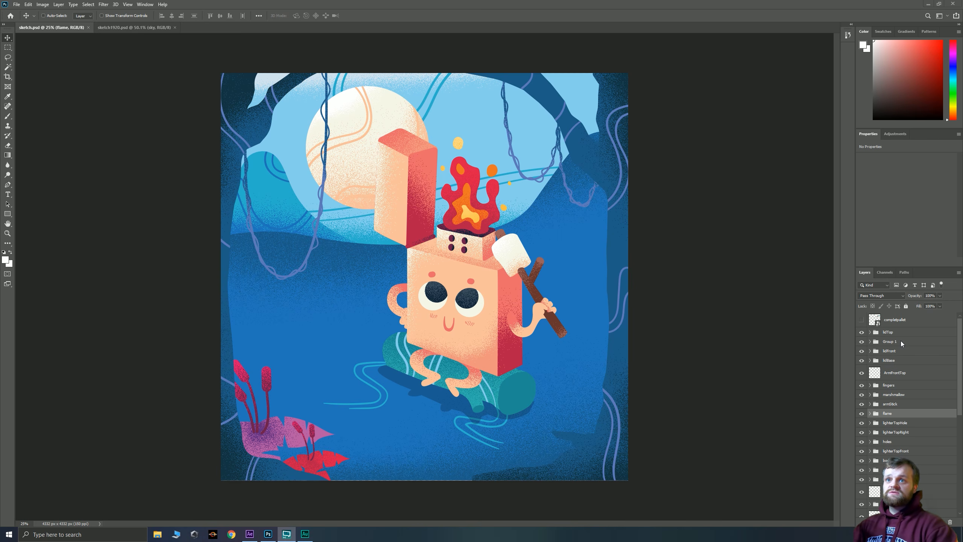
Inspect the lidTop group's contents, checking Layer 29 and the base layer it is clipped to
{"action": "left_click", "coordinate": [887, 337]}
{"action": "left_click", "coordinate": [886, 334]}
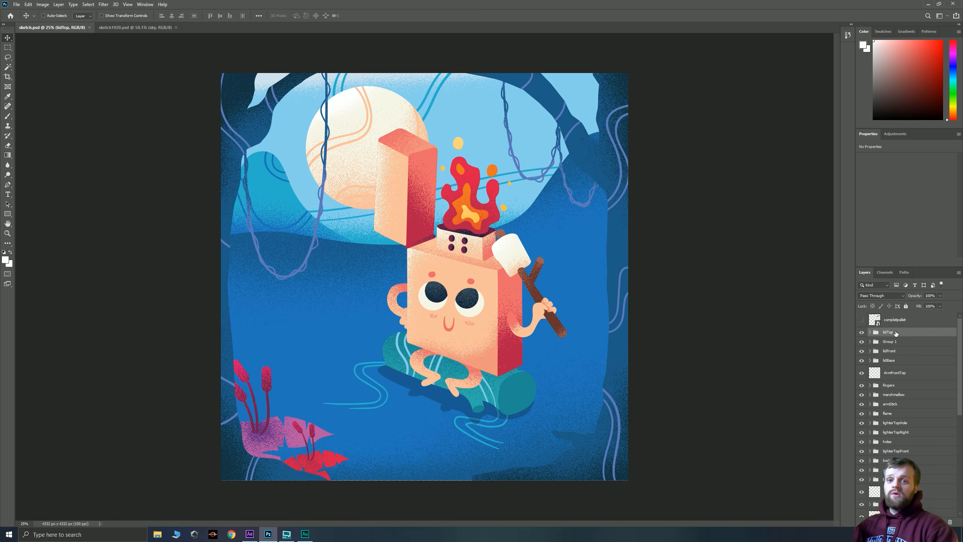
{"action": "left_click", "coordinate": [870, 332]}
{"action": "left_click", "coordinate": [902, 350]}
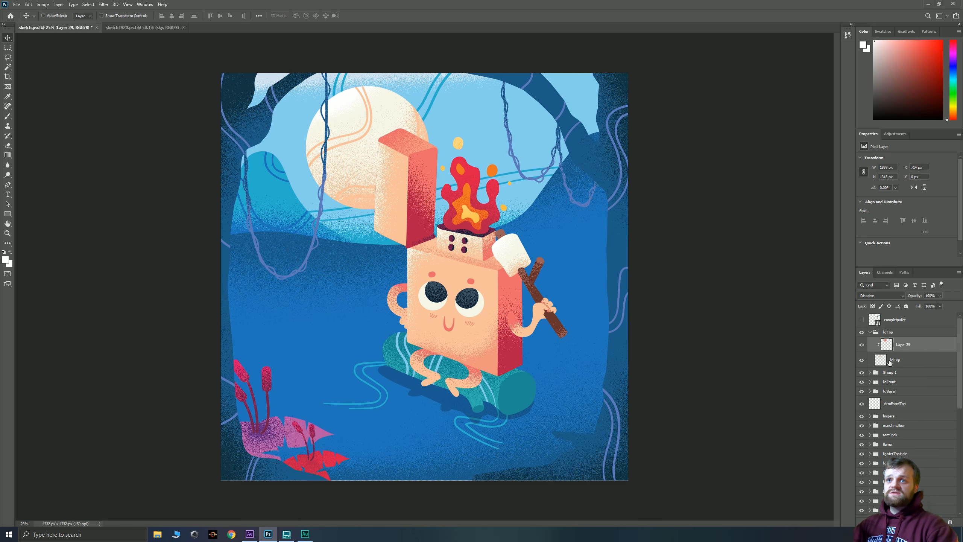
{"action": "left_click", "coordinate": [889, 362]}
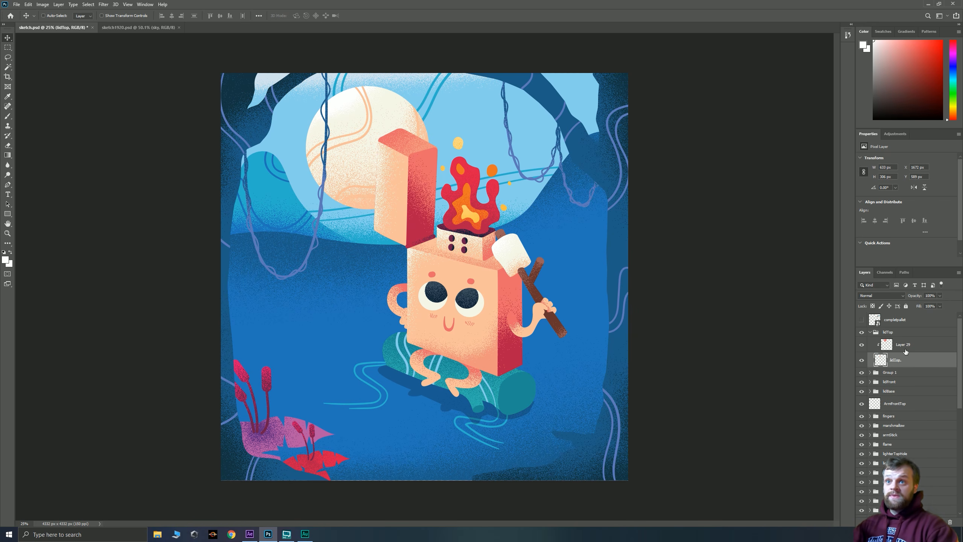
{"action": "left_click", "coordinate": [888, 333]}
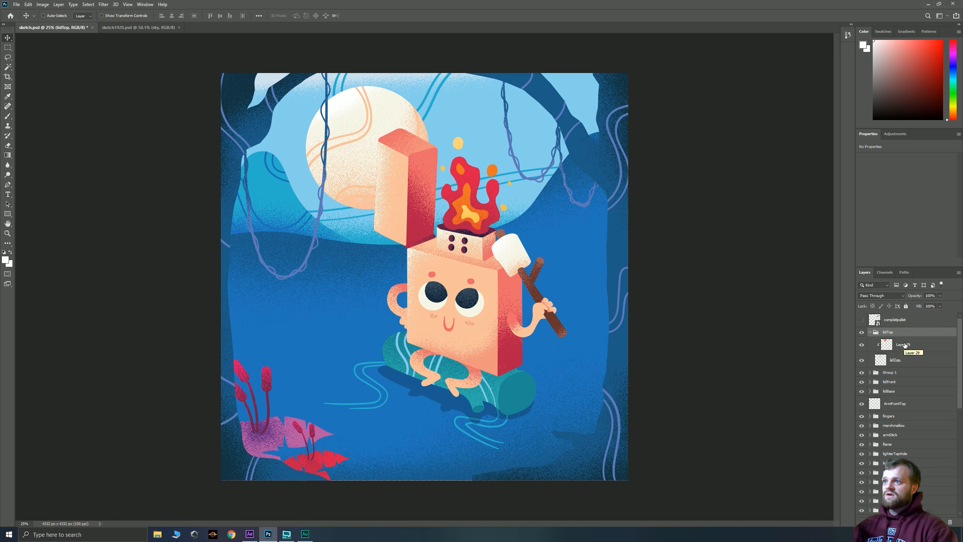
{"action": "left_click", "coordinate": [870, 332]}
Select every layer group from lidTop down to the end of the layer stack and expand them all
{"action": "scroll", "coordinate": [883, 417], "scroll_direction": "down", "scroll_amount": 10}
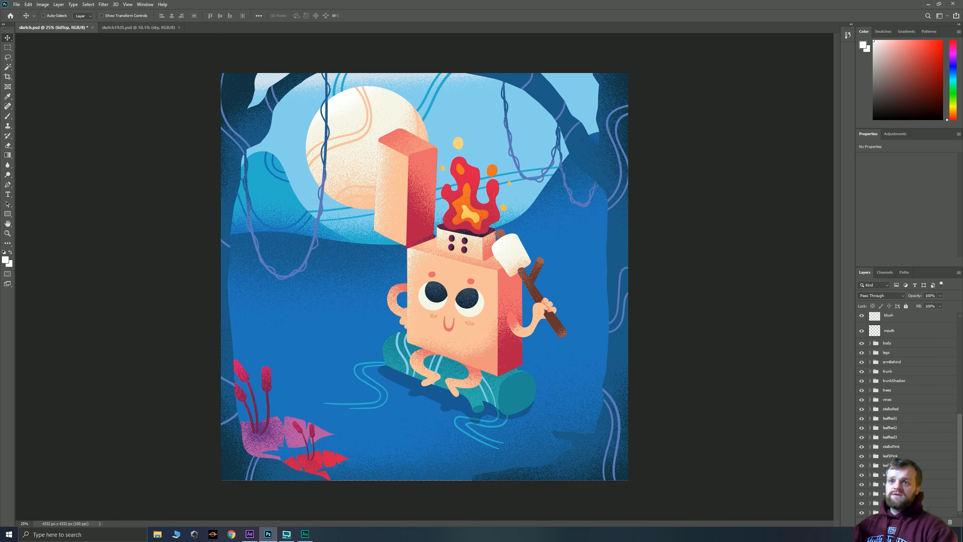
{"action": "left_click", "coordinate": [896, 512], "text": "shift"}
{"action": "scroll", "coordinate": [897, 425], "scroll_direction": "up", "scroll_amount": 8}
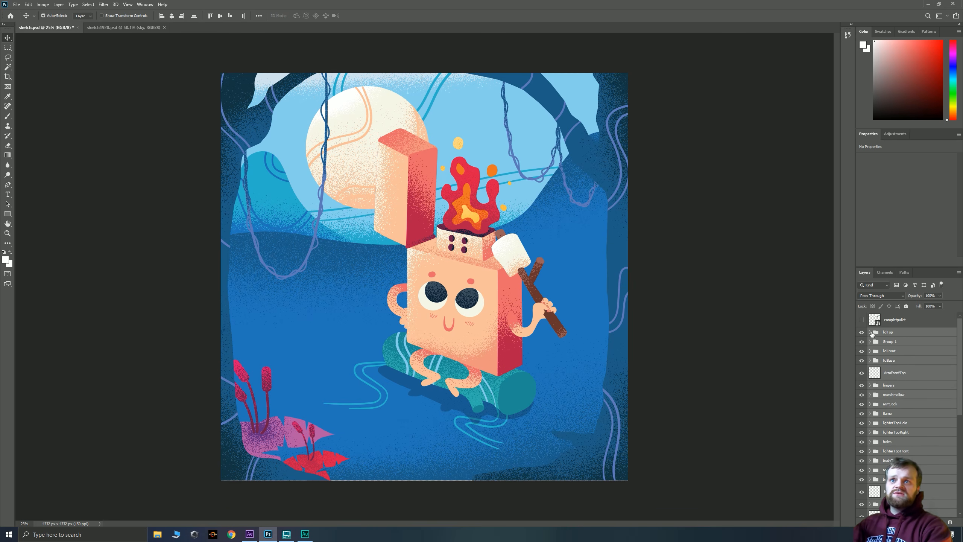
{"action": "left_click", "coordinate": [870, 333], "text": "ctrl"}
{"action": "left_click", "coordinate": [893, 324]}
Move Layer 29, the lidTop layer, Layer 28 and the hinge layer out of their groups, placing them just below completpallet
{"action": "left_click", "coordinate": [902, 345]}
{"action": "left_click", "coordinate": [897, 360], "text": "ctrl"}
{"action": "left_click", "coordinate": [895, 387], "text": "ctrl"}
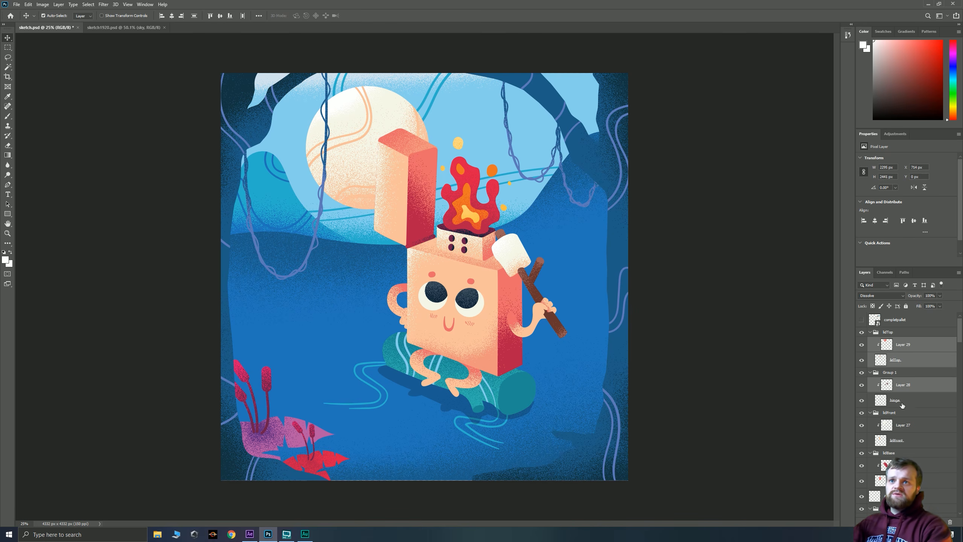
{"action": "left_click", "coordinate": [903, 403], "text": "ctrl"}
{"action": "left_click_drag", "start_coordinate": [901, 351], "coordinate": [902, 326]}
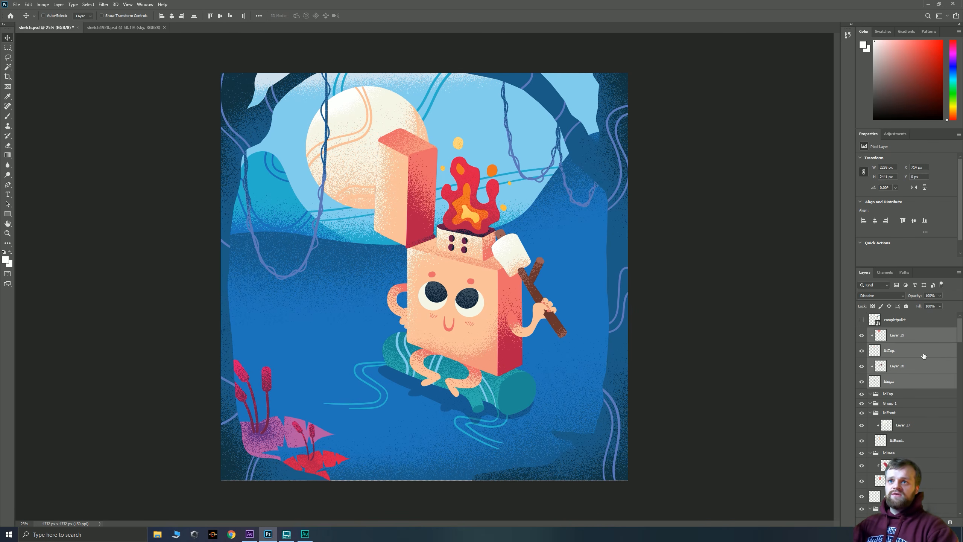
Inspect the ungrouped Layer 29 and the lidTop layer beneath it
{"action": "left_click", "coordinate": [894, 320]}
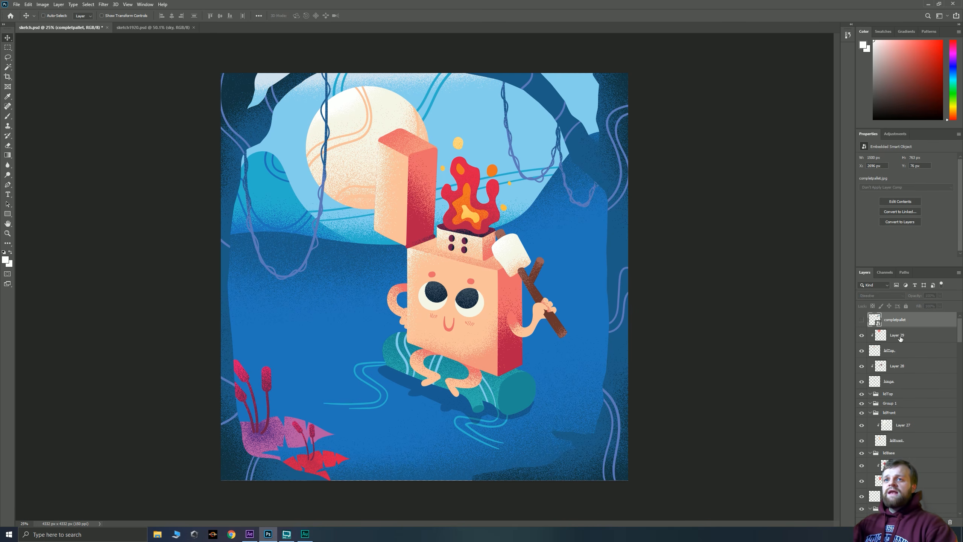
{"action": "left_click_drag", "start_coordinate": [901, 338], "coordinate": [888, 336]}
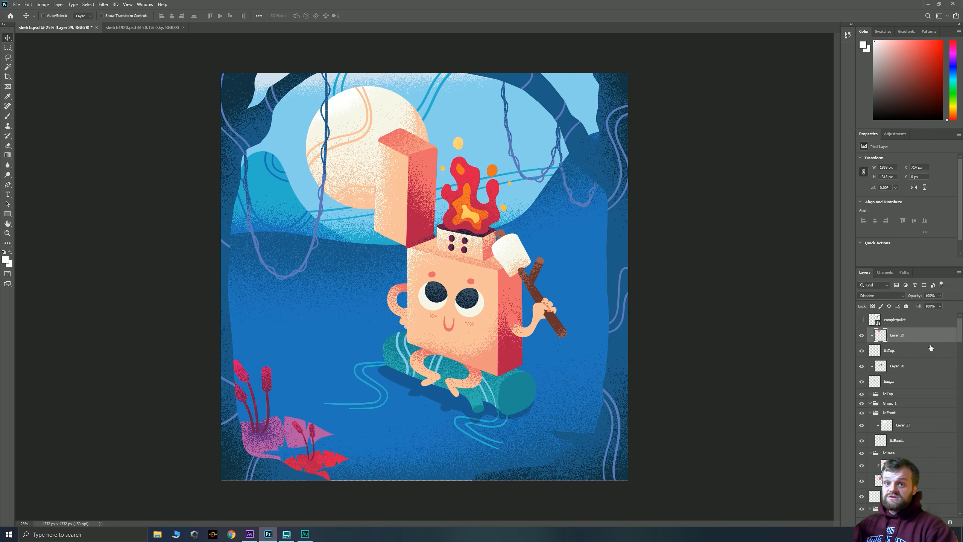
{"action": "left_click", "coordinate": [898, 350]}
{"action": "left_click_drag", "start_coordinate": [901, 353], "coordinate": [875, 355]}
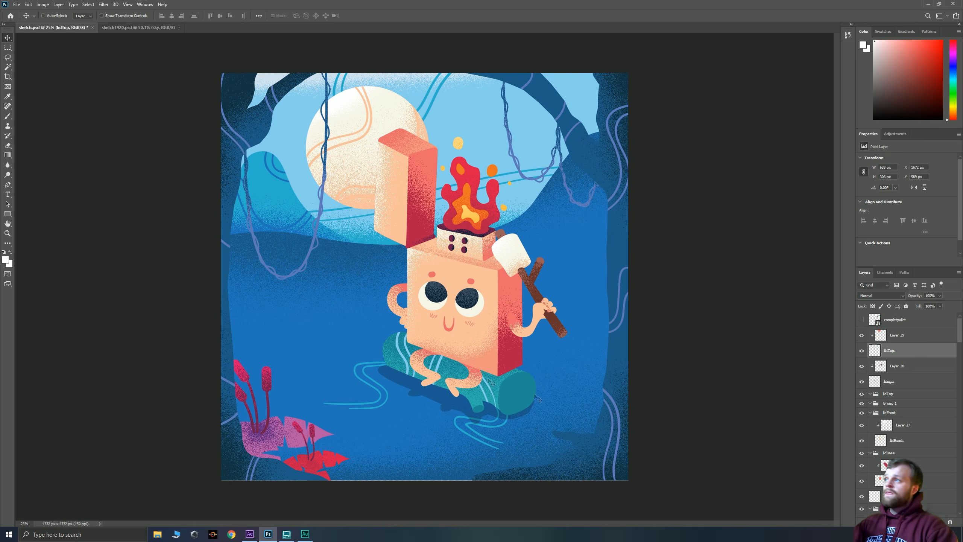
Switch to the sketch1920.psd document and look through its ungrouped layers up to the top of the stack
{"action": "left_click", "coordinate": [136, 29]}
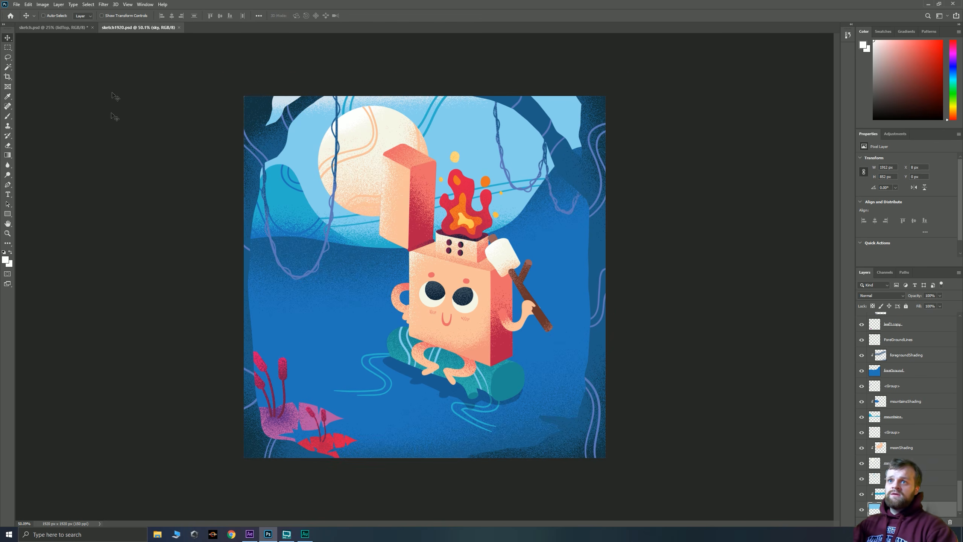
{"action": "scroll", "coordinate": [905, 421], "scroll_direction": "up", "scroll_amount": 10}
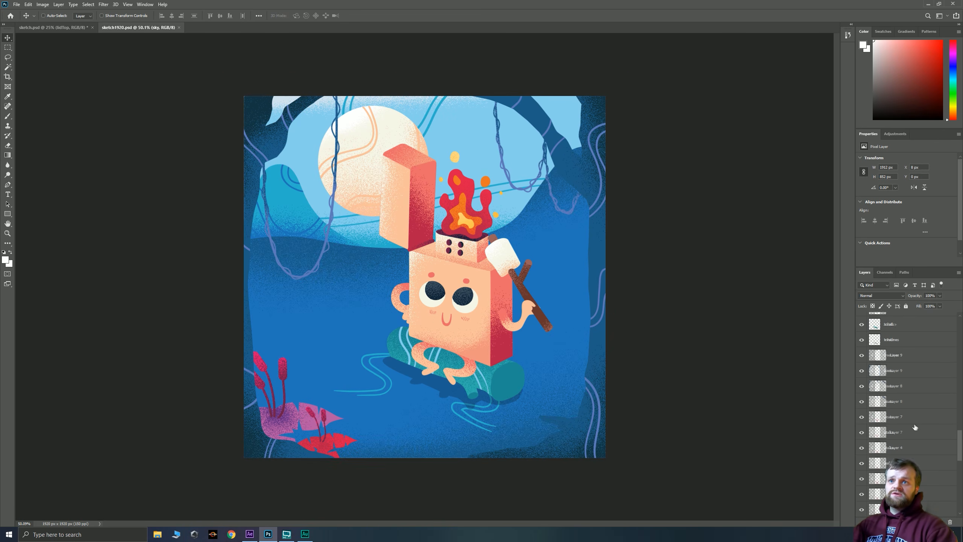
{"action": "scroll", "coordinate": [921, 394], "scroll_direction": "up", "scroll_amount": 5}
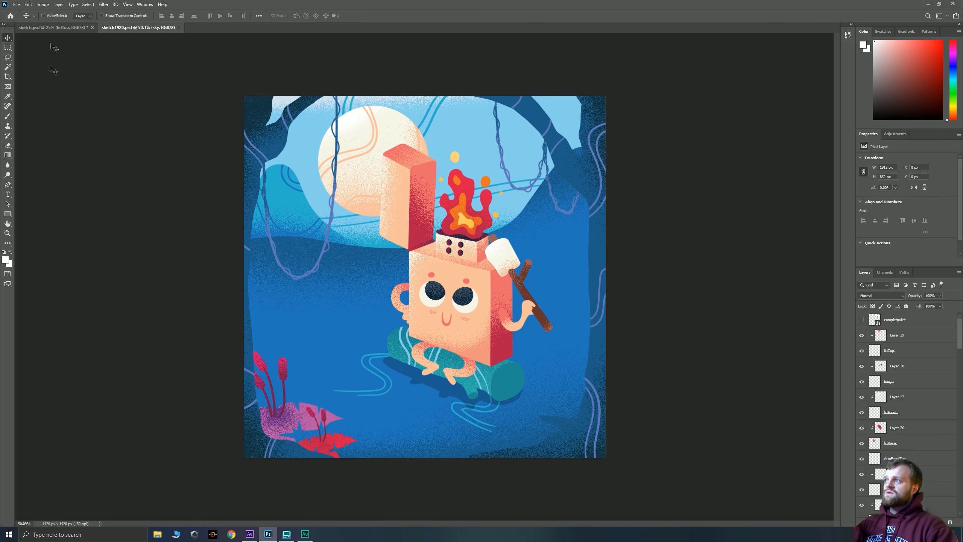
{"action": "left_click", "coordinate": [7, 78]}
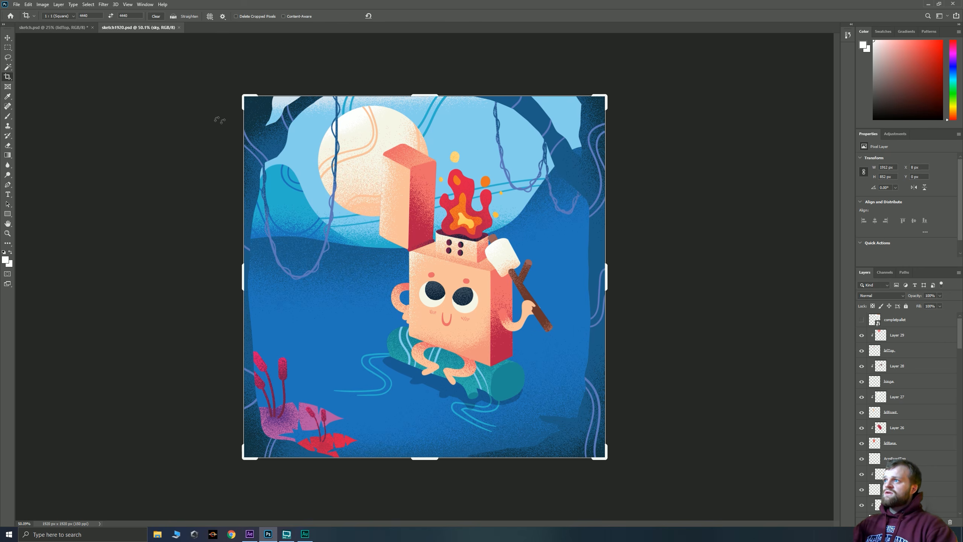
{"action": "left_click_drag", "start_coordinate": [243, 96], "coordinate": [310, 163]}
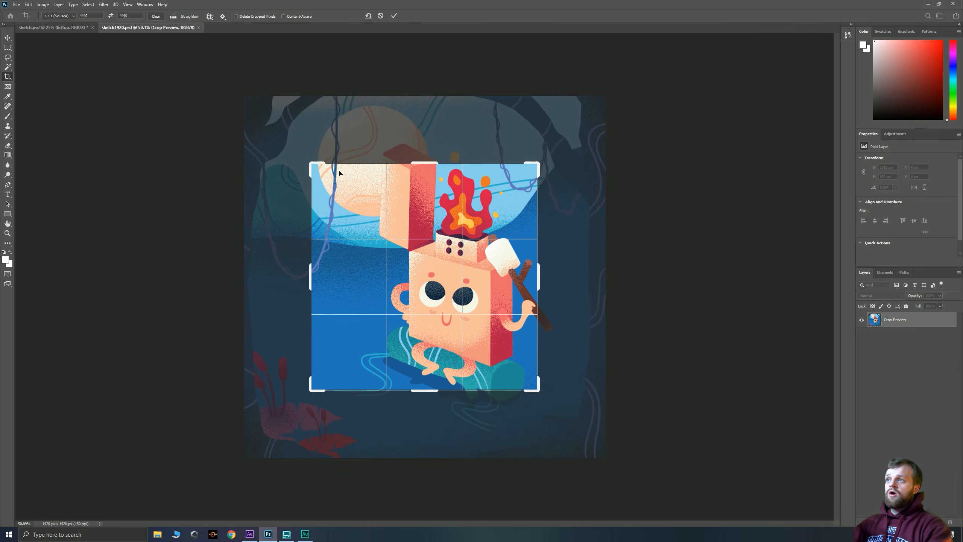
{"action": "key", "text": "Escape"}
{"action": "key", "text": "v"}
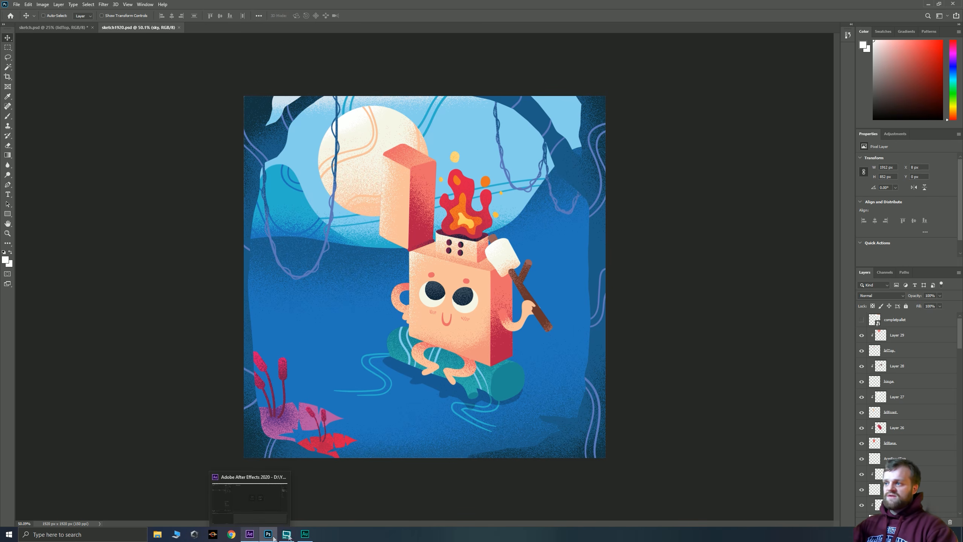
Switch to After Effects and choose sketch1920.psd from the universalAssets folder for import
{"action": "left_click", "coordinate": [252, 534]}
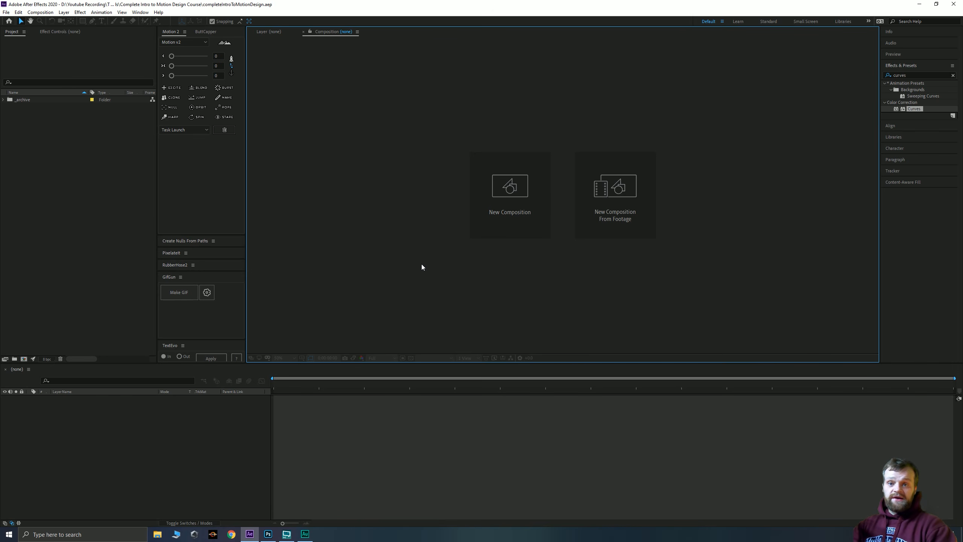
{"action": "left_click", "coordinate": [100, 180]}
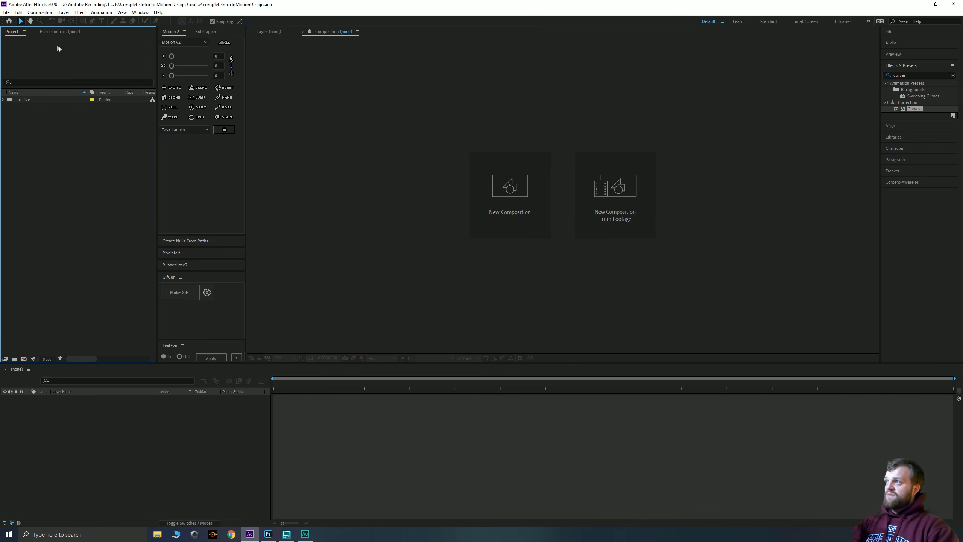
{"action": "left_click", "coordinate": [5, 12]}
{"action": "left_click", "coordinate": [146, 148]}
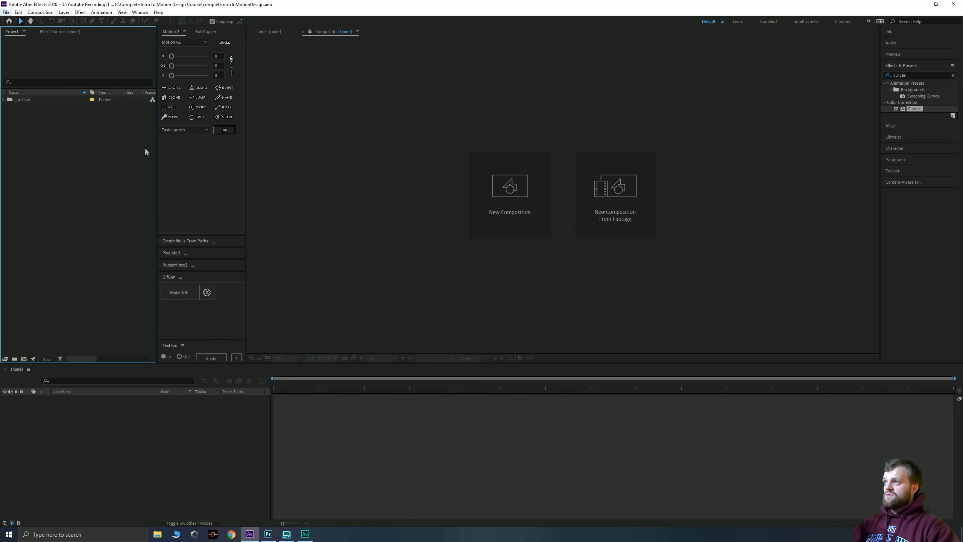
{"action": "double_click", "coordinate": [144, 151]}
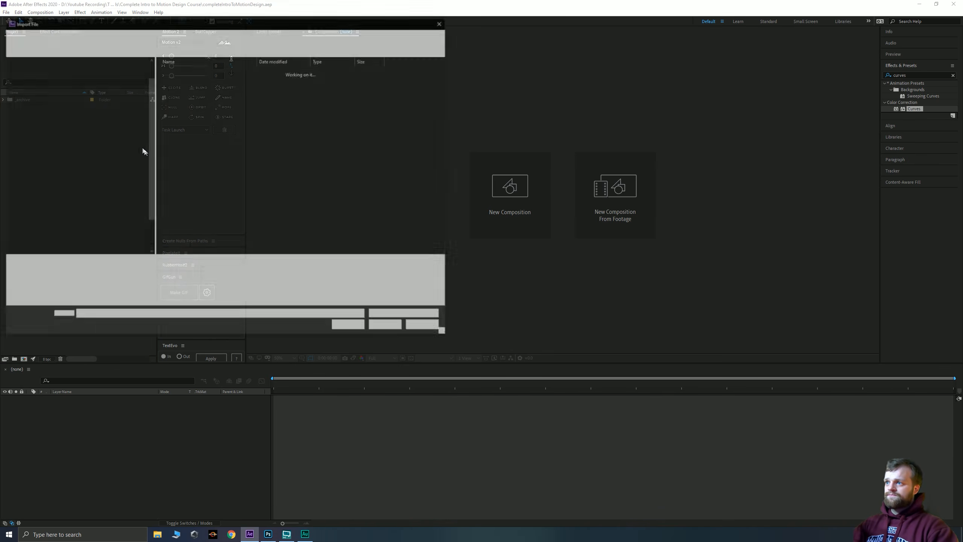
{"action": "left_click_drag", "start_coordinate": [223, 25], "coordinate": [384, 128]}
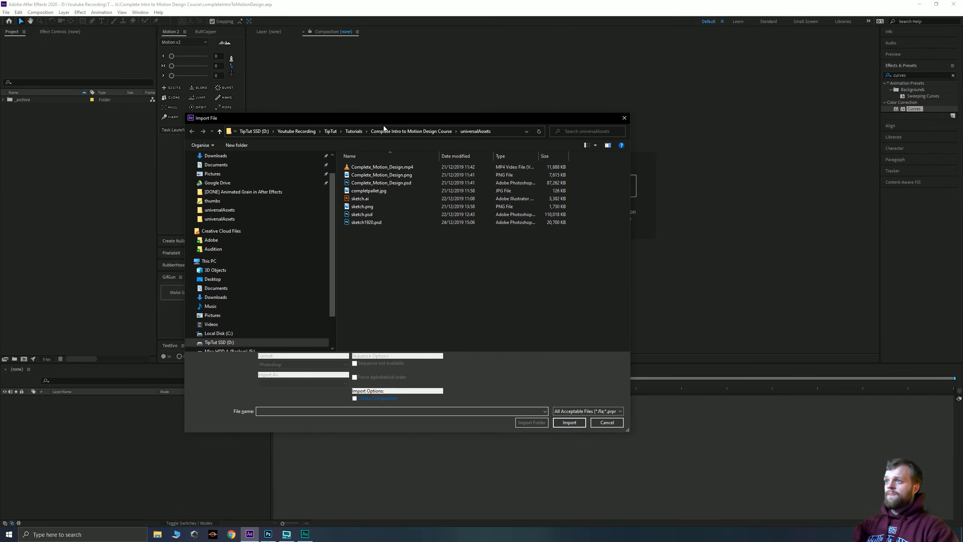
{"action": "left_click", "coordinate": [358, 222]}
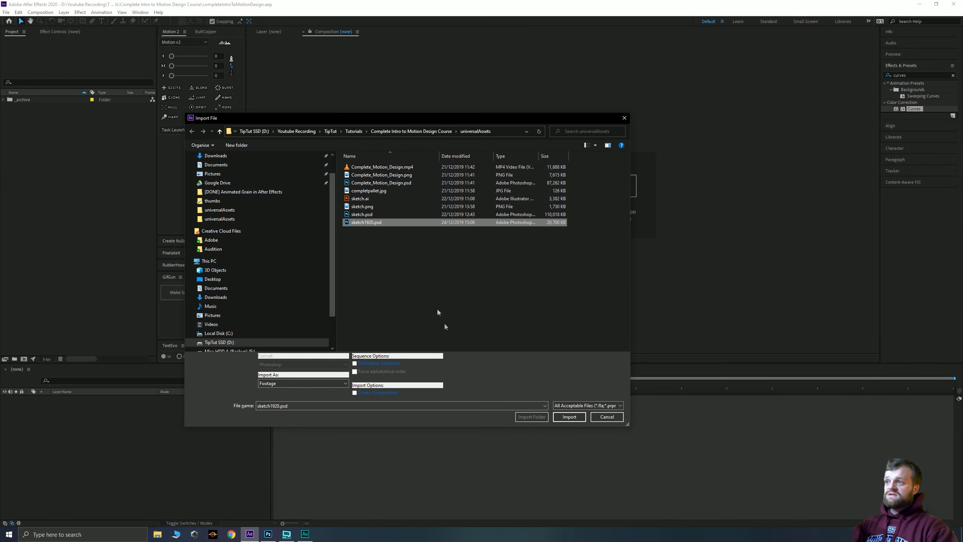
{"action": "left_click", "coordinate": [568, 416]}
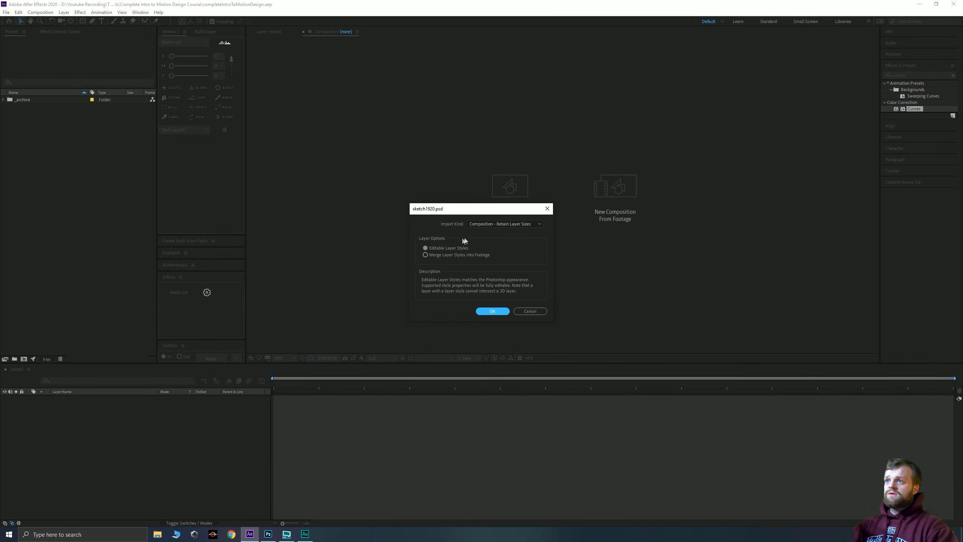
Import the file as Composition - Retain Layer Sizes with editable layer styles
{"action": "left_click", "coordinate": [483, 224]}
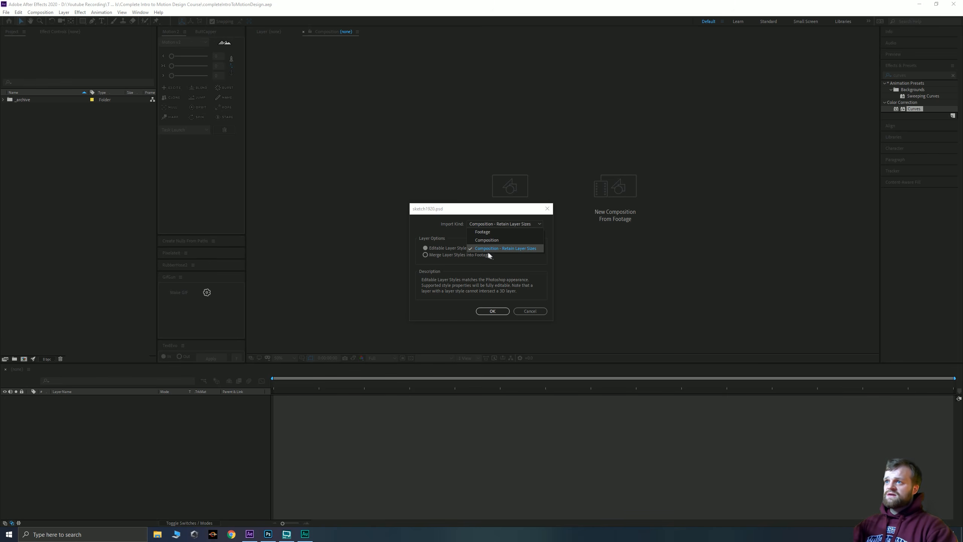
{"action": "left_click", "coordinate": [500, 250]}
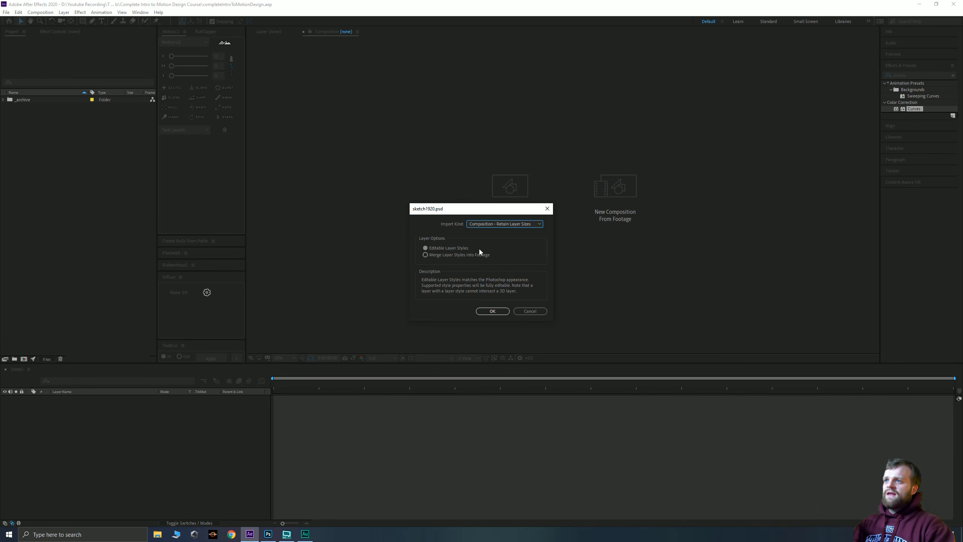
{"action": "left_click", "coordinate": [492, 311]}
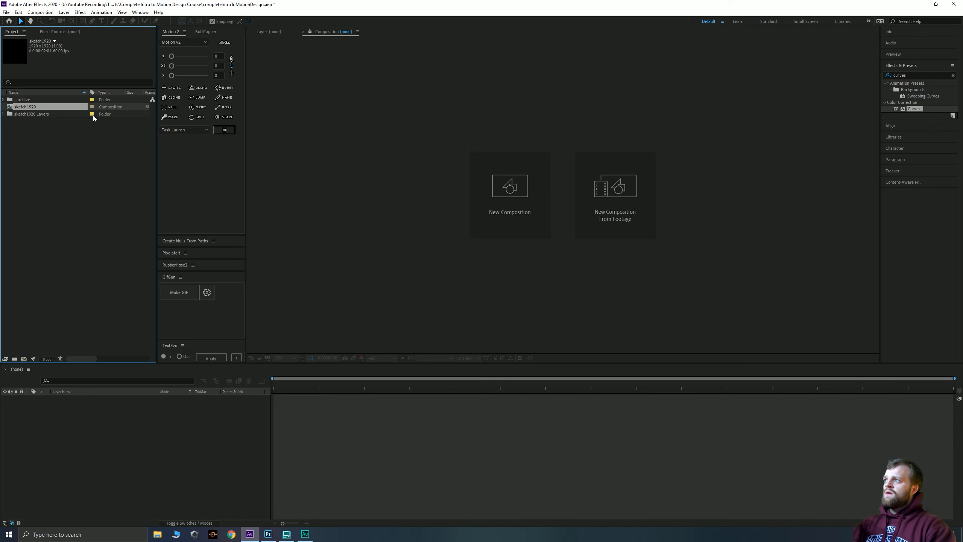
Examine the imported sketch1920 composition and the nested compositions and Photoshop layers in the sketch1920 Layers folder
{"action": "left_click", "coordinate": [62, 189]}
{"action": "left_click", "coordinate": [18, 107]}
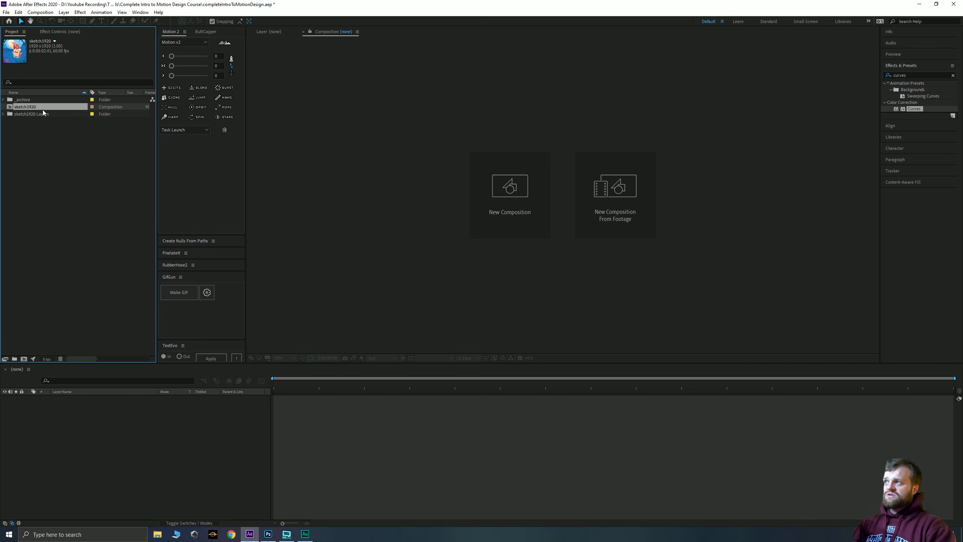
{"action": "left_click", "coordinate": [27, 114]}
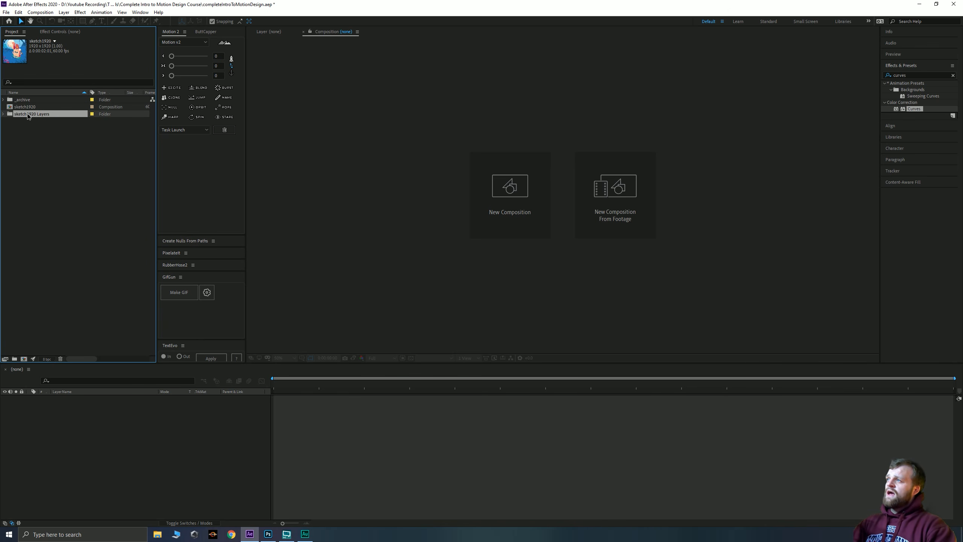
{"action": "left_click", "coordinate": [4, 114]}
{"action": "scroll", "coordinate": [57, 159], "scroll_direction": "down", "scroll_amount": 10}
{"action": "scroll", "coordinate": [51, 186], "scroll_direction": "down", "scroll_amount": 15}
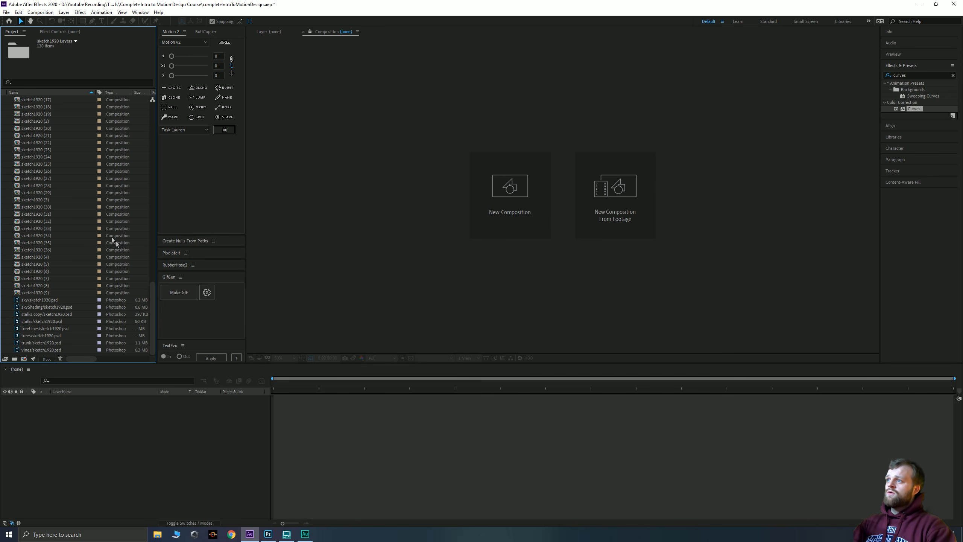
{"action": "left_click", "coordinate": [58, 292]}
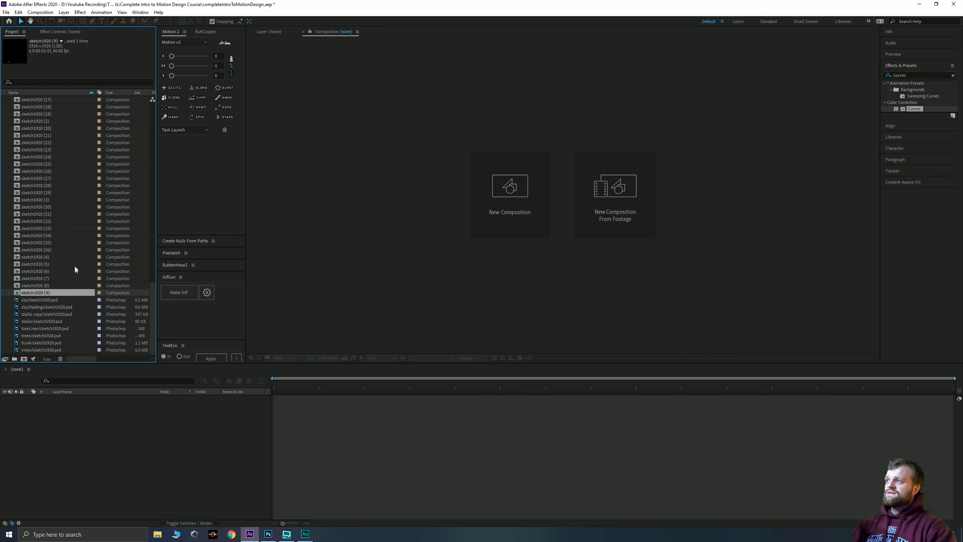
{"action": "scroll", "coordinate": [72, 268], "scroll_direction": "up", "scroll_amount": 10}
{"action": "left_click", "coordinate": [45, 278], "text": "shift"}
{"action": "key", "text": "Delete"}
{"action": "scroll", "coordinate": [89, 232], "scroll_direction": "up", "scroll_amount": 10}
{"action": "left_click", "coordinate": [4, 114]}
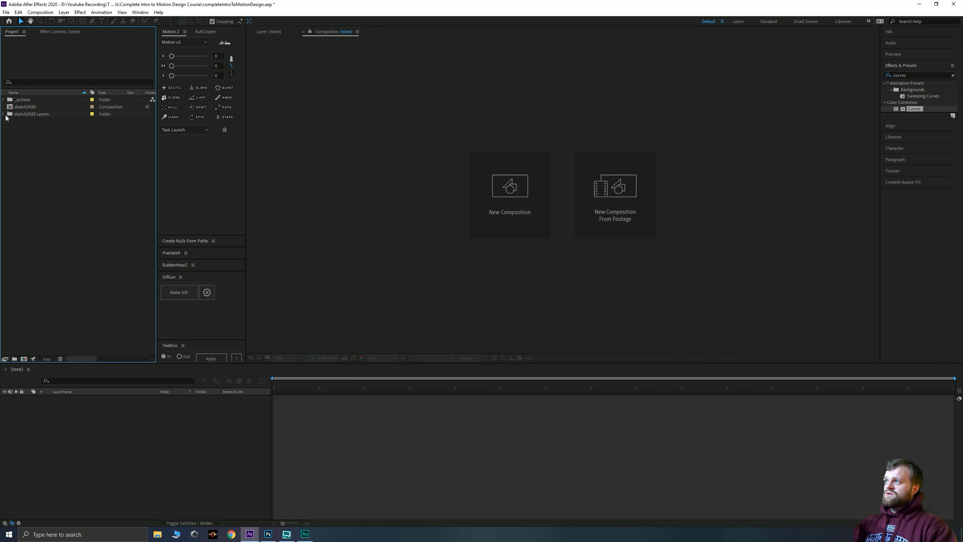
Open the sketch1920 composition and fit the whole artwork in the composition viewer
{"action": "left_click", "coordinate": [26, 100]}
{"action": "left_click", "coordinate": [16, 107]}
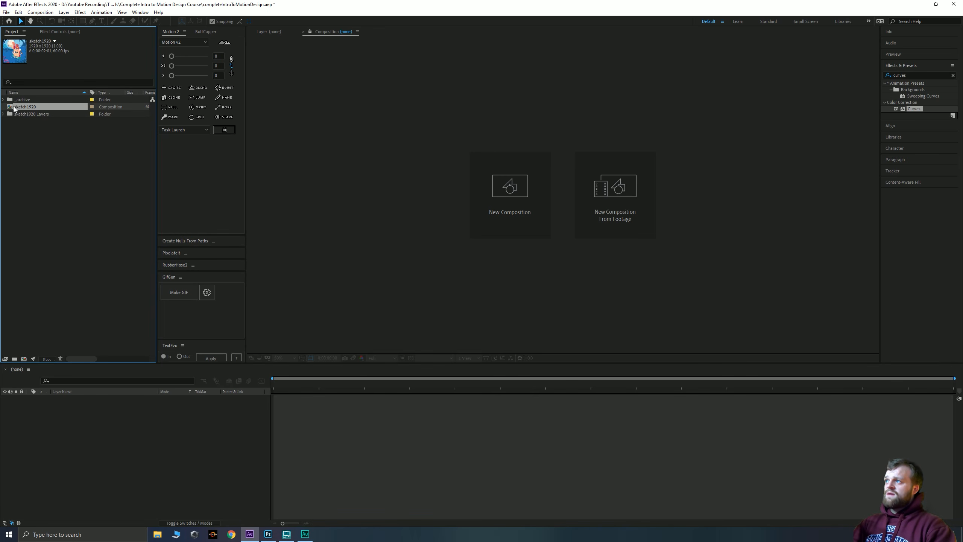
{"action": "double_click", "coordinate": [11, 107]}
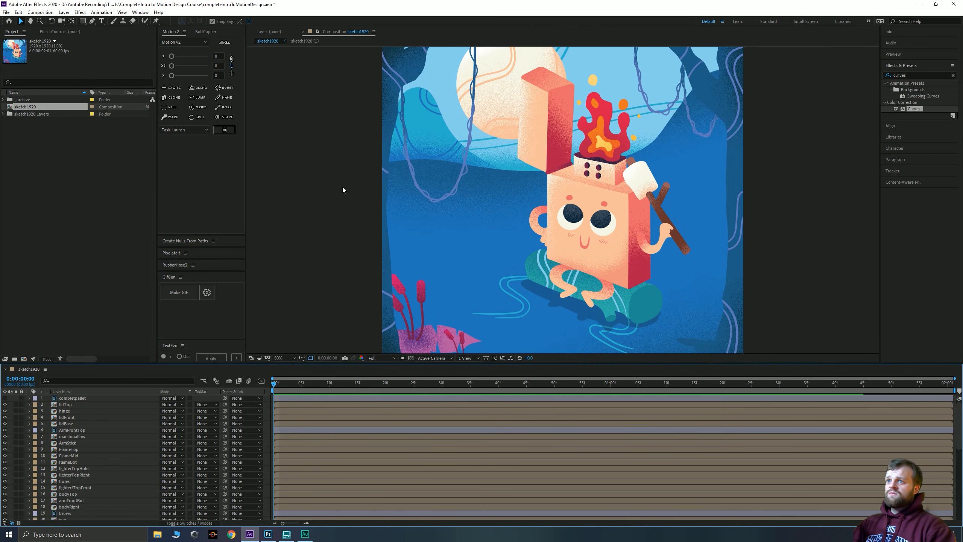
{"action": "left_click", "coordinate": [348, 188]}
{"action": "key", "text": "shift+slash"}
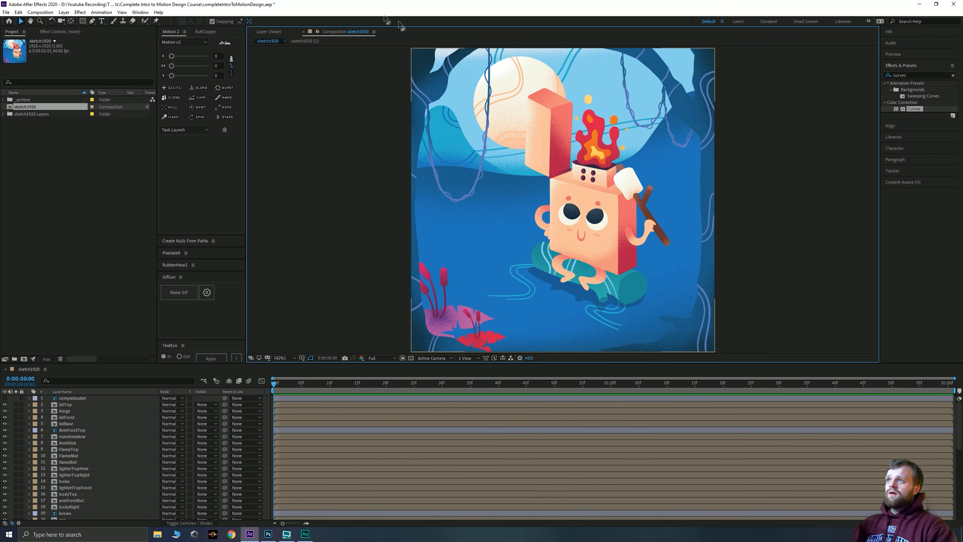
Review the layer stack of the sketch1920 composition and open the nested lidTop composition
{"action": "scroll", "coordinate": [81, 414], "scroll_direction": "down", "scroll_amount": 10}
{"action": "left_click", "coordinate": [72, 515]}
{"action": "scroll", "coordinate": [98, 482], "scroll_direction": "up", "scroll_amount": 10}
{"action": "left_click", "coordinate": [68, 404]}
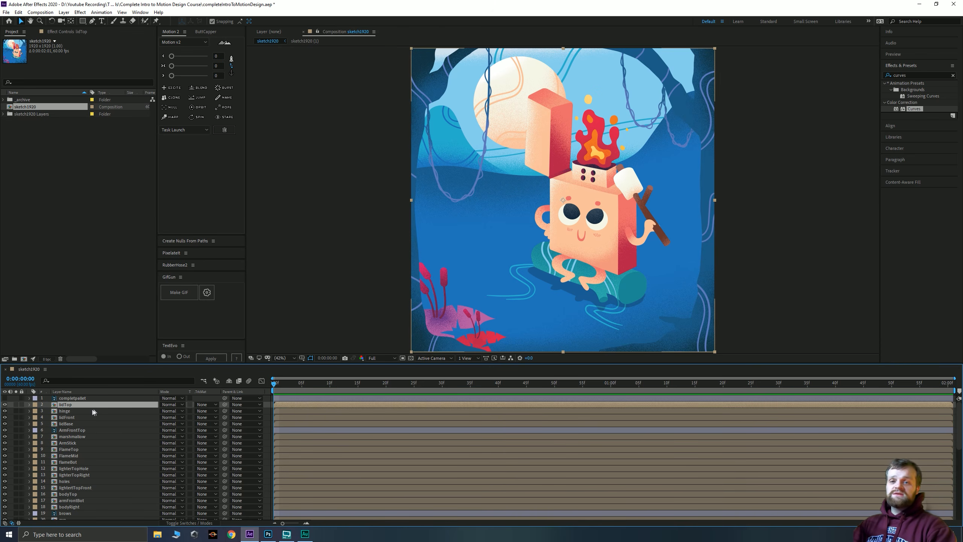
{"action": "left_click", "coordinate": [64, 411]}
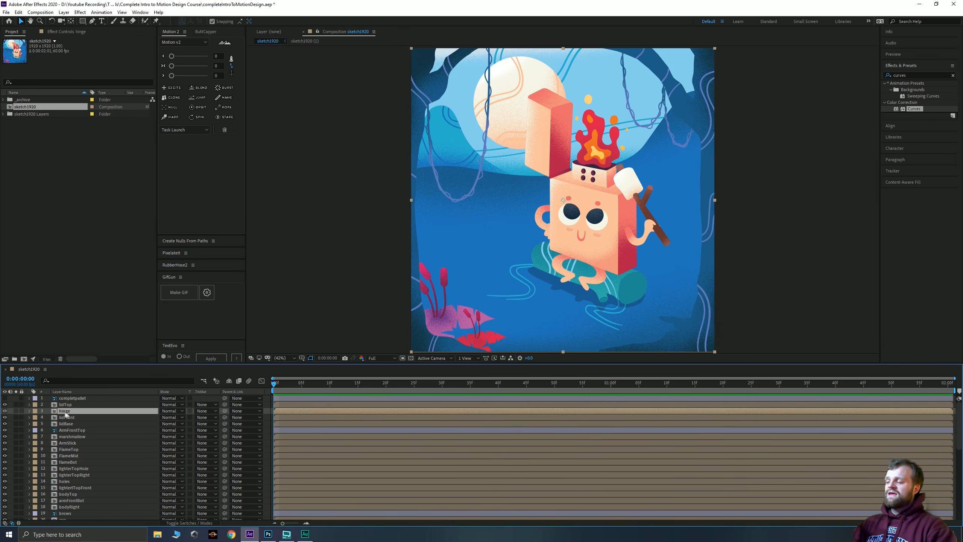
{"action": "left_click", "coordinate": [73, 419]}
{"action": "left_click", "coordinate": [65, 406]}
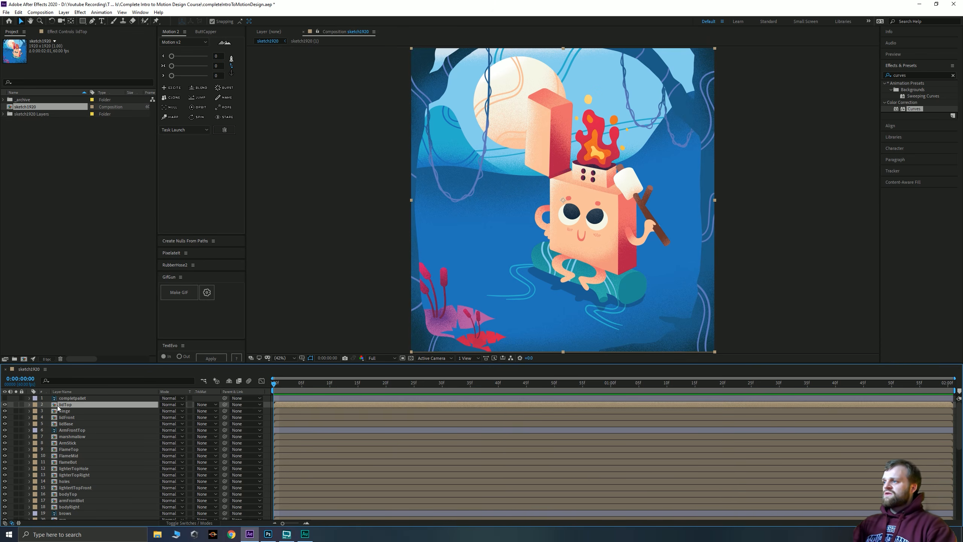
{"action": "double_click", "coordinate": [55, 405]}
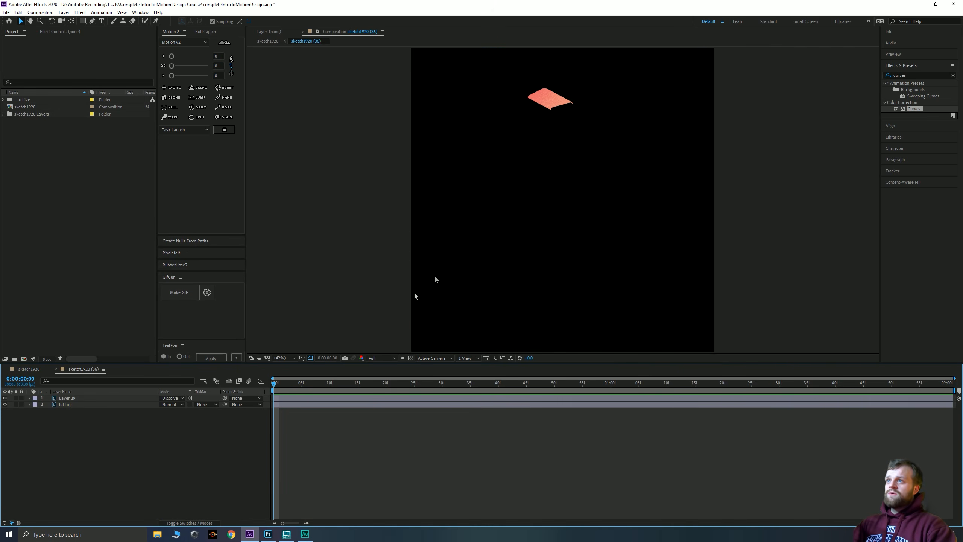
Move the playhead to frame 4 and toggle the lidTop layer's visibility to compare it with the Layer 29 shading
{"action": "scroll", "coordinate": [523, 194], "scroll_direction": "down", "scroll_amount": 2}
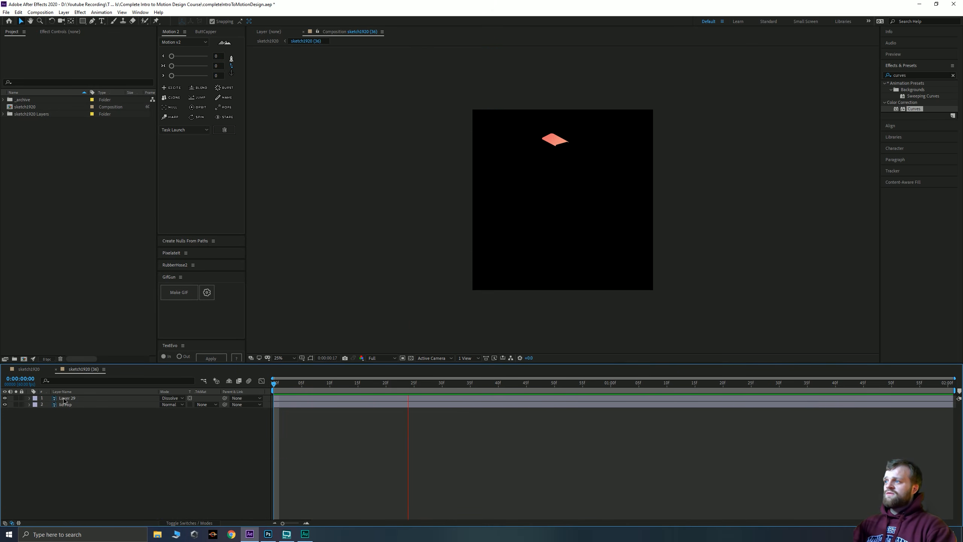
{"action": "left_click", "coordinate": [65, 399]}
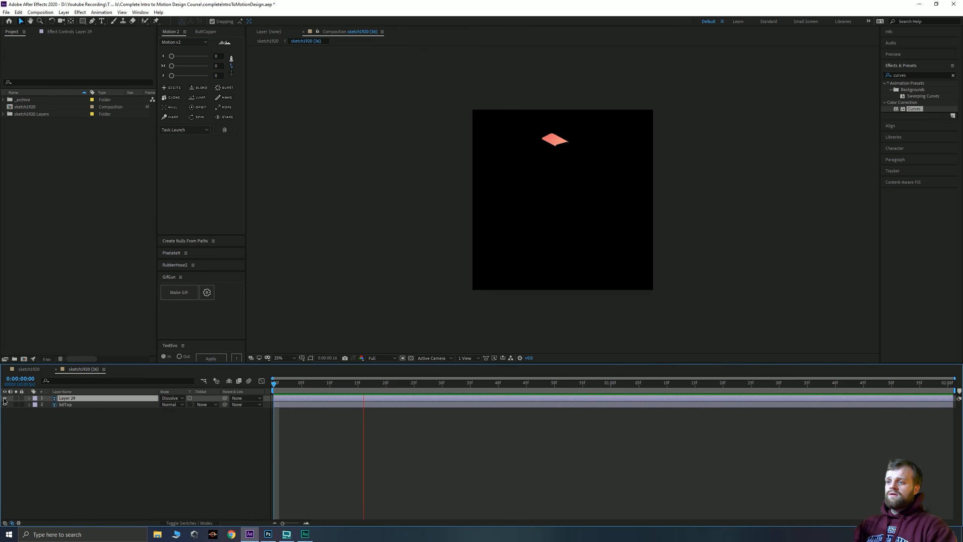
{"action": "left_click_drag", "start_coordinate": [275, 379], "coordinate": [296, 381]}
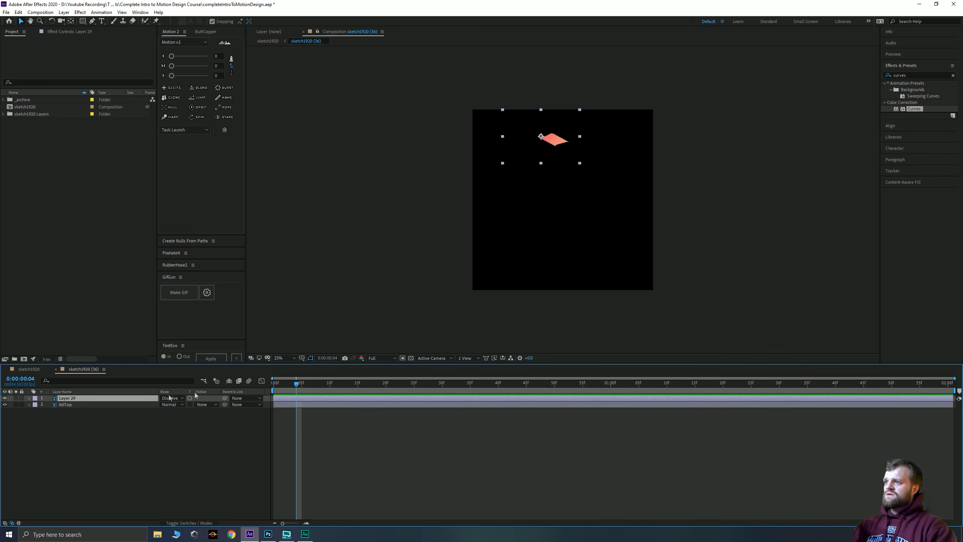
{"action": "left_click", "coordinate": [4, 404]}
{"action": "left_click", "coordinate": [5, 405]}
{"action": "left_click", "coordinate": [4, 404]}
{"action": "left_click", "coordinate": [5, 405]}
Examine the texture and layer bounds of Layer 29 and lidTop up close in the nested composition
{"action": "scroll", "coordinate": [541, 136], "scroll_direction": "up", "scroll_amount": 3}
{"action": "key", "text": "h"}
{"action": "left_click_drag", "start_coordinate": [507, 116], "coordinate": [496, 276]}
{"action": "left_click_drag", "start_coordinate": [481, 192], "coordinate": [490, 305]}
{"action": "key", "text": "v"}
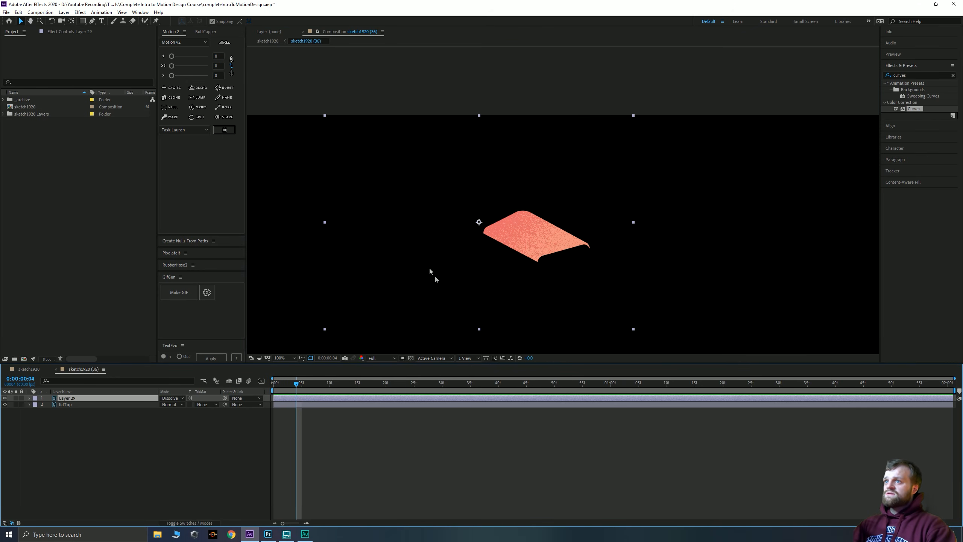
{"action": "left_click_drag", "start_coordinate": [476, 249], "coordinate": [502, 197]}
{"action": "key", "text": "ctrl+z"}
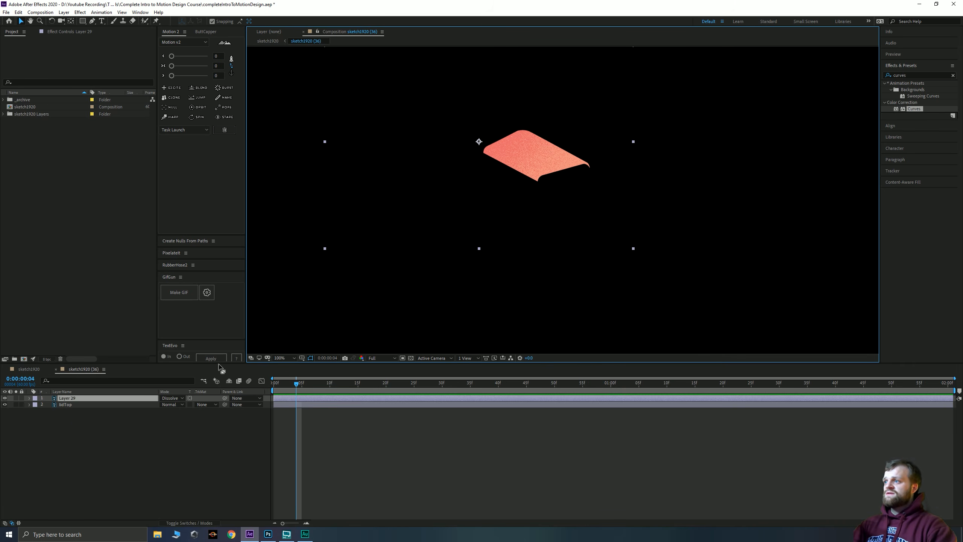
{"action": "left_click", "coordinate": [96, 419]}
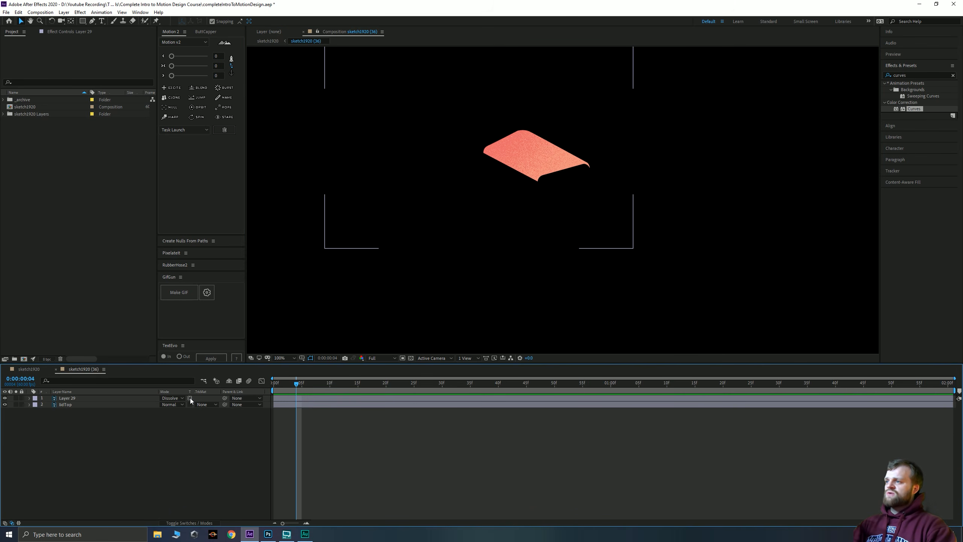
{"action": "left_click", "coordinate": [82, 405]}
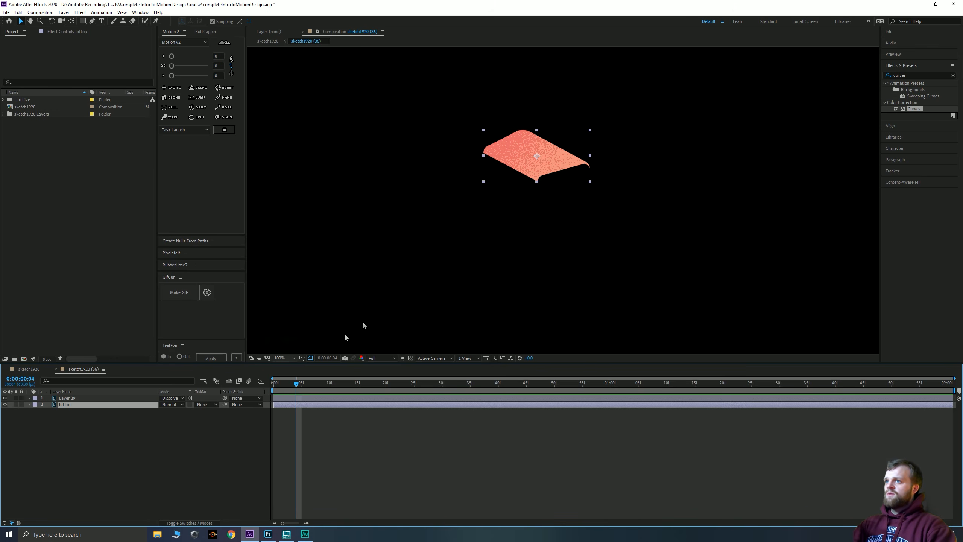
{"action": "left_click", "coordinate": [425, 196]}
{"action": "left_click_drag", "start_coordinate": [425, 195], "coordinate": [426, 273]}
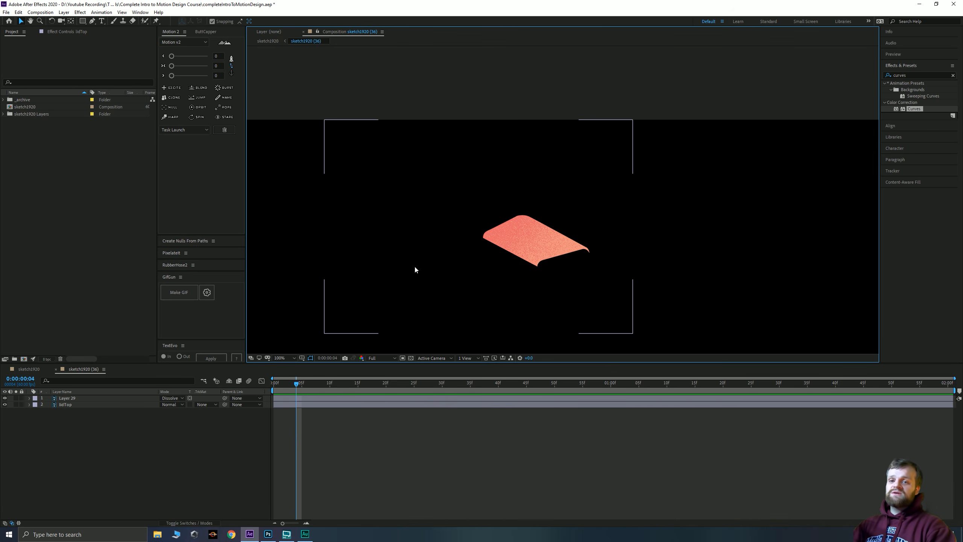
{"action": "key", "text": "comma"}
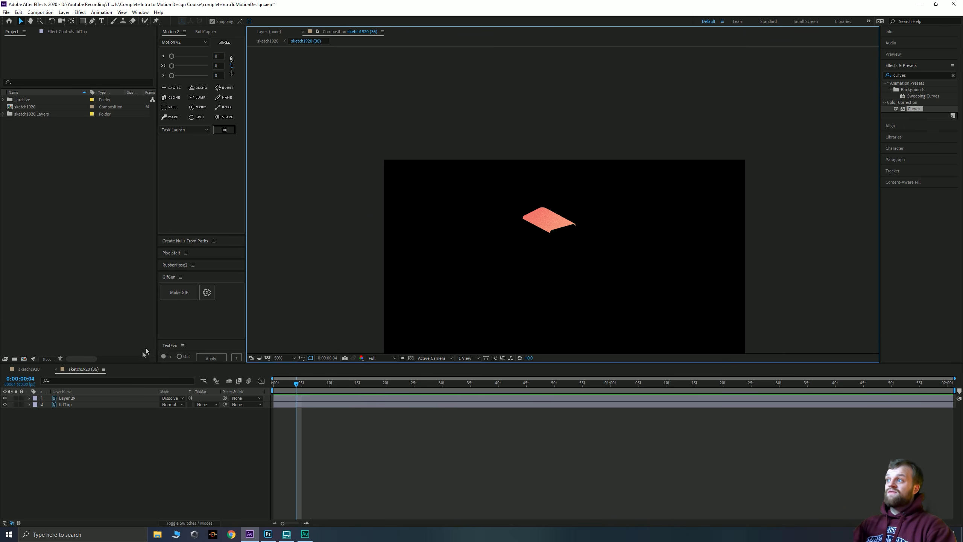
Return to the parent sketch1920 composition through the mini-flowchart and enlarge the timeline to show more layers
{"action": "key", "text": "Tab"}
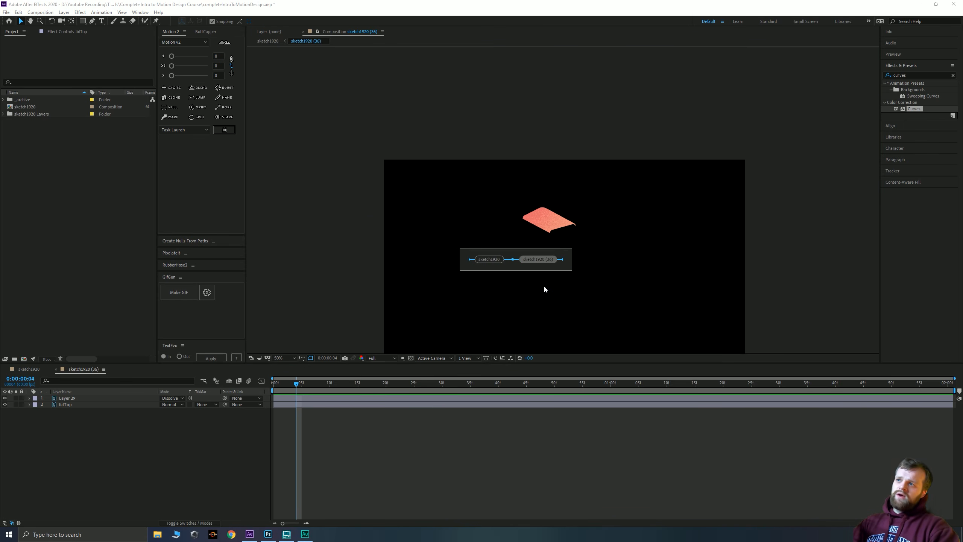
{"action": "left_click", "coordinate": [488, 259]}
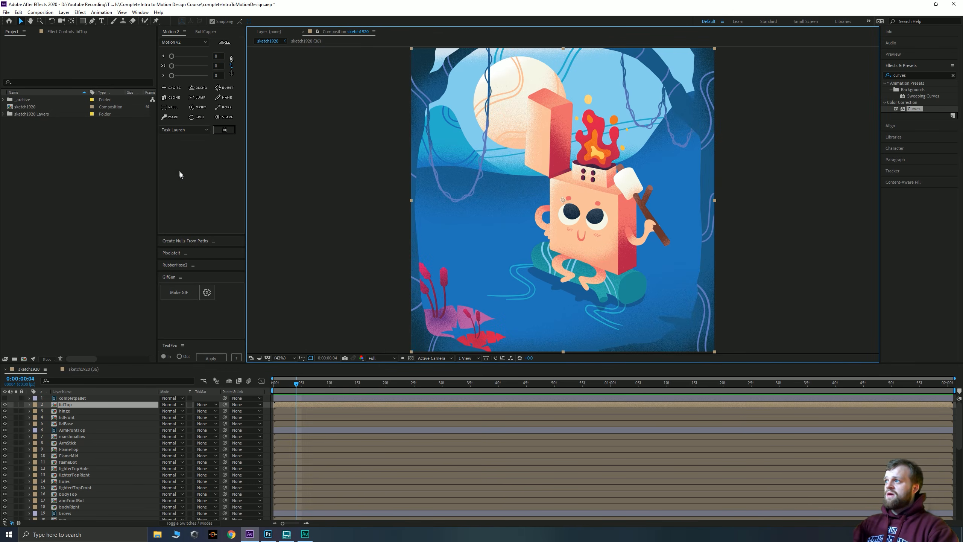
{"action": "left_click", "coordinate": [22, 108]}
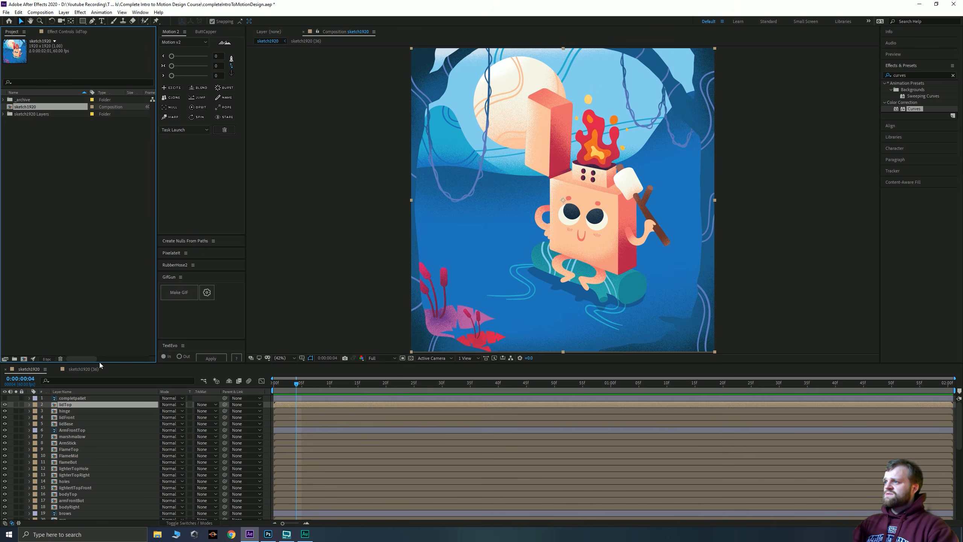
{"action": "left_click_drag", "start_coordinate": [105, 363], "coordinate": [99, 257]}
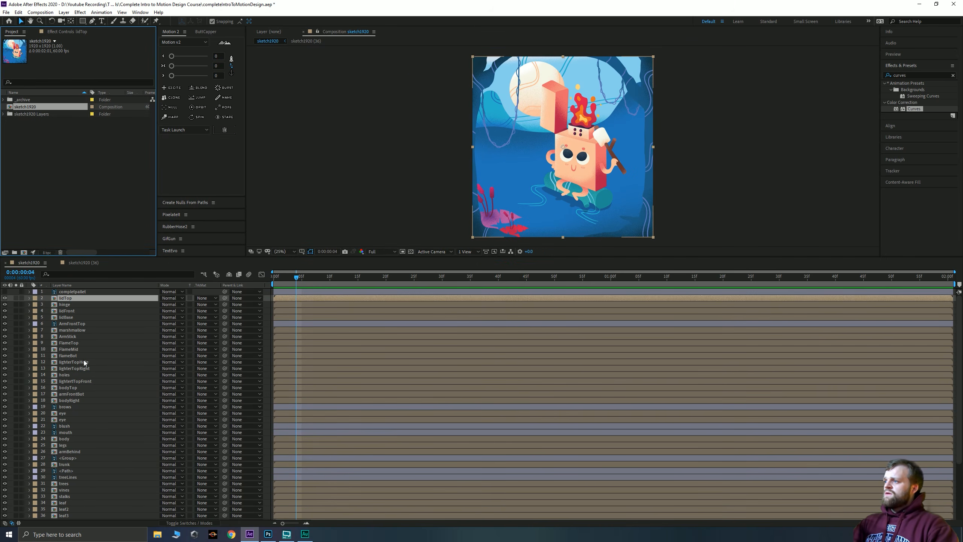
Identify the <Group> layer directly above the trunk layer by toggling its visibility, and rename it trunkLines
{"action": "scroll", "coordinate": [83, 363], "scroll_direction": "down", "scroll_amount": 4}
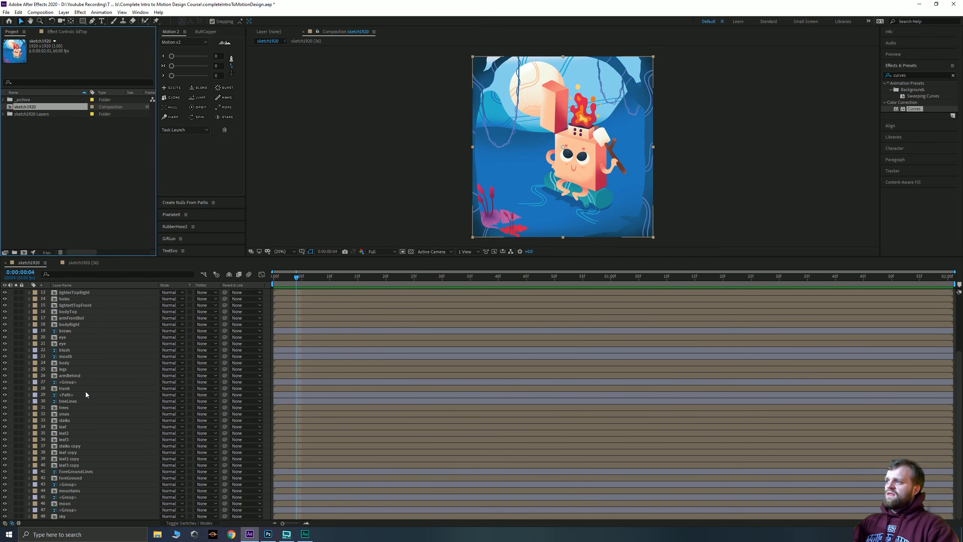
{"action": "left_click", "coordinate": [70, 401]}
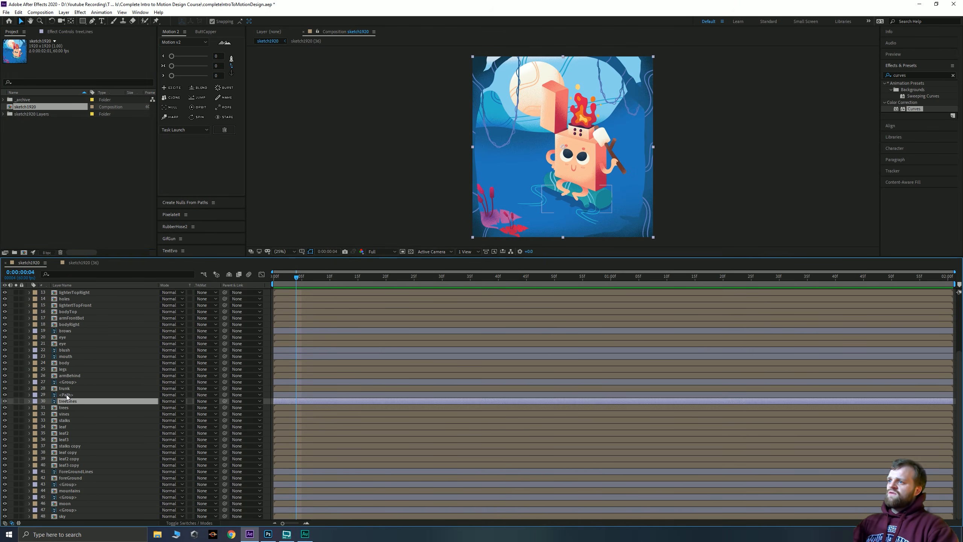
{"action": "left_click", "coordinate": [66, 394]}
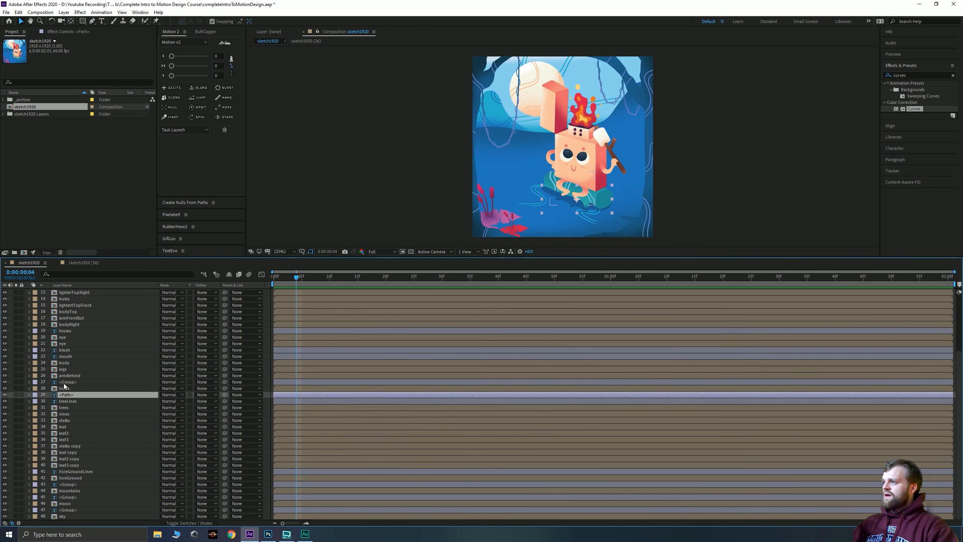
{"action": "left_click", "coordinate": [62, 382]}
{"action": "left_click", "coordinate": [5, 382]}
{"action": "left_click", "coordinate": [5, 382]}
{"action": "left_click", "coordinate": [5, 382]}
{"action": "left_click", "coordinate": [5, 382]}
{"action": "key", "text": "Return"}
{"action": "type", "text": "trunkLines"}
{"action": "key", "text": "Return"}
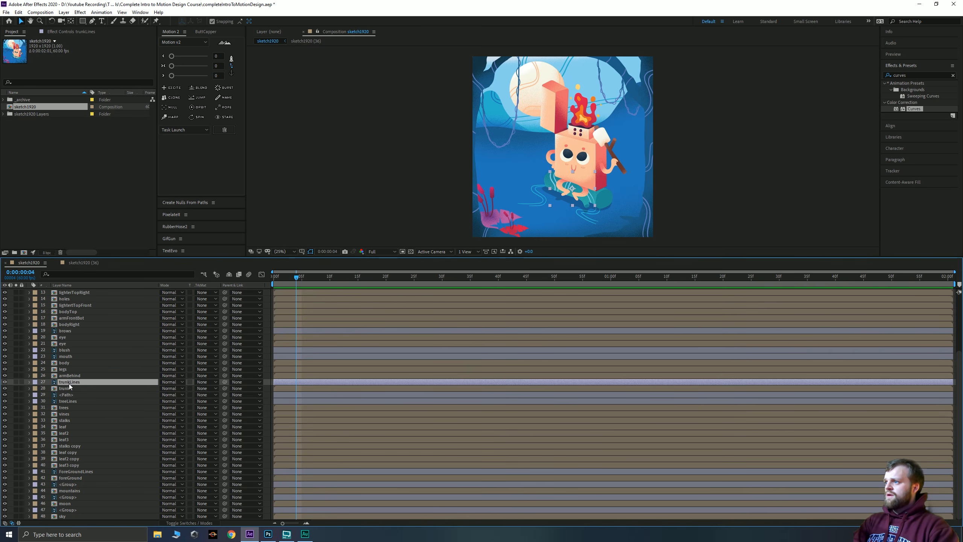
Select the lidBase layer, enlarge the composition viewer, and examine the grain shading on the lighter's lid
{"action": "left_click", "coordinate": [69, 370]}
{"action": "scroll", "coordinate": [70, 341], "scroll_direction": "up", "scroll_amount": 5}
{"action": "left_click", "coordinate": [70, 318]}
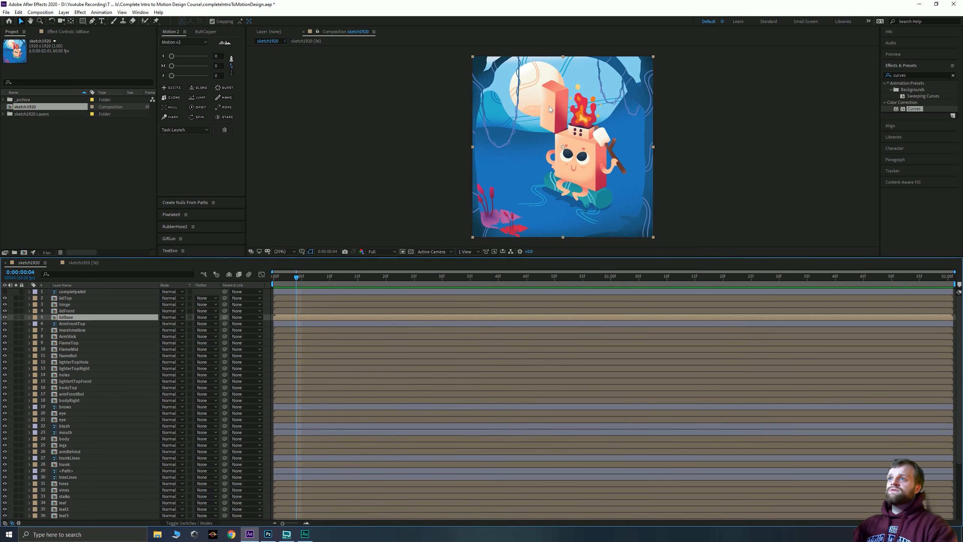
{"action": "scroll", "coordinate": [550, 110], "scroll_direction": "up", "scroll_amount": 2}
{"action": "scroll", "coordinate": [550, 110], "scroll_direction": "up", "scroll_amount": 3}
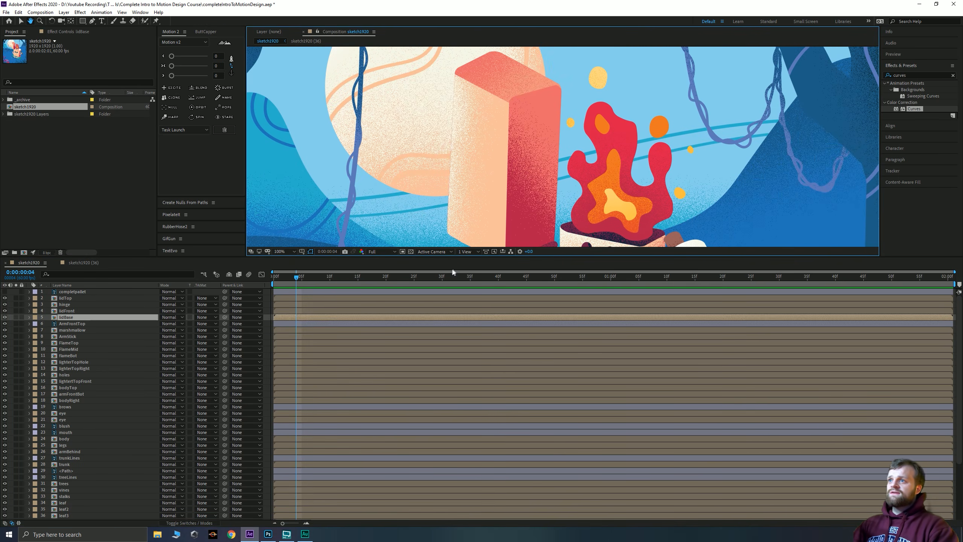
{"action": "left_click_drag", "start_coordinate": [447, 258], "coordinate": [447, 430]}
{"action": "scroll", "coordinate": [491, 331], "scroll_direction": "down", "scroll_amount": 2}
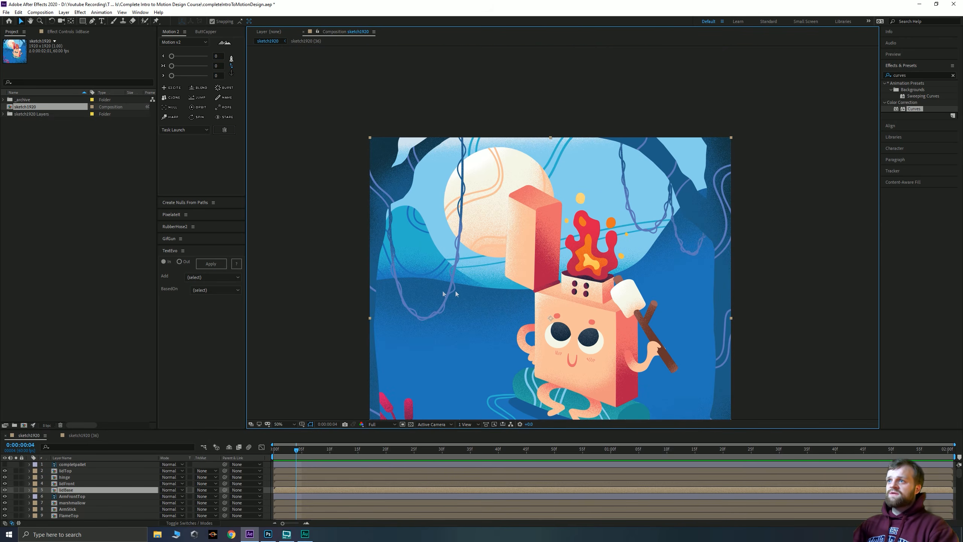
{"action": "left_click_drag", "start_coordinate": [455, 291], "coordinate": [477, 268]}
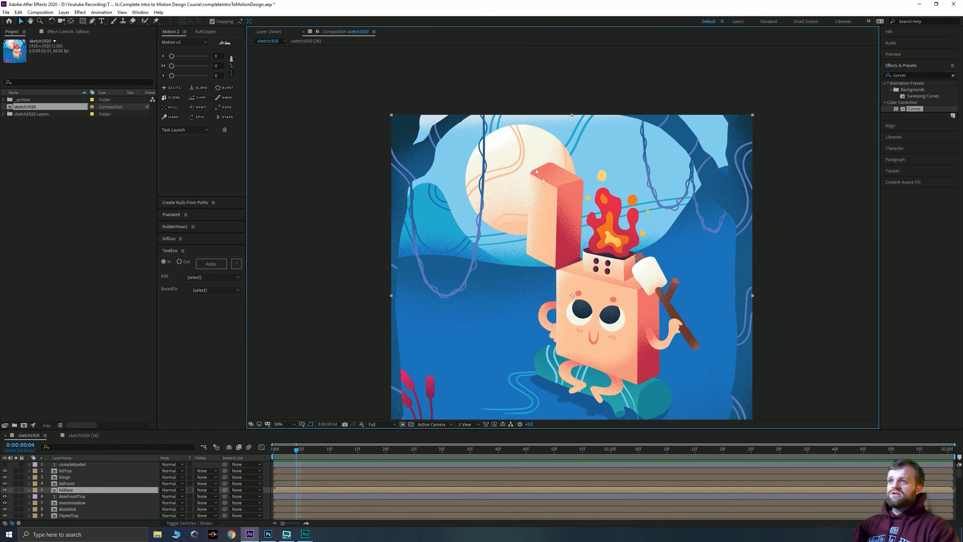
{"action": "scroll", "coordinate": [546, 221], "scroll_direction": "up", "scroll_amount": 2}
{"action": "left_click_drag", "start_coordinate": [546, 221], "coordinate": [462, 243]}
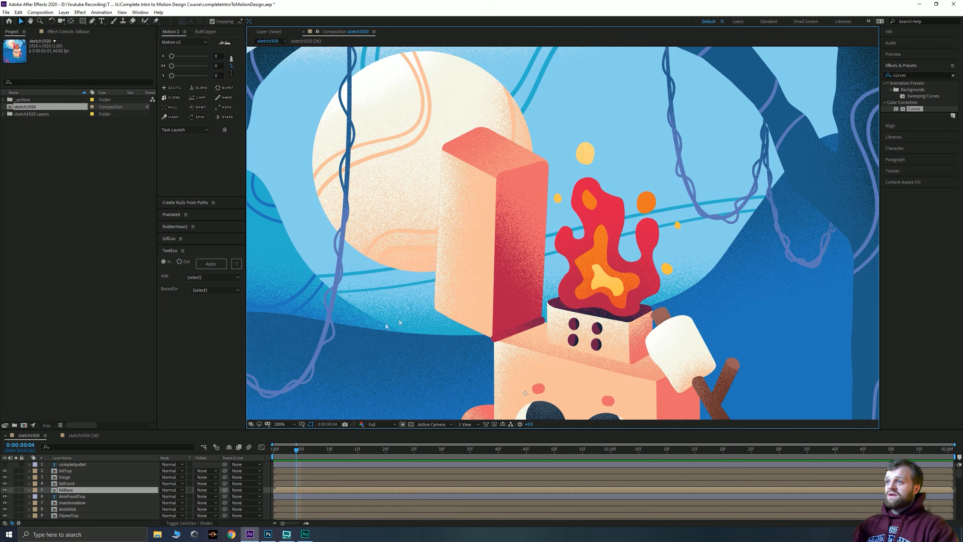
Open the nested lidTop composition and toggle Layer 29 and lidTop individually to inspect the grain shading
{"action": "left_click", "coordinate": [69, 470]}
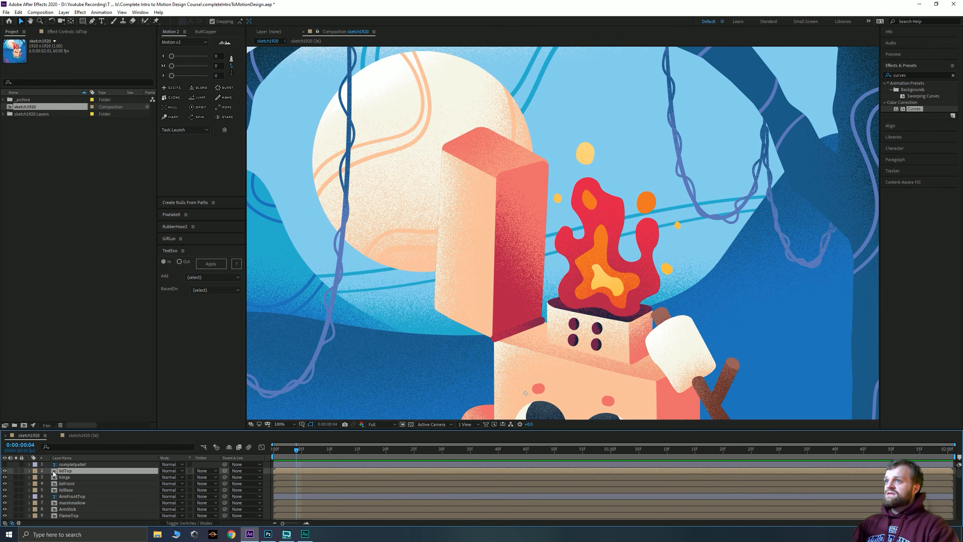
{"action": "double_click", "coordinate": [54, 472]}
{"action": "scroll", "coordinate": [550, 295], "scroll_direction": "up", "scroll_amount": 3}
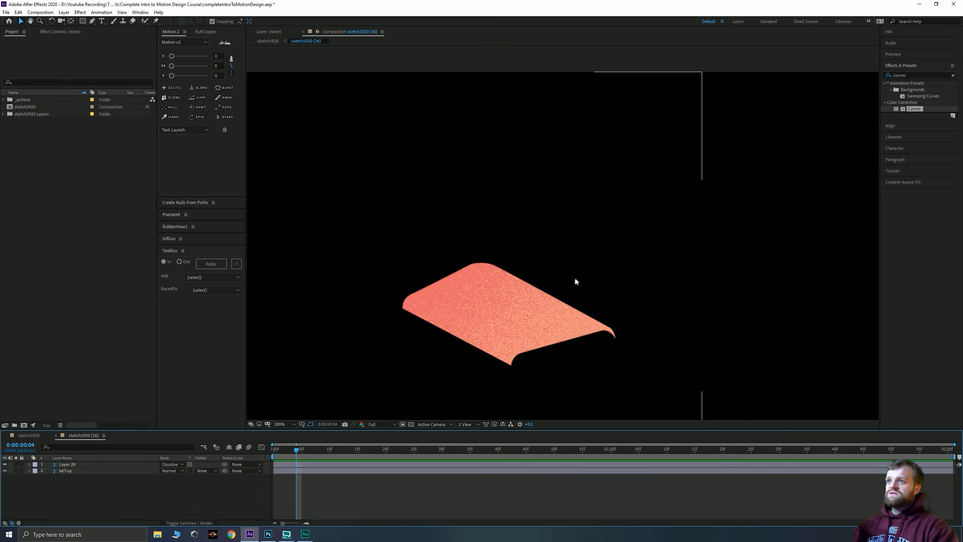
{"action": "left_click", "coordinate": [64, 463]}
{"action": "left_click", "coordinate": [5, 464]}
{"action": "left_click", "coordinate": [5, 464]}
{"action": "left_click", "coordinate": [4, 470]}
{"action": "left_click", "coordinate": [5, 470]}
{"action": "left_click", "coordinate": [95, 492]}
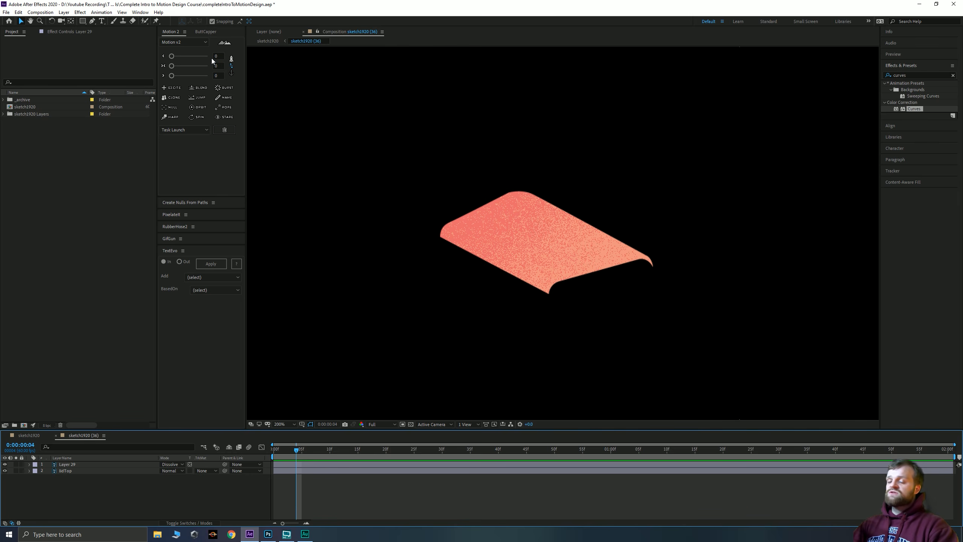
Create a black 1920 x 1920 px solid named Grain in the nested lidTop composition
{"action": "left_click", "coordinate": [64, 12]}
{"action": "mouse_move", "coordinate": [74, 21]}
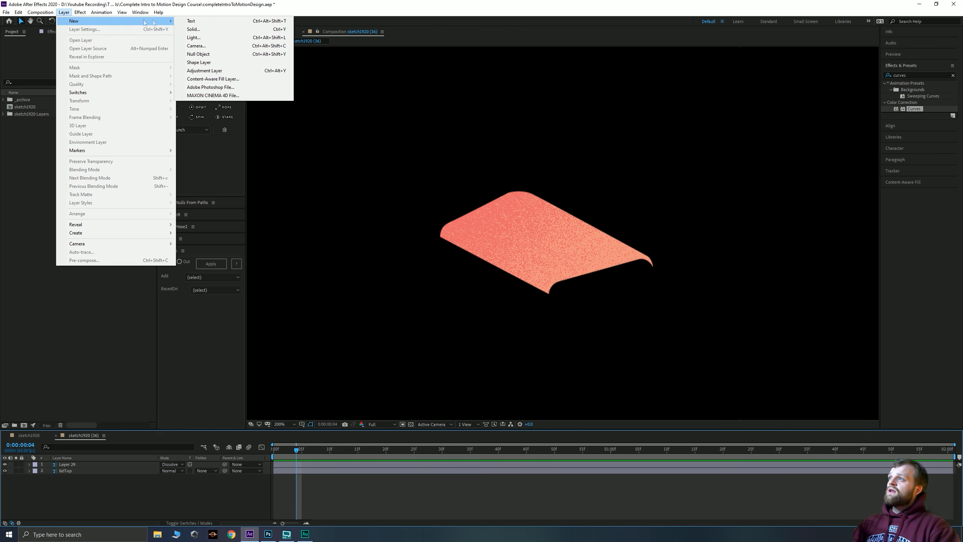
{"action": "left_click", "coordinate": [205, 29]}
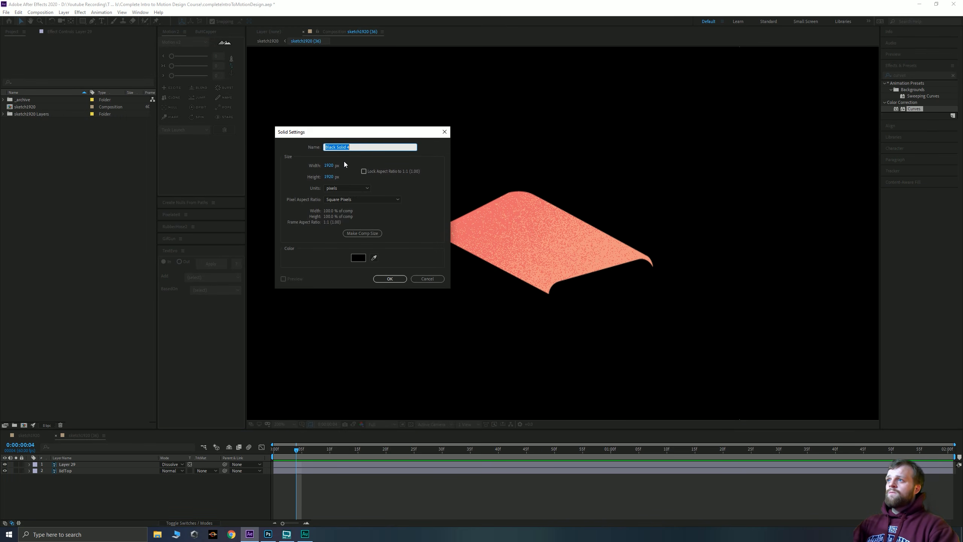
{"action": "type", "text": "Grain"}
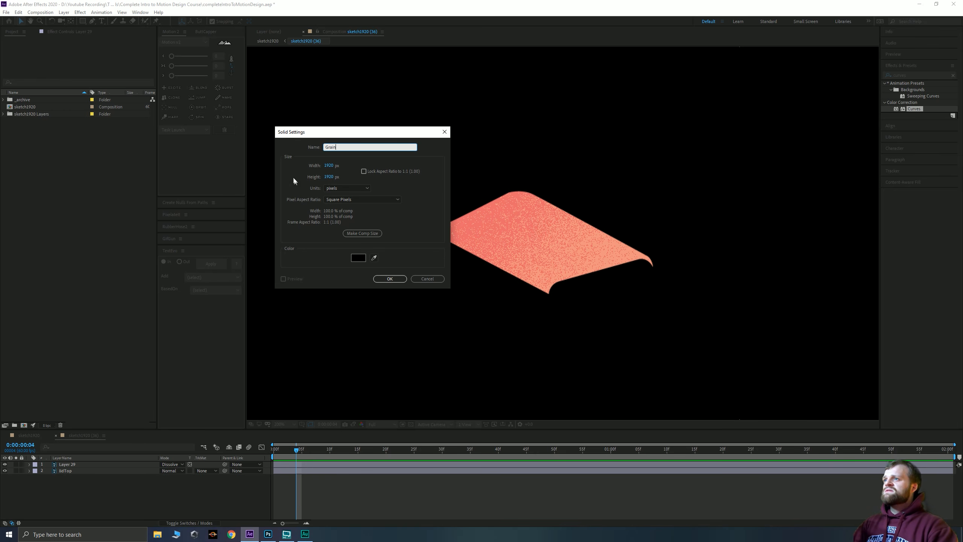
{"action": "key", "text": "Return"}
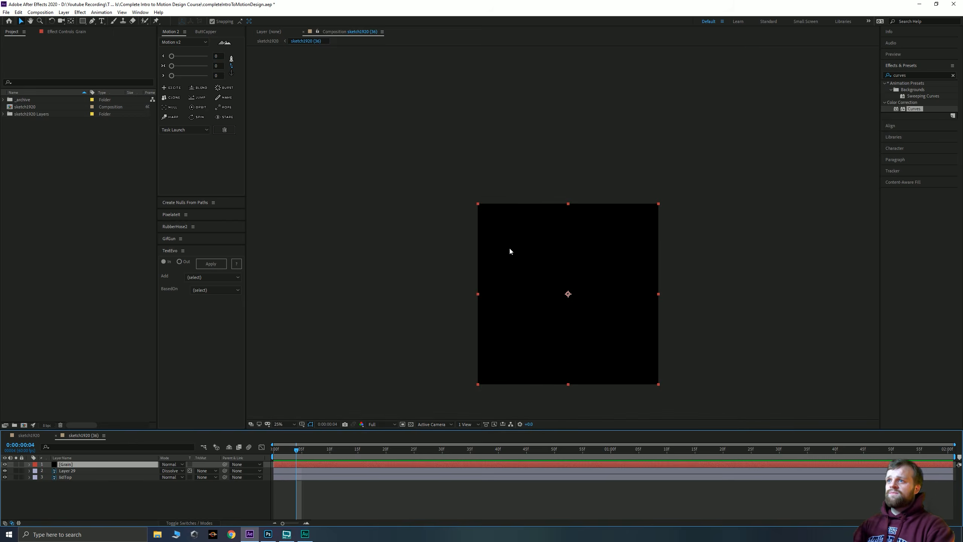
Find the Roughen Edges effect and apply it to the Grain solid
{"action": "scroll", "coordinate": [509, 249], "scroll_direction": "up", "scroll_amount": 2}
{"action": "left_click_drag", "start_coordinate": [546, 327], "coordinate": [519, 211]}
{"action": "scroll", "coordinate": [521, 215], "scroll_direction": "down", "scroll_amount": 2}
{"action": "left_click_drag", "start_coordinate": [510, 262], "coordinate": [512, 245]}
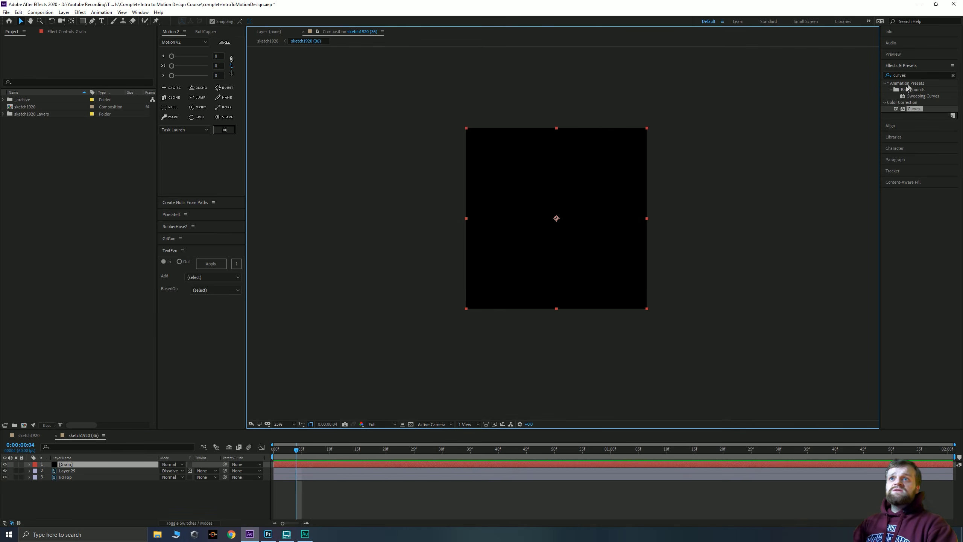
{"action": "left_click_drag", "start_coordinate": [910, 76], "coordinate": [871, 71]}
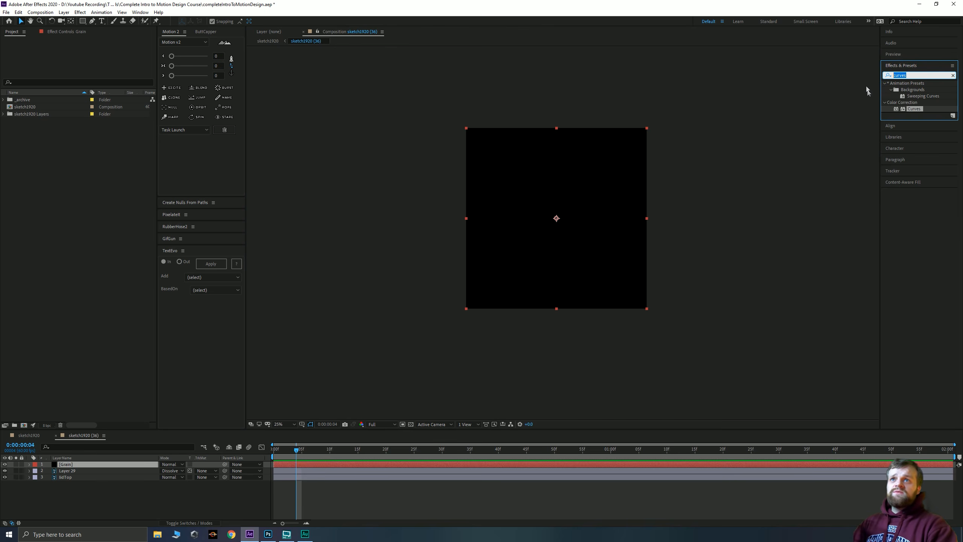
{"action": "key", "text": "BackSpace"}
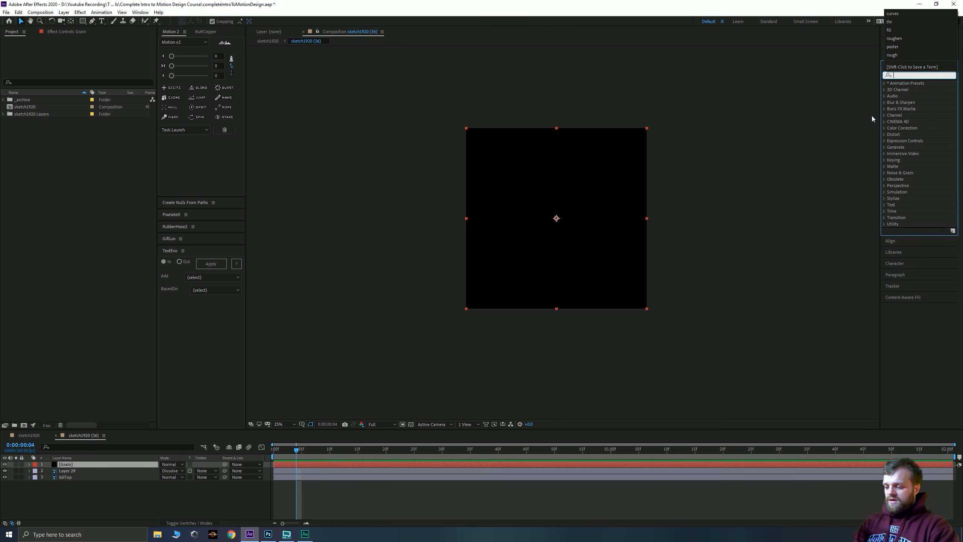
{"action": "type", "text": "roughen"}
{"action": "left_click_drag", "start_coordinate": [921, 90], "coordinate": [557, 225]}
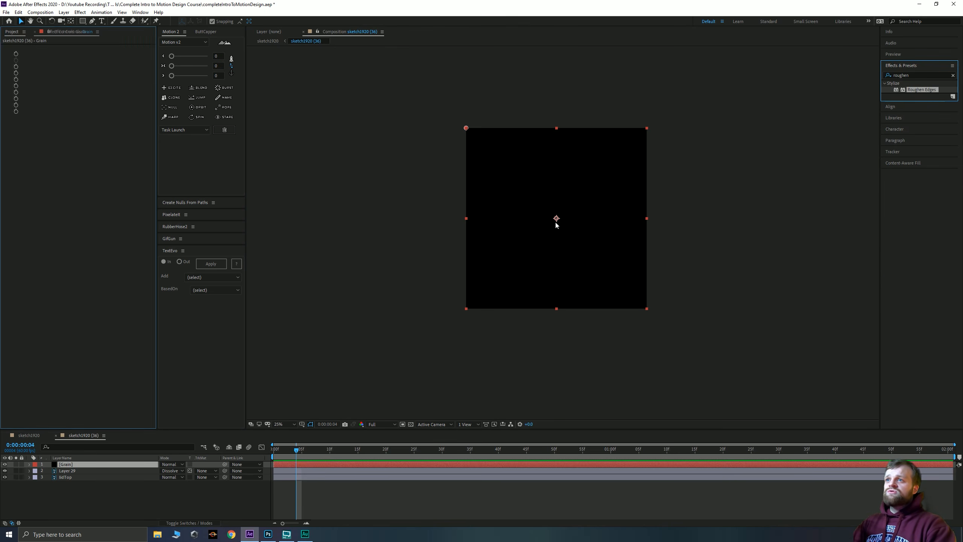
Find the Fill effect and add it to the Grain solid
{"action": "left_click", "coordinate": [917, 75]}
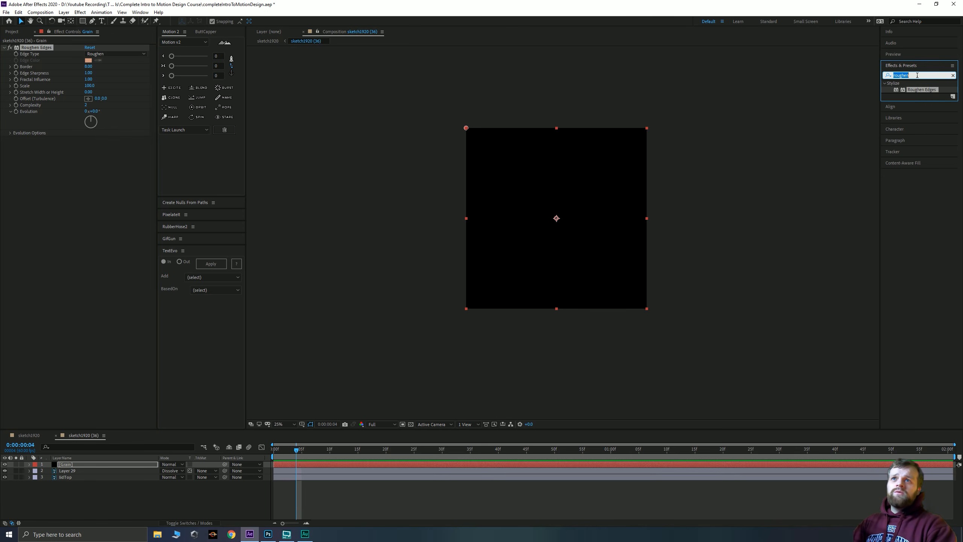
{"action": "type", "text": "fill"}
{"action": "left_click_drag", "start_coordinate": [903, 122], "coordinate": [651, 210]}
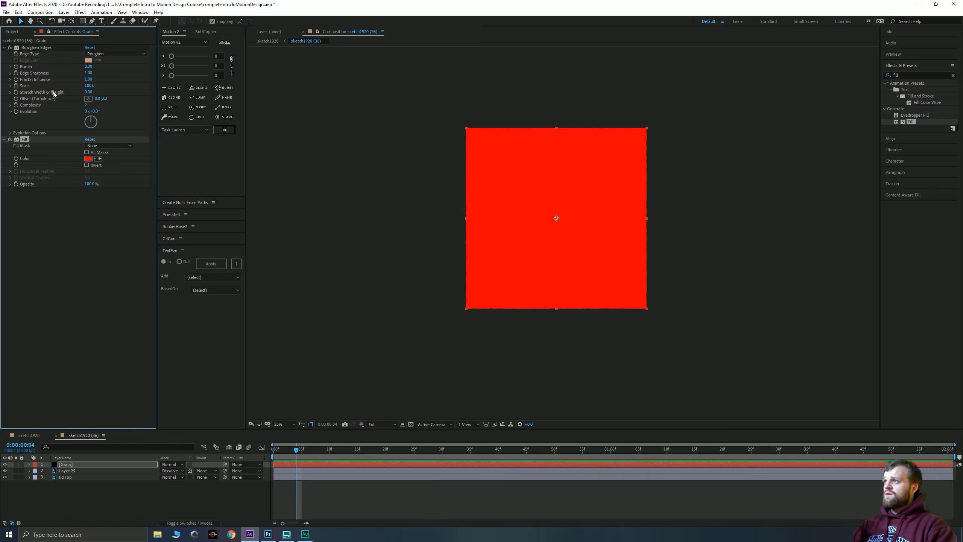
Temporarily hide the Grain layer and set its Fill color by sampling the coral red from the lid artwork
{"action": "left_click", "coordinate": [4, 464]}
{"action": "scroll", "coordinate": [460, 273], "scroll_direction": "up", "scroll_amount": 4}
{"action": "left_click_drag", "start_coordinate": [451, 57], "coordinate": [468, 340]}
{"action": "left_click_drag", "start_coordinate": [463, 281], "coordinate": [517, 308]}
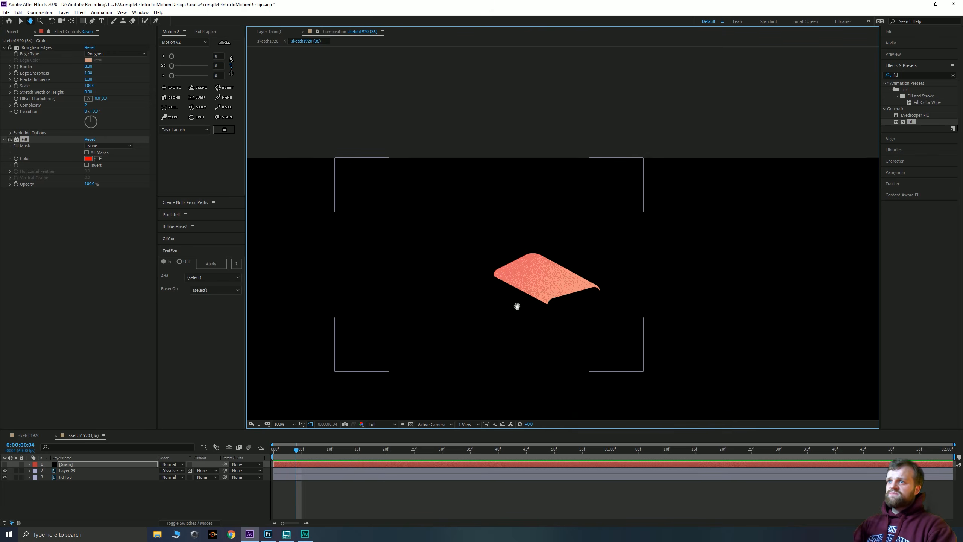
{"action": "scroll", "coordinate": [507, 270], "scroll_direction": "up", "scroll_amount": 2}
{"action": "left_click_drag", "start_coordinate": [436, 337], "coordinate": [474, 210]}
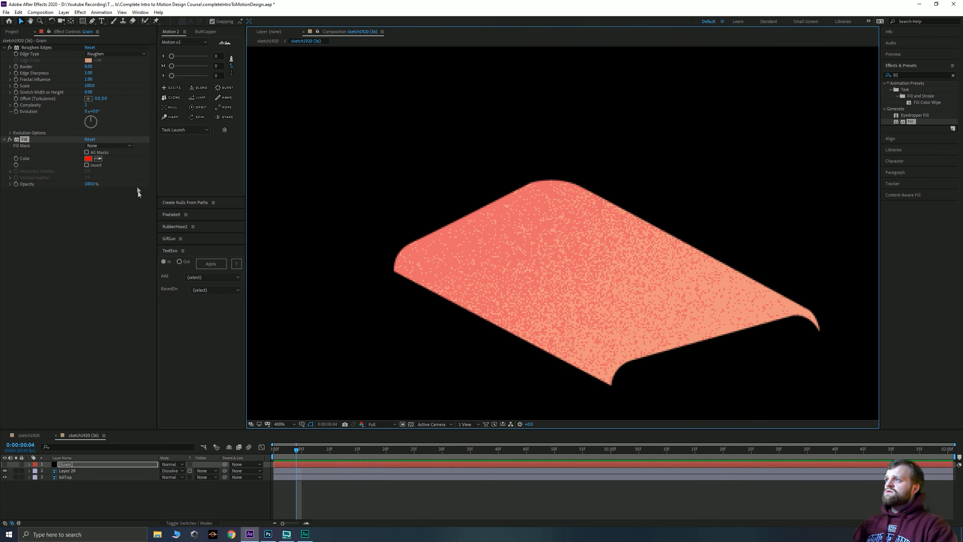
{"action": "left_click", "coordinate": [27, 141]}
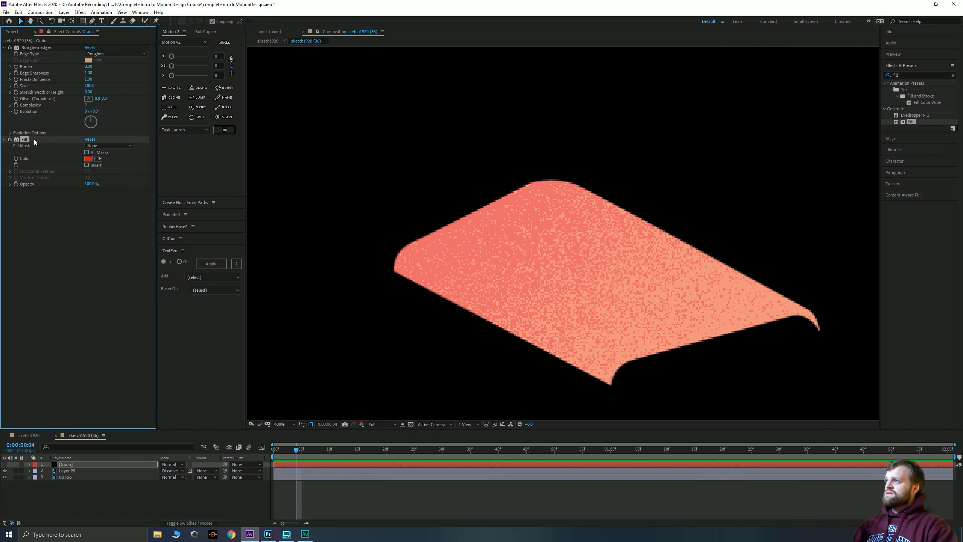
{"action": "left_click", "coordinate": [99, 158]}
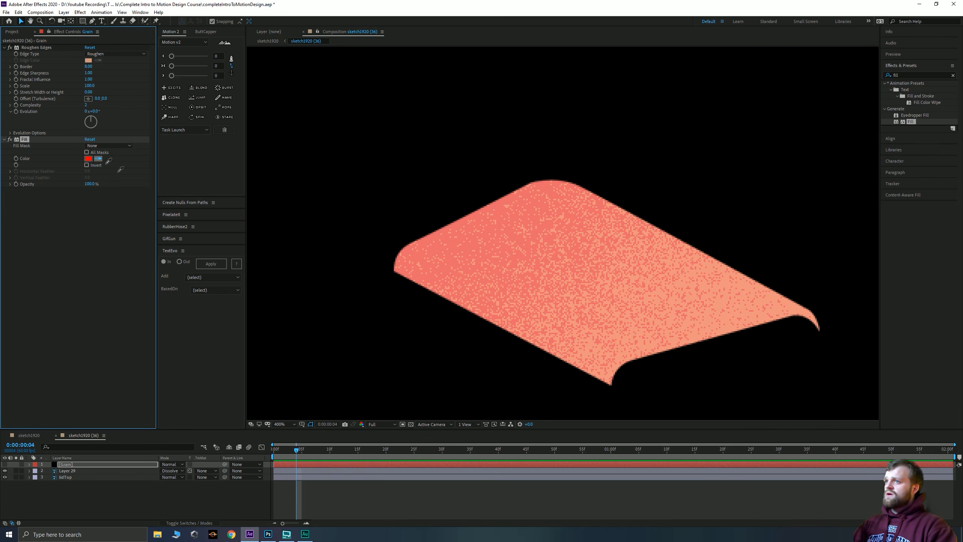
{"action": "left_click", "coordinate": [468, 249]}
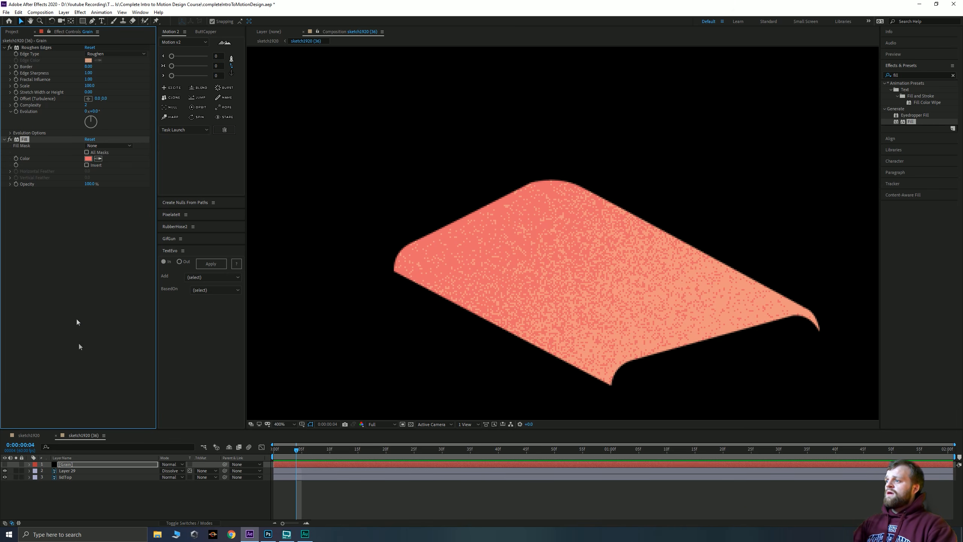
{"action": "left_click", "coordinate": [5, 464]}
{"action": "scroll", "coordinate": [492, 310], "scroll_direction": "down", "scroll_amount": 1}
{"action": "scroll", "coordinate": [492, 310], "scroll_direction": "down", "scroll_amount": 5}
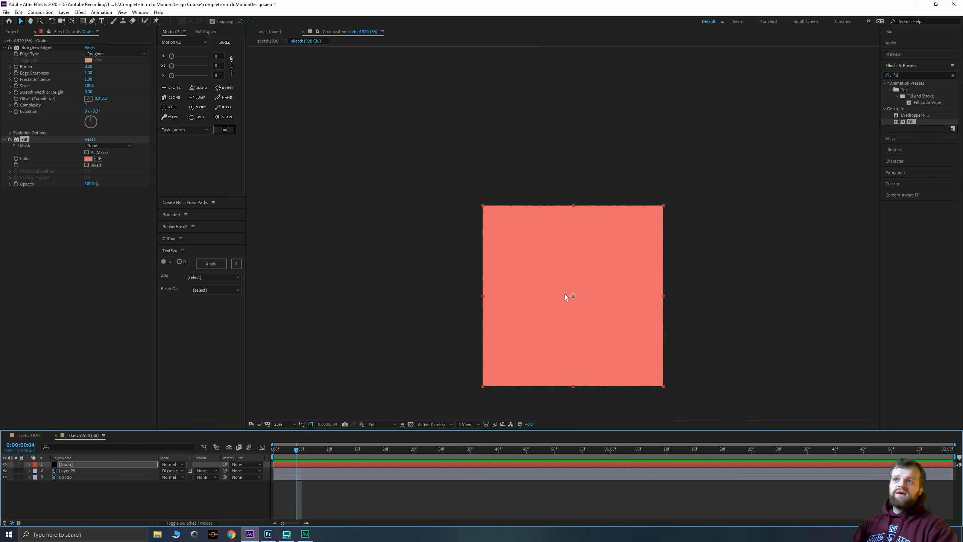
Set the Roughen Edges Border on the Grain layer to 500
{"action": "left_click_drag", "start_coordinate": [552, 335], "coordinate": [490, 291]}
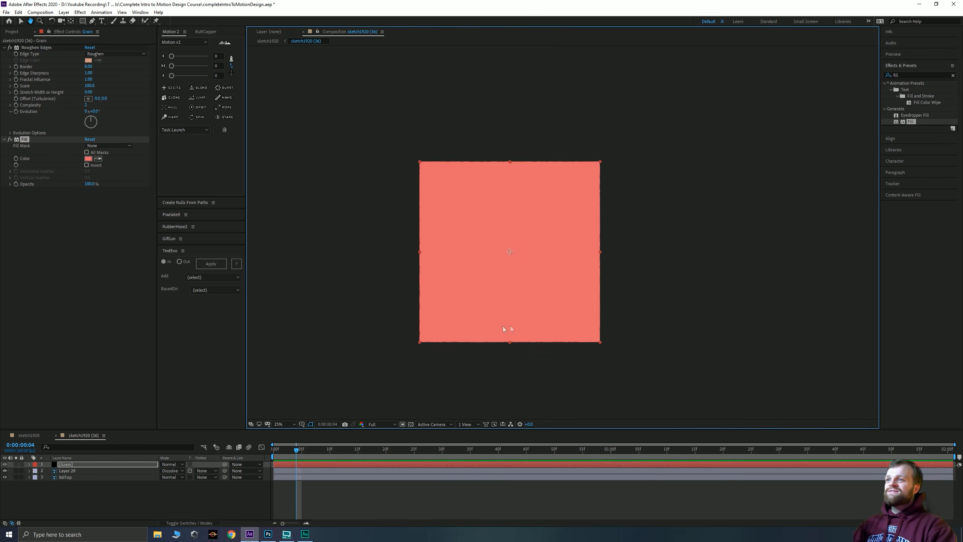
{"action": "scroll", "coordinate": [510, 270], "scroll_direction": "up", "scroll_amount": 2}
{"action": "left_click_drag", "start_coordinate": [421, 242], "coordinate": [517, 195]}
{"action": "left_click", "coordinate": [345, 395]}
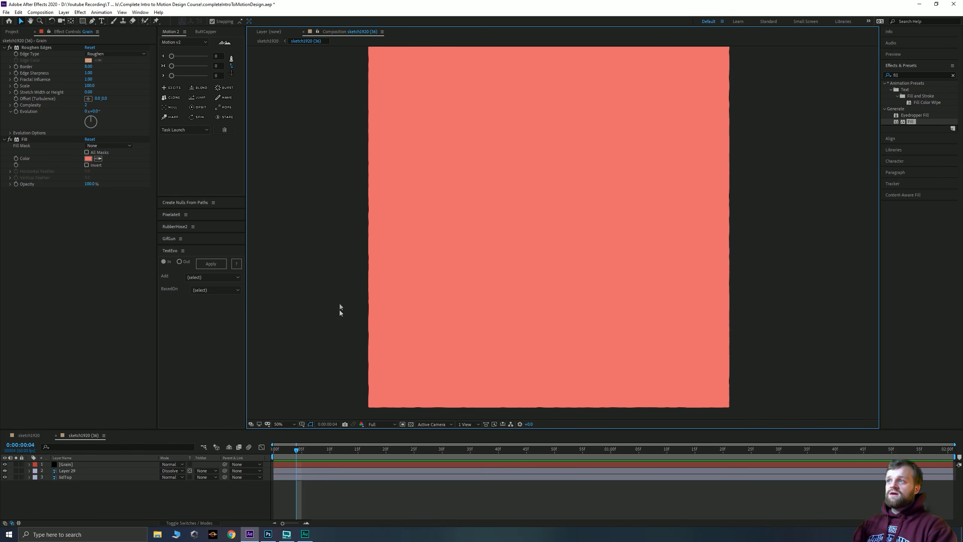
{"action": "left_click", "coordinate": [37, 46]}
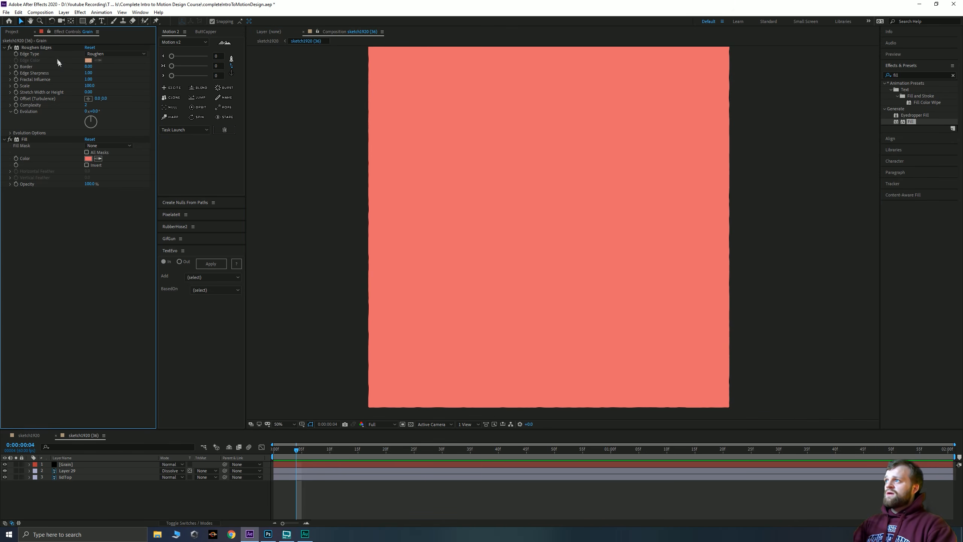
{"action": "left_click", "coordinate": [50, 47]}
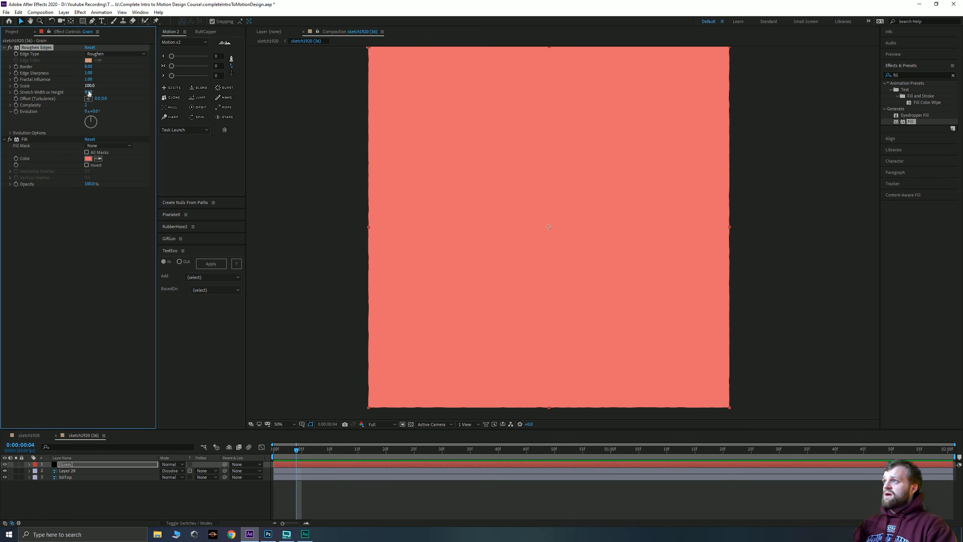
{"action": "left_click_drag", "start_coordinate": [87, 68], "coordinate": [145, 69]}
{"action": "left_click_drag", "start_coordinate": [954, 1], "coordinate": [962, 1]}
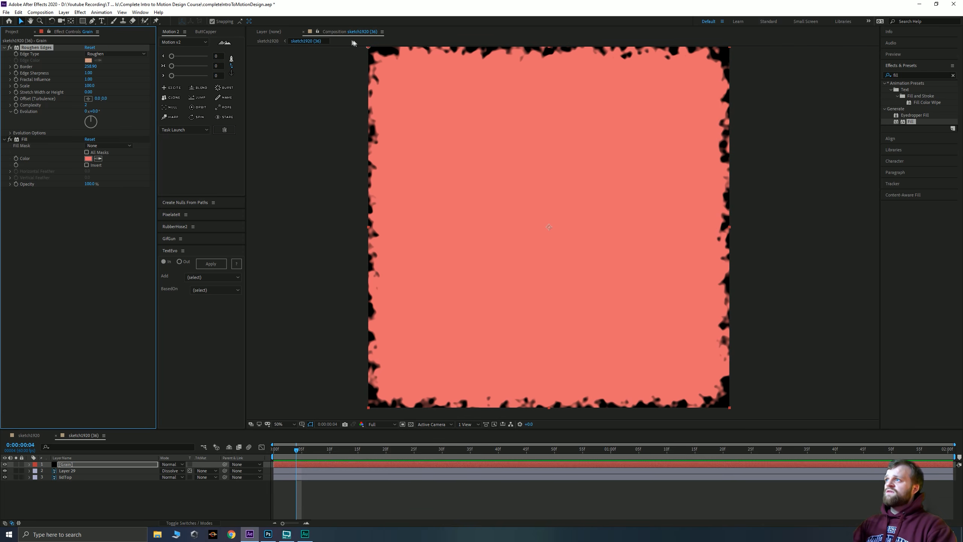
{"action": "left_click", "coordinate": [97, 74]}
{"action": "left_click", "coordinate": [91, 67]}
{"action": "type", "text": "500"}
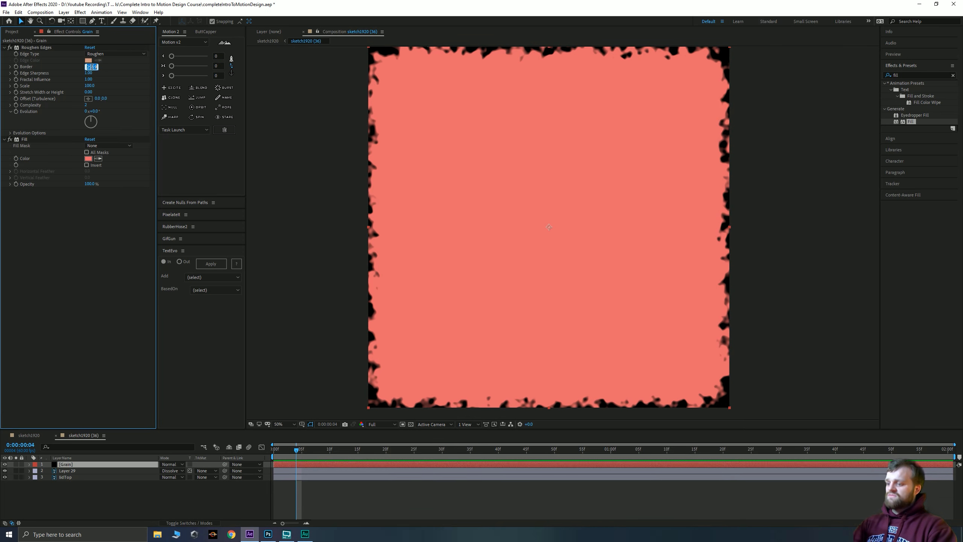
{"action": "key", "text": "Return"}
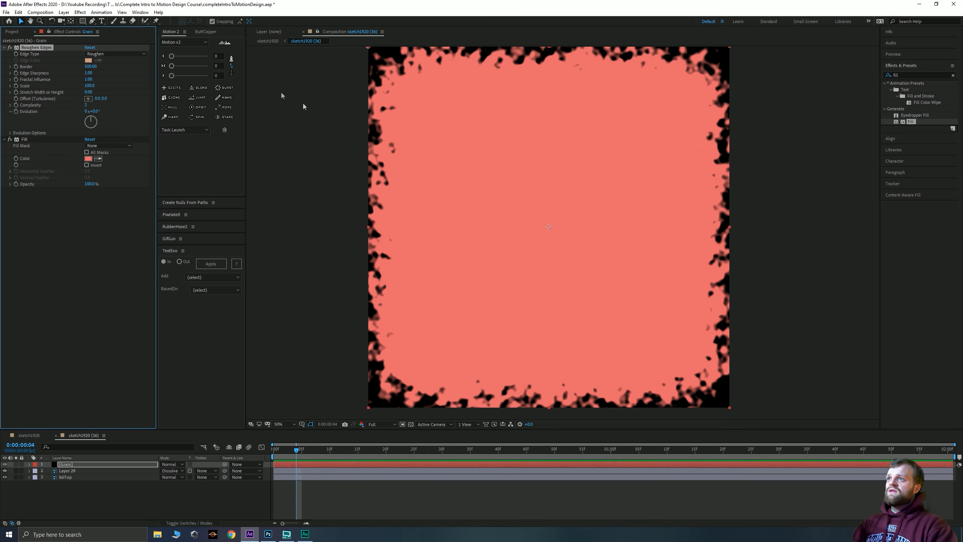
Change the Roughen Edges type to Cut and set Edge Sharpness to 10
{"action": "left_click", "coordinate": [100, 53]}
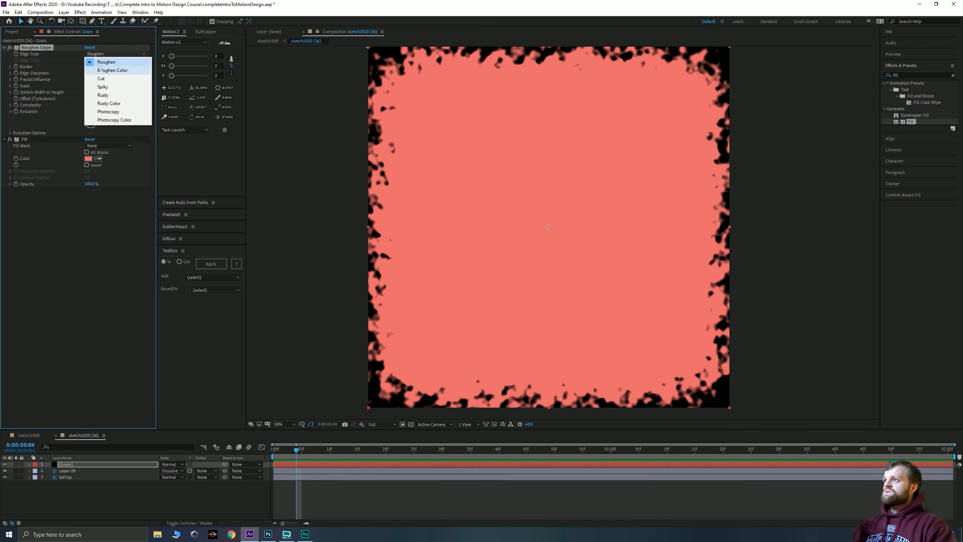
{"action": "left_click", "coordinate": [101, 79]}
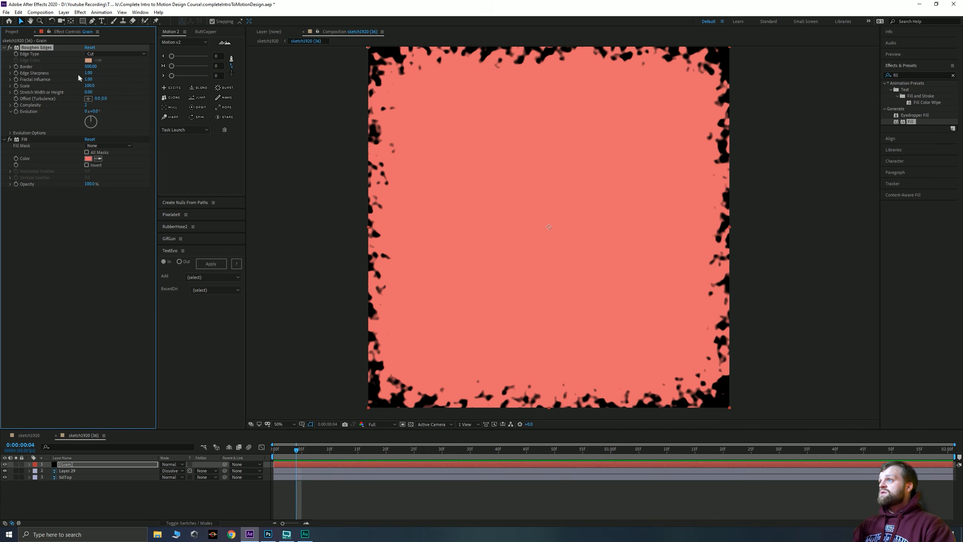
{"action": "left_click_drag", "start_coordinate": [88, 73], "coordinate": [210, 66]}
{"action": "left_click", "coordinate": [89, 73]}
{"action": "type", "text": "10"}
{"action": "key", "text": "Return"}
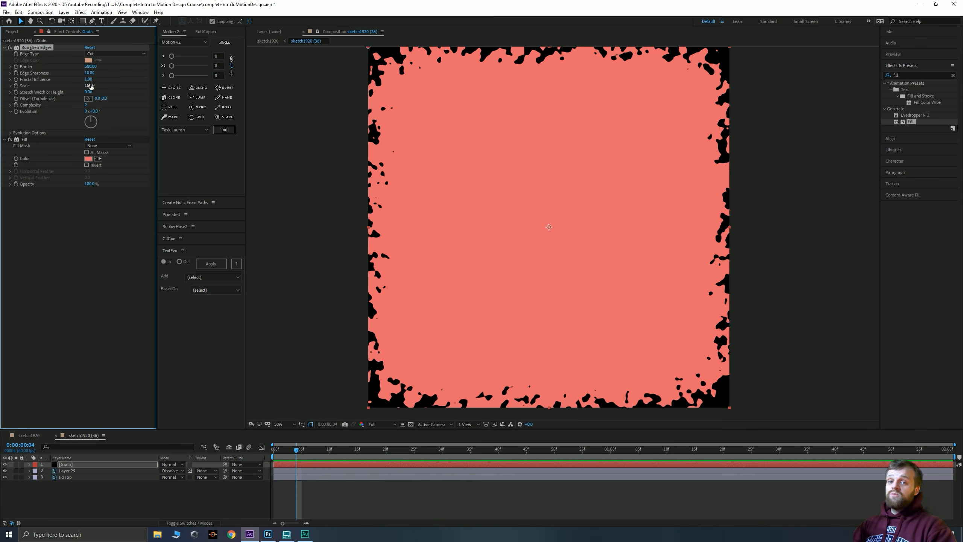
Set the Roughen Edges Scale to 10 and Complexity to 10
{"action": "left_click", "coordinate": [90, 86]}
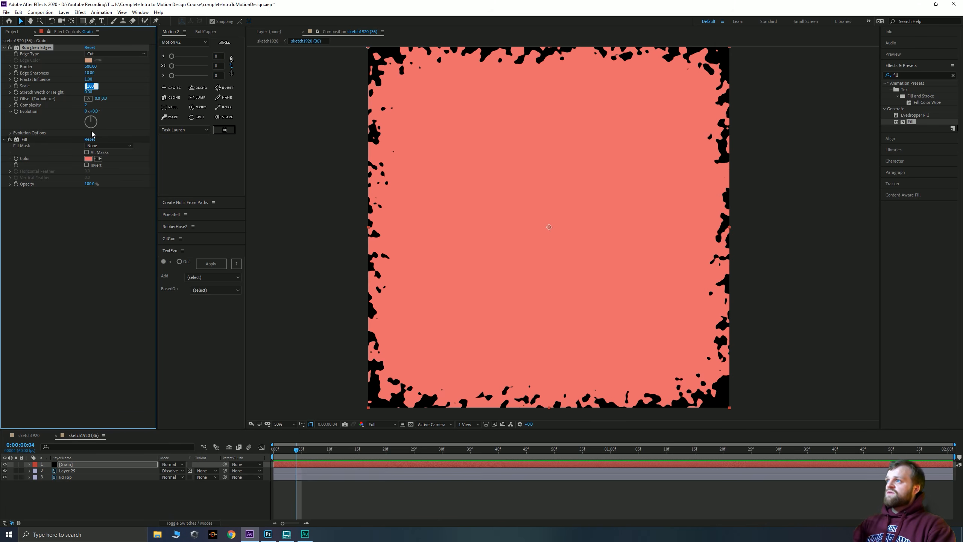
{"action": "type", "text": "10"}
{"action": "key", "text": "Return"}
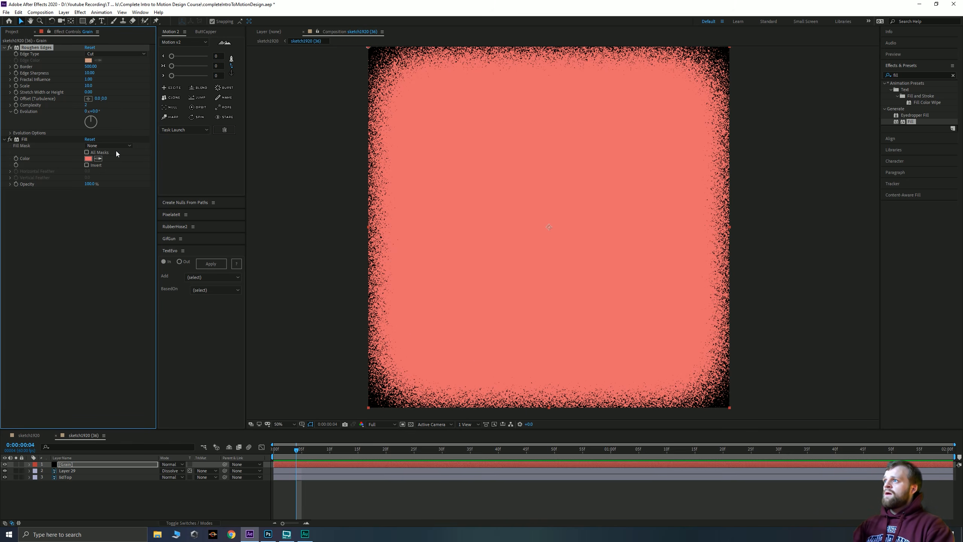
{"action": "type", "text": "10"}
{"action": "key", "text": "Return"}
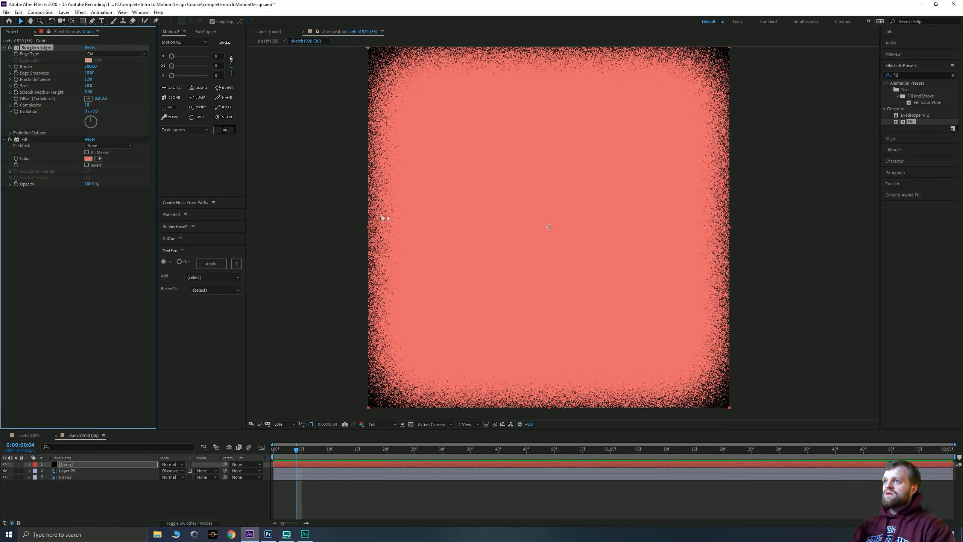
Try rotating the Roughen Edges Evolution angle manually at the first frame, and undo the change
{"action": "left_click", "coordinate": [119, 266]}
{"action": "left_click_drag", "start_coordinate": [310, 448], "coordinate": [252, 451]}
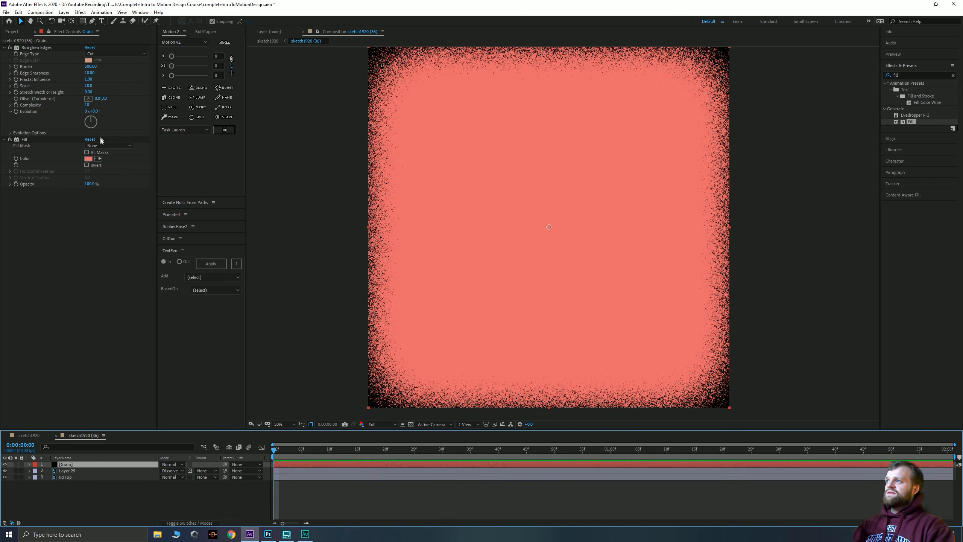
{"action": "left_click_drag", "start_coordinate": [94, 121], "coordinate": [138, 125]}
{"action": "left_click", "coordinate": [84, 215]}
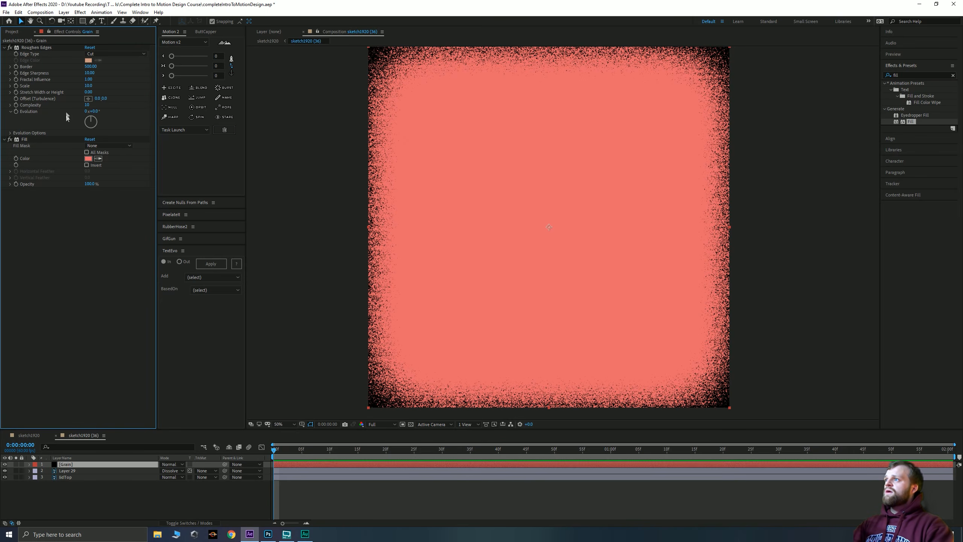
{"action": "key", "text": "ctrl+z"}
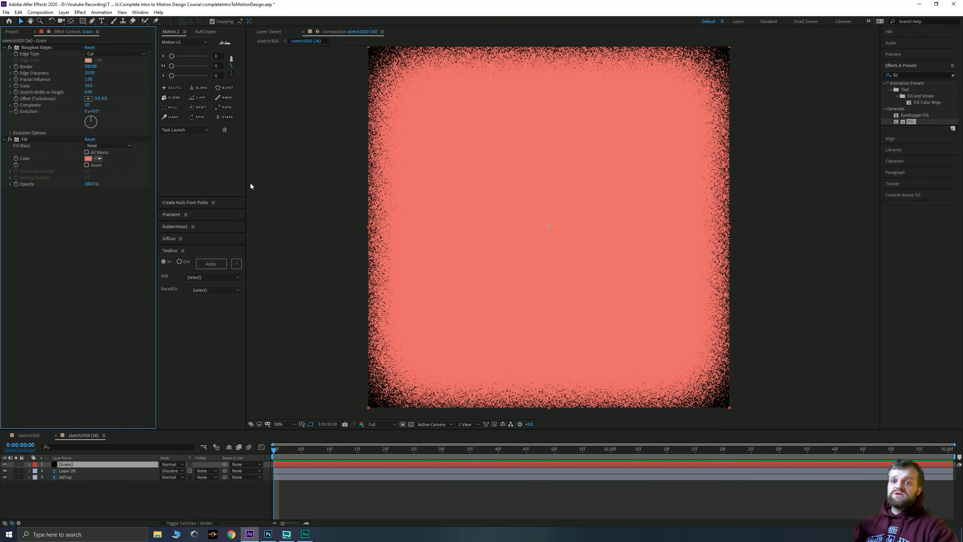
Add the expression time*1500 to the Roughen Edges Evolution and preview the grain's motion
{"action": "left_click", "coordinate": [16, 112], "text": "alt"}
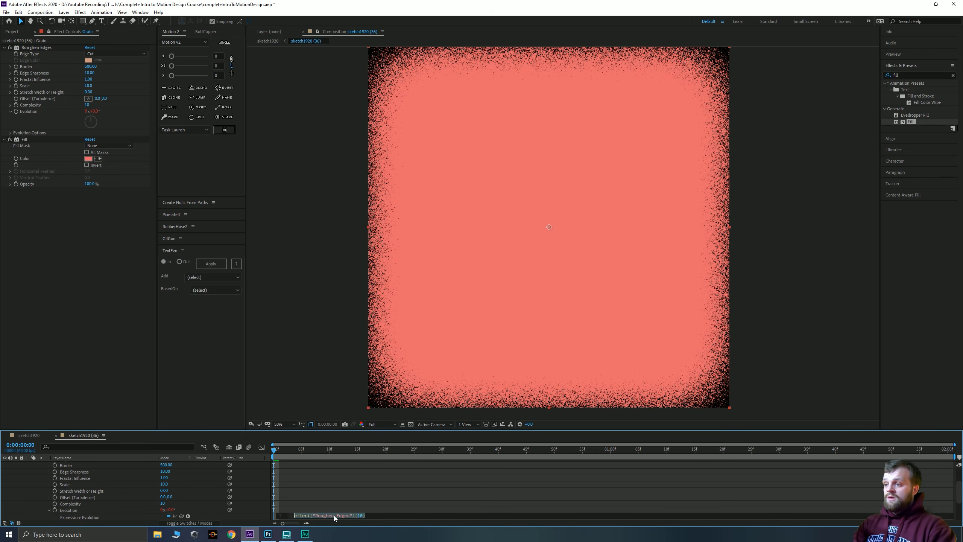
{"action": "type", "text": "time"}
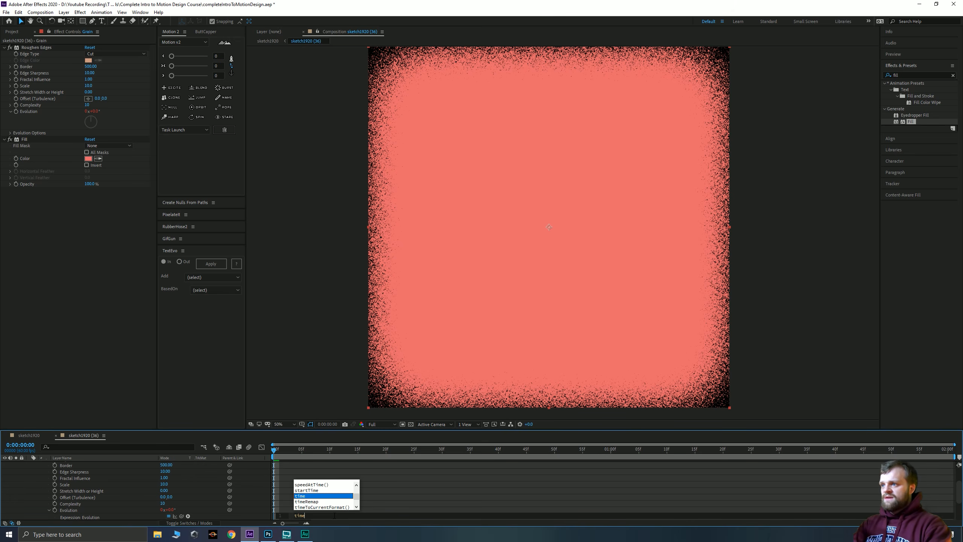
{"action": "type", "text": "*"}
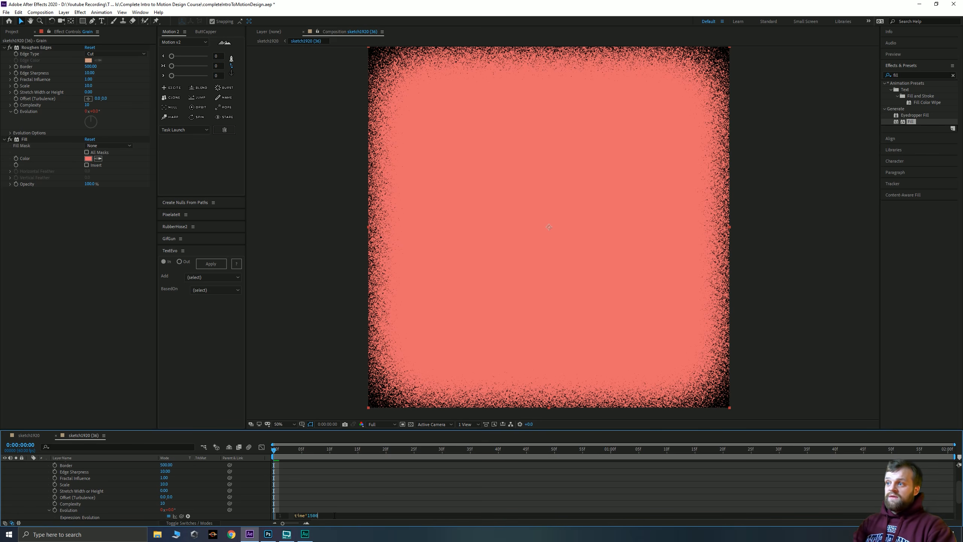
{"action": "key", "text": "Return"}
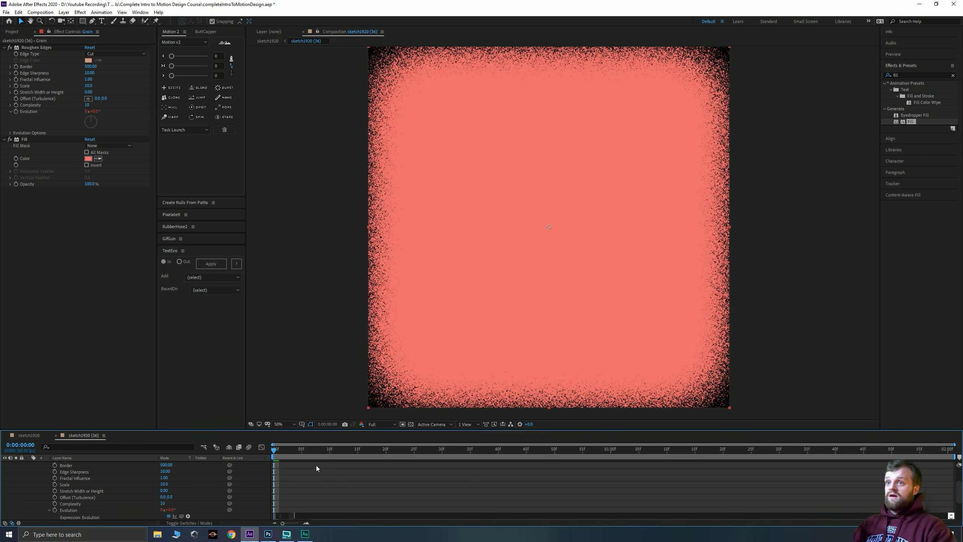
{"action": "left_click_drag", "start_coordinate": [288, 450], "coordinate": [375, 452]}
{"action": "key", "text": "space"}
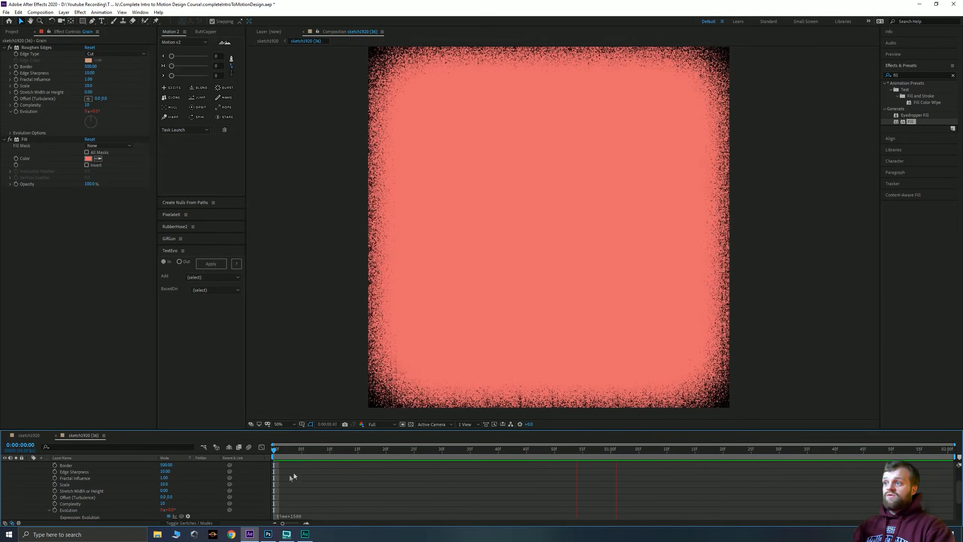
Change the time multiplier in the Evolution expression and preview the grain from near the start of the timeline
{"action": "left_click", "coordinate": [319, 514]}
{"action": "left_click", "coordinate": [320, 514]}
{"action": "key", "text": "BackSpace"}
{"action": "key", "text": "BackSpace"}
{"action": "key", "text": "BackSpace"}
{"action": "key", "text": "Return"}
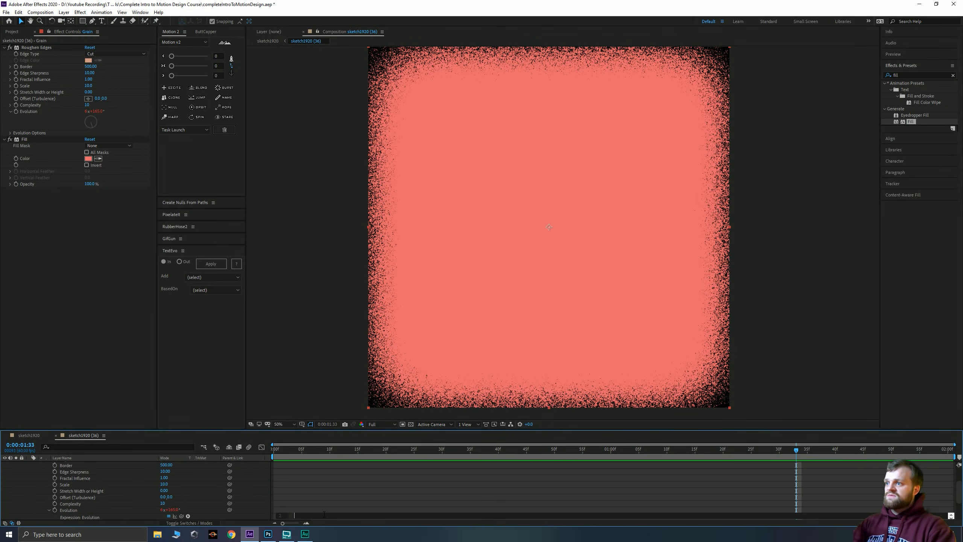
{"action": "left_click", "coordinate": [299, 465]}
{"action": "left_click", "coordinate": [291, 446]}
{"action": "key", "text": "space"}
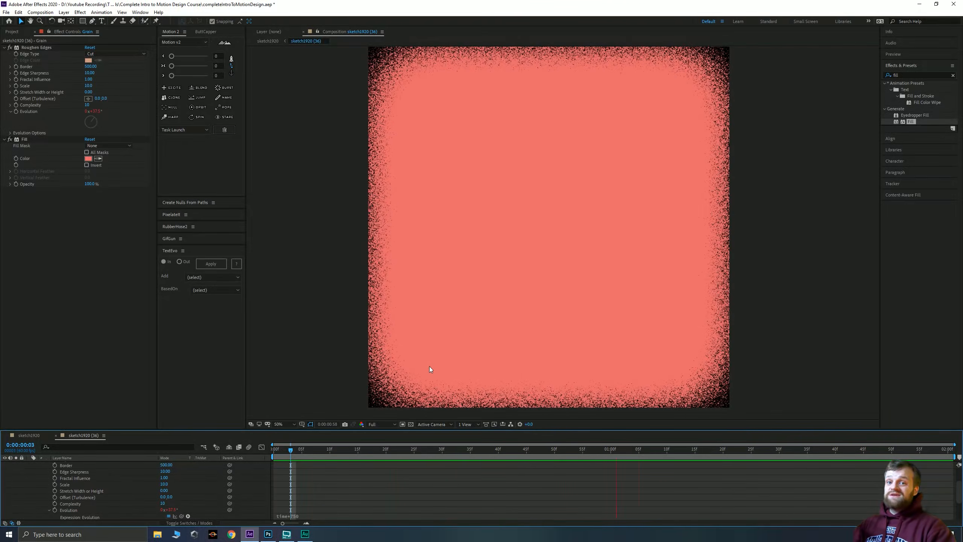
Stop the preview, set the Roughen Edges Evolution expression to time*1500, and collapse the Grain layer's properties
{"action": "key", "text": "space"}
{"action": "left_click", "coordinate": [290, 516]}
{"action": "left_click", "coordinate": [327, 518]}
{"action": "key", "text": "Left"}
{"action": "key", "text": "BackSpace"}
{"action": "key", "text": "BackSpace"}
{"action": "type", "text": "1"}
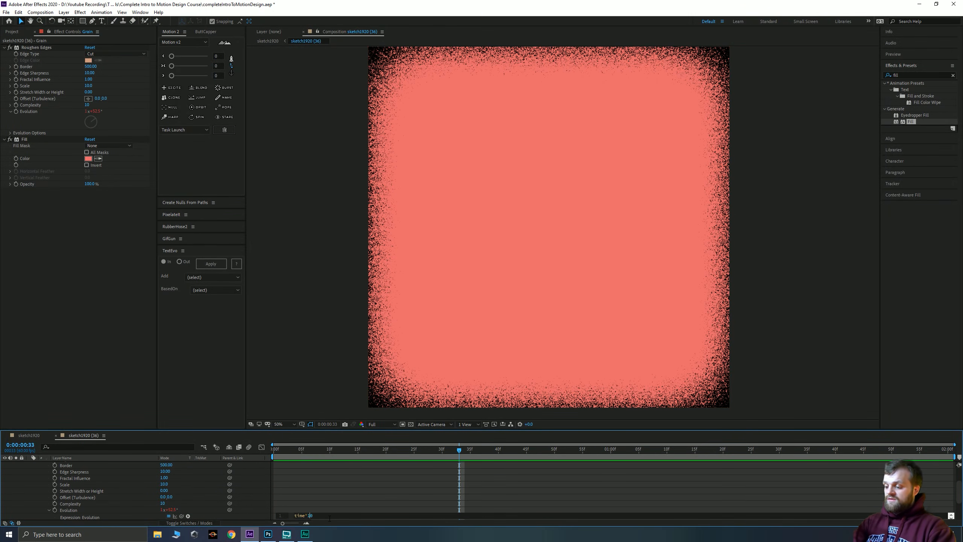
{"action": "type", "text": "50"}
{"action": "left_click", "coordinate": [340, 487]}
{"action": "scroll", "coordinate": [127, 485], "scroll_direction": "up", "scroll_amount": 3}
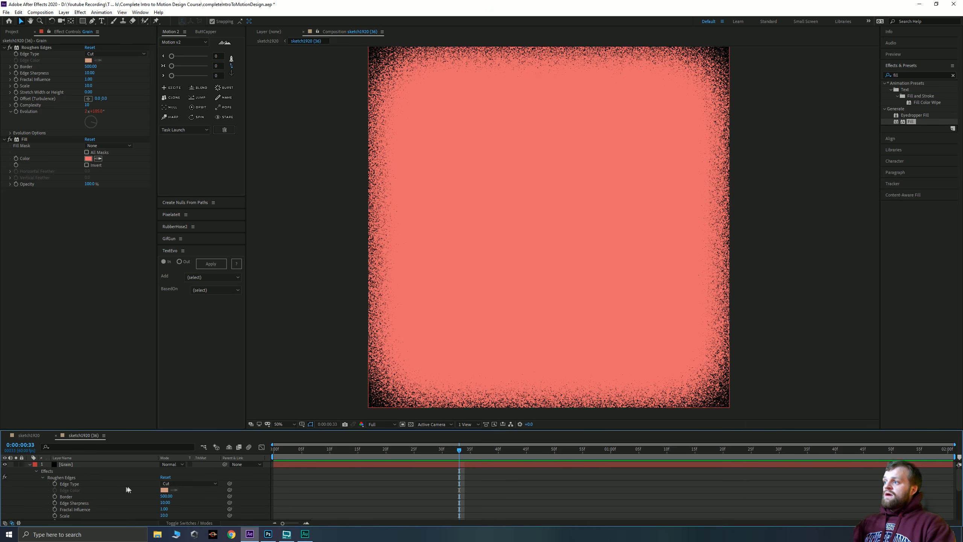
{"action": "left_click", "coordinate": [79, 463]}
{"action": "key", "text": "u"}
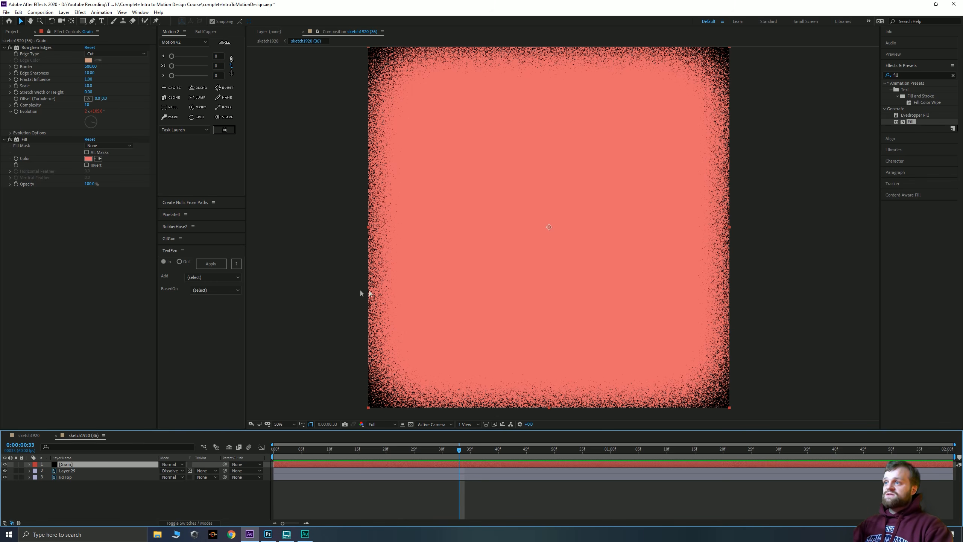
{"action": "left_click", "coordinate": [341, 296]}
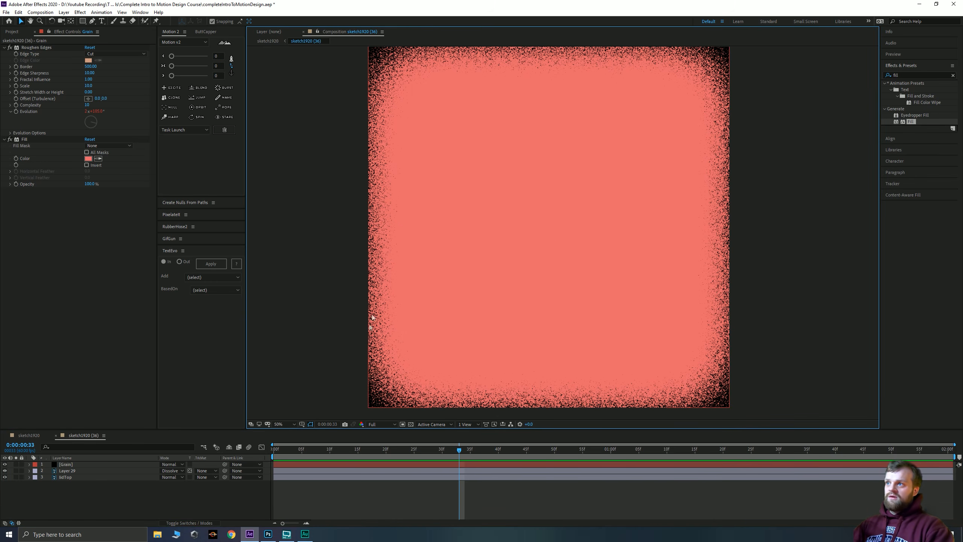
Temporarily hide the Grain layer and toggle the Dissolve shading layer's visibility to examine the original shading on the lid top
{"action": "left_click", "coordinate": [54, 484]}
{"action": "left_click", "coordinate": [6, 464]}
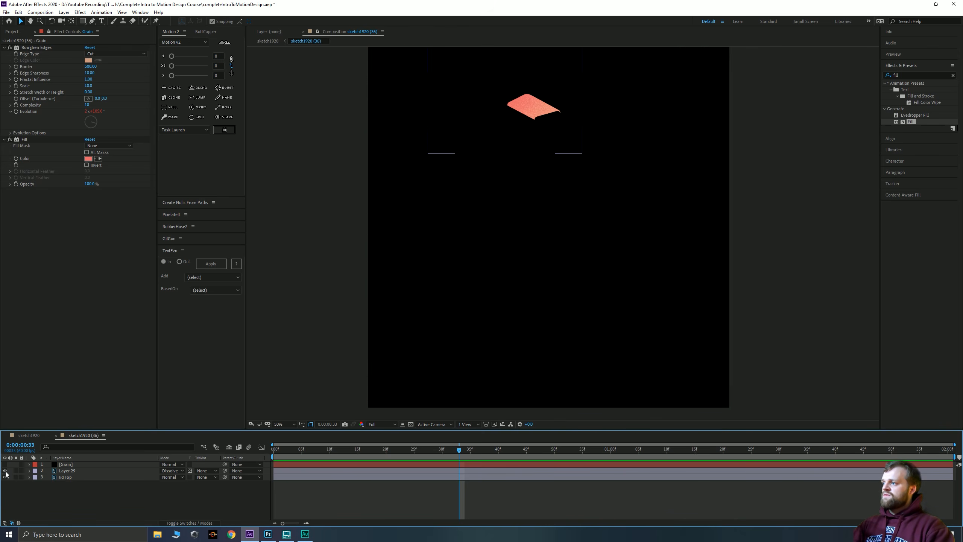
{"action": "left_click", "coordinate": [5, 471]}
{"action": "left_click", "coordinate": [5, 470]}
{"action": "left_click", "coordinate": [6, 471]}
{"action": "left_click", "coordinate": [5, 470]}
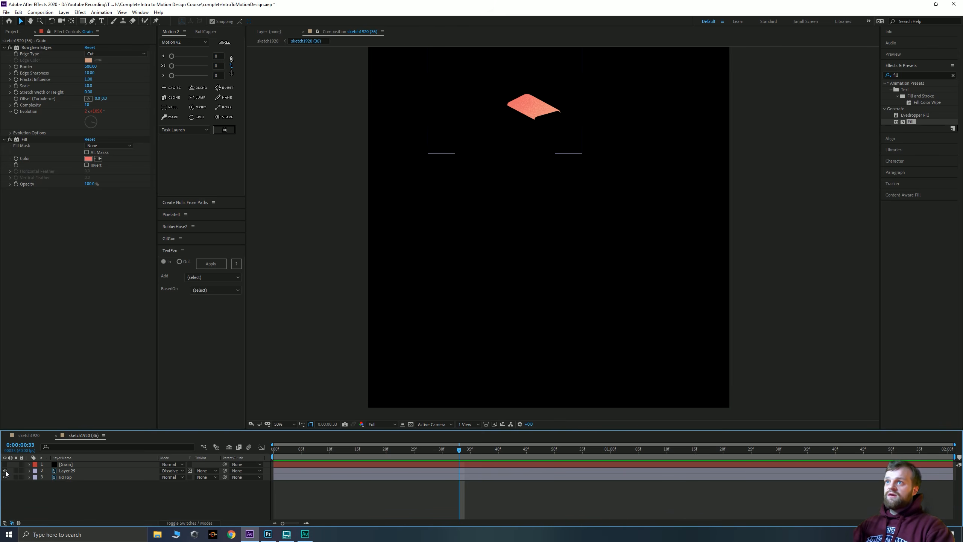
{"action": "left_click", "coordinate": [64, 465]}
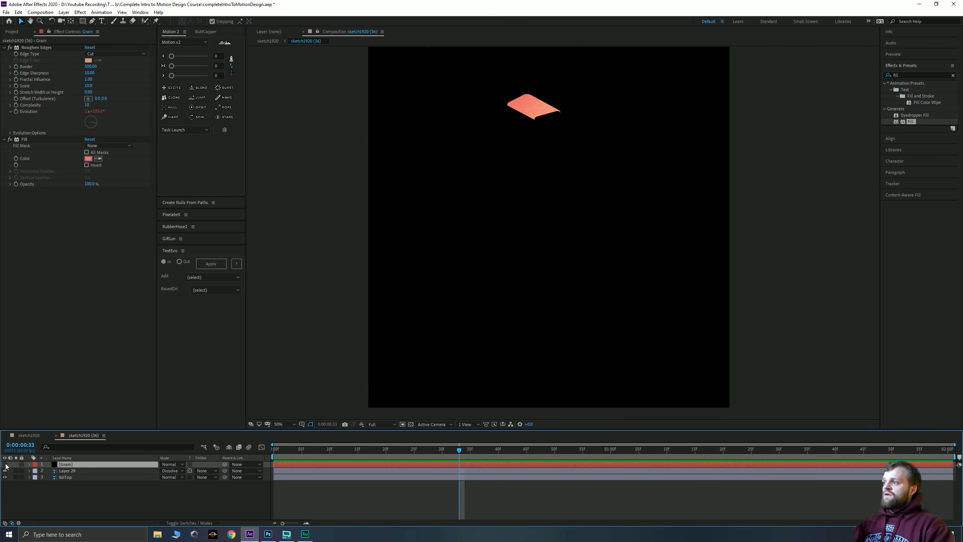
{"action": "left_click", "coordinate": [6, 464]}
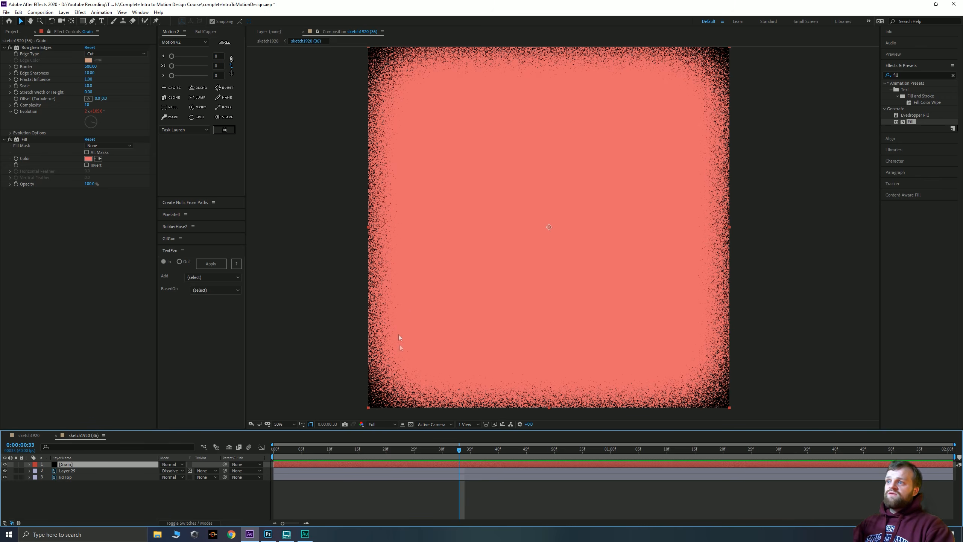
Shrink the Grain layer and set its Scale to 50%
{"action": "left_click_drag", "start_coordinate": [370, 50], "coordinate": [473, 151]}
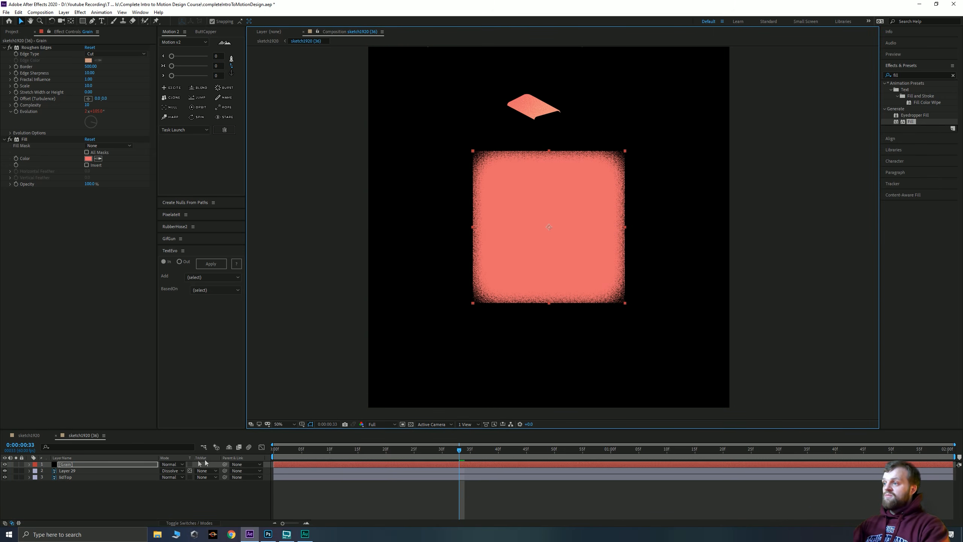
{"action": "key", "text": "s"}
{"action": "left_click", "coordinate": [172, 470]}
{"action": "type", "text": "50"}
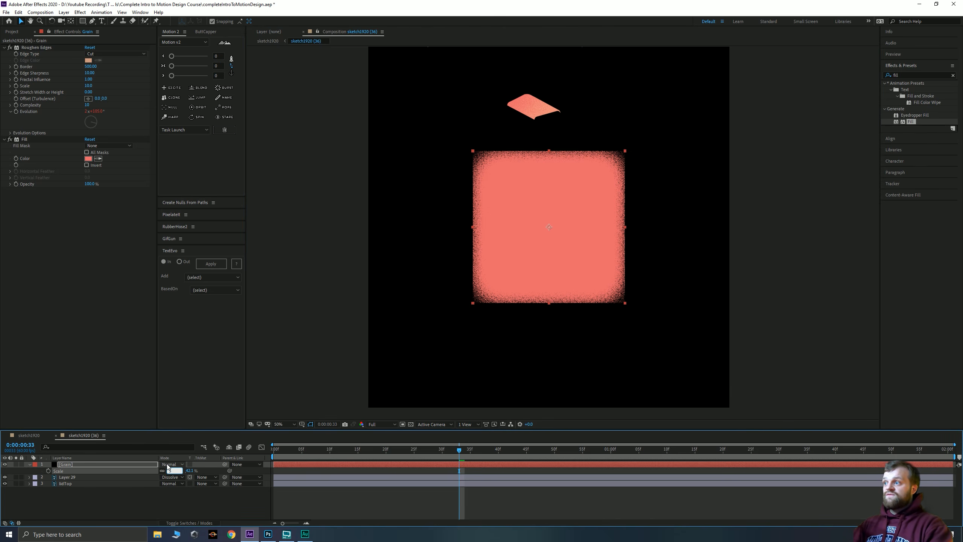
{"action": "key", "text": "Return"}
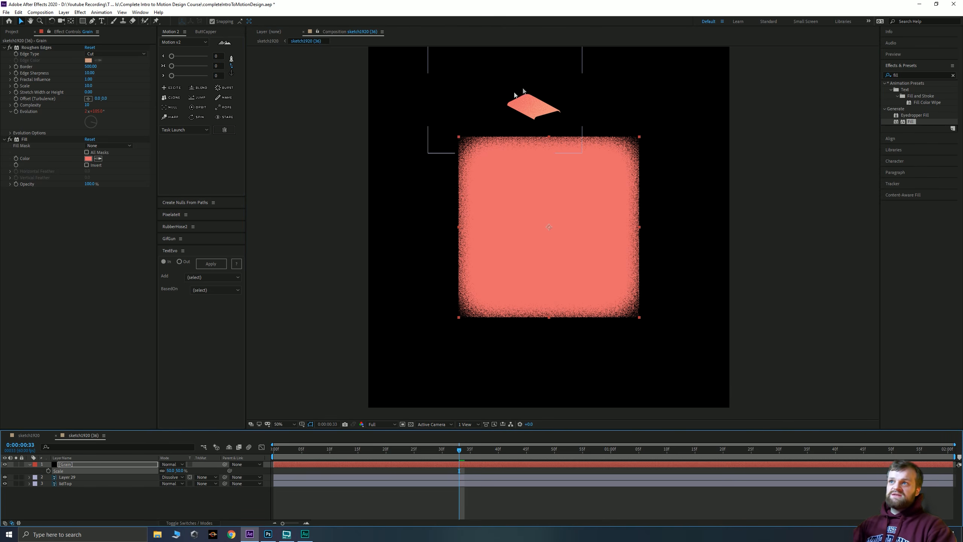
Move the Grain layer so that its centre sits over the lid top artwork
{"action": "key", "text": "space"}
{"action": "left_click_drag", "start_coordinate": [408, 135], "coordinate": [449, 290]}
{"action": "scroll", "coordinate": [410, 242], "scroll_direction": "up", "scroll_amount": 1}
{"action": "left_click_drag", "start_coordinate": [501, 360], "coordinate": [467, 160]}
{"action": "left_click_drag", "start_coordinate": [486, 317], "coordinate": [446, 304]}
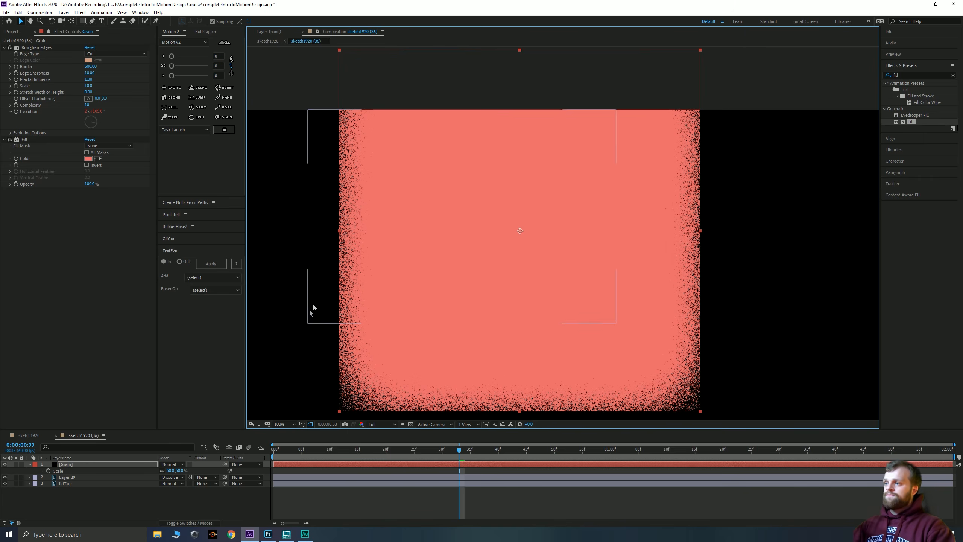
Place Grain below the Dissolve shading layer, then duplicate lidTop and put the copy directly above Grain
{"action": "left_click", "coordinate": [98, 497]}
{"action": "left_click_drag", "start_coordinate": [67, 464], "coordinate": [63, 480]}
{"action": "left_click", "coordinate": [82, 483]}
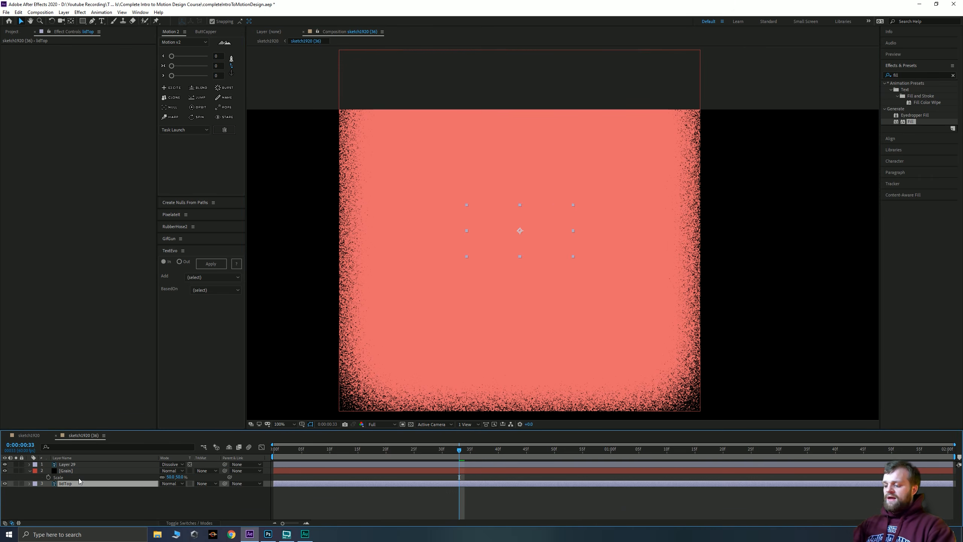
{"action": "key", "text": "ctrl+d"}
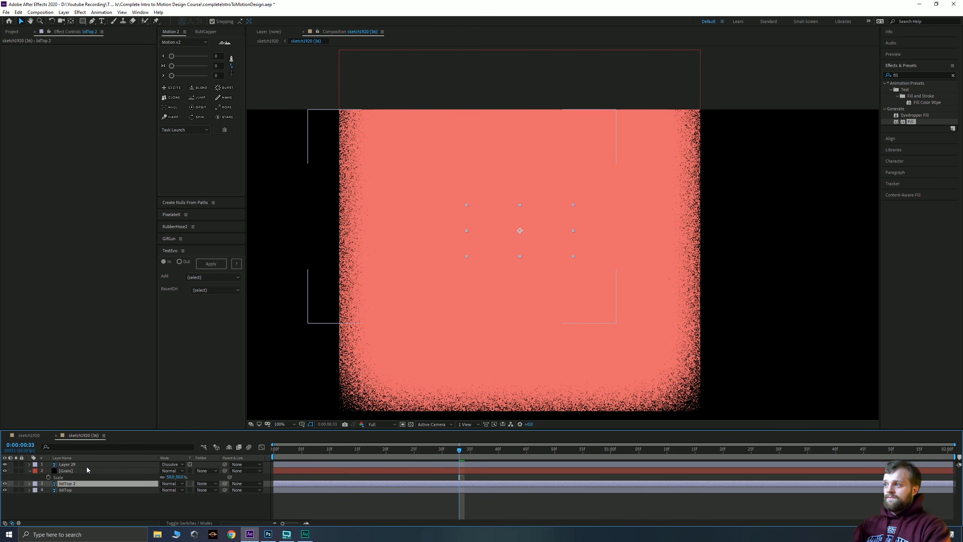
{"action": "left_click_drag", "start_coordinate": [65, 487], "coordinate": [73, 472]}
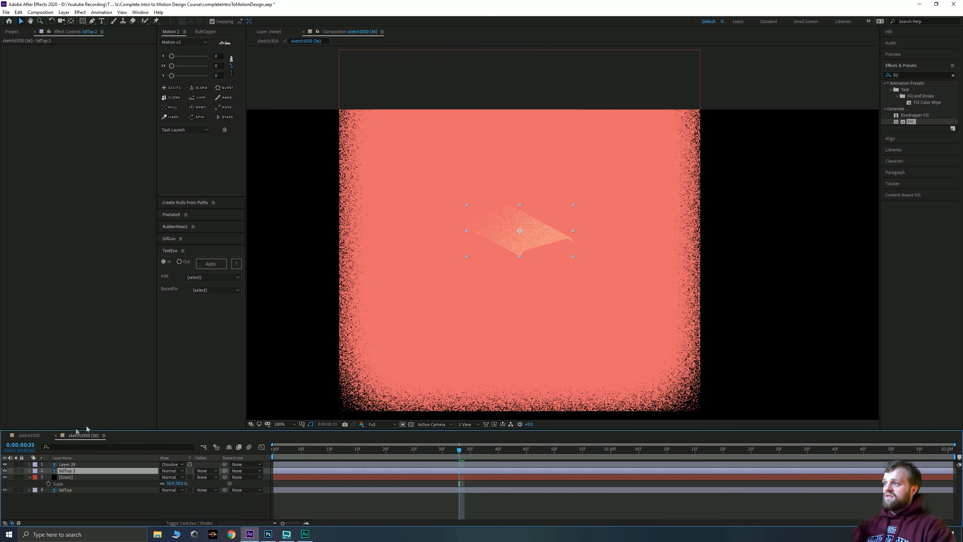
Hide the Dissolve shading layer and set the Grain layer's track matte to Alpha Matte "lidTop 2"
{"action": "left_click", "coordinate": [5, 464]}
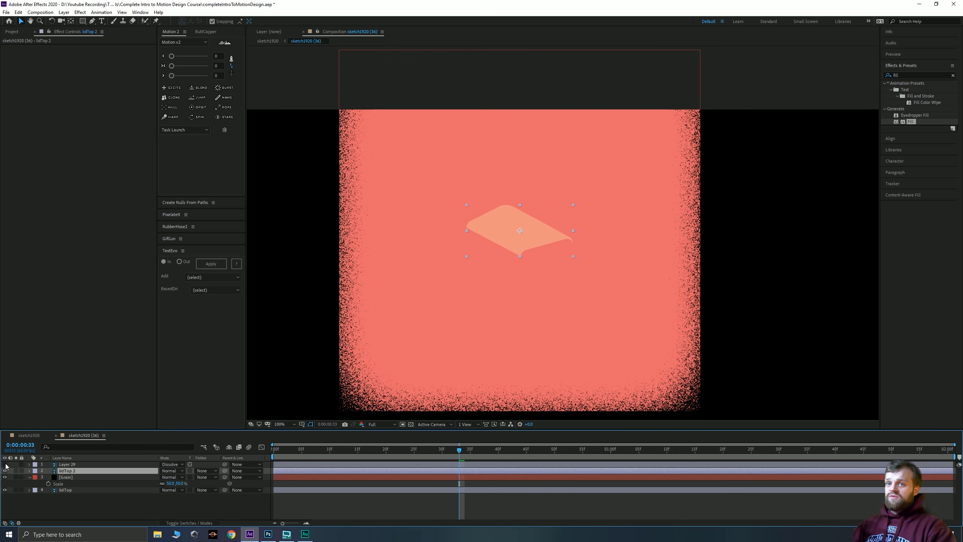
{"action": "left_click", "coordinate": [72, 478]}
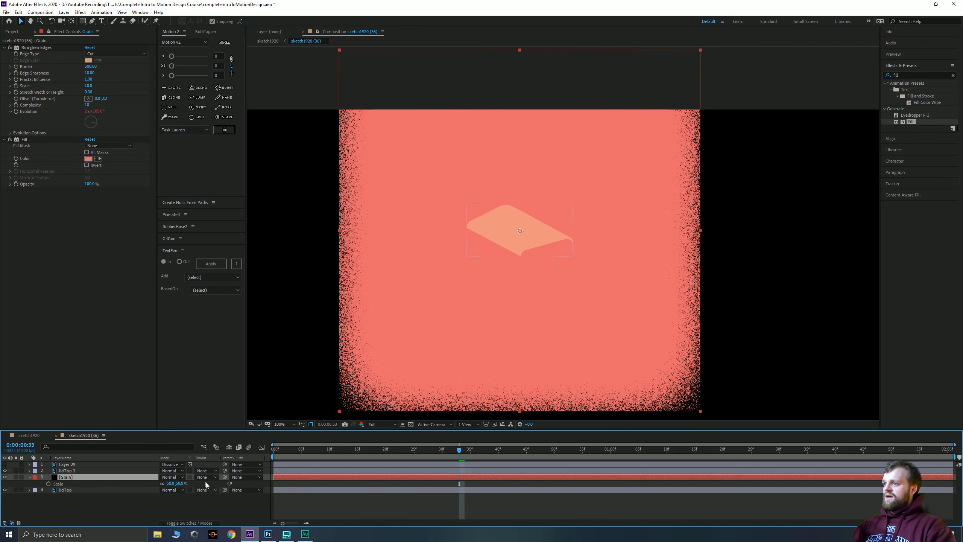
{"action": "left_click", "coordinate": [195, 524]}
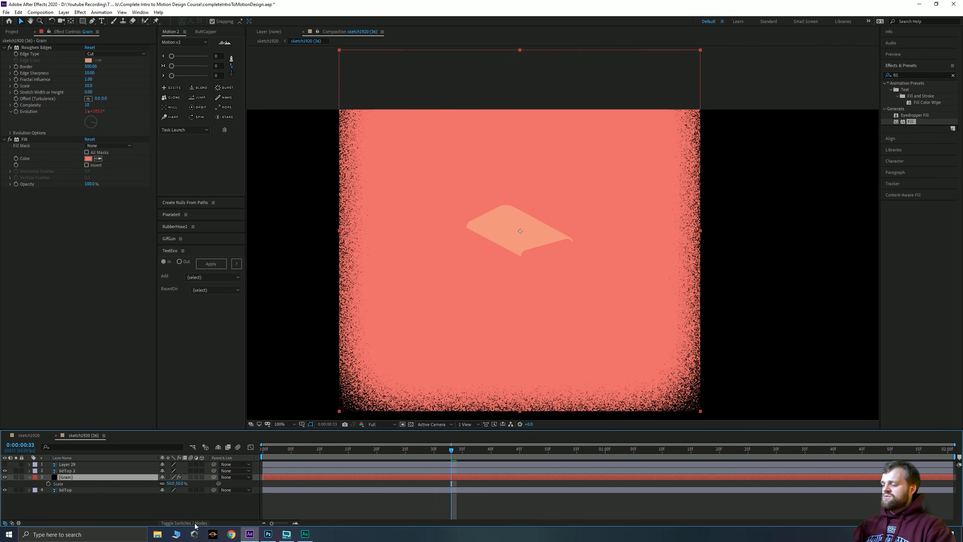
{"action": "left_click", "coordinate": [195, 523]}
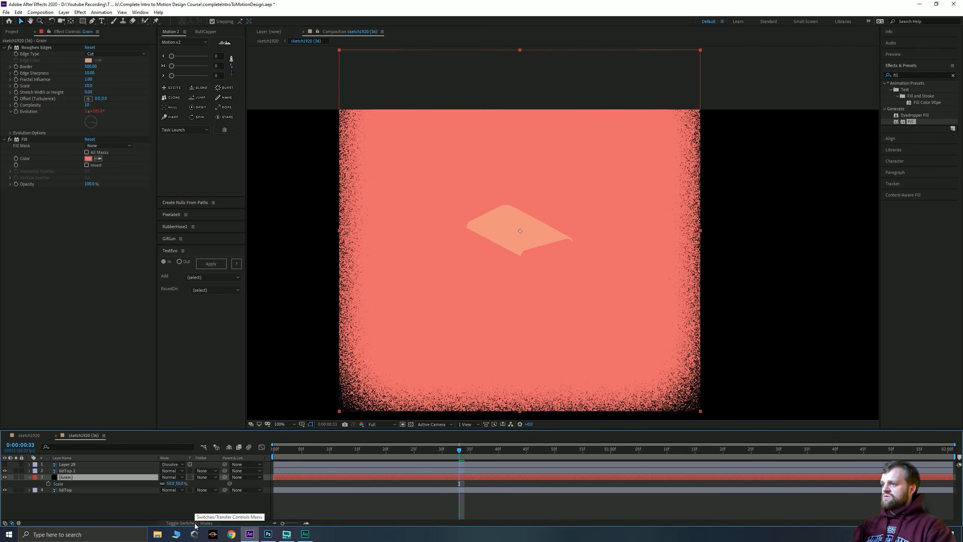
{"action": "left_click", "coordinate": [208, 479]}
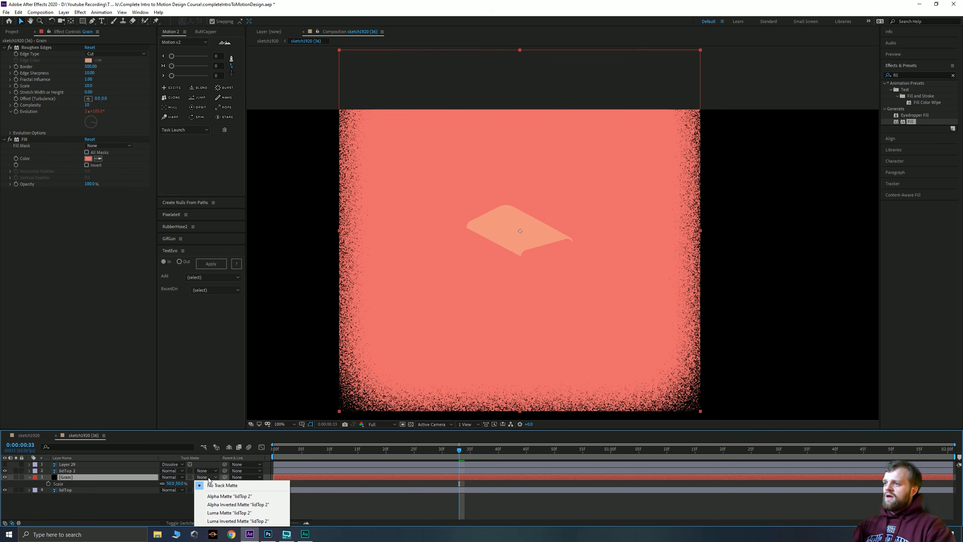
{"action": "left_click", "coordinate": [222, 496]}
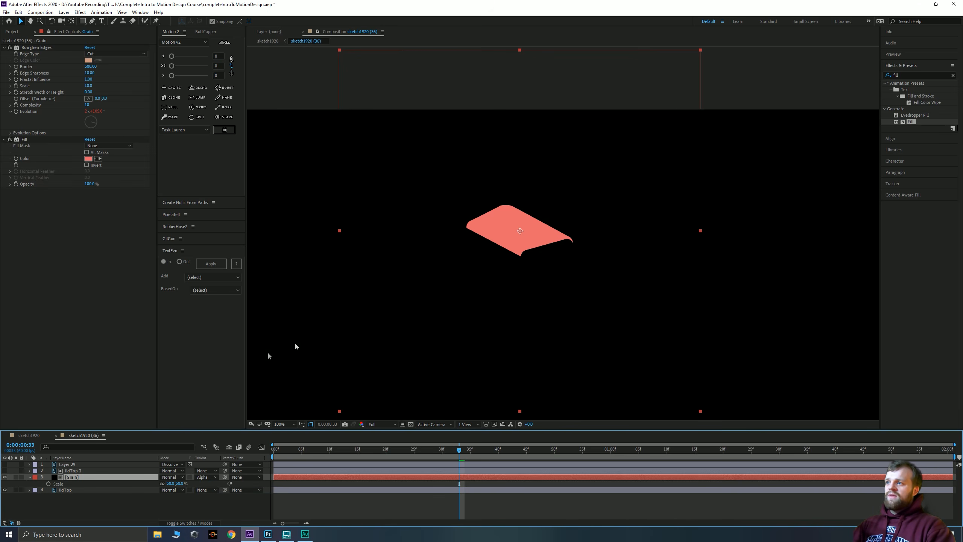
Draw a closed Pen tool mask on the Grain layer around the lid's upper-left part, with a curved edge crossing the lid
{"action": "left_click", "coordinate": [73, 470]}
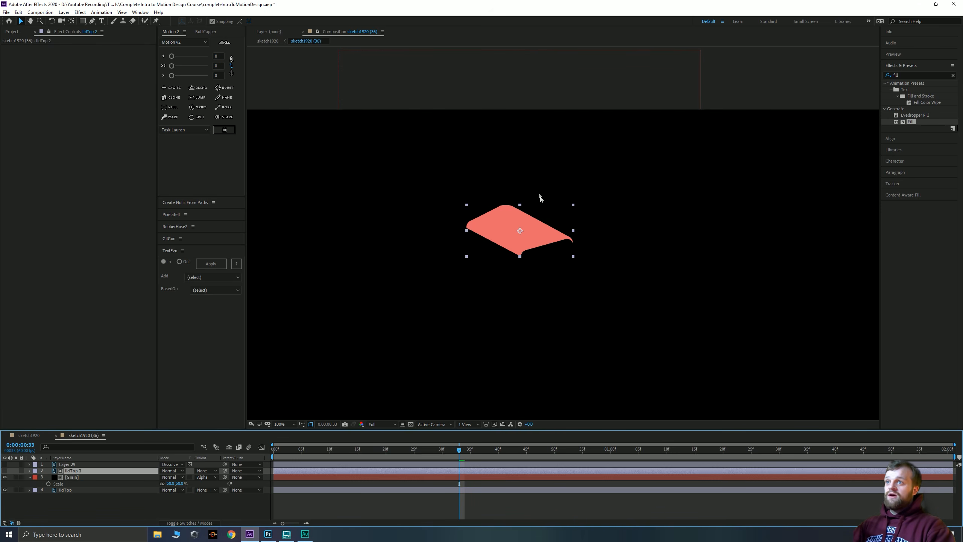
{"action": "left_click", "coordinate": [75, 478]}
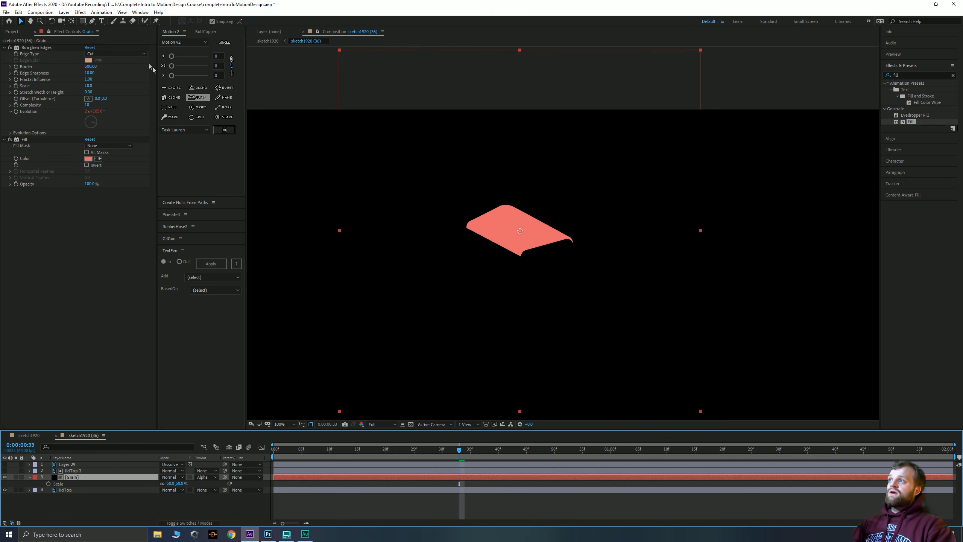
{"action": "left_click", "coordinate": [93, 22]}
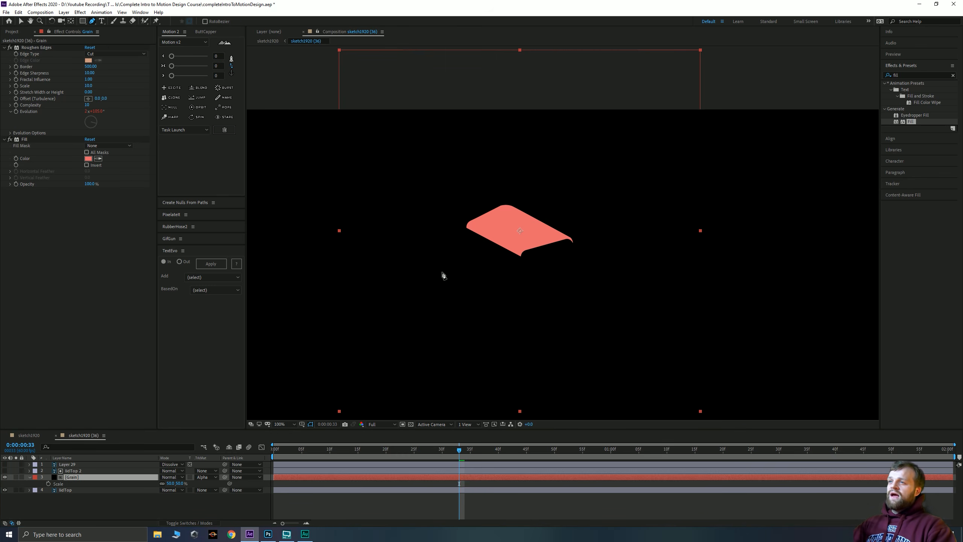
{"action": "left_click", "coordinate": [467, 252]}
{"action": "left_click", "coordinate": [601, 218]}
{"action": "left_click_drag", "start_coordinate": [602, 218], "coordinate": [652, 212]}
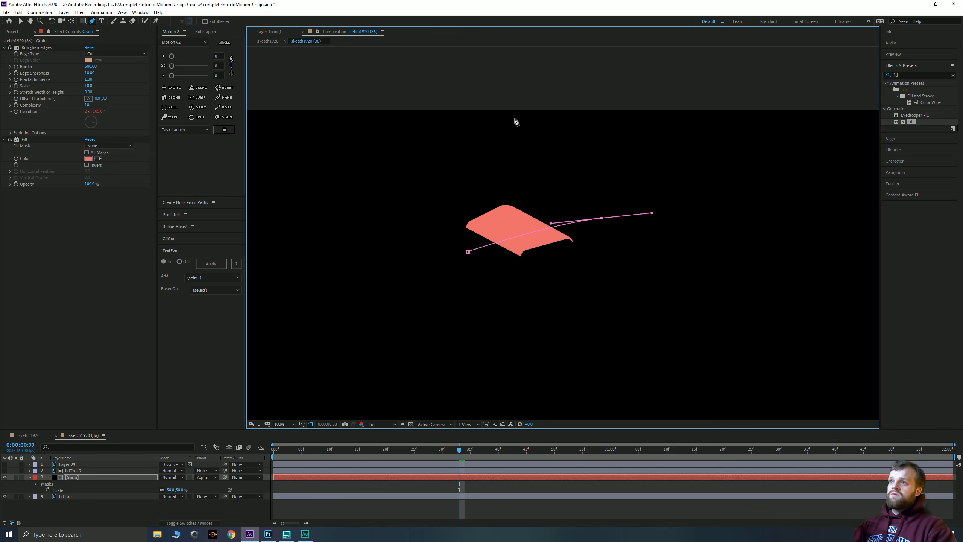
{"action": "left_click", "coordinate": [555, 83]}
{"action": "left_click", "coordinate": [274, 211]}
{"action": "left_click", "coordinate": [397, 297]}
{"action": "left_click", "coordinate": [468, 251]}
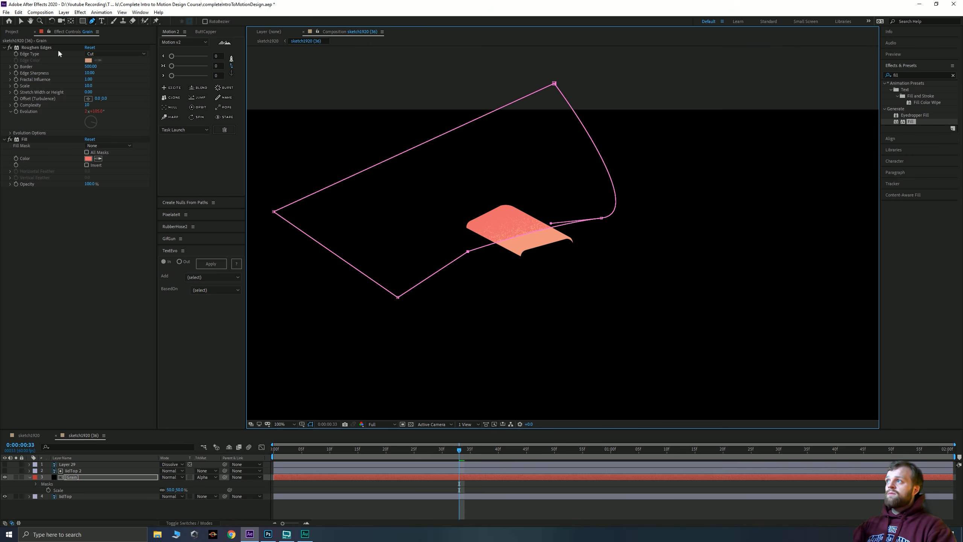
{"action": "left_click", "coordinate": [21, 20]}
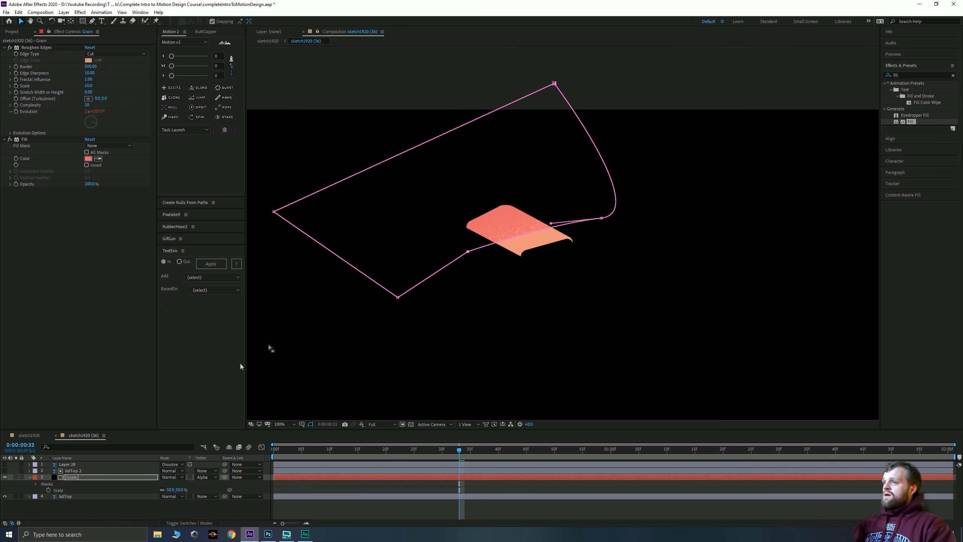
{"action": "left_click", "coordinate": [408, 383]}
{"action": "left_click", "coordinate": [559, 330]}
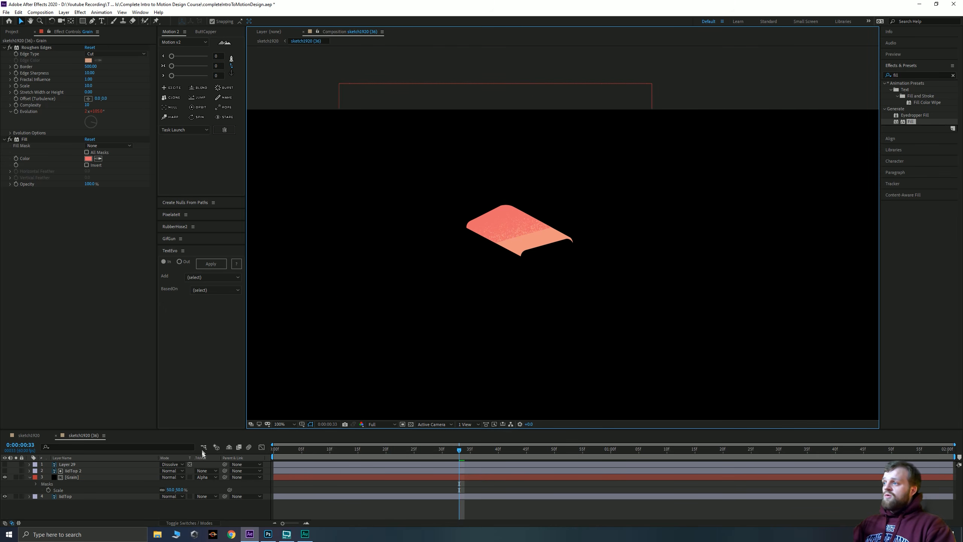
Set the Mask Feather of the Grain layer's mask to 100 pixels
{"action": "left_click", "coordinate": [42, 478]}
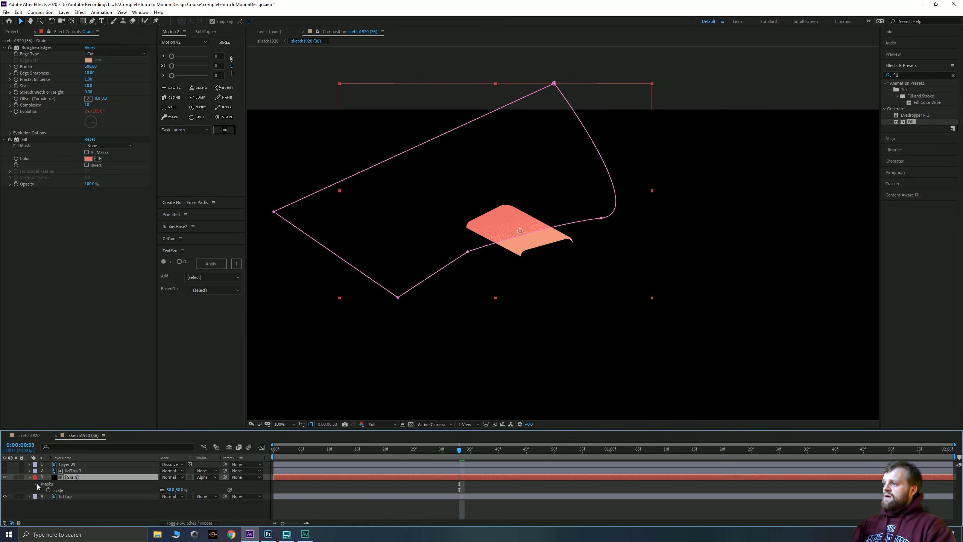
{"action": "left_click", "coordinate": [37, 484]}
{"action": "left_click", "coordinate": [42, 490]}
{"action": "left_click", "coordinate": [169, 503]}
{"action": "mouse_move", "coordinate": [242, 538]}
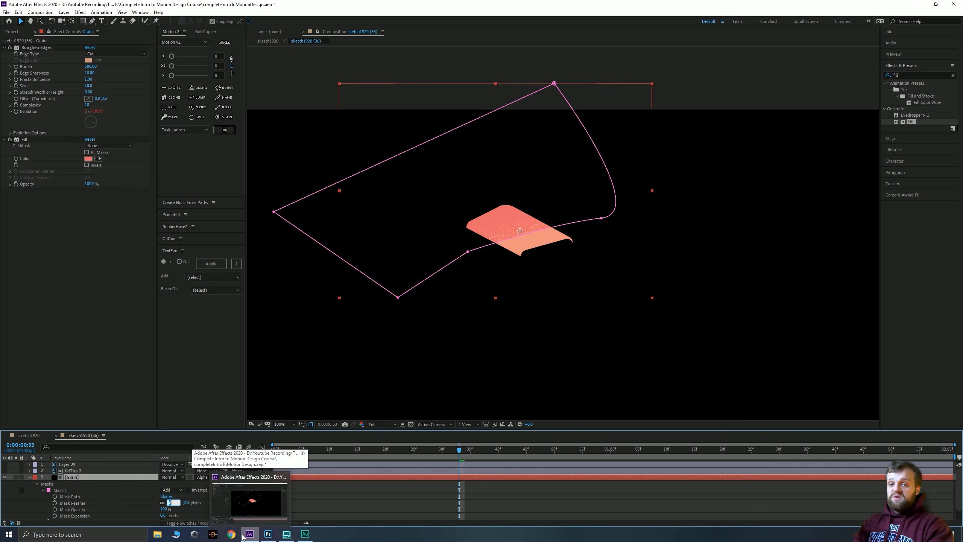
{"action": "type", "text": "100"}
{"action": "key", "text": "Return"}
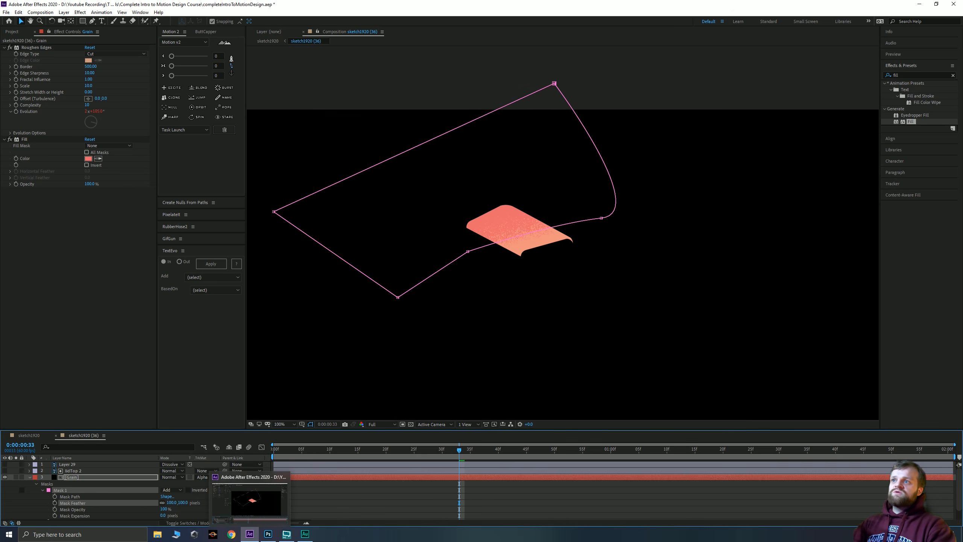
{"action": "left_click", "coordinate": [366, 356]}
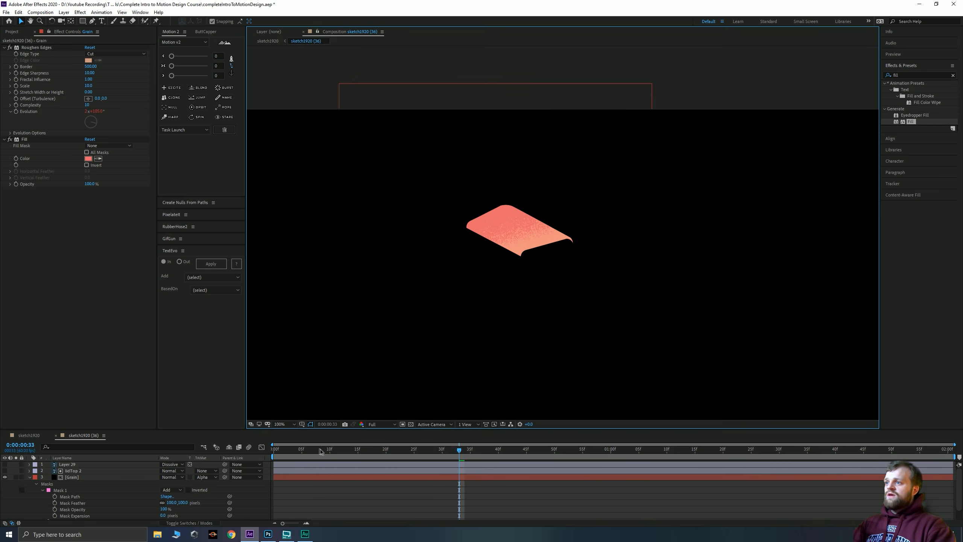
Preview the lid's animated grain from the first frame, and return to the main sketch1920 composition to view the whole illustration
{"action": "key", "text": "Home"}
{"action": "key", "text": "space"}
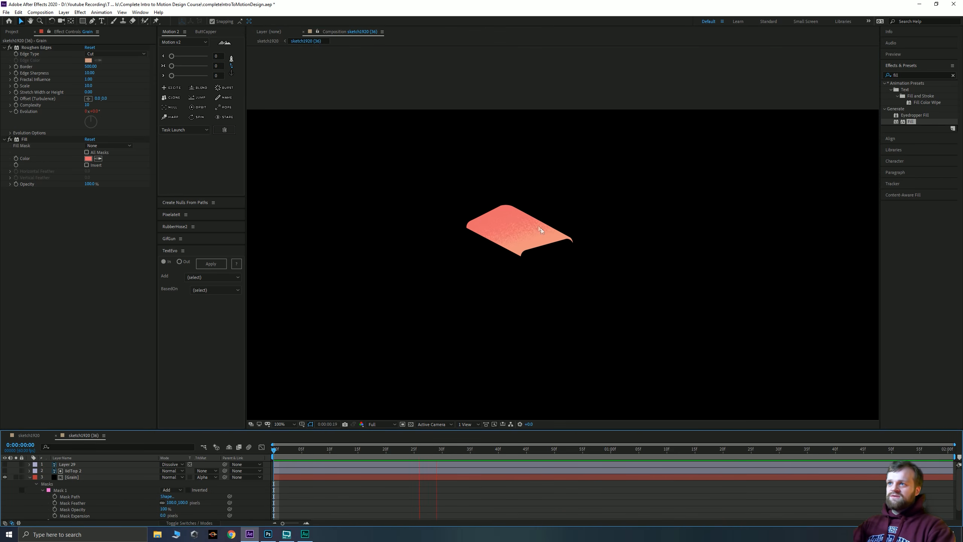
{"action": "key", "text": "space"}
{"action": "left_click", "coordinate": [27, 437]}
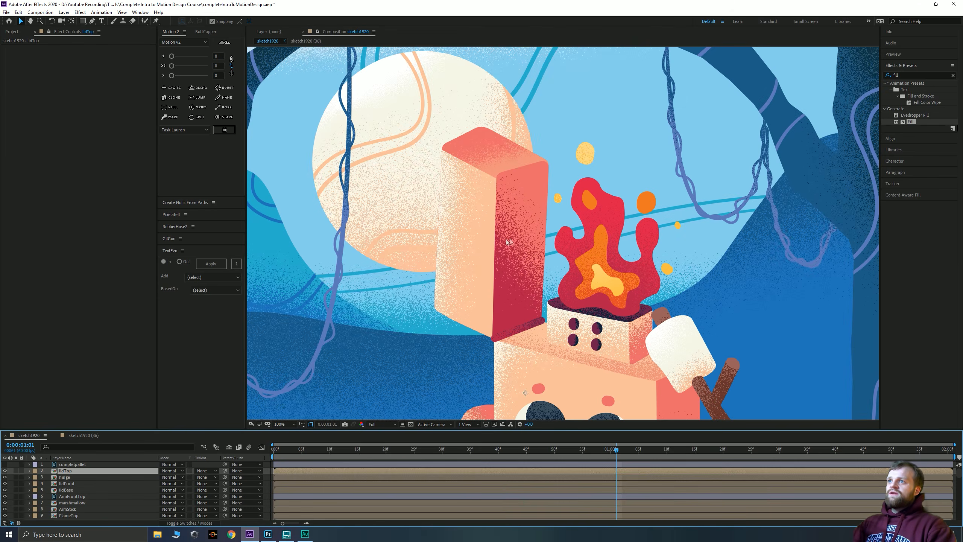
{"action": "scroll", "coordinate": [501, 241], "scroll_direction": "down", "scroll_amount": 1}
{"action": "left_click", "coordinate": [358, 232]}
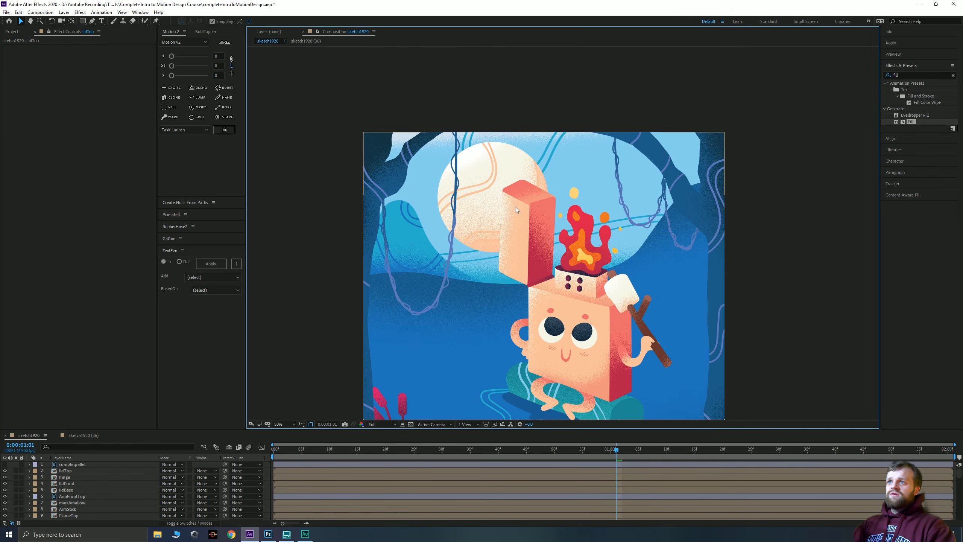
Preview the animated grain shading in the main sketch1920 composition
{"action": "key", "text": "space"}
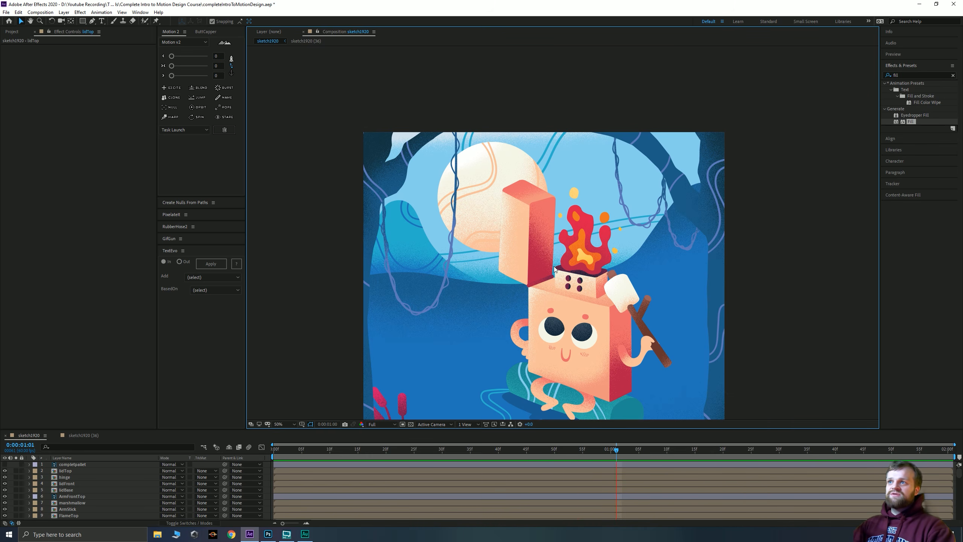
{"action": "left_click", "coordinate": [281, 424]}
{"action": "left_click", "coordinate": [282, 293]}
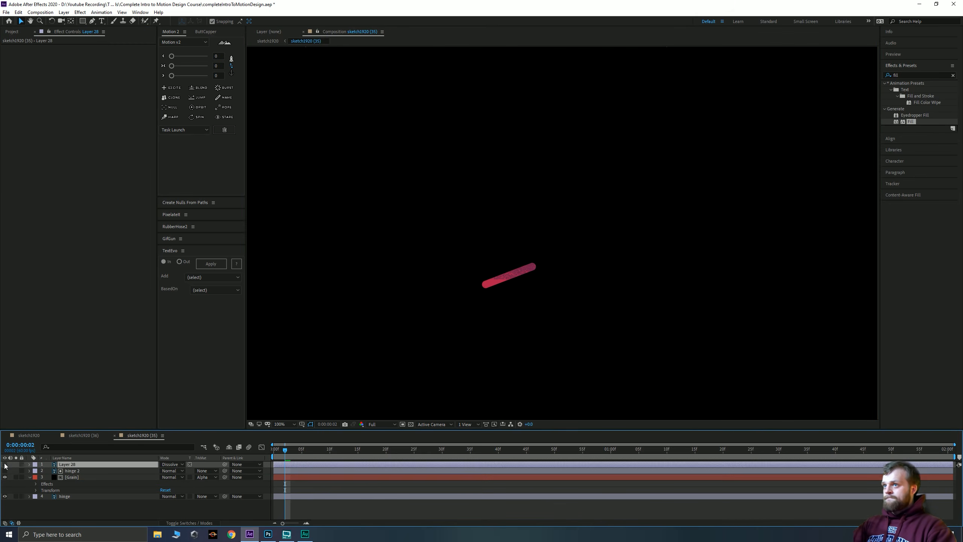
Reposition the Grain layer over the hinge in sketch1920 (35) and set its rotation to 45 degrees
{"action": "left_click", "coordinate": [72, 471]}
{"action": "left_click", "coordinate": [71, 478]}
{"action": "left_click_drag", "start_coordinate": [474, 276], "coordinate": [569, 277]}
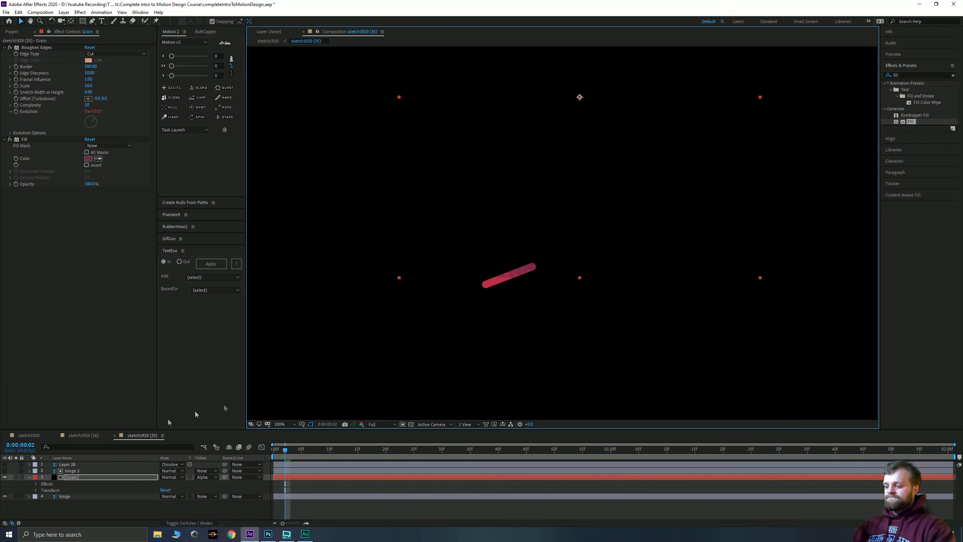
{"action": "key", "text": "r"}
{"action": "left_click", "coordinate": [172, 483]}
{"action": "type", "text": "45"}
{"action": "key", "text": "Return"}
{"action": "left_click_drag", "start_coordinate": [494, 216], "coordinate": [499, 229]}
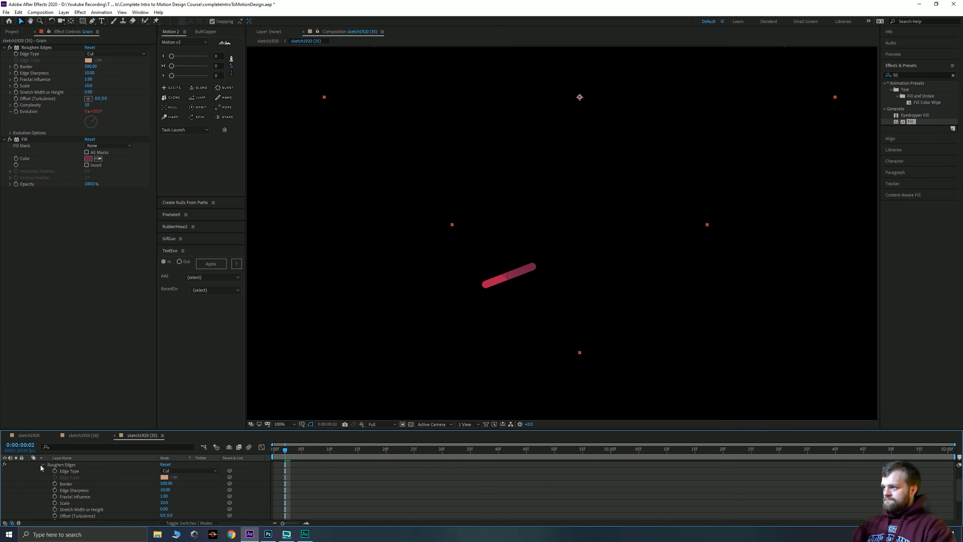
Draw a closed five-point Pen tool mask on the Grain layer around the hinge's right-hand end
{"action": "left_click", "coordinate": [41, 465]}
{"action": "left_click", "coordinate": [92, 22]}
{"action": "left_click_drag", "start_coordinate": [535, 297], "coordinate": [506, 322]}
{"action": "left_click", "coordinate": [92, 22]}
{"action": "left_click", "coordinate": [521, 298]}
{"action": "left_click", "coordinate": [480, 184]}
{"action": "left_click", "coordinate": [731, 118]}
{"action": "left_click", "coordinate": [808, 280]}
{"action": "left_click", "coordinate": [541, 380]}
{"action": "left_click", "coordinate": [521, 298]}
Set the Mask Feather of the hinge's Grain layer to 100 pixels and nudge the layer slightly to the right
{"action": "left_click", "coordinate": [36, 484]}
{"action": "left_click", "coordinate": [42, 490]}
{"action": "left_click", "coordinate": [172, 502]}
{"action": "type", "text": "100"}
{"action": "key", "text": "Return"}
{"action": "key", "text": "v"}
{"action": "key", "text": "shift+Right"}
Copy the Grain layer from sketch1920 (35) and paste it into the lid front's composition, sketch1920 (34)
{"action": "key", "text": "Tab"}
{"action": "left_click", "coordinate": [445, 378]}
{"action": "double_click", "coordinate": [473, 239]}
{"action": "left_click", "coordinate": [491, 284]}
{"action": "left_click", "coordinate": [142, 436]}
{"action": "left_click", "coordinate": [75, 477]}
{"action": "left_click", "coordinate": [201, 435]}
{"action": "key", "text": "ctrl+v"}
Delete the mask from the pasted Grain layer and move the layer over the lid front
{"action": "left_click", "coordinate": [30, 465]}
{"action": "left_click", "coordinate": [50, 470]}
{"action": "key", "text": "Delete"}
{"action": "key", "text": "r"}
{"action": "left_click_drag", "start_coordinate": [539, 162], "coordinate": [499, 201]}
Place the Grain layer beneath Layer 27 and duplicate the lidFront layer as its matte
{"action": "mouse_move", "coordinate": [71, 464]}
{"action": "left_mouse_down"}
{"action": "mouse_move", "coordinate": [76, 482]}
{"action": "mouse_move", "coordinate": [71, 468]}
{"action": "left_mouse_up"}
{"action": "left_click", "coordinate": [66, 484]}
{"action": "key", "text": "ctrl+d"}
{"action": "left_click", "coordinate": [71, 477]}
Sample the pale highlight from the artwork as the Grain layer's Fill color and hide Layer 27
{"action": "key", "text": "space"}
{"action": "scroll", "coordinate": [446, 177], "scroll_direction": "up", "scroll_amount": 2}
{"action": "left_click", "coordinate": [98, 159]}
{"action": "left_click", "coordinate": [455, 178]}
{"action": "left_click", "coordinate": [5, 464]}
Draw a closed four-point Pen tool mask on the Grain layer covering the lid front's left edge
{"action": "key", "text": "g"}
{"action": "left_click", "coordinate": [525, 114]}
{"action": "left_click", "coordinate": [515, 354]}
{"action": "left_click", "coordinate": [375, 328]}
{"action": "left_click", "coordinate": [398, 90]}
{"action": "left_click", "coordinate": [525, 114]}
Set the lid front Grain mask's feather to 100 pixels and preview the shading in the main sketch1920 composition
{"action": "left_click", "coordinate": [36, 484]}
{"action": "left_click", "coordinate": [42, 491]}
{"action": "left_click_drag", "start_coordinate": [164, 503], "coordinate": [173, 497]}
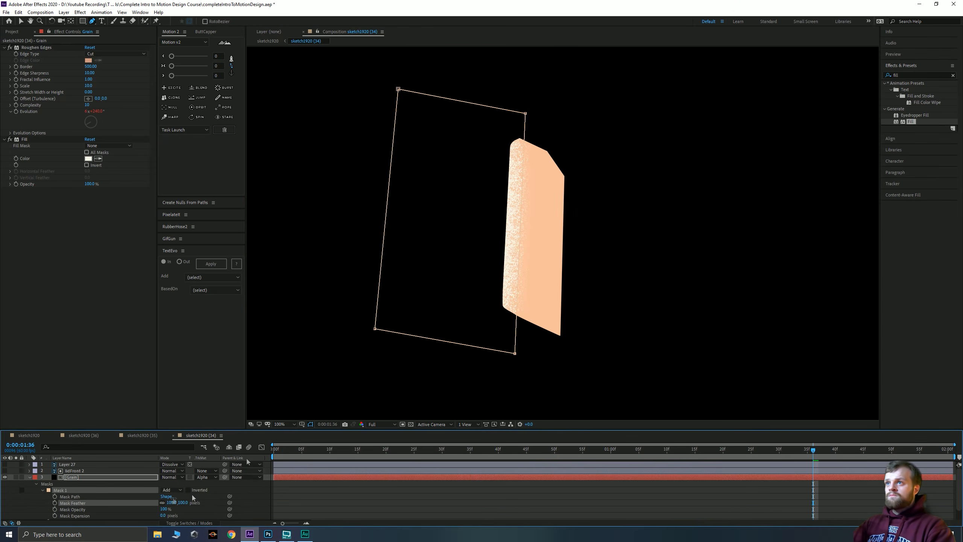
{"action": "key", "text": "v"}
{"action": "scroll", "coordinate": [512, 228], "scroll_direction": "down", "scroll_amount": 1}
{"action": "left_click", "coordinate": [29, 435]}
{"action": "key", "text": "space"}
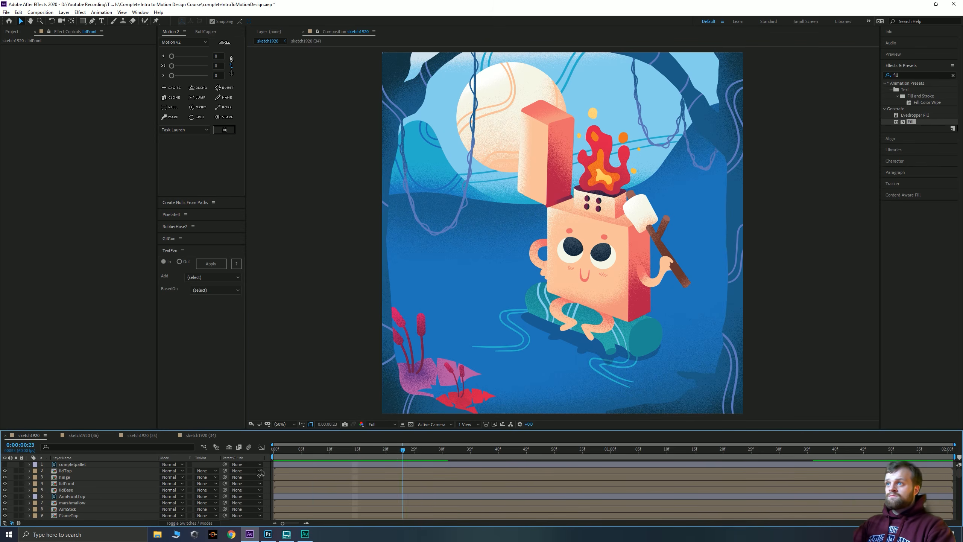
Return to sketch1920 (34) and adjust the Grain layer's rotation
{"action": "left_click", "coordinate": [199, 436]}
{"action": "key", "text": "r"}
{"action": "left_click_drag", "start_coordinate": [171, 481], "coordinate": [166, 481]}
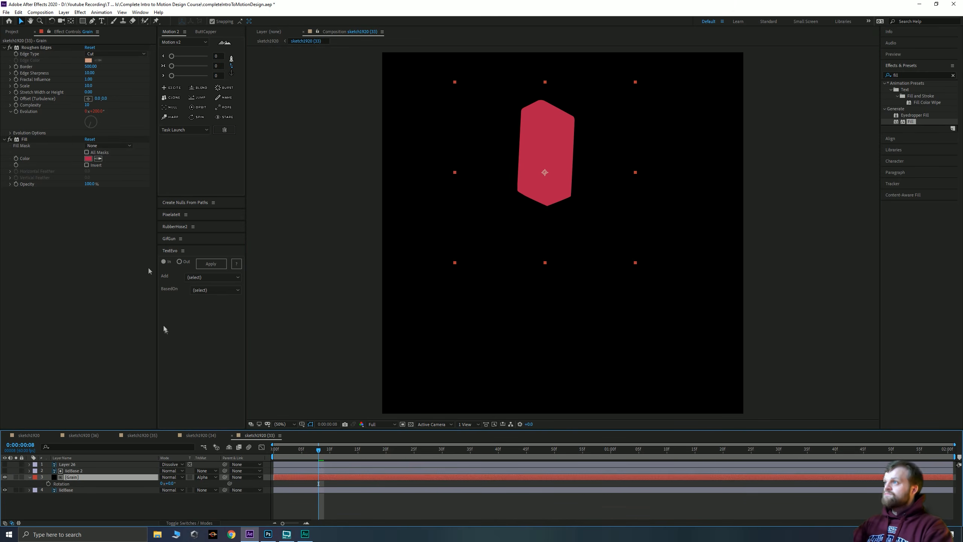
Draw a closed Pen tool mask with curved points on the Grain layer over the lid base in sketch1920 (33)
{"action": "key", "text": "g"}
{"action": "left_click_drag", "start_coordinate": [511, 103], "coordinate": [591, 97]}
{"action": "left_click_drag", "start_coordinate": [582, 175], "coordinate": [584, 197]}
{"action": "left_click", "coordinate": [588, 282]}
{"action": "left_click", "coordinate": [461, 250]}
{"action": "left_click", "coordinate": [510, 103]}
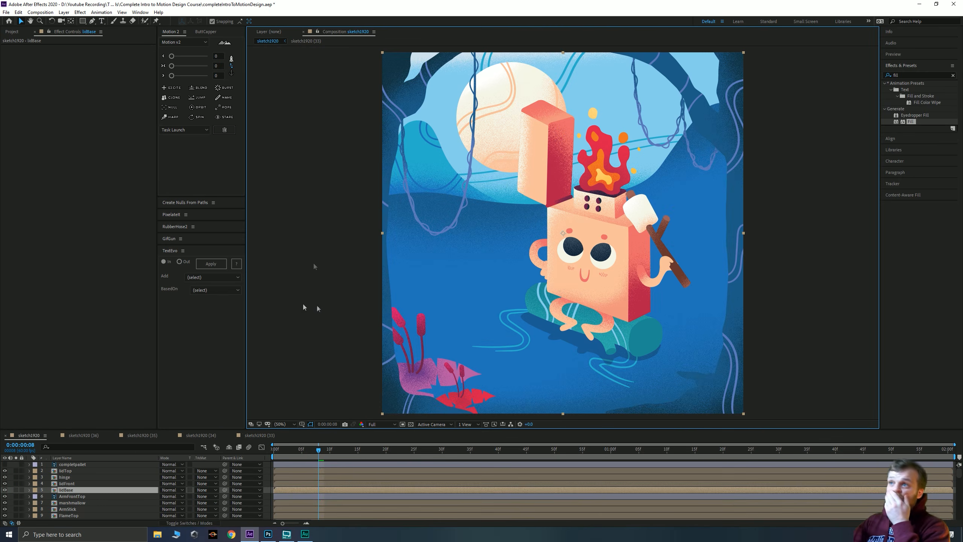
Pre-compose the lidTop, hinge, lidFront and lidBase layers into a new composition named lidComplete
{"action": "left_click", "coordinate": [67, 490]}
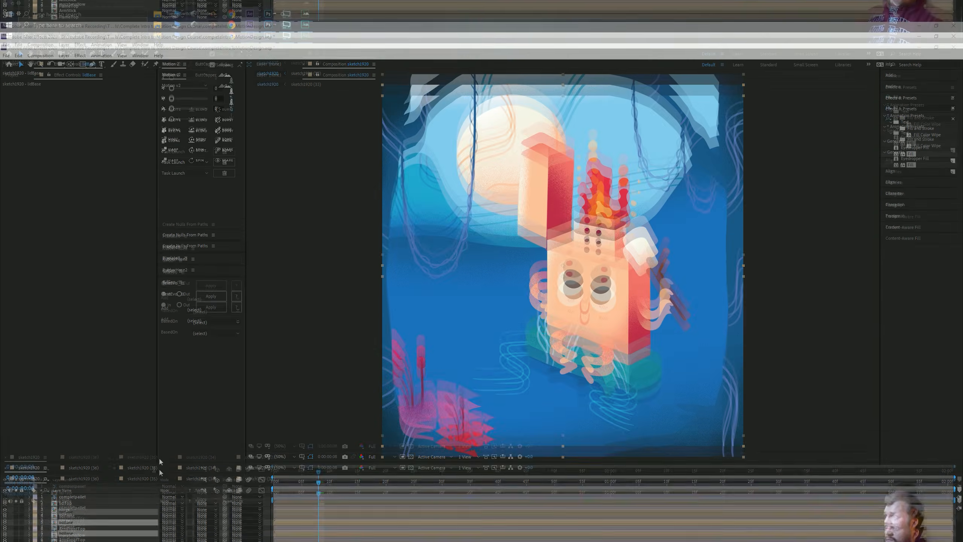
{"action": "left_click", "coordinate": [307, 349]}
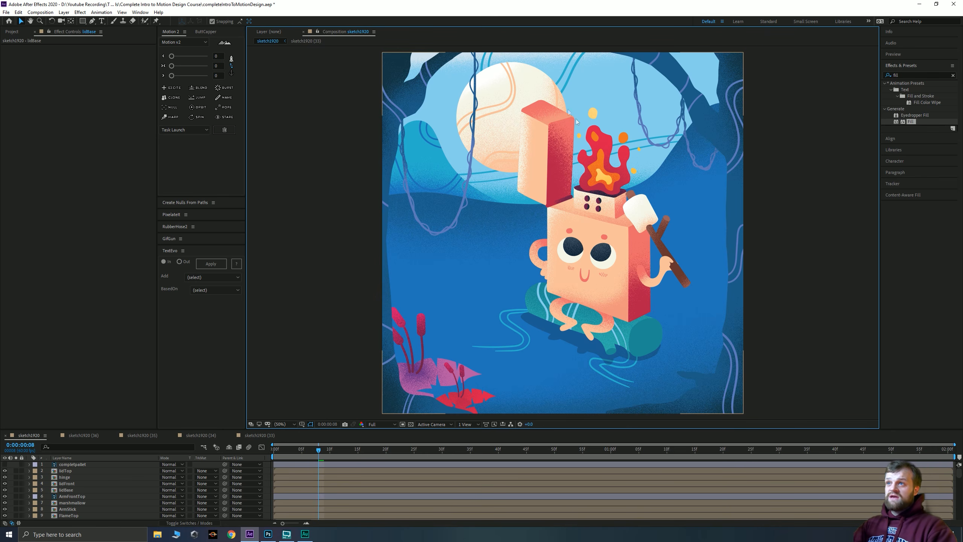
{"action": "left_click", "coordinate": [62, 471]}
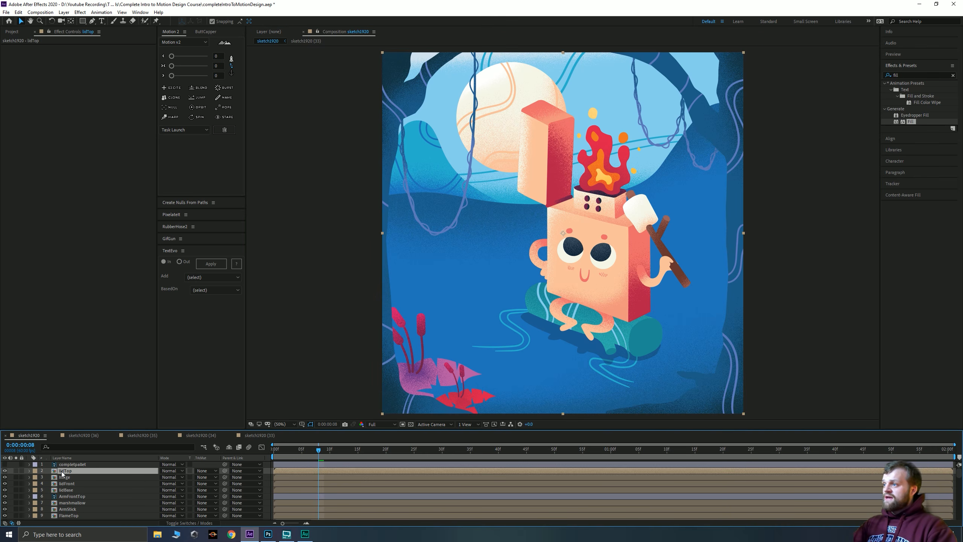
{"action": "left_click", "coordinate": [64, 477], "text": "ctrl"}
{"action": "left_click", "coordinate": [66, 484], "text": "ctrl"}
{"action": "left_click", "coordinate": [67, 491], "text": "ctrl"}
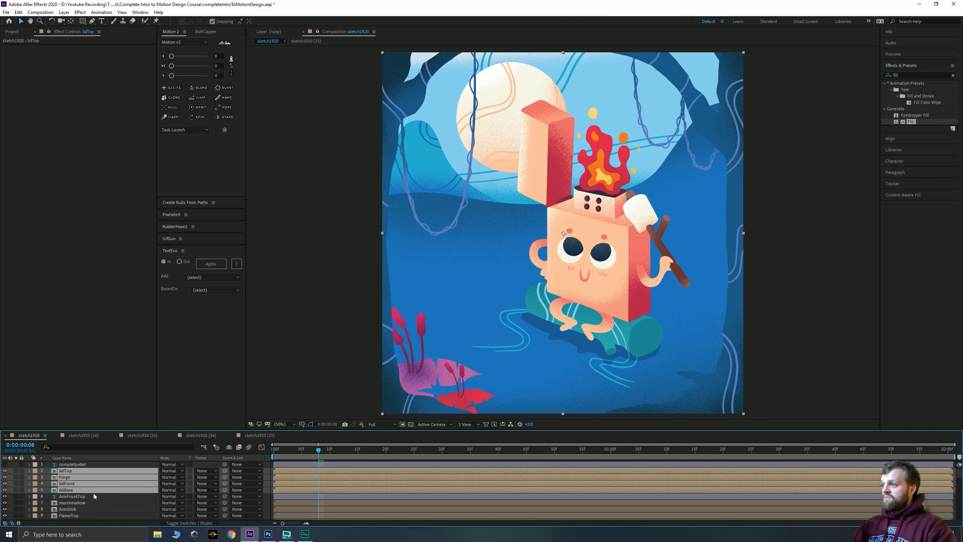
{"action": "right_click", "coordinate": [63, 475]}
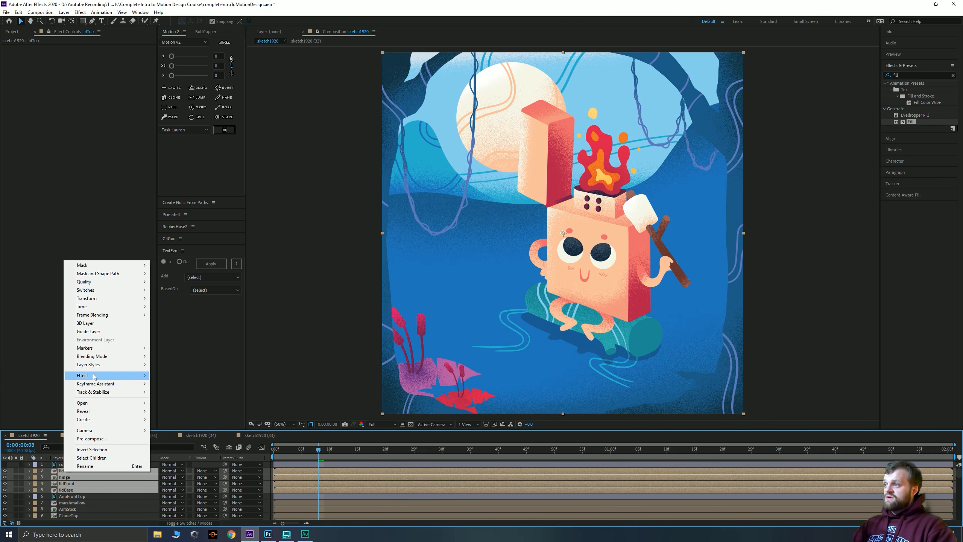
{"action": "left_click", "coordinate": [91, 439]}
{"action": "type", "text": "lidComplete"}
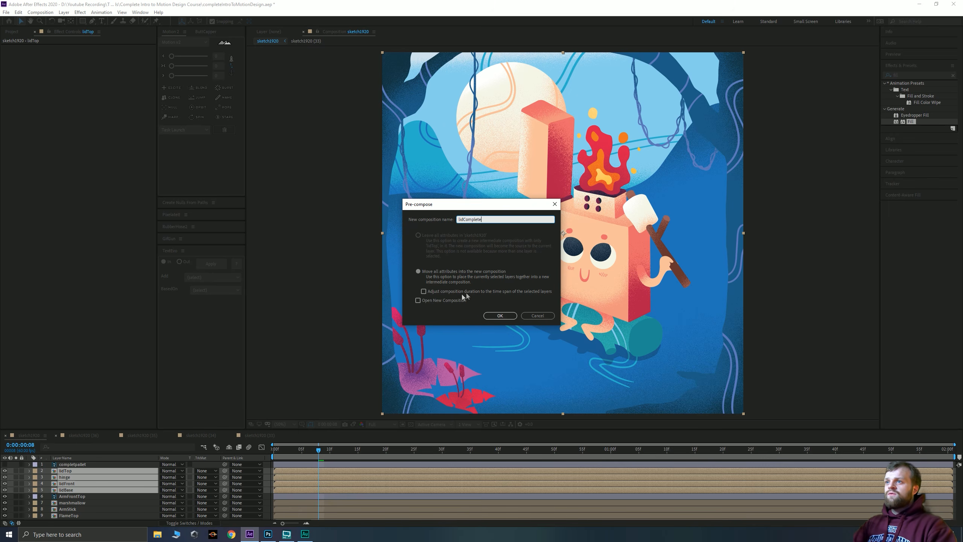
{"action": "key", "text": "Return"}
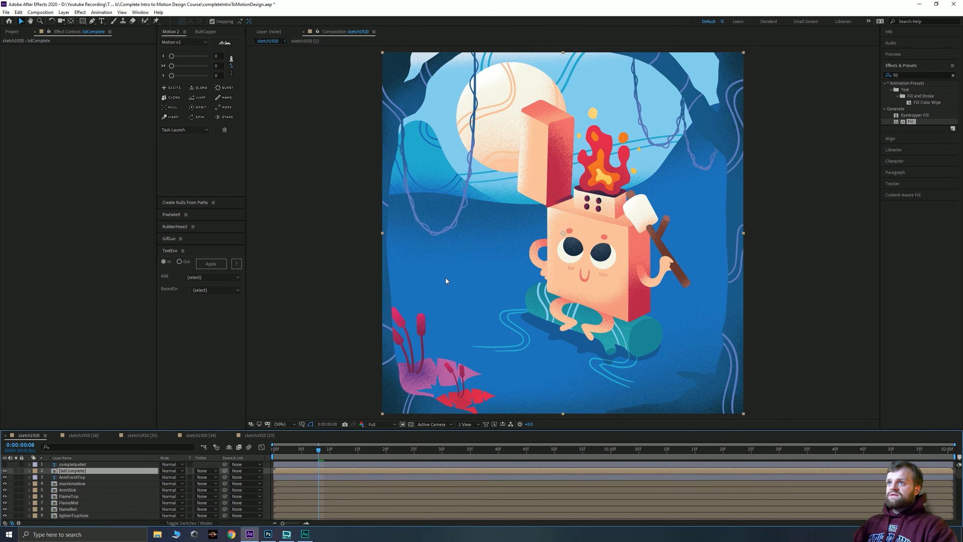
Try moving the lidComplete layer down and to the left, and undo the move
{"action": "left_click_drag", "start_coordinate": [445, 281], "coordinate": [321, 347]}
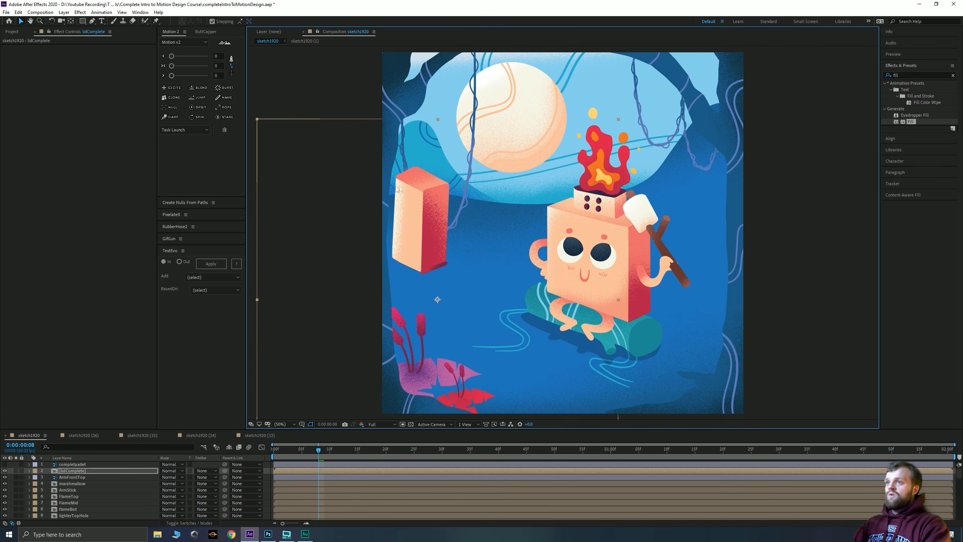
{"action": "key", "text": "ctrl+z"}
Draw a closed Pen tool mask tightly around the lid on the lidComplete layer
{"action": "left_click", "coordinate": [90, 21]}
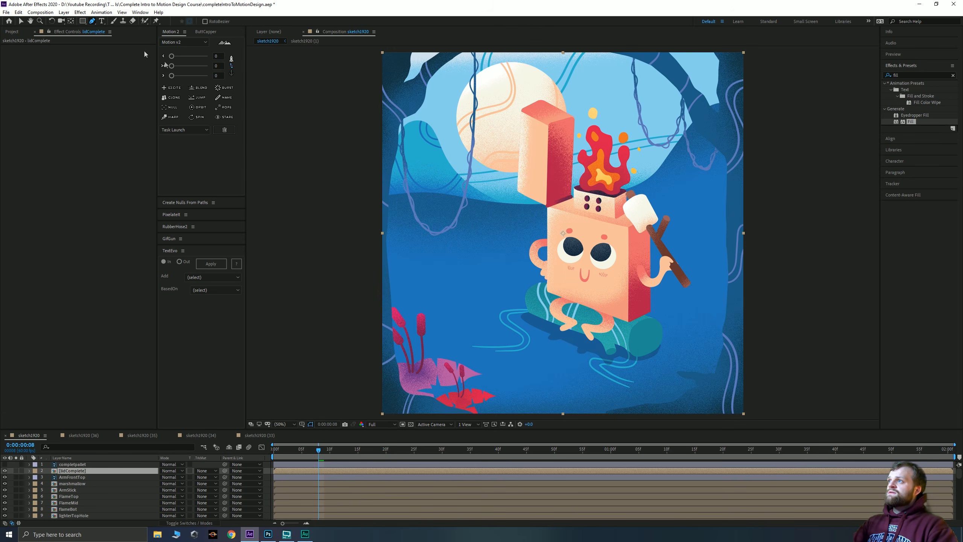
{"action": "left_click", "coordinate": [548, 213]}
{"action": "left_click", "coordinate": [515, 108]}
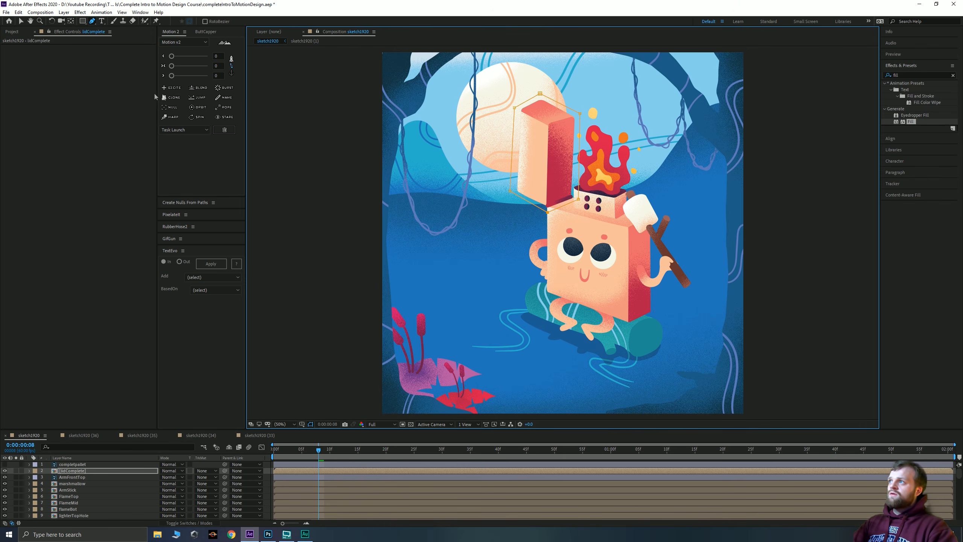
{"action": "left_click", "coordinate": [21, 21]}
{"action": "left_click", "coordinate": [787, 224]}
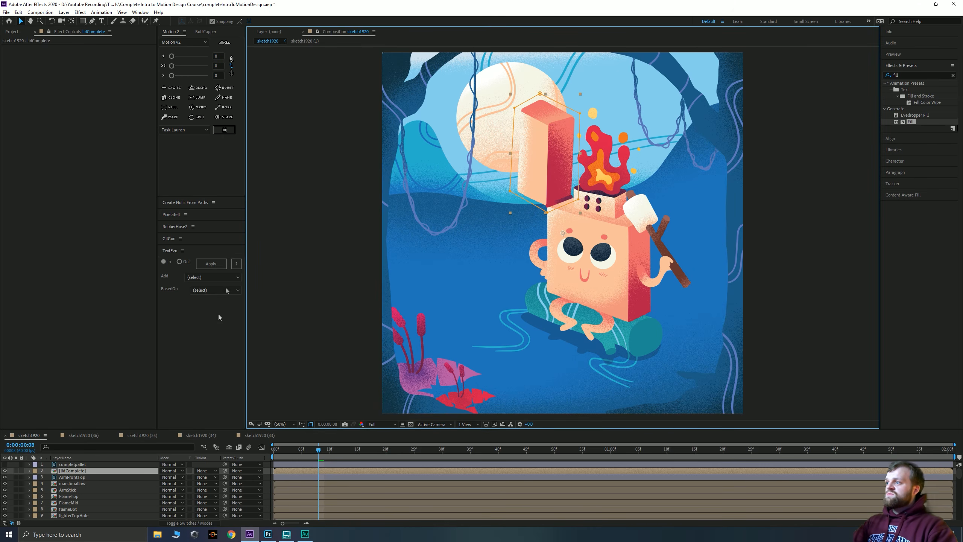
Move the lidComplete layer's anchor point to the hinge at the lid's lower right corner
{"action": "left_click", "coordinate": [72, 22]}
{"action": "left_click_drag", "start_coordinate": [562, 232], "coordinate": [557, 204]}
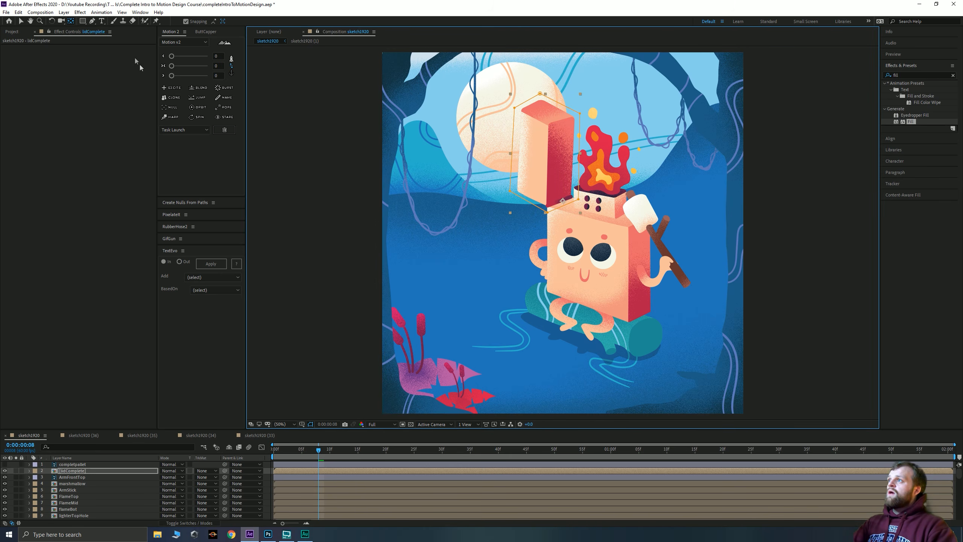
{"action": "left_click", "coordinate": [21, 20]}
Try rotating the lidComplete layer clockwise around its hinge anchor point
{"action": "key", "text": "r"}
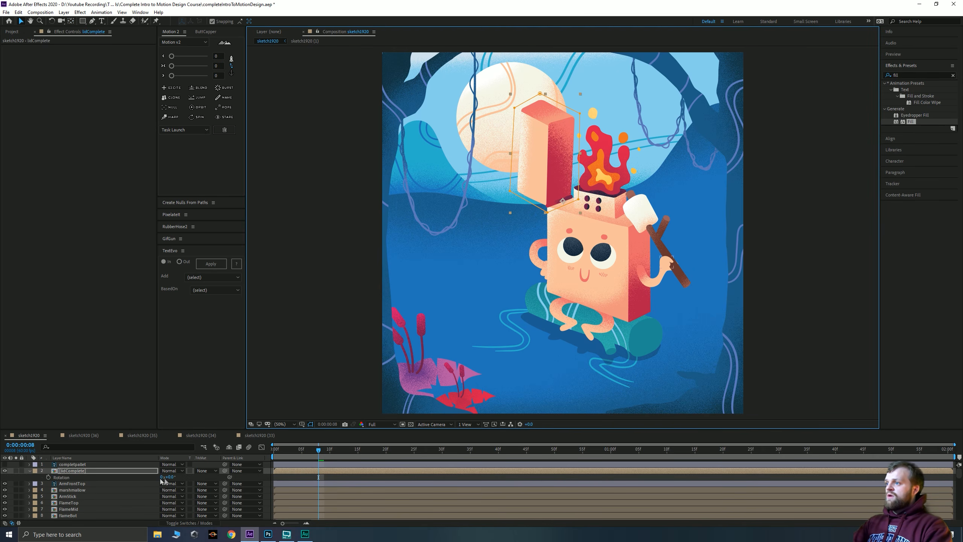
{"action": "left_click_drag", "start_coordinate": [186, 478], "coordinate": [172, 460]}
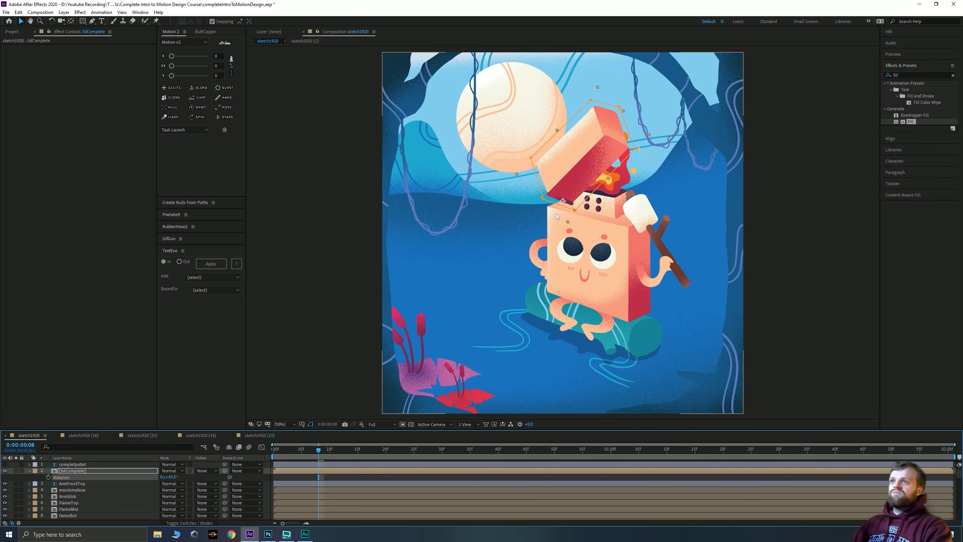
Open the lidComplete composition and set its duration to 0:00:10:01 in the Composition Settings
{"action": "double_click", "coordinate": [55, 471]}
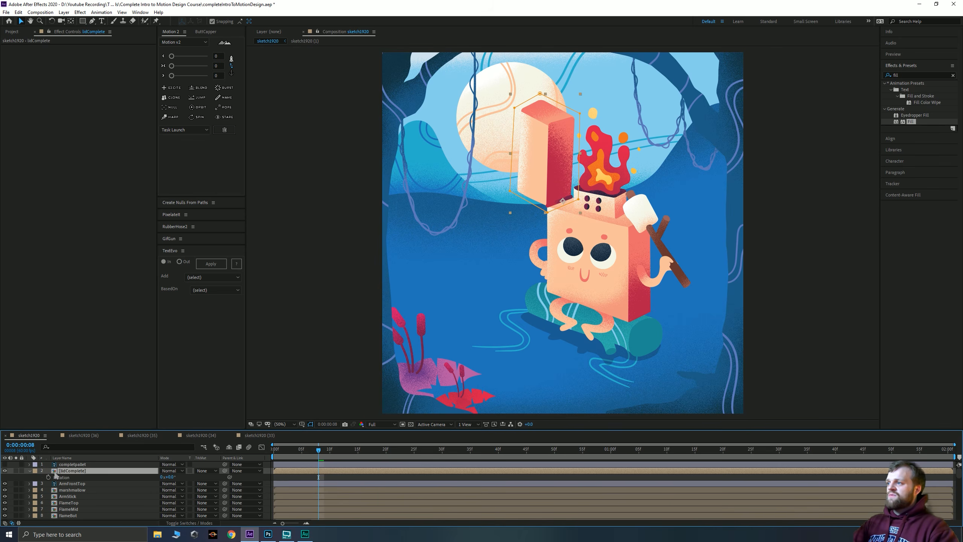
{"action": "key", "text": "comma"}
{"action": "key", "text": "comma"}
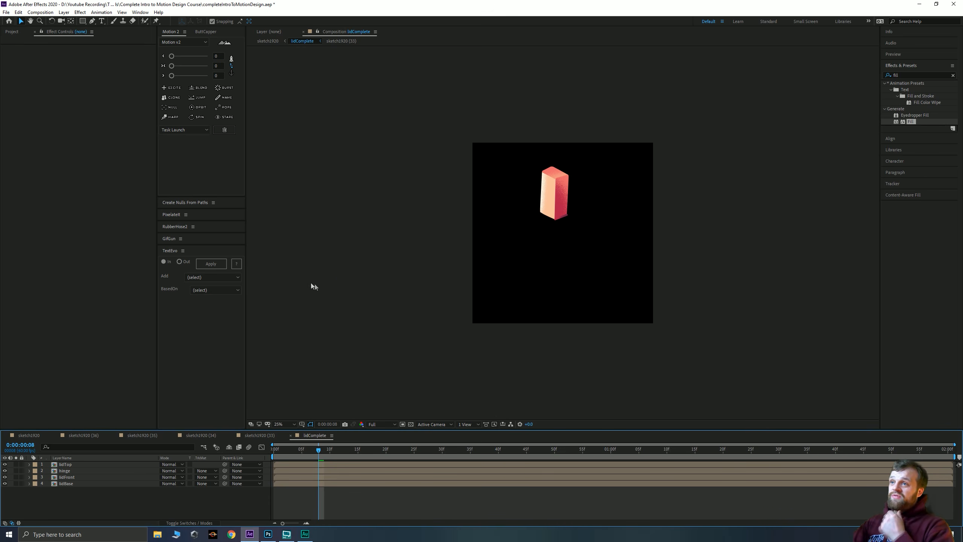
{"action": "left_click", "coordinate": [266, 357]}
{"action": "right_click", "coordinate": [359, 186]}
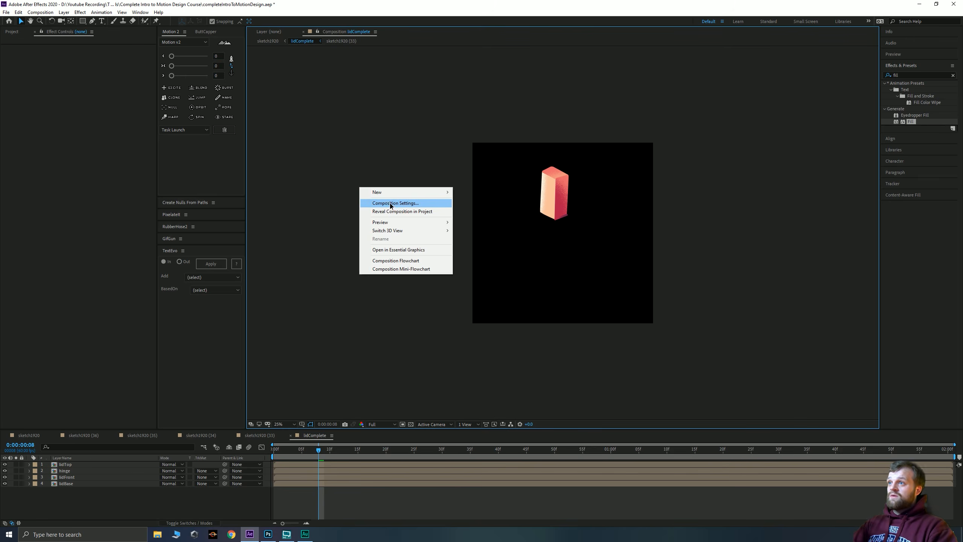
{"action": "left_click", "coordinate": [394, 201]}
{"action": "left_click", "coordinate": [433, 295]}
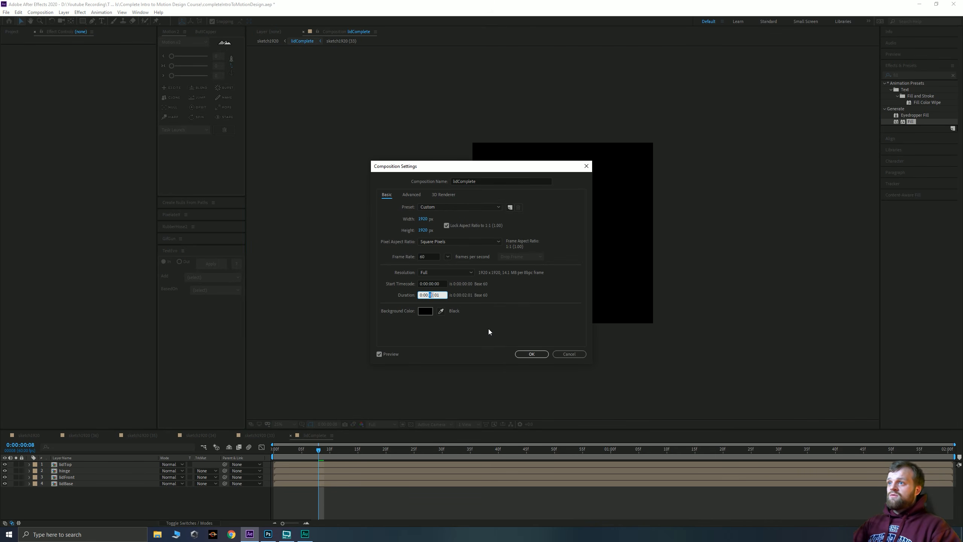
{"action": "type", "text": "10"}
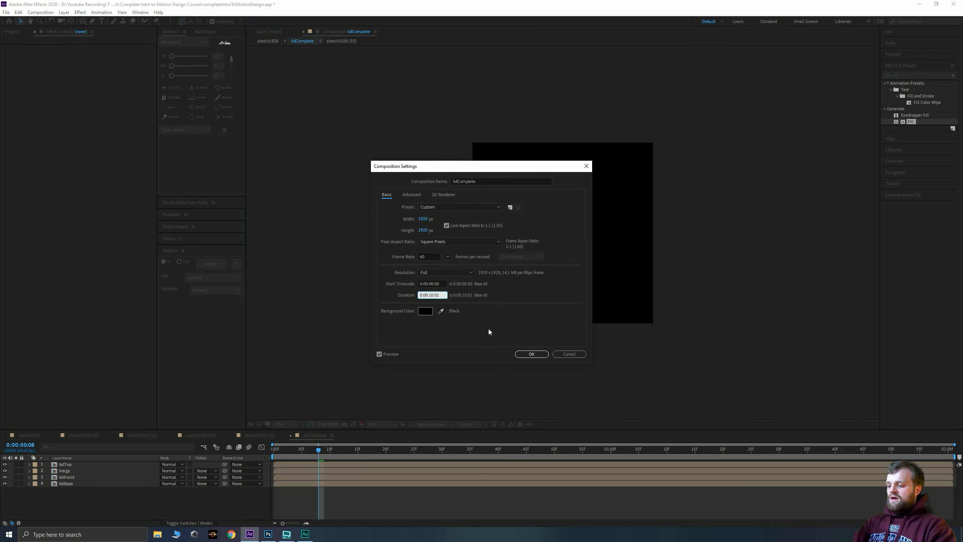
{"action": "key", "text": "Return"}
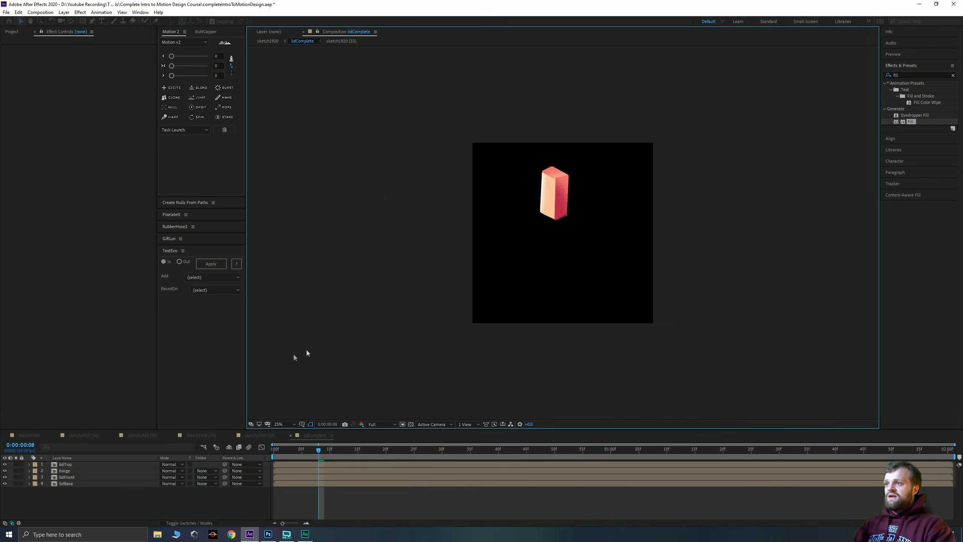
Open lidTop's nested composition, select its layers, and switch to another composition in the hierarchy
{"action": "double_click", "coordinate": [65, 464]}
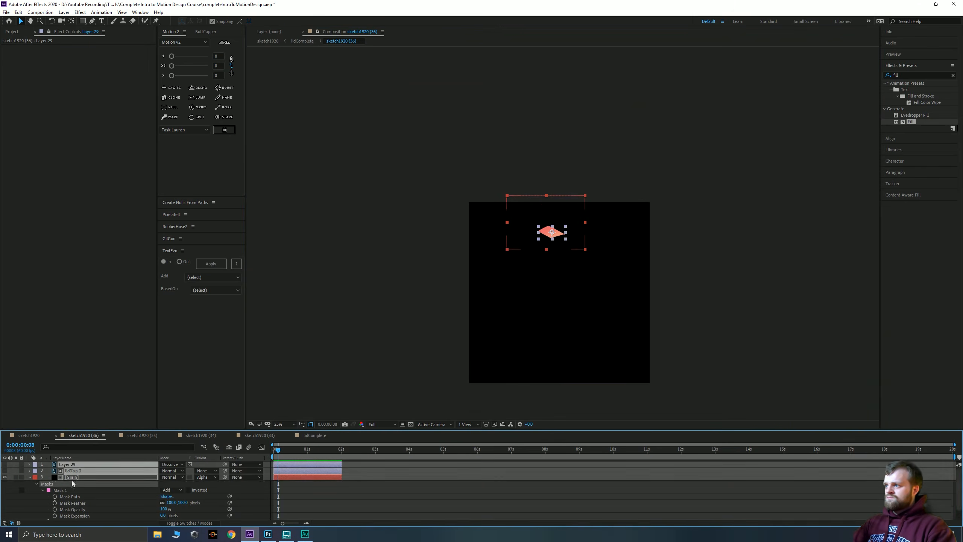
{"action": "key", "text": "Tab"}
{"action": "left_click", "coordinate": [471, 362]}
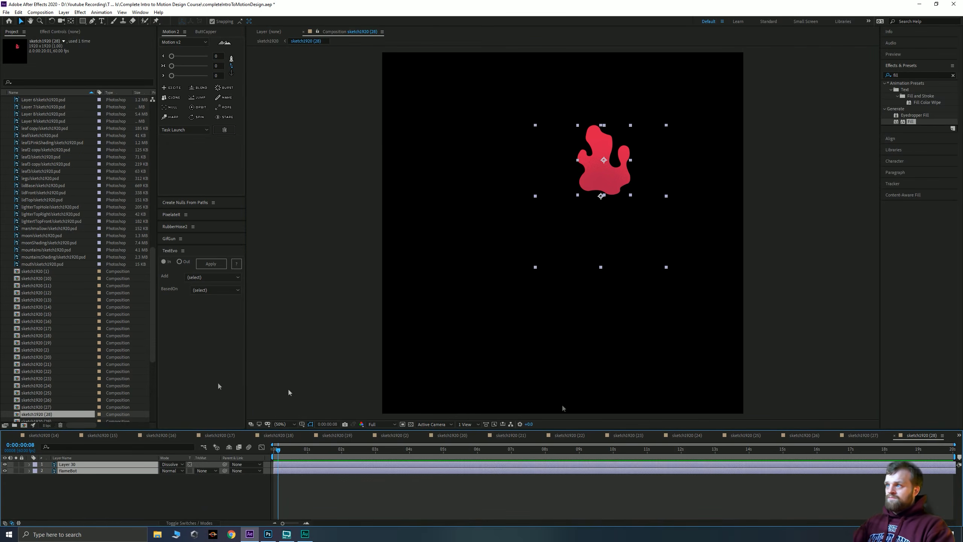
Set the nested sketch1920 compositions opened from the project to 0:00:20:01 and extend their layers to the end
{"action": "double_click", "coordinate": [35, 314]}
{"action": "key", "text": "ctrl+k"}
{"action": "key", "text": "Return"}
{"action": "left_click_drag", "start_coordinate": [341, 468], "coordinate": [955, 468]}
{"action": "double_click", "coordinate": [35, 314]}
{"action": "key", "text": "ctrl+k"}
{"action": "key", "text": "Return"}
{"action": "left_click_drag", "start_coordinate": [342, 468], "coordinate": [955, 467]}
Lengthen further nested compositions up to sketch1920 (32) to 0:00:20:01, stretching their layers to the full duration
{"action": "double_click", "coordinate": [36, 293]}
{"action": "key", "text": "ctrl+k"}
{"action": "key", "text": "Return"}
{"action": "left_click_drag", "start_coordinate": [342, 468], "coordinate": [954, 467]}
{"action": "double_click", "coordinate": [36, 335]}
{"action": "key", "text": "ctrl+k"}
{"action": "key", "text": "Return"}
{"action": "double_click", "coordinate": [36, 314]}
{"action": "double_click", "coordinate": [53, 321]}
{"action": "key", "text": "ctrl+k"}
{"action": "key", "text": "Return"}
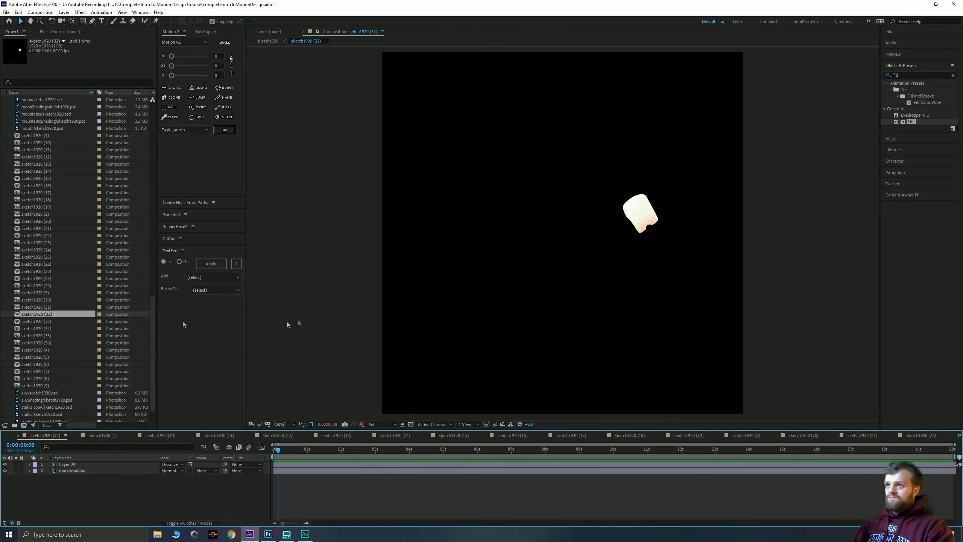
Open two more nested compositions and set their durations to 20 seconds
{"action": "double_click", "coordinate": [50, 328]}
{"action": "key", "text": "ctrl+k"}
{"action": "key", "text": "Return"}
{"action": "double_click", "coordinate": [50, 350]}
{"action": "key", "text": "ctrl+k"}
{"action": "type", "text": "20"}
{"action": "key", "text": "Return"}
Set the duration of the last numbered sketch1920 compositions to 20 seconds
{"action": "double_click", "coordinate": [36, 357]}
{"action": "key", "text": "ctrl+k"}
{"action": "double_click", "coordinate": [35, 378]}
{"action": "key", "text": "ctrl+k"}
{"action": "key", "text": "Return"}
{"action": "double_click", "coordinate": [35, 321]}
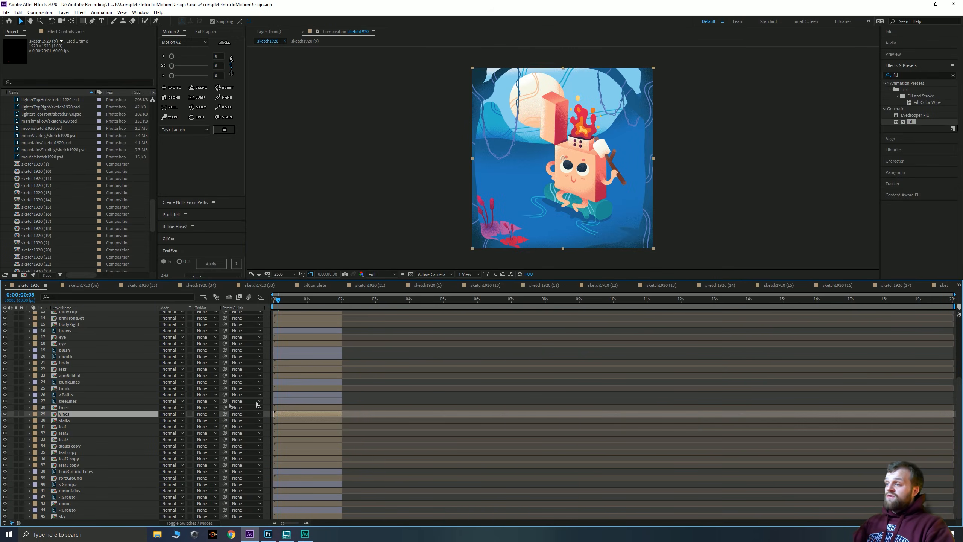
Extend all layers of the main sketch1920 composition to its 20-second end and check the artwork at 0:00:06:16
{"action": "scroll", "coordinate": [109, 379], "scroll_direction": "up", "scroll_amount": 5}
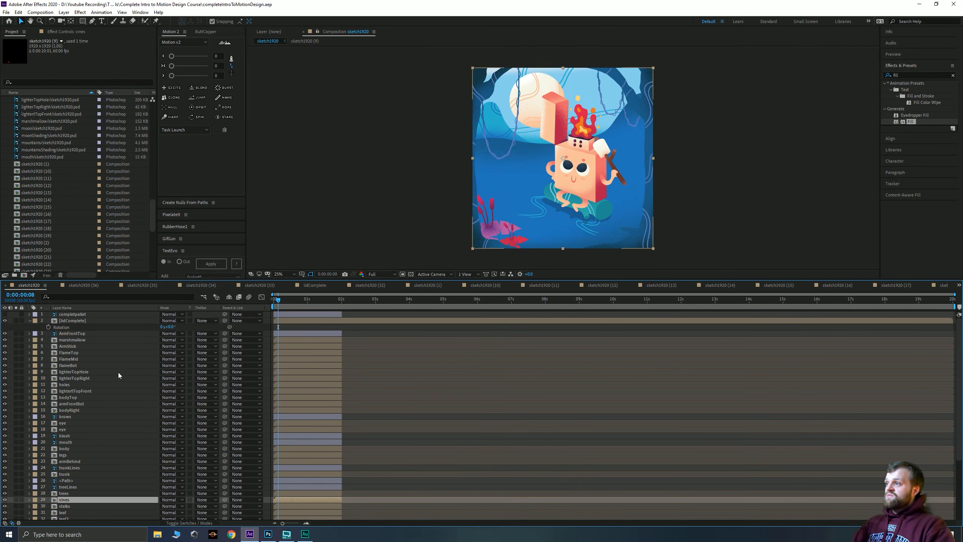
{"action": "left_click", "coordinate": [80, 314]}
{"action": "scroll", "coordinate": [98, 379], "scroll_direction": "down", "scroll_amount": 5}
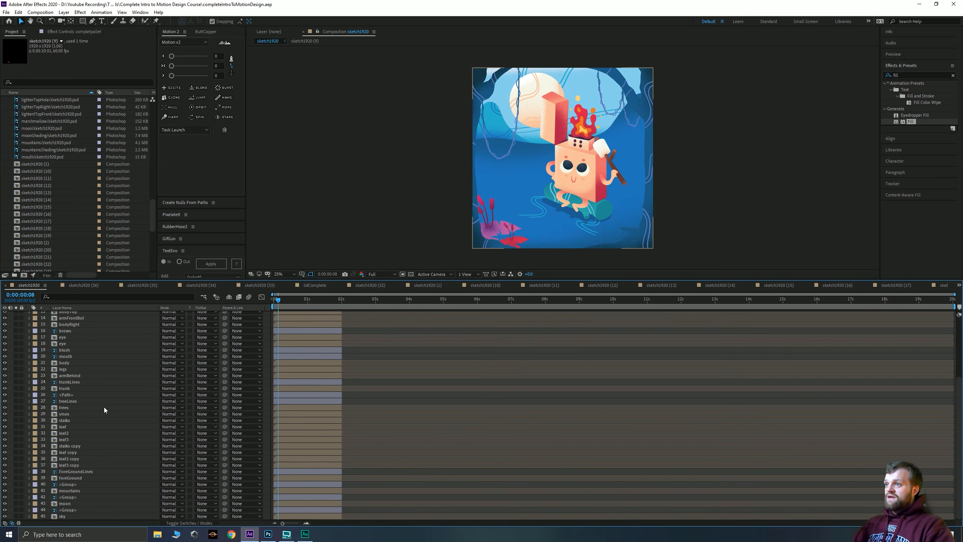
{"action": "left_click", "coordinate": [102, 516], "text": "shift"}
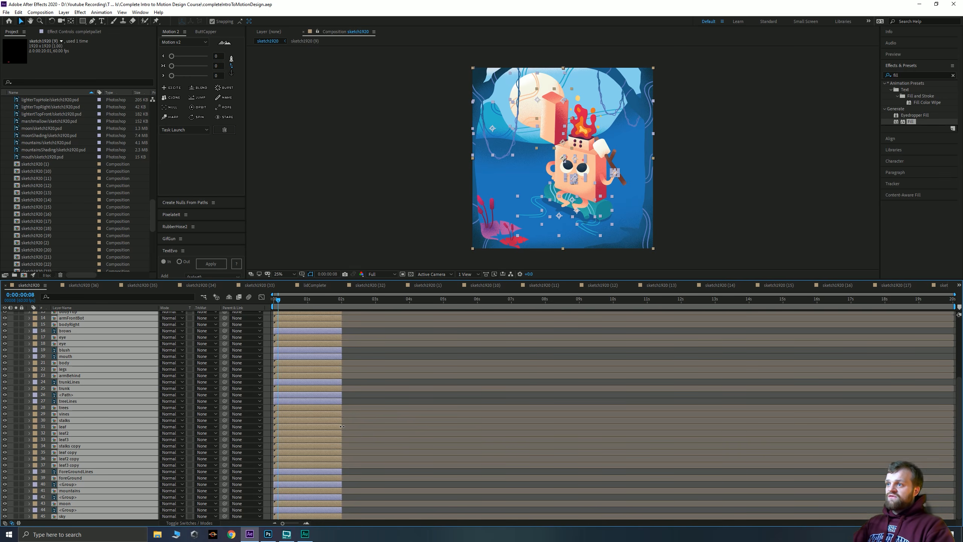
{"action": "left_click_drag", "start_coordinate": [403, 425], "coordinate": [961, 418]}
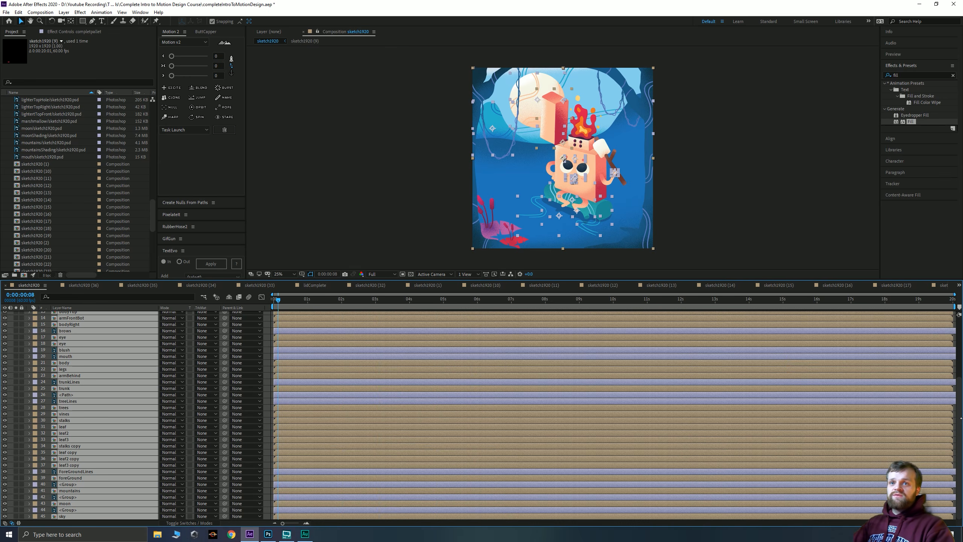
{"action": "scroll", "coordinate": [933, 343], "scroll_direction": "up", "scroll_amount": 5}
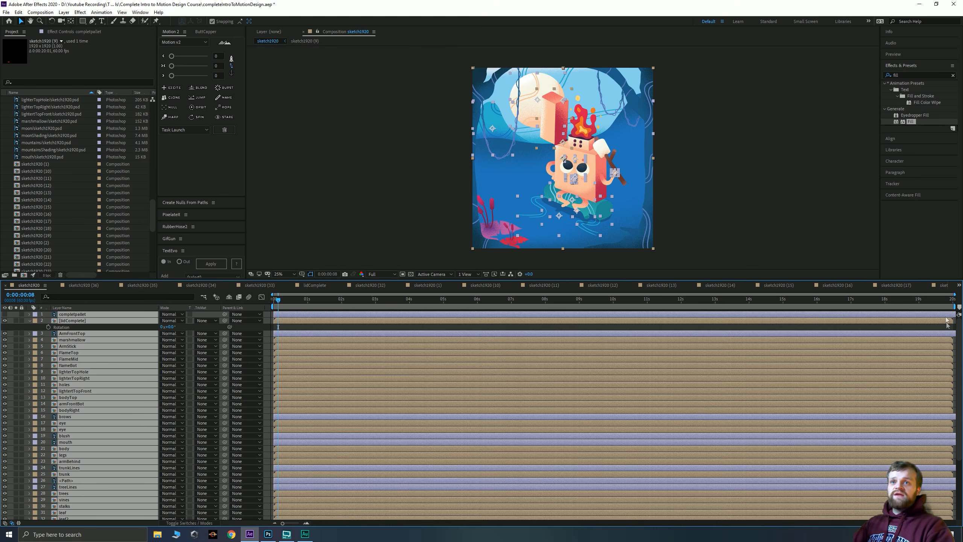
{"action": "left_click", "coordinate": [406, 217]}
{"action": "left_click_drag", "start_coordinate": [278, 301], "coordinate": [486, 301]}
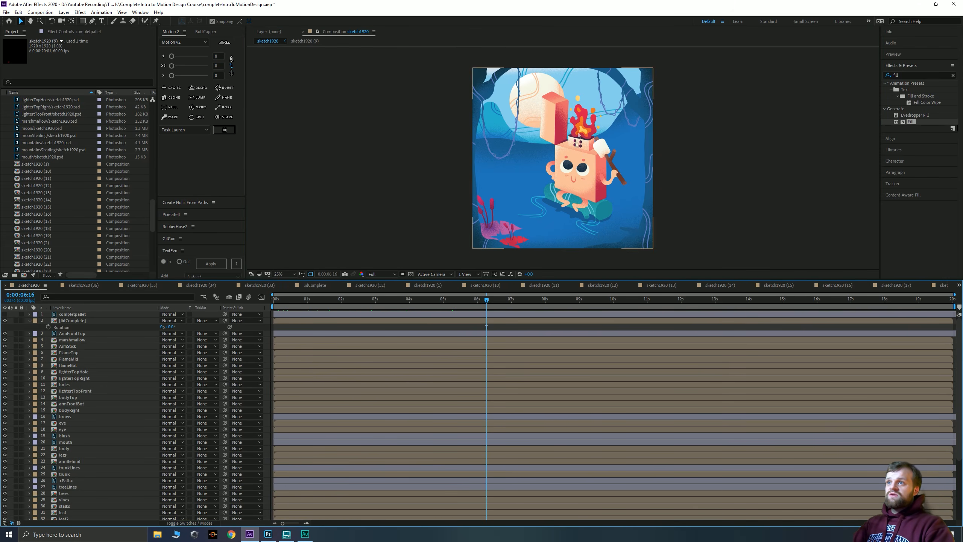
Open the marshmallow layer's nested composition and frame the marshmallow up close in an enlarged viewer
{"action": "left_click", "coordinate": [58, 321]}
{"action": "left_click", "coordinate": [55, 340]}
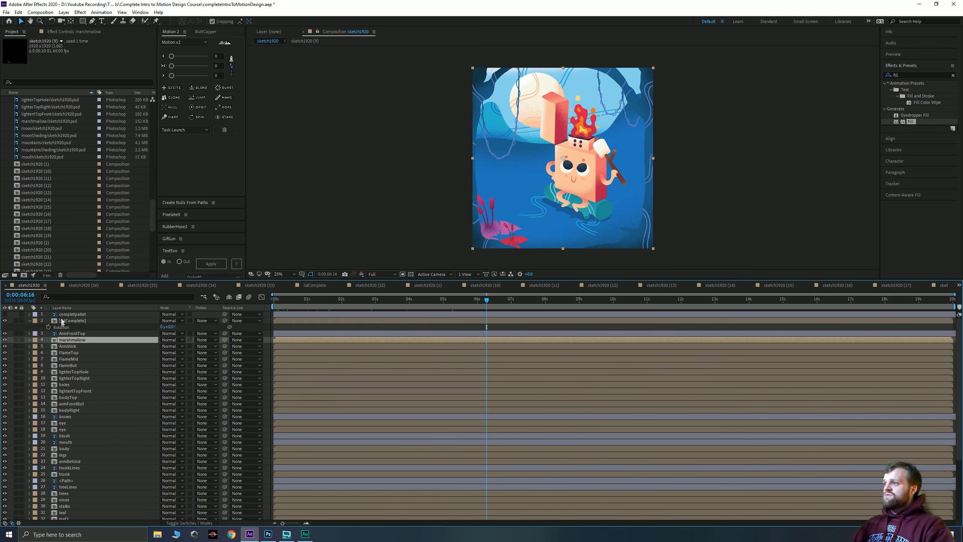
{"action": "scroll", "coordinate": [57, 433], "scroll_direction": "down", "scroll_amount": 5}
{"action": "scroll", "coordinate": [54, 456], "scroll_direction": "up", "scroll_amount": 5}
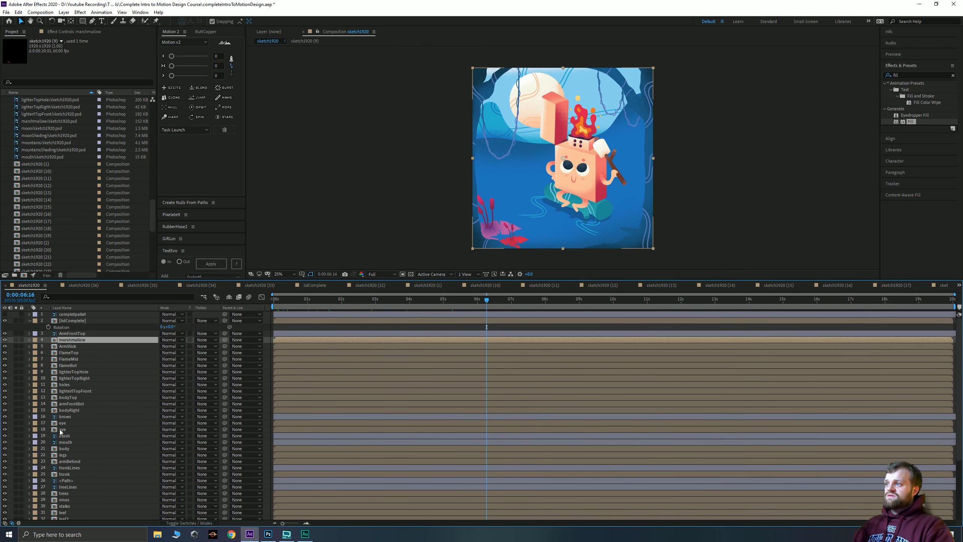
{"action": "double_click", "coordinate": [57, 340]}
{"action": "scroll", "coordinate": [712, 144], "scroll_direction": "up", "scroll_amount": 6}
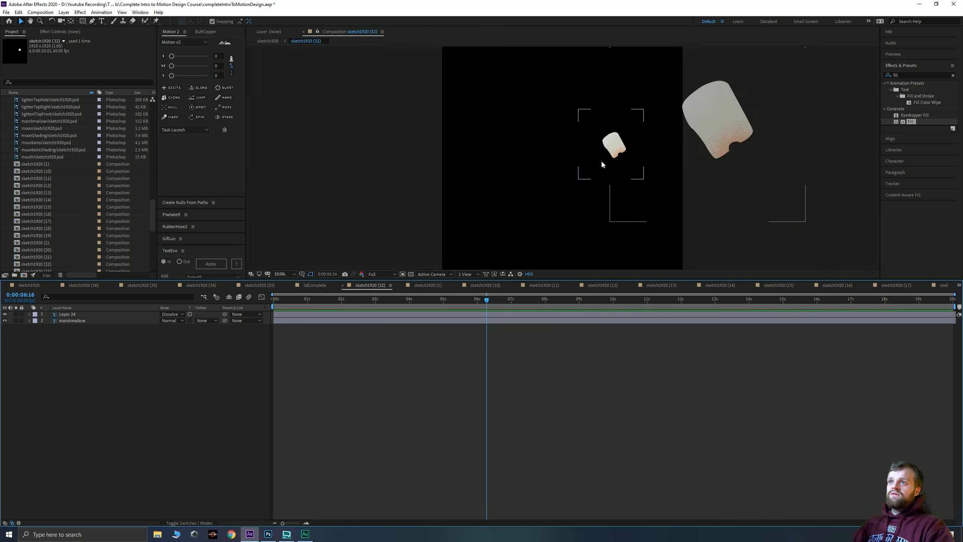
{"action": "left_click_drag", "start_coordinate": [712, 143], "coordinate": [331, 235]}
{"action": "left_click_drag", "start_coordinate": [405, 280], "coordinate": [423, 327]}
{"action": "left_click_drag", "start_coordinate": [489, 198], "coordinate": [547, 170]}
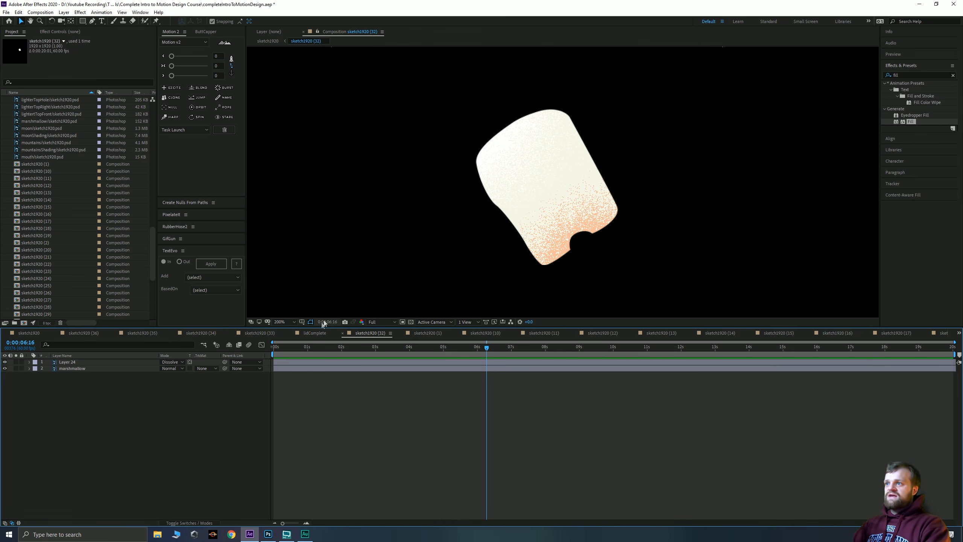
Copy the Grain layer from the lidBase composition inside lidComplete and return to the main sketch1920 composition
{"action": "left_click", "coordinate": [315, 333]}
{"action": "double_click", "coordinate": [85, 368]}
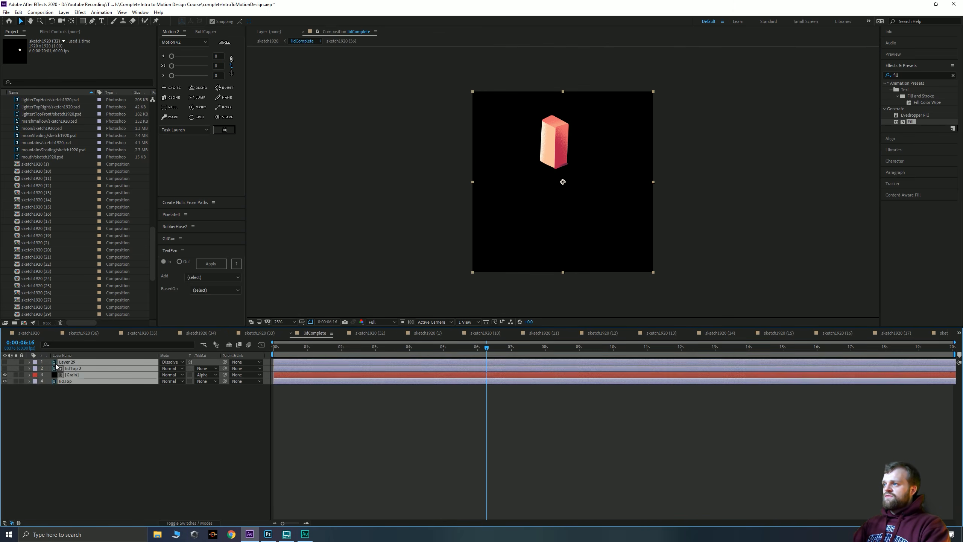
{"action": "left_click", "coordinate": [72, 375]}
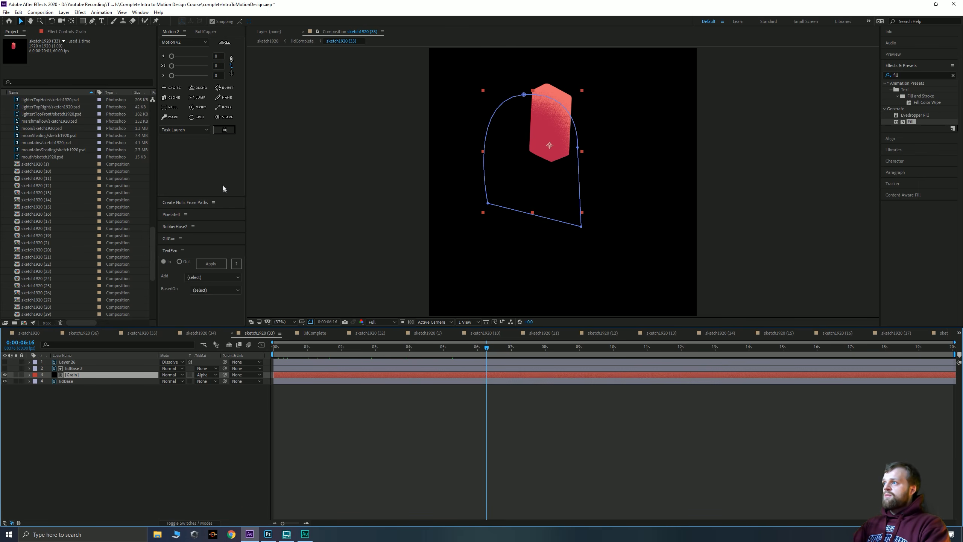
{"action": "key", "text": "Tab"}
{"action": "left_click", "coordinate": [307, 259]}
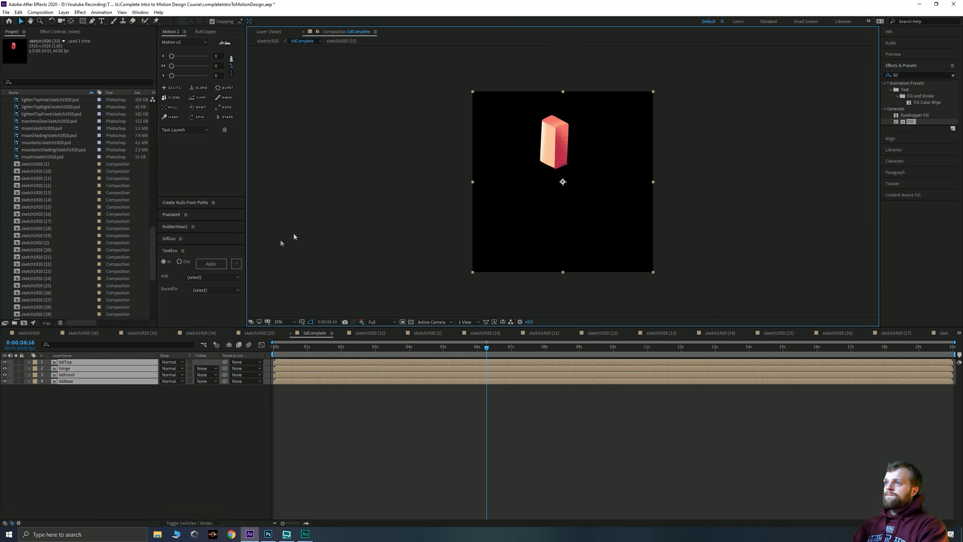
{"action": "key", "text": "Tab"}
{"action": "left_click", "coordinate": [206, 279]}
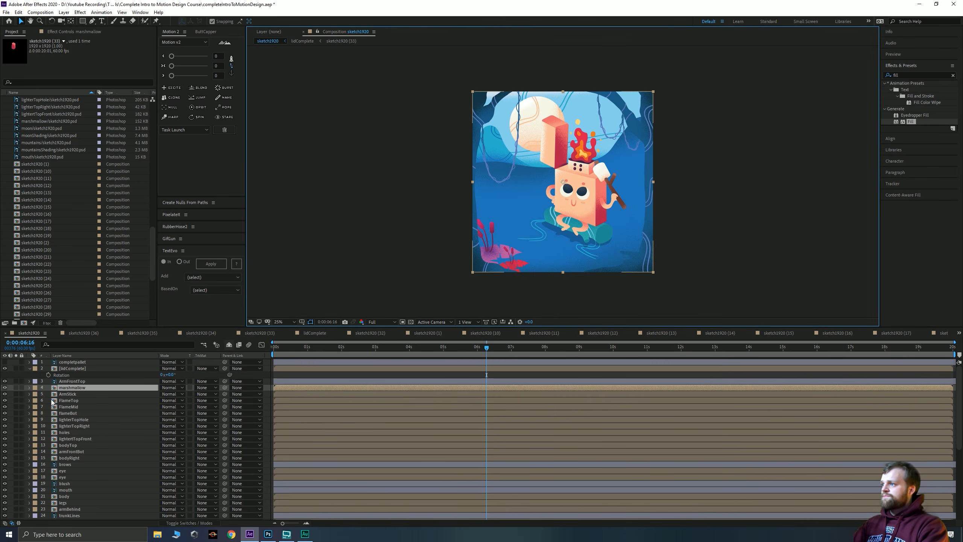
Paste the Grain layer into the marshmallow composition and place it between Layer 24 and the marshmallow layer
{"action": "double_click", "coordinate": [63, 388]}
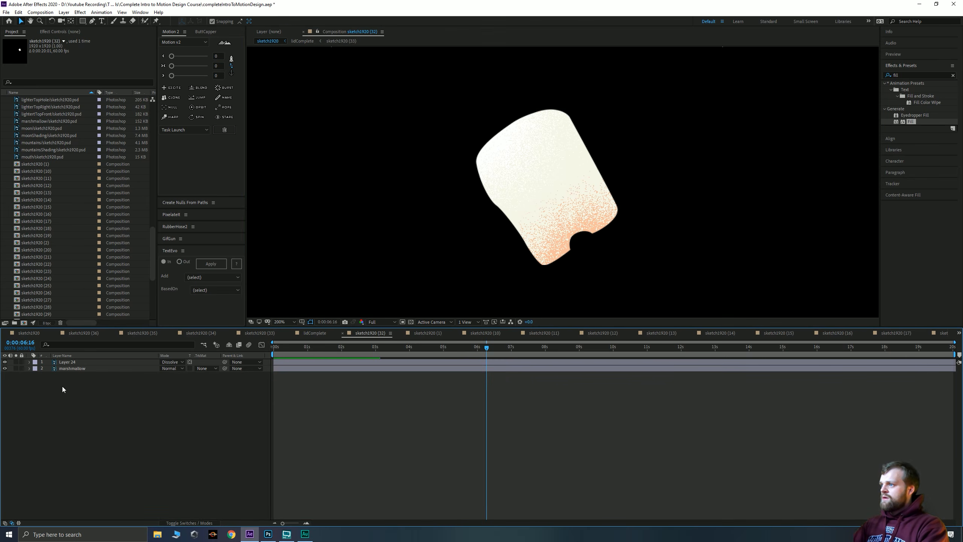
{"action": "key", "text": "ctrl+v"}
{"action": "scroll", "coordinate": [532, 208], "scroll_direction": "down", "scroll_amount": 2}
{"action": "left_click", "coordinate": [121, 393]}
{"action": "left_click_drag", "start_coordinate": [74, 364], "coordinate": [77, 374]}
{"action": "left_click", "coordinate": [80, 375]}
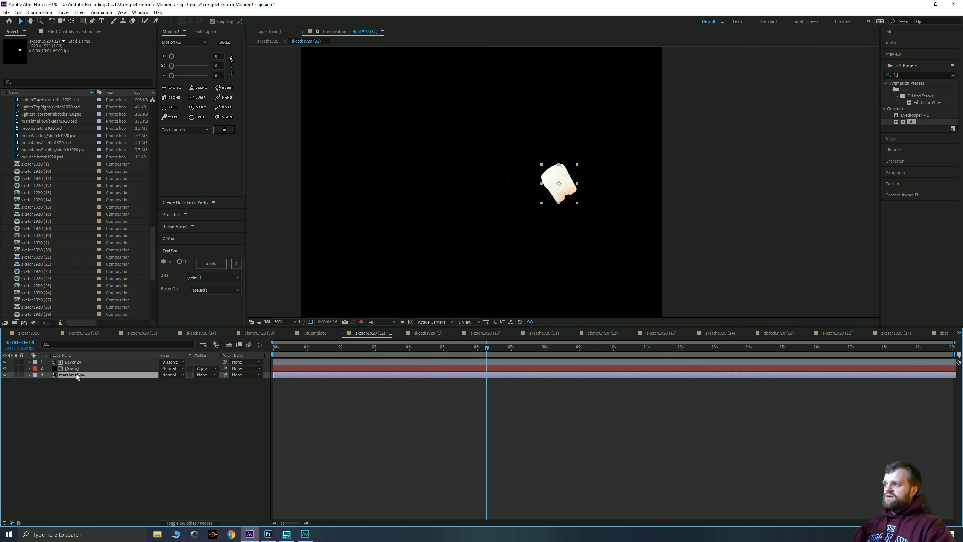
Duplicate the marshmallow layer above Grain as its alpha matte and move the grain over the marshmallow
{"action": "key", "text": "ctrl+d"}
{"action": "left_click_drag", "start_coordinate": [76, 374], "coordinate": [75, 372]}
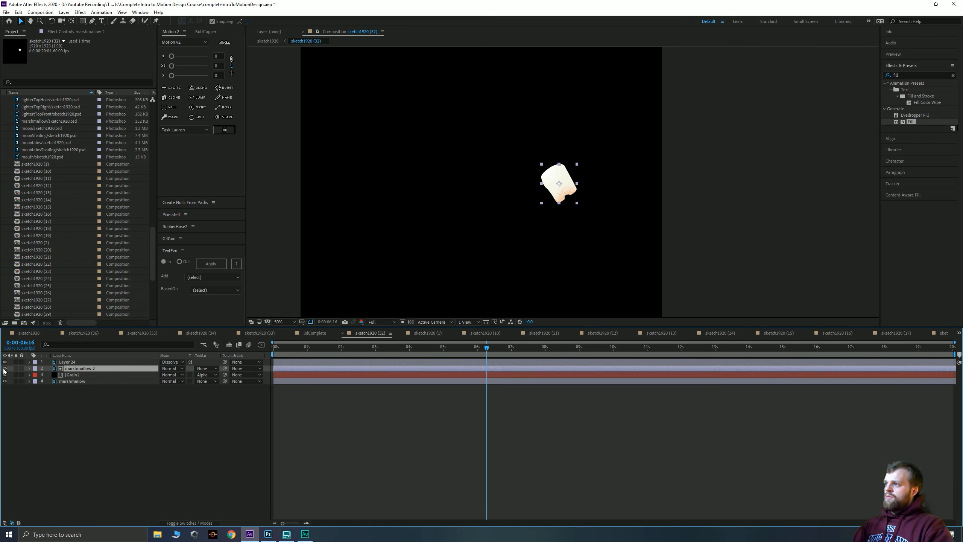
{"action": "left_click", "coordinate": [76, 374]}
{"action": "left_click_drag", "start_coordinate": [441, 183], "coordinate": [555, 209]}
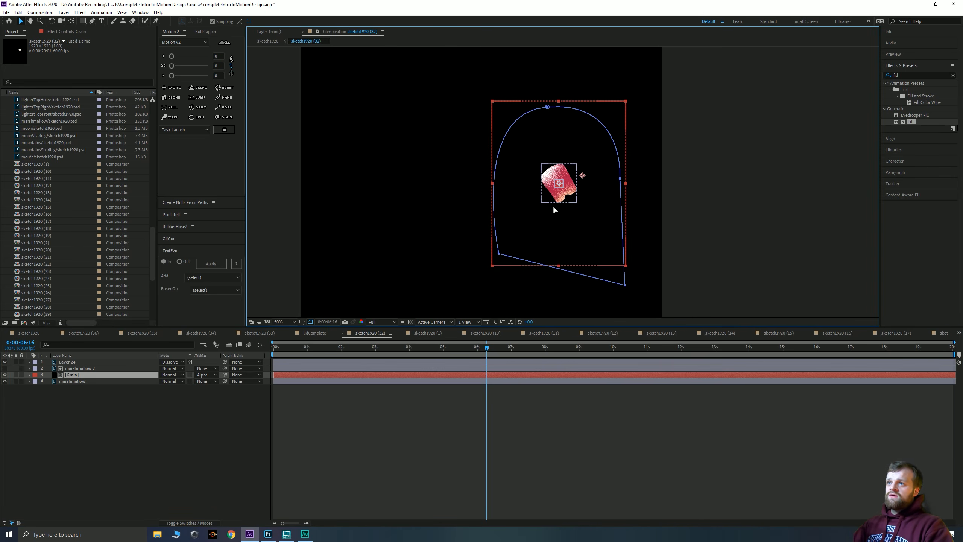
{"action": "key", "text": "Return"}
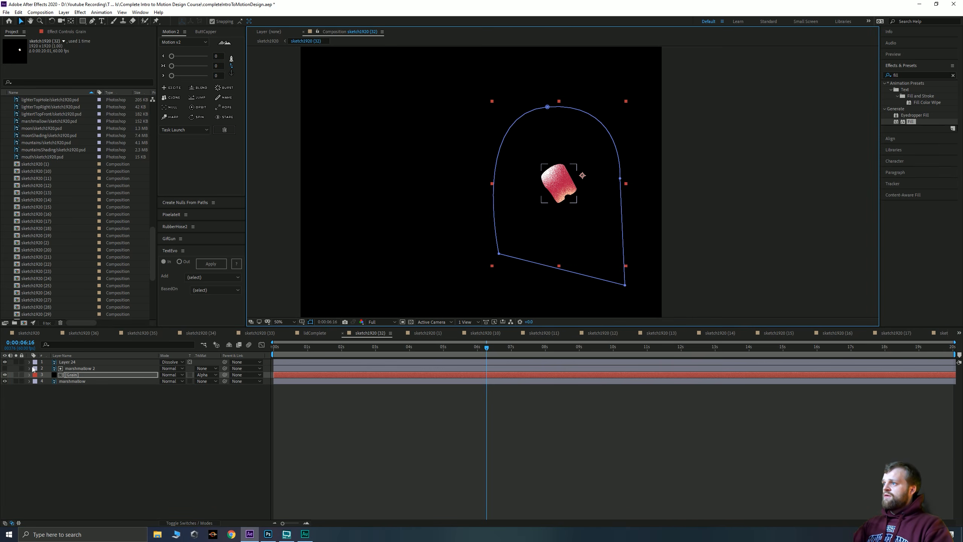
{"action": "key", "text": "Return"}
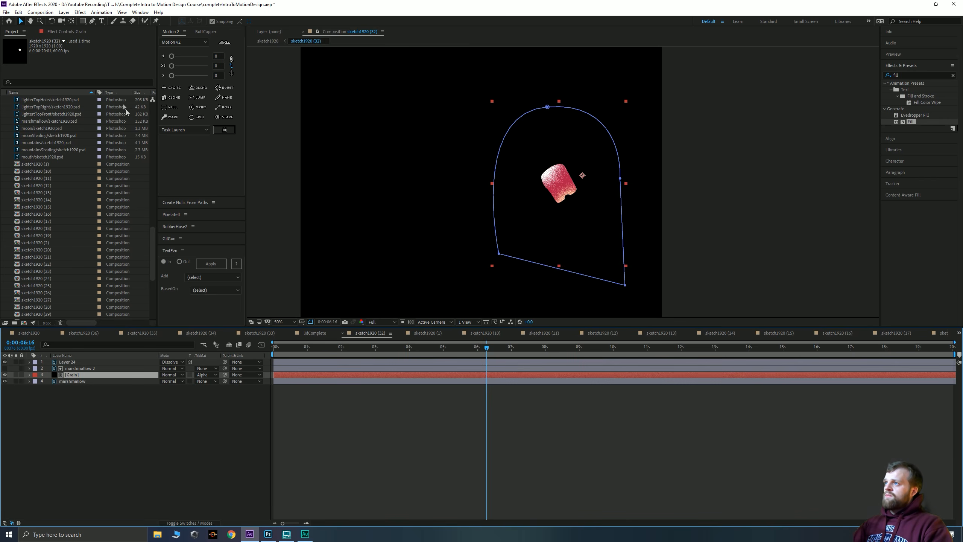
Sample the marshmallow's peach shading as the Grain layer's Fill colour and hide Layer 24
{"action": "left_click", "coordinate": [61, 32]}
{"action": "scroll", "coordinate": [573, 192], "scroll_direction": "up", "scroll_amount": 4}
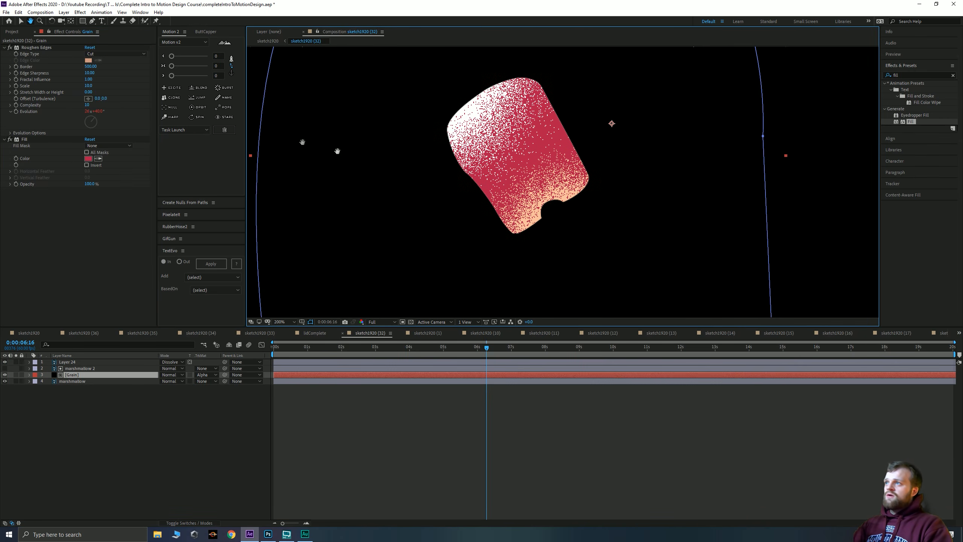
{"action": "left_click", "coordinate": [97, 159]}
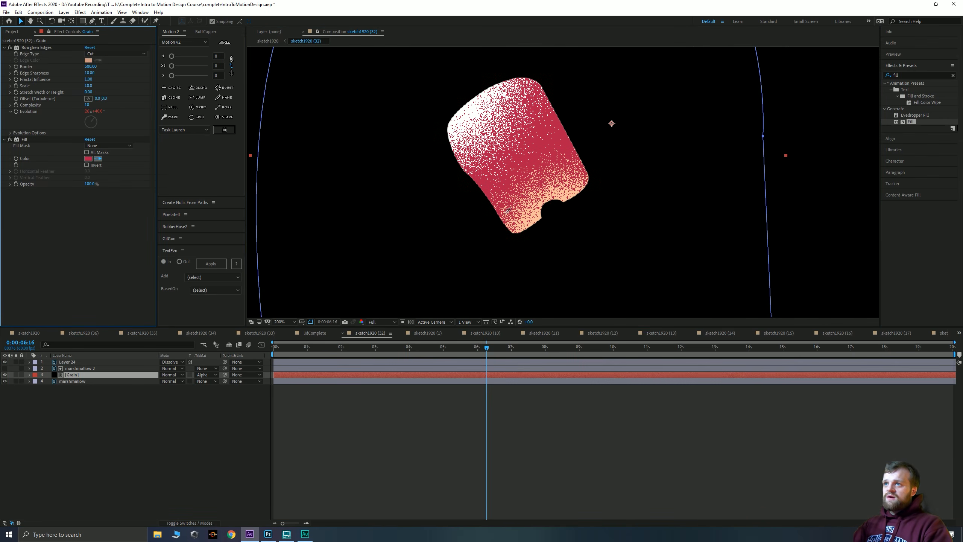
{"action": "left_click", "coordinate": [536, 221]}
{"action": "left_click", "coordinate": [23, 365]}
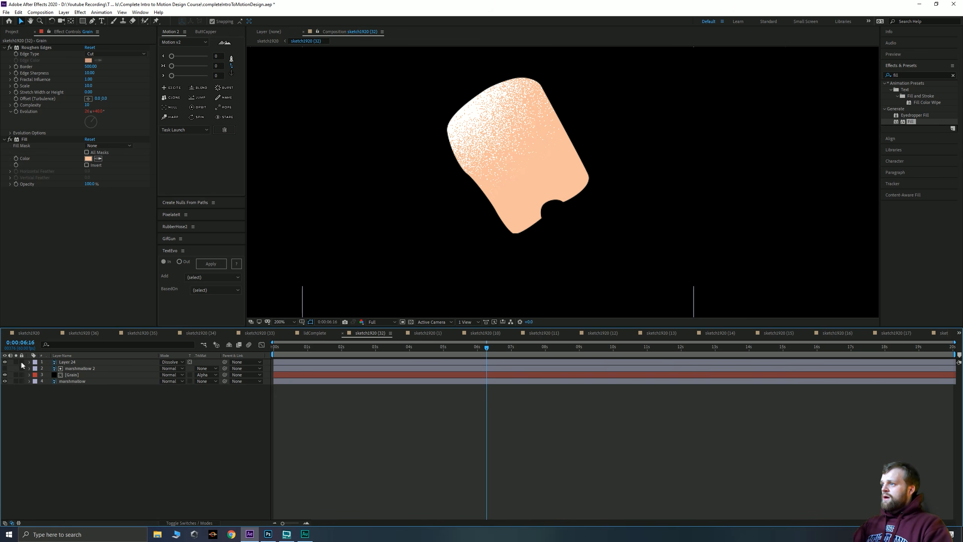
{"action": "left_click", "coordinate": [5, 362]}
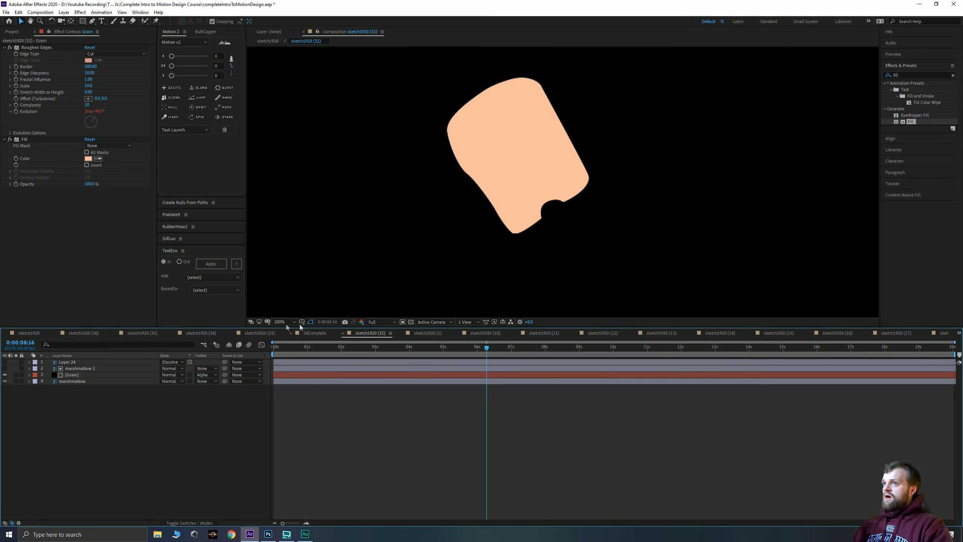
Draw a closed, curved mask on the Grain layer around the marshmallow's lower end with the Pen tool
{"action": "left_click", "coordinate": [74, 375]}
{"action": "left_click", "coordinate": [91, 21]}
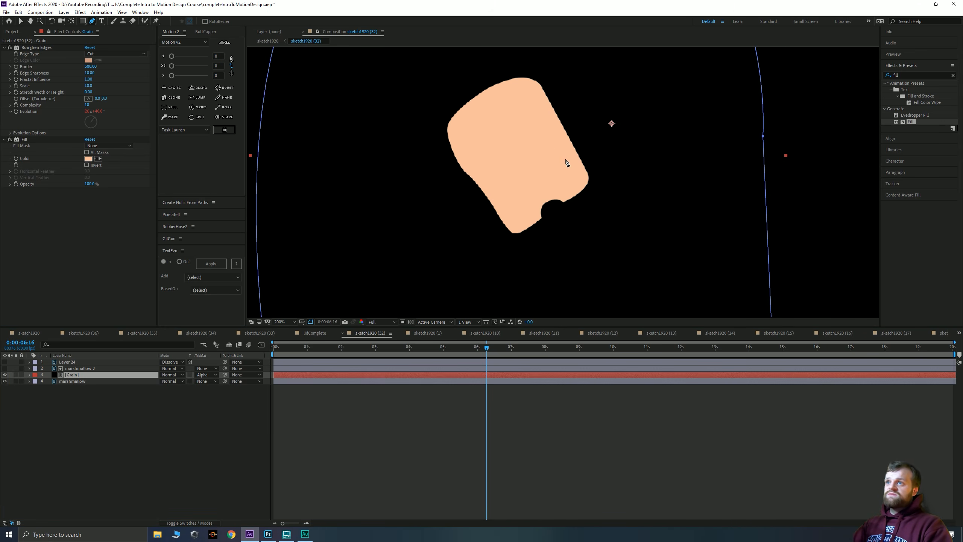
{"action": "left_click", "coordinate": [661, 159]}
{"action": "left_click_drag", "start_coordinate": [531, 173], "coordinate": [471, 220]}
{"action": "left_click_drag", "start_coordinate": [481, 281], "coordinate": [485, 310]}
{"action": "left_click", "coordinate": [593, 309]}
{"action": "left_click", "coordinate": [674, 275]}
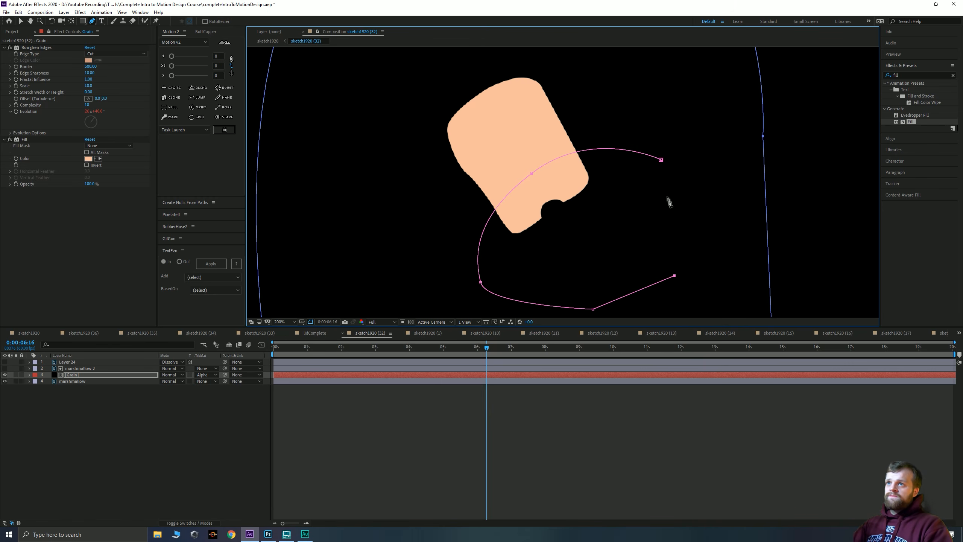
{"action": "left_click", "coordinate": [660, 160]}
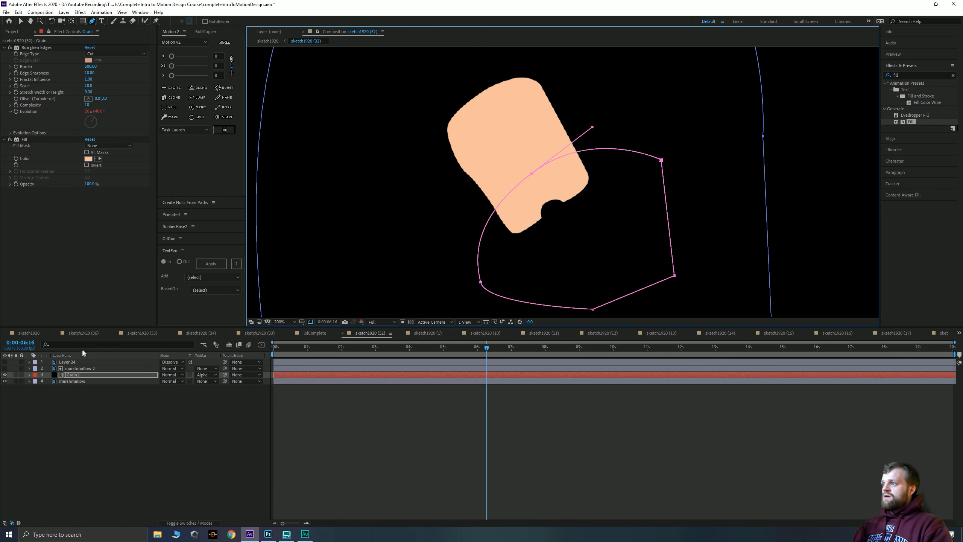
{"action": "left_click", "coordinate": [79, 376]}
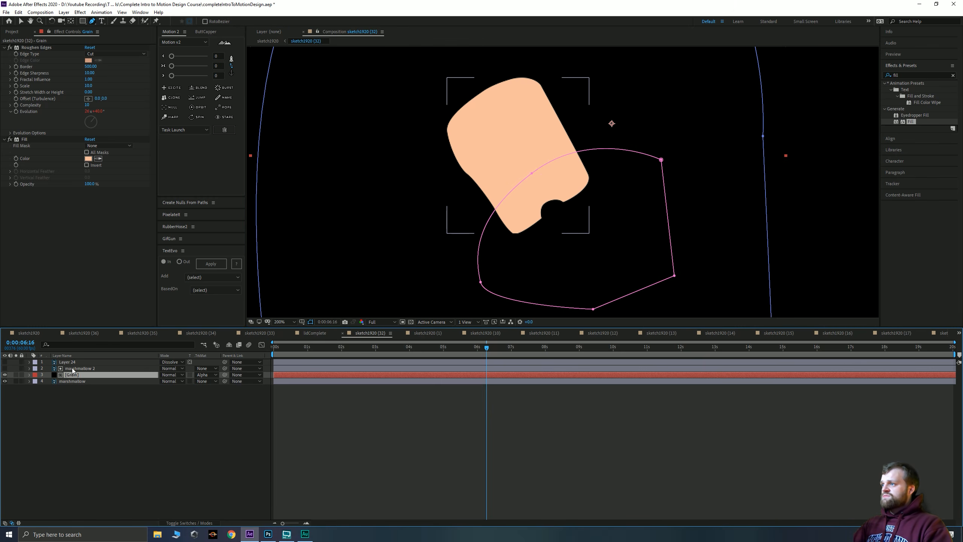
Delete the original copied mask from the Grain layer, keeping only Mask 2
{"action": "left_click", "coordinate": [30, 375]}
{"action": "left_click", "coordinate": [36, 382]}
{"action": "left_click", "coordinate": [60, 388]}
{"action": "key", "text": "Delete"}
Set the feather of the Grain layer's Mask 2 to 264 pixels
{"action": "left_click", "coordinate": [42, 388]}
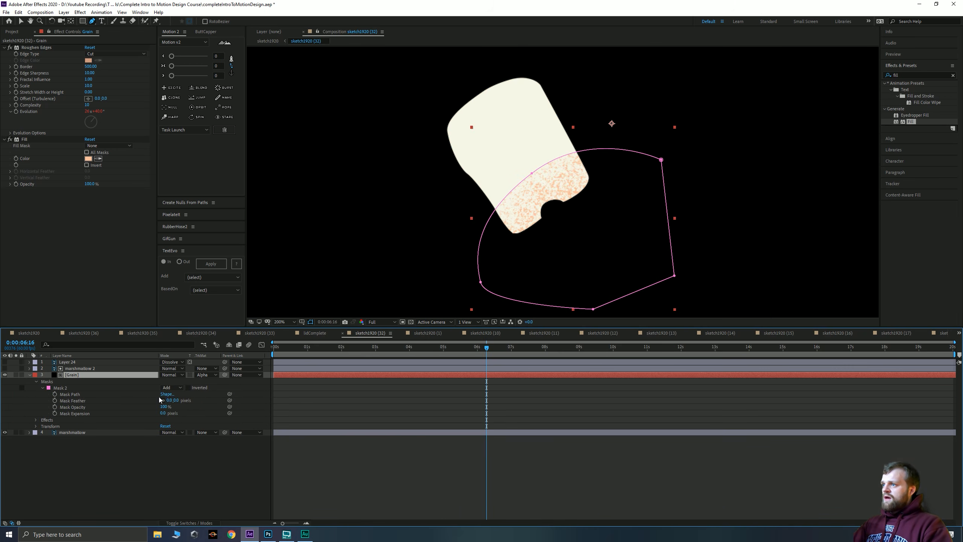
{"action": "left_click_drag", "start_coordinate": [175, 401], "coordinate": [200, 396]}
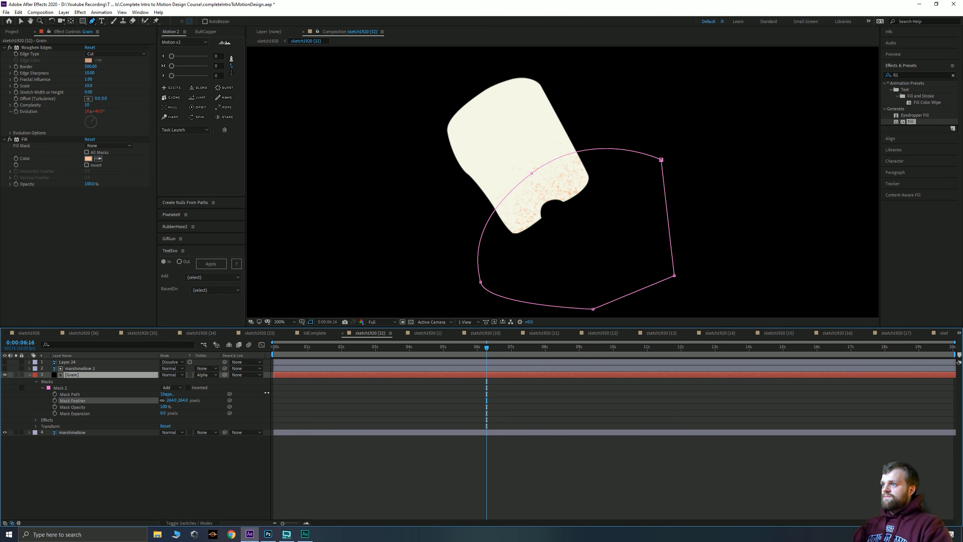
{"action": "left_click_drag", "start_coordinate": [267, 393], "coordinate": [267, 393]}
{"action": "key", "text": "v"}
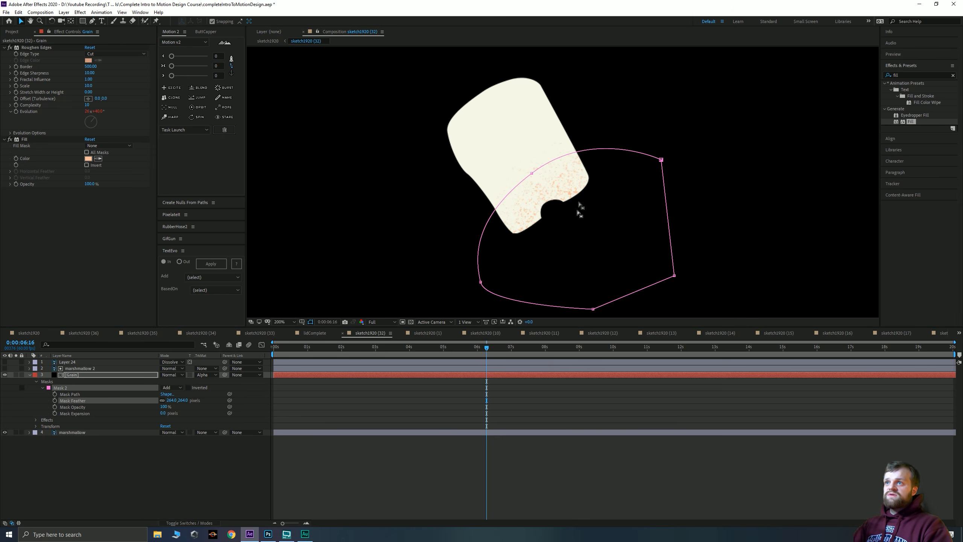
{"action": "key", "text": "comma"}
{"action": "left_click", "coordinate": [88, 467]}
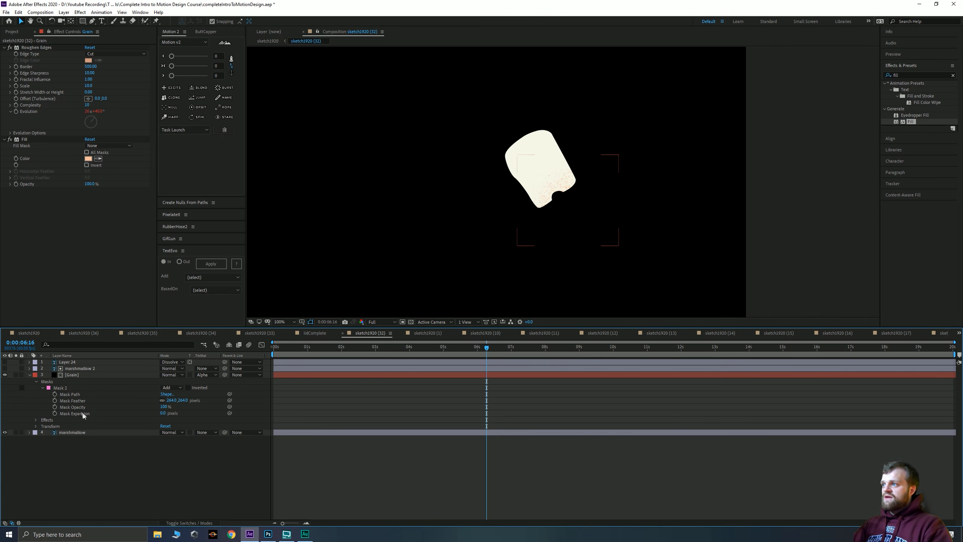
Nudge Mask 2 up and to the left so the grain covers more of the marshmallow's lower end
{"action": "left_click", "coordinate": [65, 388]}
{"action": "key", "text": "shift+Up"}
{"action": "key", "text": "shift+Up"}
{"action": "key", "text": "shift+Left"}
{"action": "key", "text": "shift+Up"}
{"action": "key", "text": "shift+Left"}
{"action": "key", "text": "shift+Down"}
{"action": "key", "text": "shift+Right"}
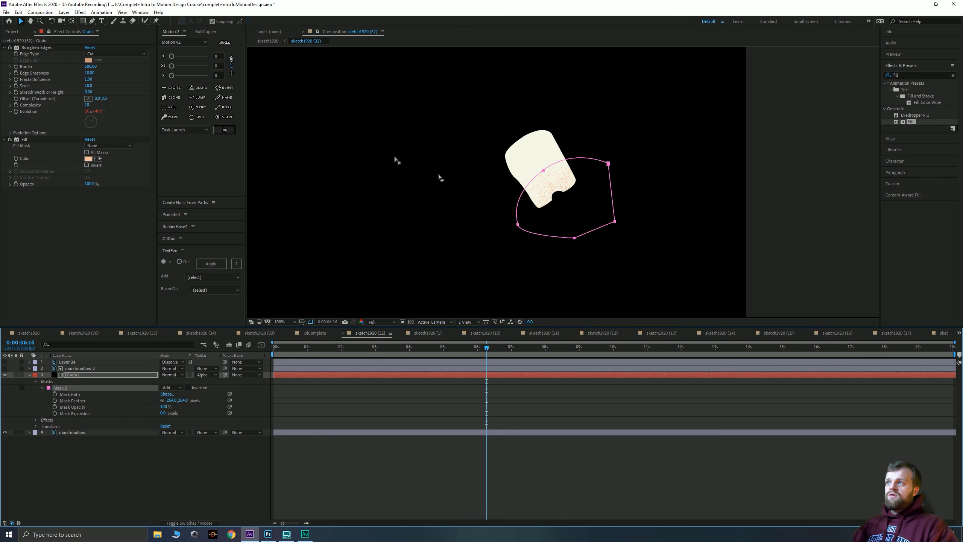
Reshape Mask 2 by pulling its outer vertices well away from the marshmallow to strengthen the grain shading
{"action": "left_click", "coordinate": [93, 22]}
{"action": "left_click", "coordinate": [546, 237]}
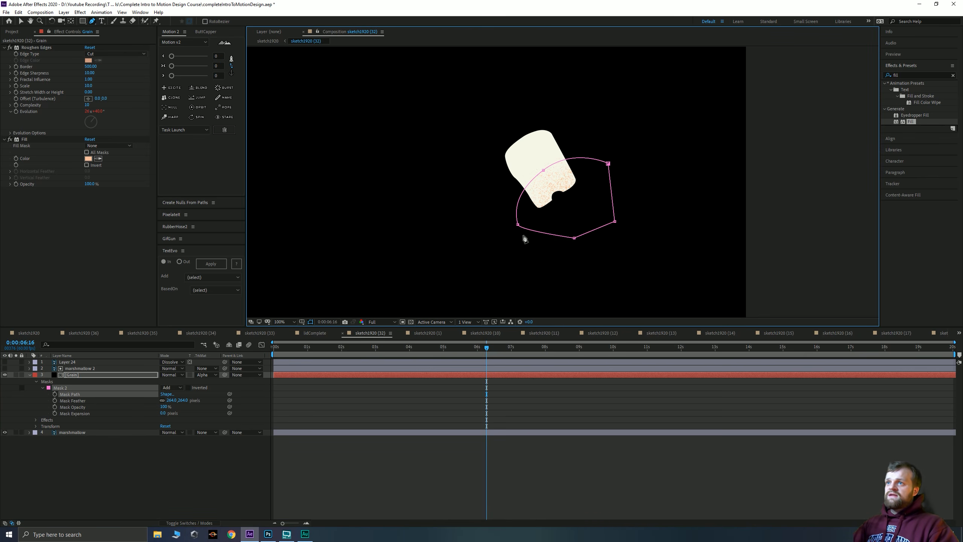
{"action": "left_click_drag", "start_coordinate": [513, 228], "coordinate": [463, 255]}
{"action": "left_click_drag", "start_coordinate": [574, 241], "coordinate": [562, 300]}
{"action": "left_click_drag", "start_coordinate": [616, 178], "coordinate": [729, 181]}
{"action": "left_click_drag", "start_coordinate": [608, 121], "coordinate": [616, 95]}
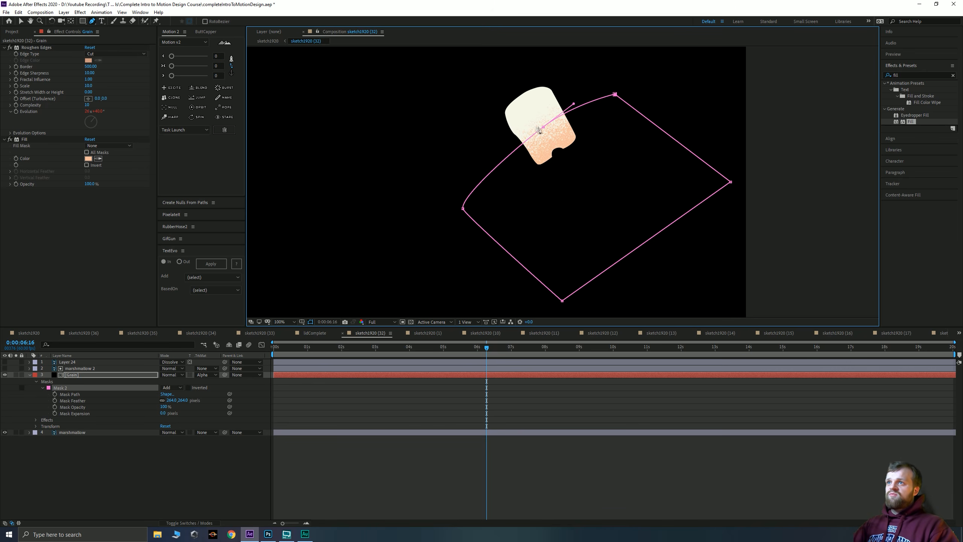
Duplicate the marshmallow 2 matte layer together with its Grain layer
{"action": "left_click", "coordinate": [22, 21]}
{"action": "left_click", "coordinate": [168, 462]}
{"action": "left_click", "coordinate": [70, 369]}
{"action": "left_click", "coordinate": [72, 374], "text": "shift"}
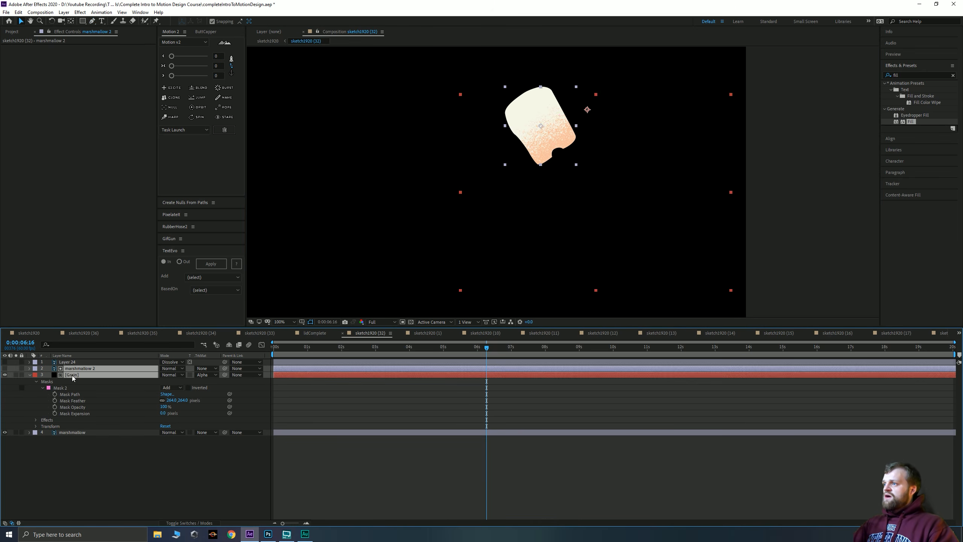
{"action": "key", "text": "u"}
{"action": "left_click", "coordinate": [69, 427]}
{"action": "left_click", "coordinate": [73, 374]}
{"action": "left_click", "coordinate": [75, 368], "text": "shift"}
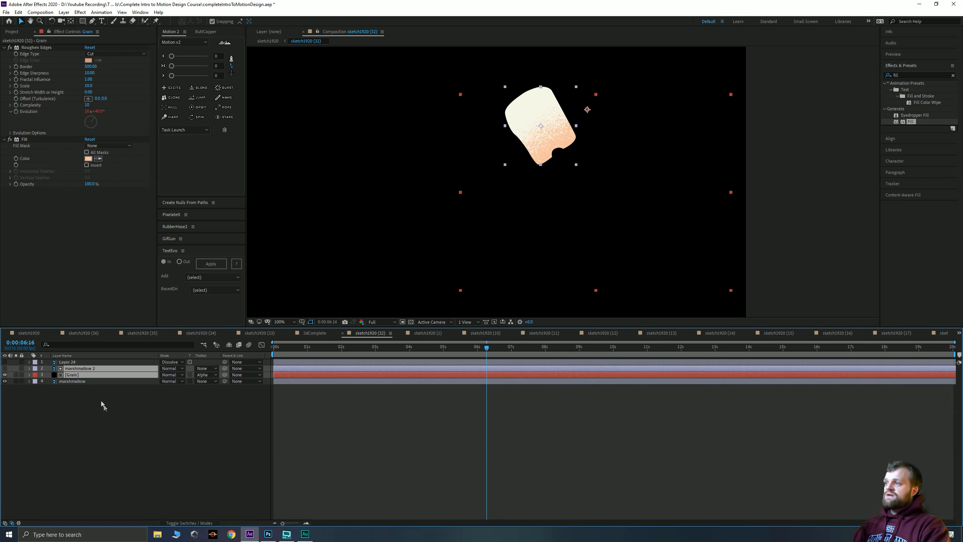
{"action": "key", "text": "ctrl+d"}
Delete Mask 2 from the upper Grain copy
{"action": "left_click", "coordinate": [72, 421]}
{"action": "left_click", "coordinate": [72, 375]}
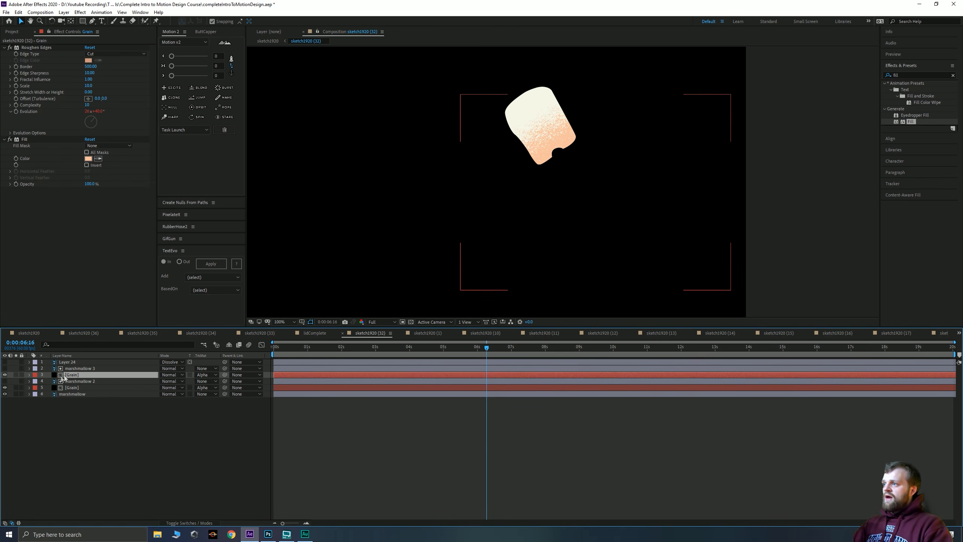
{"action": "left_click", "coordinate": [30, 374]}
{"action": "left_click", "coordinate": [36, 382]}
{"action": "left_click", "coordinate": [36, 382]}
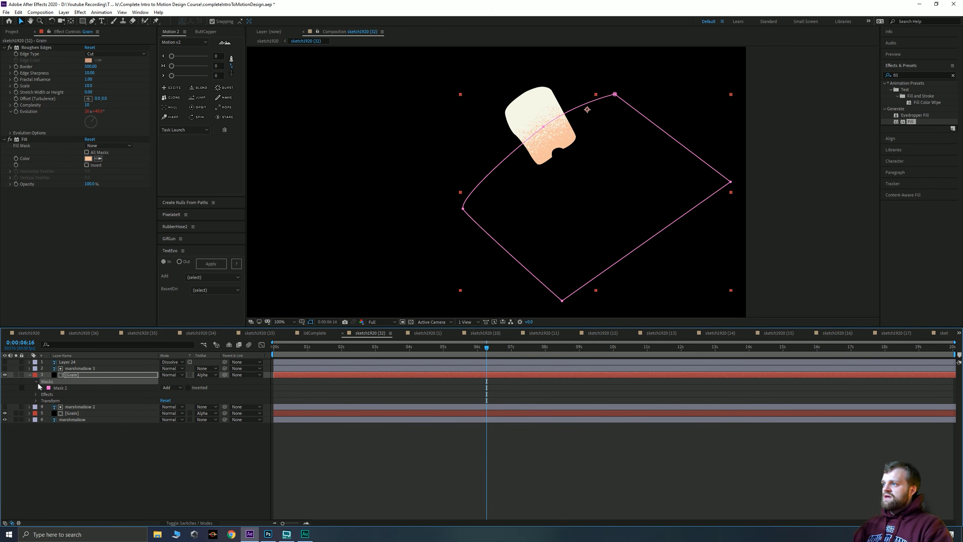
{"action": "left_click", "coordinate": [62, 388]}
{"action": "key", "text": "Delete"}
Draw a closed, curved mask on the upper Grain layer crossing the marshmallow diagonally and extending well beyond its upper-left side
{"action": "left_click", "coordinate": [92, 21]}
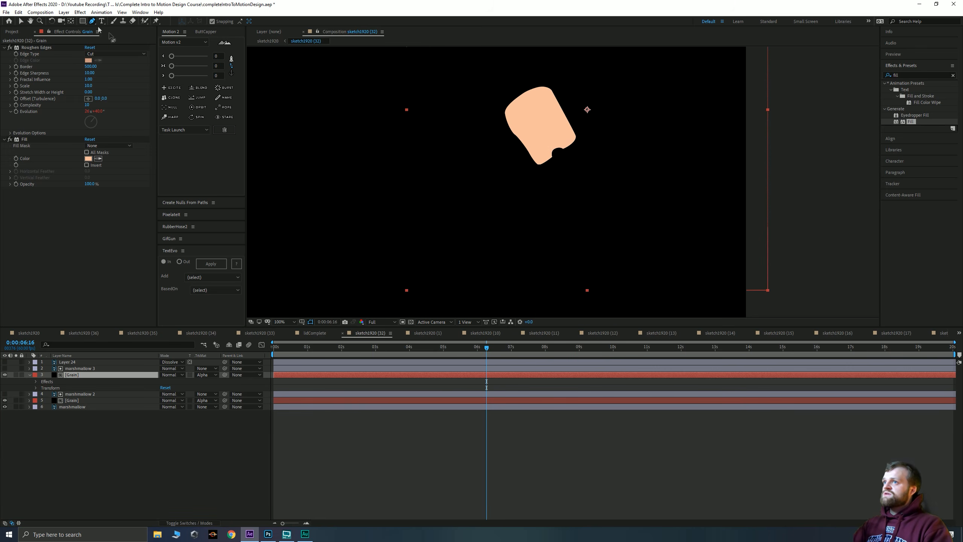
{"action": "left_click", "coordinate": [560, 80]}
{"action": "left_click", "coordinate": [500, 134]}
{"action": "left_click", "coordinate": [447, 140]}
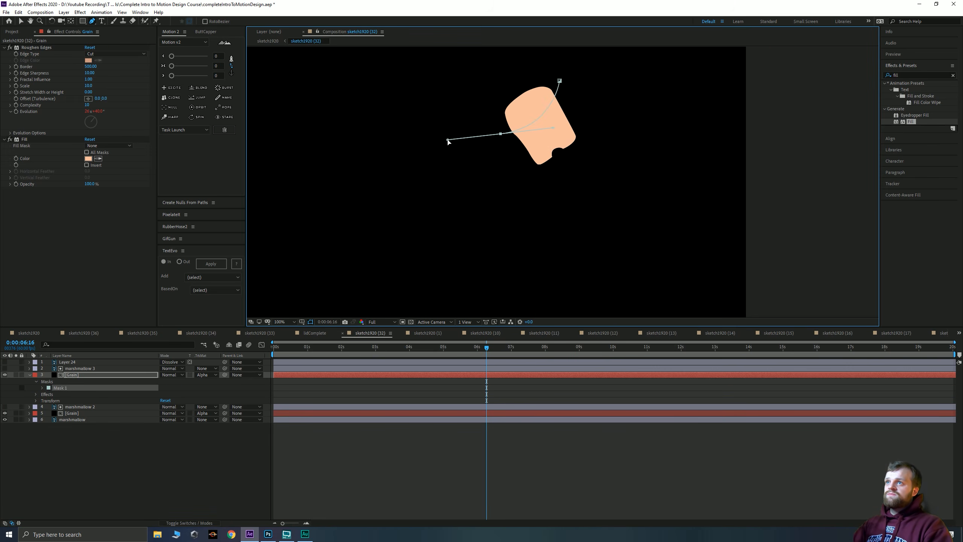
{"action": "left_click", "coordinate": [329, 75]}
{"action": "left_click_drag", "start_coordinate": [434, 100], "coordinate": [432, 194]}
{"action": "left_click", "coordinate": [514, 65]}
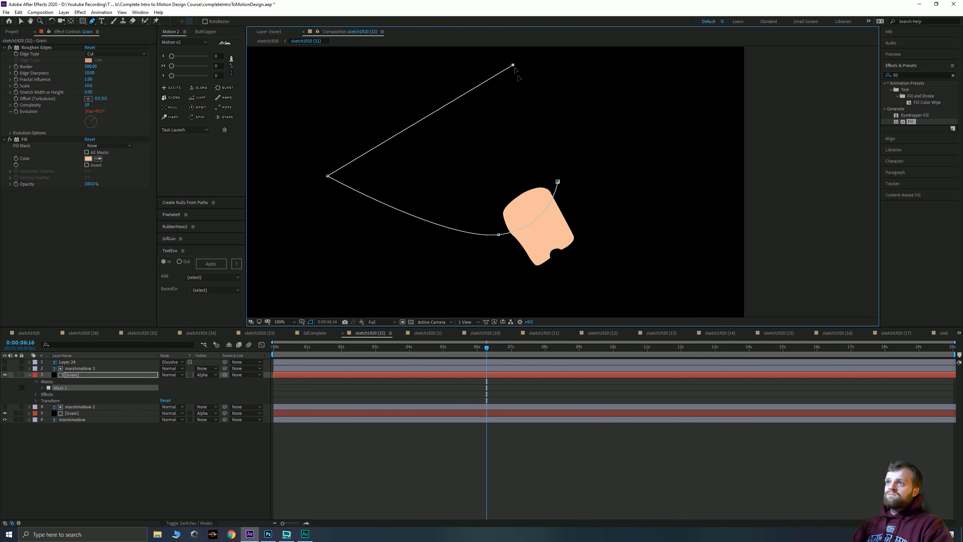
{"action": "left_click", "coordinate": [557, 182]}
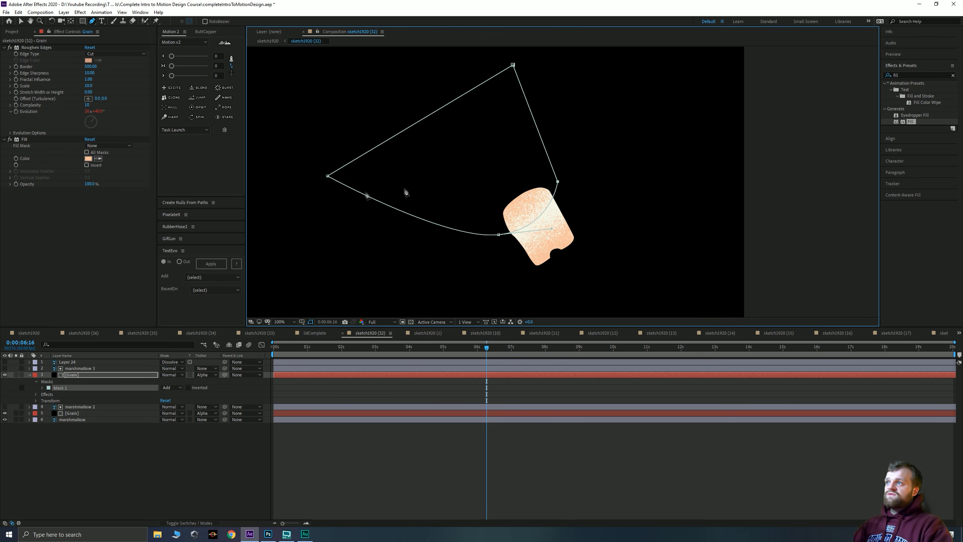
Sample the marshmallow's cream as the upper Grain layer's Fill color, and lighten it to near white
{"action": "left_click", "coordinate": [97, 158]}
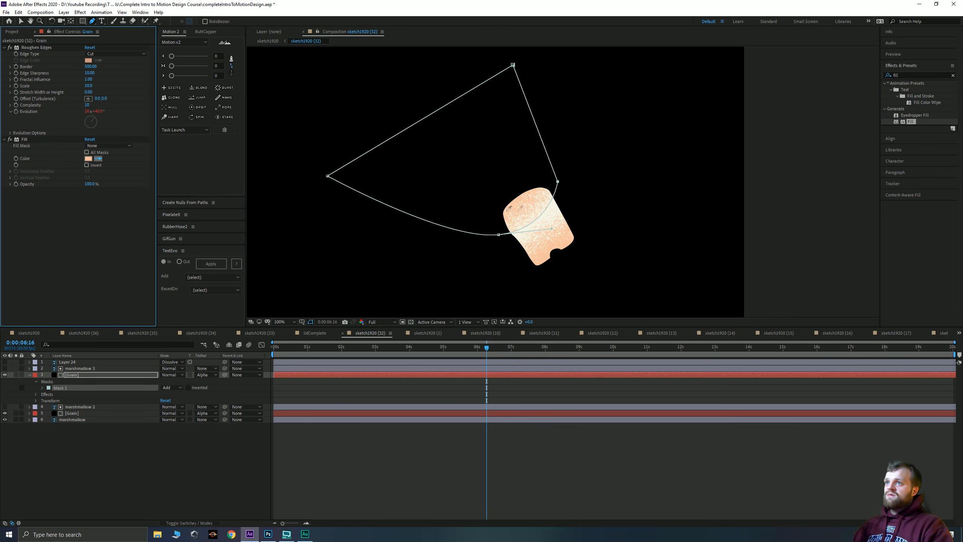
{"action": "left_click", "coordinate": [555, 208]}
{"action": "left_click", "coordinate": [88, 159]}
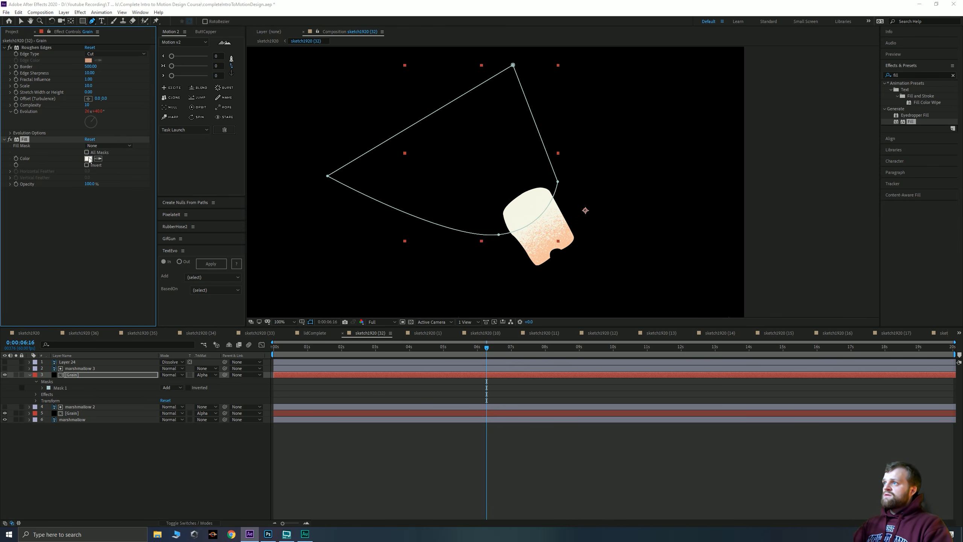
{"action": "left_click_drag", "start_coordinate": [432, 231], "coordinate": [373, 194]}
{"action": "key", "text": "Return"}
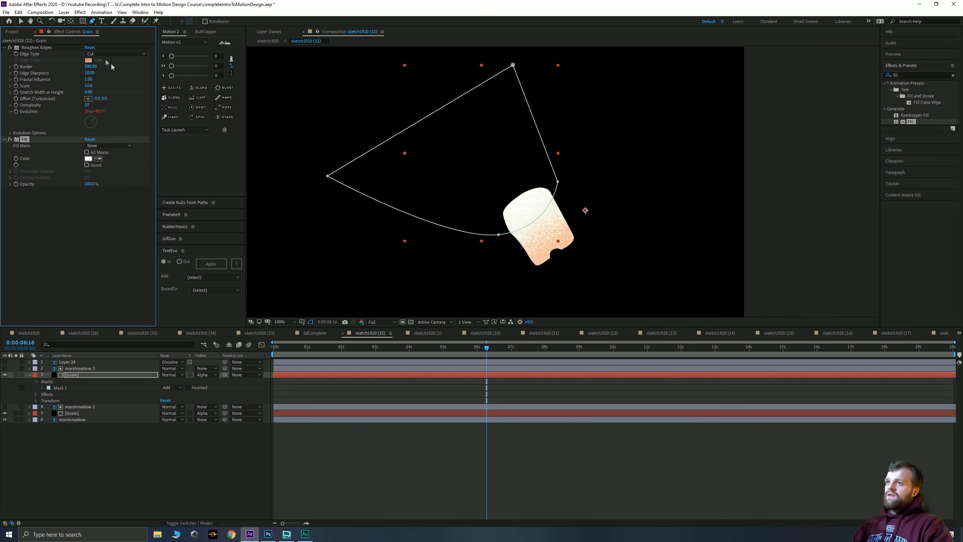
Nudge the lower Grain layer downward so its peach shading covers less of the marshmallow
{"action": "left_click", "coordinate": [20, 21]}
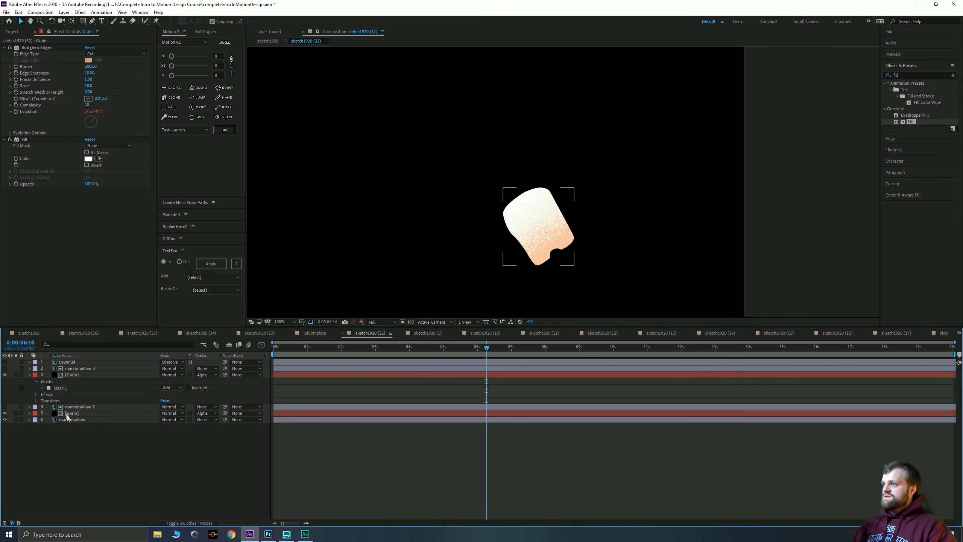
{"action": "left_click", "coordinate": [101, 413]}
{"action": "key", "text": "shift+Right"}
{"action": "key", "text": "shift+Down"}
{"action": "key", "text": "shift+Left"}
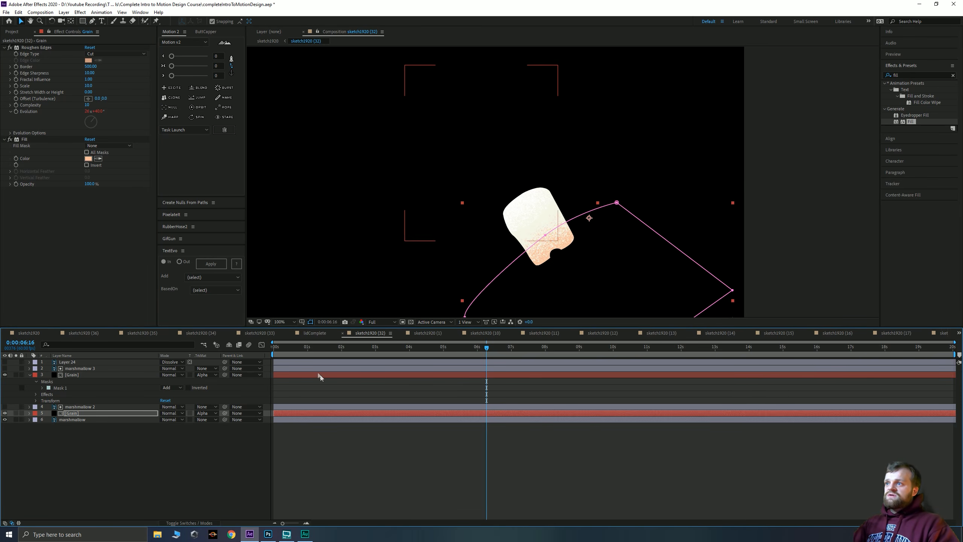
Scrub to 0:00:01:20 and return to the sketch1920 composition to check the marshmallow within the full illustration
{"action": "left_click_drag", "start_coordinate": [302, 347], "coordinate": [321, 355]}
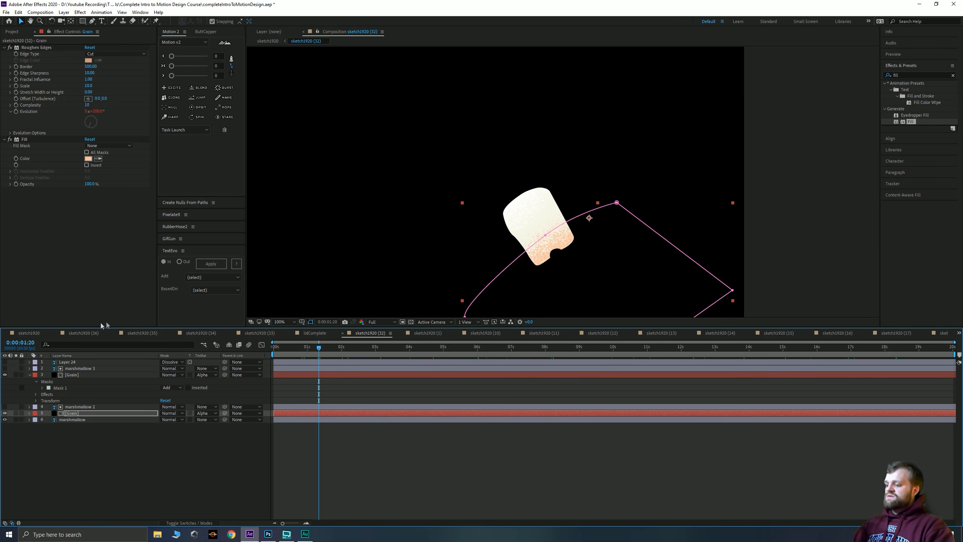
{"action": "key", "text": "Tab"}
{"action": "left_click", "coordinate": [336, 304]}
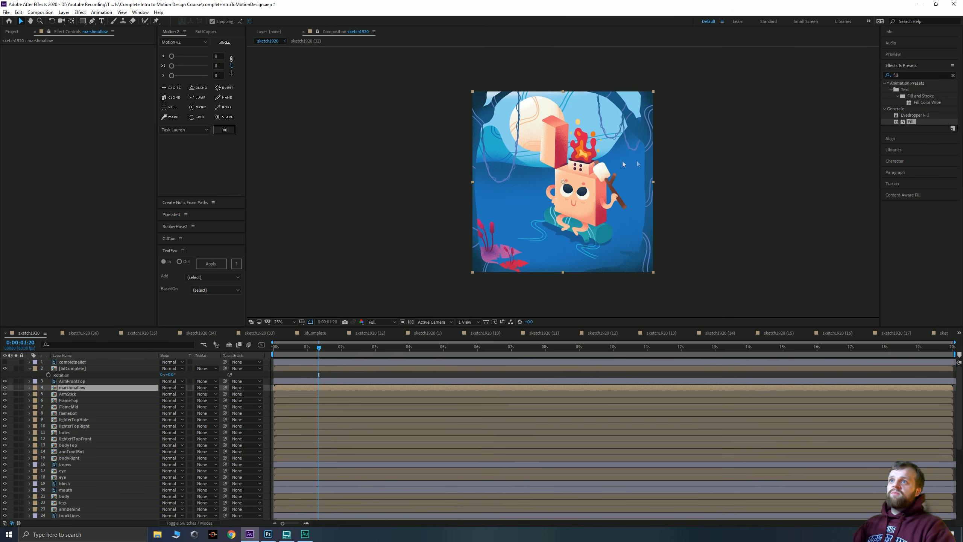
{"action": "left_click", "coordinate": [408, 214]}
{"action": "left_click", "coordinate": [632, 211]}
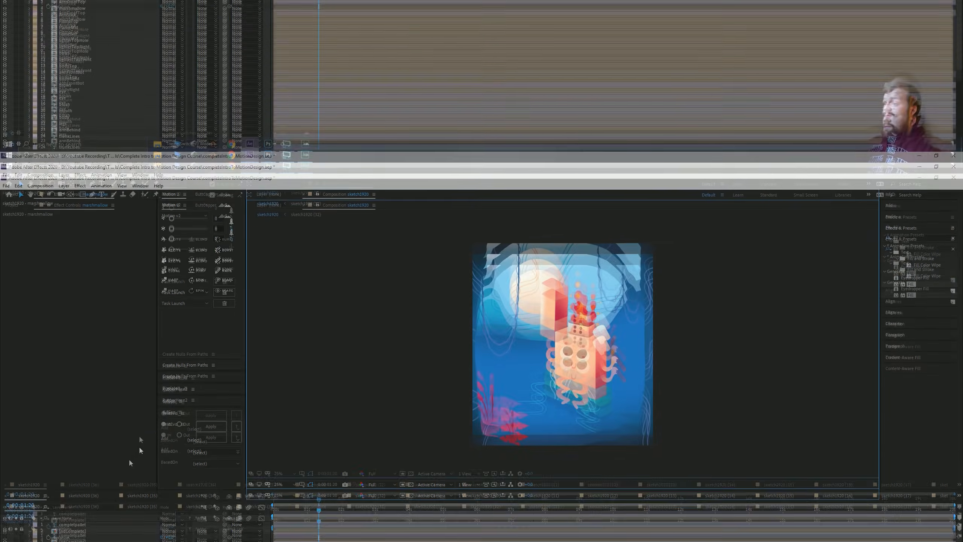
In the ArmStick composition, draw a closed four-point mask on the Grain layer around the stick above its lower end
{"action": "left_click", "coordinate": [55, 394]}
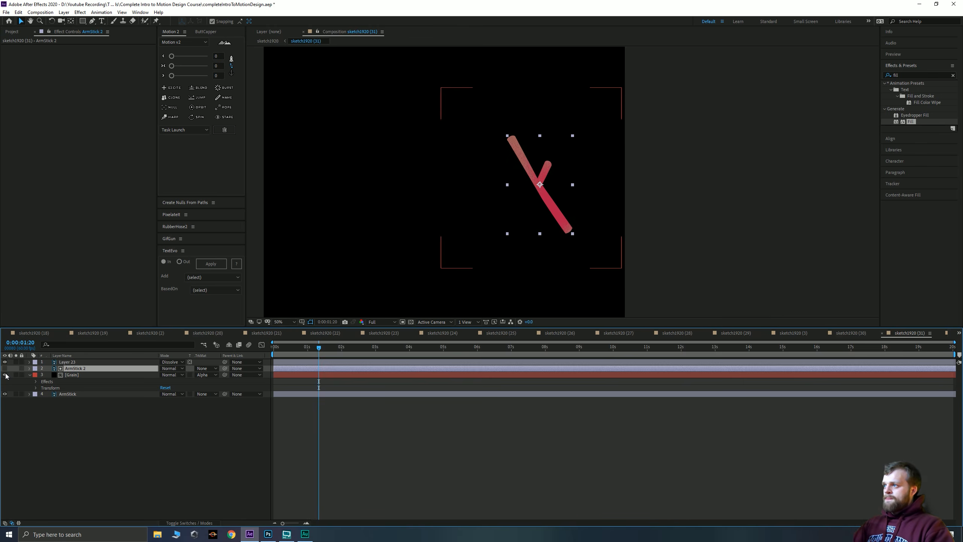
{"action": "scroll", "coordinate": [419, 195], "scroll_direction": "up", "scroll_amount": 4}
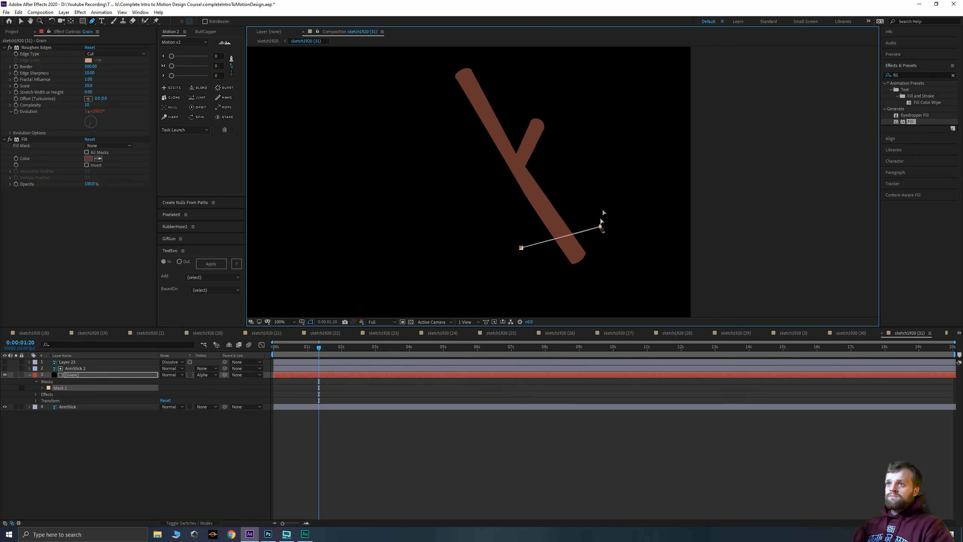
{"action": "left_click", "coordinate": [600, 226]}
{"action": "left_click", "coordinate": [567, 73]}
{"action": "left_click", "coordinate": [434, 128]}
{"action": "left_click", "coordinate": [521, 247]}
Sample the stick's upper end as the Grain layer's Fill color, and hide Layer 23
{"action": "left_click", "coordinate": [71, 375]}
{"action": "left_click", "coordinate": [98, 159]}
{"action": "left_click", "coordinate": [464, 75]}
{"action": "left_click", "coordinate": [5, 362]}
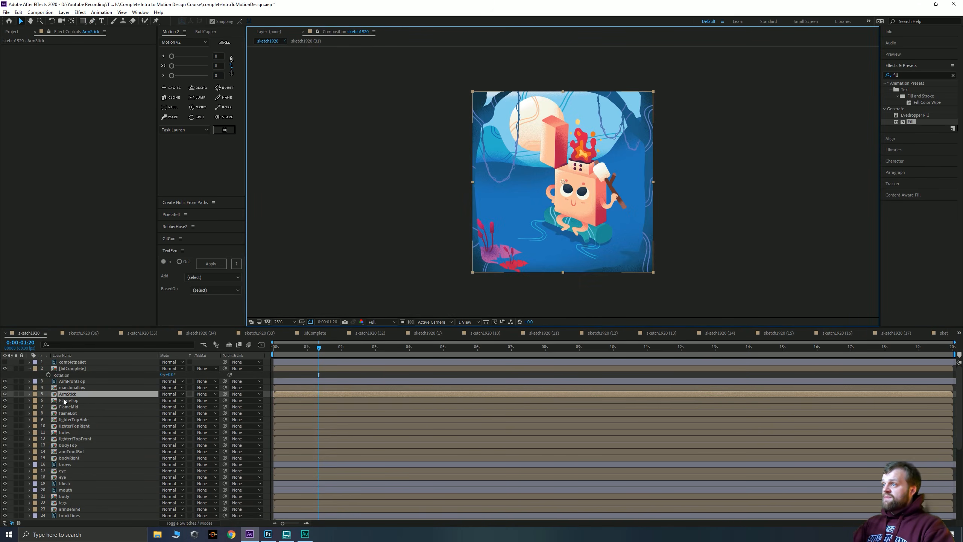
Hide the FlameTop, FlameMid and flameBot layers in the sketch1920 composition
{"action": "left_click", "coordinate": [65, 401]}
{"action": "left_click", "coordinate": [68, 412], "text": "shift"}
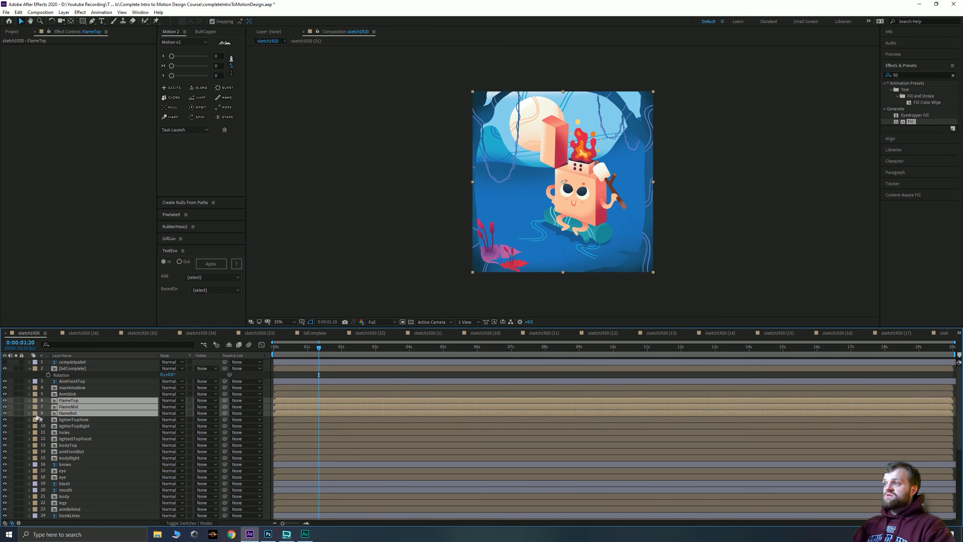
{"action": "left_click_drag", "start_coordinate": [4, 413], "coordinate": [6, 402]}
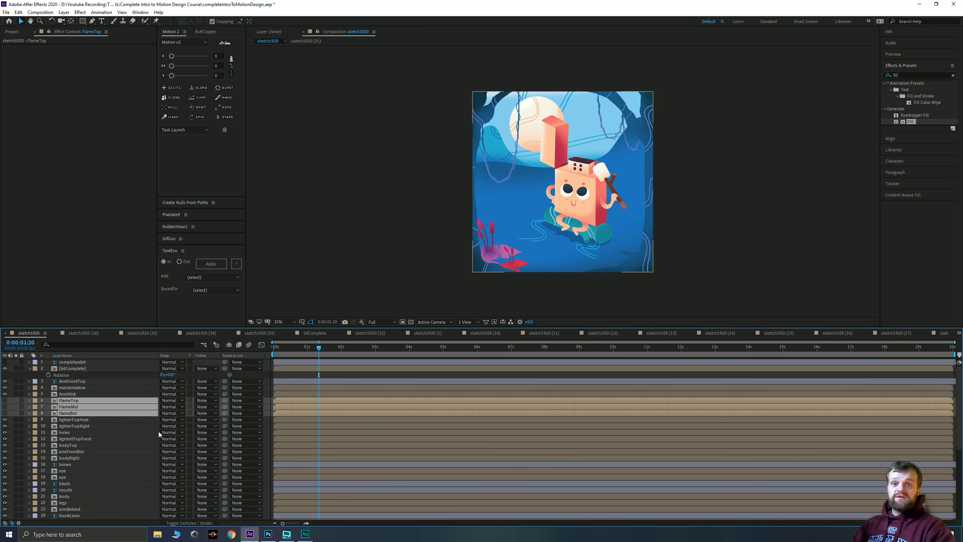
In the lighterTopHole composition, matte the Grain layer with a shape copy and draw a curved mask across the hole's lower side
{"action": "double_click", "coordinate": [60, 433]}
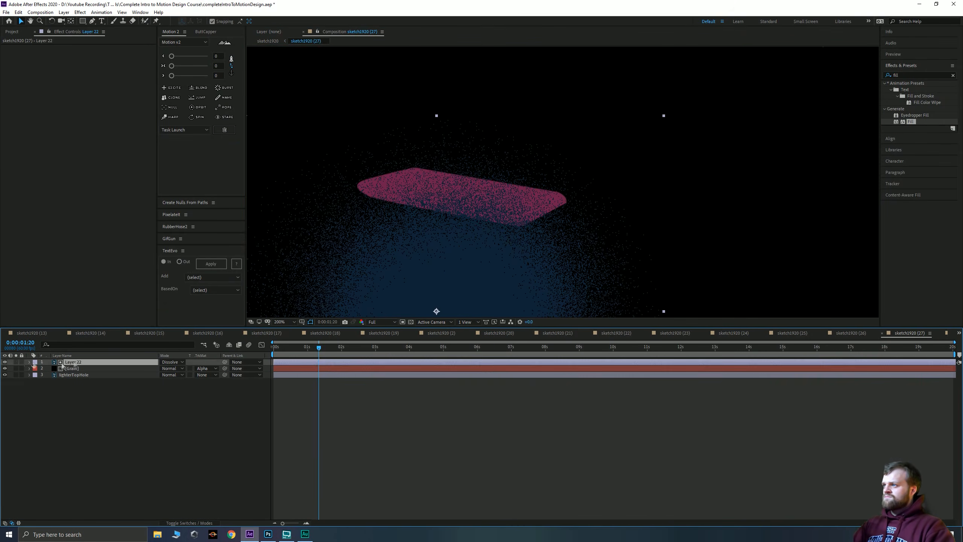
{"action": "left_click_drag", "start_coordinate": [73, 375], "coordinate": [71, 368]}
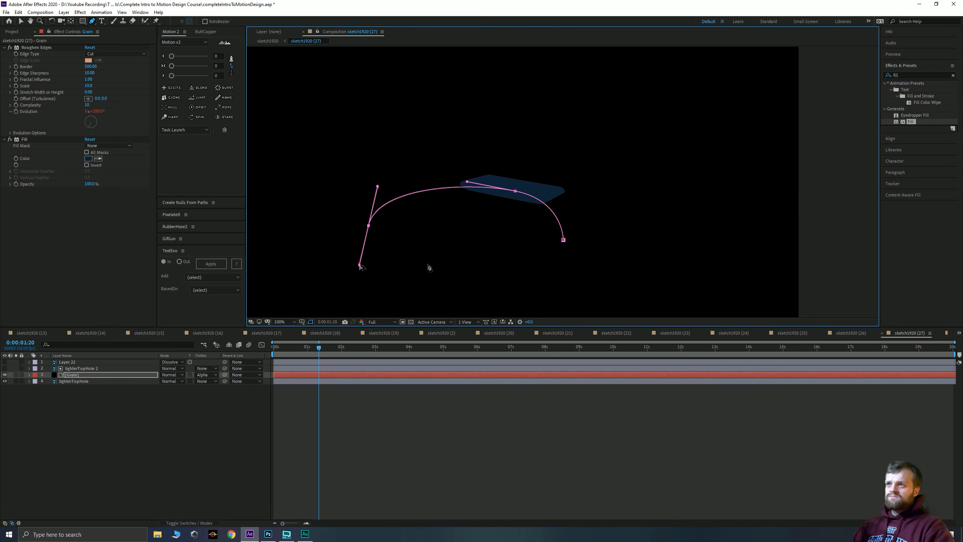
{"action": "left_click", "coordinate": [550, 300]}
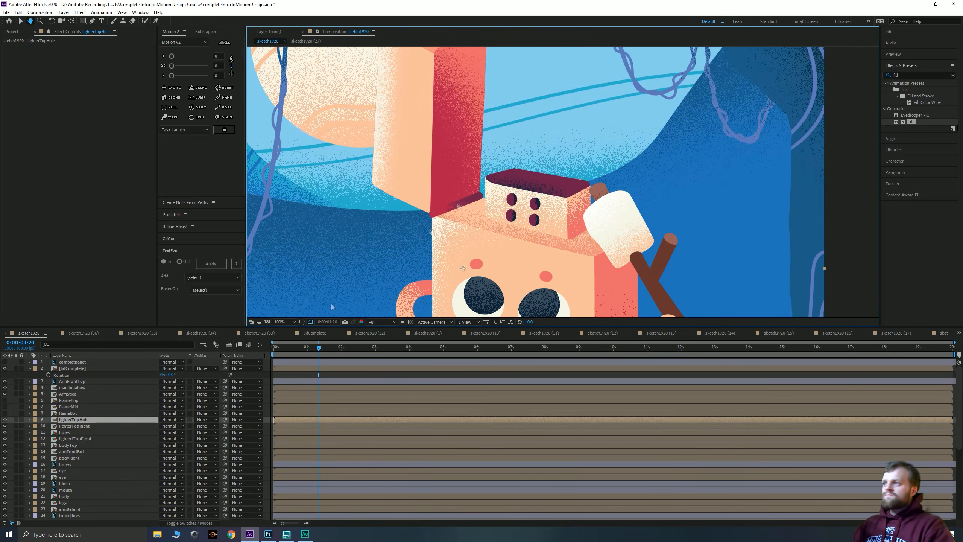
Open the lighterTopRight composition and duplicate its shape layer as the matte for the Grain layer
{"action": "double_click", "coordinate": [56, 426]}
{"action": "left_click", "coordinate": [523, 218]}
{"action": "left_click", "coordinate": [74, 375]}
{"action": "key", "text": "ctrl+d"}
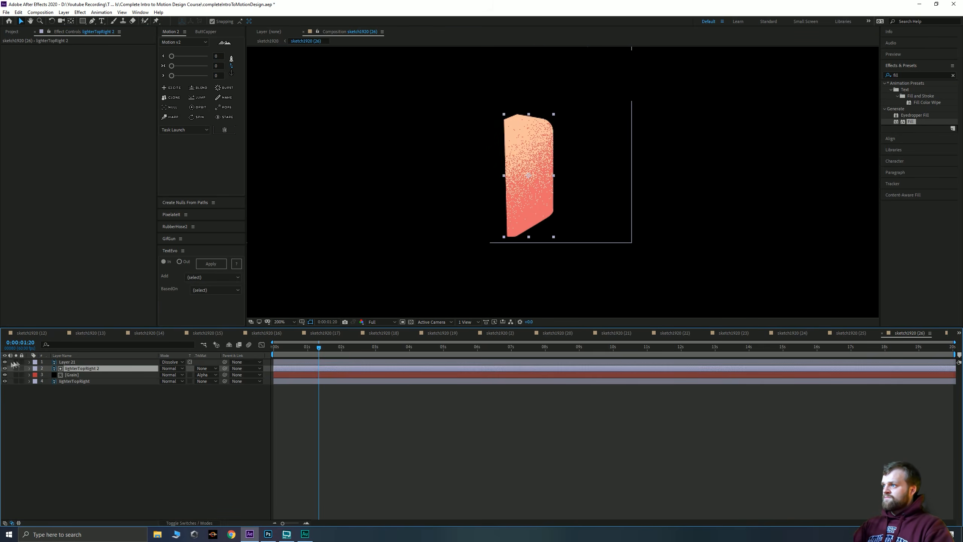
Try masking the Grain layer with a closed curved shape covering the lighterTopRight panel's lower part
{"action": "left_click", "coordinate": [71, 375]}
{"action": "key", "text": "g"}
{"action": "left_click", "coordinate": [503, 288]}
{"action": "left_click", "coordinate": [644, 281]}
{"action": "left_click", "coordinate": [569, 188]}
{"action": "left_click", "coordinate": [29, 375]}
{"action": "left_click", "coordinate": [36, 381]}
{"action": "left_click", "coordinate": [42, 388]}
Hide Layer 21 and set the Grain layer's Fill color to the peach sampled from the panel's upper end
{"action": "left_click", "coordinate": [76, 369]}
{"action": "left_click", "coordinate": [71, 375]}
{"action": "left_click", "coordinate": [5, 362]}
{"action": "left_click", "coordinate": [98, 158]}
{"action": "left_click", "coordinate": [542, 155]}
Replace the Grain layer's Mask 1 with a new closed mask covering the lighterTopRight panel's upper part
{"action": "left_click", "coordinate": [61, 388]}
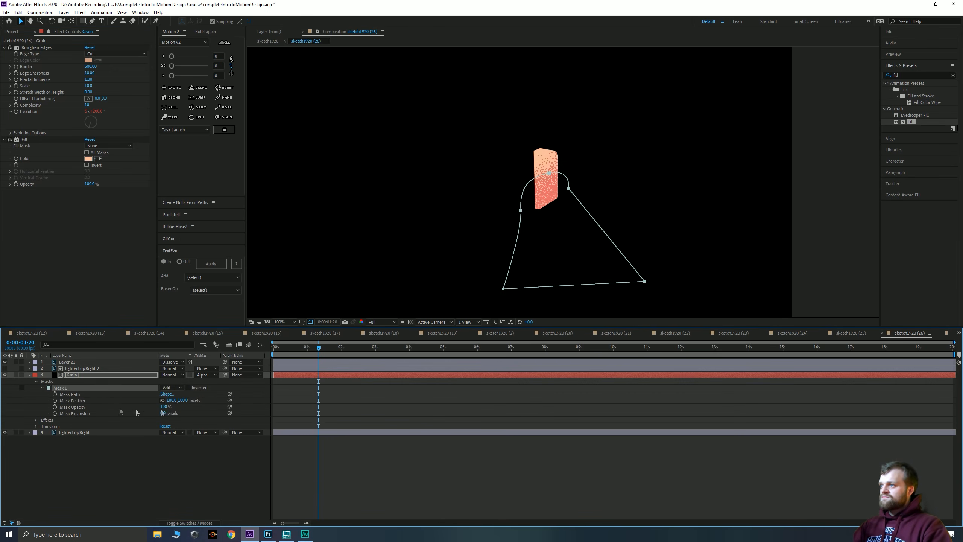
{"action": "key", "text": "Delete"}
{"action": "key", "text": "g"}
{"action": "left_click", "coordinate": [562, 187]}
{"action": "left_click", "coordinate": [493, 192]}
{"action": "left_click_drag", "start_coordinate": [489, 78], "coordinate": [570, 70]}
{"action": "left_click", "coordinate": [601, 68]}
Set the feather of the new Grain mask to 100 pixels
{"action": "left_click", "coordinate": [110, 375]}
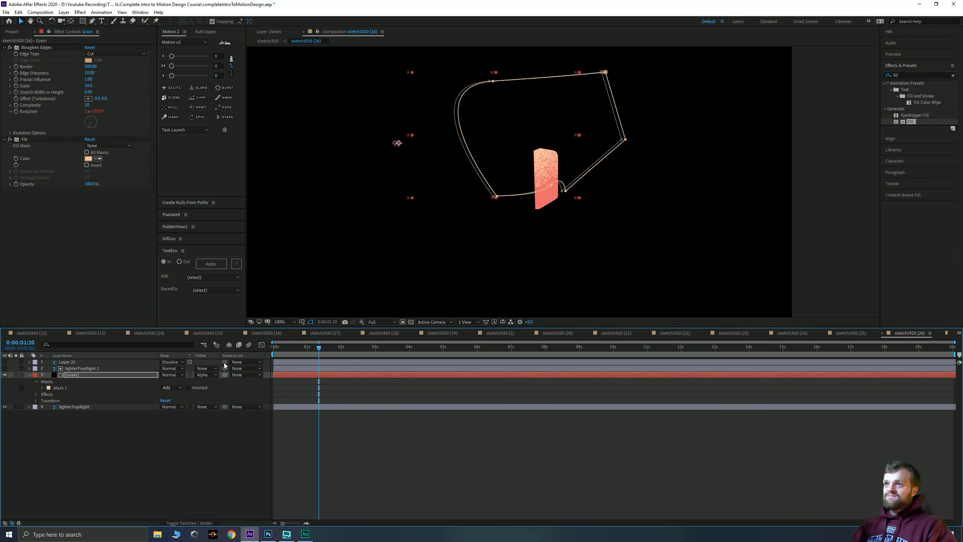
{"action": "left_click", "coordinate": [42, 388]}
{"action": "left_click", "coordinate": [172, 400]}
{"action": "type", "text": "100"}
{"action": "key", "text": "Return"}
Open the lighter top's front-face composition and place a copy of its shape layer above Grain as the matte
{"action": "left_click", "coordinate": [295, 303]}
{"action": "key", "text": "Tab"}
{"action": "left_click", "coordinate": [129, 338]}
{"action": "double_click", "coordinate": [63, 437]}
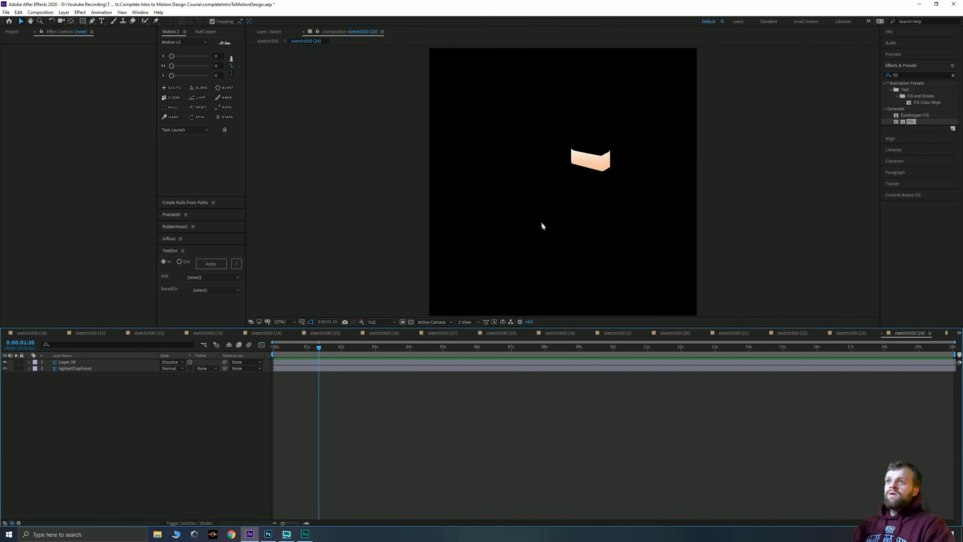
{"action": "left_click", "coordinate": [73, 374]}
{"action": "left_click_drag", "start_coordinate": [73, 375], "coordinate": [73, 366]}
{"action": "left_click", "coordinate": [72, 375]}
Draw a closed mask on the Grain layer along the front face's upper edge, following its corner and extending above the shape
{"action": "key", "text": "g"}
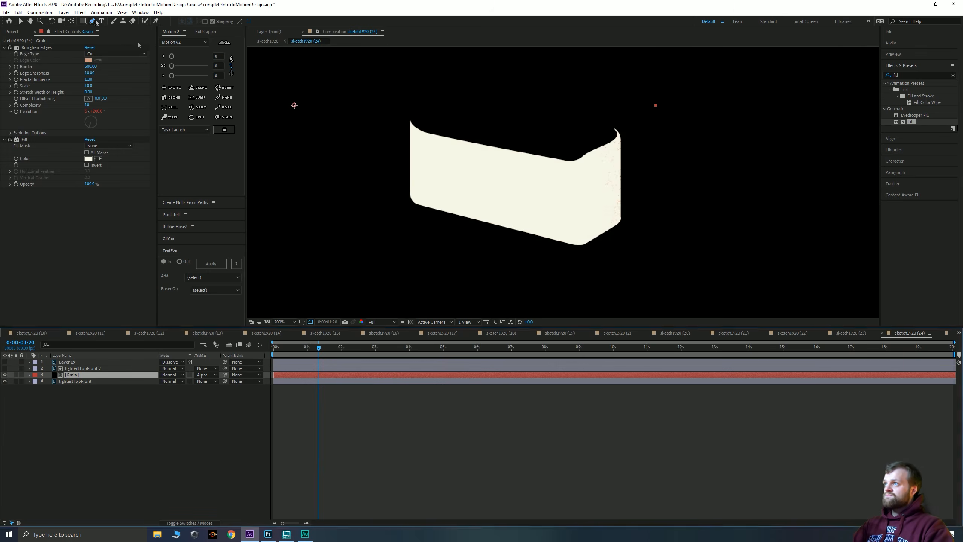
{"action": "scroll", "coordinate": [563, 182], "scroll_direction": "down", "scroll_amount": 1}
{"action": "left_click", "coordinate": [433, 149]}
{"action": "left_click_drag", "start_coordinate": [549, 180], "coordinate": [562, 183]}
{"action": "left_click_drag", "start_coordinate": [585, 176], "coordinate": [596, 169]}
{"action": "left_click", "coordinate": [623, 158]}
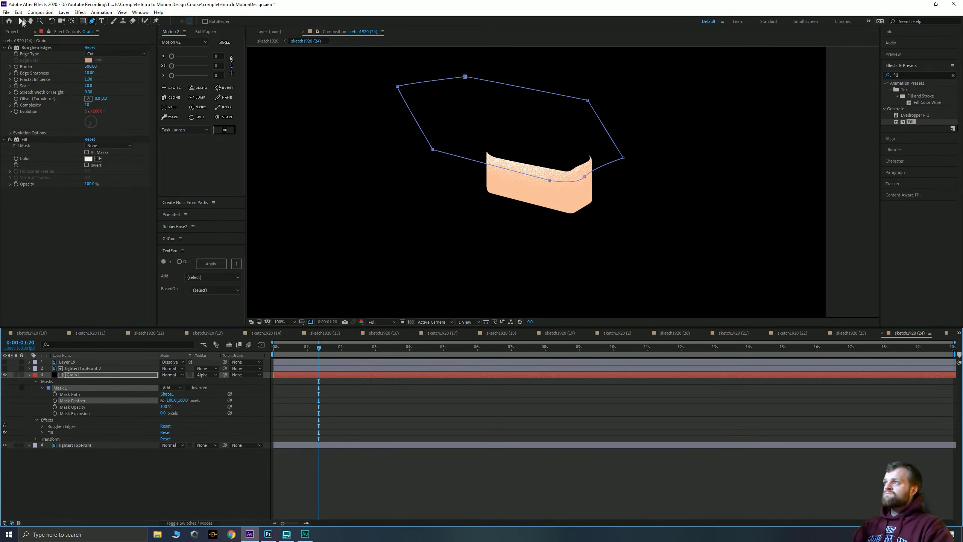
{"action": "key", "text": "v"}
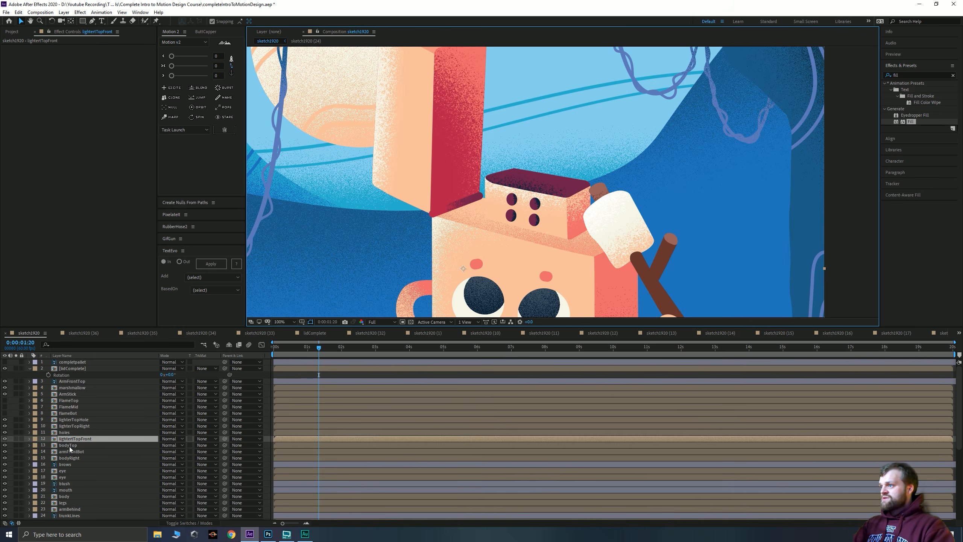
Pre-compose the lighter top's hole, right, holes and front layers into a new composition named lighterTop
{"action": "left_click", "coordinate": [5, 425]}
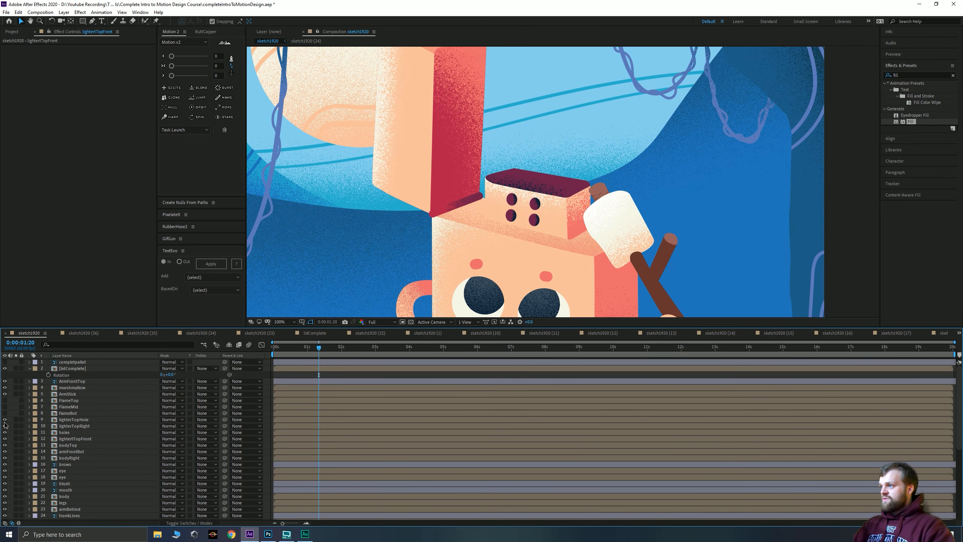
{"action": "left_click_drag", "start_coordinate": [5, 438], "coordinate": [4, 419]}
{"action": "left_click", "coordinate": [63, 419]}
{"action": "left_click", "coordinate": [69, 439], "text": "shift"}
{"action": "right_click", "coordinate": [66, 423]}
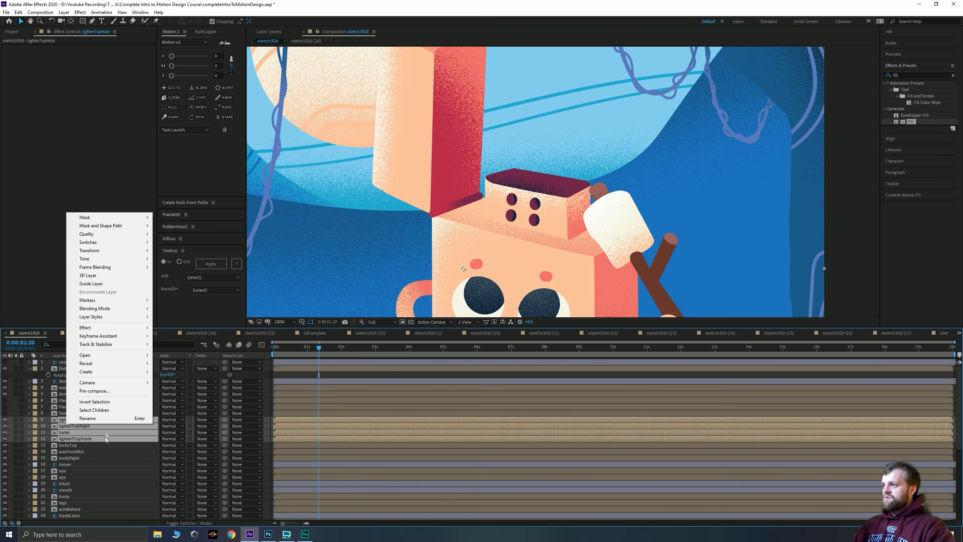
{"action": "left_click", "coordinate": [98, 392]}
{"action": "type", "text": "lighterTop"}
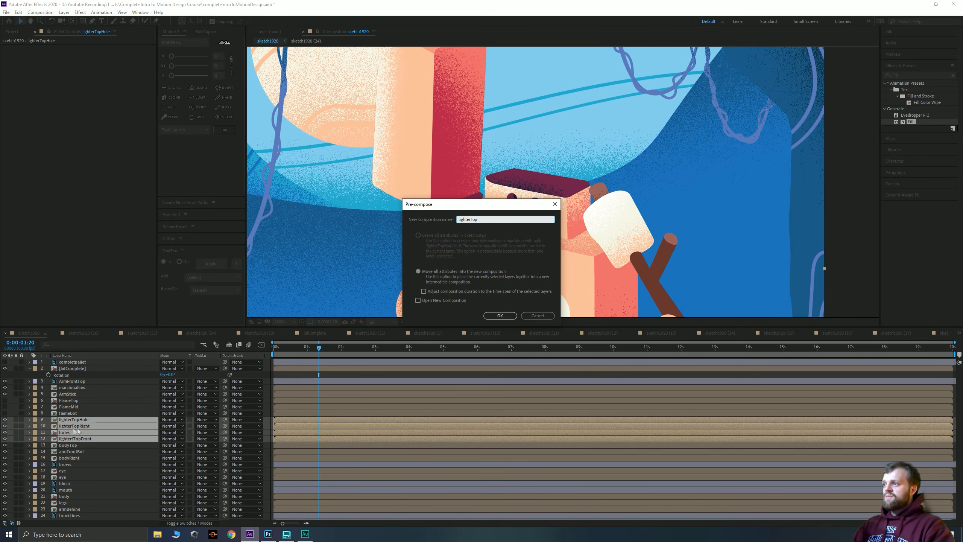
{"action": "key", "text": "Return"}
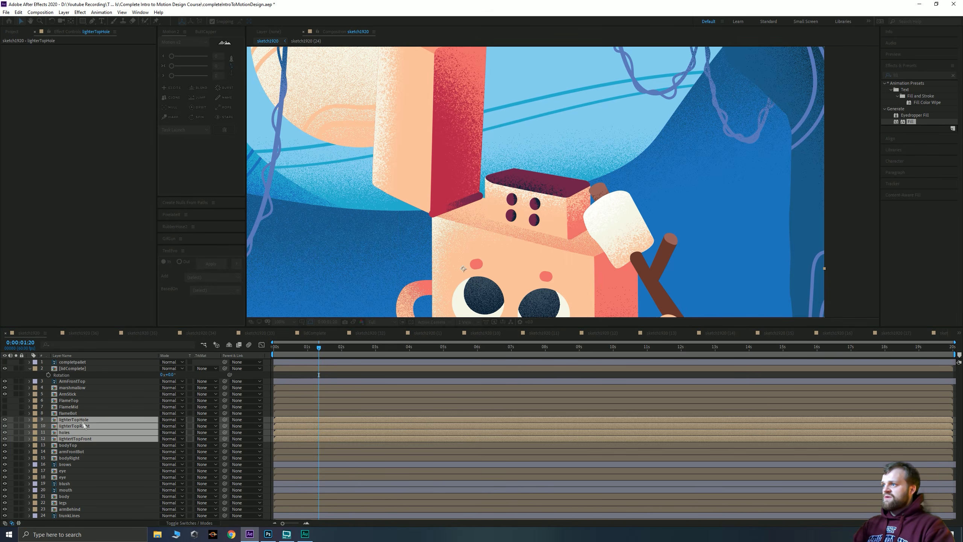
Draw a closed six-point mask on the lighterTop layer, loosely enclosing the whole lighter top with its holes
{"action": "left_click", "coordinate": [93, 20]}
{"action": "left_click", "coordinate": [518, 162]}
{"action": "left_click", "coordinate": [476, 170]}
{"action": "left_click", "coordinate": [475, 223]}
{"action": "left_click", "coordinate": [565, 244]}
{"action": "left_click", "coordinate": [597, 229]}
{"action": "left_click", "coordinate": [598, 177]}
{"action": "left_click", "coordinate": [518, 161]}
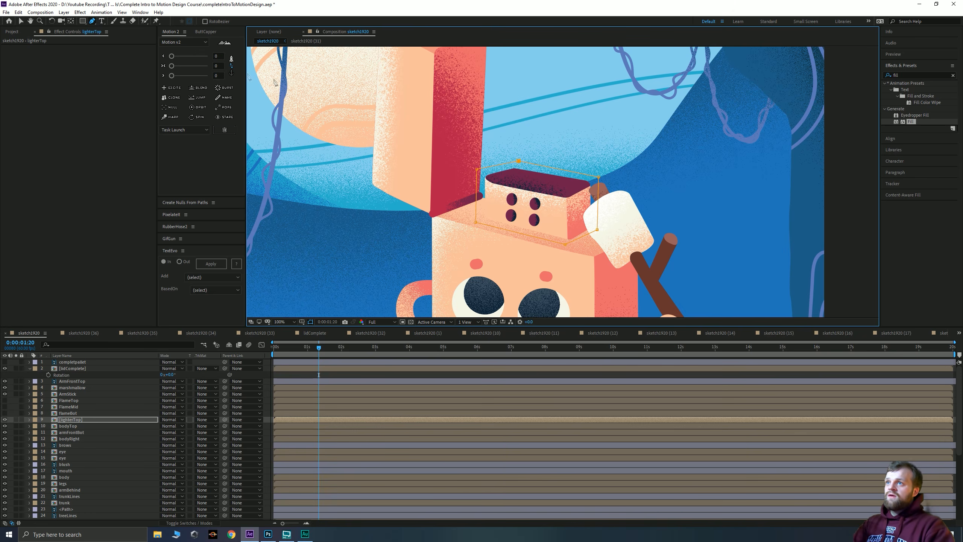
{"action": "left_click", "coordinate": [21, 21]}
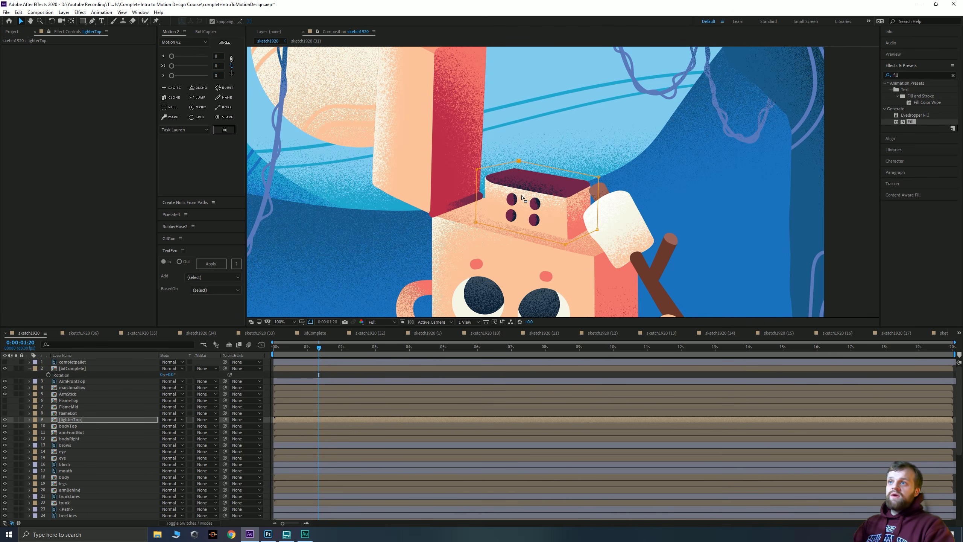
In the body top's composition, place a copy of the bodyTop layer above Grain as its alpha matte
{"action": "scroll", "coordinate": [524, 198], "scroll_direction": "down", "scroll_amount": 4}
{"action": "scroll", "coordinate": [543, 226], "scroll_direction": "up", "scroll_amount": 2}
{"action": "left_click_drag", "start_coordinate": [538, 268], "coordinate": [542, 215]}
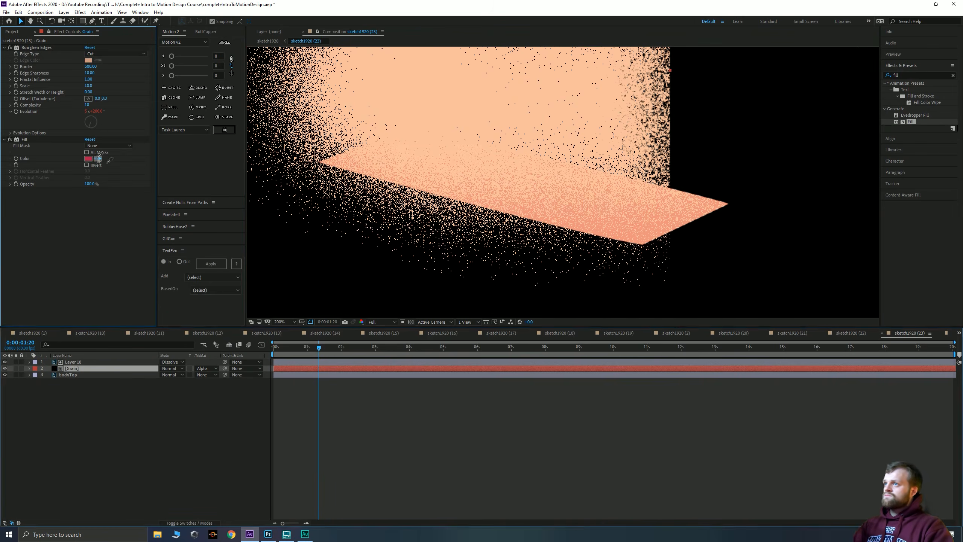
{"action": "left_click_drag", "start_coordinate": [70, 375], "coordinate": [72, 369]}
Draw a closed, curved mask on the Grain layer over the body top's upper part, extending above the shape, with a 300-pixel feather
{"action": "left_click", "coordinate": [72, 374]}
{"action": "left_click", "coordinate": [657, 184]}
{"action": "left_click_drag", "start_coordinate": [473, 172], "coordinate": [410, 175]}
{"action": "left_click", "coordinate": [362, 207]}
{"action": "left_click", "coordinate": [328, 61]}
{"action": "left_click_drag", "start_coordinate": [674, 67], "coordinate": [666, 110]}
{"action": "left_click", "coordinate": [30, 375]}
{"action": "left_click", "coordinate": [36, 381]}
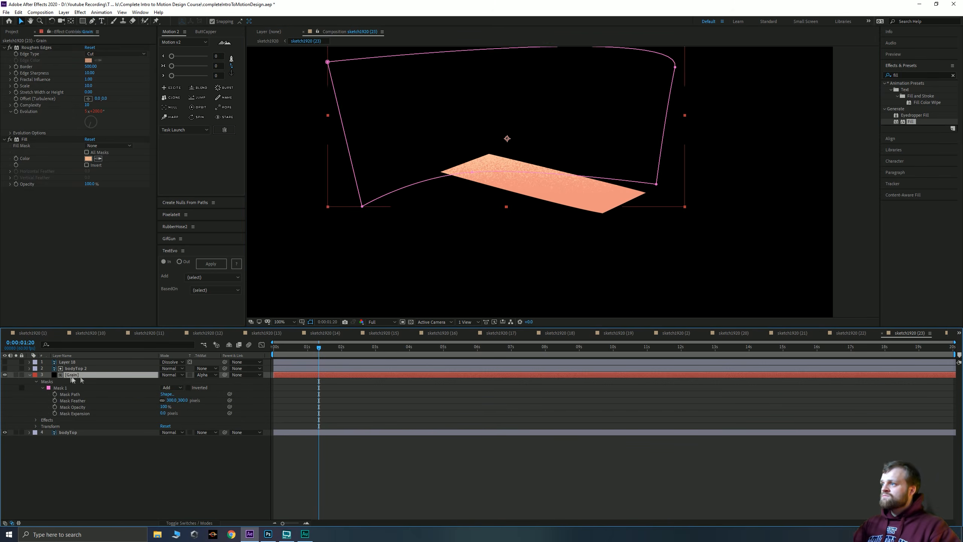
{"action": "key", "text": "Tab"}
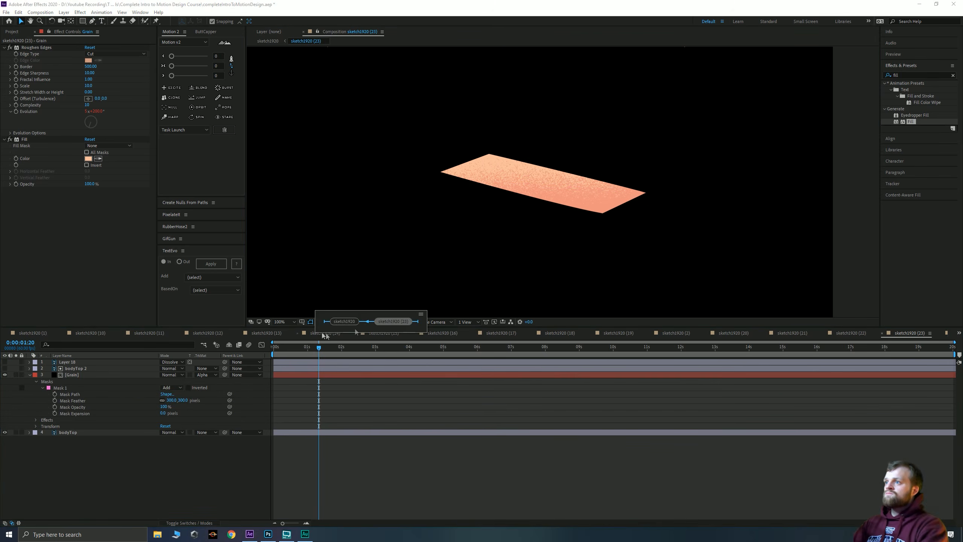
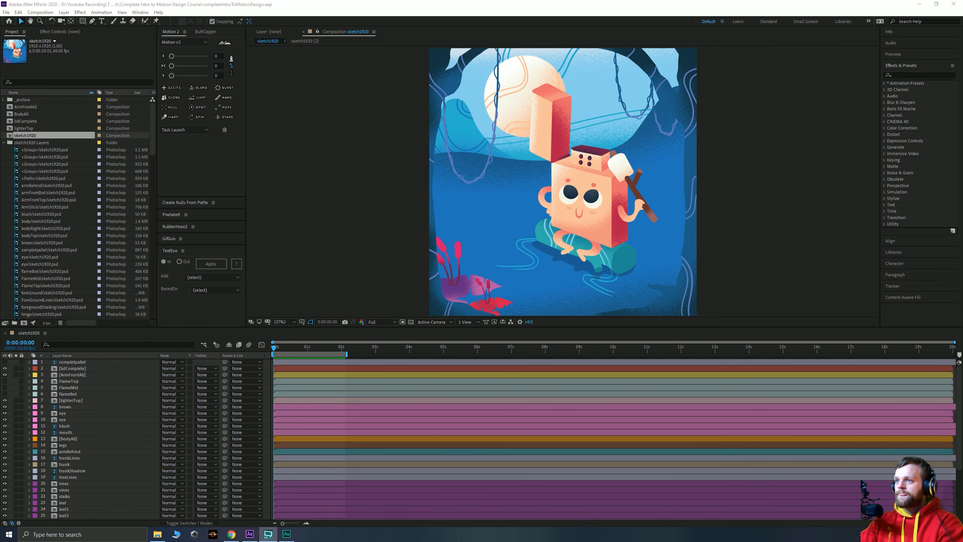
Play back the main composition and examine the animated grain up close on the character's face and body
{"action": "key", "text": "space"}
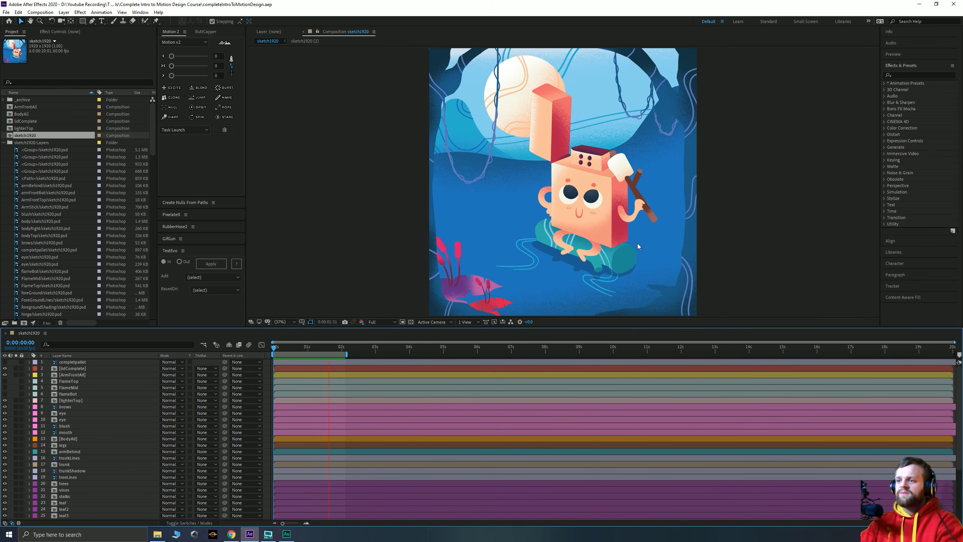
{"action": "scroll", "coordinate": [509, 235], "scroll_direction": "up", "scroll_amount": 5}
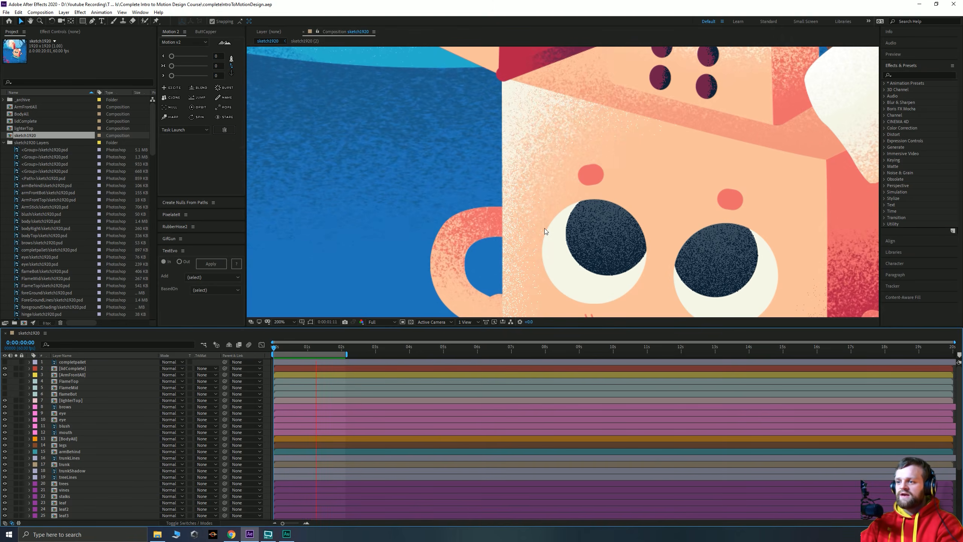
{"action": "scroll", "coordinate": [590, 129], "scroll_direction": "down", "scroll_amount": 2}
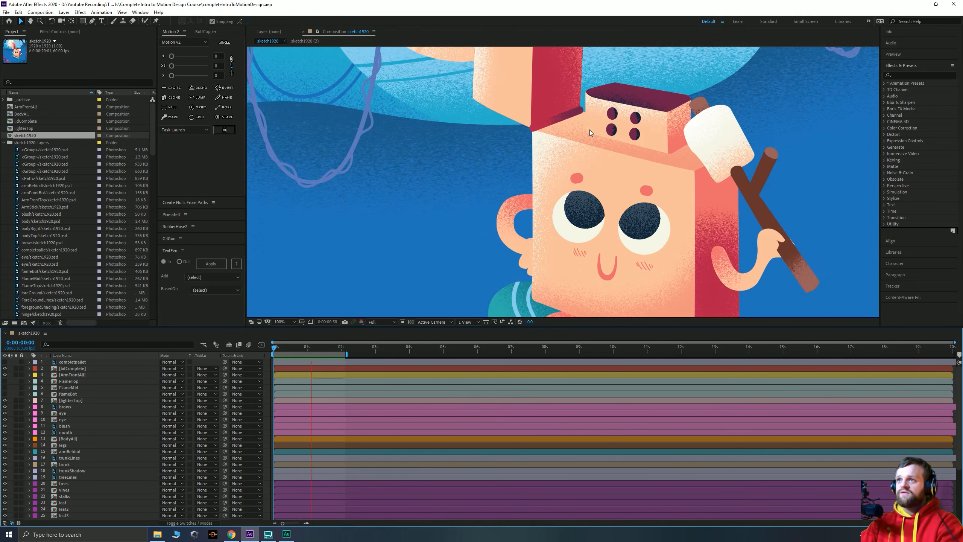
{"action": "scroll", "coordinate": [569, 198], "scroll_direction": "up", "scroll_amount": 2}
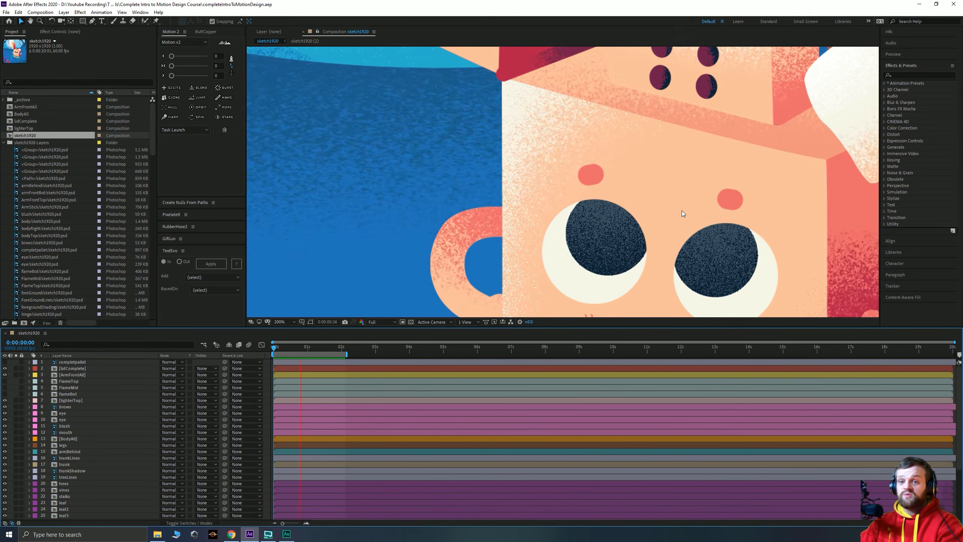
{"action": "scroll", "coordinate": [602, 120], "scroll_direction": "down", "scroll_amount": 2}
{"action": "scroll", "coordinate": [603, 120], "scroll_direction": "down", "scroll_amount": 4}
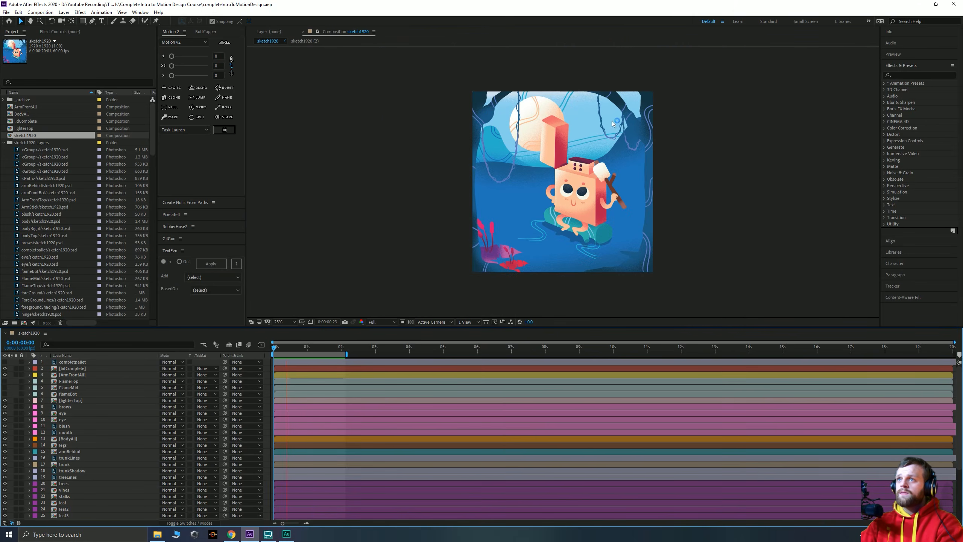
{"action": "left_click", "coordinate": [283, 325]}
{"action": "left_click", "coordinate": [288, 451]}
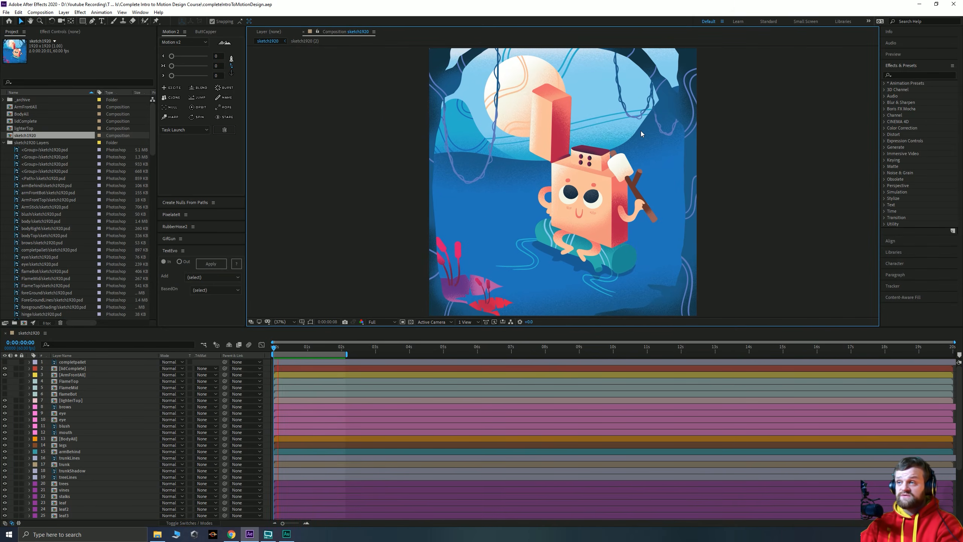
Extend the work area to the end of the composition and return the playhead to the first frame
{"action": "left_click", "coordinate": [310, 348]}
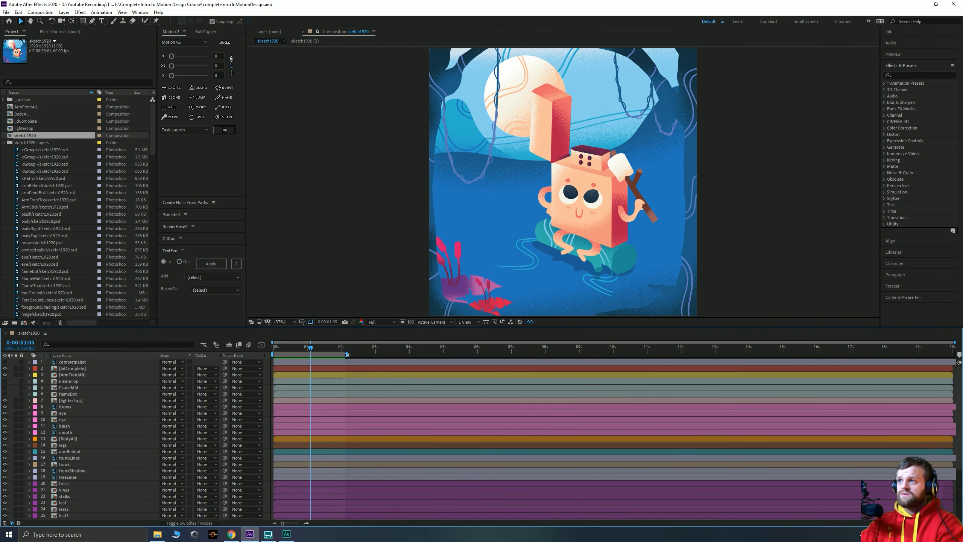
{"action": "left_click_drag", "start_coordinate": [383, 357], "coordinate": [954, 354]}
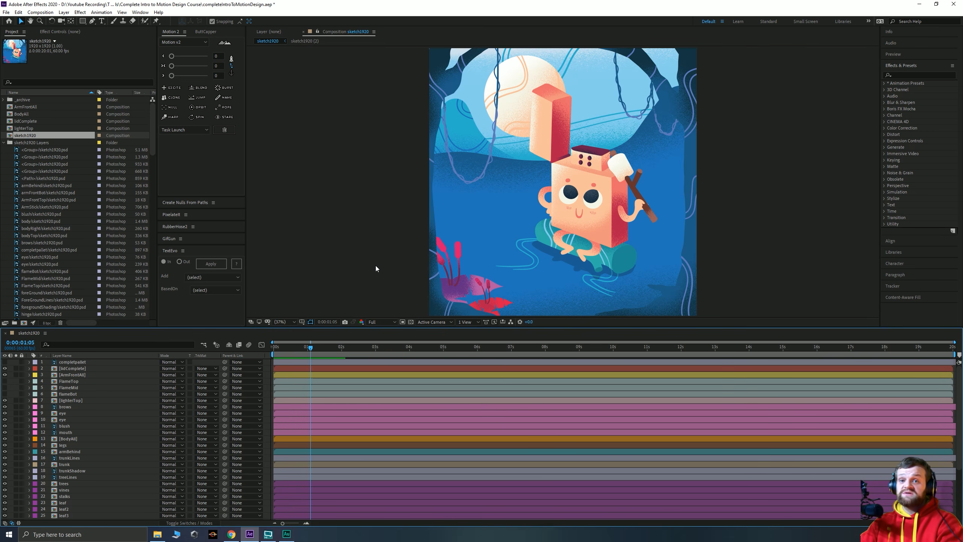
{"action": "left_click", "coordinate": [341, 348]}
{"action": "left_click_drag", "start_coordinate": [293, 349], "coordinate": [267, 348]}
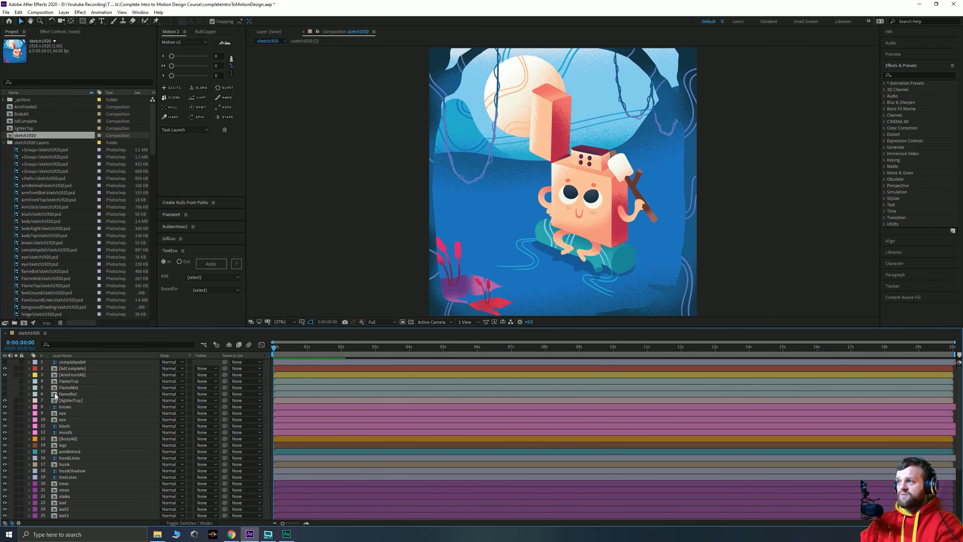
Hide the character, trunk and treeLines layers, leaving only the background layers from trees down to sky visible
{"action": "left_click", "coordinate": [4, 375]}
{"action": "left_click_drag", "start_coordinate": [5, 369], "coordinate": [5, 373]}
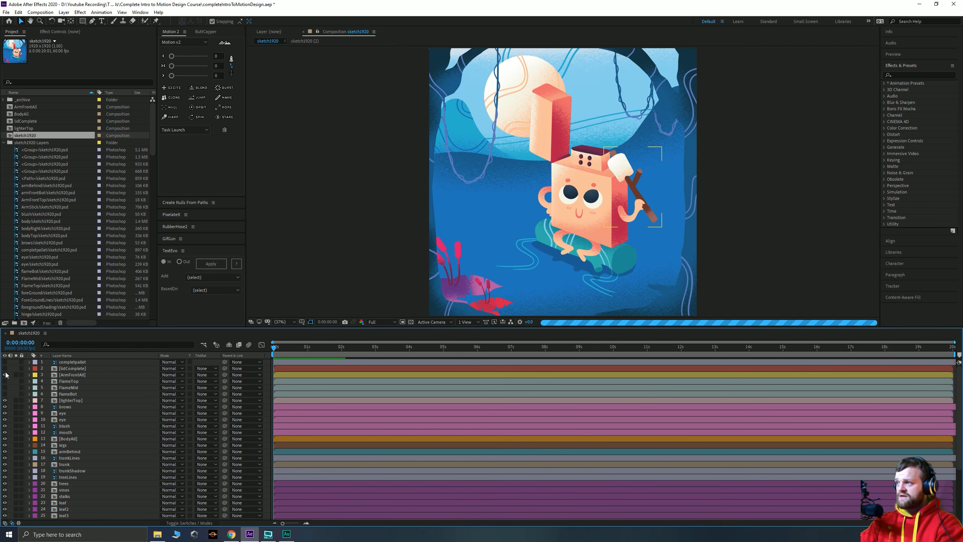
{"action": "left_click", "coordinate": [4, 401]}
{"action": "left_click_drag", "start_coordinate": [5, 406], "coordinate": [5, 517]}
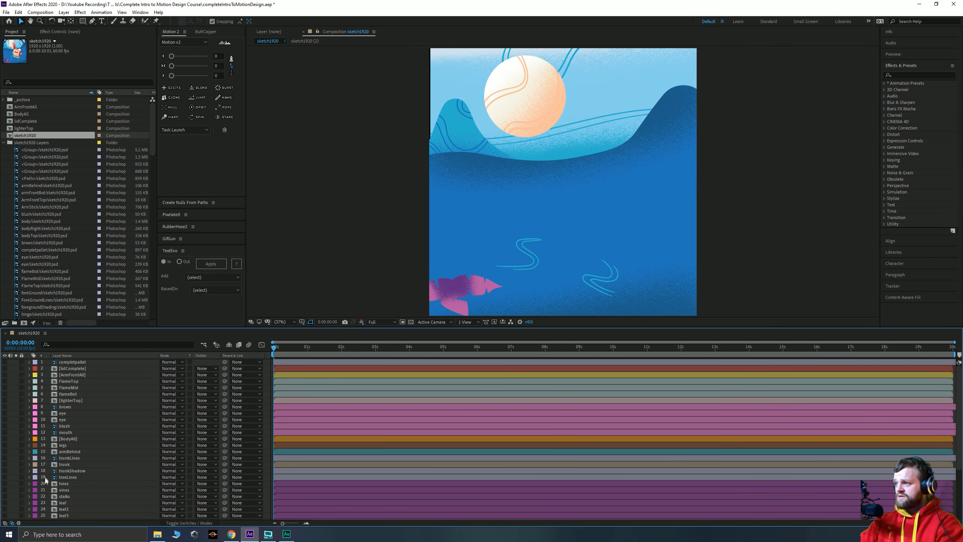
{"action": "scroll", "coordinate": [45, 479], "scroll_direction": "down", "scroll_amount": 4}
{"action": "left_click_drag", "start_coordinate": [5, 448], "coordinate": [3, 415]}
{"action": "left_click", "coordinate": [4, 407]}
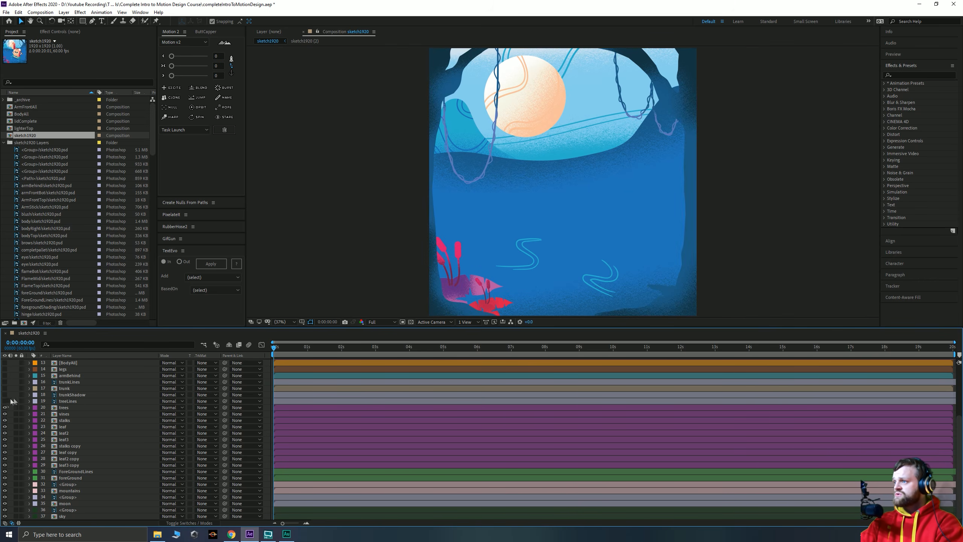
Inspect the trunk layer's outline and toggle the ForeGroundLines layer's visibility to identify its artwork
{"action": "left_click", "coordinate": [63, 389]}
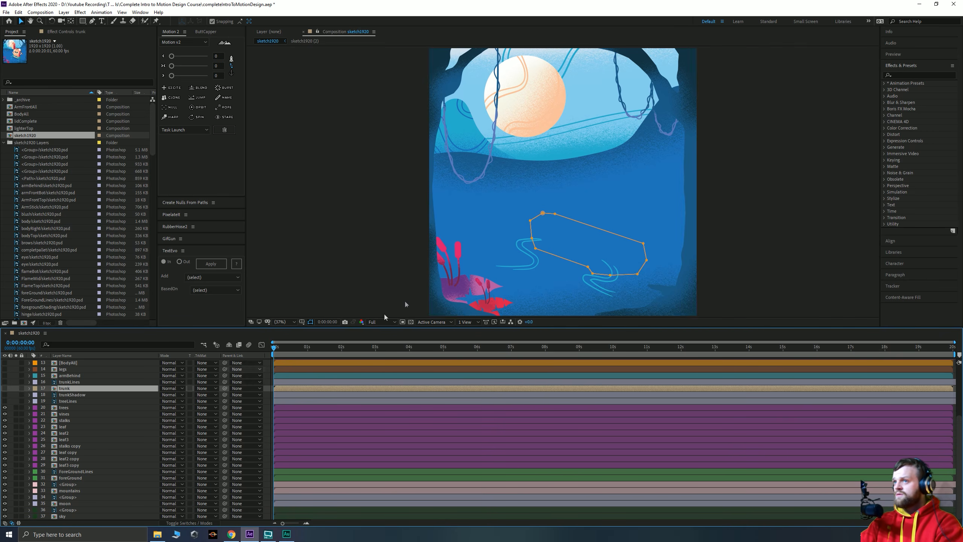
{"action": "left_click", "coordinate": [370, 264]}
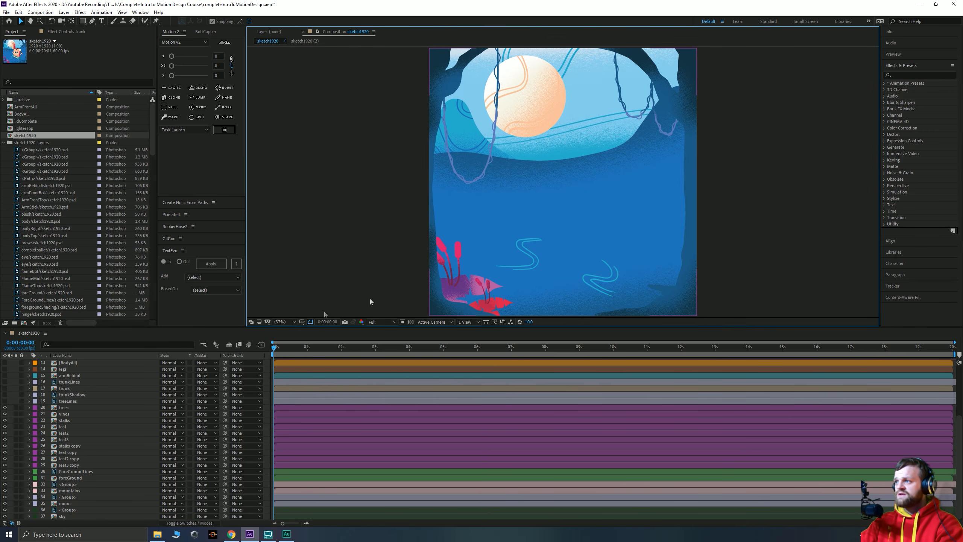
{"action": "scroll", "coordinate": [71, 431], "scroll_direction": "up", "scroll_amount": 6}
{"action": "scroll", "coordinate": [70, 433], "scroll_direction": "down", "scroll_amount": 6}
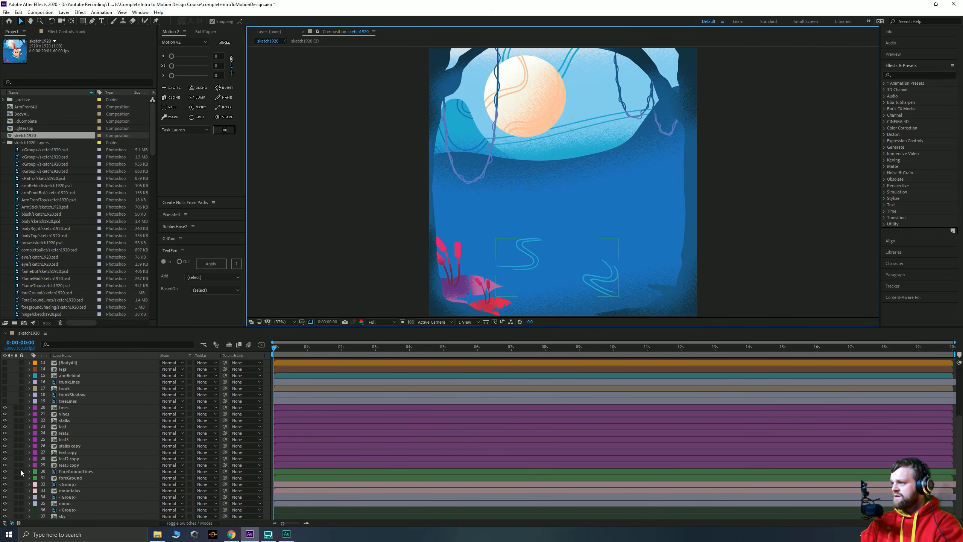
{"action": "left_click", "coordinate": [5, 471]}
{"action": "left_click", "coordinate": [5, 471]}
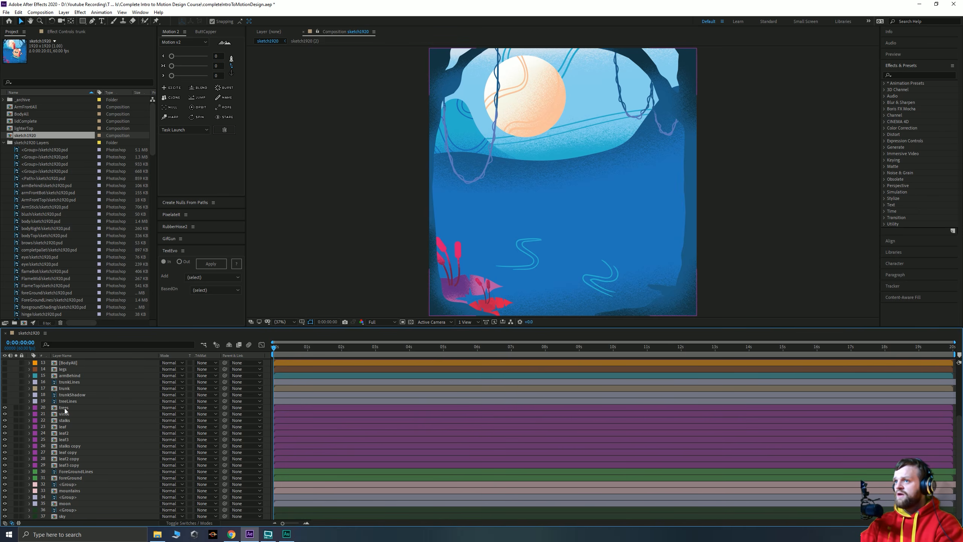
Show the treeLines layer and pre-compose all layers from treeLines down to sky into a new composition named BG
{"action": "left_click", "coordinate": [5, 401]}
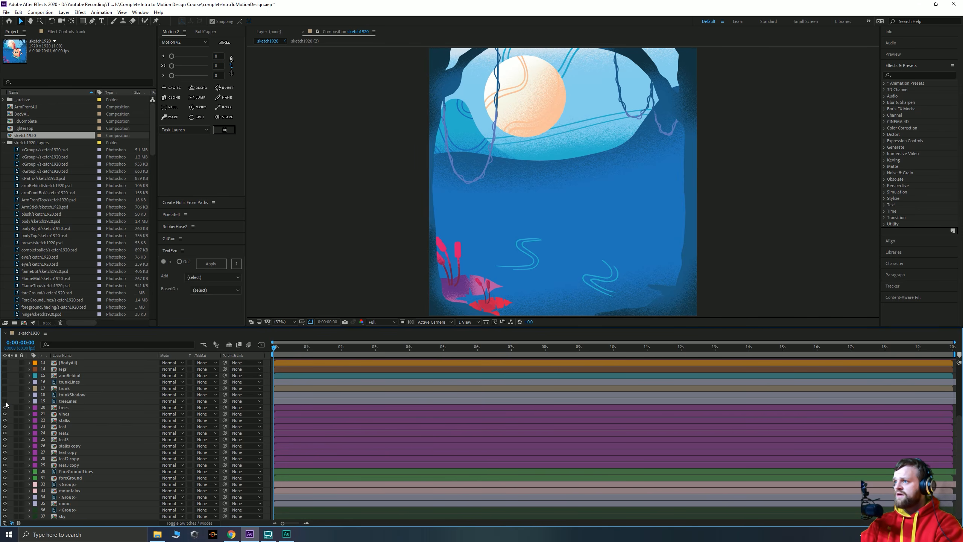
{"action": "left_click", "coordinate": [66, 402]}
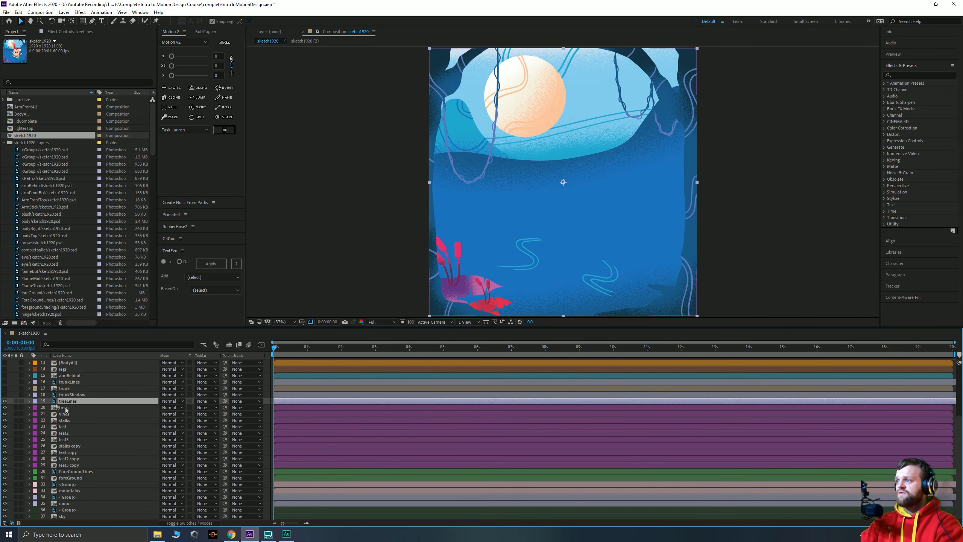
{"action": "left_click", "coordinate": [72, 516], "text": "shift"}
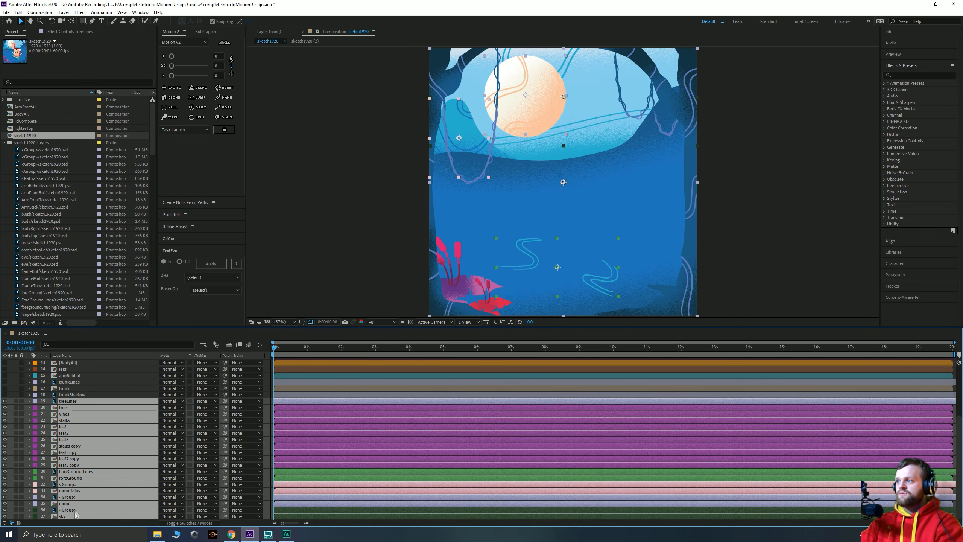
{"action": "right_click", "coordinate": [72, 431]}
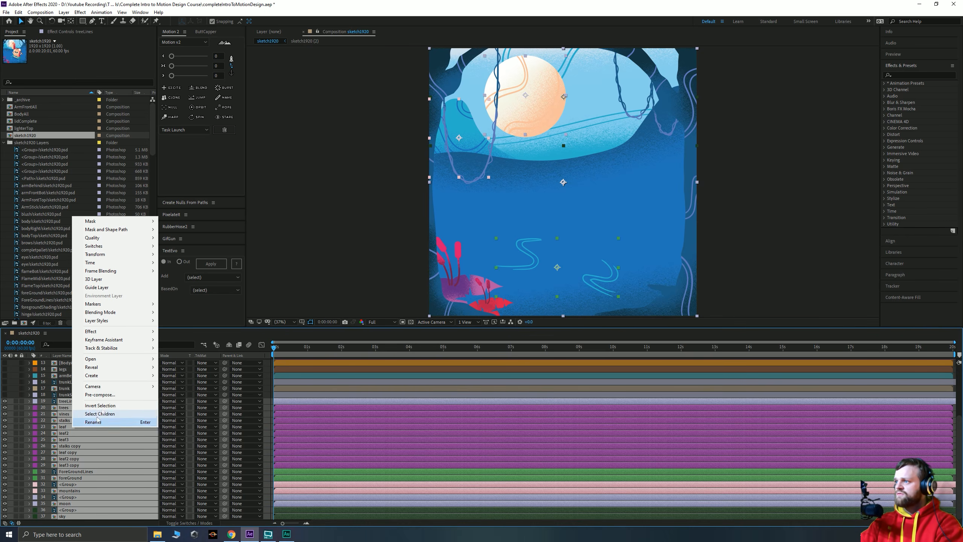
{"action": "left_click", "coordinate": [100, 395]}
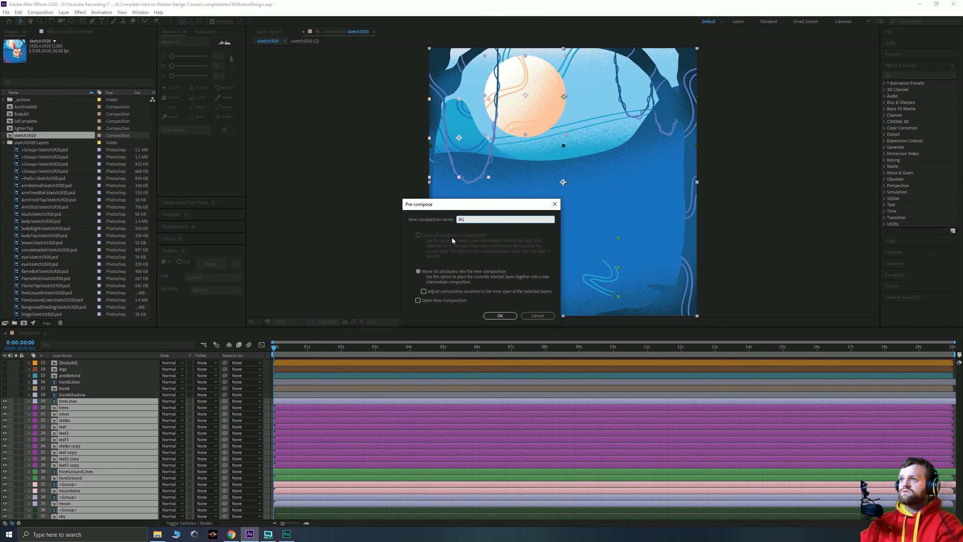
{"action": "key", "text": "Return"}
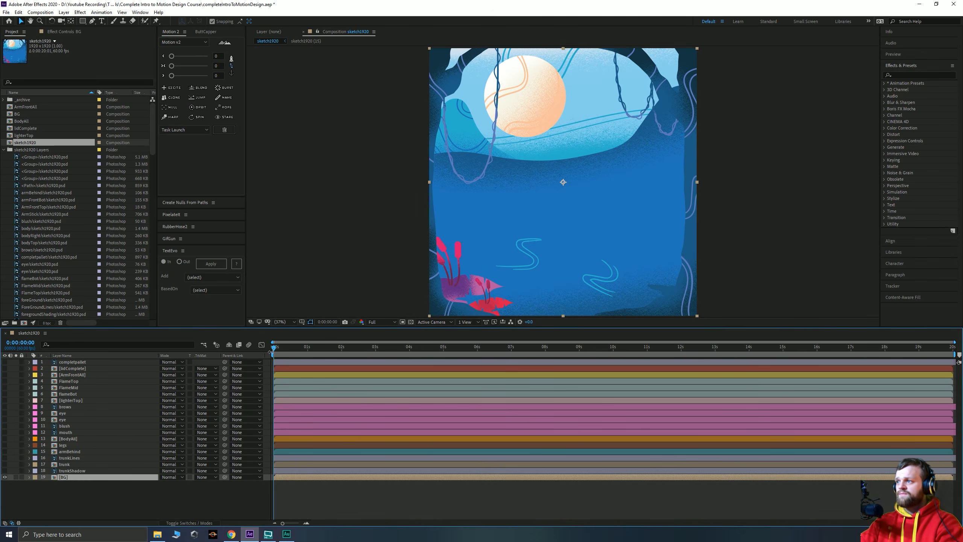
Open the BG composition and toggle the treeLines layer's visibility to identify its line artwork
{"action": "double_click", "coordinate": [55, 478]}
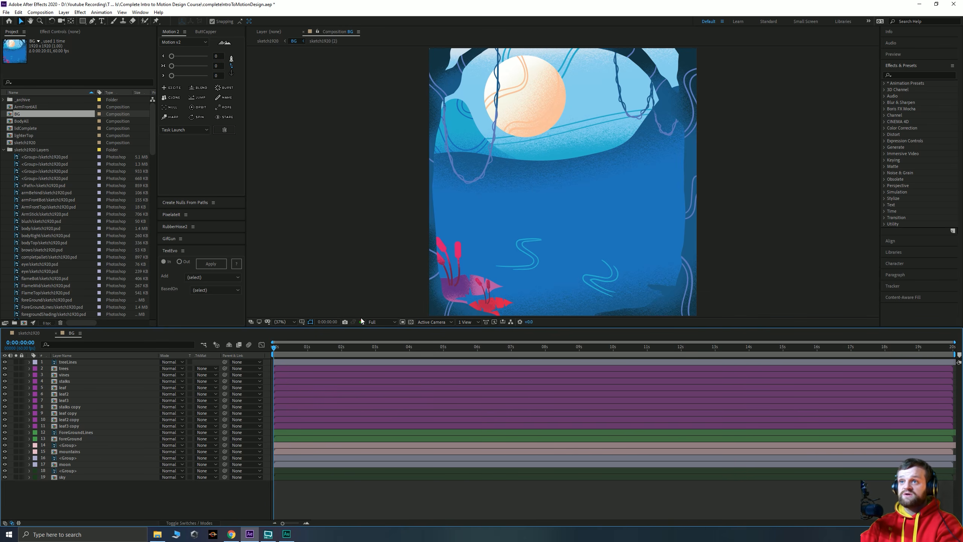
{"action": "left_click", "coordinate": [68, 362]}
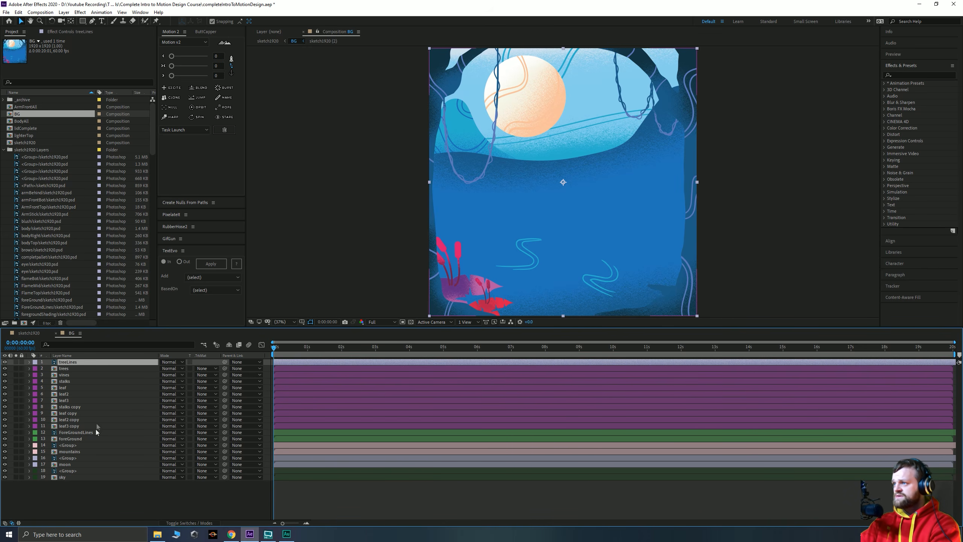
{"action": "left_click", "coordinate": [5, 362]}
{"action": "left_click", "coordinate": [5, 362]}
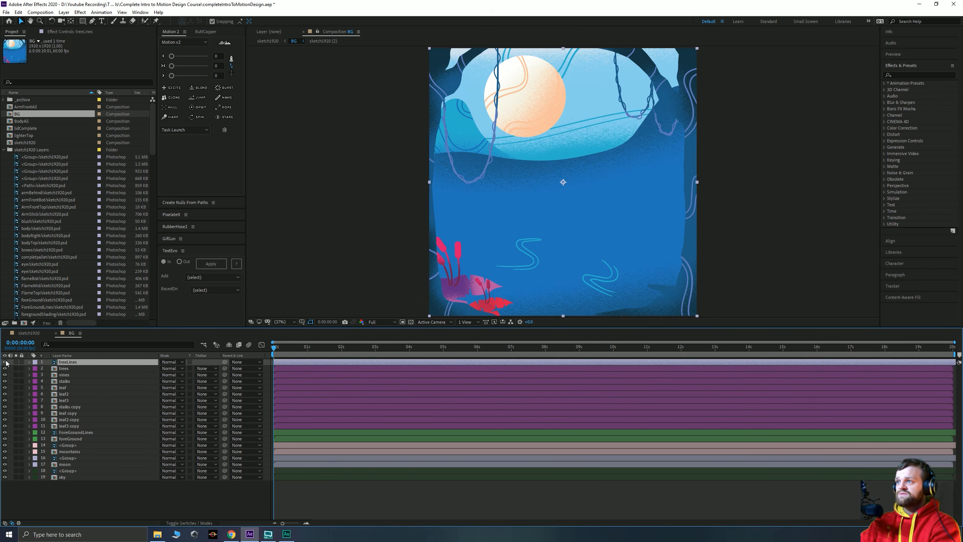
{"action": "left_click", "coordinate": [76, 433], "text": "ctrl"}
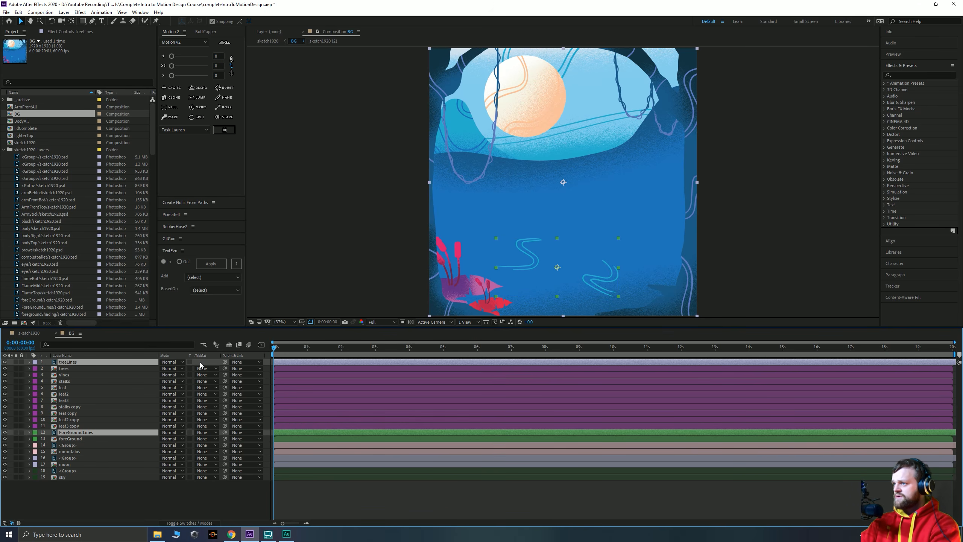
{"action": "left_click", "coordinate": [122, 497]}
Set the ForeGroundLines layer's blending mode to Soft Light
{"action": "left_click", "coordinate": [61, 432]}
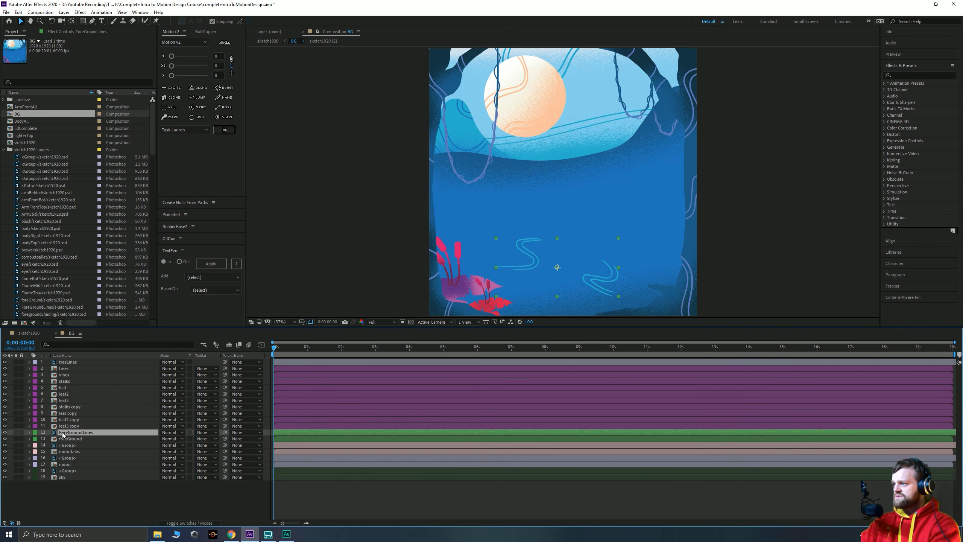
{"action": "left_click", "coordinate": [206, 432]}
{"action": "left_click", "coordinate": [172, 433]}
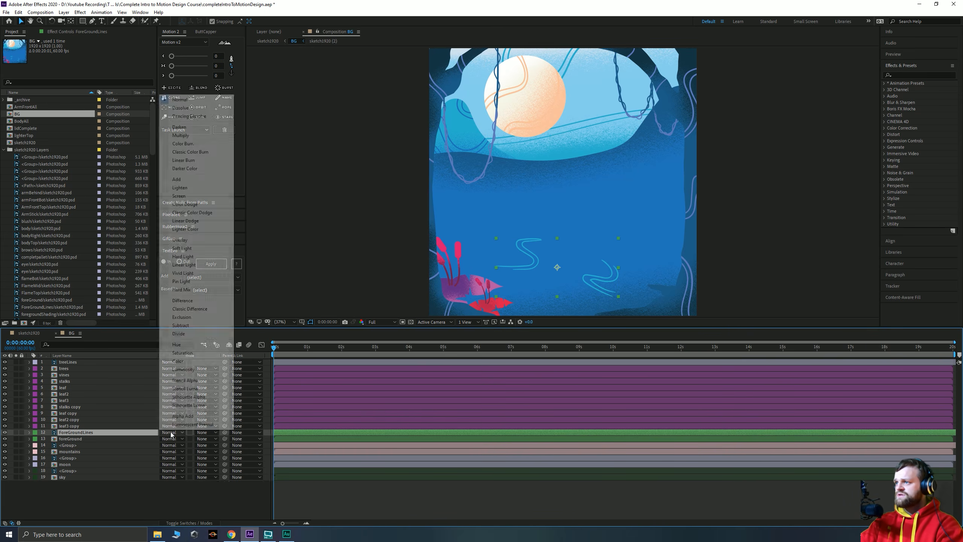
{"action": "left_click", "coordinate": [186, 249]}
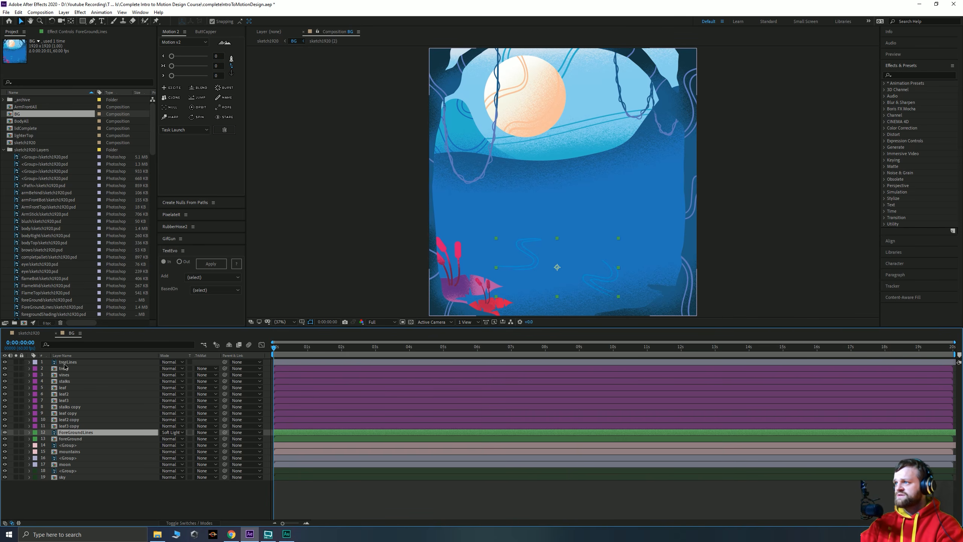
Toggle the visibility of the unnamed group layer above mountains to identify its artwork and rename the layer mountainLines
{"action": "left_click", "coordinate": [76, 362]}
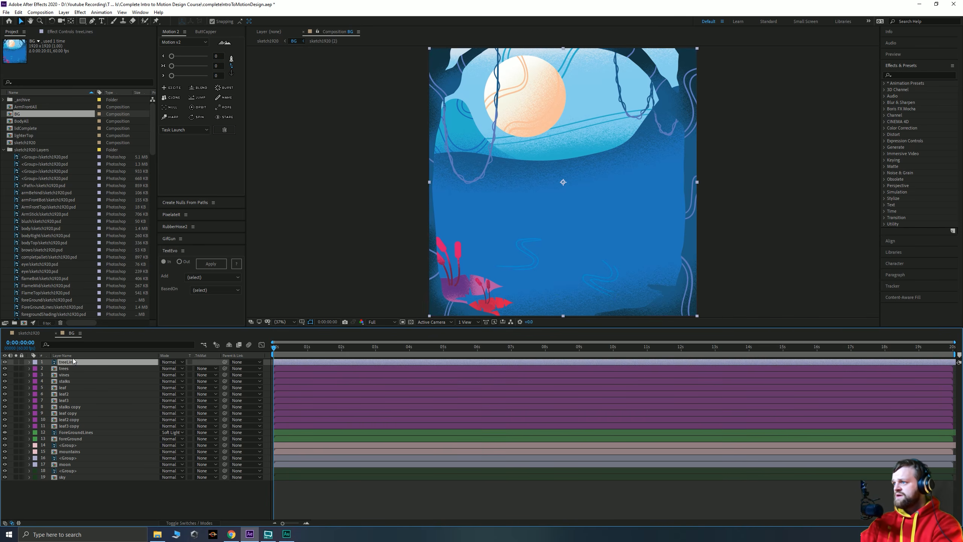
{"action": "left_click", "coordinate": [5, 445]}
{"action": "left_click", "coordinate": [4, 445]}
{"action": "left_click", "coordinate": [5, 445]}
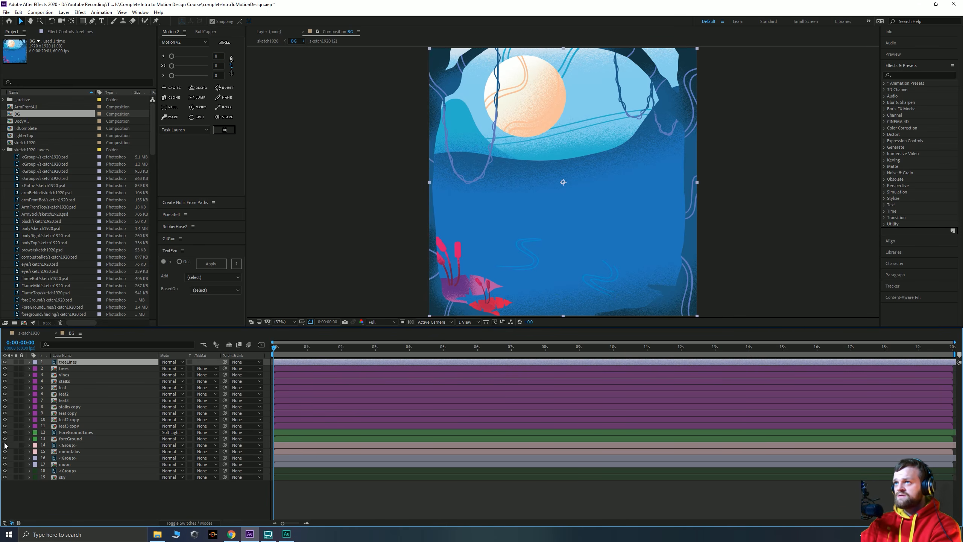
{"action": "left_click", "coordinate": [71, 445]}
{"action": "key", "text": "Return"}
{"action": "type", "text": "mountainL"}
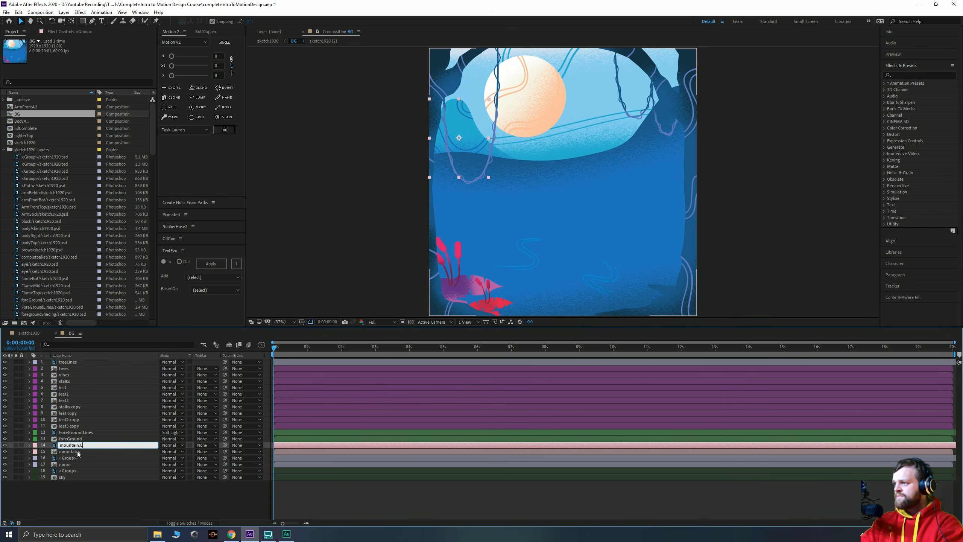
{"action": "type", "text": "ines"}
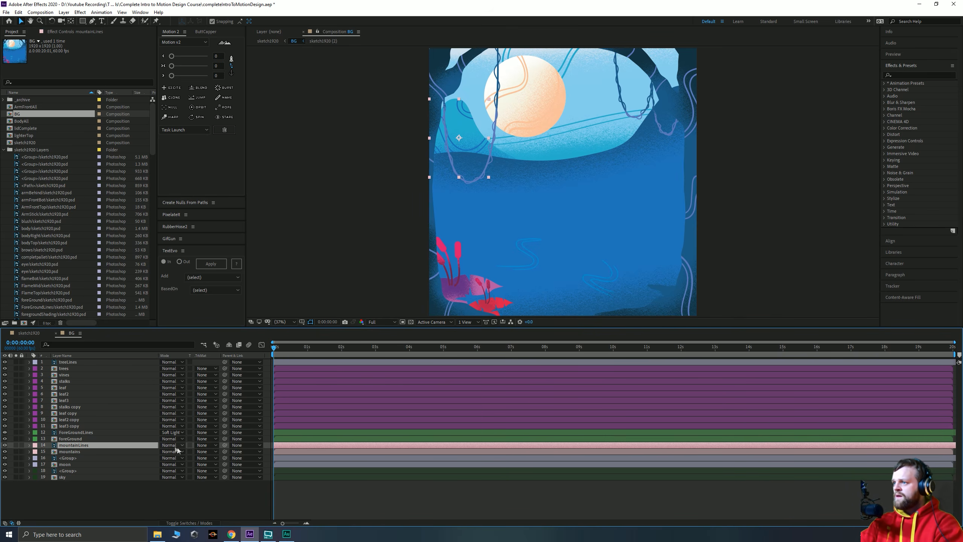
Try Soft Light and Hard Light on the mountainLines layer and settle on the Screen blending mode
{"action": "left_click", "coordinate": [172, 445]}
{"action": "left_click", "coordinate": [187, 261]}
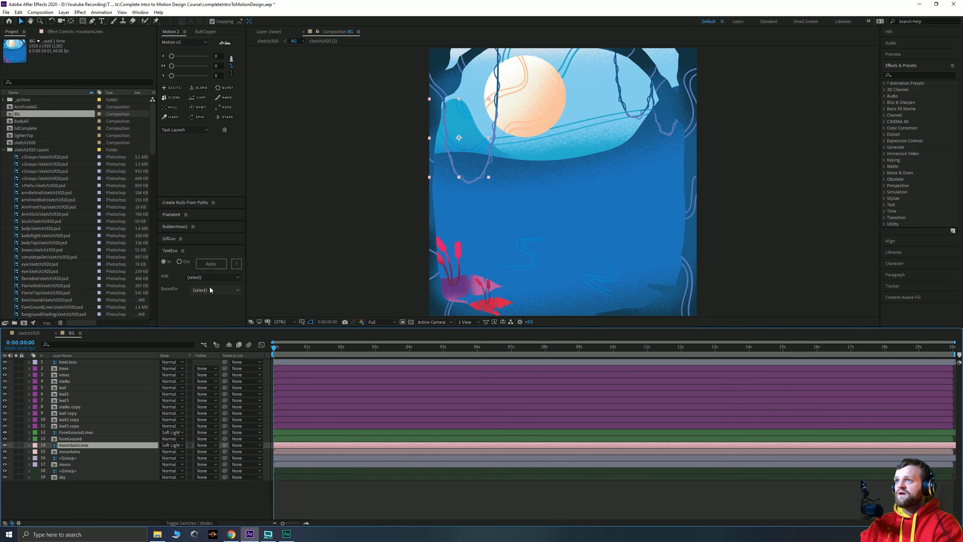
{"action": "left_click", "coordinate": [173, 445]}
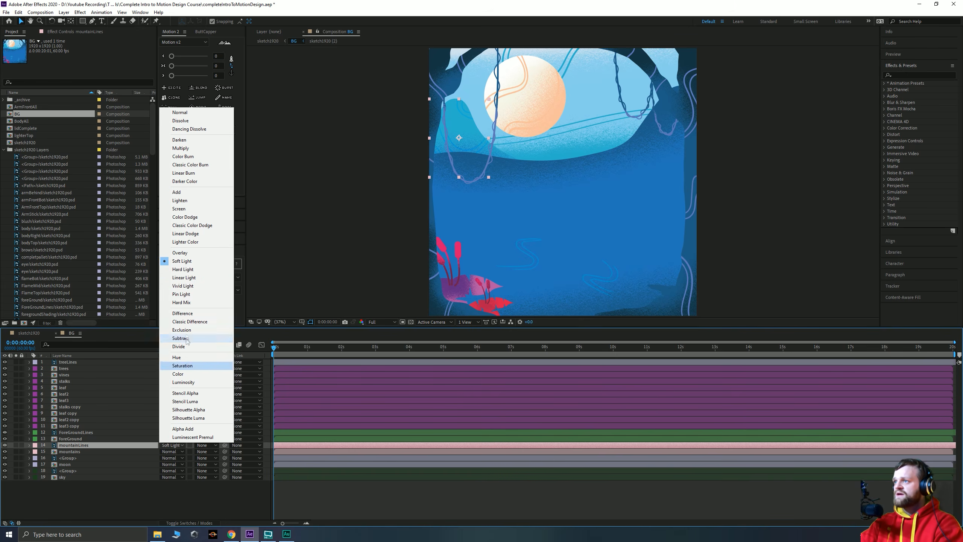
{"action": "left_click", "coordinate": [183, 269]}
{"action": "left_click", "coordinate": [171, 445]}
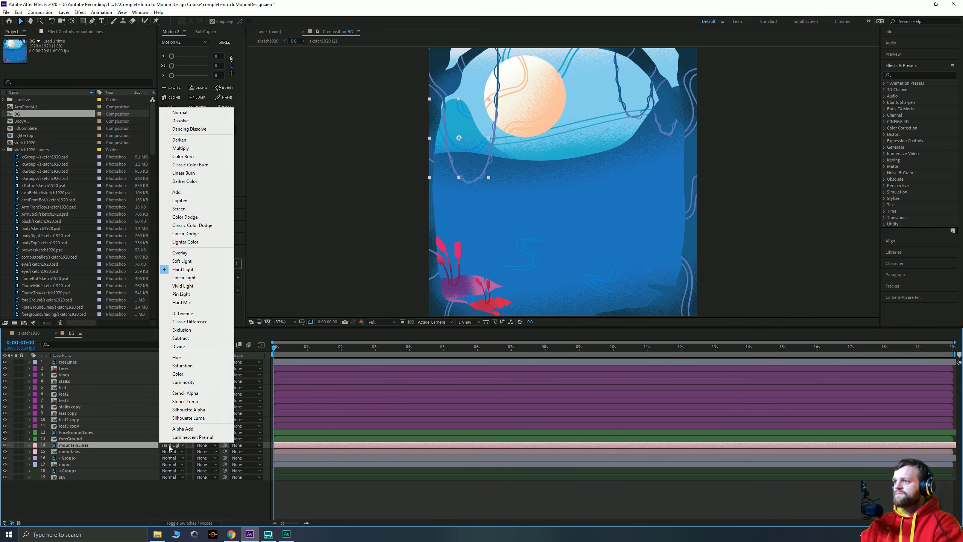
{"action": "left_click", "coordinate": [180, 210]}
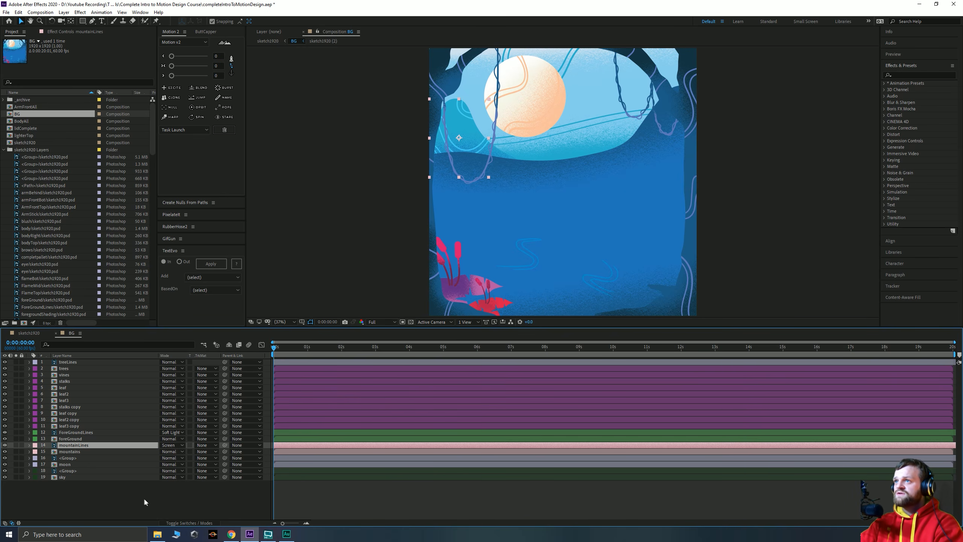
Toggle the visibility of the unnamed group layer above moon to check its artwork and rename the layer moonLines
{"action": "left_click", "coordinate": [60, 457]}
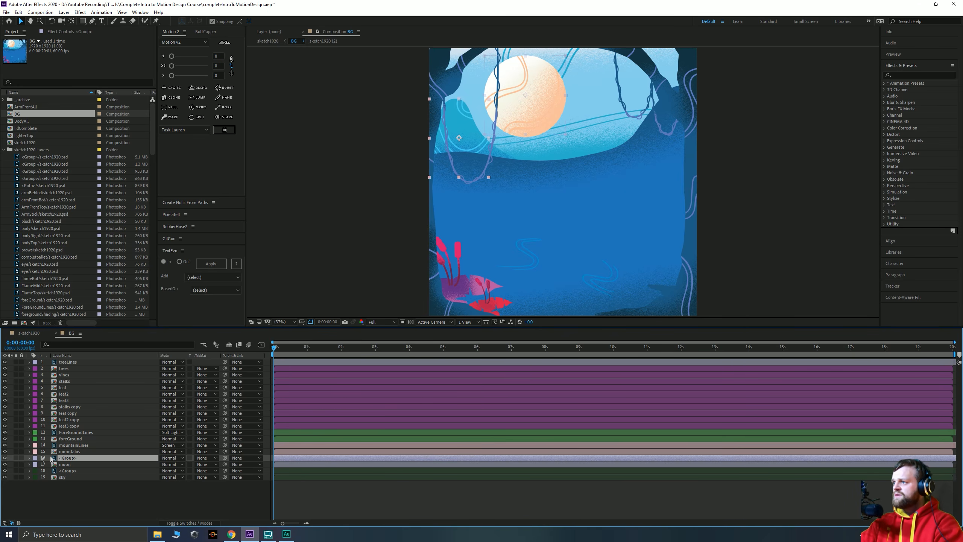
{"action": "left_click", "coordinate": [5, 459]}
{"action": "left_click", "coordinate": [4, 458]}
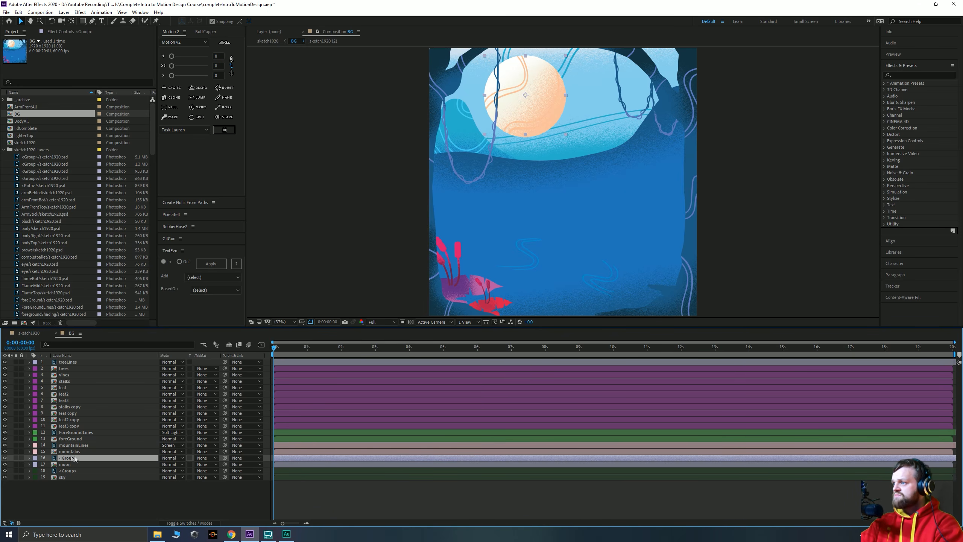
{"action": "key", "text": "Return"}
{"action": "type", "text": "moon"}
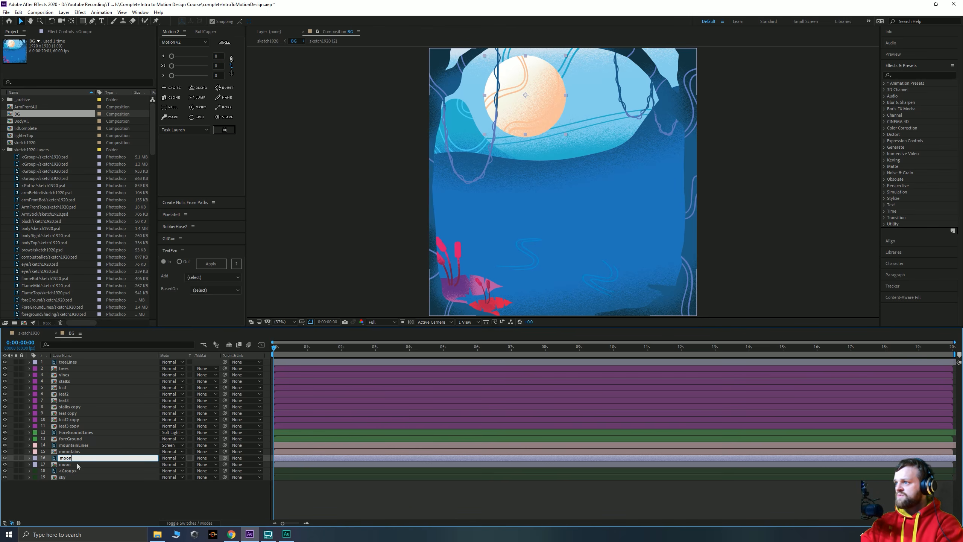
{"action": "type", "text": "Lines"}
{"action": "key", "text": "Return"}
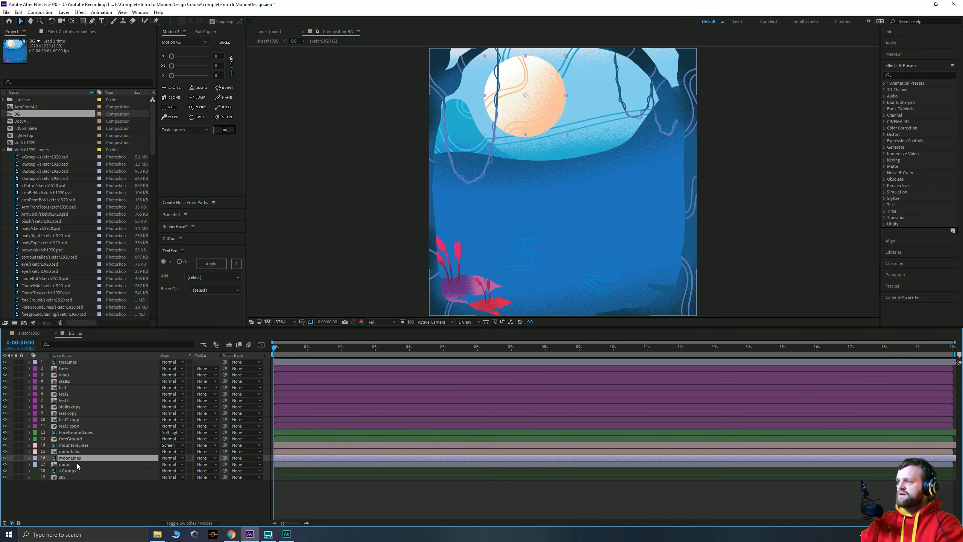
Try the Soft Light, Multiply, Lighten and Overlay blending modes on the moonLines layer and return it to Normal
{"action": "left_click", "coordinate": [171, 458]}
{"action": "left_click", "coordinate": [193, 272]}
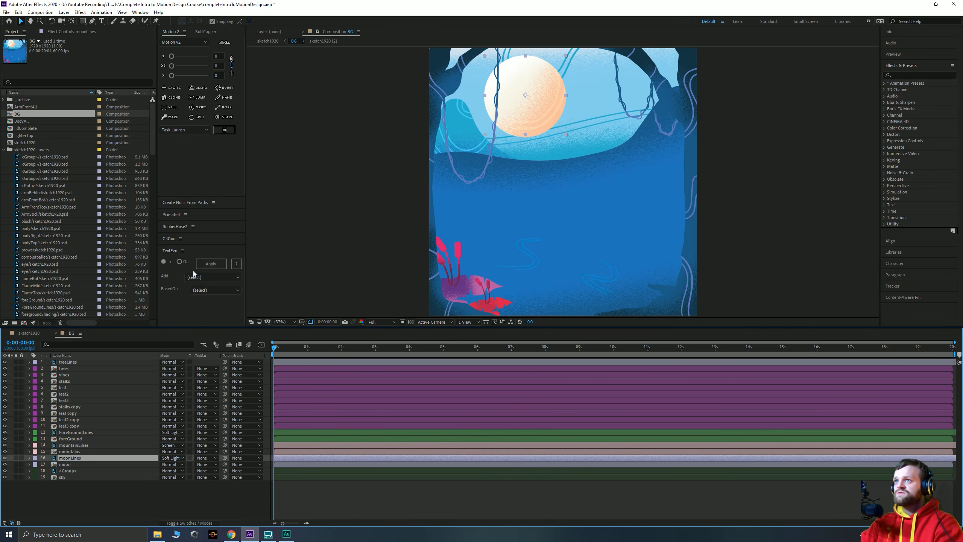
{"action": "left_click", "coordinate": [172, 458]}
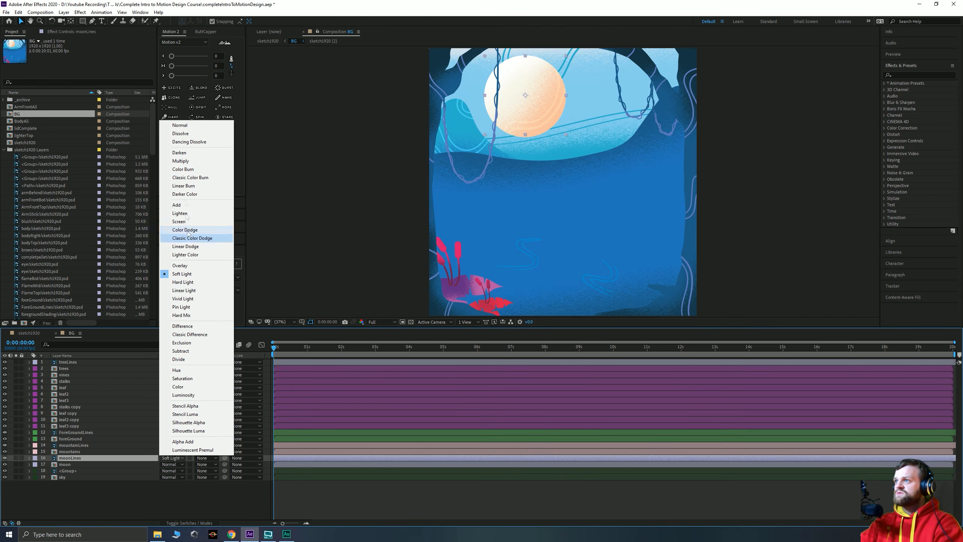
{"action": "left_click", "coordinate": [197, 163]}
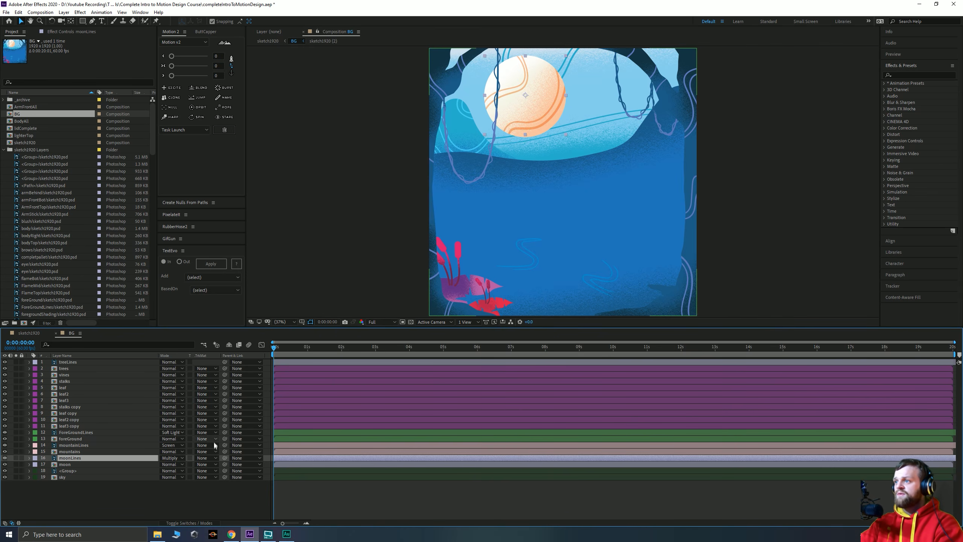
{"action": "left_click", "coordinate": [171, 458]}
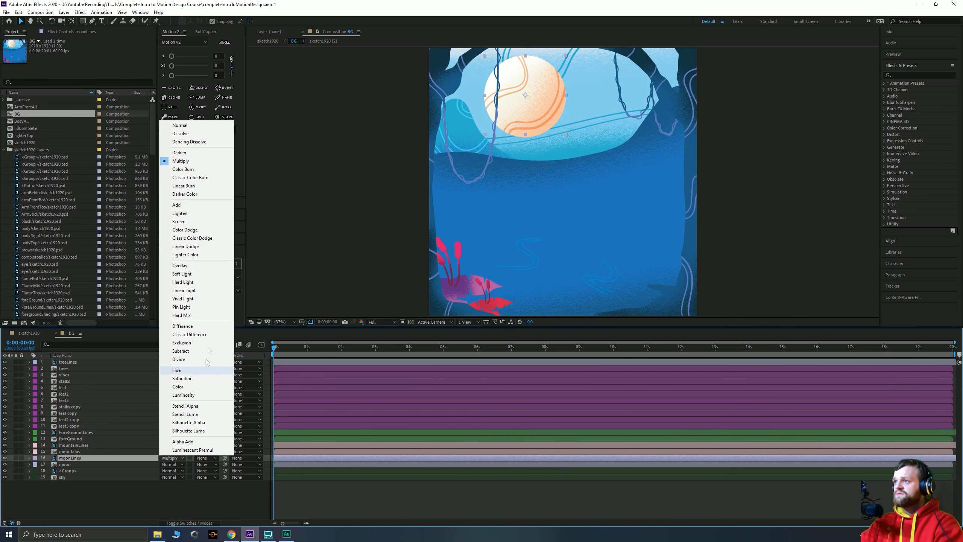
{"action": "left_click", "coordinate": [193, 214]}
{"action": "left_click", "coordinate": [172, 458]}
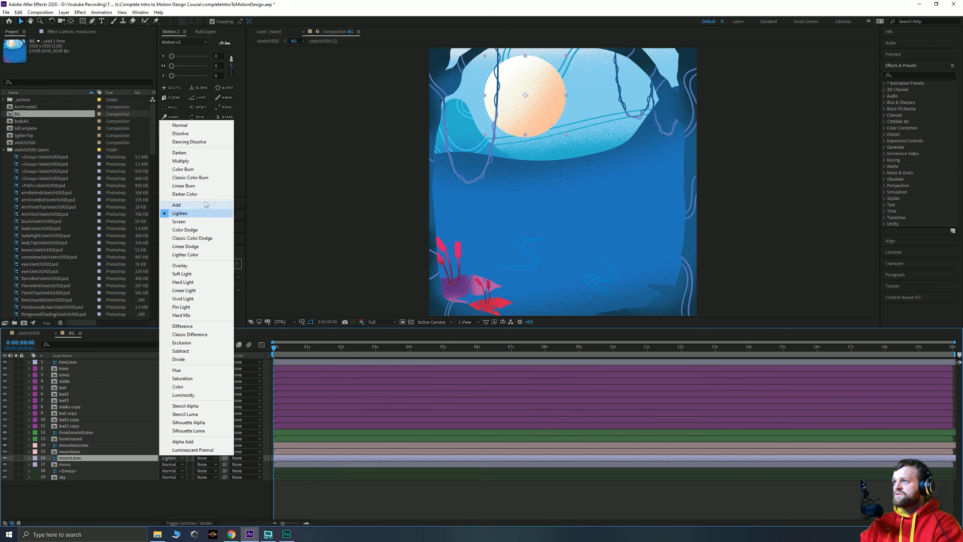
{"action": "left_click", "coordinate": [185, 265]}
{"action": "left_click", "coordinate": [172, 458]}
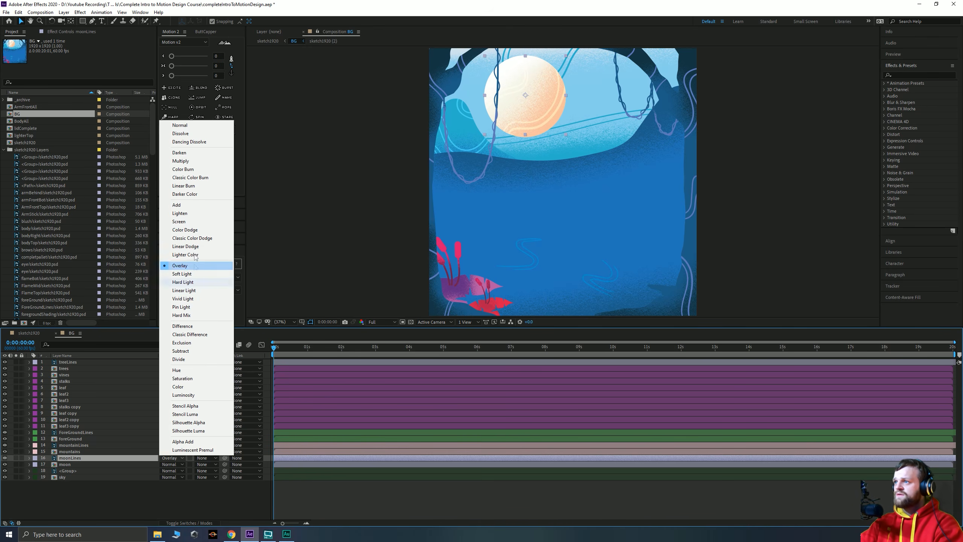
{"action": "left_click", "coordinate": [180, 125]}
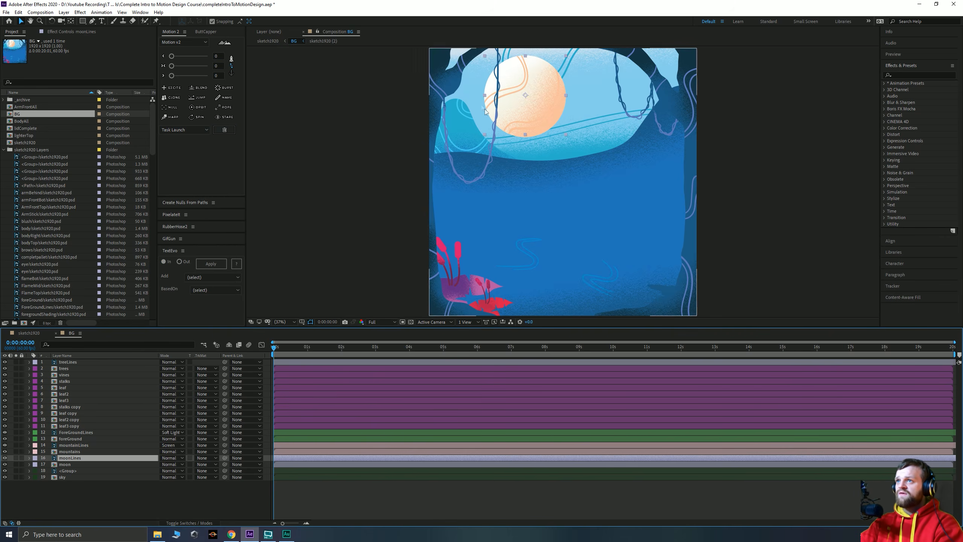
Set the moonLines layer's opacity to 90%
{"action": "type", "text": "t"}
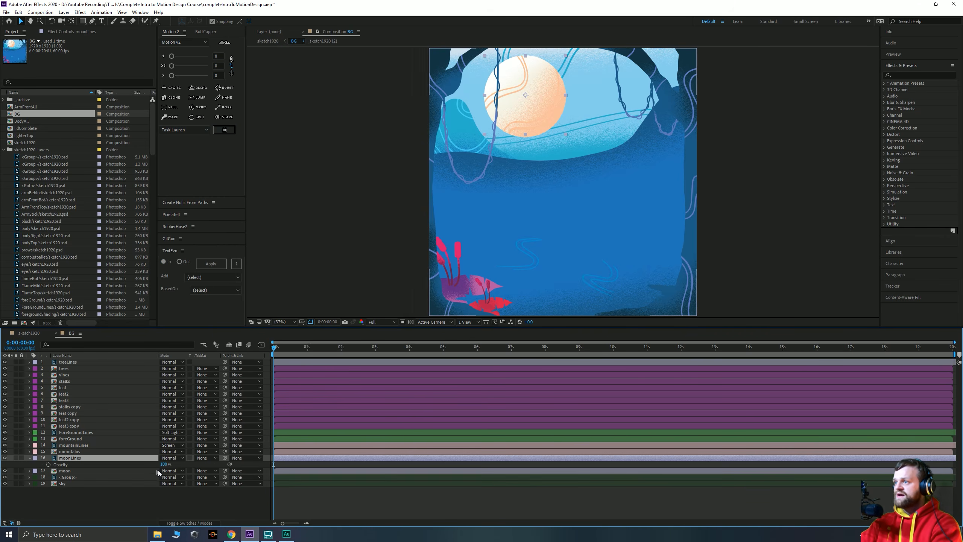
{"action": "type", "text": "90"}
{"action": "key", "text": "Return"}
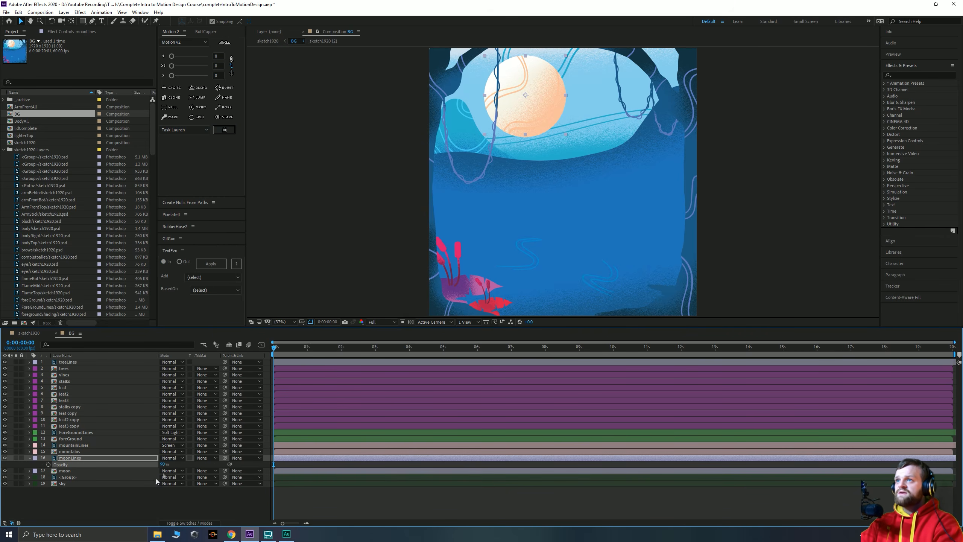
{"action": "left_click", "coordinate": [133, 505]}
Toggle the visibility of the unnamed group layer above sky to check its artwork and rename the layer skyLines
{"action": "left_click", "coordinate": [76, 477]}
{"action": "left_click", "coordinate": [4, 477]}
{"action": "left_click", "coordinate": [5, 477]}
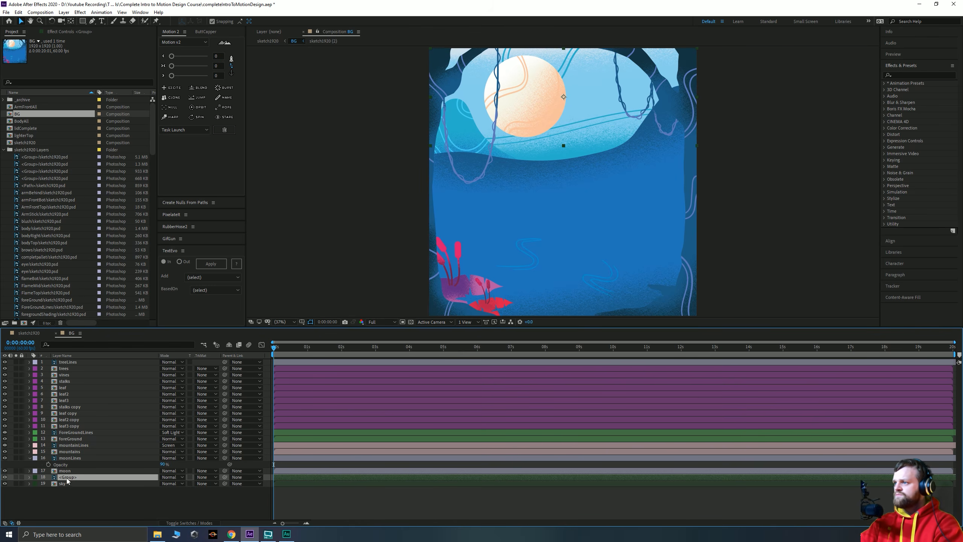
{"action": "key", "text": "Return"}
{"action": "type", "text": "skyLines"}
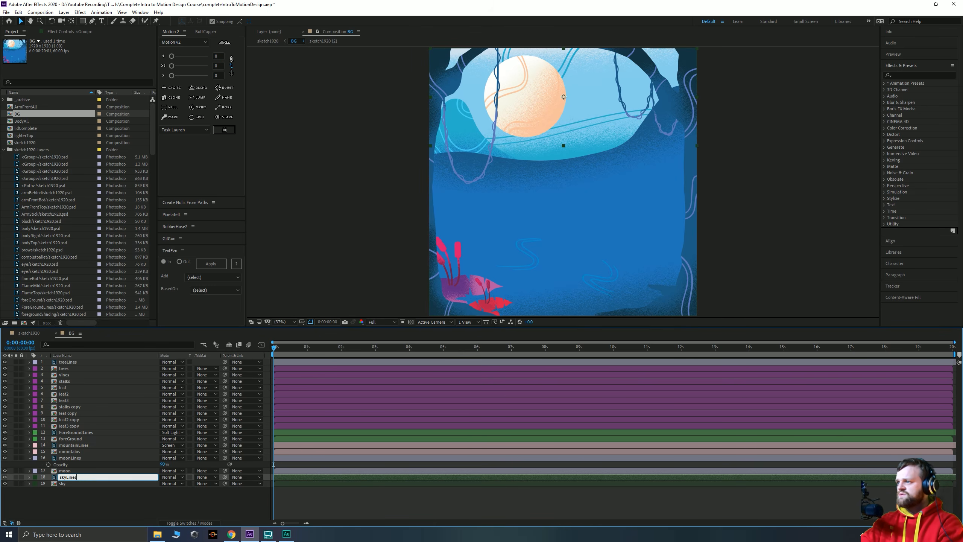
{"action": "key", "text": "Return"}
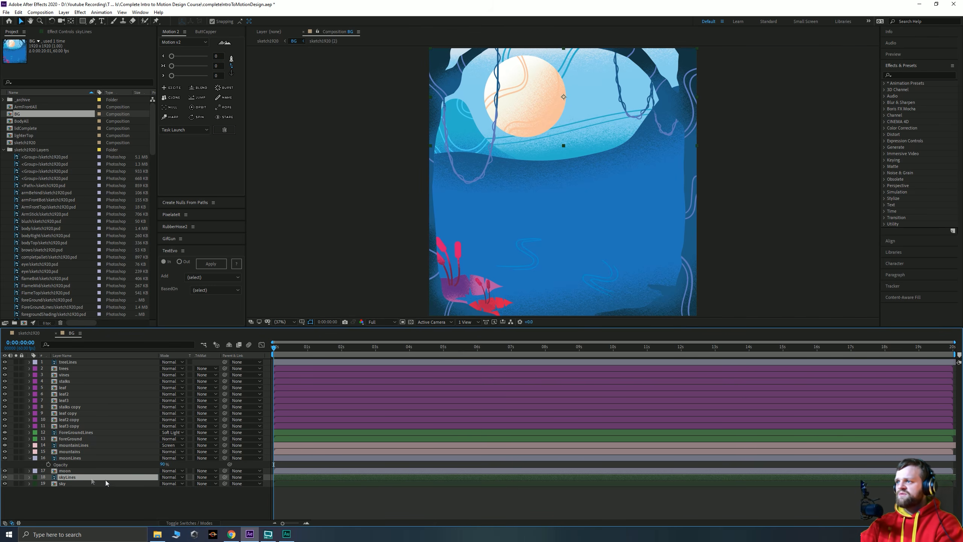
{"action": "left_click", "coordinate": [201, 478]}
{"action": "left_click", "coordinate": [154, 500]}
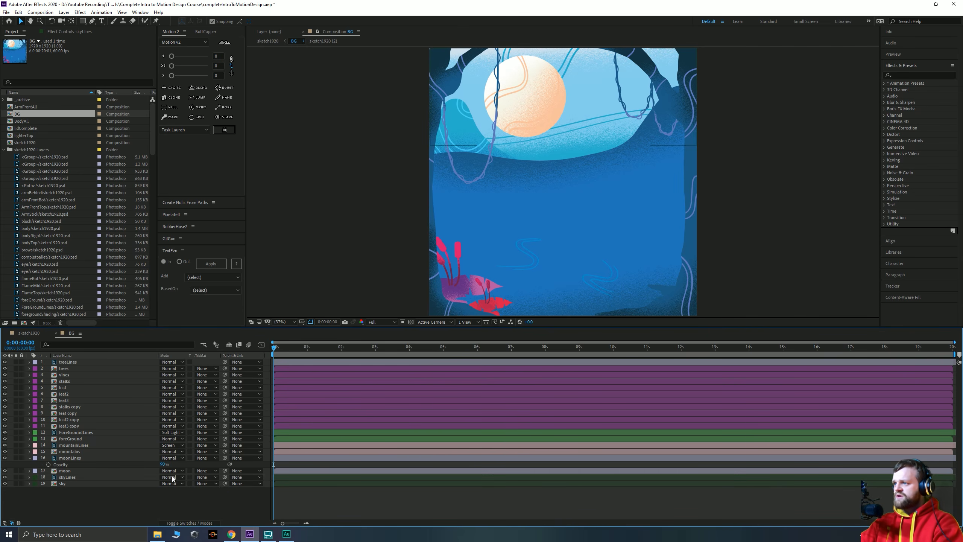
Compare Soft Light, Screen and Lighten on the skyLines layer and settle on the Multiply blending mode
{"action": "left_click", "coordinate": [170, 477]}
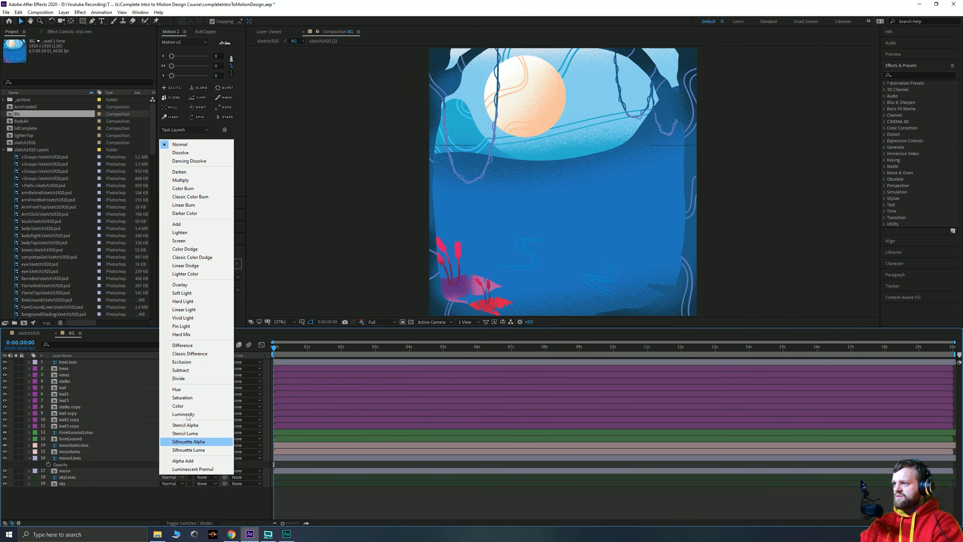
{"action": "left_click", "coordinate": [186, 295]}
{"action": "left_click", "coordinate": [171, 477]}
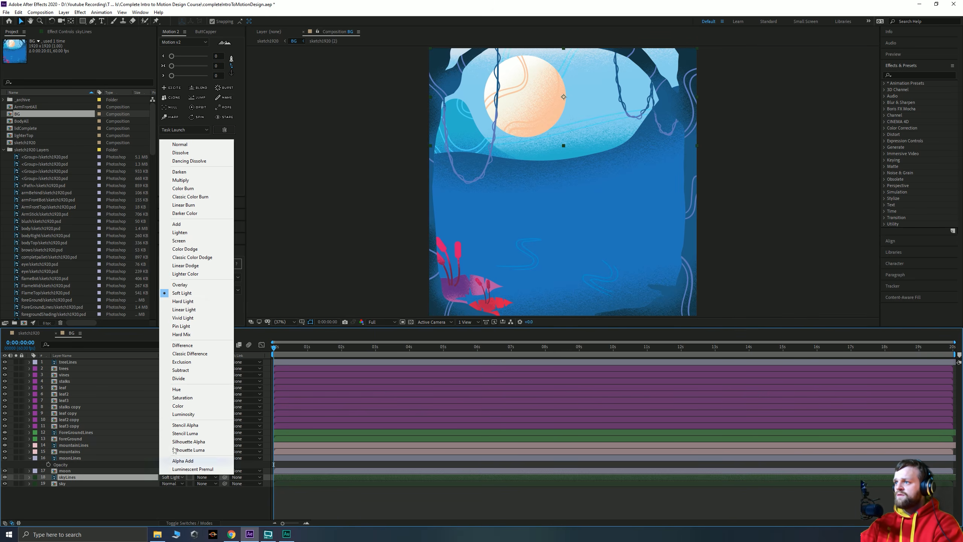
{"action": "left_click", "coordinate": [177, 241]}
{"action": "left_click", "coordinate": [173, 478]}
{"action": "left_click", "coordinate": [179, 232]}
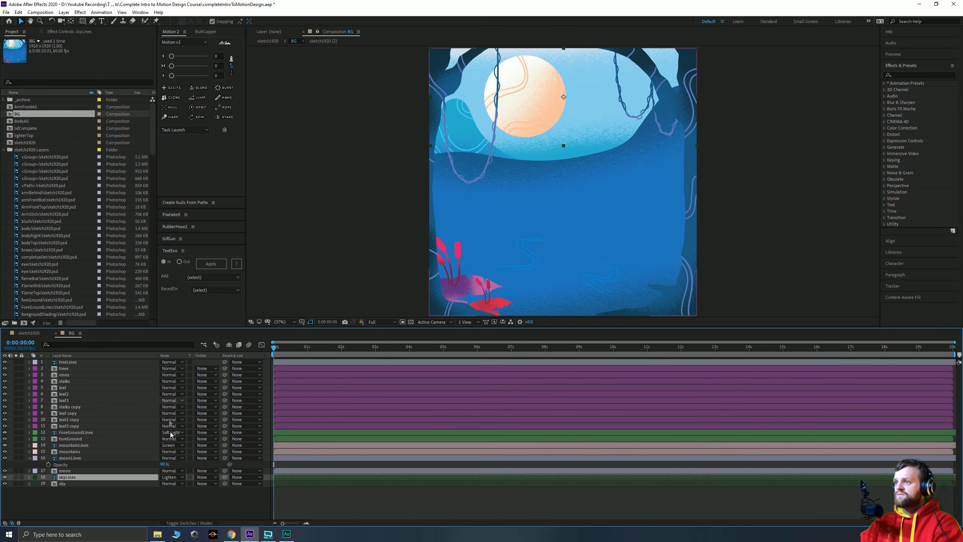
{"action": "left_click", "coordinate": [171, 477]}
{"action": "left_click", "coordinate": [180, 180]}
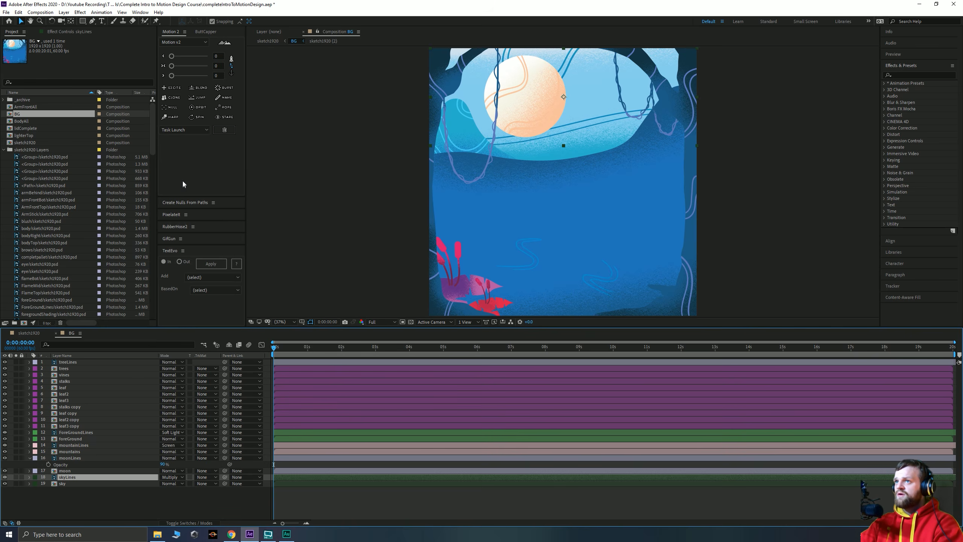
Lower the skyLines layer's opacity to 70%
{"action": "key", "text": "t"}
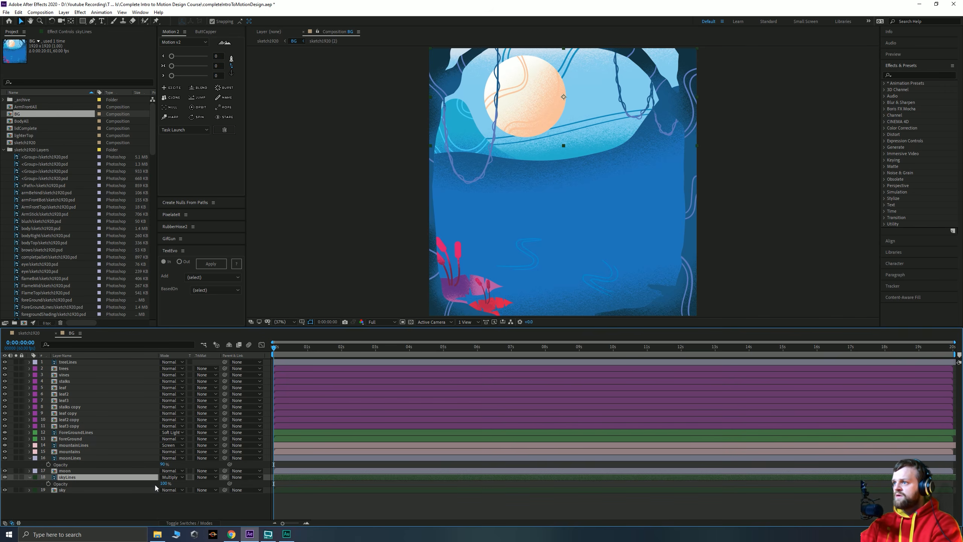
{"action": "left_click", "coordinate": [164, 483]}
{"action": "type", "text": "70"}
{"action": "key", "text": "Return"}
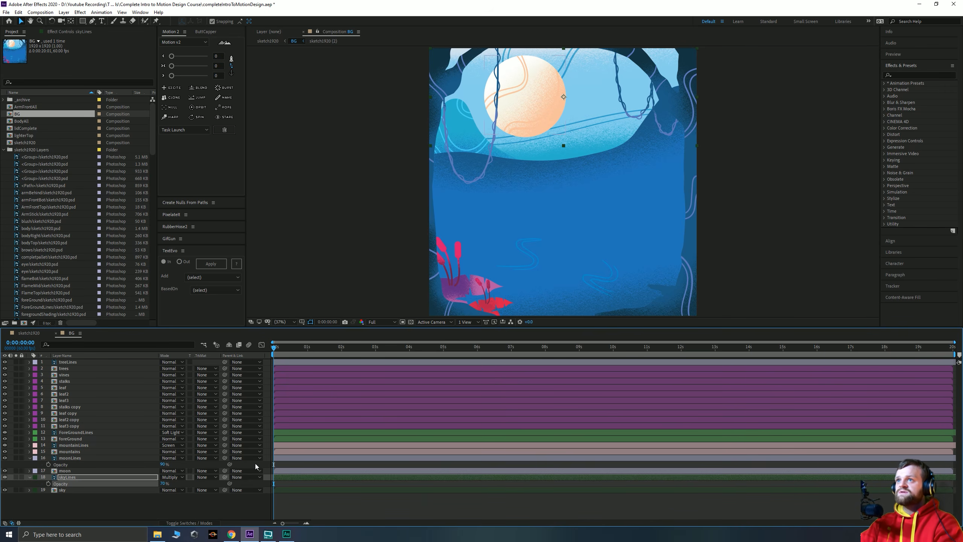
{"action": "left_click", "coordinate": [207, 490]}
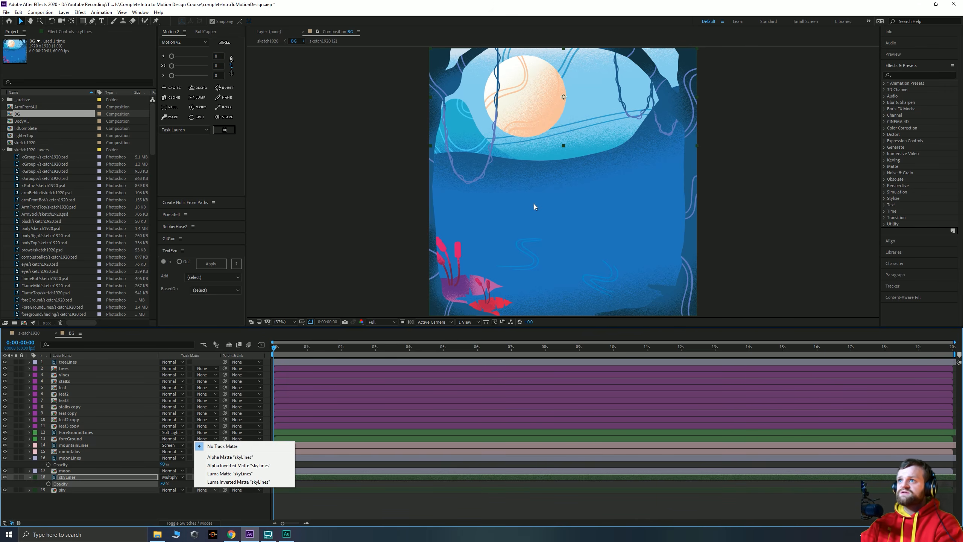
{"action": "left_click", "coordinate": [382, 197]}
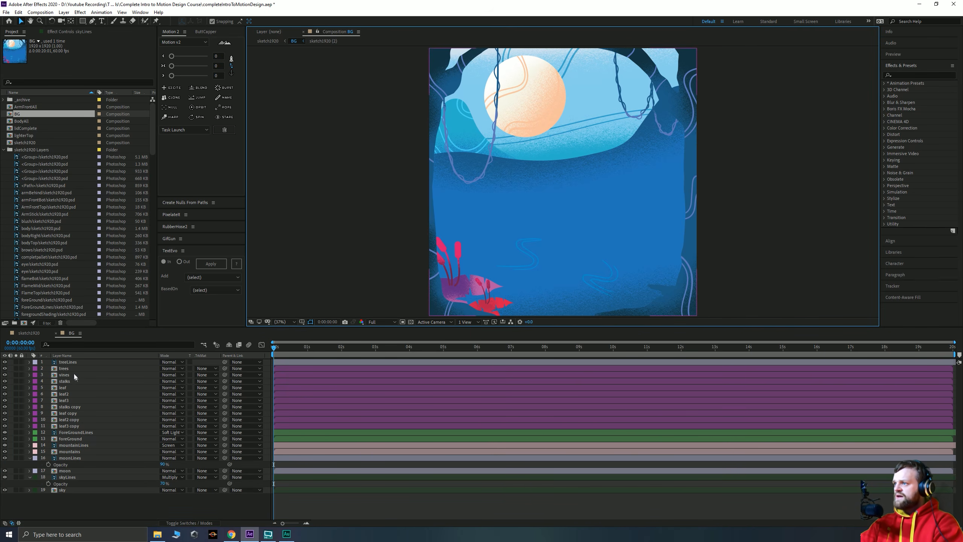
Set the blending mode of the treeLines layer to Soft Light
{"action": "left_click", "coordinate": [68, 362]}
{"action": "left_click", "coordinate": [171, 361]}
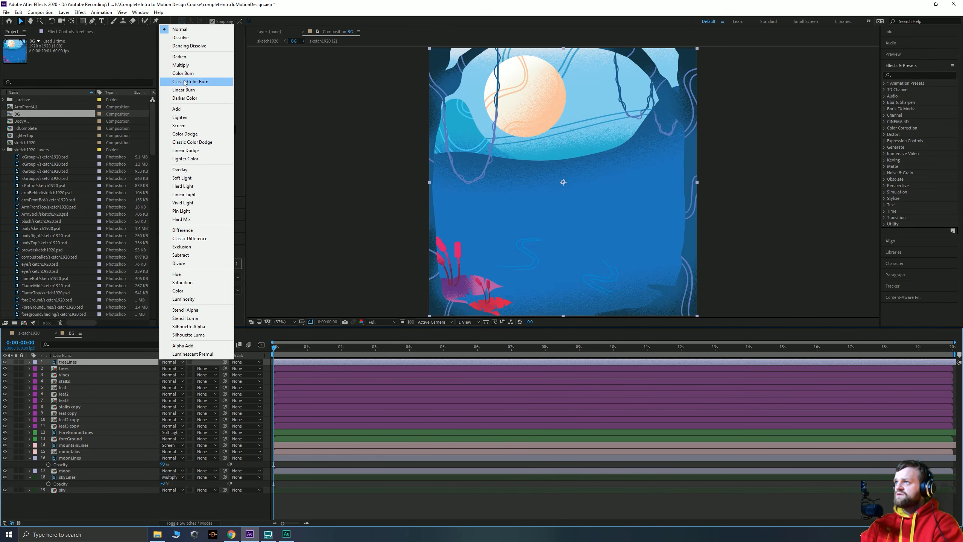
{"action": "left_click", "coordinate": [188, 179]}
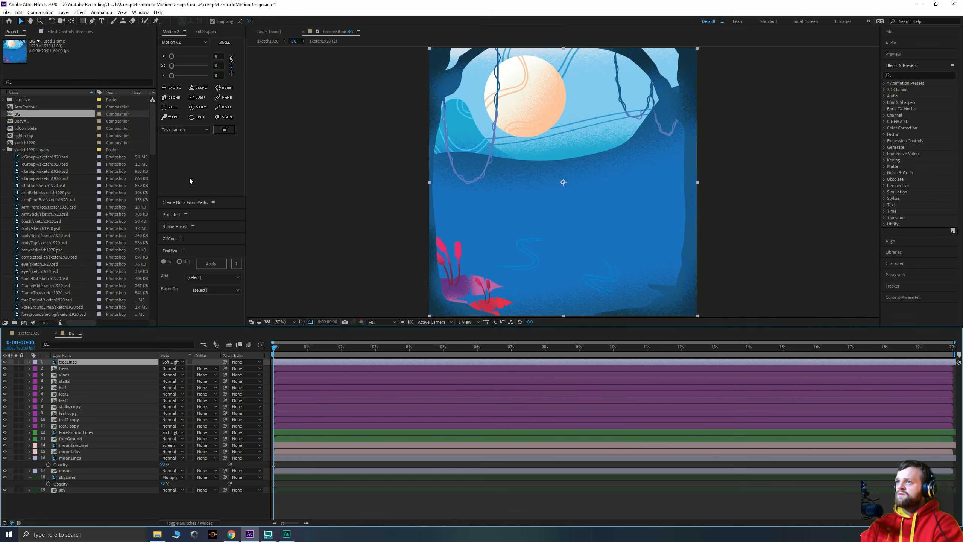
Try the Overlay blending mode on the treeLines layer, then settle on Normal
{"action": "left_click", "coordinate": [171, 361]}
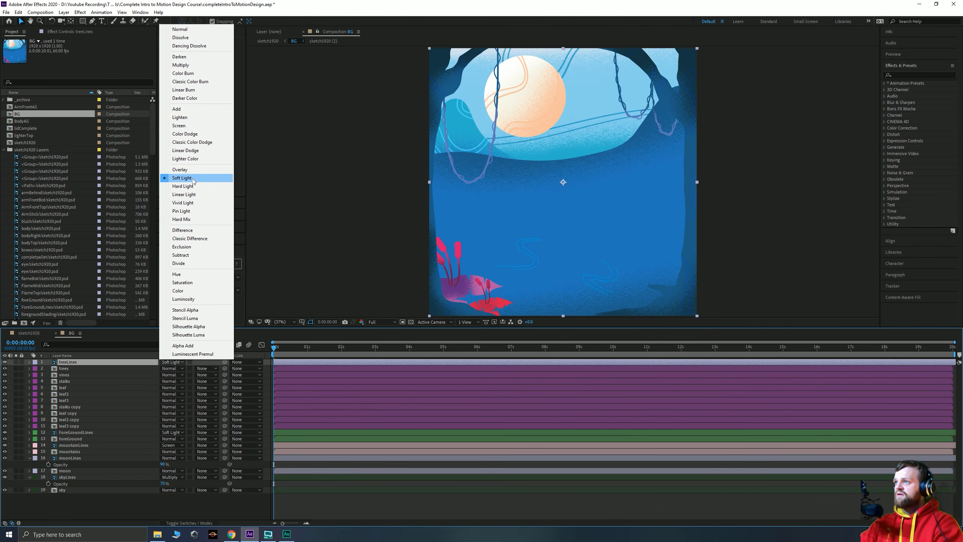
{"action": "left_click", "coordinate": [184, 170]}
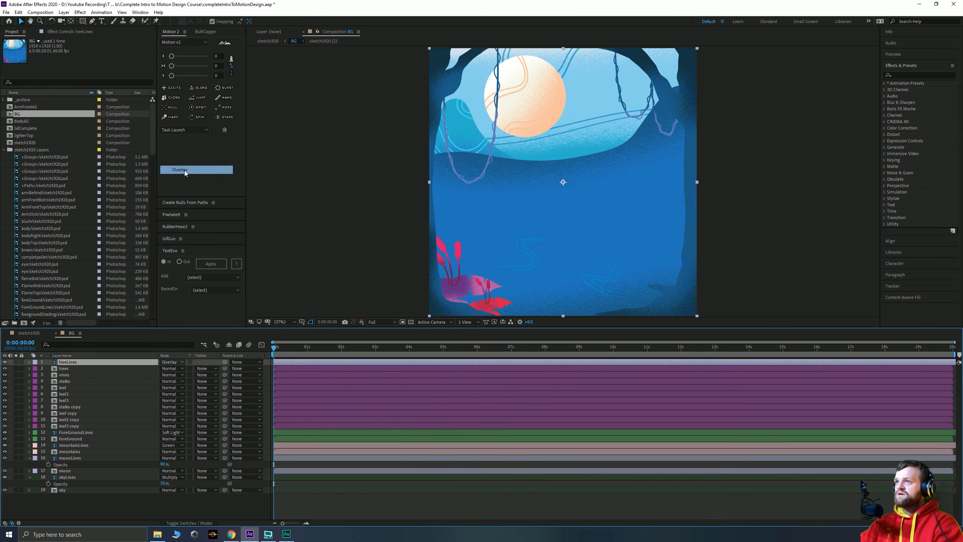
{"action": "left_click", "coordinate": [171, 362]}
{"action": "left_click", "coordinate": [180, 29]}
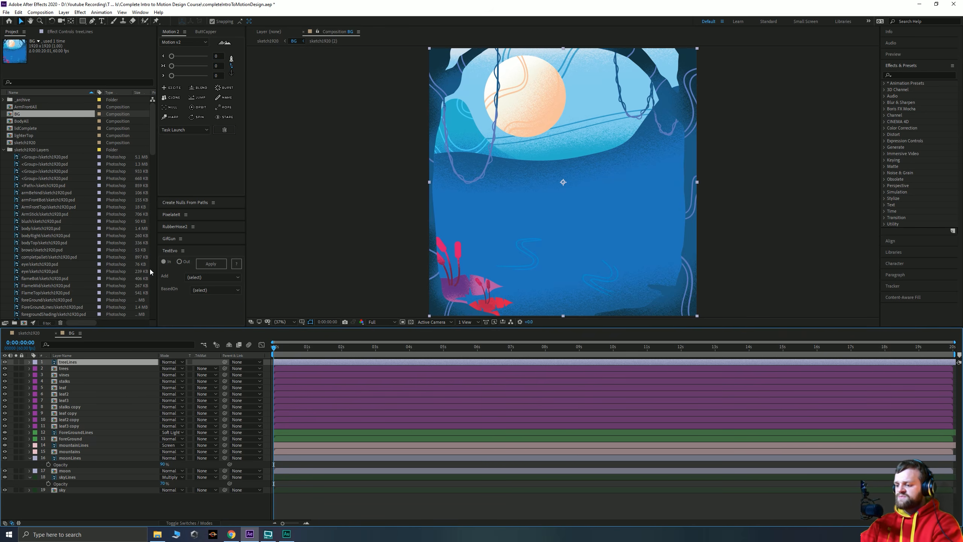
Lower the treeLines layer's opacity to 80% and deselect the layer
{"action": "key", "text": "t"}
{"action": "left_click", "coordinate": [163, 367]}
{"action": "type", "text": "80"}
{"action": "key", "text": "Return"}
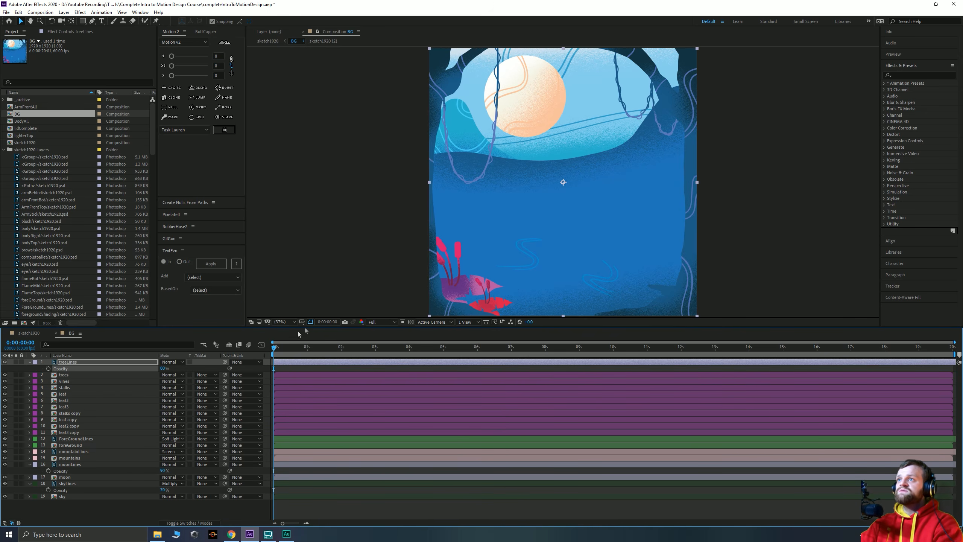
{"action": "left_click", "coordinate": [732, 238]}
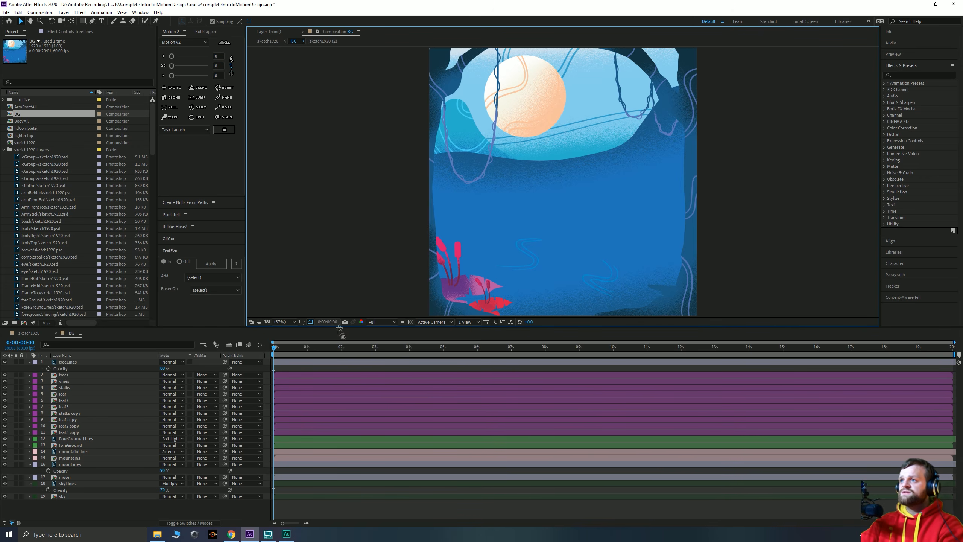
{"action": "left_click", "coordinate": [285, 322]}
{"action": "left_click", "coordinate": [504, 242]}
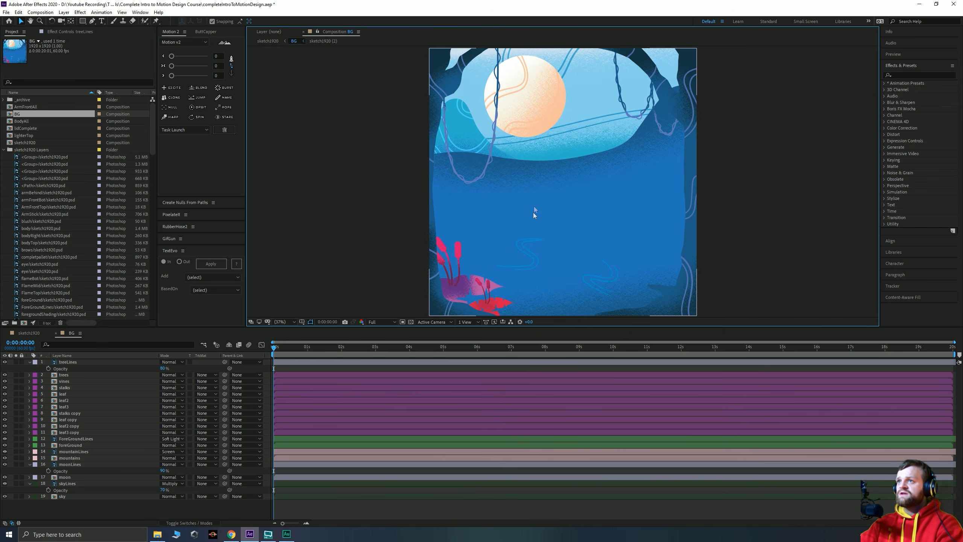
{"action": "left_click", "coordinate": [88, 512]}
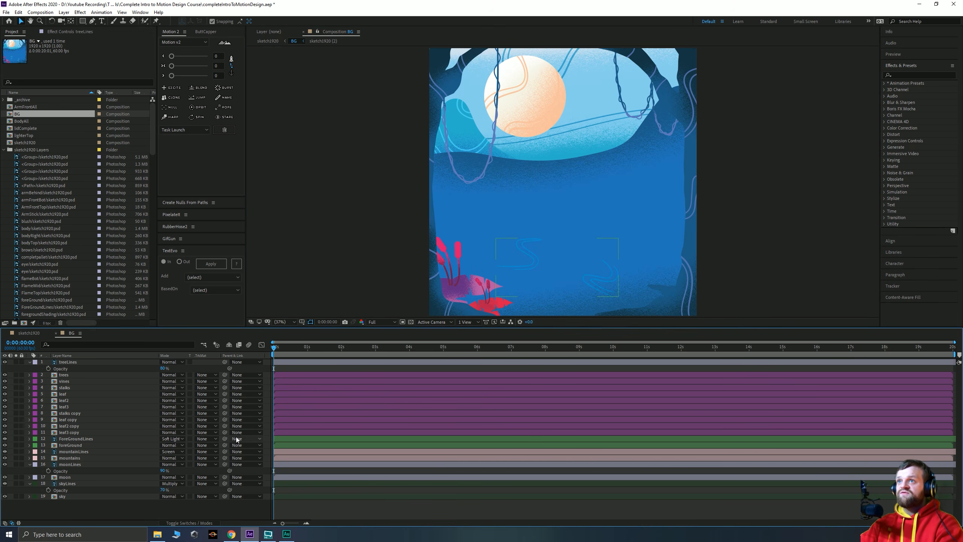
Find the Wave Warp effect by searching for wave and apply it to the skyLines layer
{"action": "left_click", "coordinate": [68, 484]}
{"action": "left_click", "coordinate": [902, 77]}
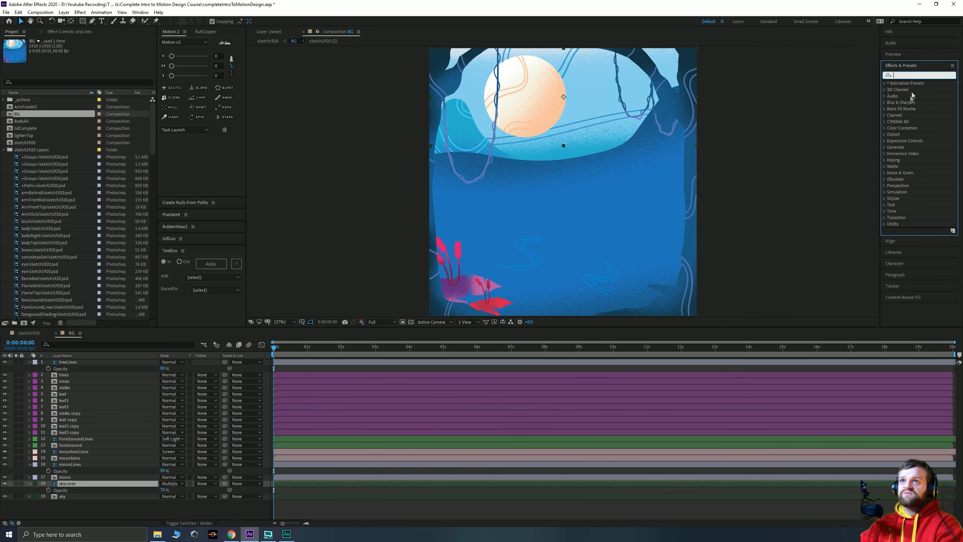
{"action": "type", "text": "wave"}
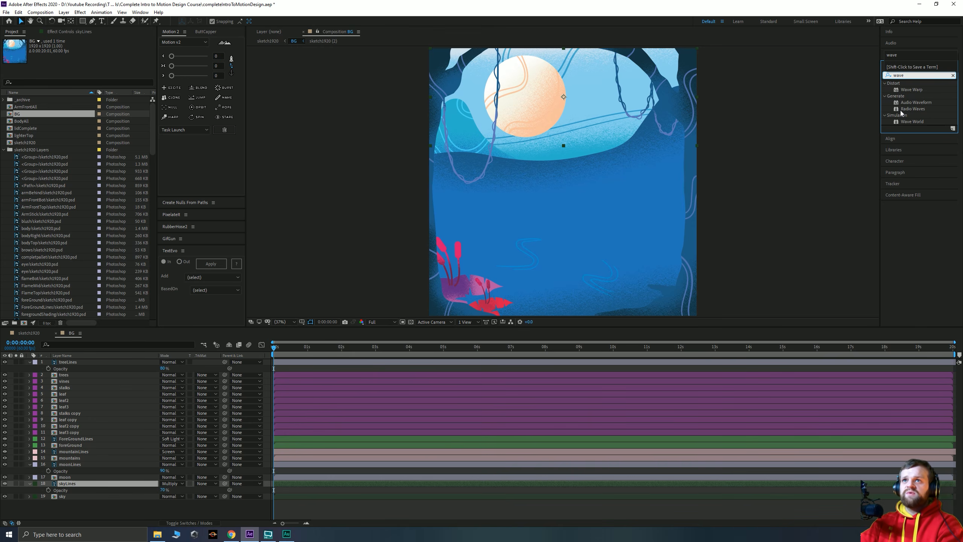
{"action": "left_click", "coordinate": [903, 90]}
{"action": "left_click_drag", "start_coordinate": [905, 91], "coordinate": [97, 484]}
{"action": "scroll", "coordinate": [549, 151], "scroll_direction": "up", "scroll_amount": 2}
{"action": "left_click_drag", "start_coordinate": [509, 51], "coordinate": [535, 200]}
{"action": "scroll", "coordinate": [530, 176], "scroll_direction": "down", "scroll_amount": 1}
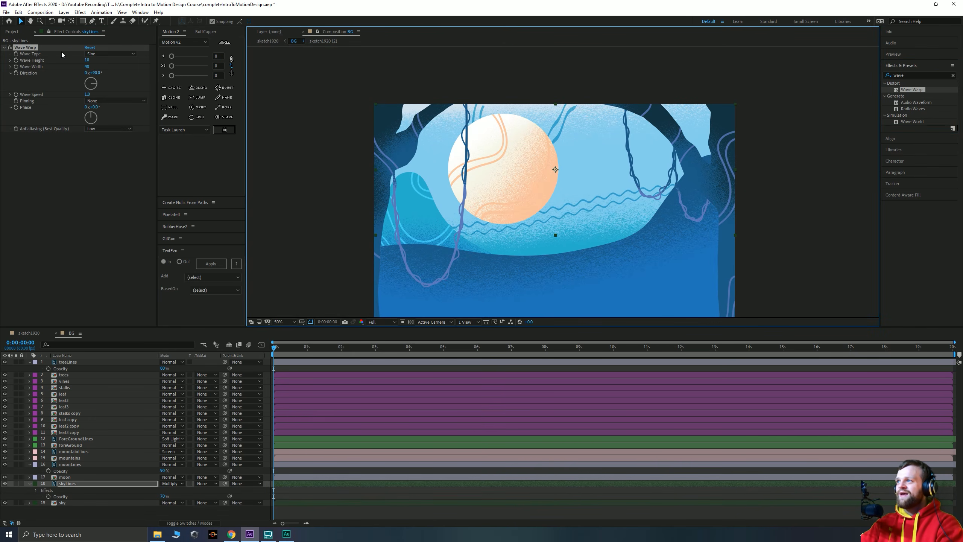
Try a much larger Wave Width in skyLines' Wave Warp effect and scrub its Phase to test the wave motion
{"action": "left_click", "coordinate": [109, 53]}
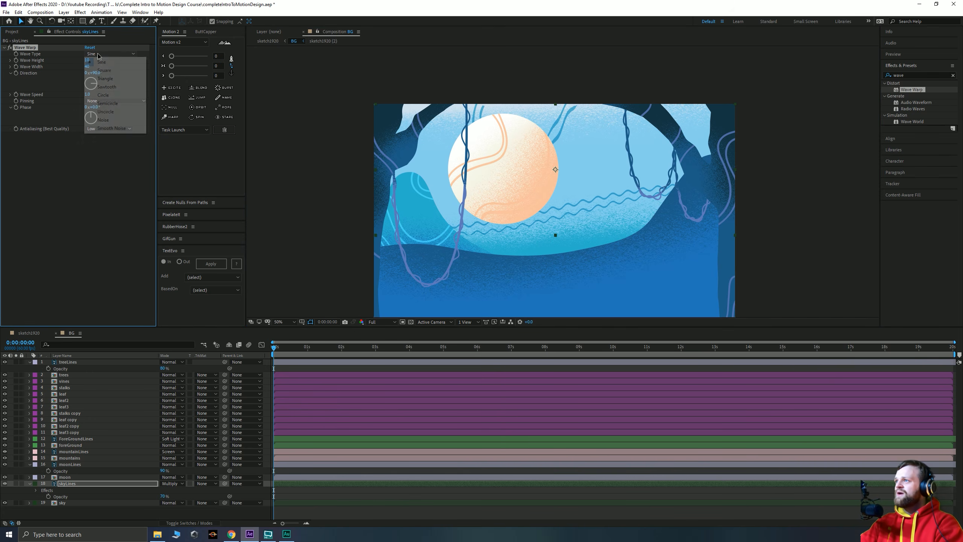
{"action": "left_click", "coordinate": [52, 167]}
{"action": "left_click_drag", "start_coordinate": [87, 66], "coordinate": [403, 64]}
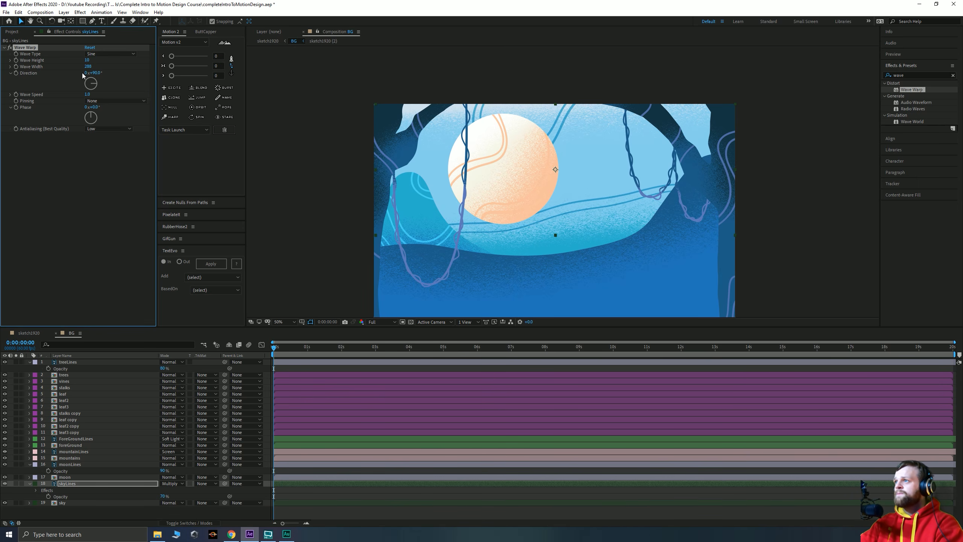
{"action": "left_click_drag", "start_coordinate": [95, 118], "coordinate": [172, 126]}
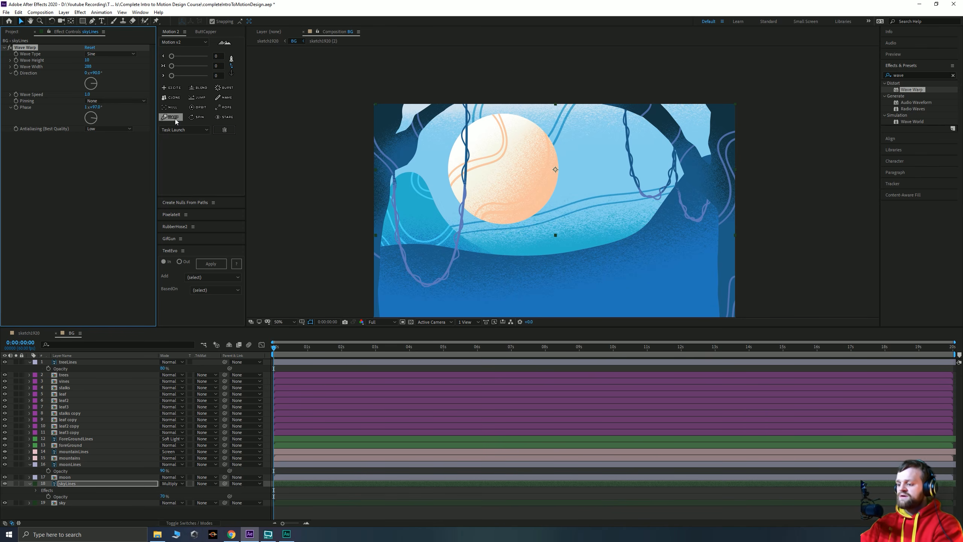
Set the Wave Warp effect's Wave Speed to 0.5 and Wave Height to 6
{"action": "left_click", "coordinate": [86, 95]}
{"action": "type", "text": "0.5"}
{"action": "key", "text": "Return"}
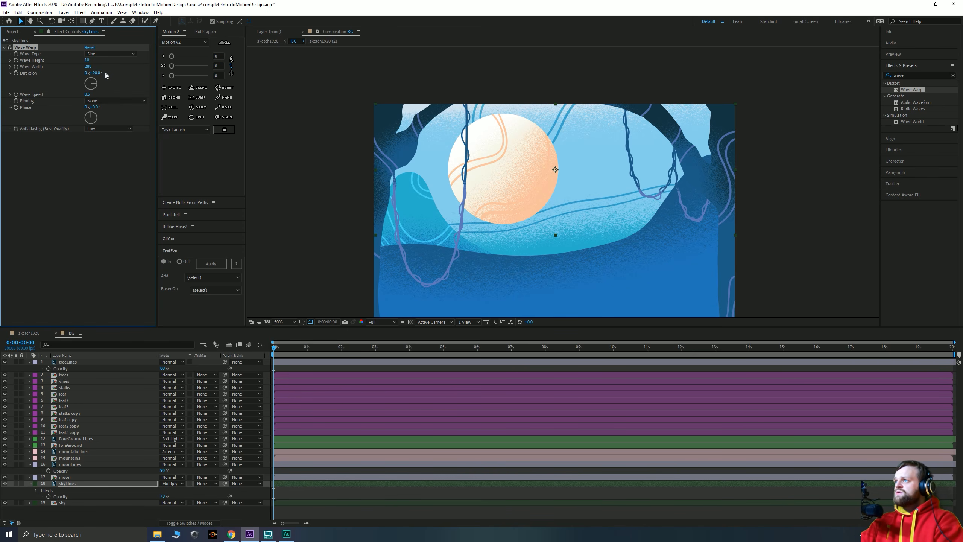
{"action": "left_click", "coordinate": [87, 59]}
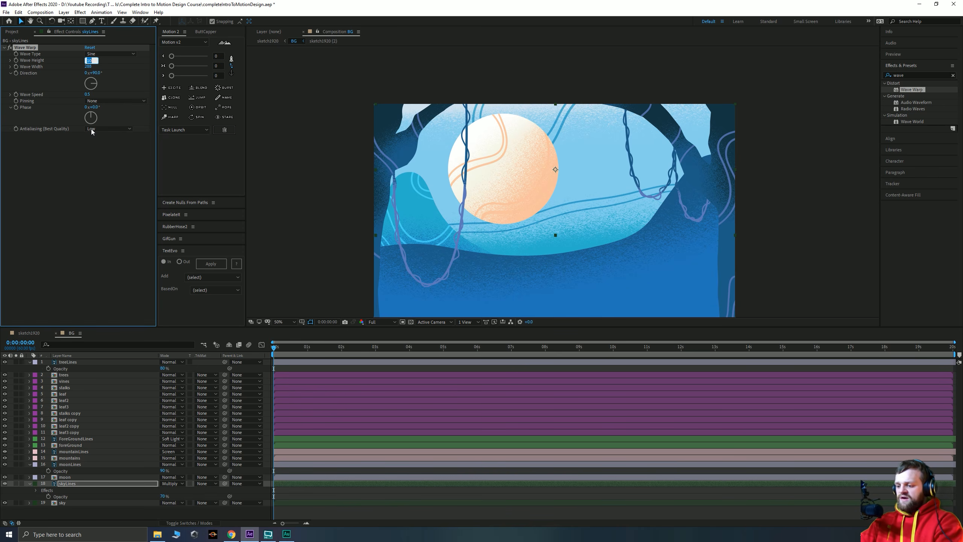
{"action": "type", "text": "6"}
{"action": "key", "text": "Return"}
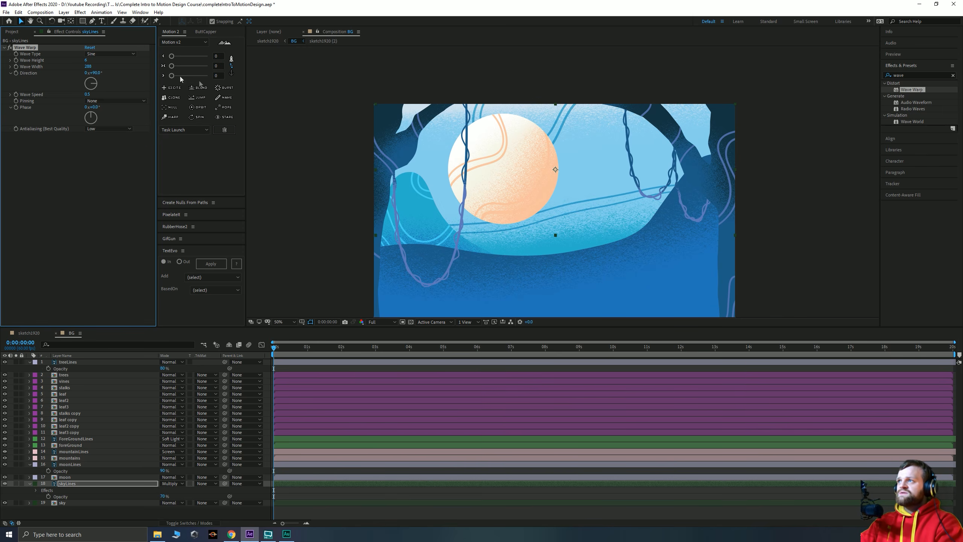
Set the Wave Warp effect's Wave Width to 300 and turn its Direction to about 74°
{"action": "left_click", "coordinate": [88, 66]}
{"action": "type", "text": "300"}
{"action": "key", "text": "Return"}
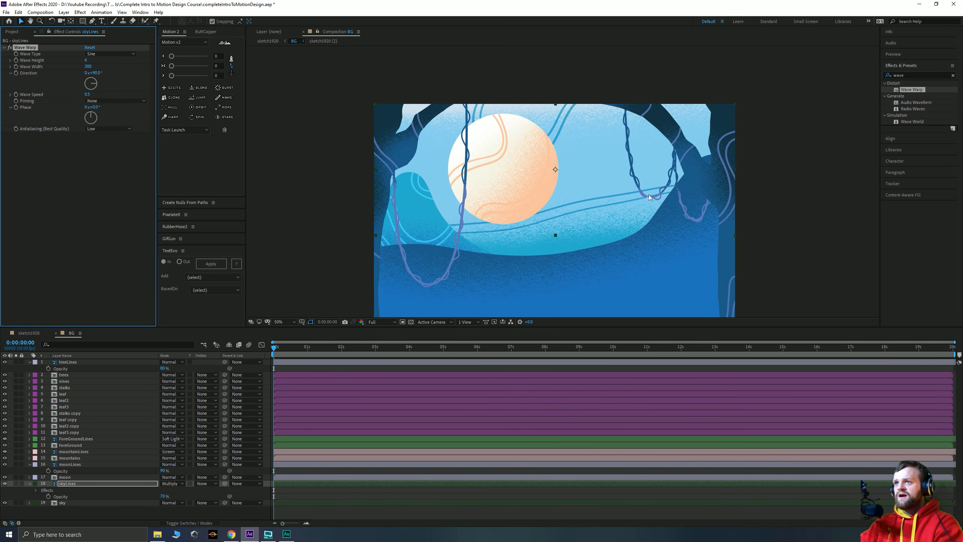
{"action": "left_click_drag", "start_coordinate": [98, 83], "coordinate": [102, 84]}
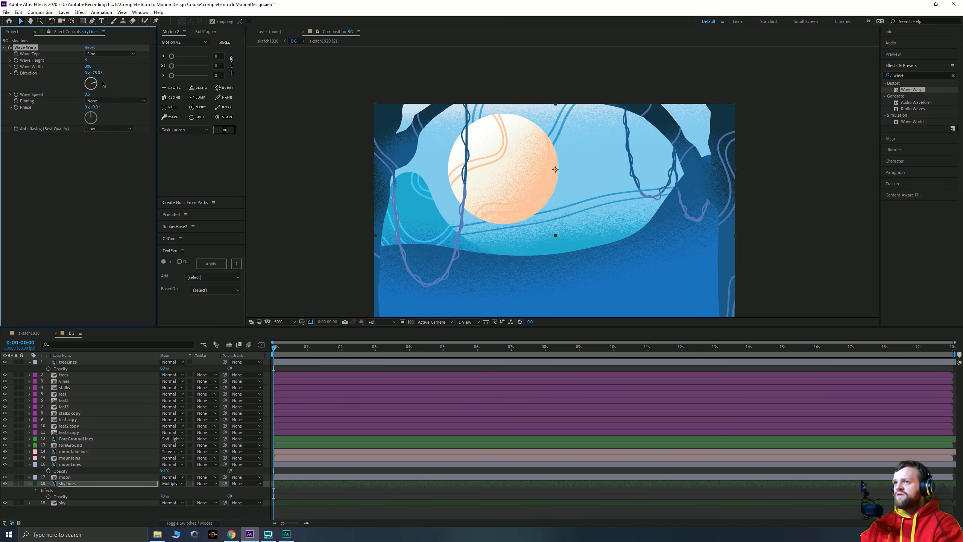
{"action": "left_click", "coordinate": [70, 173]}
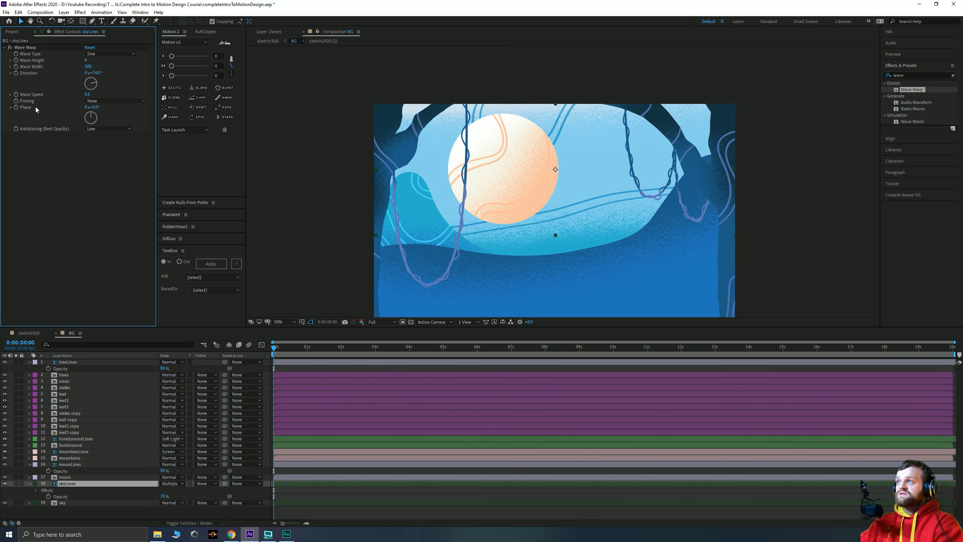
Add the expression time*5 to the Phase property of the Wave Warp effect on skyLines
{"action": "left_click", "coordinate": [16, 107], "text": "alt"}
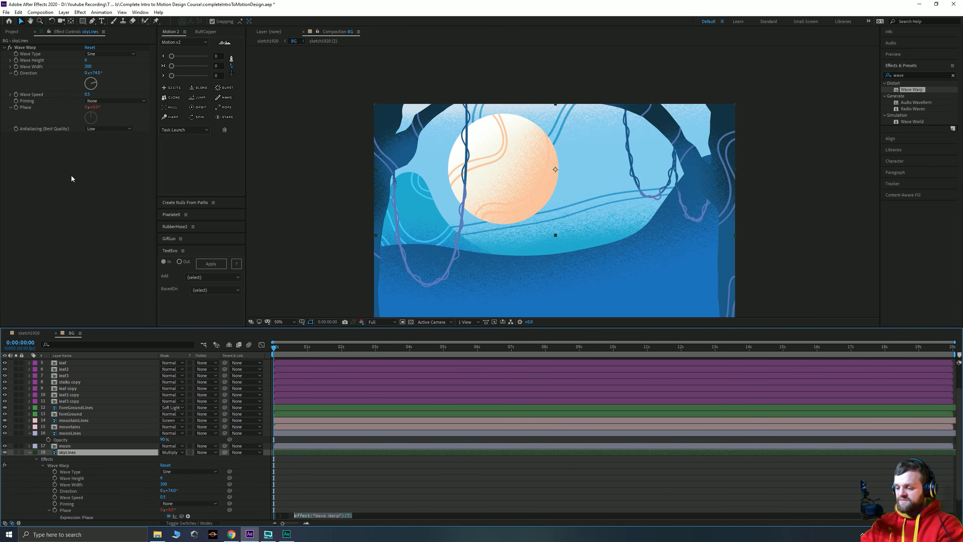
{"action": "type", "text": "time"}
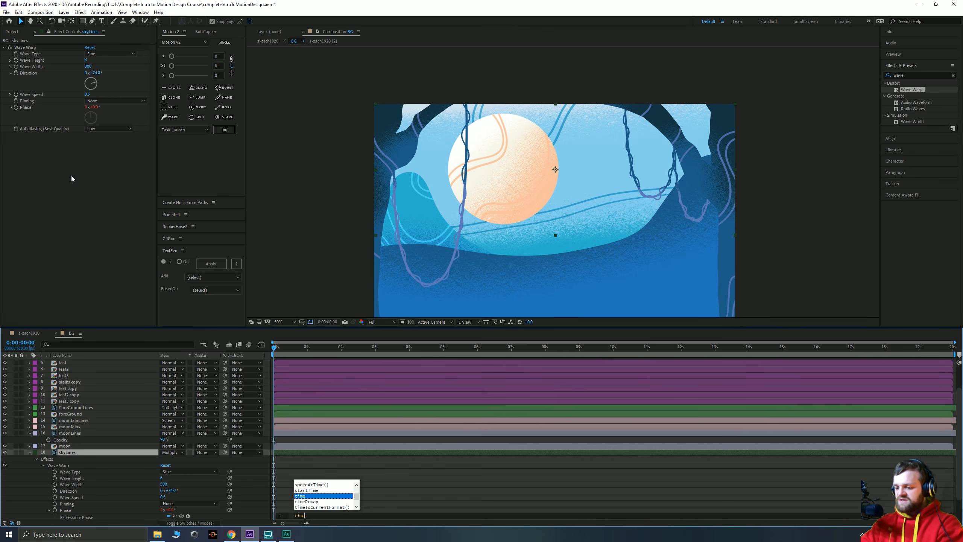
{"action": "type", "text": "*"}
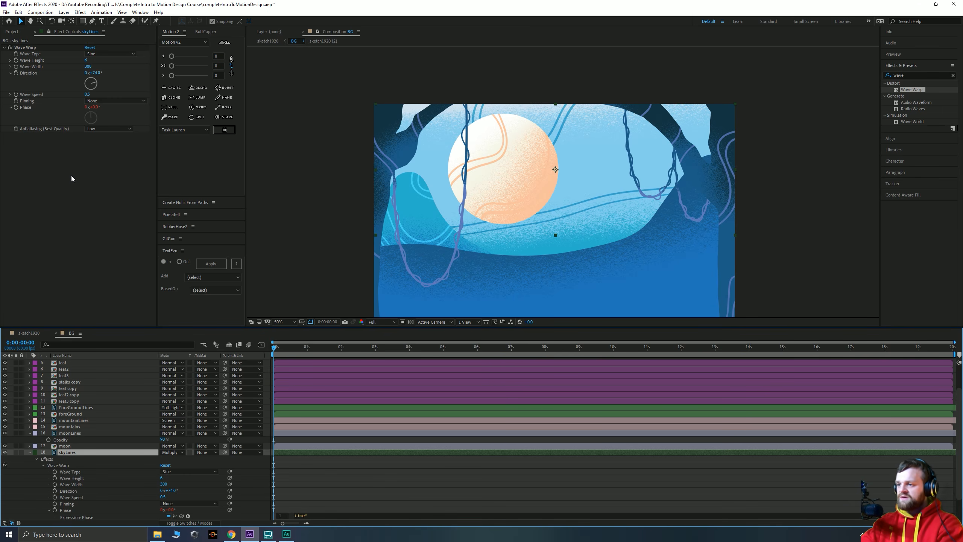
{"action": "type", "text": "5"}
{"action": "left_click", "coordinate": [295, 465]}
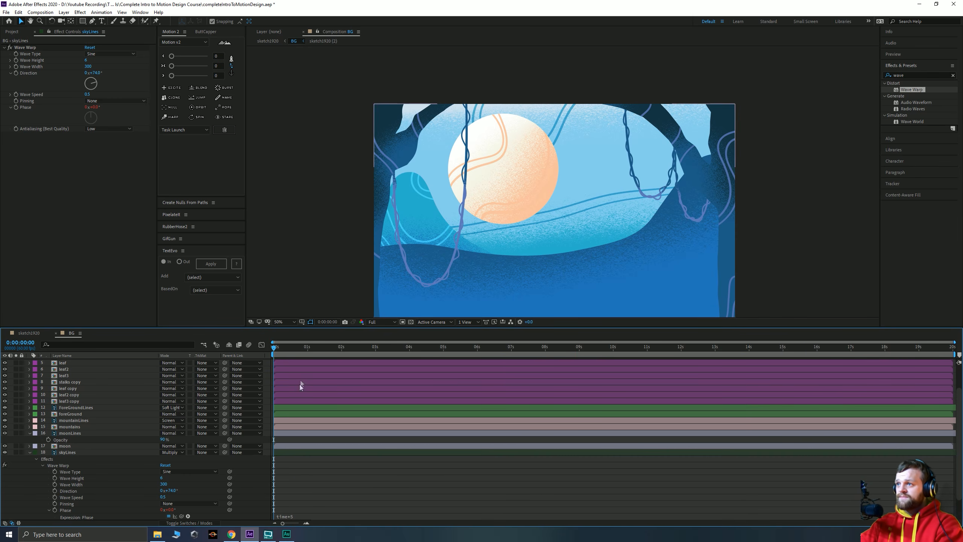
Preview the wave motion, end the work area at about two seconds and return to the start of the composition
{"action": "key", "text": "space"}
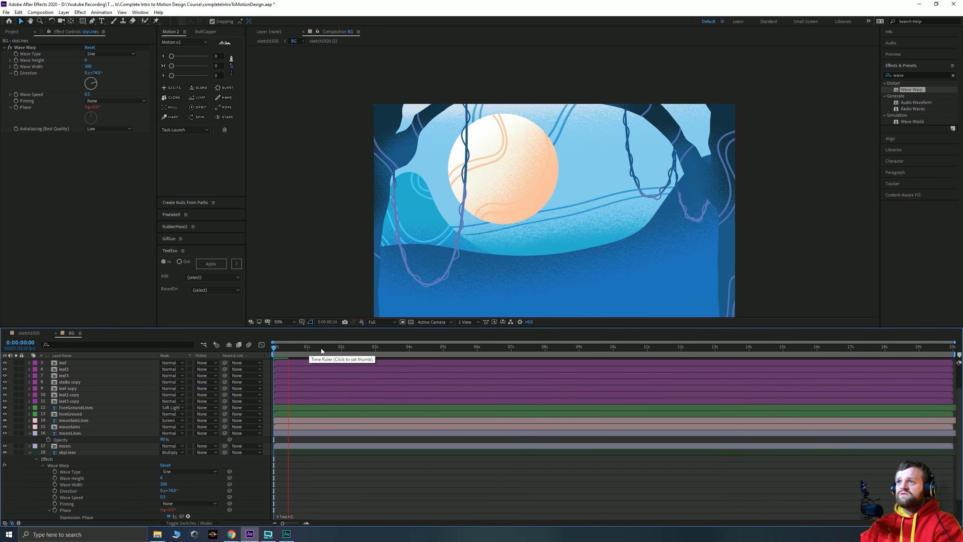
{"action": "left_click_drag", "start_coordinate": [286, 349], "coordinate": [342, 361]}
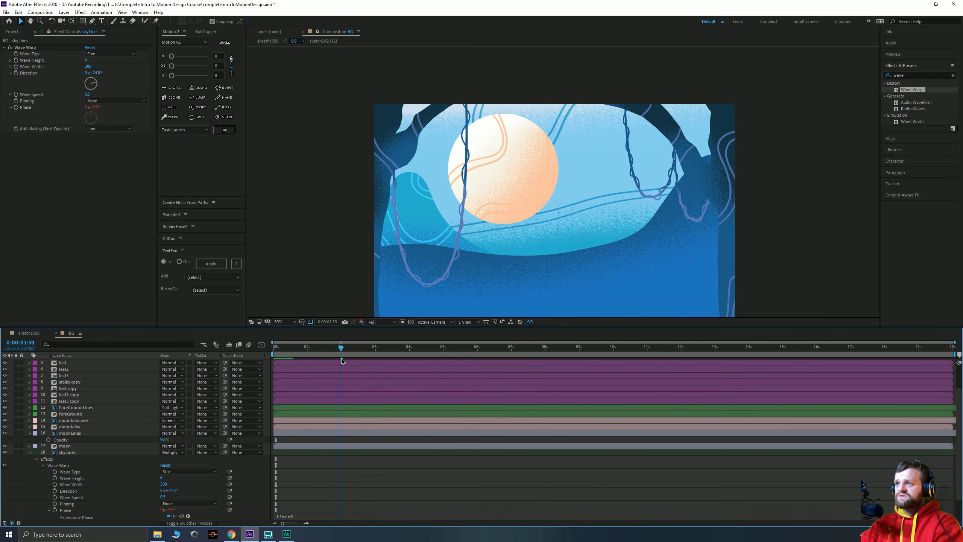
{"action": "key", "text": "n"}
{"action": "left_click", "coordinate": [319, 351]}
{"action": "left_click_drag", "start_coordinate": [319, 351], "coordinate": [274, 349]}
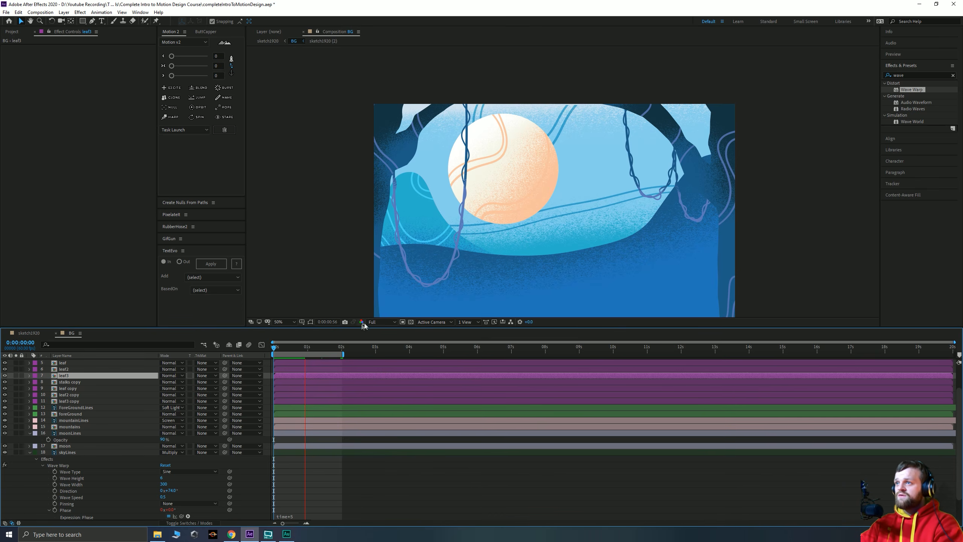
Set the fast preview mode to Adaptive Resolution and the preview resolution to Third
{"action": "left_click", "coordinate": [375, 322]}
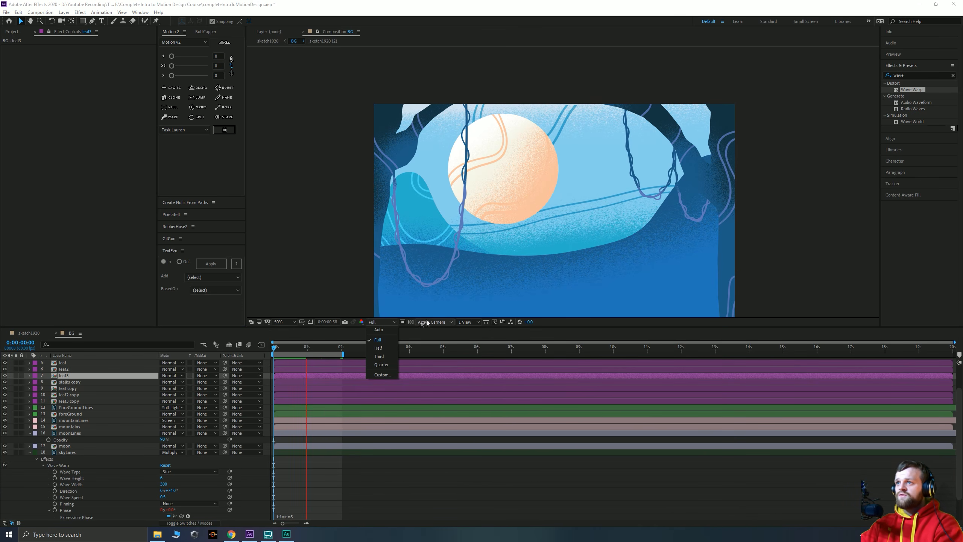
{"action": "left_click", "coordinate": [494, 321]}
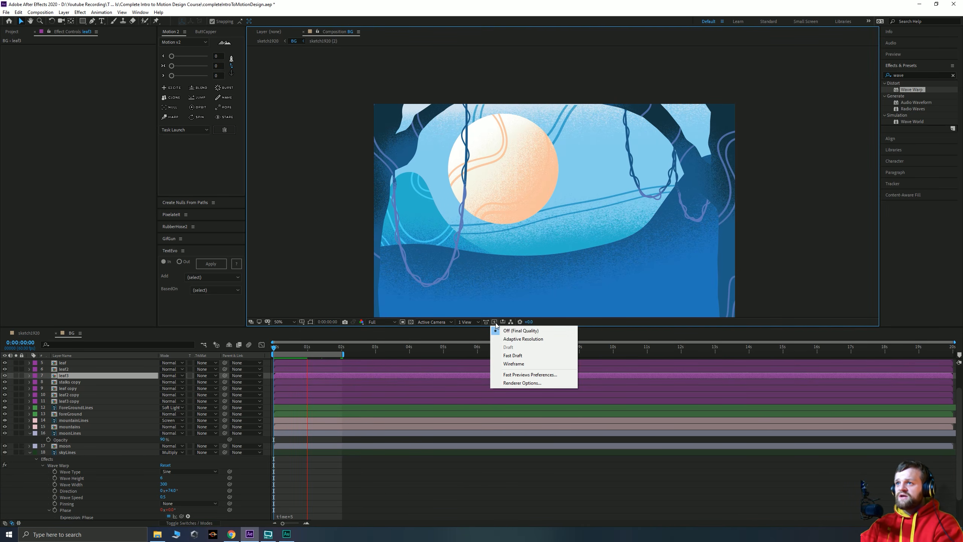
{"action": "left_click", "coordinate": [520, 339]}
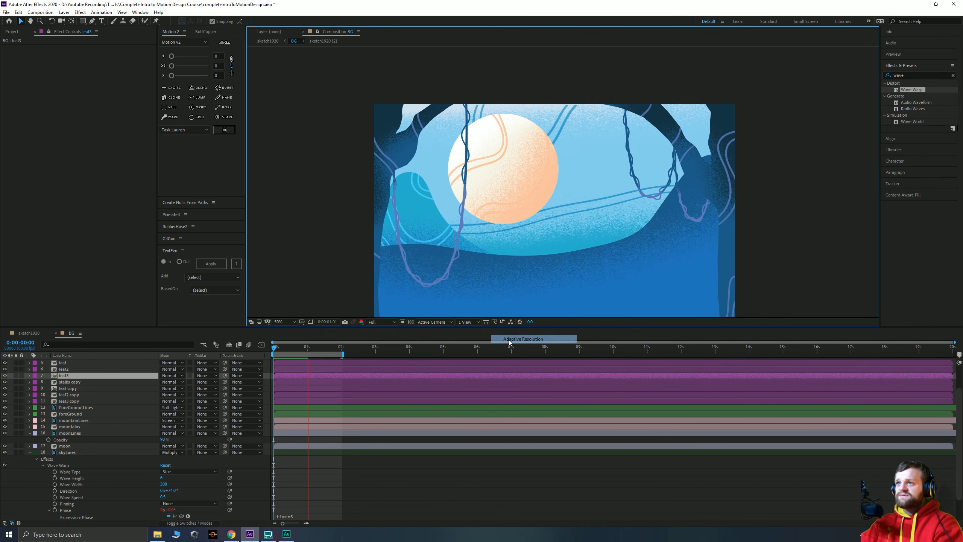
{"action": "left_click", "coordinate": [381, 322]}
{"action": "left_click", "coordinate": [379, 357]}
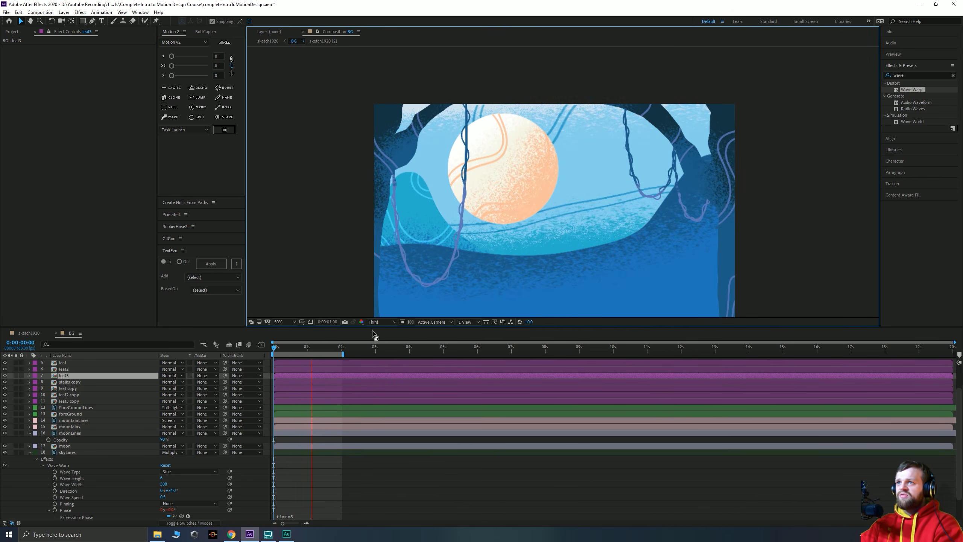
Shorten the work area to end just before the two-second mark and preview the animation from the start
{"action": "key", "text": "space"}
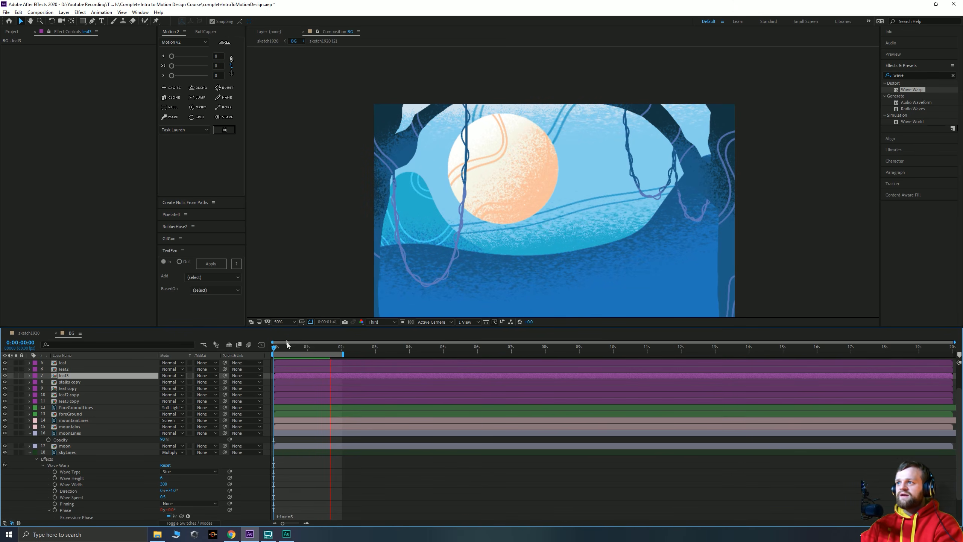
{"action": "left_click", "coordinate": [329, 348]}
{"action": "key", "text": "n"}
{"action": "left_click_drag", "start_coordinate": [313, 347], "coordinate": [243, 346]}
{"action": "key", "text": "space"}
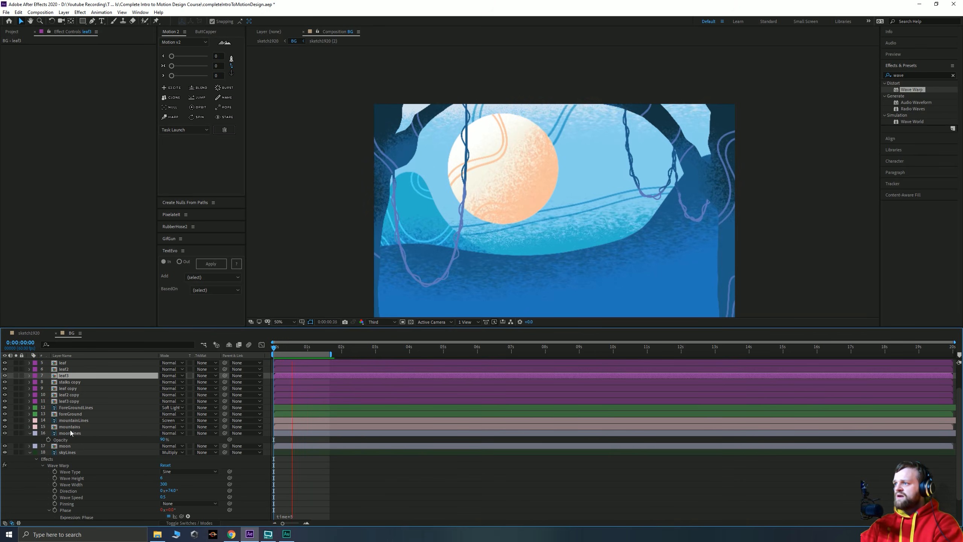
Select the skyLines layer, extend the work area to the end of the composition and briefly play the preview
{"action": "scroll", "coordinate": [70, 451], "scroll_direction": "down", "scroll_amount": 2}
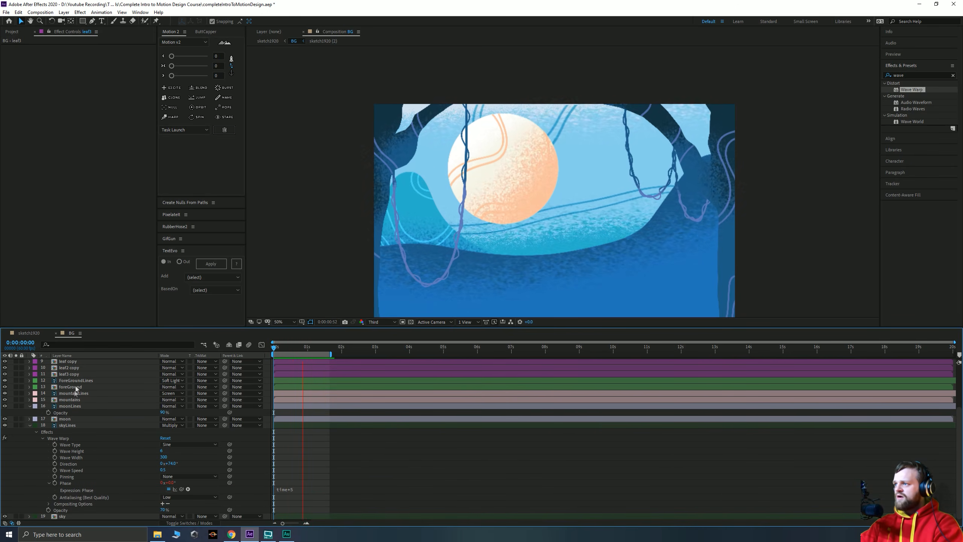
{"action": "left_click", "coordinate": [68, 424]}
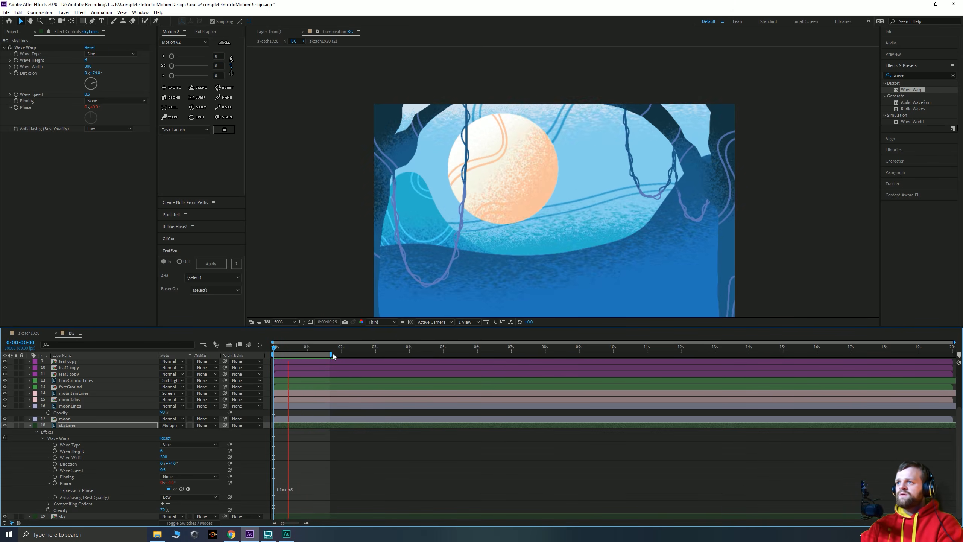
{"action": "left_click_drag", "start_coordinate": [330, 355], "coordinate": [955, 351]}
{"action": "key", "text": "space"}
{"action": "key", "text": "space"}
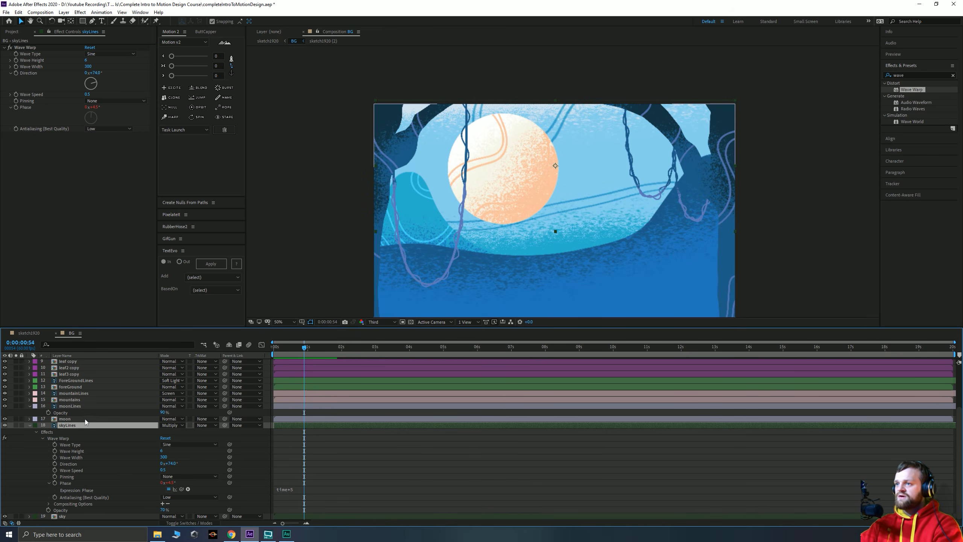
Collapse the skyLines layer's properties and parent the moonLines layer to the moon layer
{"action": "key", "text": "u"}
{"action": "left_click", "coordinate": [306, 498]}
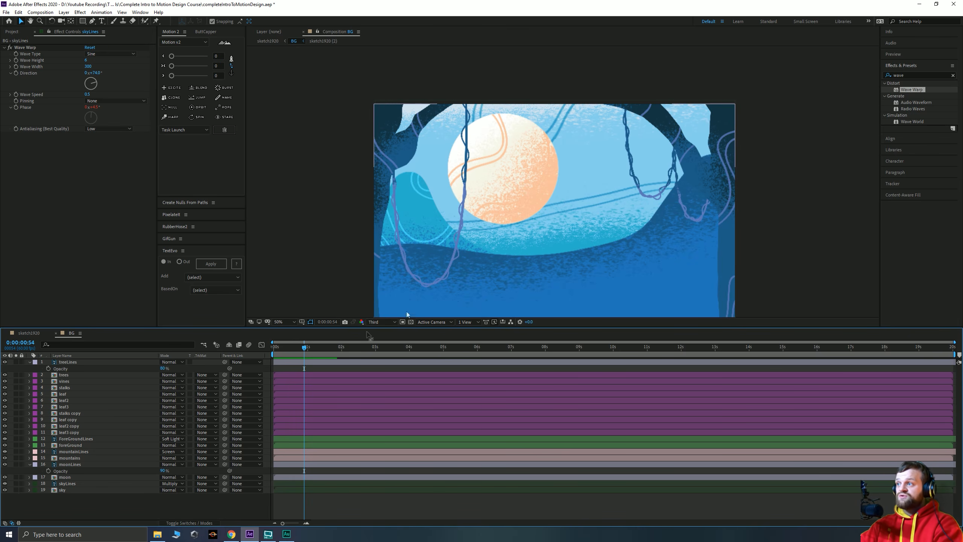
{"action": "left_click", "coordinate": [71, 465]}
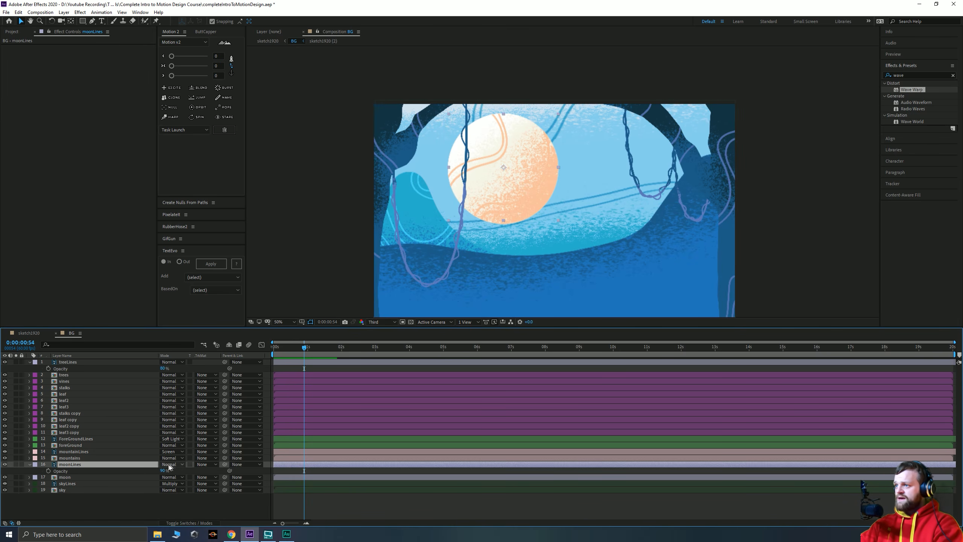
{"action": "left_click_drag", "start_coordinate": [224, 464], "coordinate": [68, 480]}
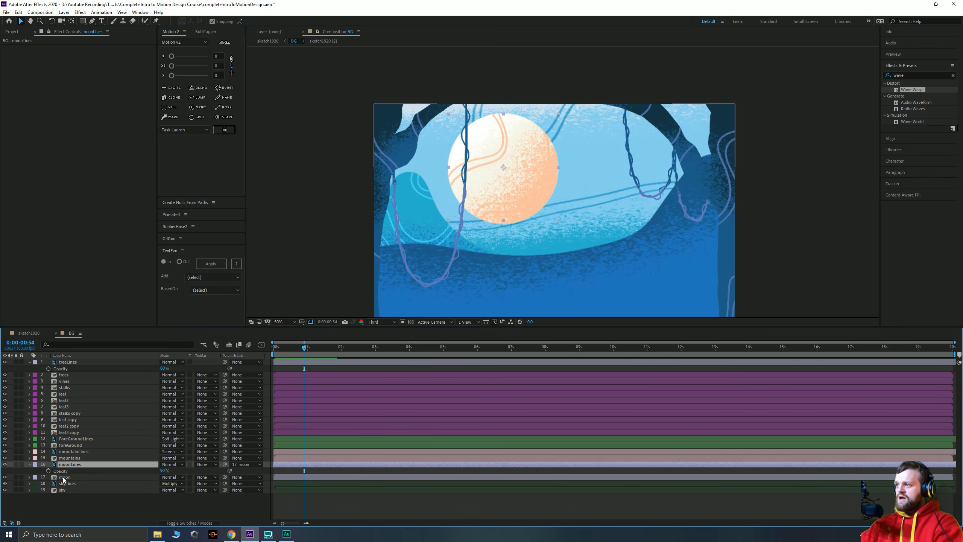
Try to move the moon layer's anchor point to the centre of the moon with the Pan Behind tool
{"action": "left_click", "coordinate": [74, 479]}
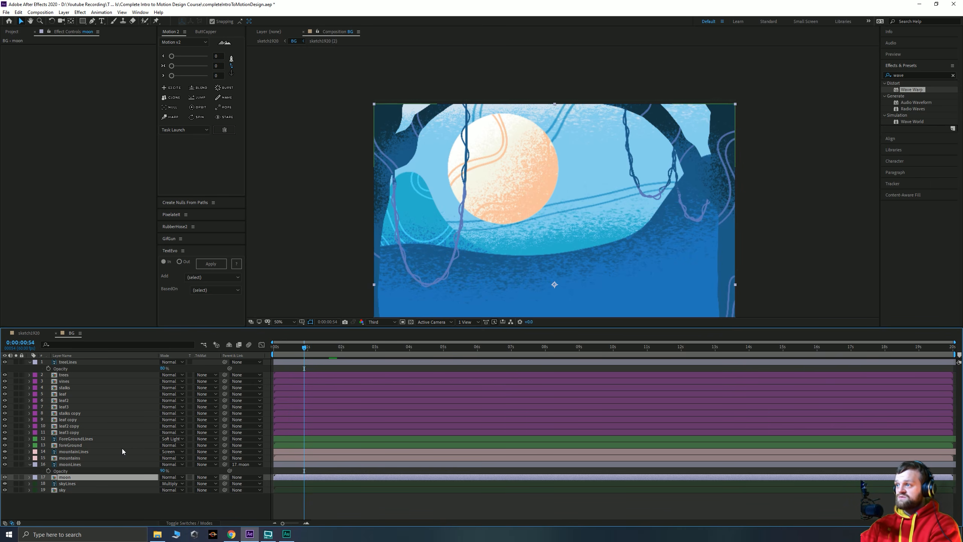
{"action": "left_click", "coordinate": [71, 22]}
{"action": "left_click_drag", "start_coordinate": [552, 285], "coordinate": [504, 171]}
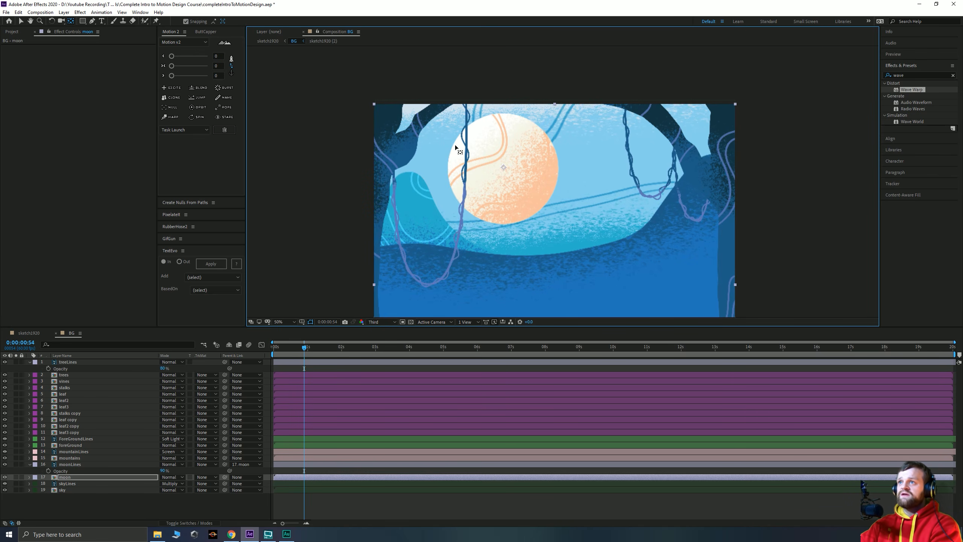
{"action": "key", "text": "ctrl+z"}
{"action": "key", "text": "ctrl+z"}
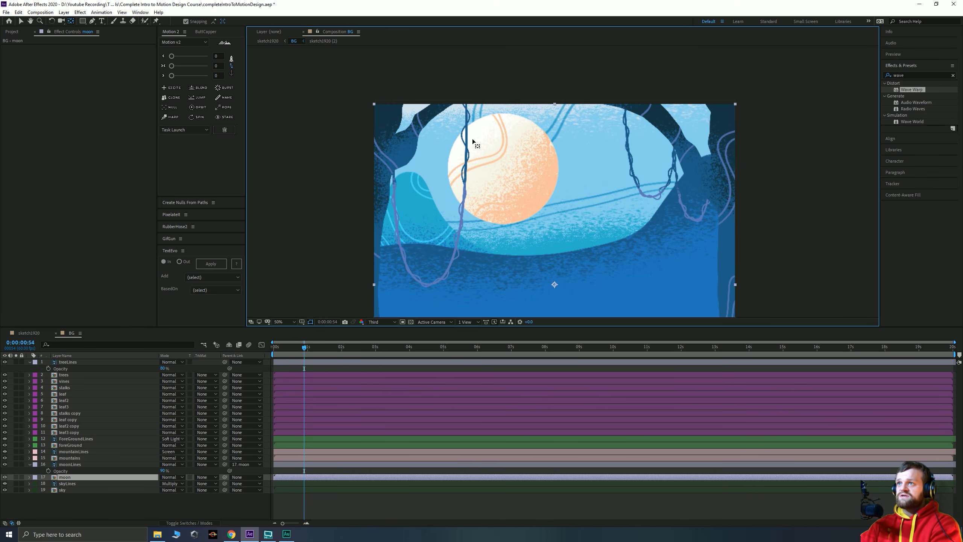
Open the moon layer's nested composition and collapse the expanded properties of all its layers
{"action": "double_click", "coordinate": [56, 478]}
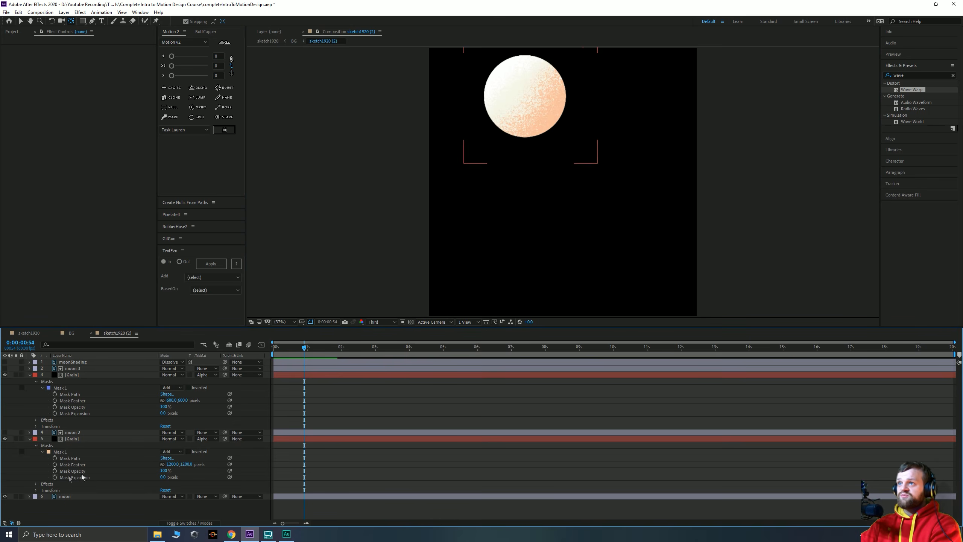
{"action": "left_click", "coordinate": [71, 497]}
{"action": "key", "text": "ctrl+a"}
{"action": "key", "text": "u"}
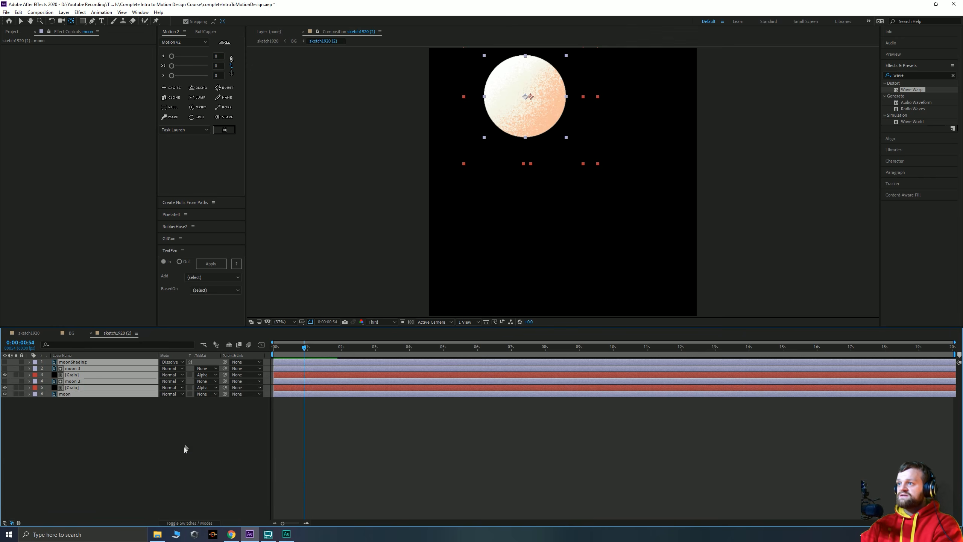
Parent both Grain layers in the moon composition to the moon layer
{"action": "left_click", "coordinate": [185, 445]}
{"action": "left_click_drag", "start_coordinate": [455, 168], "coordinate": [458, 267]}
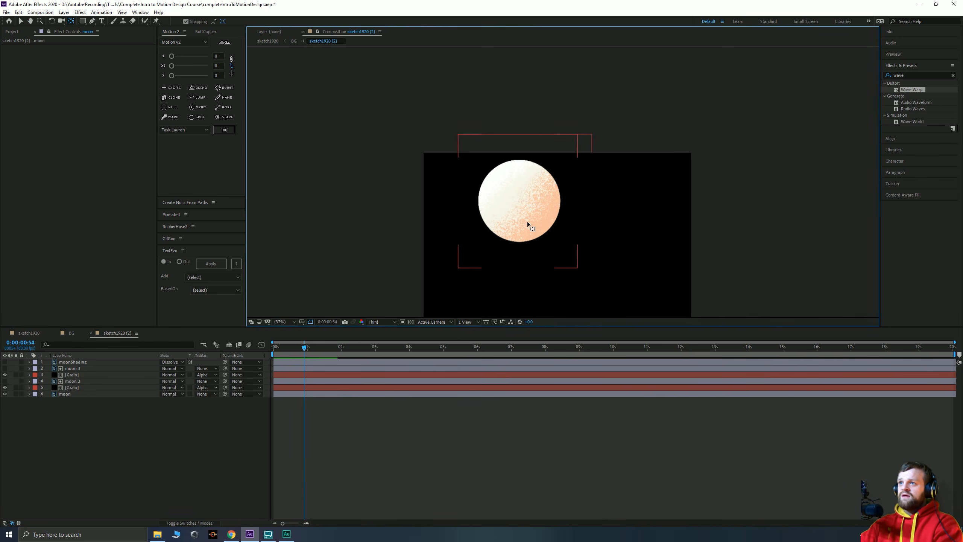
{"action": "scroll", "coordinate": [527, 222], "scroll_direction": "up", "scroll_amount": 3}
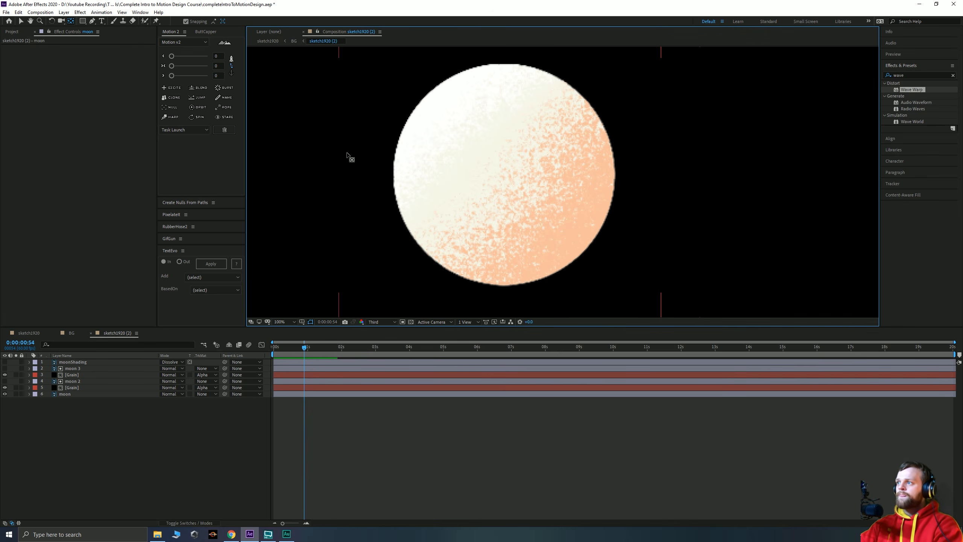
{"action": "left_click", "coordinate": [106, 405]}
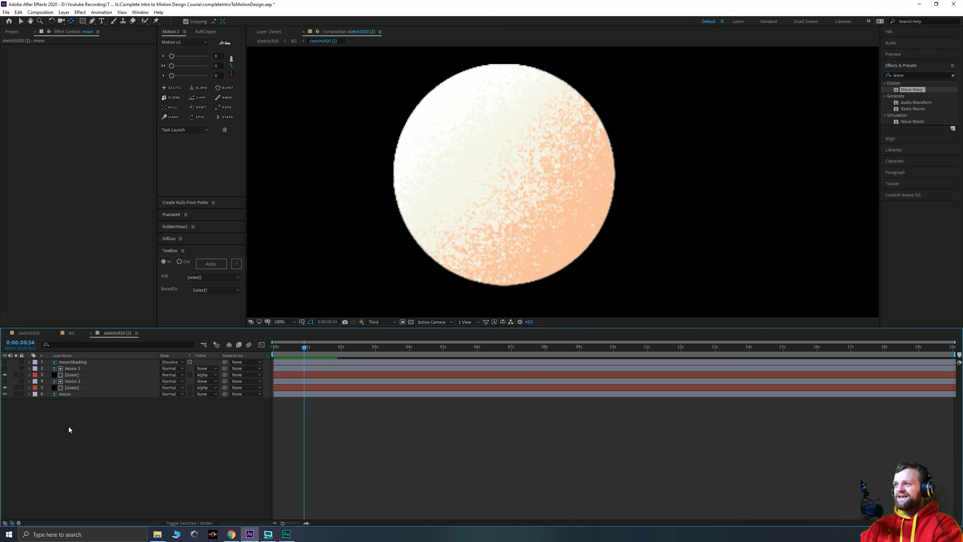
{"action": "left_click", "coordinate": [70, 395]}
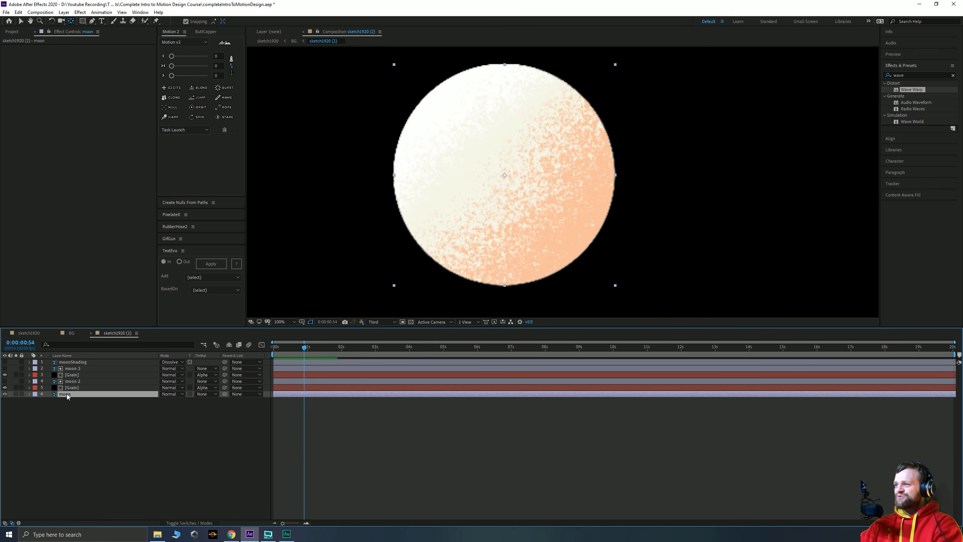
{"action": "left_click", "coordinate": [75, 387]}
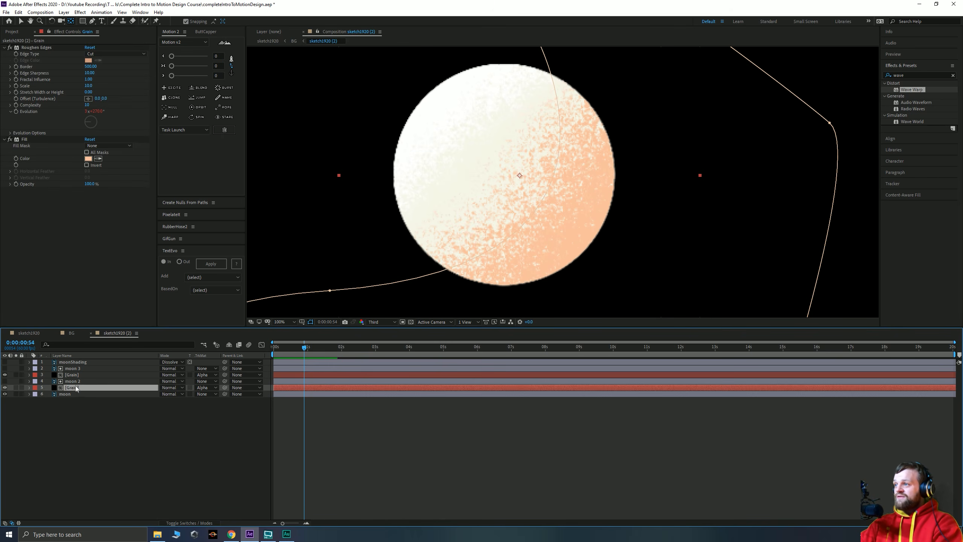
{"action": "left_click", "coordinate": [74, 382]}
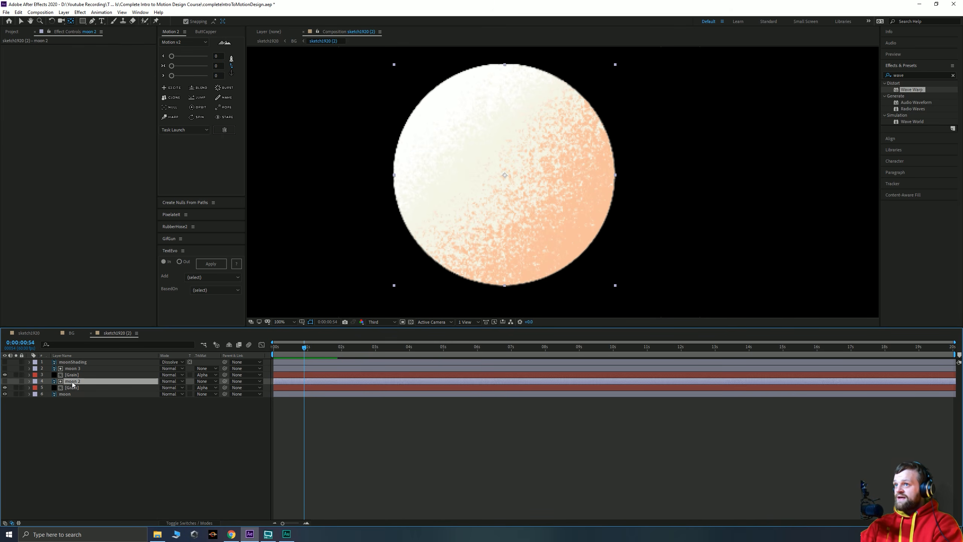
{"action": "left_click", "coordinate": [77, 387]}
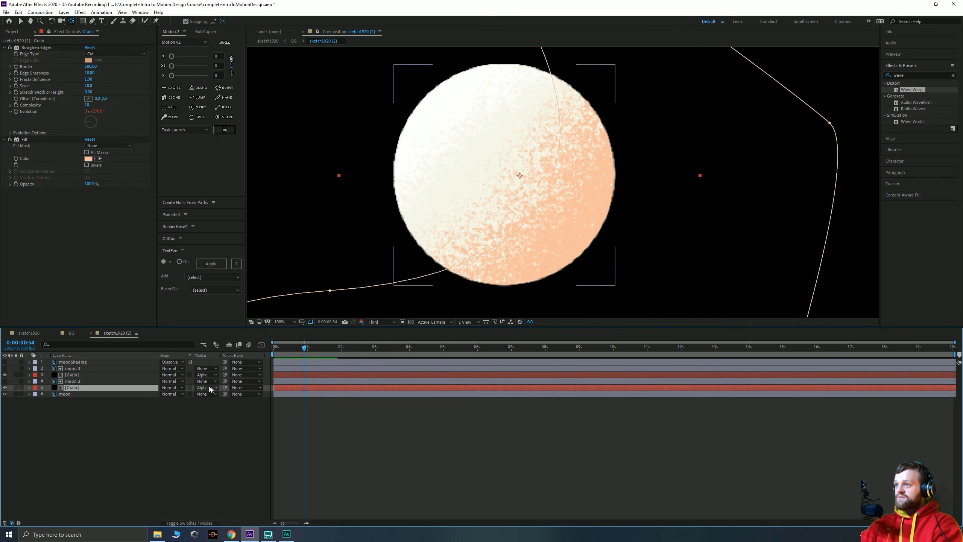
{"action": "left_click_drag", "start_coordinate": [225, 387], "coordinate": [68, 394]}
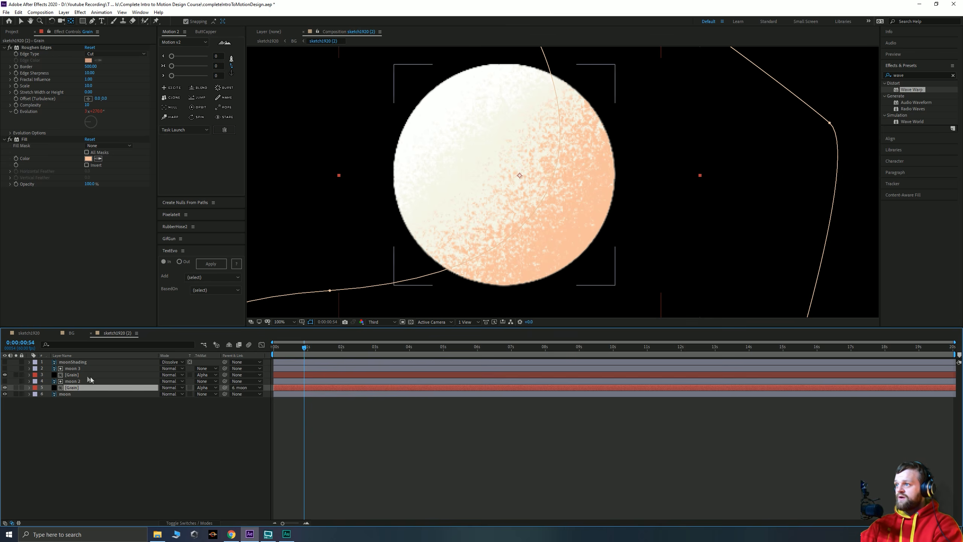
{"action": "left_click", "coordinate": [114, 374]}
{"action": "left_click_drag", "start_coordinate": [225, 375], "coordinate": [68, 395]}
Try rotating the moon layer, undo that test, and add the expression time*5 to its Rotation property
{"action": "left_click", "coordinate": [68, 395]}
{"action": "key", "text": "r"}
{"action": "left_click_drag", "start_coordinate": [168, 400], "coordinate": [361, 400]}
{"action": "key", "text": "ctrl+z"}
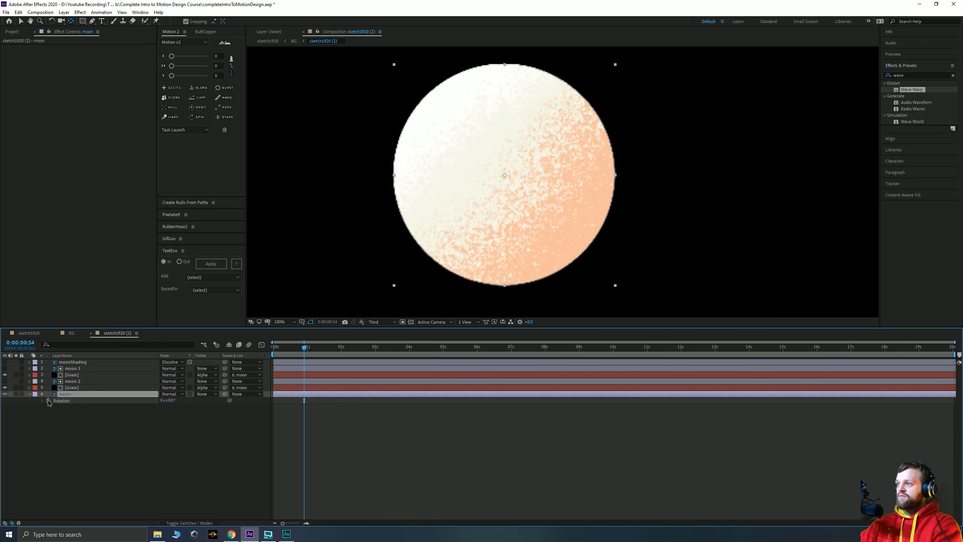
{"action": "left_click", "coordinate": [48, 401], "text": "alt"}
{"action": "type", "text": "time"}
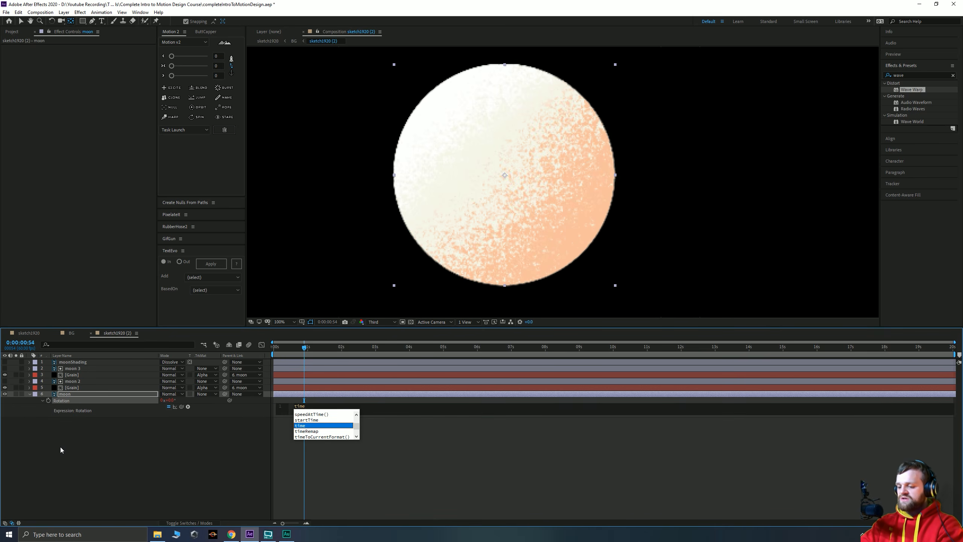
{"action": "type", "text": "*"}
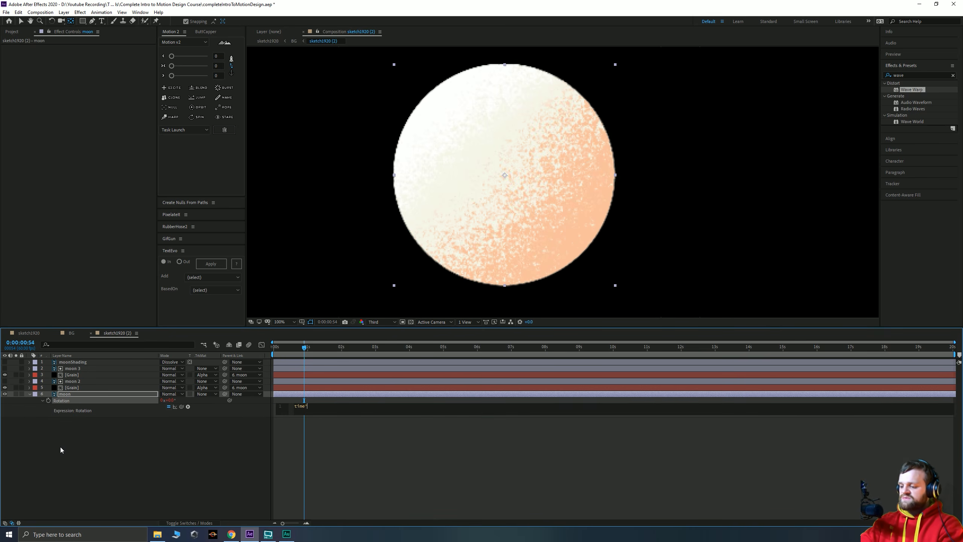
{"action": "left_click", "coordinate": [55, 447]}
Preview the moon's rotation from the first frame
{"action": "key", "text": "Home"}
{"action": "key", "text": "space"}
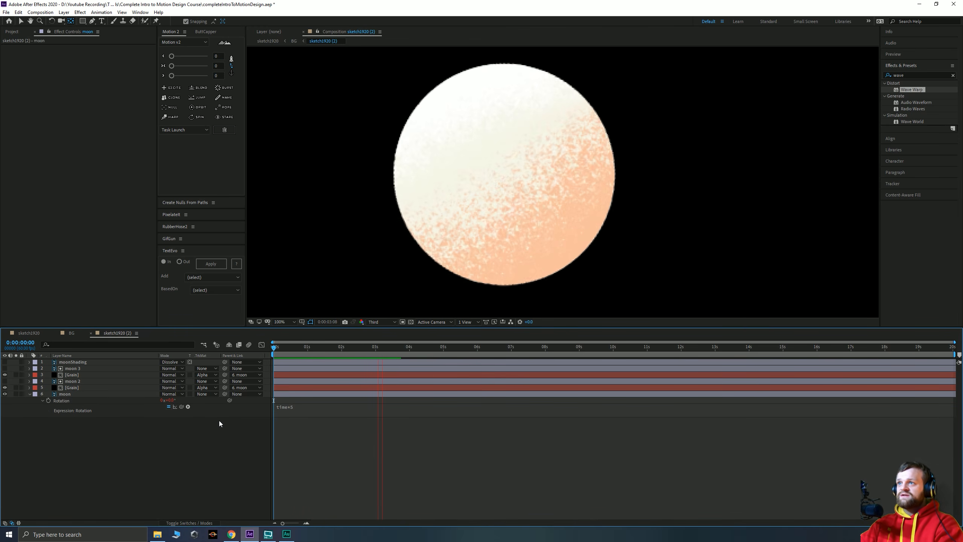
{"action": "key", "text": "space"}
Switch to the BG composition and scrub to 0:00:03:38 to check the rotating moon against the scene
{"action": "key", "text": "Tab"}
{"action": "left_click", "coordinate": [356, 363]}
{"action": "left_click_drag", "start_coordinate": [279, 349], "coordinate": [397, 351]}
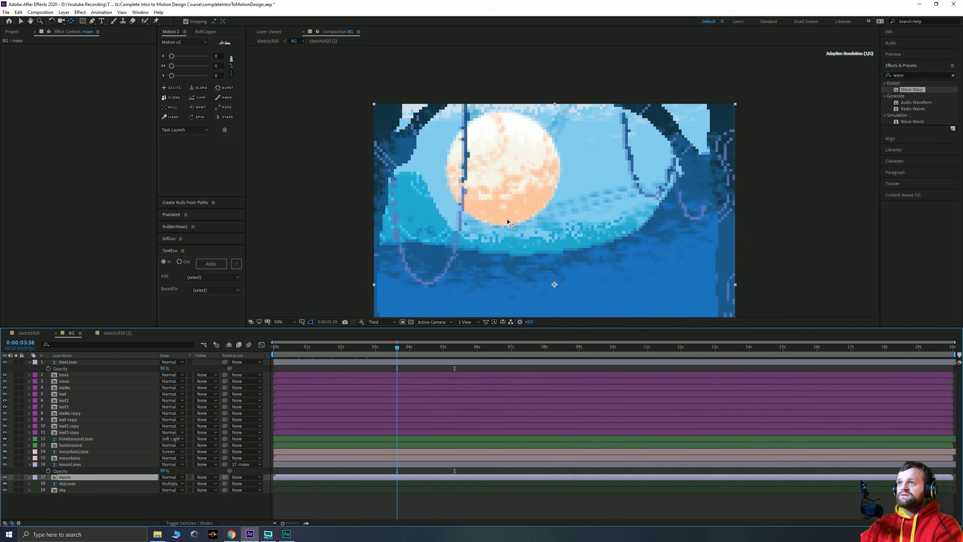
Add the expression time*-5 to the Rotation property of the moonLines layer
{"action": "left_click", "coordinate": [71, 506]}
{"action": "left_click", "coordinate": [87, 464]}
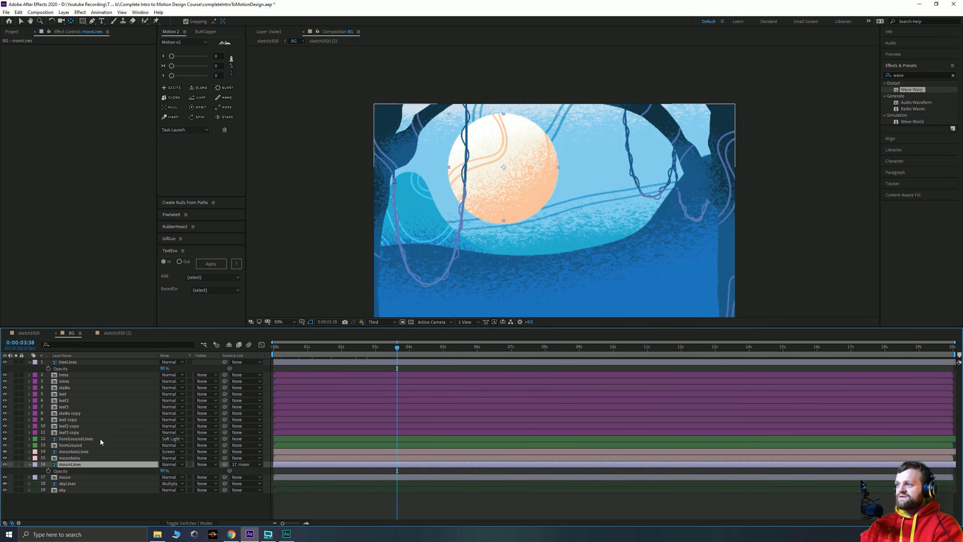
{"action": "key", "text": "r"}
{"action": "left_click", "coordinate": [48, 470], "text": "alt"}
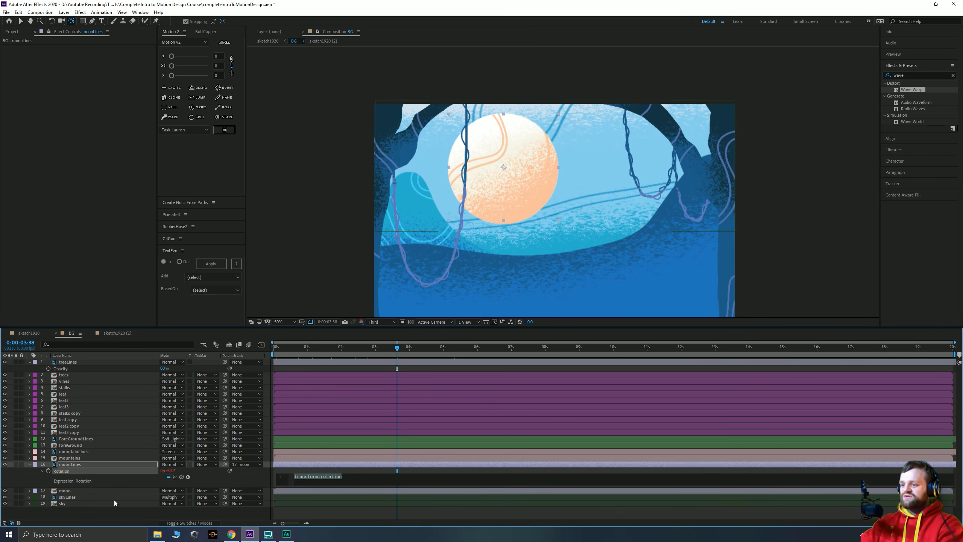
{"action": "type", "text": "time*"}
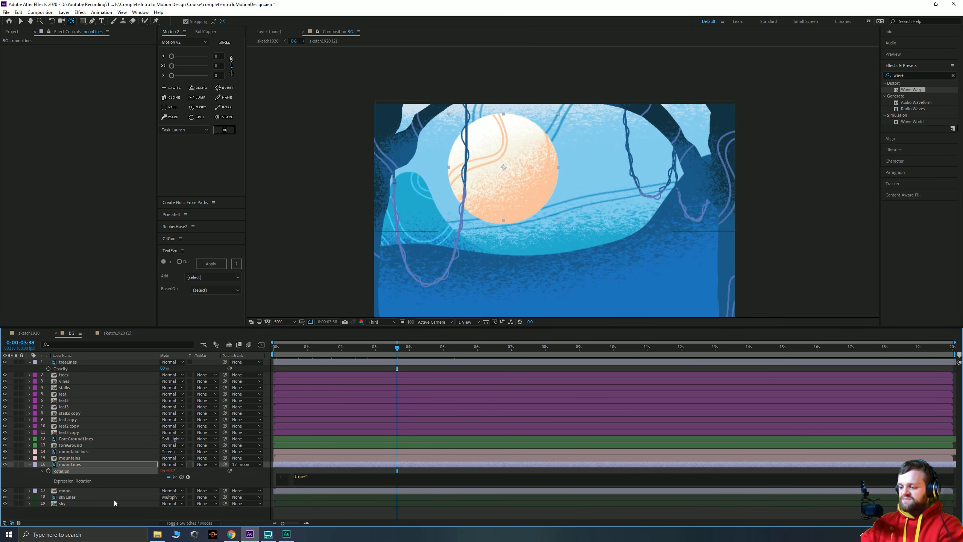
{"action": "type", "text": "-5"}
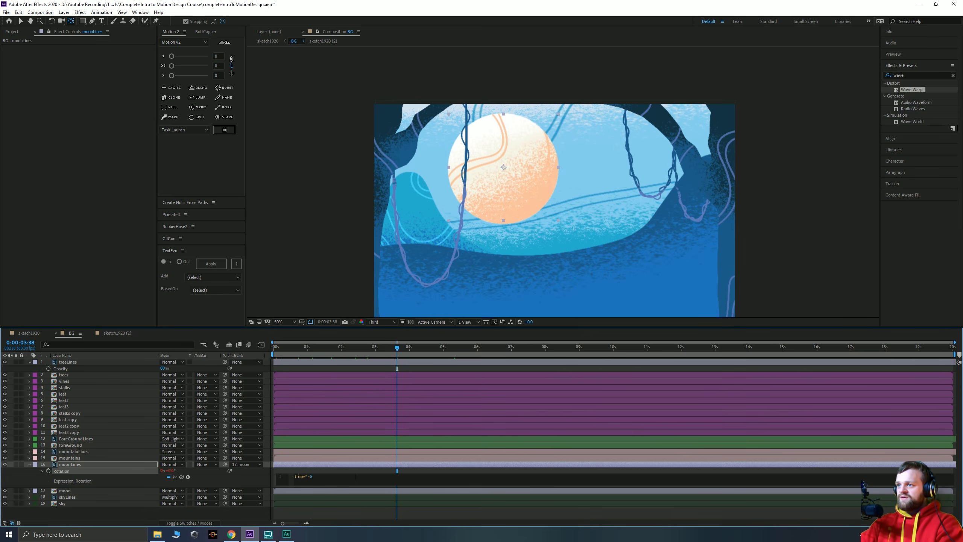
{"action": "left_click", "coordinate": [363, 516]}
Check the moonLines rotation at Full preview resolution with a temporarily changed fast preview mode, scrubbing up to 0:00:09:23
{"action": "left_click_drag", "start_coordinate": [301, 348], "coordinate": [453, 349]}
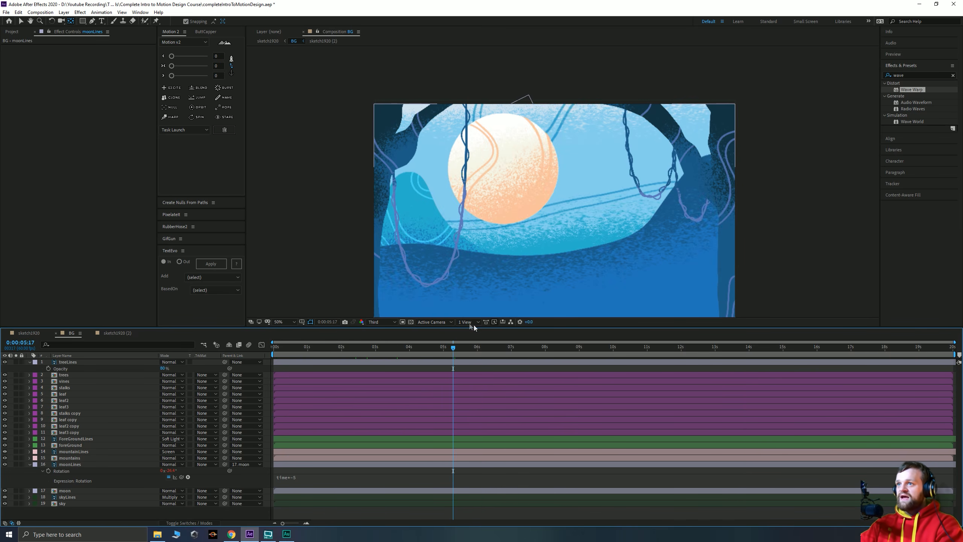
{"action": "left_click", "coordinate": [394, 323]}
{"action": "left_click", "coordinate": [377, 334]}
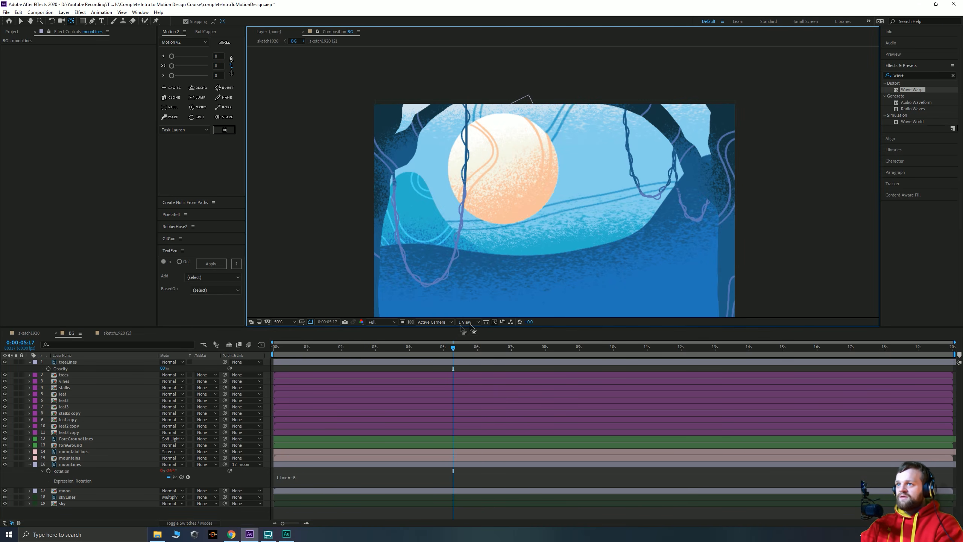
{"action": "left_click", "coordinate": [495, 323]}
{"action": "left_click", "coordinate": [502, 331]}
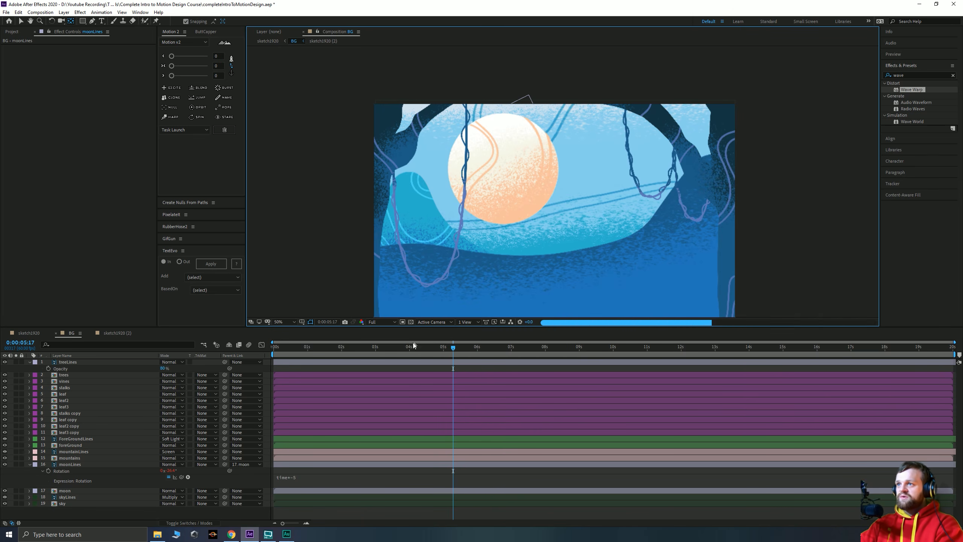
{"action": "left_click", "coordinate": [416, 348]}
{"action": "left_click_drag", "start_coordinate": [418, 349], "coordinate": [592, 348]}
{"action": "left_click", "coordinate": [495, 323]}
{"action": "left_click", "coordinate": [500, 339]}
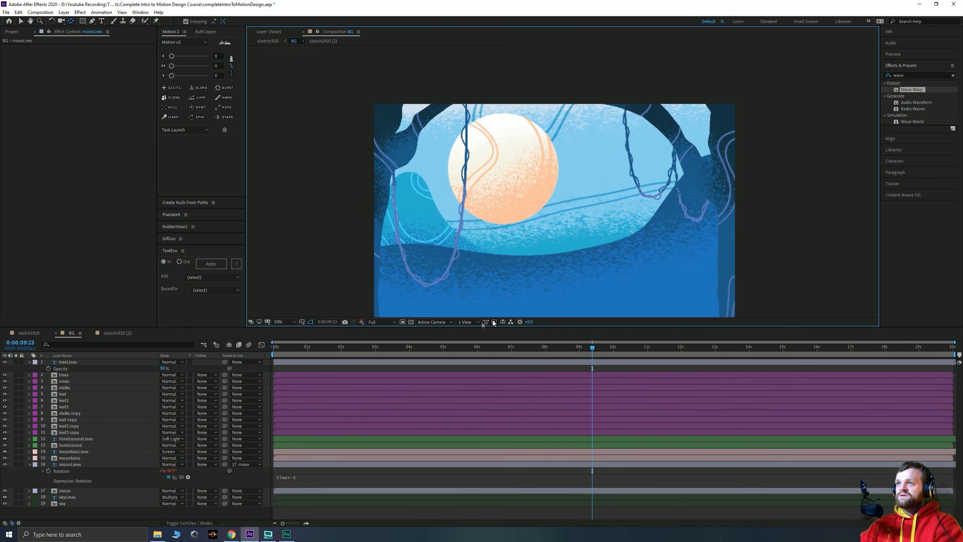
Set the preview resolution to Quarter, play the animation from 0:00:09:07, and scrub ahead to 0:00:16:13
{"action": "key", "text": "space"}
{"action": "left_click", "coordinate": [378, 322]}
{"action": "left_click", "coordinate": [381, 360]}
{"action": "left_click_drag", "start_coordinate": [592, 347], "coordinate": [583, 348]}
{"action": "key", "text": "space"}
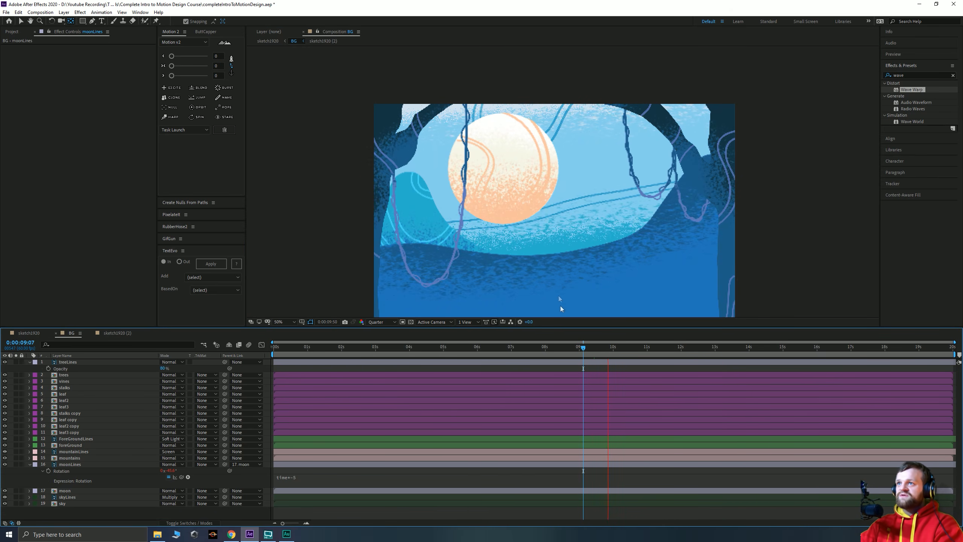
{"action": "left_click_drag", "start_coordinate": [594, 355], "coordinate": [824, 353]}
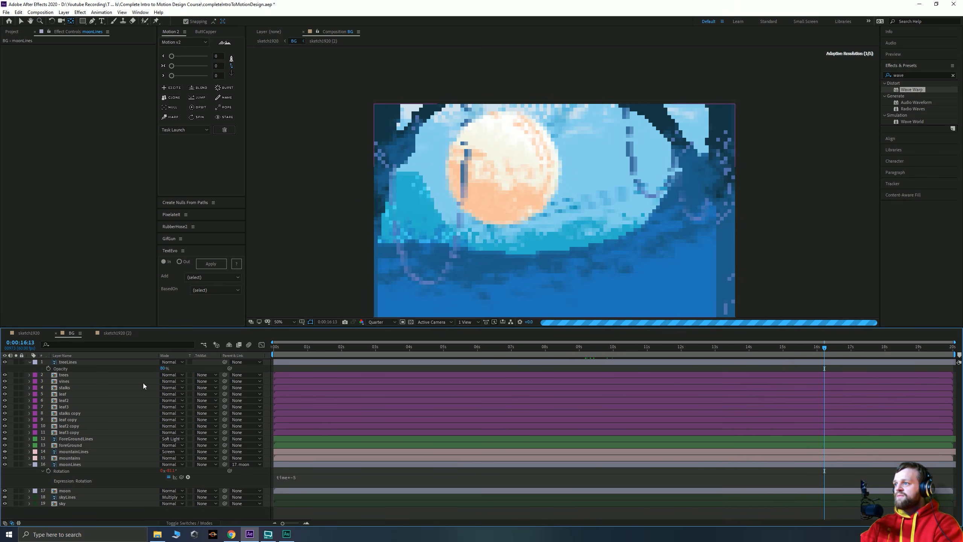
Open the trees precomposition, examine its tree artwork and layers, and return to the BG composition
{"action": "scroll", "coordinate": [540, 214], "scroll_direction": "down", "scroll_amount": 2}
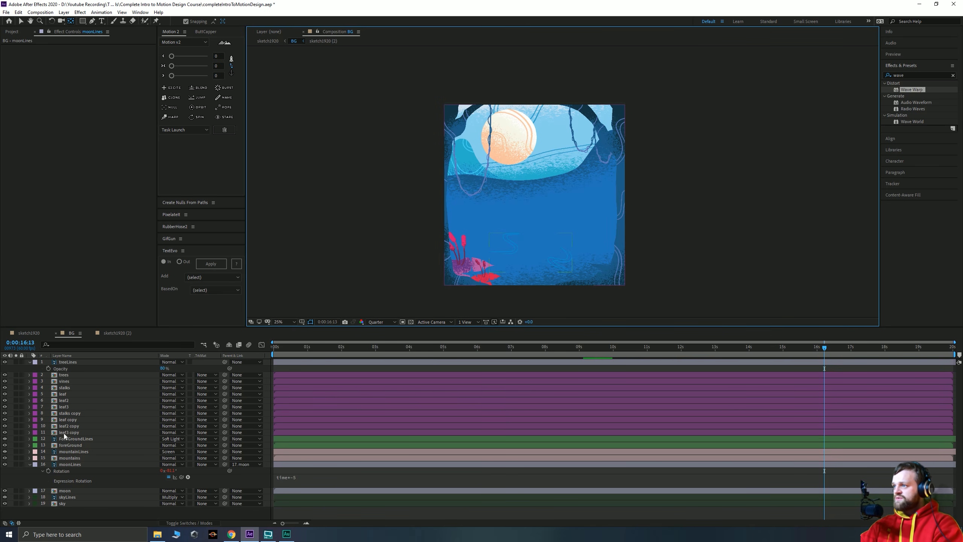
{"action": "left_click", "coordinate": [63, 374]}
{"action": "double_click", "coordinate": [56, 376]}
{"action": "scroll", "coordinate": [503, 230], "scroll_direction": "down", "scroll_amount": 1}
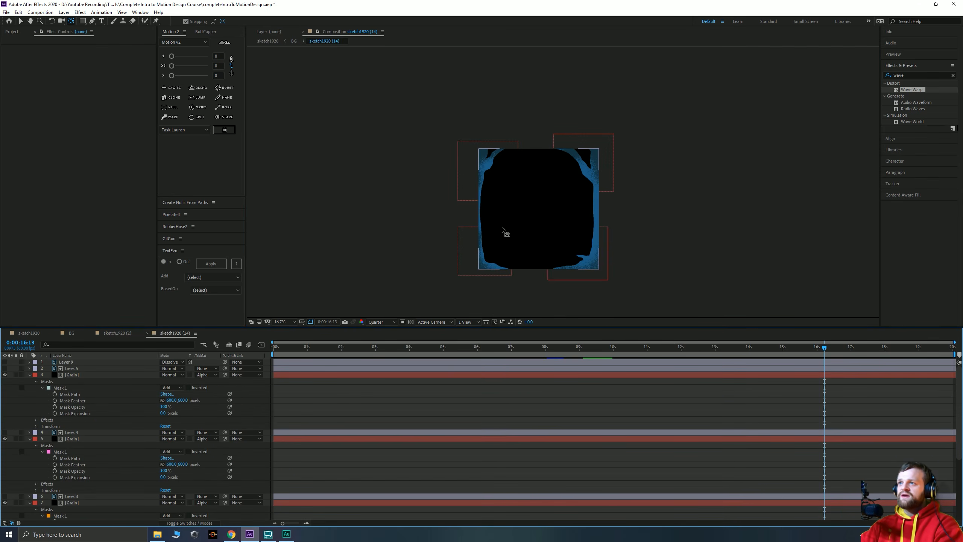
{"action": "scroll", "coordinate": [493, 229], "scroll_direction": "up", "scroll_amount": 2}
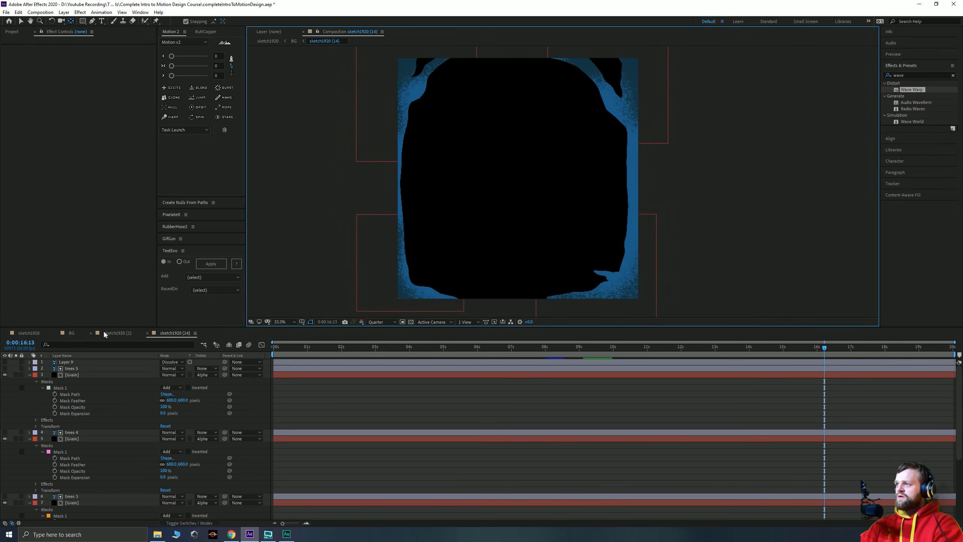
{"action": "key", "text": "Tab"}
{"action": "left_click", "coordinate": [324, 337]}
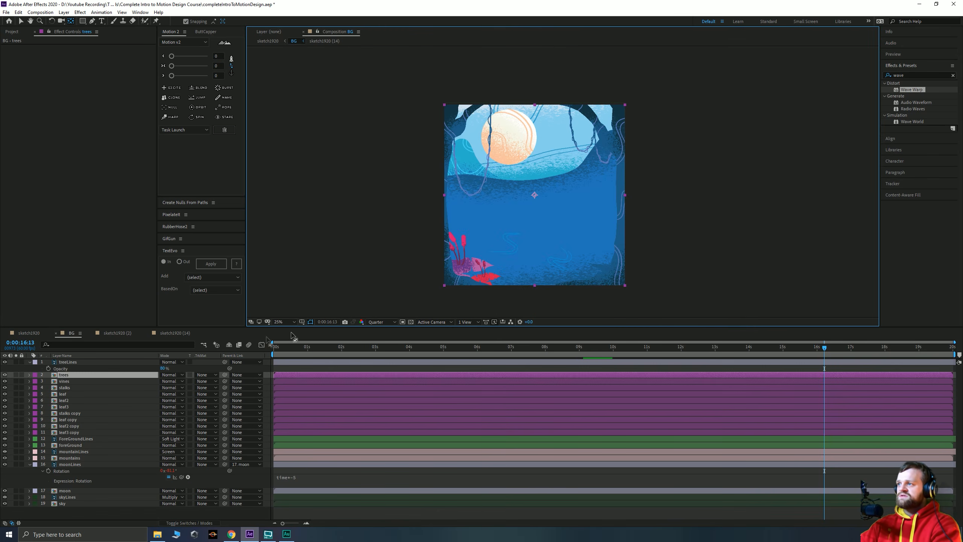
Move the treeLines layer out of the BG composition and into the trees precomposition as its uppermost layer
{"action": "left_click", "coordinate": [74, 362]}
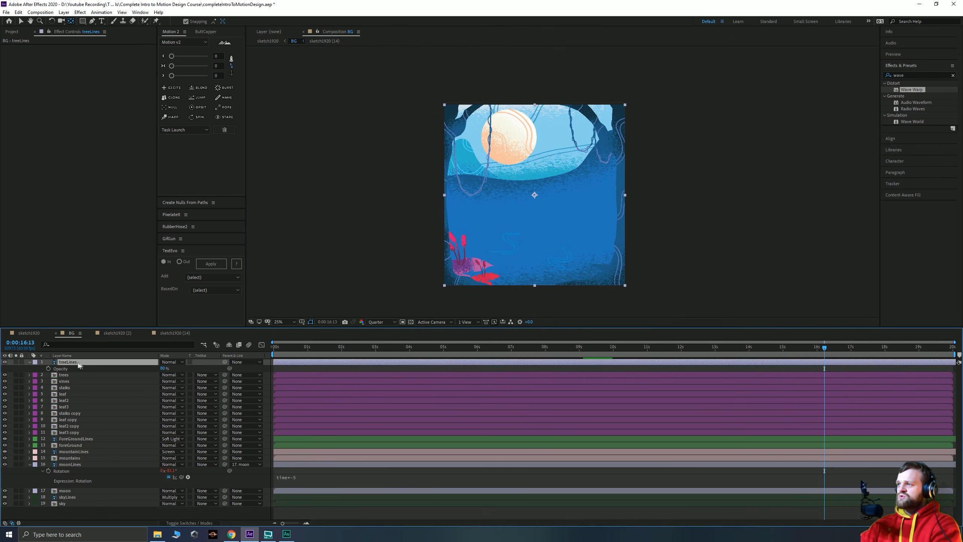
{"action": "key", "text": "Delete"}
{"action": "left_click", "coordinate": [55, 363]}
{"action": "double_click", "coordinate": [55, 363]}
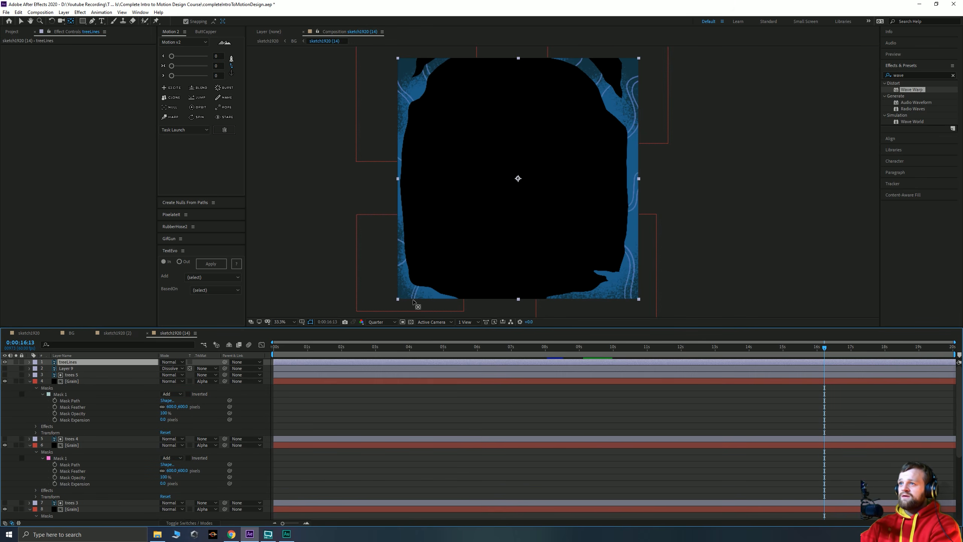
Collapse the expanded mask and transform properties of all four Grain layers in the trees precomposition
{"action": "left_click", "coordinate": [72, 380]}
{"action": "key", "text": "u"}
{"action": "left_click", "coordinate": [71, 397]}
{"action": "key", "text": "u"}
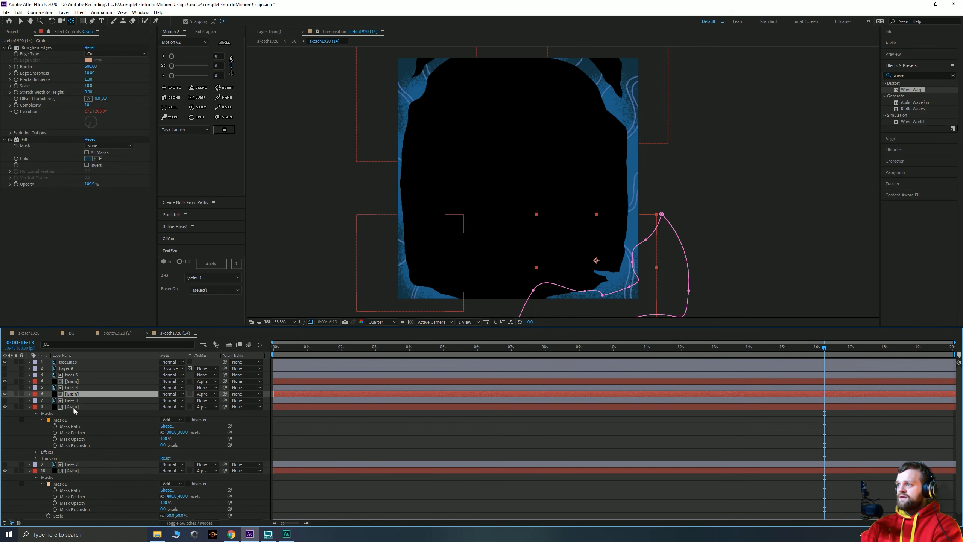
{"action": "left_click", "coordinate": [73, 408]}
{"action": "key", "text": "u"}
{"action": "left_click", "coordinate": [74, 420]}
{"action": "key", "text": "u"}
{"action": "left_click", "coordinate": [76, 441]}
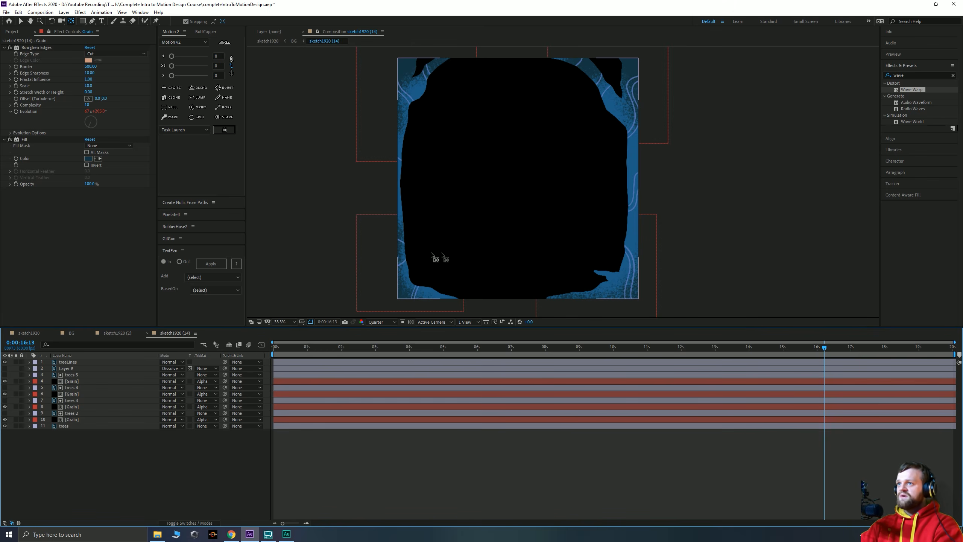
Return to 0:00:00:00 and pre-compose all layers of the trees precomposition into a new composition named treesLeft
{"action": "scroll", "coordinate": [432, 178], "scroll_direction": "down", "scroll_amount": 2}
{"action": "scroll", "coordinate": [398, 166], "scroll_direction": "up", "scroll_amount": 2}
{"action": "scroll", "coordinate": [389, 189], "scroll_direction": "down", "scroll_amount": 2}
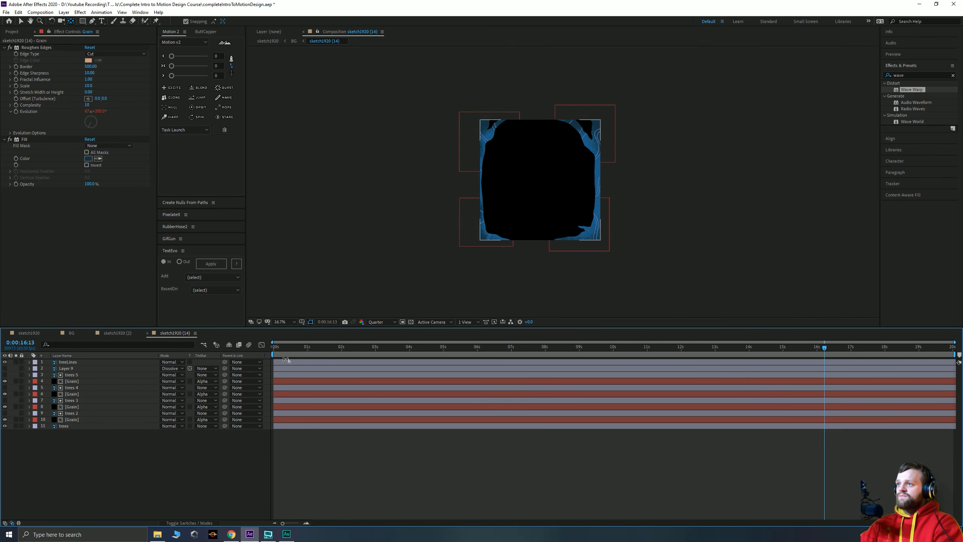
{"action": "left_click_drag", "start_coordinate": [278, 347], "coordinate": [228, 346]}
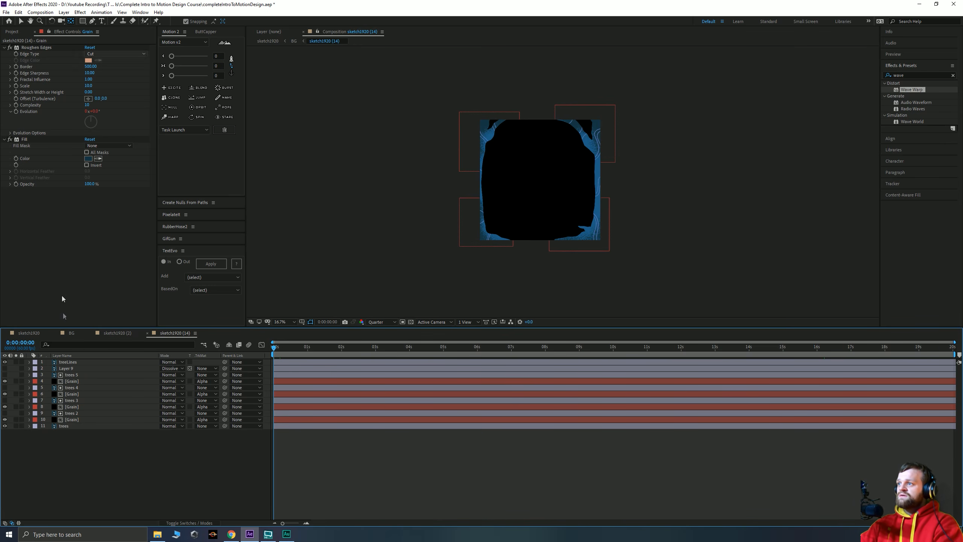
{"action": "left_click_drag", "start_coordinate": [117, 475], "coordinate": [70, 385]}
{"action": "right_click", "coordinate": [70, 384]}
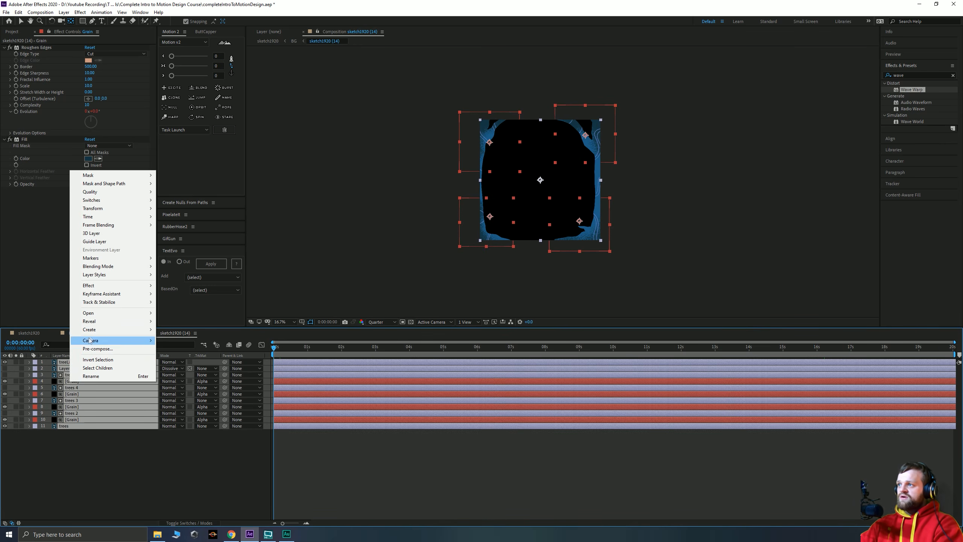
{"action": "left_click", "coordinate": [101, 351]}
{"action": "type", "text": "t"}
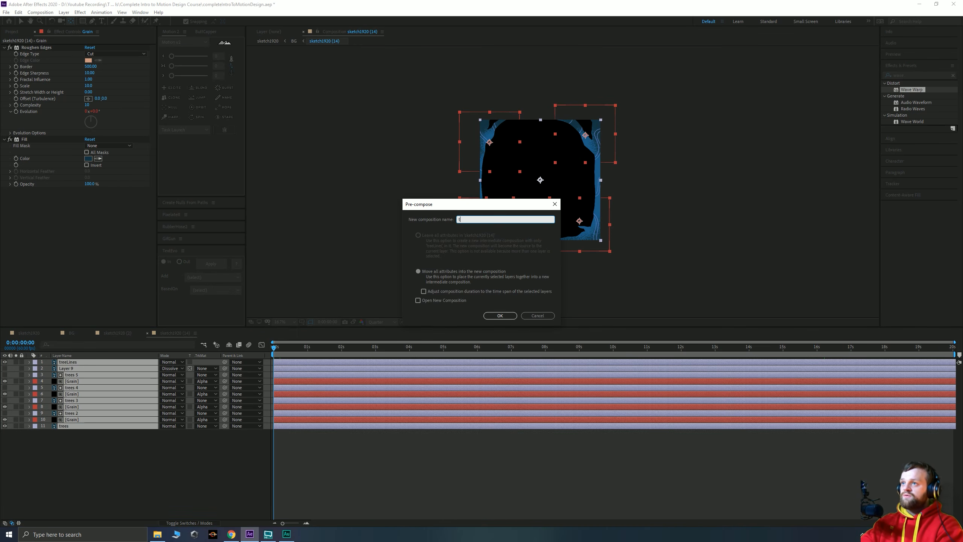
{"action": "type", "text": "reesLeft"}
{"action": "key", "text": "Return"}
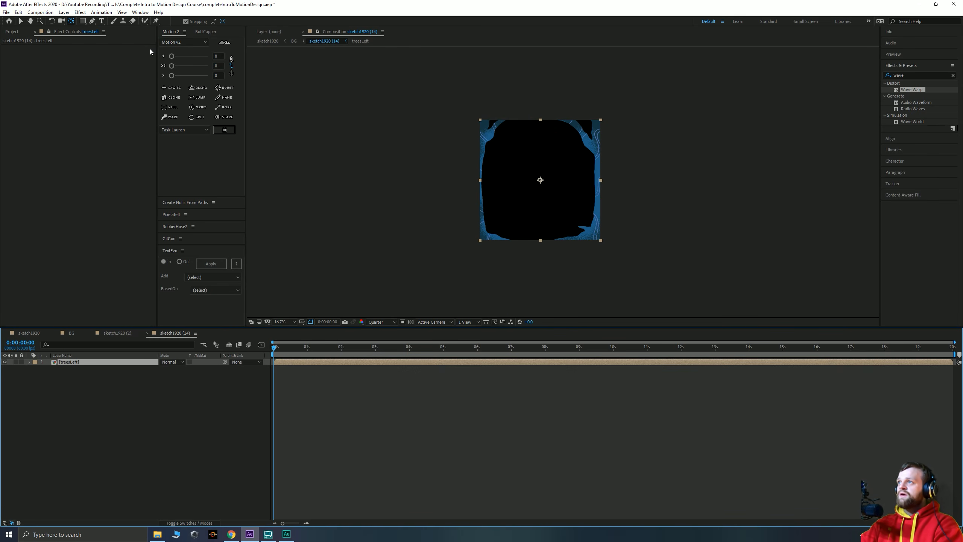
Draw a closed four-point Pen mask around the left half of the treesLeft layer
{"action": "left_click", "coordinate": [93, 22]}
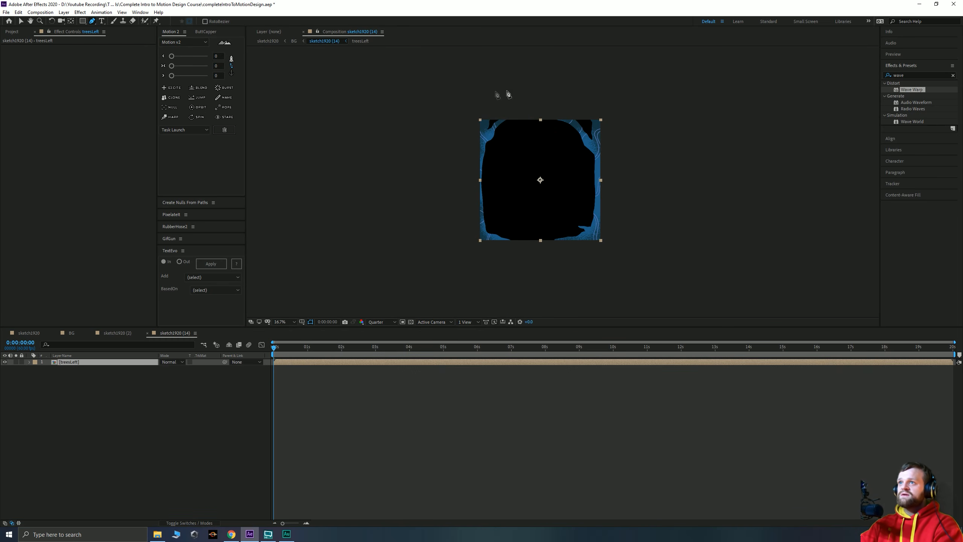
{"action": "left_click", "coordinate": [539, 107]}
{"action": "left_click", "coordinate": [539, 251]}
{"action": "left_click", "coordinate": [461, 251]}
{"action": "left_click", "coordinate": [461, 100]}
{"action": "left_click", "coordinate": [539, 107]}
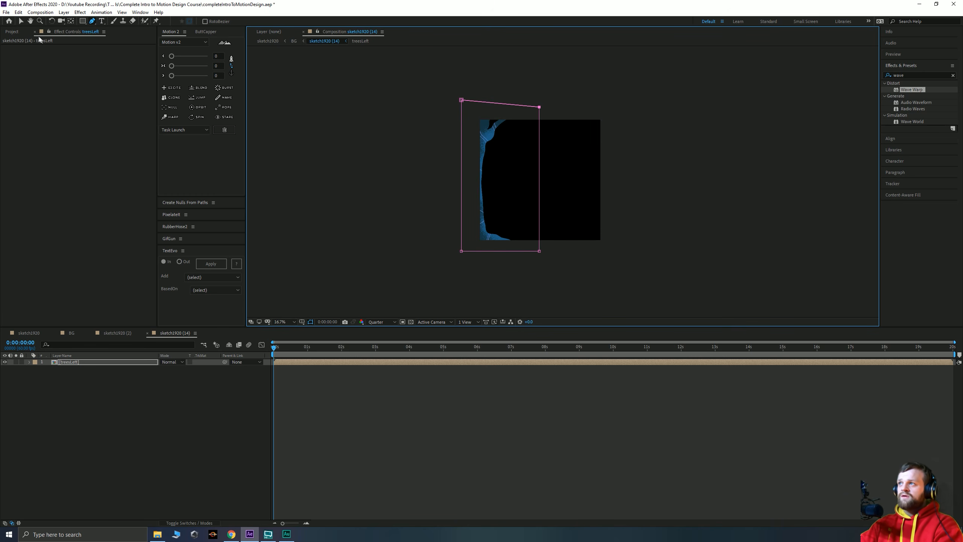
Duplicate the masked treesLeft layer and set the upper copy's Mask 1 mode to Subtract
{"action": "left_click", "coordinate": [20, 22]}
{"action": "left_click", "coordinate": [72, 363]}
{"action": "key", "text": "ctrl+d"}
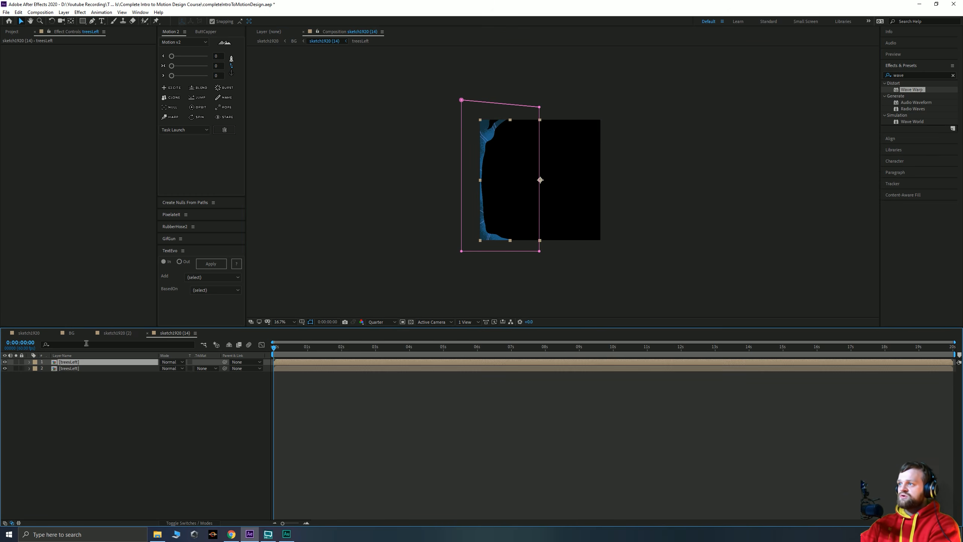
{"action": "left_click", "coordinate": [30, 362]}
{"action": "left_click", "coordinate": [36, 368]}
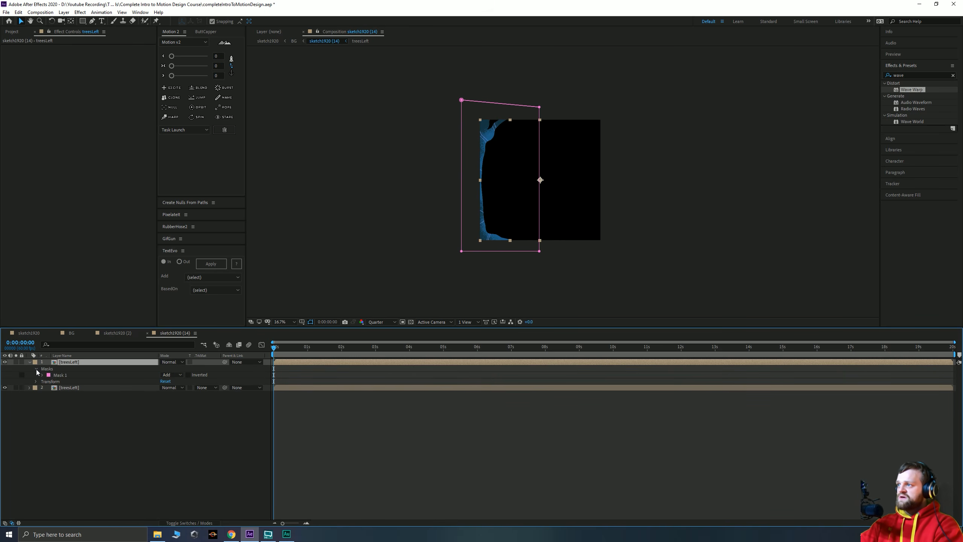
{"action": "left_click", "coordinate": [42, 375]}
{"action": "left_click", "coordinate": [172, 374]}
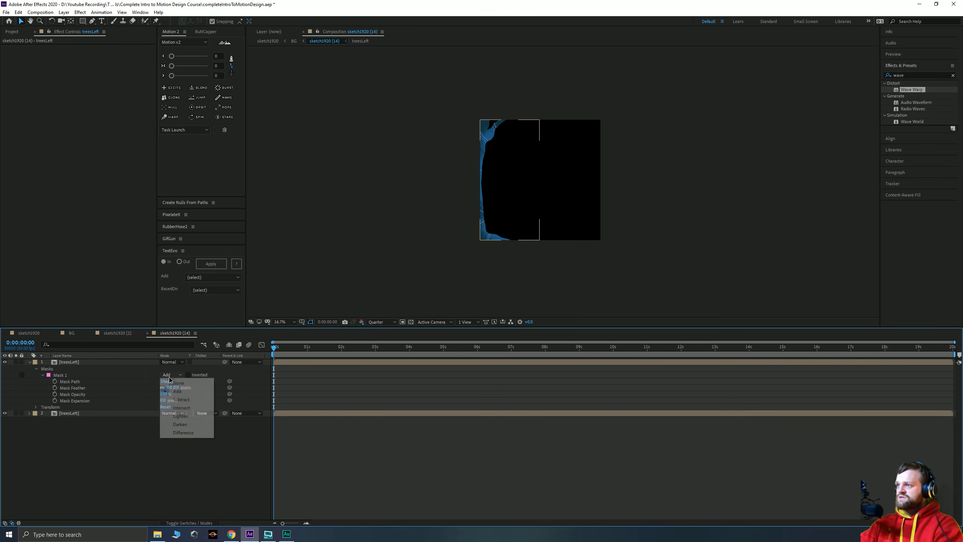
{"action": "left_click", "coordinate": [185, 401]}
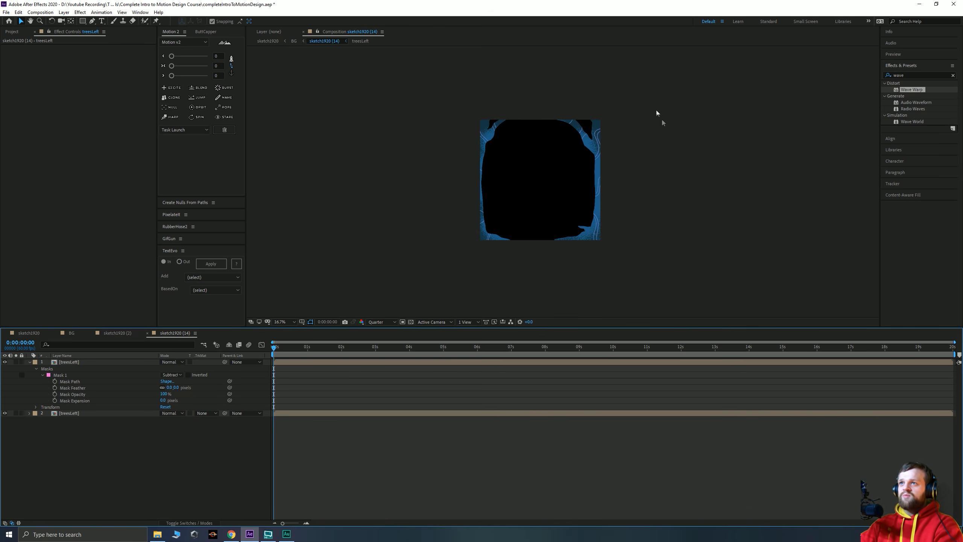
Add Position keyframes to both treesLeft layers at 0:00:00:00
{"action": "left_click_drag", "start_coordinate": [120, 456], "coordinate": [78, 343]}
{"action": "key", "text": "p"}
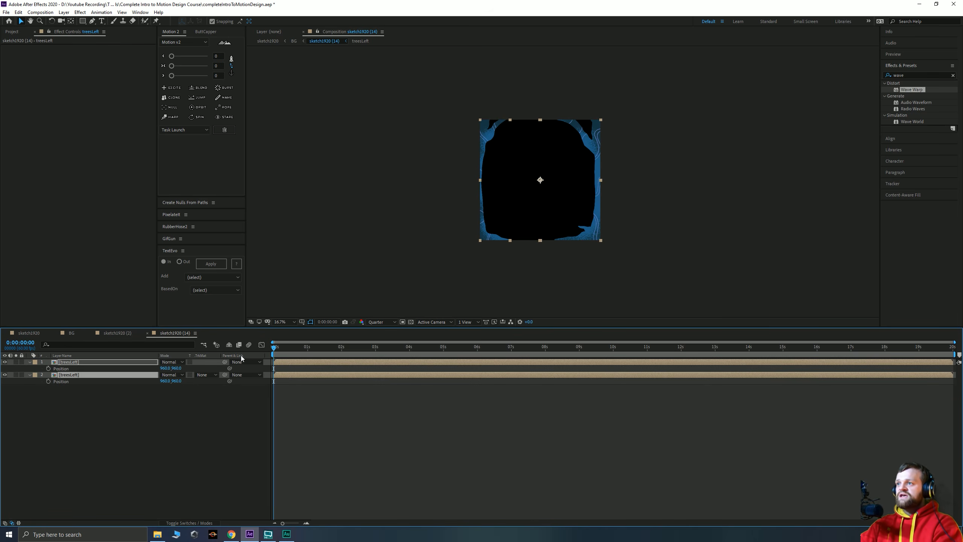
{"action": "left_click", "coordinate": [48, 380]}
{"action": "left_click", "coordinate": [48, 368]}
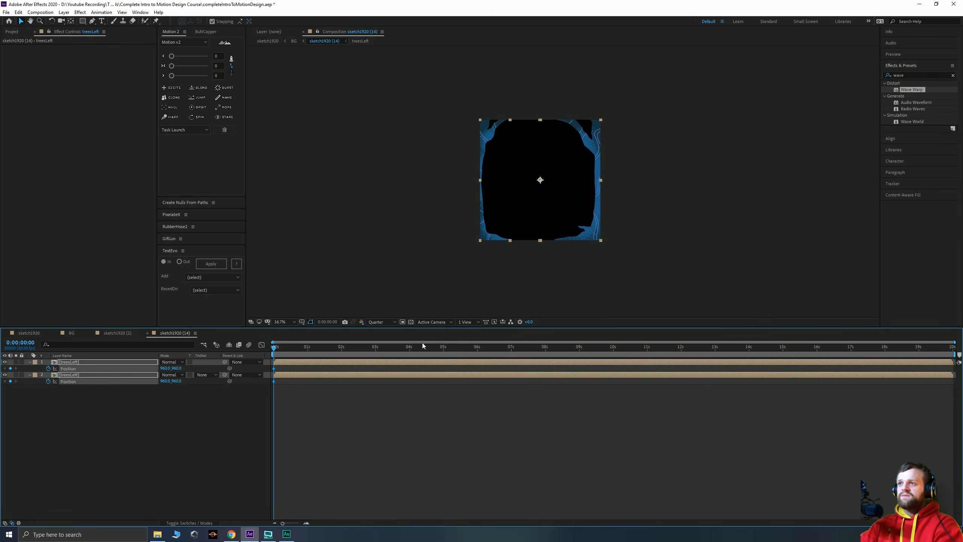
At 0:00:20:00, keyframe the upper treesLeft layer moved right to position 1080, 960
{"action": "left_click_drag", "start_coordinate": [379, 351], "coordinate": [954, 381]}
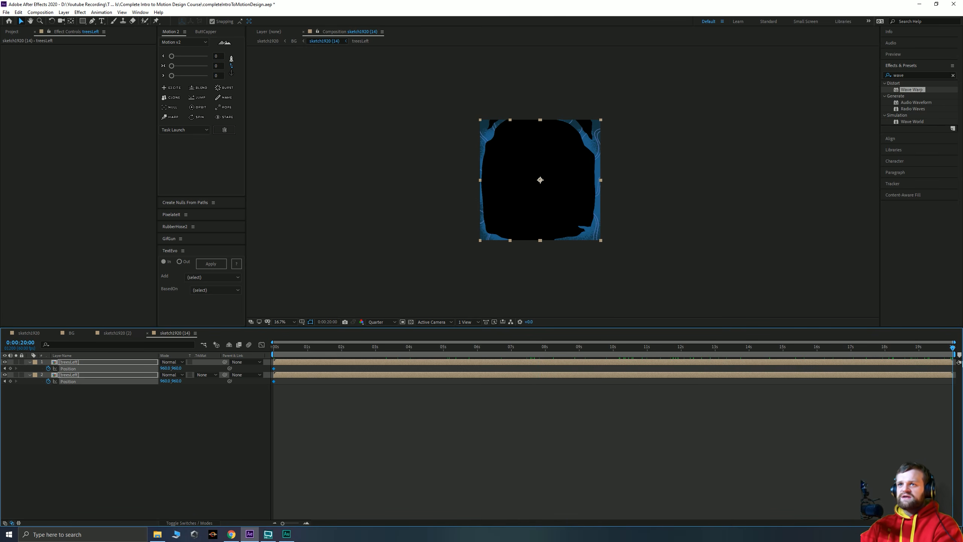
{"action": "left_click", "coordinate": [458, 222]}
{"action": "left_click", "coordinate": [481, 183]}
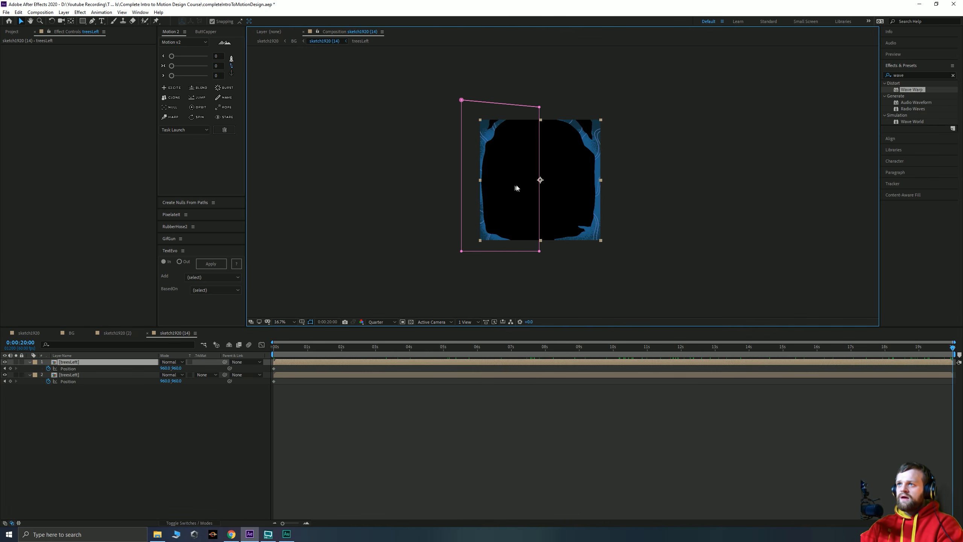
{"action": "key", "text": "shift+Left"}
{"action": "key", "text": "shift+Right"}
{"action": "key", "text": "shift+Right"}
{"action": "key", "text": "shift+Right"}
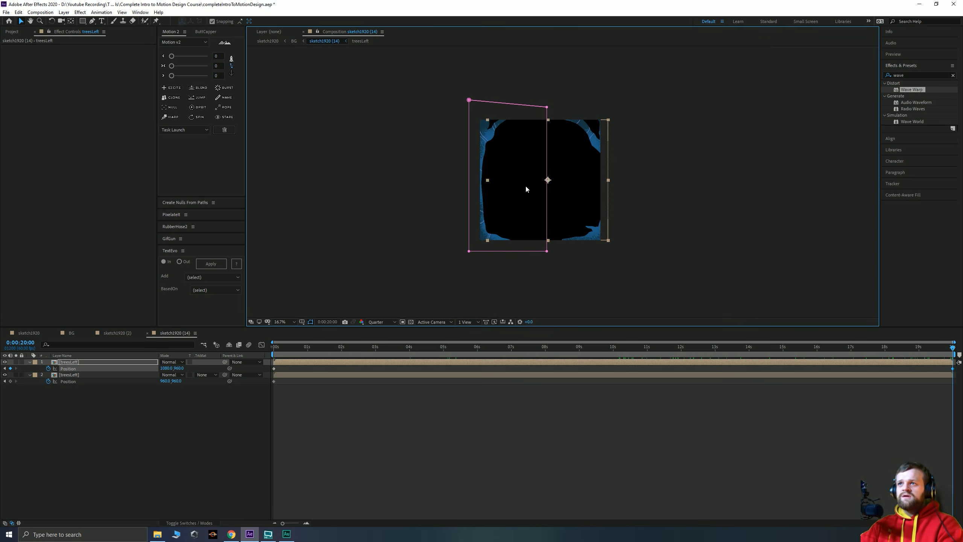
Keyframe the lower treesLeft layer moved left to position 840, 960 at the same end time
{"action": "left_click", "coordinate": [95, 375]}
{"action": "key", "text": "shift+Left"}
{"action": "key", "text": "shift+Left"}
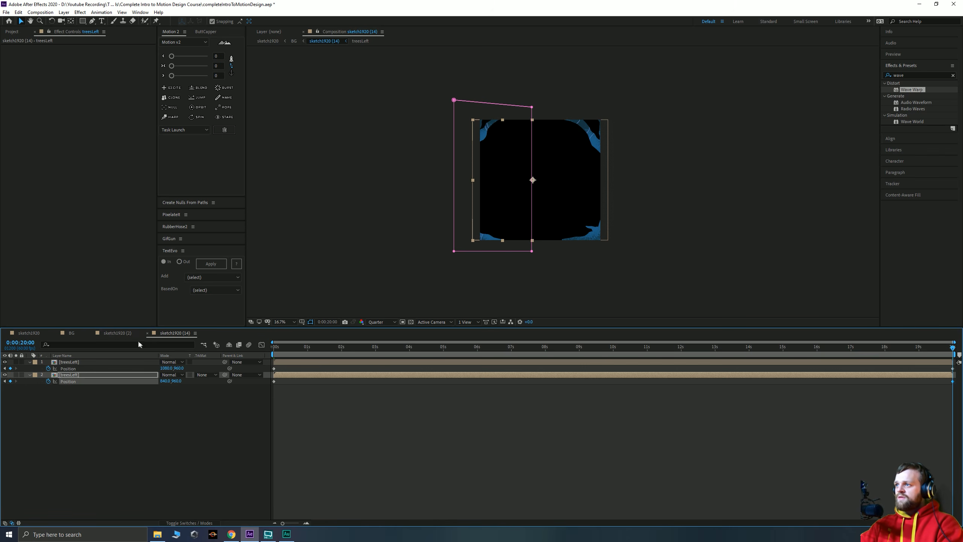
Check the tree movement from the start, return to the BG composition, and scrub the scene to 0:00:03:23
{"action": "key", "text": "space"}
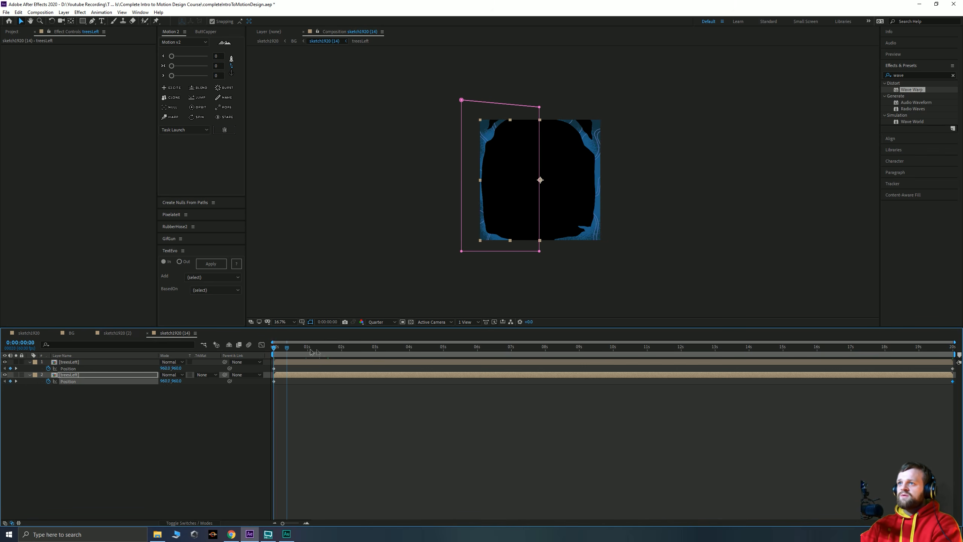
{"action": "left_click_drag", "start_coordinate": [944, 342], "coordinate": [189, 357]}
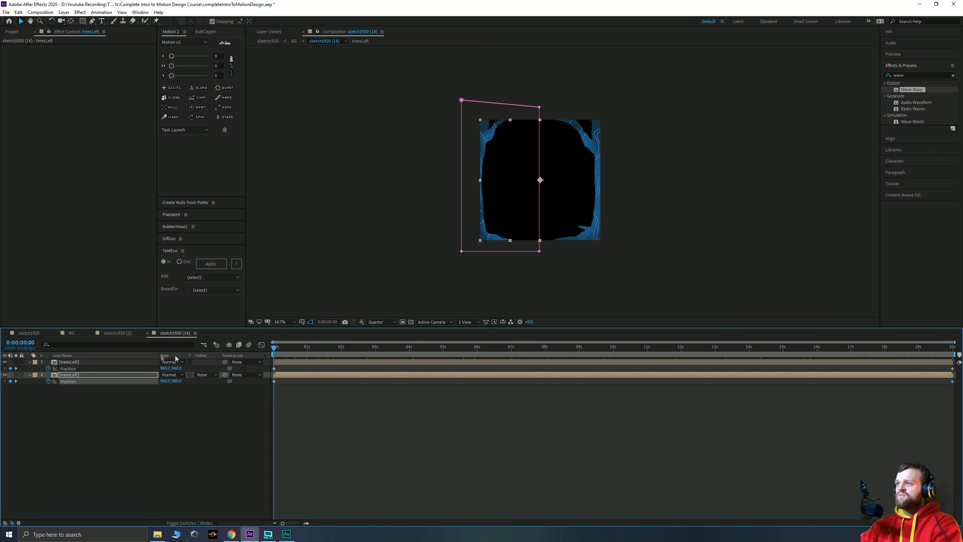
{"action": "key", "text": "Tab"}
{"action": "left_click", "coordinate": [477, 327]}
{"action": "key", "text": "Tab"}
{"action": "left_click", "coordinate": [439, 327]}
{"action": "left_click_drag", "start_coordinate": [276, 349], "coordinate": [413, 348]}
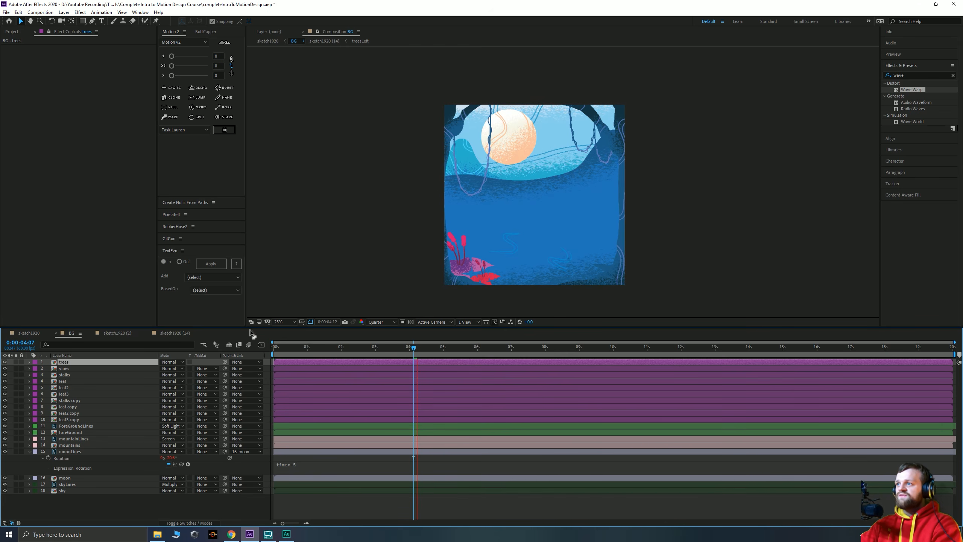
{"action": "left_click", "coordinate": [388, 348]}
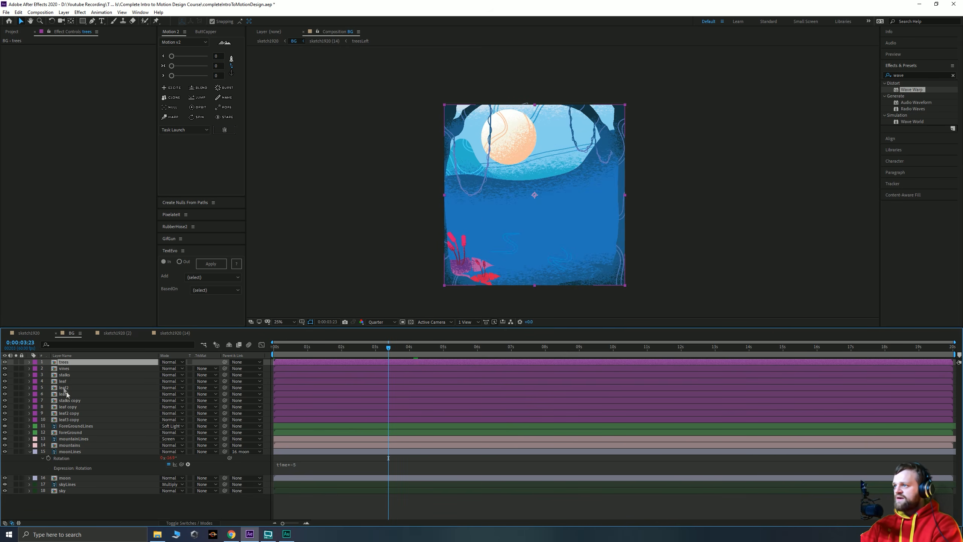
Move the vines layer out of the BG composition and into the trees precomposition
{"action": "left_click", "coordinate": [66, 369]}
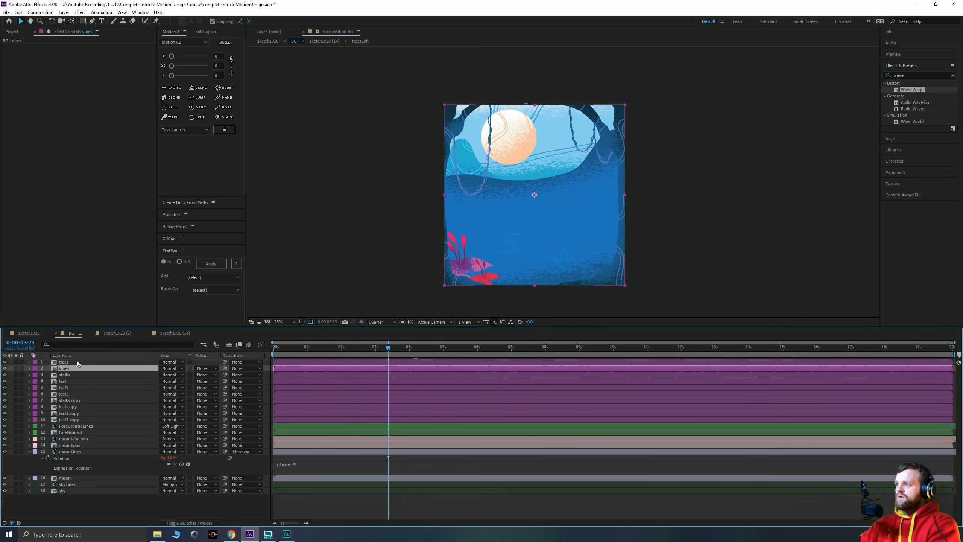
{"action": "double_click", "coordinate": [64, 362]}
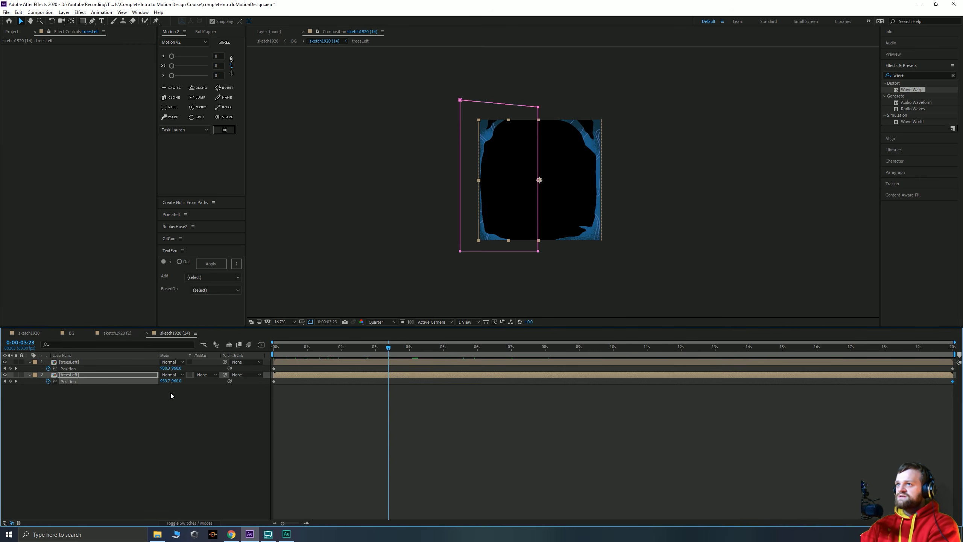
{"action": "key", "text": "ctrl+v"}
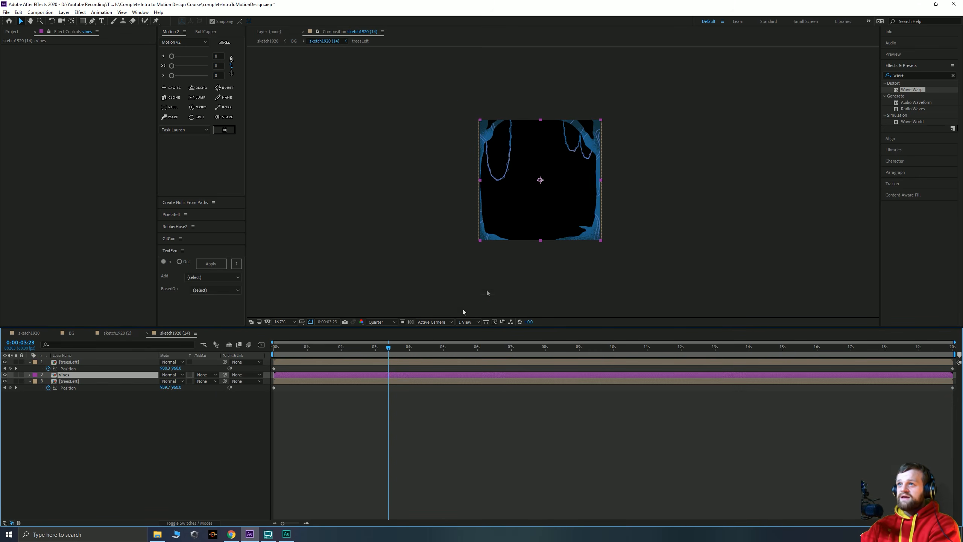
Transfer the vines layer from the trees precomposition into the nested treesLeft composition and place it beneath all other layers
{"action": "left_click", "coordinate": [56, 411]}
{"action": "left_click", "coordinate": [68, 375]}
{"action": "key", "text": "Delete"}
{"action": "double_click", "coordinate": [71, 376]}
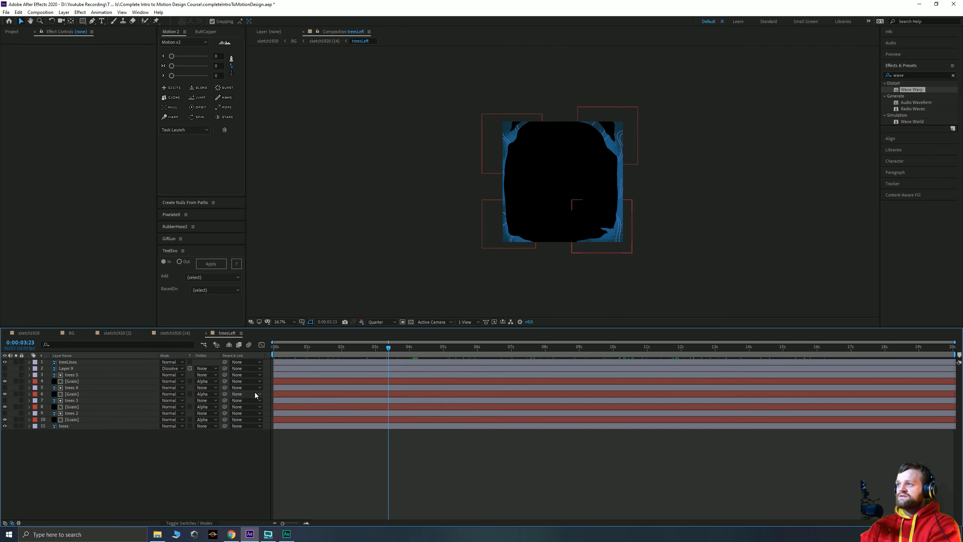
{"action": "key", "text": "ctrl+v"}
{"action": "left_click_drag", "start_coordinate": [65, 362], "coordinate": [66, 448]}
{"action": "left_click", "coordinate": [78, 451]}
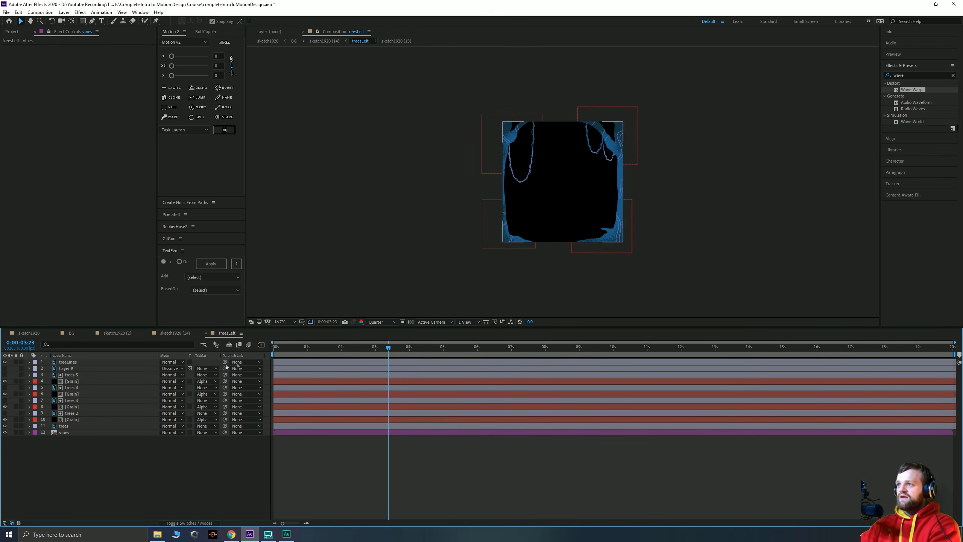
Go back up to the BG composition and scrub the timeline to check the trees and vines moving apart
{"action": "key", "text": "Tab"}
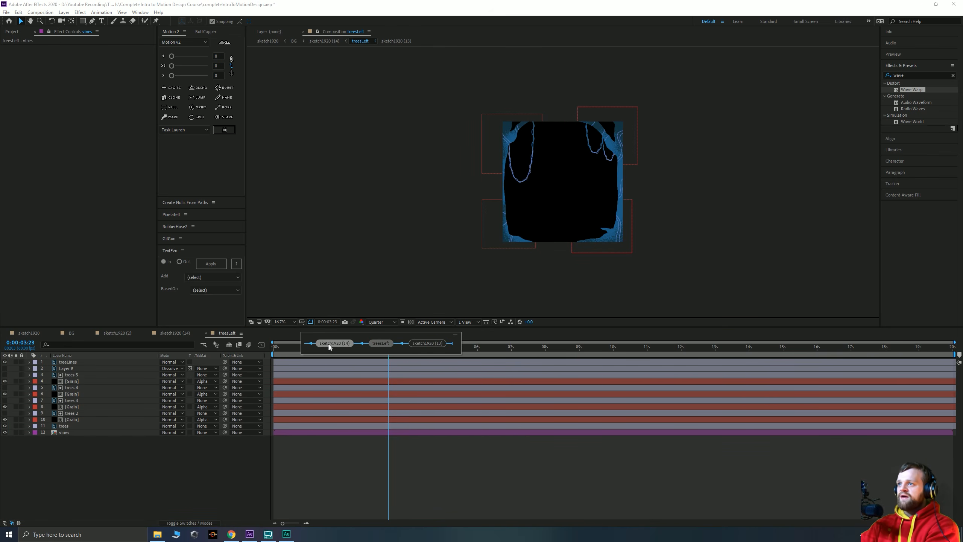
{"action": "left_click", "coordinate": [342, 346]}
{"action": "key", "text": "Tab"}
{"action": "left_click", "coordinate": [327, 346]}
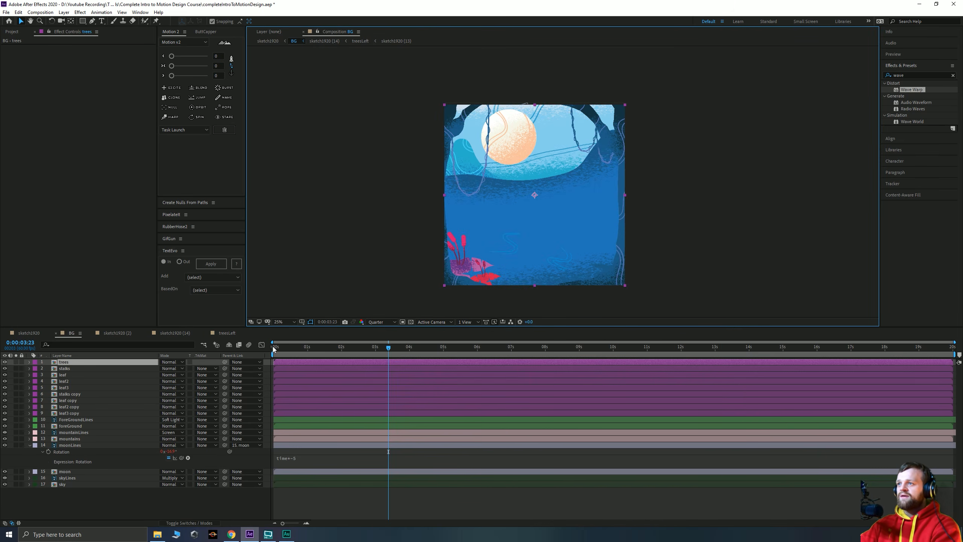
{"action": "left_click_drag", "start_coordinate": [264, 354], "coordinate": [809, 352]}
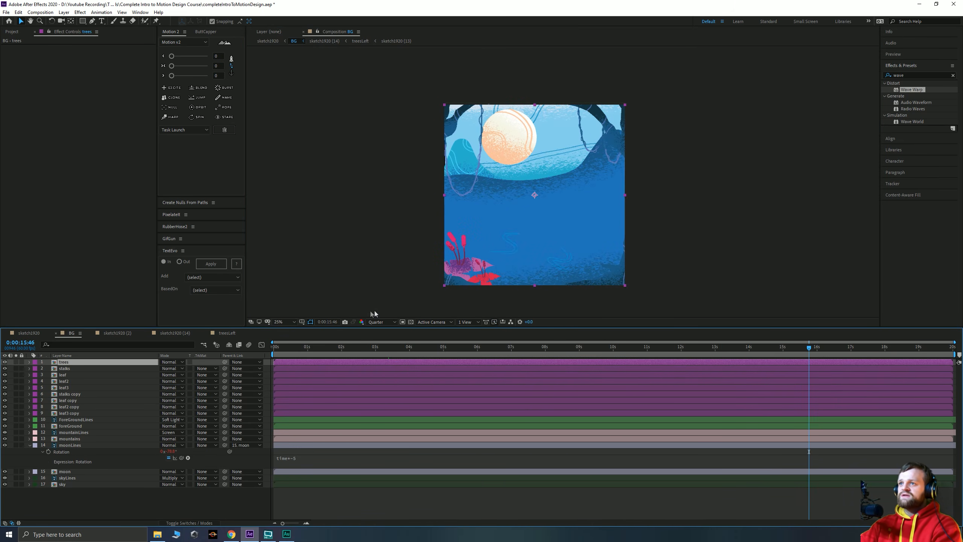
{"action": "left_click", "coordinate": [299, 350]}
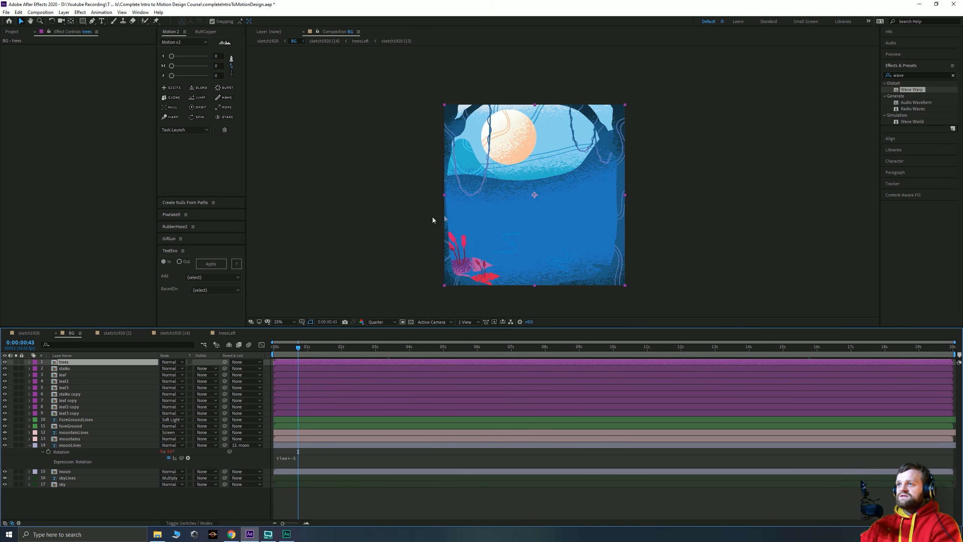
Pre-compose all the stalks and leaf layers, including their copies, into a new composition named plants
{"action": "left_click", "coordinate": [96, 508]}
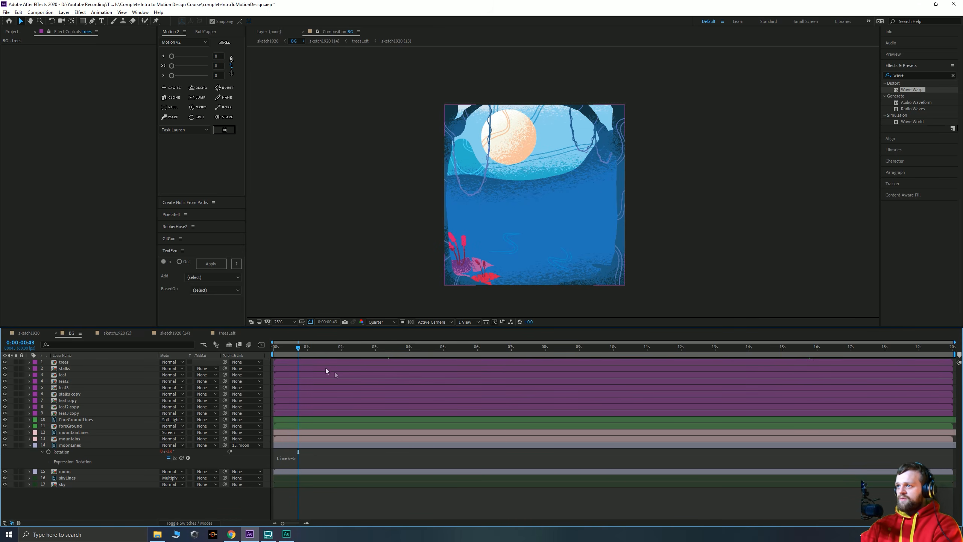
{"action": "left_click", "coordinate": [65, 369]}
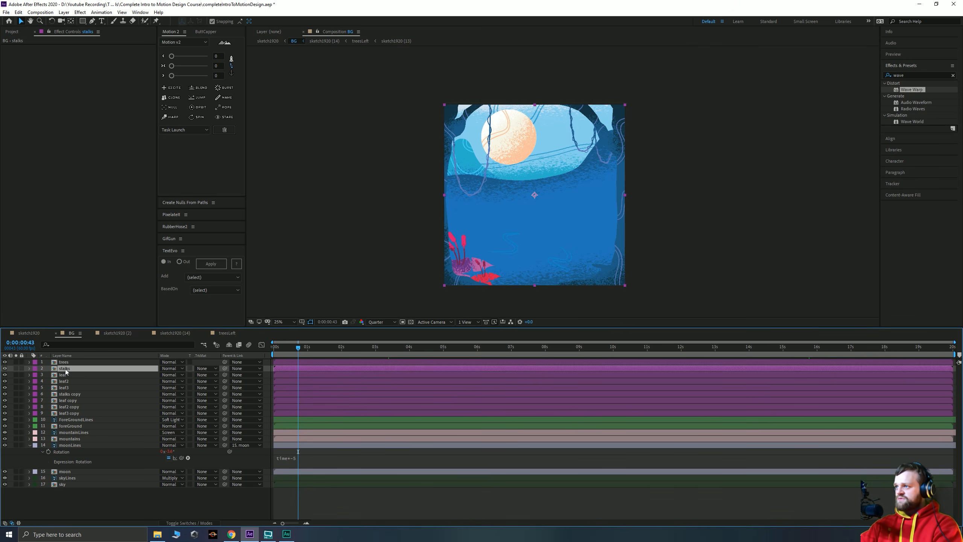
{"action": "left_click", "coordinate": [67, 413], "text": "shift"}
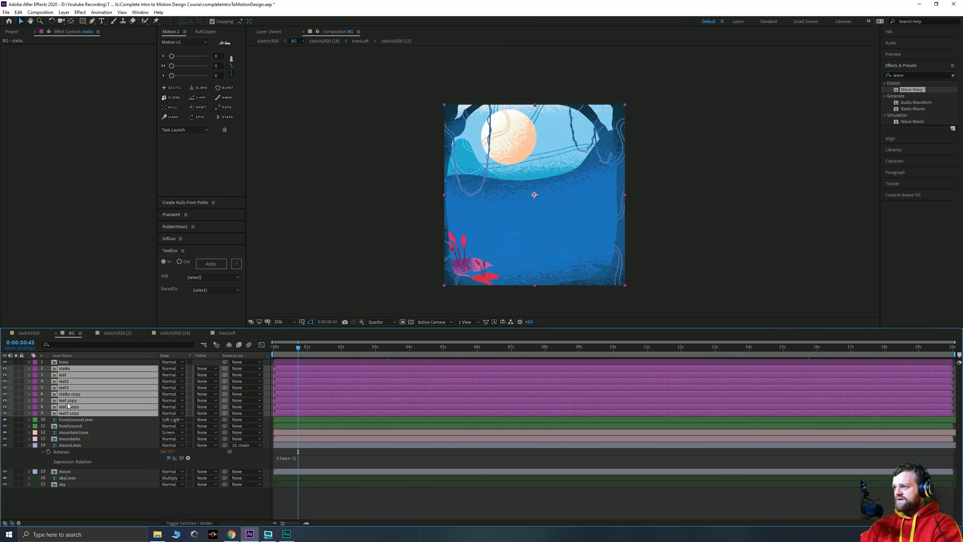
{"action": "right_click", "coordinate": [65, 383]}
{"action": "left_click", "coordinate": [93, 350]}
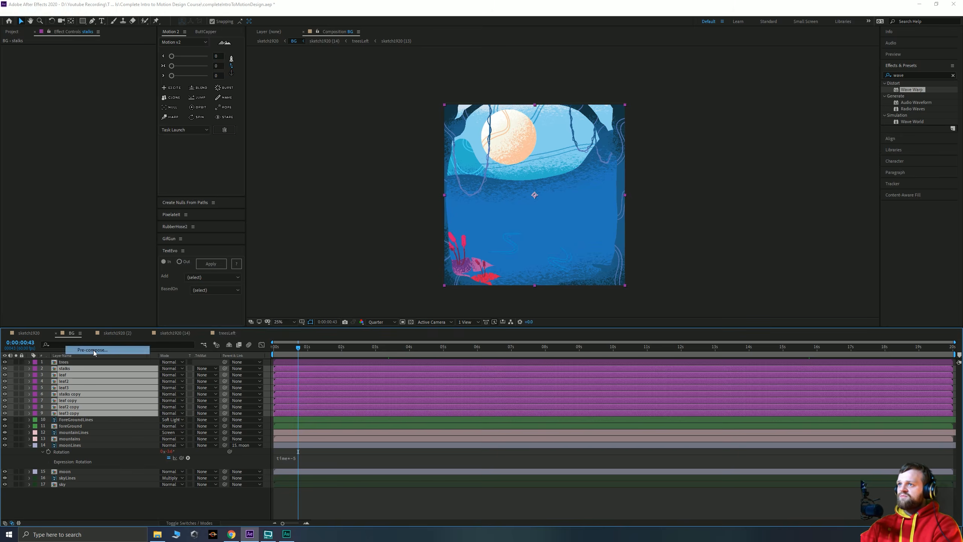
{"action": "type", "text": "plants"}
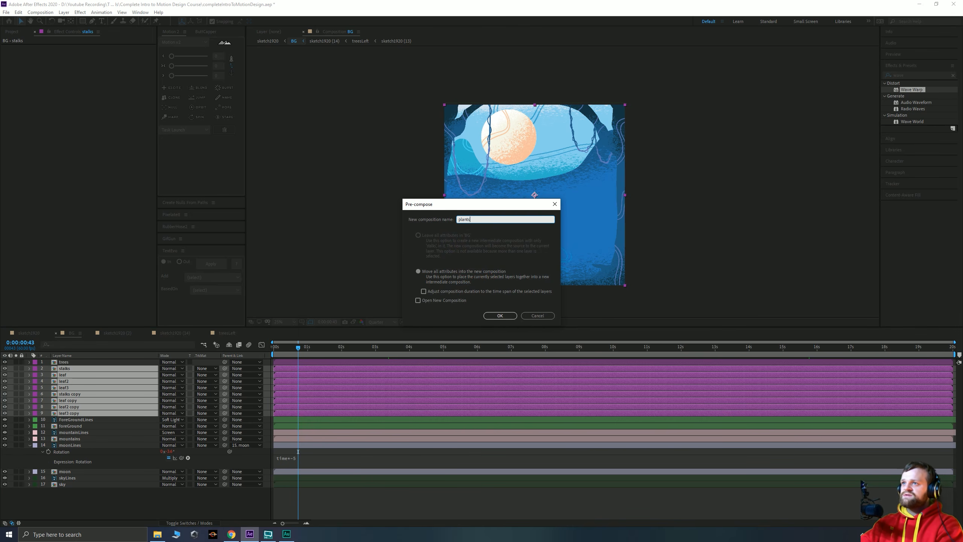
{"action": "key", "text": "Return"}
Open the plants precomposition, frame the artwork in the viewer and play it back briefly
{"action": "double_click", "coordinate": [56, 369]}
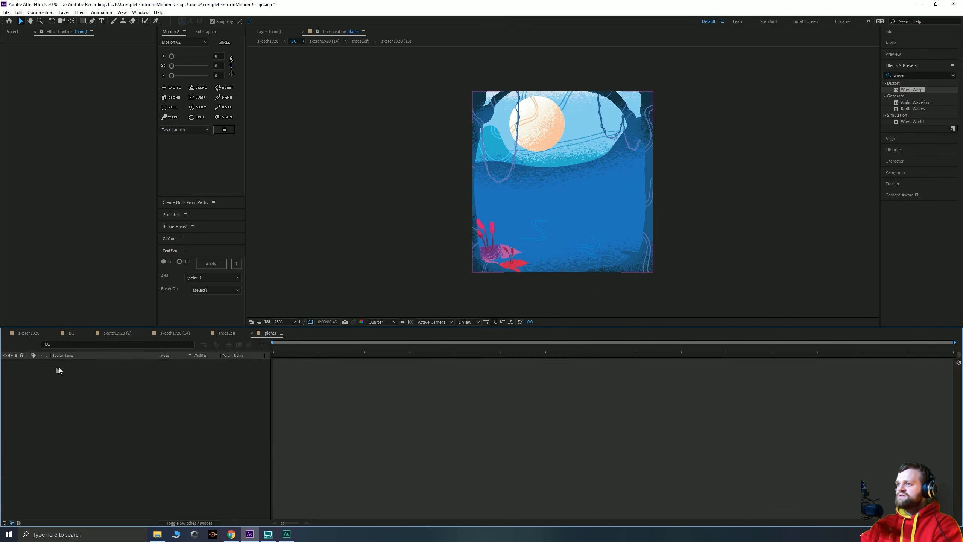
{"action": "left_click_drag", "start_coordinate": [360, 305], "coordinate": [505, 221]}
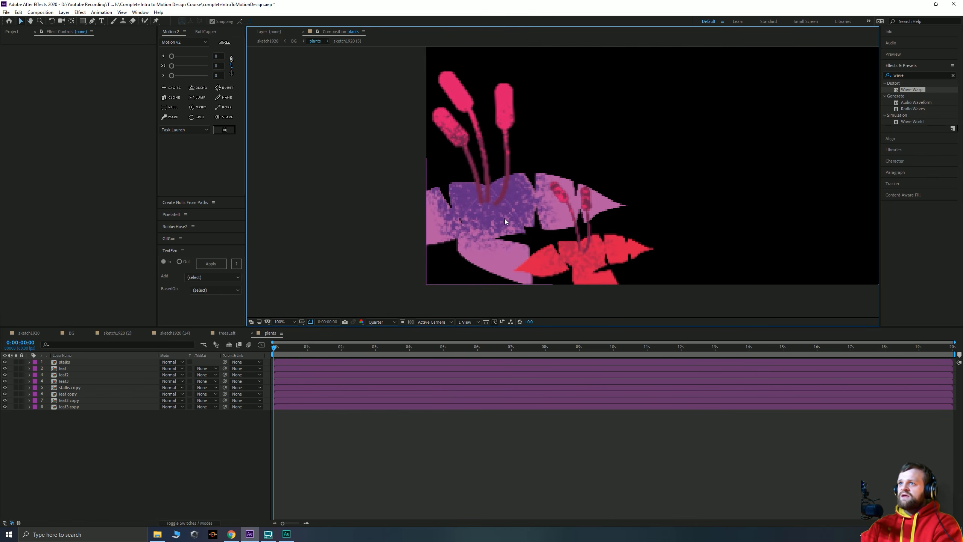
{"action": "scroll", "coordinate": [505, 222], "scroll_direction": "down", "scroll_amount": 2}
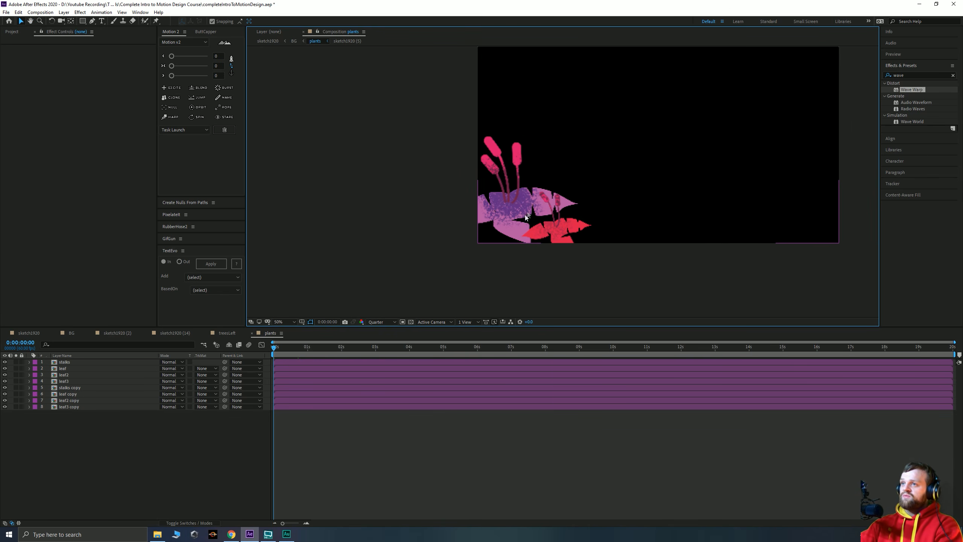
{"action": "key", "text": "space"}
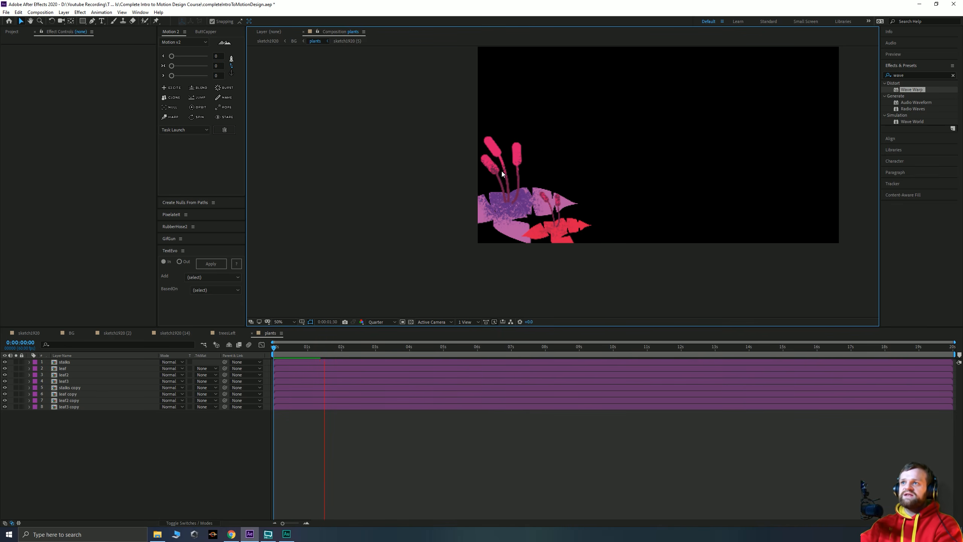
{"action": "key", "text": "space"}
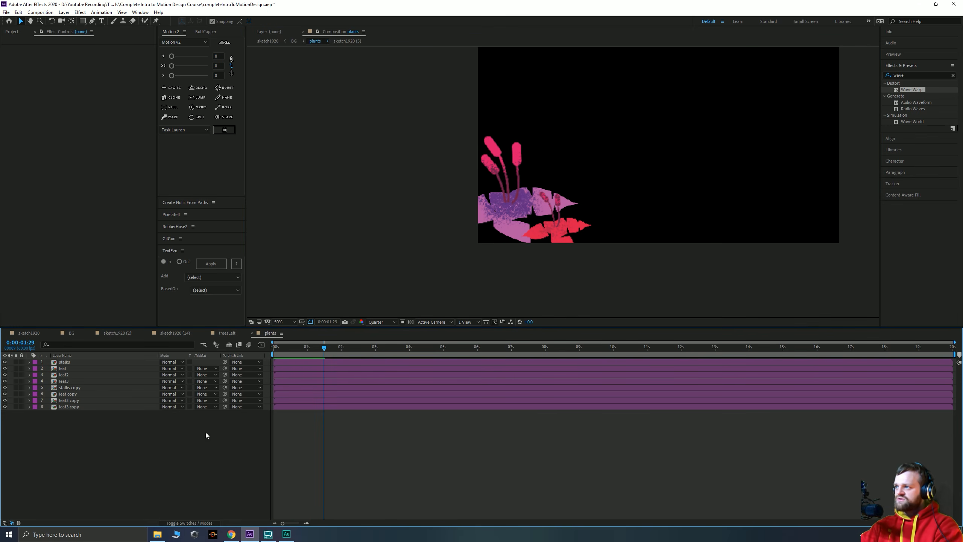
Parent the three leaf copy layers to stalks copy, and leaf, leaf2 and leaf3 to stalks
{"action": "left_click", "coordinate": [77, 394]}
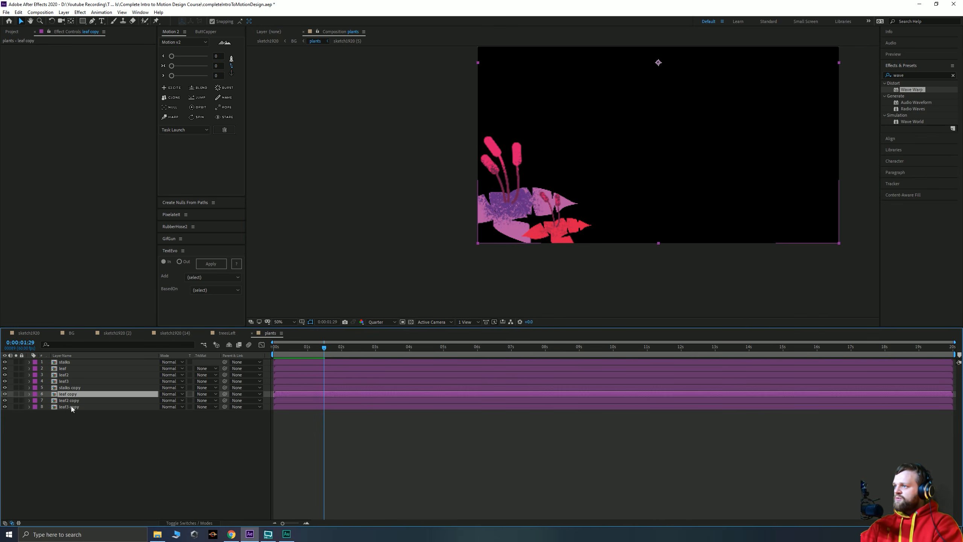
{"action": "left_click", "coordinate": [71, 407], "text": "shift"}
{"action": "left_click_drag", "start_coordinate": [225, 394], "coordinate": [60, 390]}
{"action": "left_click", "coordinate": [63, 381]}
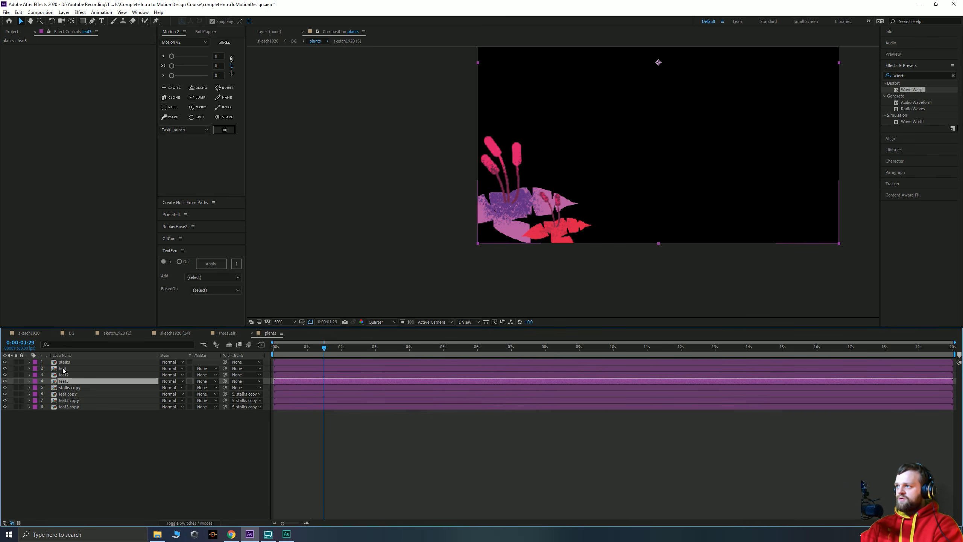
{"action": "left_click", "coordinate": [63, 369], "text": "shift"}
{"action": "left_click_drag", "start_coordinate": [225, 368], "coordinate": [64, 363]}
Set starting position keyframes on the stalks and stalks copy layers at 0:00:00:00
{"action": "left_click", "coordinate": [65, 362]}
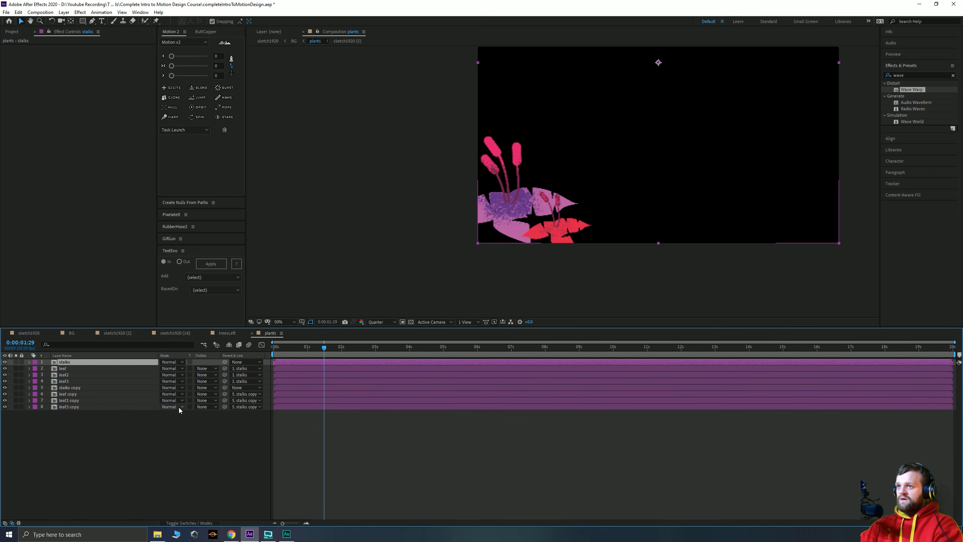
{"action": "key", "text": "p"}
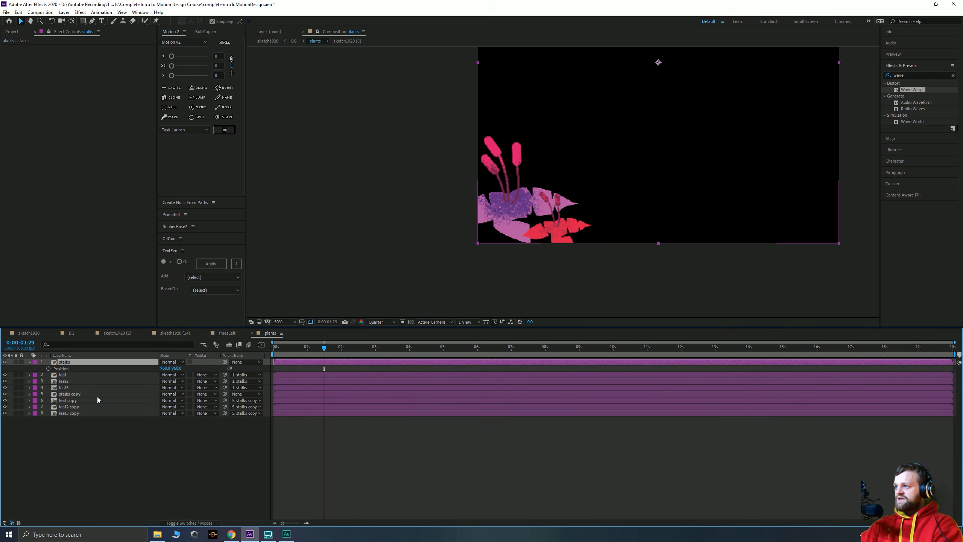
{"action": "left_click", "coordinate": [79, 394]}
{"action": "key", "text": "p"}
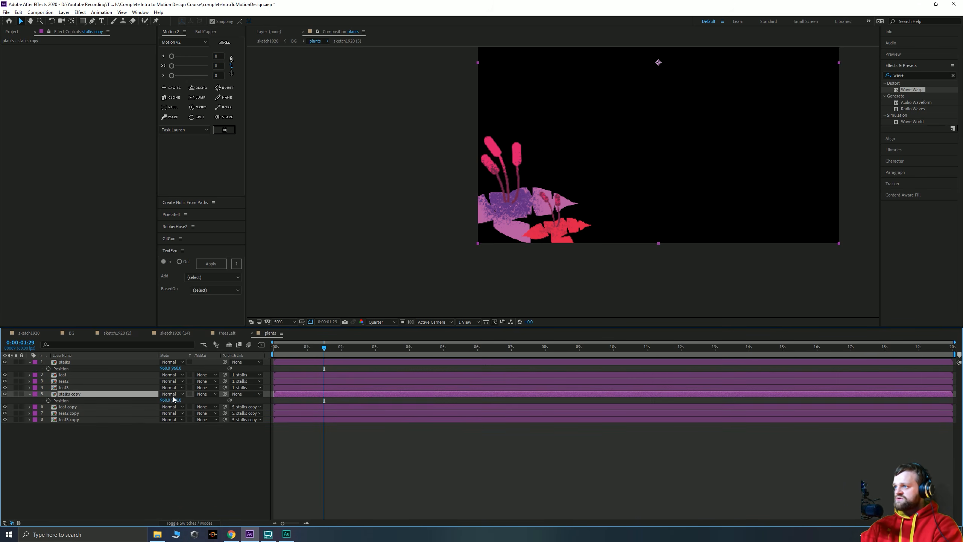
{"action": "left_click_drag", "start_coordinate": [289, 348], "coordinate": [273, 348]}
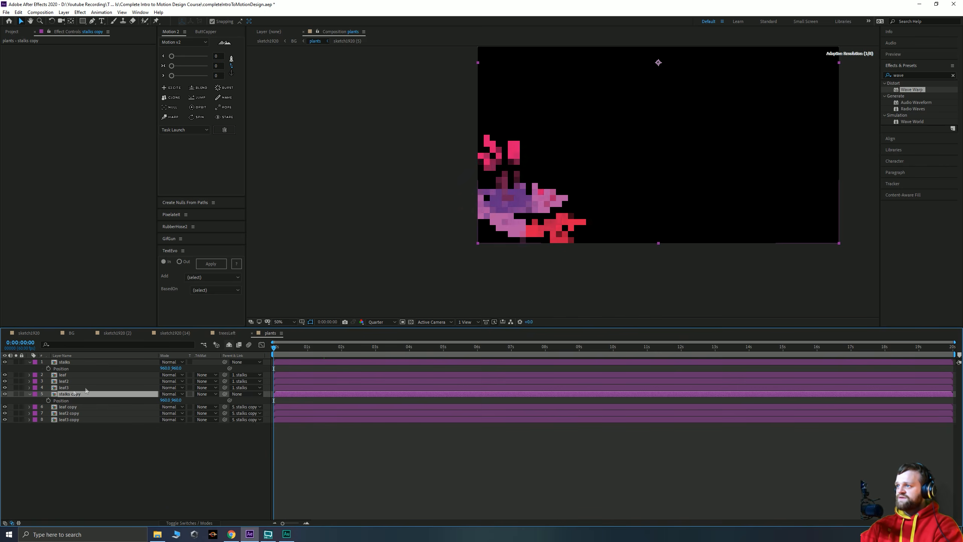
{"action": "left_click", "coordinate": [48, 401]}
{"action": "left_click", "coordinate": [48, 368]}
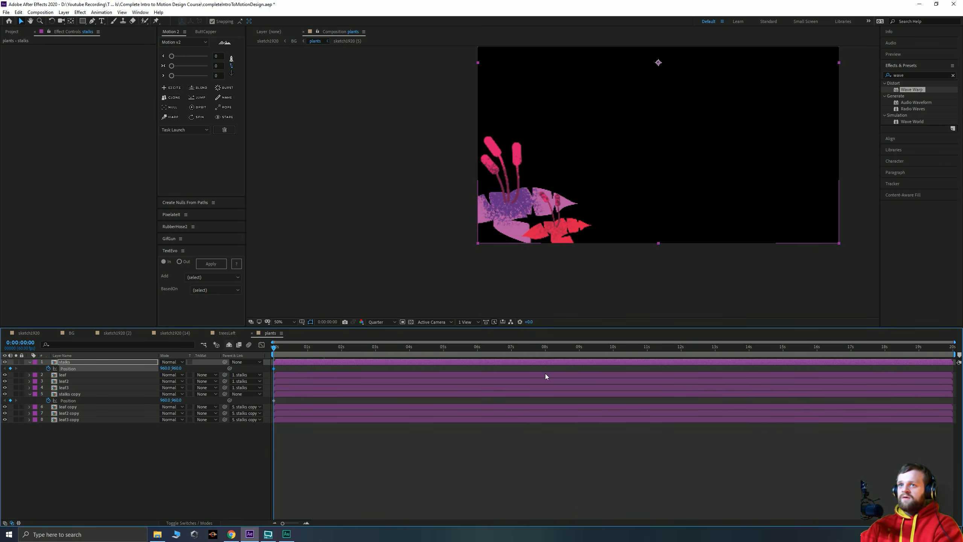
At 0:00:20:00, keyframe the horizontal position of stalks at 880 and stalks copy at 860, then check the sideways drift
{"action": "key", "text": "End"}
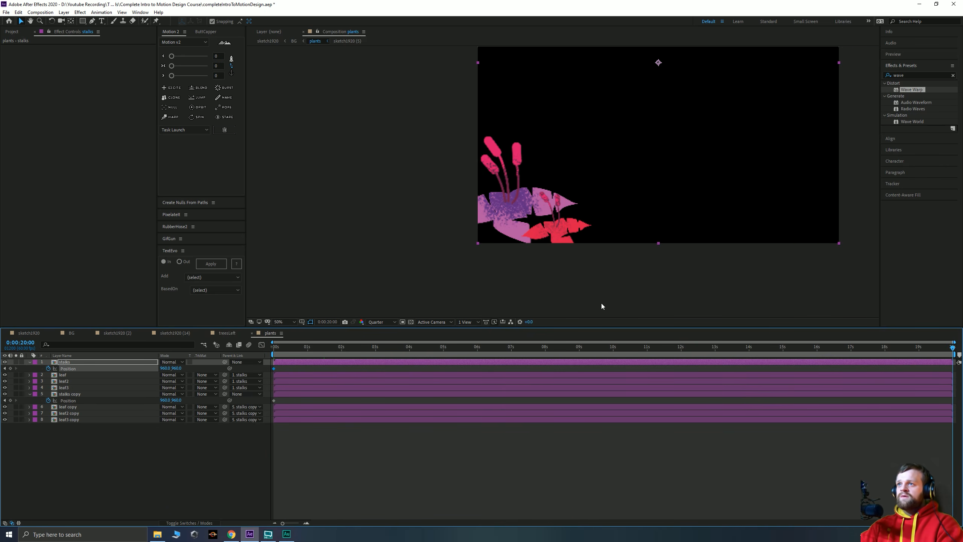
{"action": "key", "text": "shift+Left"}
{"action": "key", "text": "shift+Left"}
{"action": "key", "text": "shift+Left"}
{"action": "key", "text": "shift+Left"}
{"action": "left_click", "coordinate": [63, 395]}
{"action": "key", "text": "shift+Left"}
{"action": "key", "text": "shift+Left"}
{"action": "key", "text": "shift+Left"}
{"action": "key", "text": "shift+Left"}
{"action": "key", "text": "shift+Left"}
{"action": "key", "text": "shift+Left"}
{"action": "key", "text": "shift+Left"}
{"action": "key", "text": "shift+Left"}
{"action": "key", "text": "shift+Left"}
{"action": "key", "text": "shift+Left"}
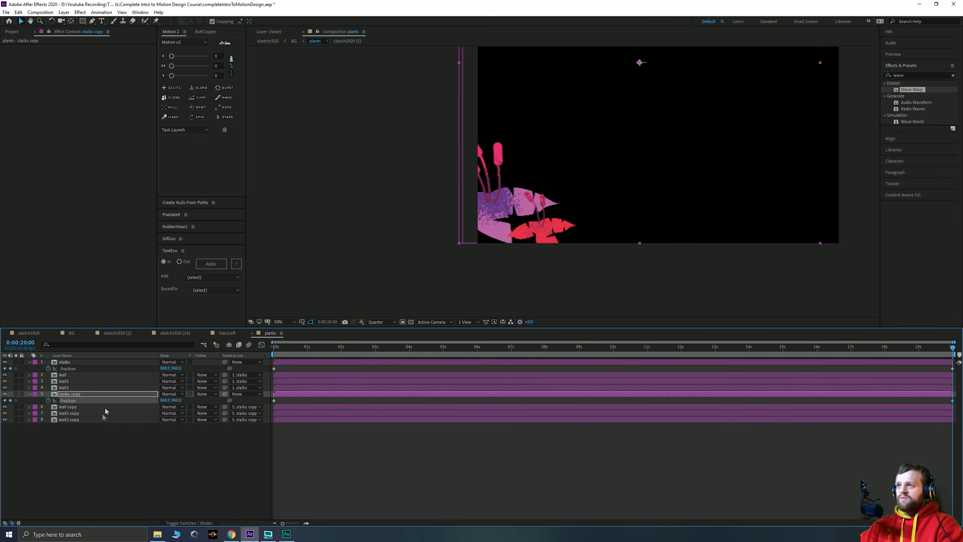
{"action": "key", "text": "space"}
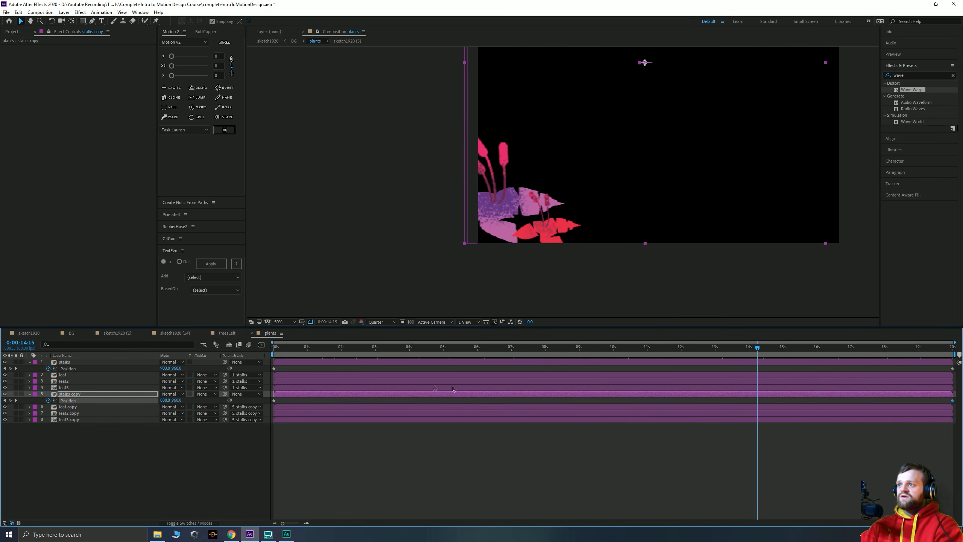
{"action": "left_click", "coordinate": [71, 446]}
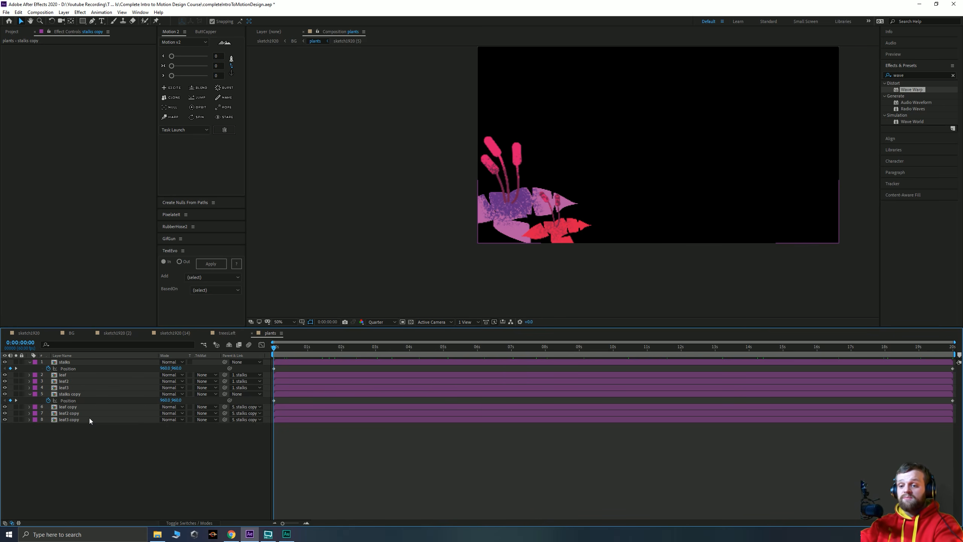
Identify the leaf copy artwork by toggling its visibility and move its anchor point to the base of the purple plant's stalks
{"action": "left_click", "coordinate": [63, 409]}
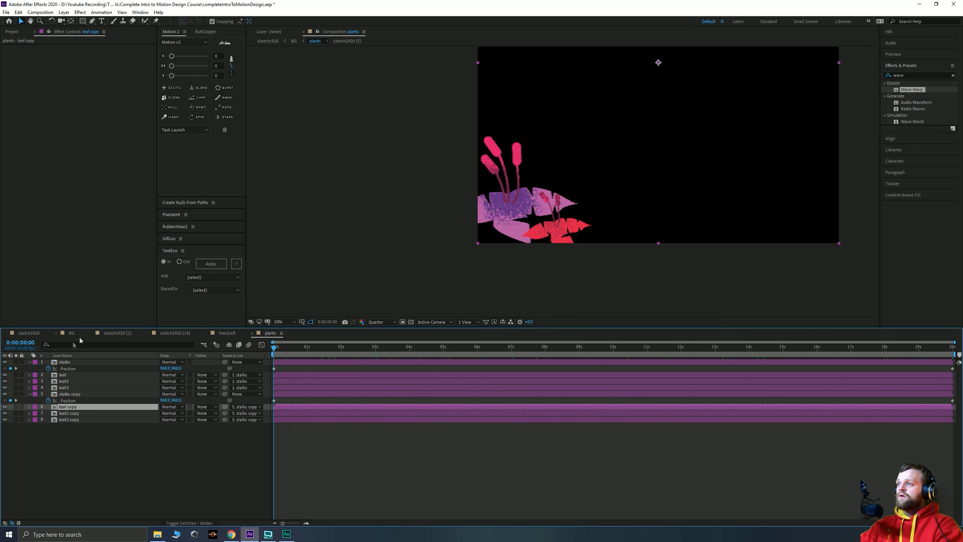
{"action": "left_click", "coordinate": [4, 407]}
{"action": "left_click", "coordinate": [4, 408]}
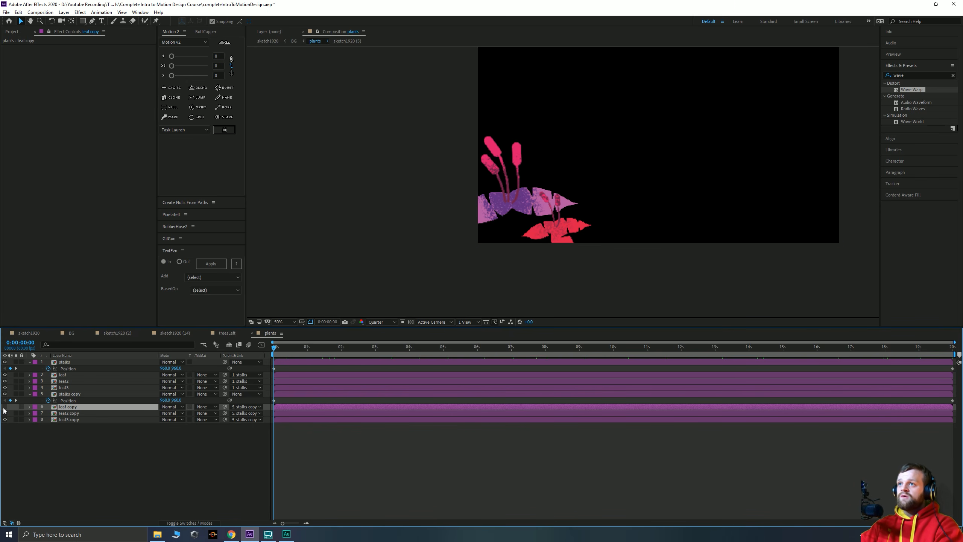
{"action": "left_click", "coordinate": [3, 408]}
{"action": "scroll", "coordinate": [540, 253], "scroll_direction": "up", "scroll_amount": 1}
{"action": "left_click_drag", "start_coordinate": [416, 240], "coordinate": [462, 226]}
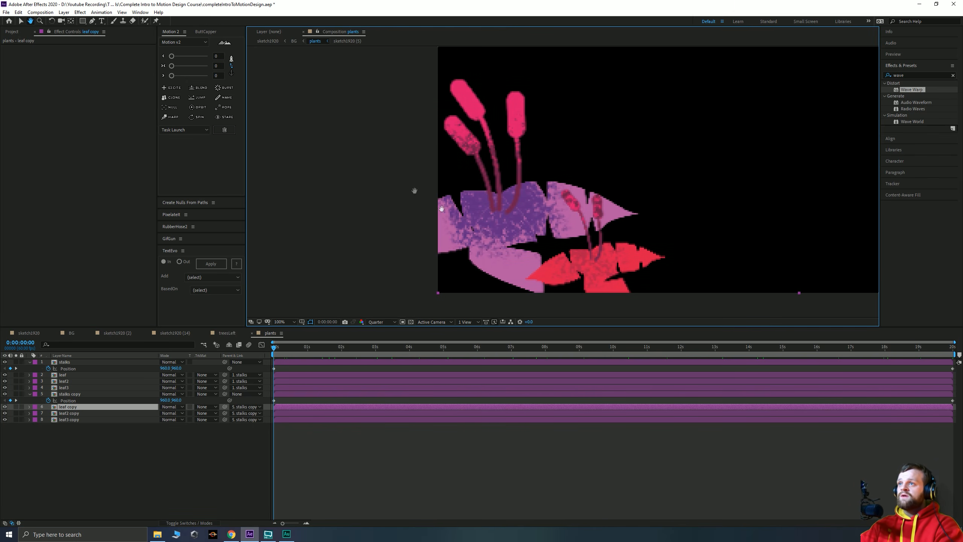
{"action": "scroll", "coordinate": [522, 136], "scroll_direction": "down", "scroll_amount": 1}
{"action": "key", "text": "y"}
{"action": "left_click_drag", "start_coordinate": [529, 208], "coordinate": [509, 218]}
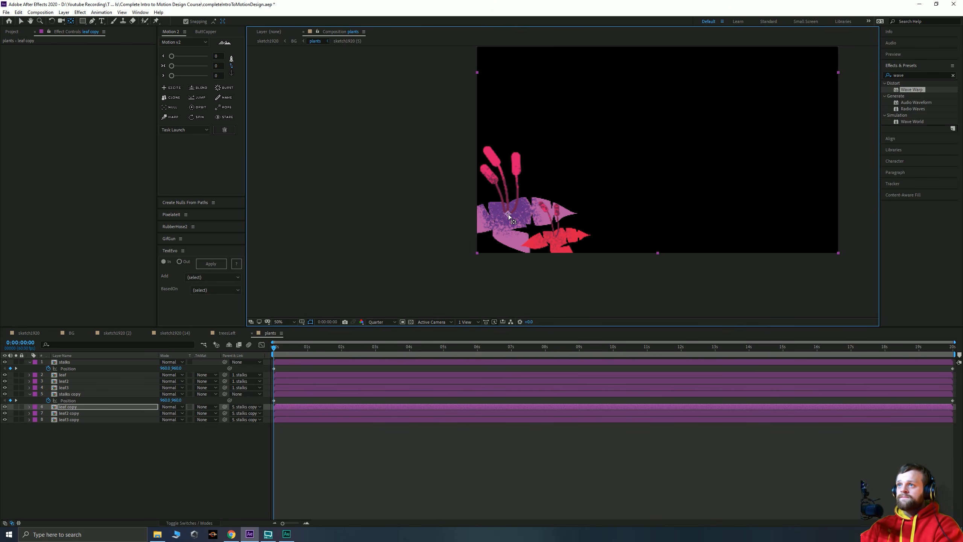
Draw a closed Pen tool mask around the lower pink leaf on the leaf copy layer
{"action": "left_click", "coordinate": [93, 20]}
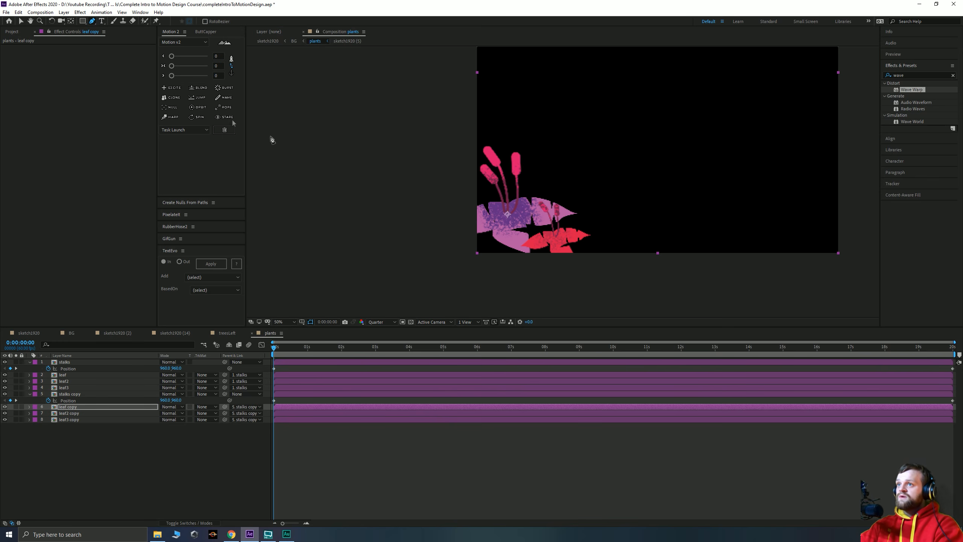
{"action": "left_click", "coordinate": [490, 215]}
{"action": "left_click", "coordinate": [491, 245]}
{"action": "left_click", "coordinate": [535, 261]}
{"action": "left_click", "coordinate": [526, 208]}
{"action": "left_click", "coordinate": [514, 201]}
{"action": "left_click", "coordinate": [348, 433]}
{"action": "left_click", "coordinate": [103, 406]}
{"action": "left_click", "coordinate": [23, 21]}
{"action": "left_click", "coordinate": [290, 431]}
{"action": "left_click", "coordinate": [104, 407]}
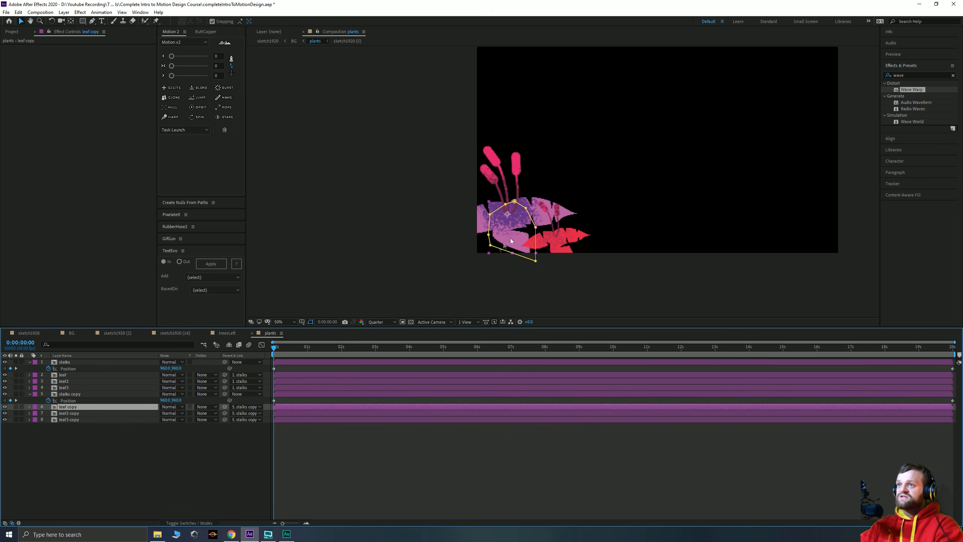
Add the expression wiggle(1,10) to the leaf copy layer's rotation and preview the leaf's sway
{"action": "scroll", "coordinate": [501, 246], "scroll_direction": "up", "scroll_amount": 2}
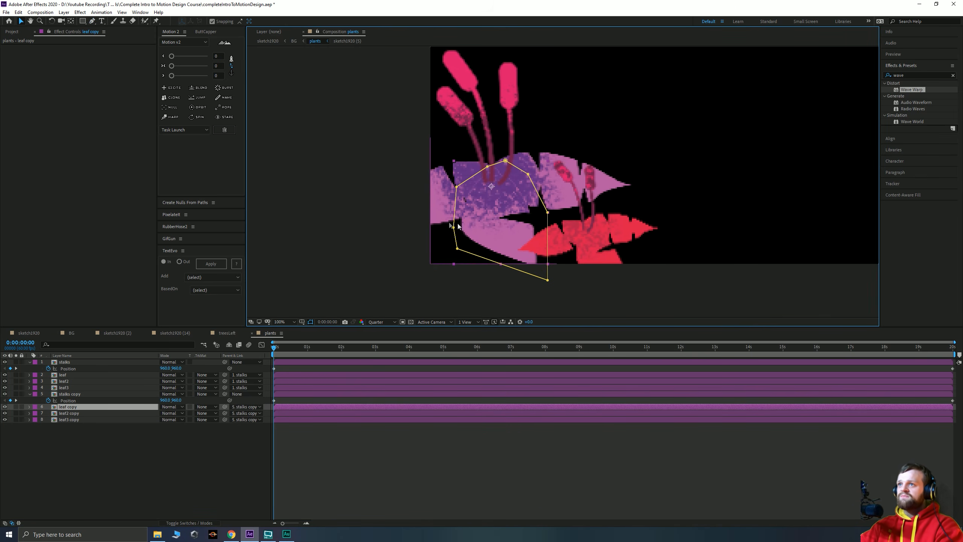
{"action": "key", "text": "r"}
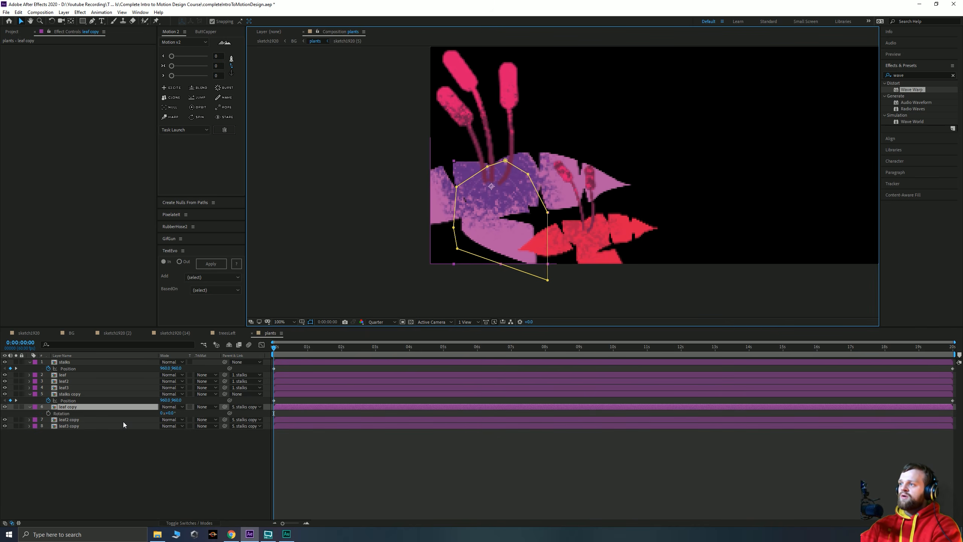
{"action": "left_click", "coordinate": [48, 414], "text": "alt"}
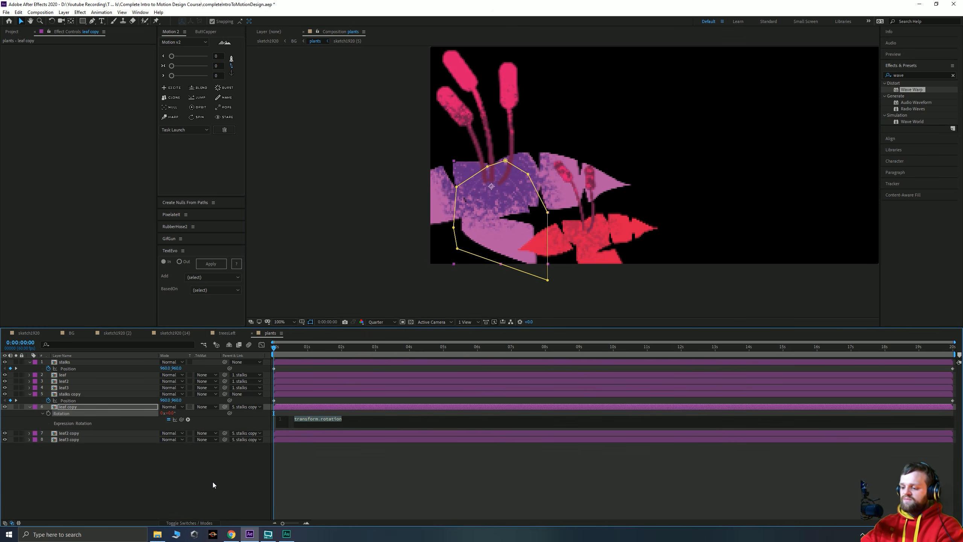
{"action": "type", "text": "wiggle("}
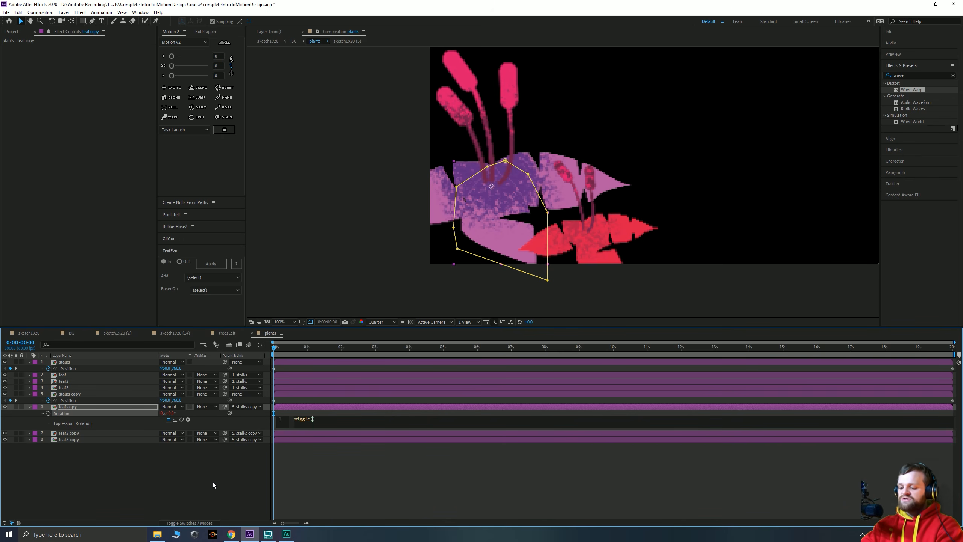
{"action": "type", "text": "1,10"}
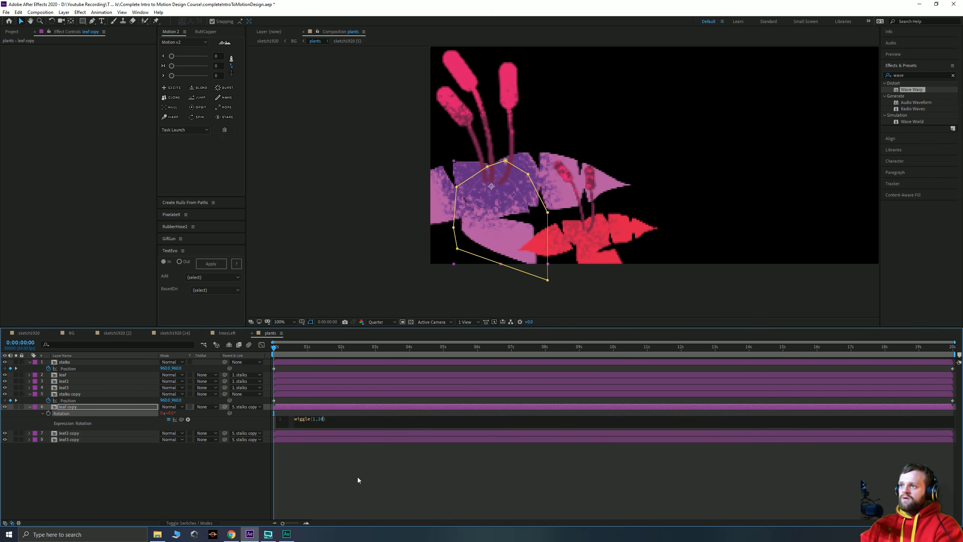
{"action": "left_click", "coordinate": [328, 483]}
{"action": "left_click_drag", "start_coordinate": [276, 348], "coordinate": [915, 335]}
{"action": "key", "text": "space"}
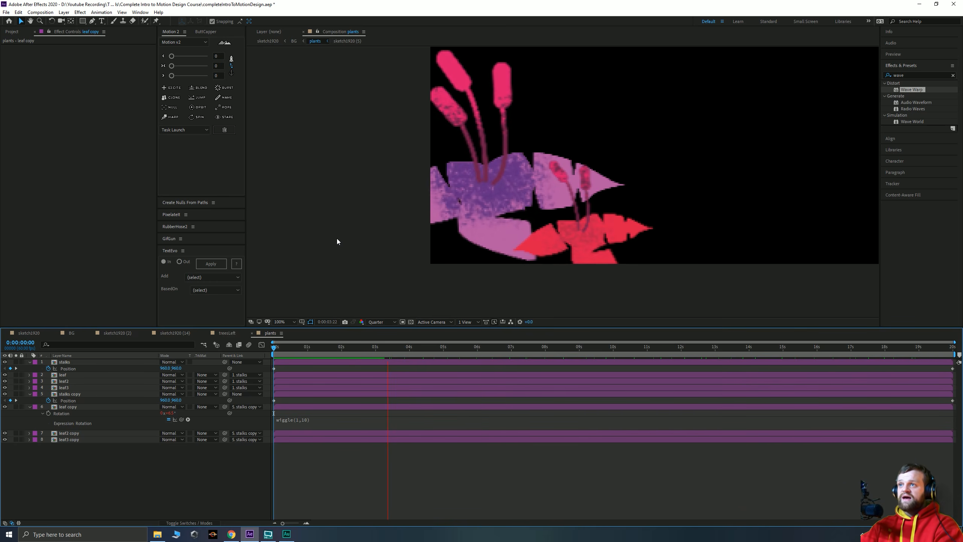
{"action": "key", "text": "space"}
Copy the wiggle(1,10) expression from the leaf copy layer and reveal the rotation of leaf2 copy and leaf3 copy
{"action": "left_click", "coordinate": [298, 420]}
{"action": "key", "text": "ctrl+c"}
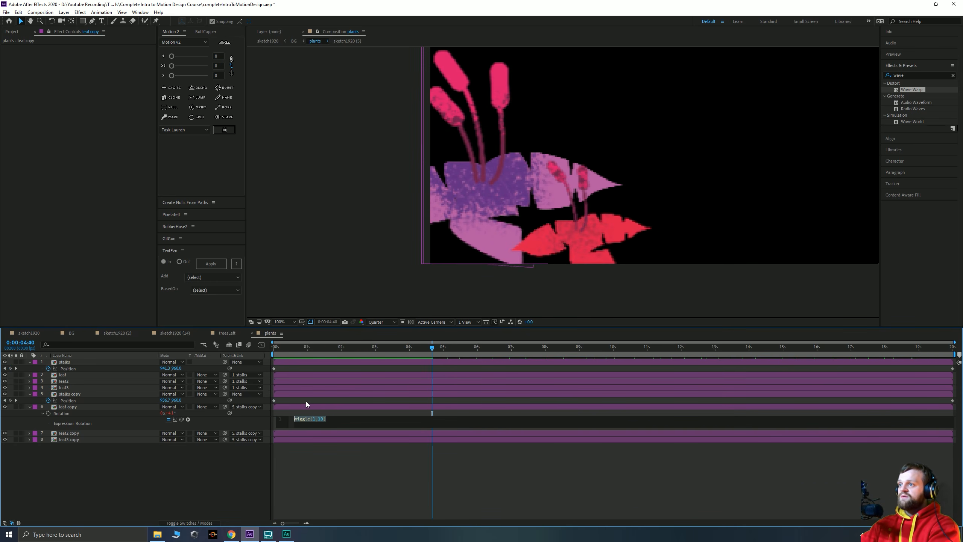
{"action": "left_click", "coordinate": [75, 467]}
{"action": "left_click", "coordinate": [65, 435]}
{"action": "left_click", "coordinate": [67, 441], "text": "shift"}
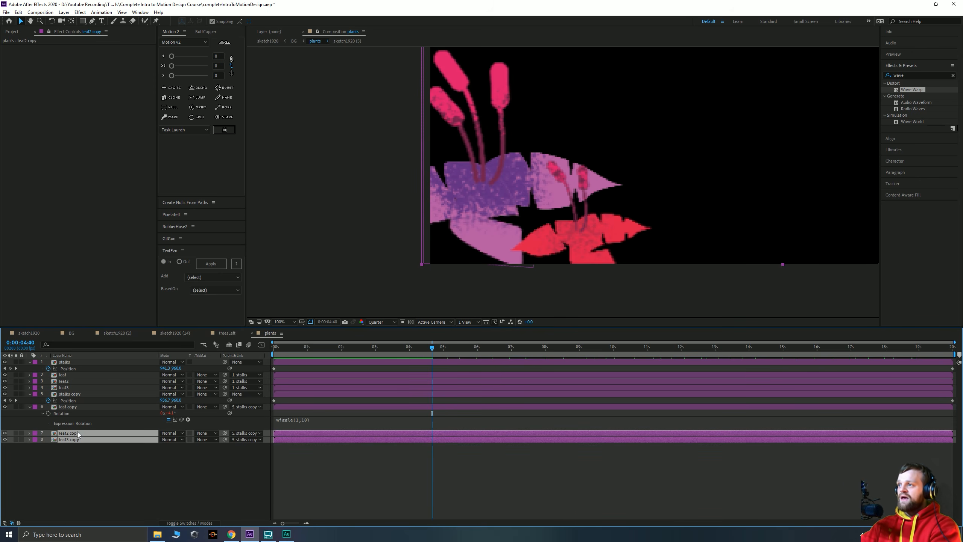
{"action": "key", "text": "r"}
Try pasting wiggle(1,10) onto the rotation of leaf2 copy and leaf3 copy, preview the sway, and undo the pasted expressions
{"action": "left_click", "coordinate": [48, 439], "text": "alt"}
{"action": "key", "text": "ctrl+v"}
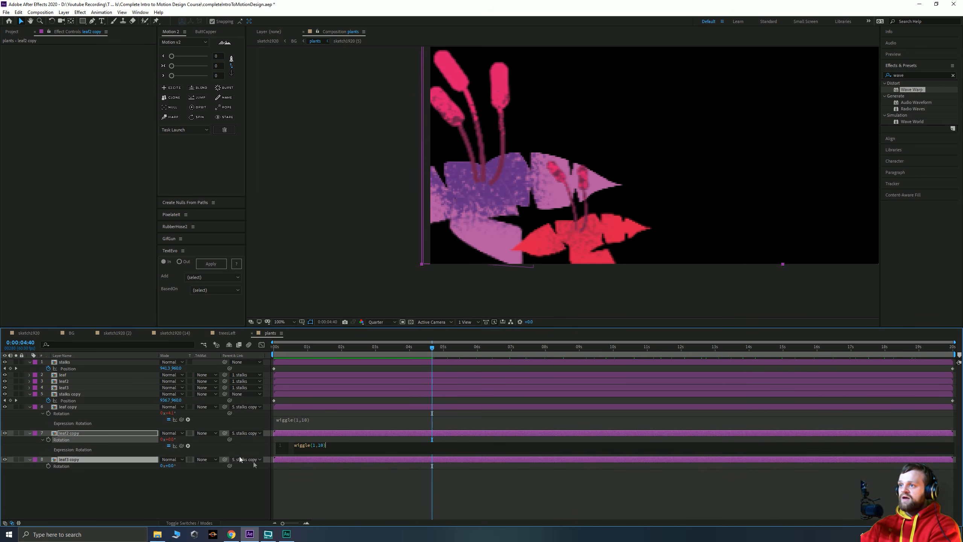
{"action": "left_click", "coordinate": [311, 491]}
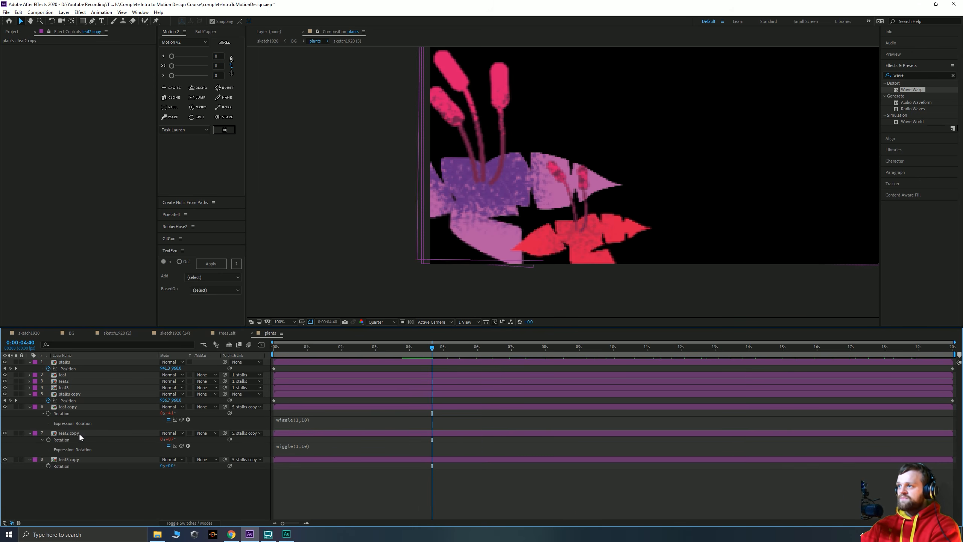
{"action": "left_click", "coordinate": [65, 407]}
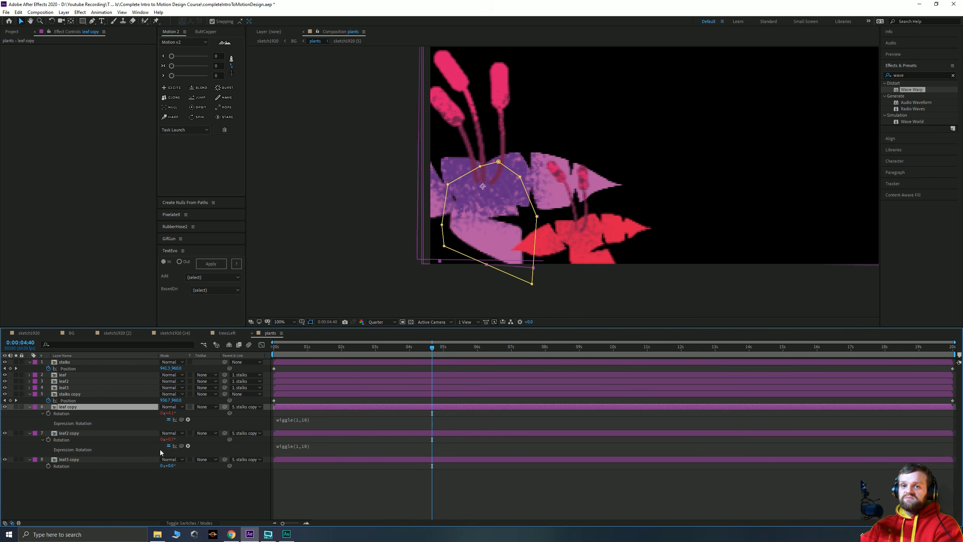
{"action": "left_click", "coordinate": [47, 465], "text": "alt"}
{"action": "key", "text": "ctrl+v"}
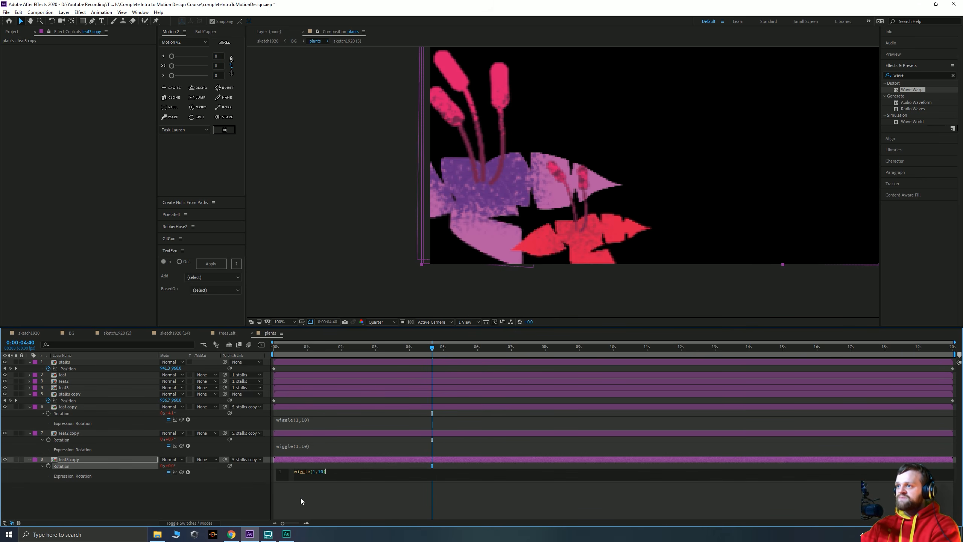
{"action": "left_click", "coordinate": [303, 497]}
{"action": "key", "text": "space"}
{"action": "left_click_drag", "start_coordinate": [283, 353], "coordinate": [242, 347]}
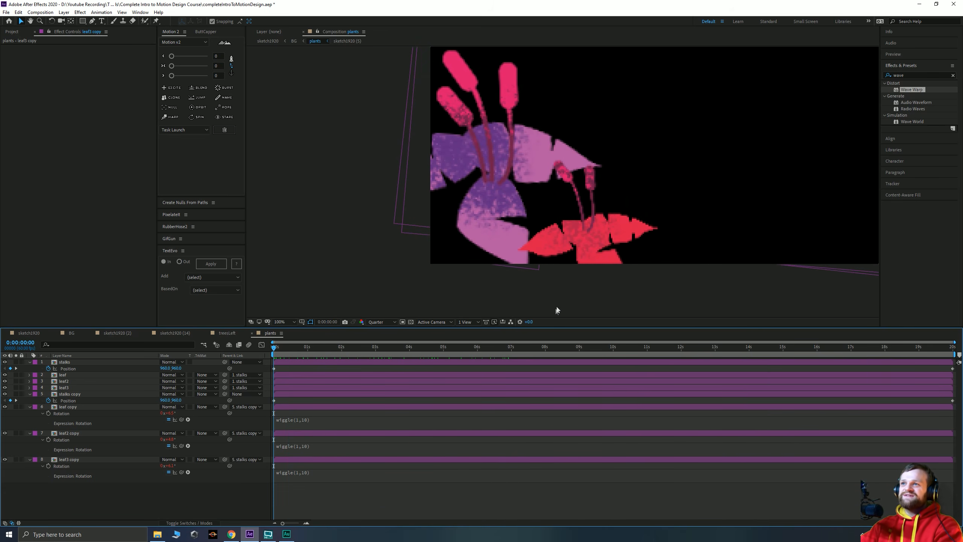
{"action": "left_click", "coordinate": [458, 236]}
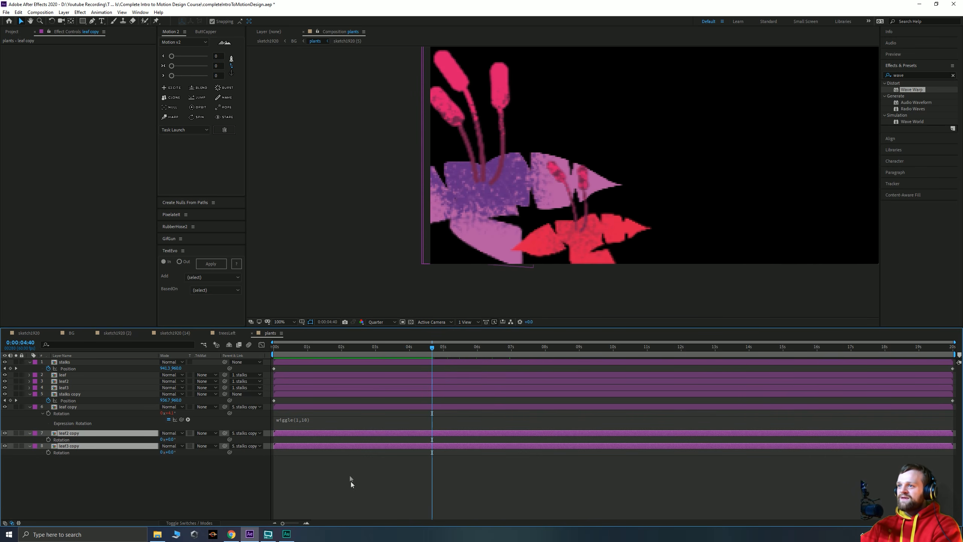
At 0:00:00:00, turn snapping off and move the anchor points of leaf2 copy and leaf3 copy to the base of the purple plant's stalks
{"action": "left_click", "coordinate": [351, 482]}
{"action": "left_click_drag", "start_coordinate": [317, 347], "coordinate": [268, 348]}
{"action": "scroll", "coordinate": [521, 193], "scroll_direction": "down", "scroll_amount": 1}
{"action": "left_click_drag", "start_coordinate": [524, 186], "coordinate": [446, 227]}
{"action": "left_click", "coordinate": [154, 433]}
{"action": "key", "text": "y"}
{"action": "left_click_drag", "start_coordinate": [594, 89], "coordinate": [581, 120]}
{"action": "left_click_drag", "start_coordinate": [458, 221], "coordinate": [458, 220]}
{"action": "left_click", "coordinate": [186, 21]}
{"action": "left_click", "coordinate": [445, 233]}
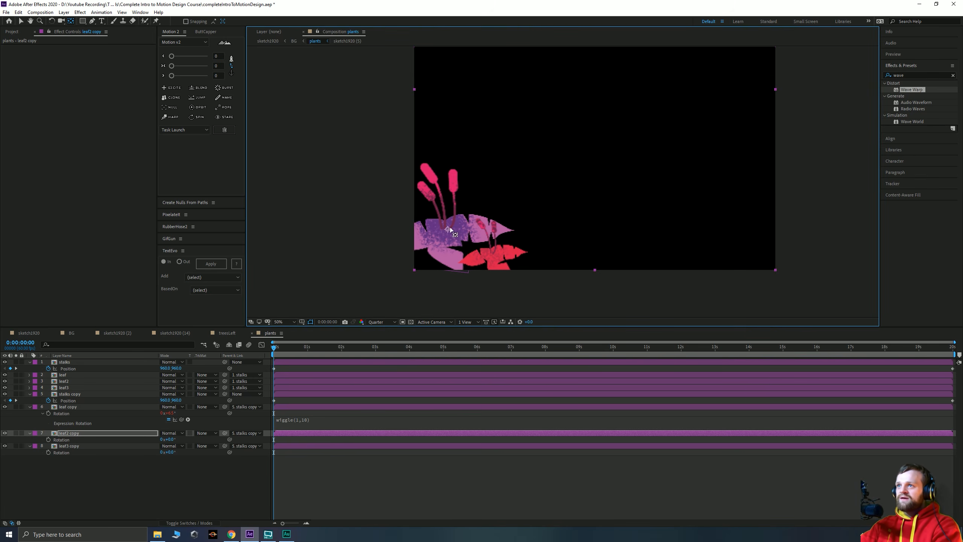
{"action": "left_click", "coordinate": [63, 446]}
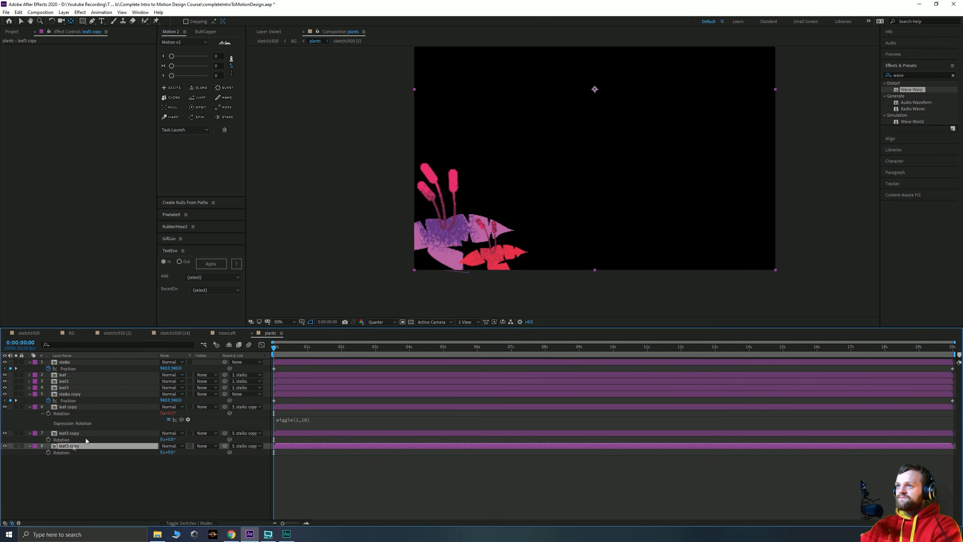
{"action": "left_click_drag", "start_coordinate": [595, 90], "coordinate": [594, 90]}
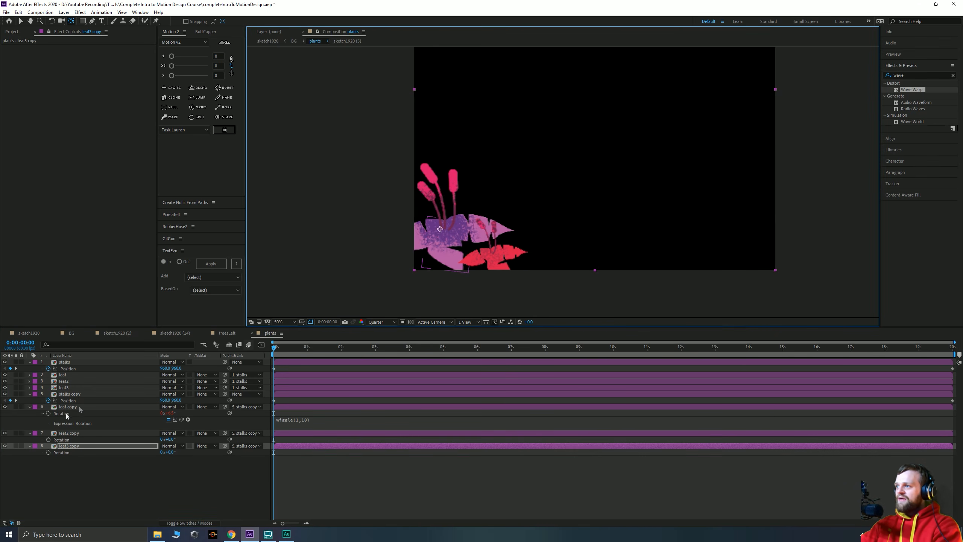
Add the copied wiggle(1,10) expression to the rotation of leaf2 copy and leaf3 copy and check the leaf motion
{"action": "left_click", "coordinate": [49, 440], "text": "alt"}
{"action": "key", "text": "ctrl+v"}
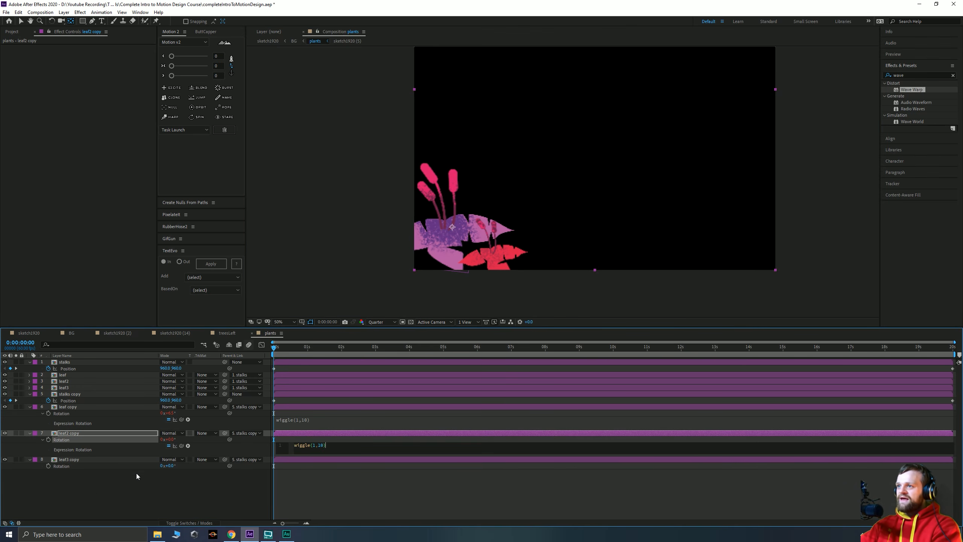
{"action": "left_click", "coordinate": [60, 474]}
{"action": "left_click", "coordinate": [49, 465], "text": "alt"}
{"action": "key", "text": "ctrl+v"}
{"action": "left_click", "coordinate": [214, 503]}
{"action": "left_click_drag", "start_coordinate": [282, 357], "coordinate": [305, 362]}
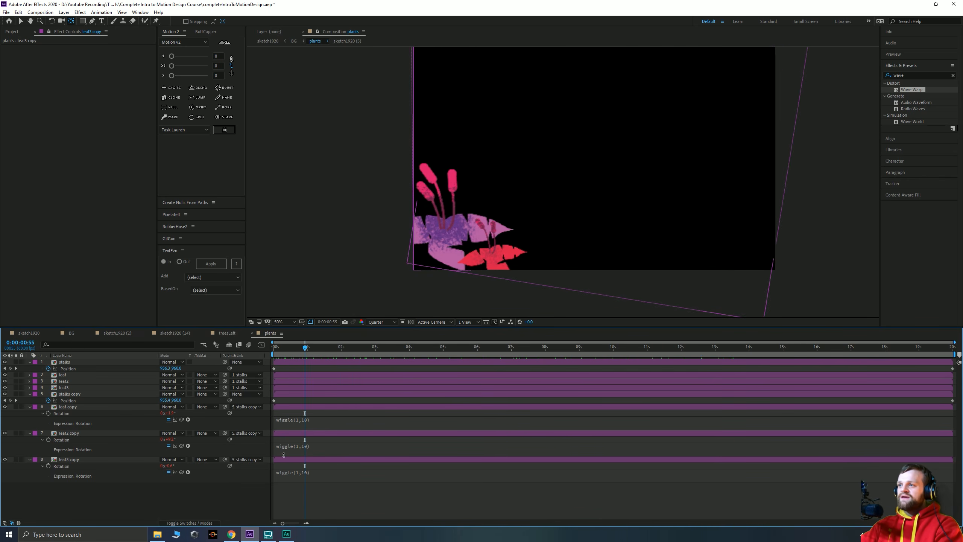
Examine the rotation expression on leaf copy and compare the sway of the purple plant's leaves over the first second
{"action": "left_click", "coordinate": [296, 422]}
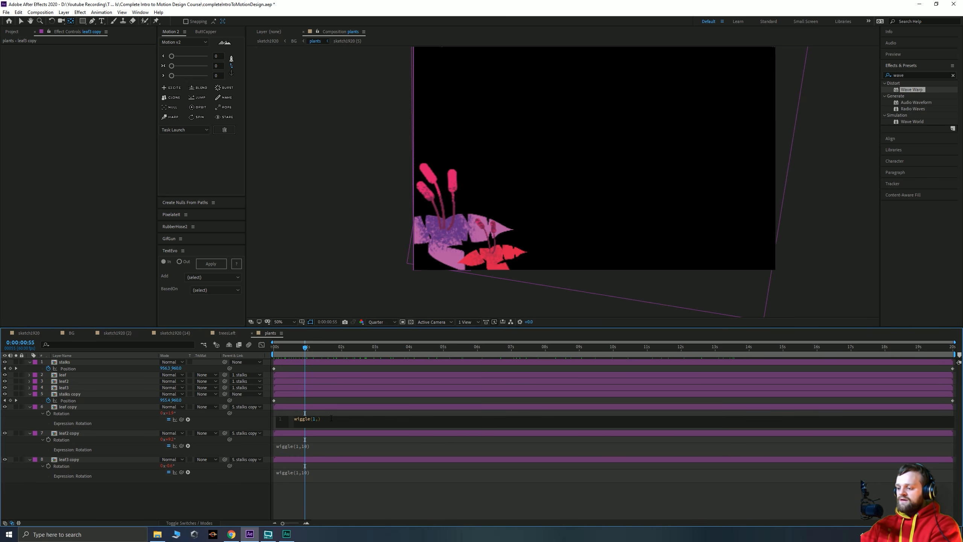
{"action": "left_click", "coordinate": [142, 451]}
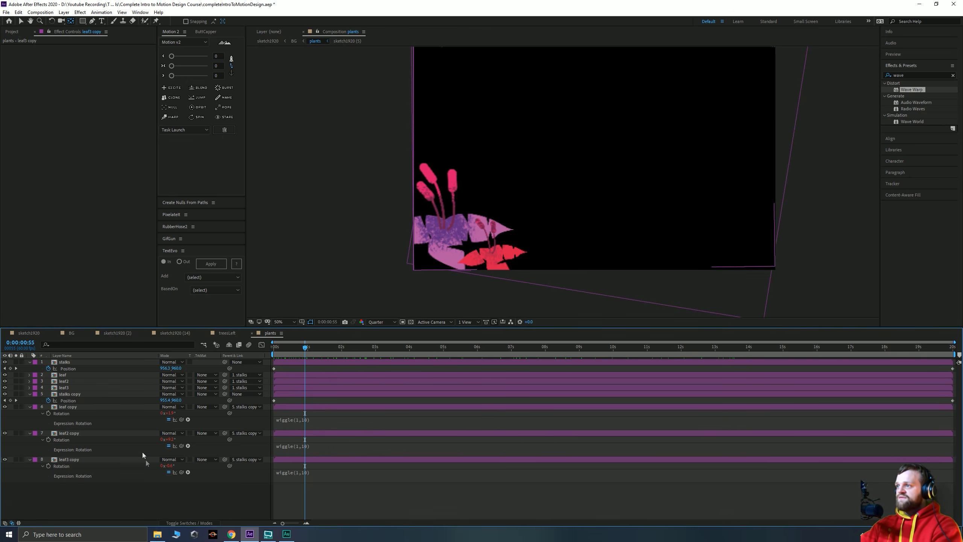
{"action": "left_click", "coordinate": [69, 407]}
{"action": "left_click_drag", "start_coordinate": [279, 345], "coordinate": [295, 423]}
{"action": "left_click", "coordinate": [296, 433]}
{"action": "left_click_drag", "start_coordinate": [297, 348], "coordinate": [327, 355]}
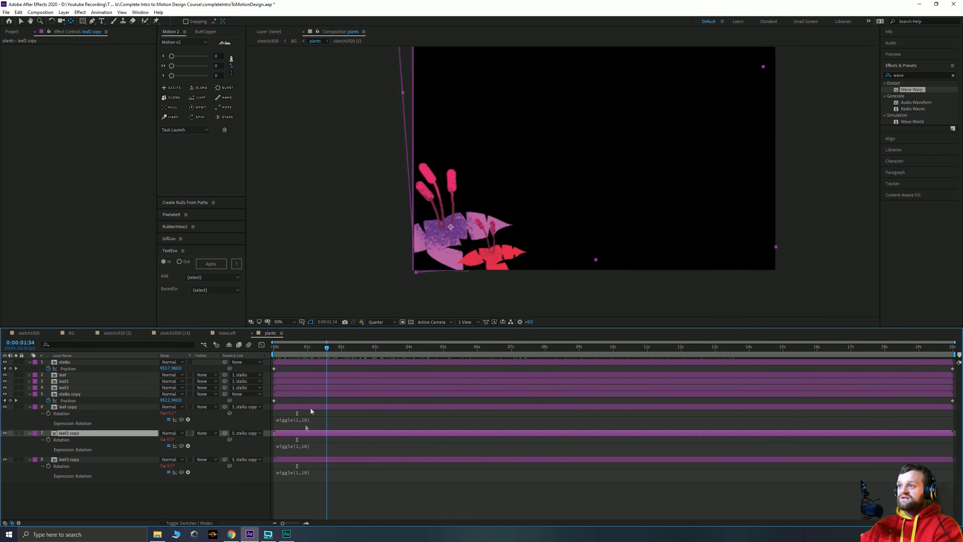
Change the rotation expressions of leaf2 copy and leaf3 copy to wiggle(1,5) and return to the start of the timeline
{"action": "left_click", "coordinate": [308, 445]}
{"action": "key", "text": "ctrl+c"}
{"action": "double_click", "coordinate": [320, 446]}
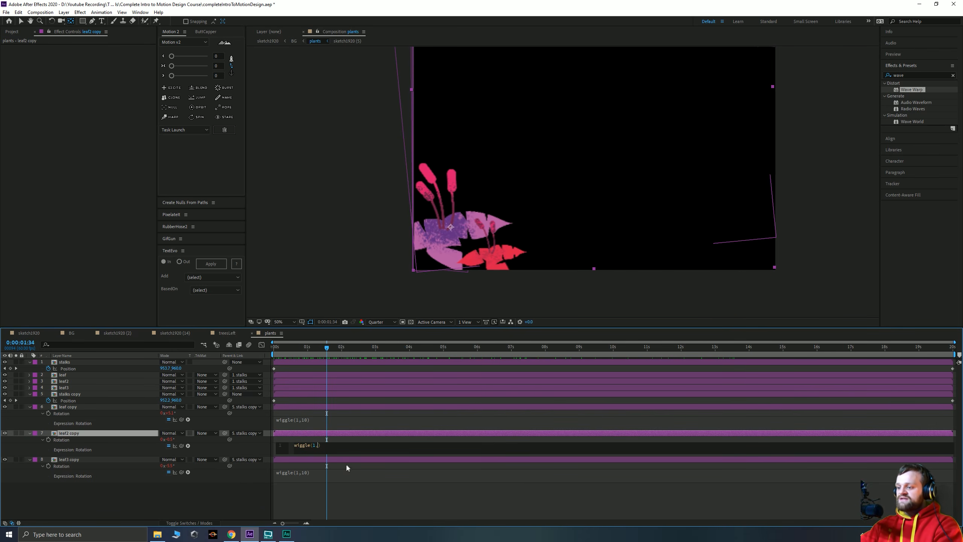
{"action": "type", "text": "5"}
{"action": "left_click", "coordinate": [309, 473]}
{"action": "left_click", "coordinate": [320, 472]}
{"action": "type", "text": "5"}
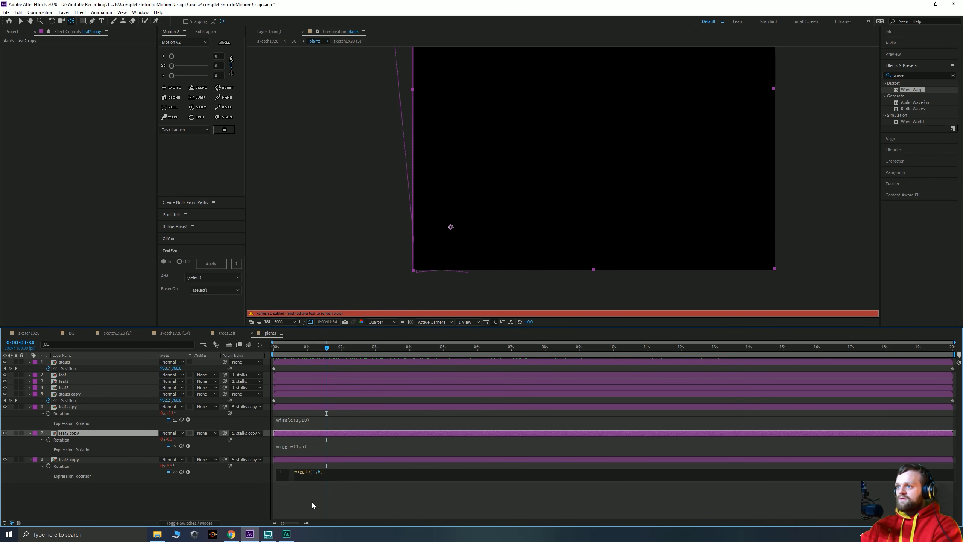
{"action": "left_click", "coordinate": [309, 500]}
{"action": "left_click_drag", "start_coordinate": [304, 354], "coordinate": [274, 372]}
Move the anchor points of the leaf3, leaf2 and leaf layers to the base of the red plant's stalks
{"action": "left_click", "coordinate": [66, 388]}
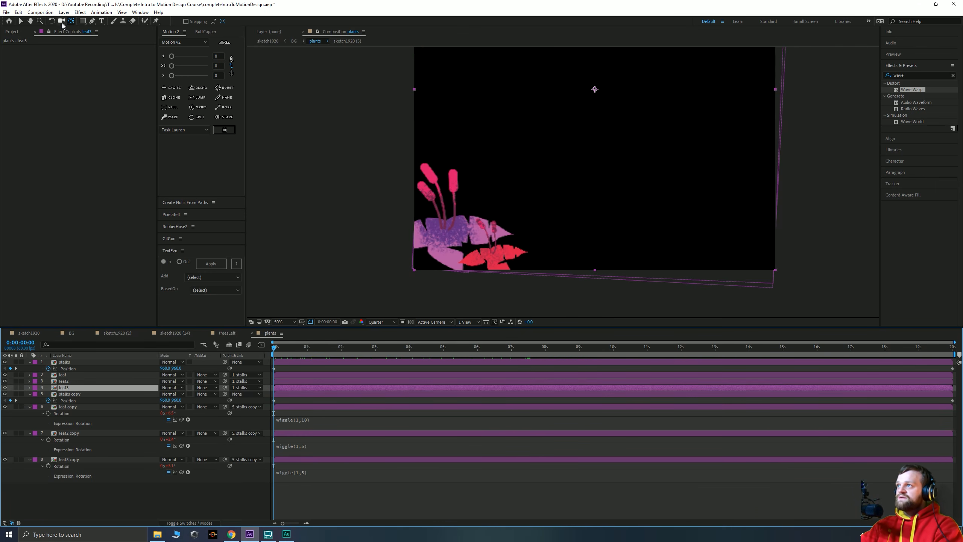
{"action": "left_click", "coordinate": [5, 387]}
{"action": "left_click", "coordinate": [4, 388]}
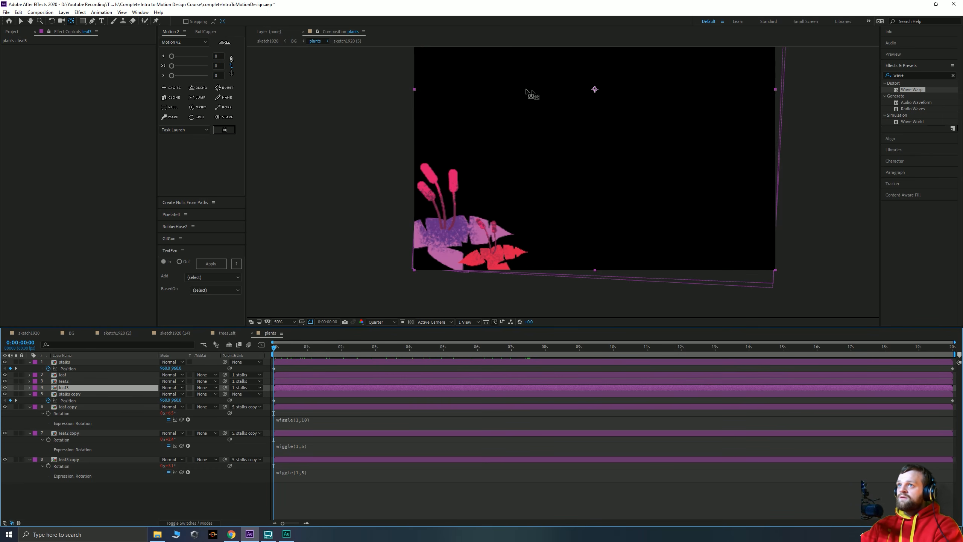
{"action": "left_click_drag", "start_coordinate": [595, 90], "coordinate": [496, 253]}
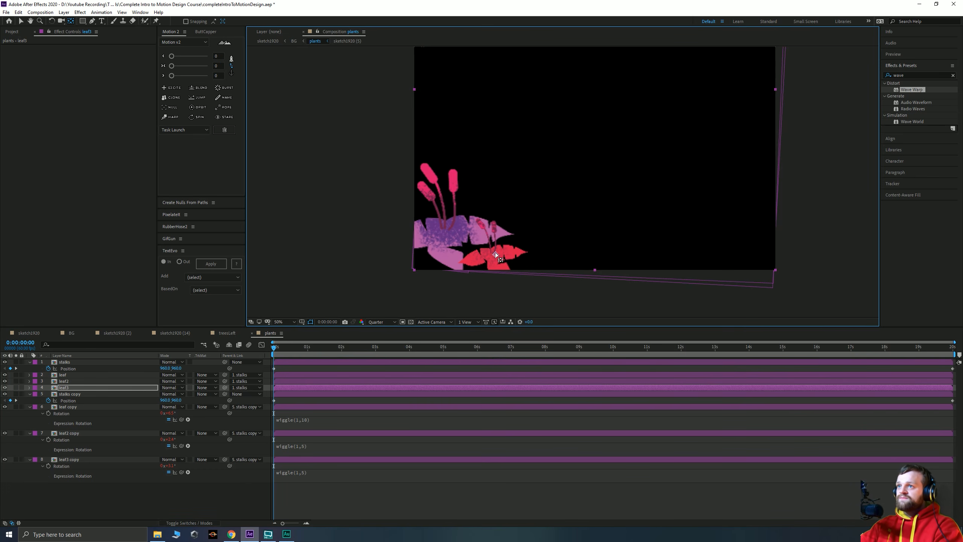
{"action": "left_click", "coordinate": [70, 381]}
{"action": "left_click_drag", "start_coordinate": [595, 90], "coordinate": [485, 262]}
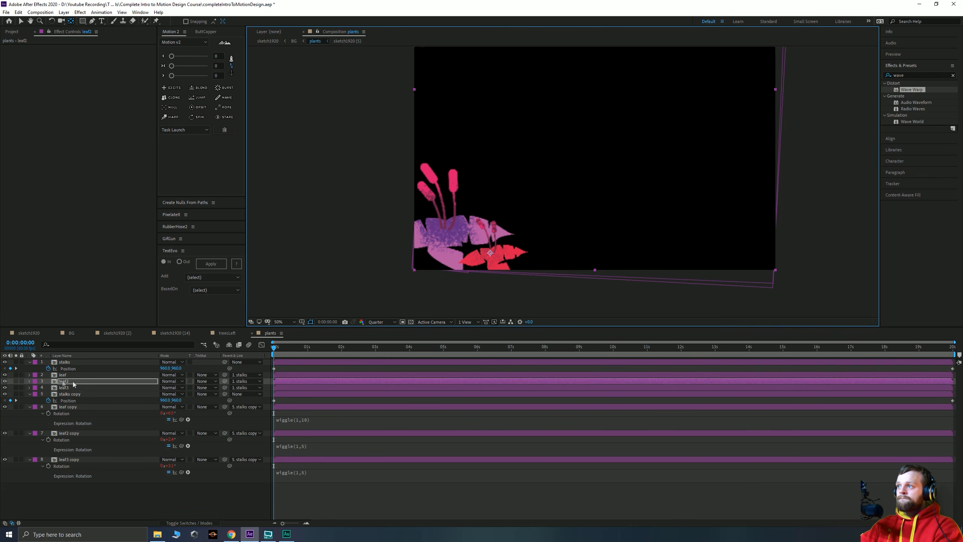
{"action": "left_click", "coordinate": [62, 375]}
{"action": "left_click_drag", "start_coordinate": [596, 90], "coordinate": [497, 260]}
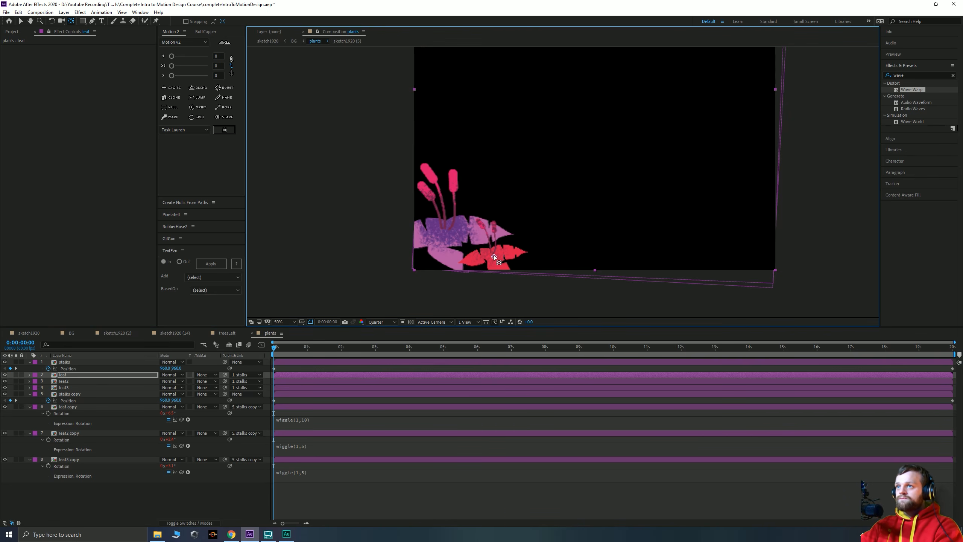
Reveal rotation on leaf, leaf2 and leaf3, give leaf the rotation expression wiggle(1,4), and copy that expression
{"action": "left_click", "coordinate": [57, 389]}
{"action": "left_click", "coordinate": [66, 375], "text": "shift"}
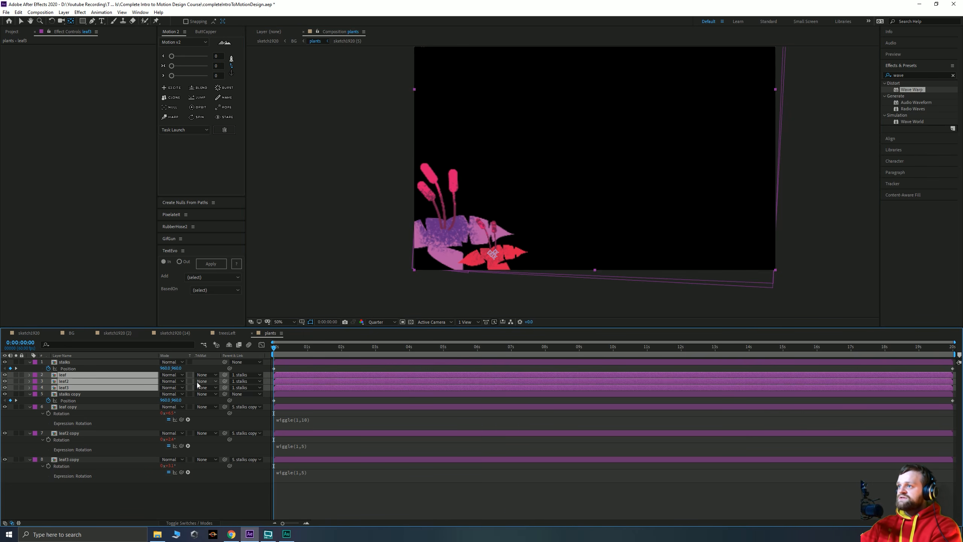
{"action": "key", "text": "r"}
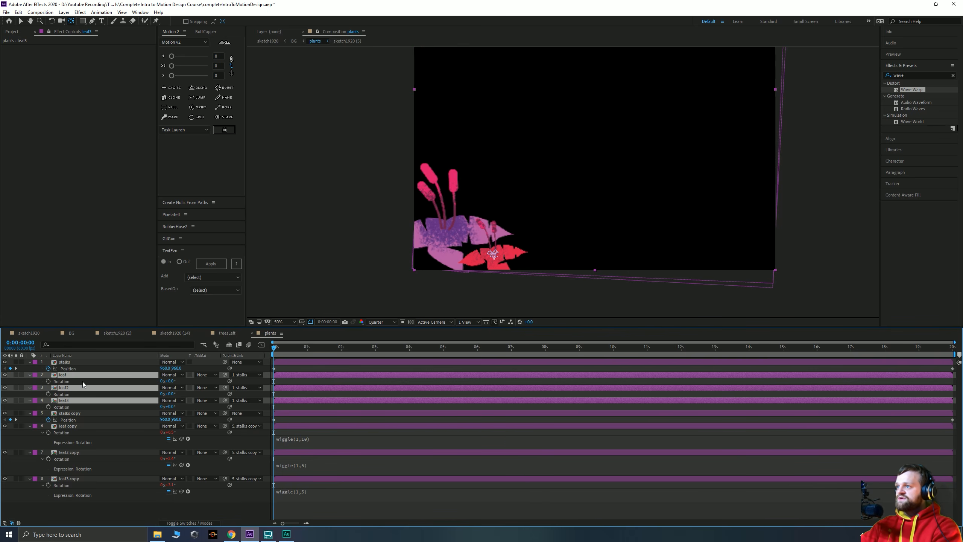
{"action": "left_click", "coordinate": [48, 381], "text": "alt"}
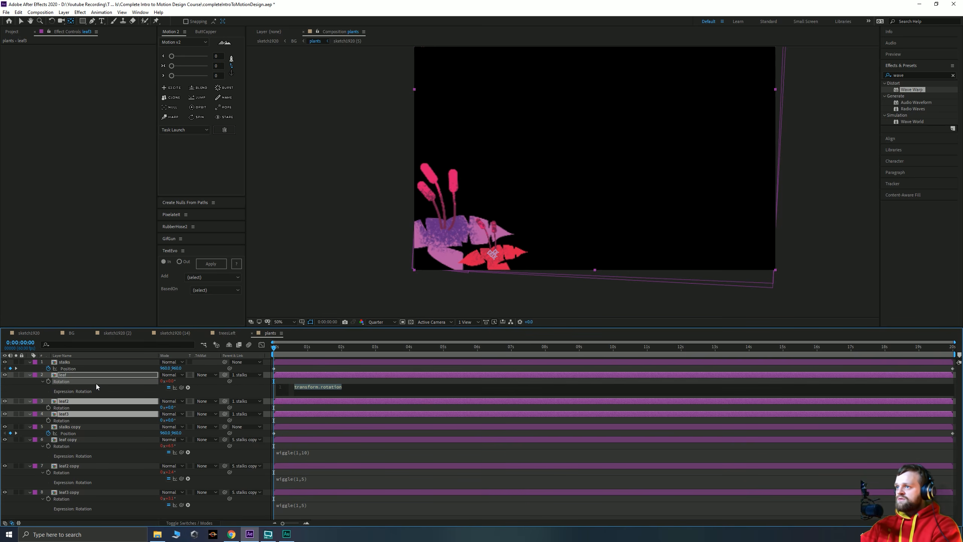
{"action": "key", "text": "ctrl+v"}
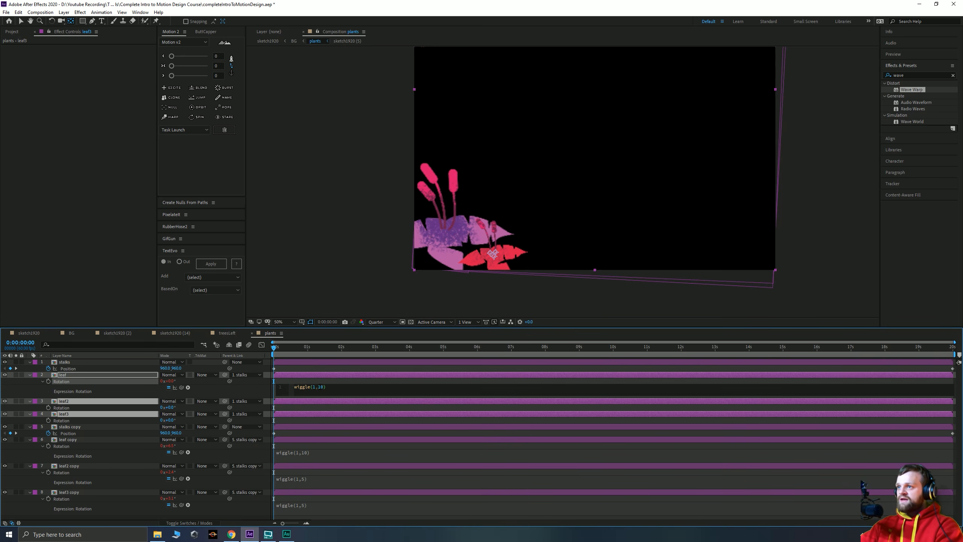
{"action": "type", "text": "4"}
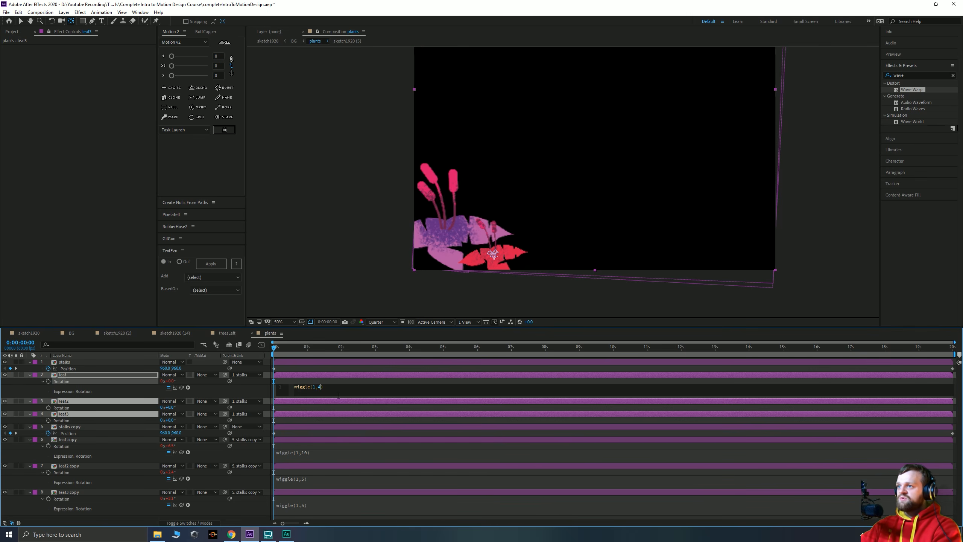
{"action": "key", "text": "ctrl+a"}
{"action": "key", "text": "ctrl+c"}
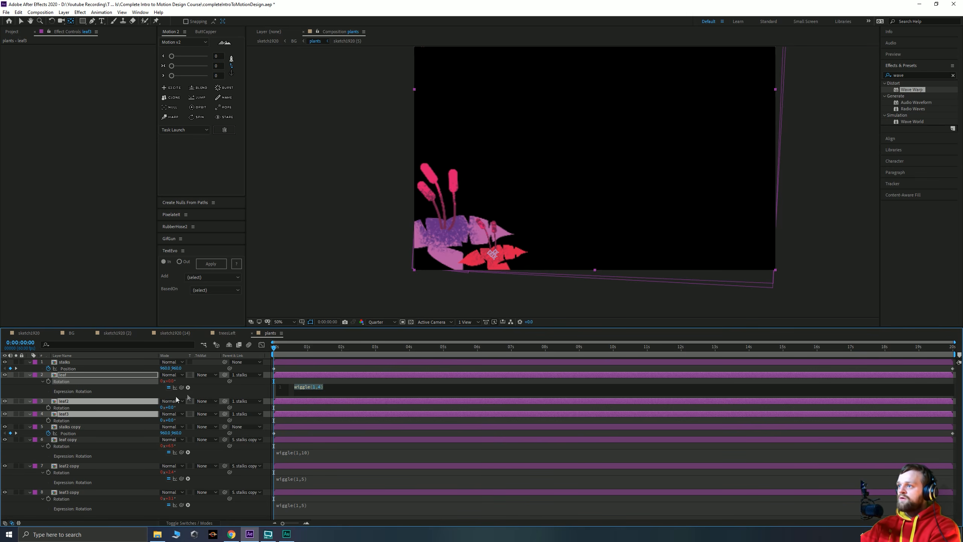
Paste wiggle(1,4) onto the rotation of leaf2 and leaf3 and preview the red plant's leaf motion
{"action": "left_click", "coordinate": [48, 408], "text": "alt"}
{"action": "key", "text": "ctrl+v"}
{"action": "left_click", "coordinate": [49, 434], "text": "alt"}
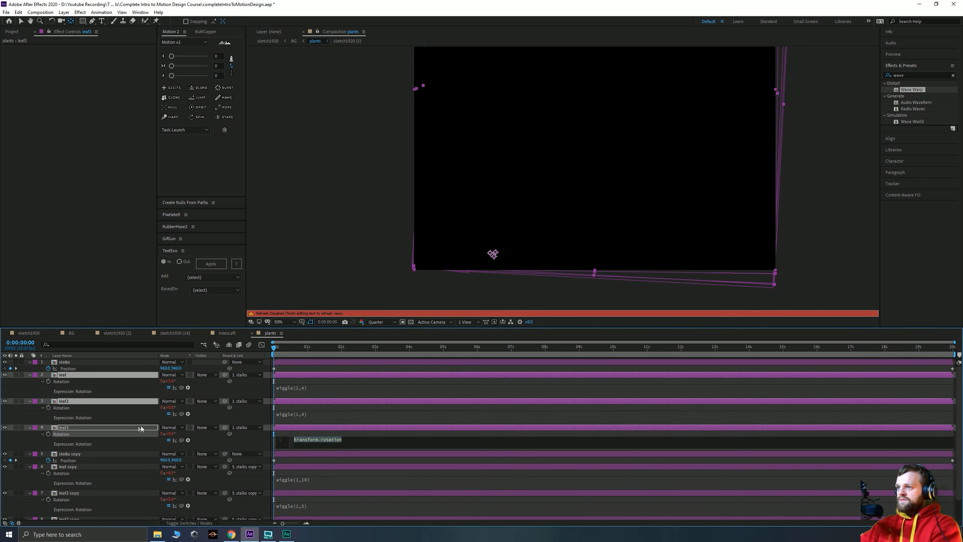
{"action": "key", "text": "ctrl+v"}
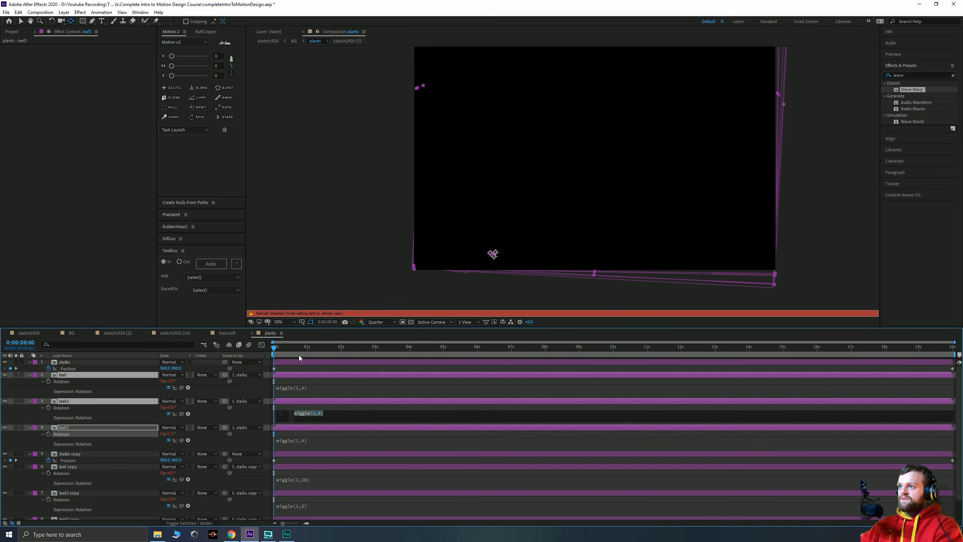
{"action": "left_click", "coordinate": [299, 354]}
{"action": "key", "text": "space"}
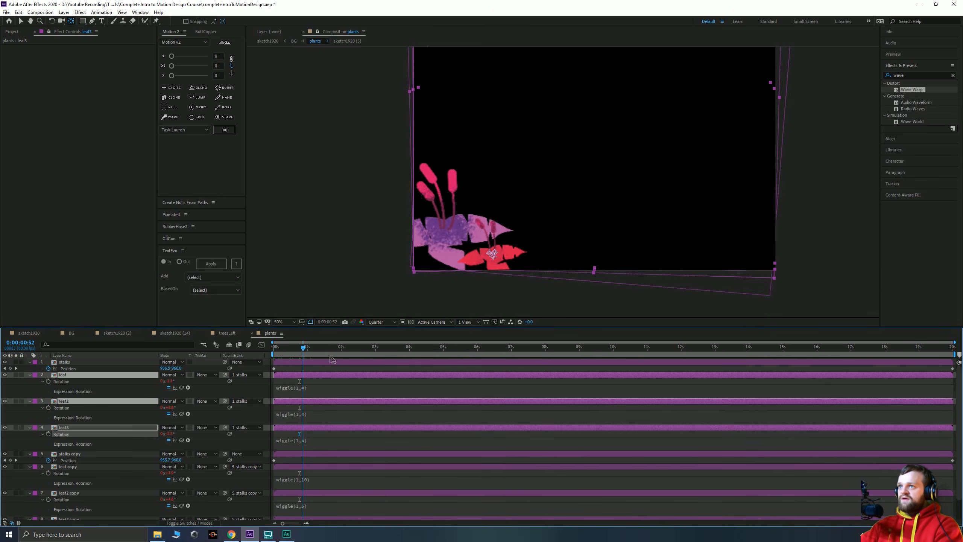
{"action": "key", "text": "space"}
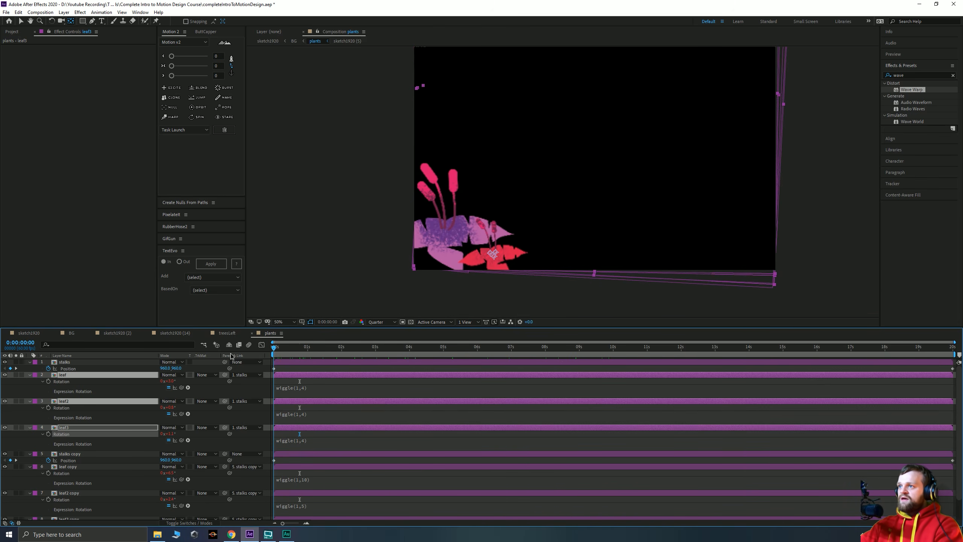
Collapse the expanded properties of the leaf layers and stalks copy, keeping the position of the stalks layer in view
{"action": "scroll", "coordinate": [301, 396], "scroll_direction": "down", "scroll_amount": 1}
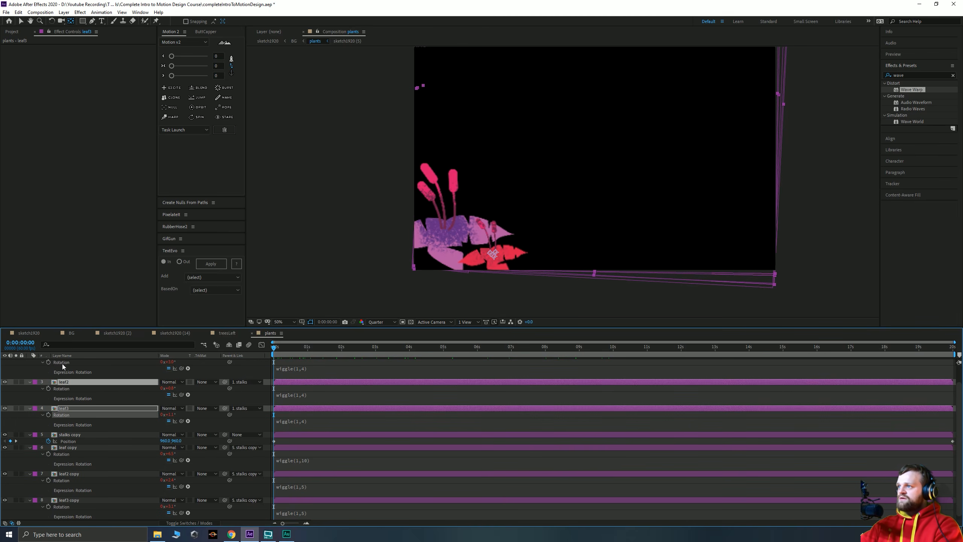
{"action": "left_click", "coordinate": [62, 364]}
{"action": "scroll", "coordinate": [68, 417], "scroll_direction": "up", "scroll_amount": 1}
{"action": "left_click", "coordinate": [64, 362]}
{"action": "scroll", "coordinate": [66, 442], "scroll_direction": "down", "scroll_amount": 1}
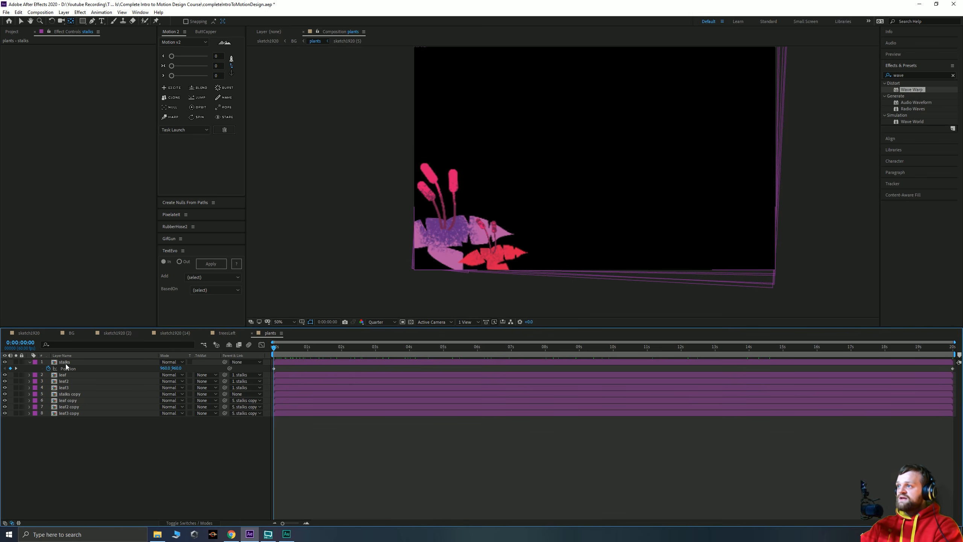
Try to move the stalks layer's anchor point to the base of the red plant and scrub through its motion
{"action": "left_click", "coordinate": [83, 362]}
{"action": "left_click_drag", "start_coordinate": [596, 90], "coordinate": [604, 99]}
{"action": "left_click_drag", "start_coordinate": [498, 243], "coordinate": [491, 253]}
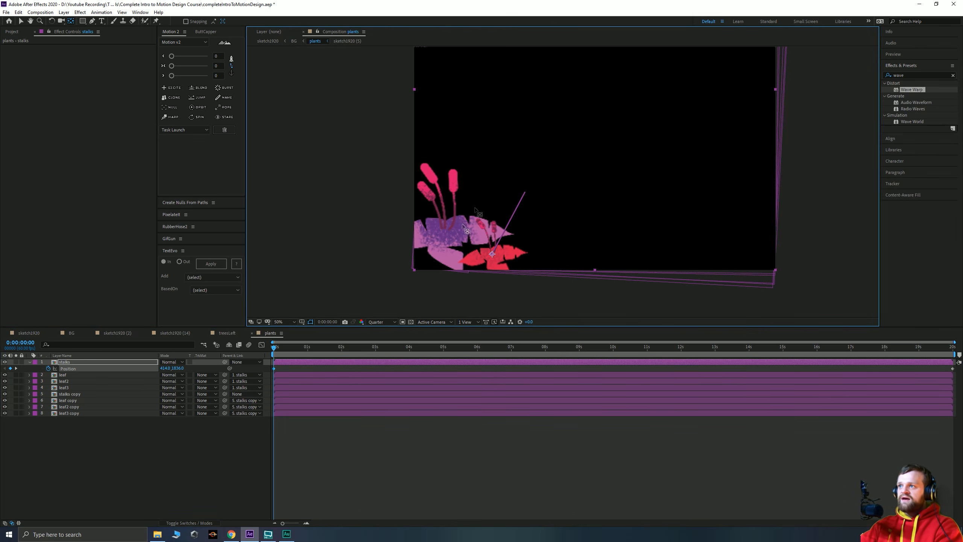
{"action": "left_click_drag", "start_coordinate": [275, 351], "coordinate": [771, 324]}
{"action": "key", "text": "Home"}
{"action": "left_click", "coordinate": [112, 455]}
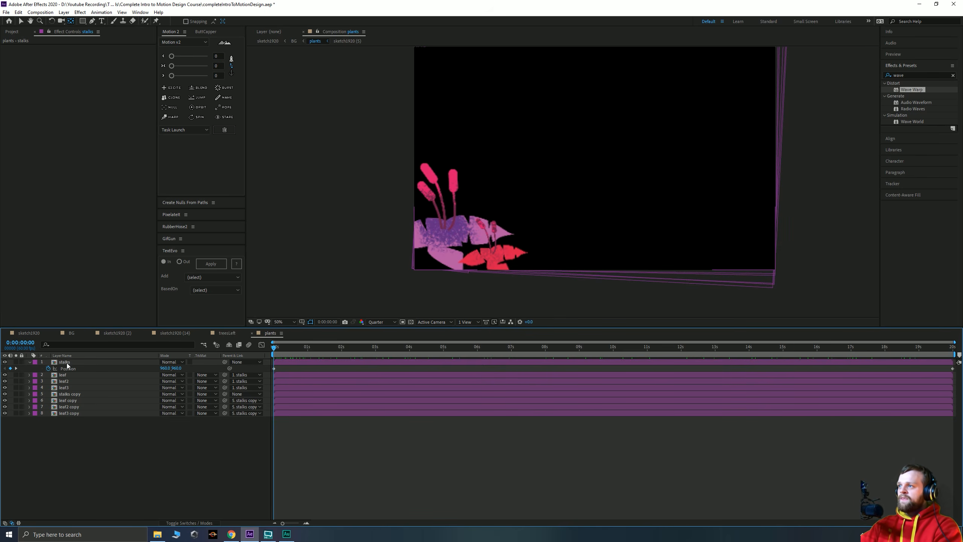
Create a null object in the plants composition and place it at the base of the red plant
{"action": "left_click_drag", "start_coordinate": [66, 363], "coordinate": [246, 287]}
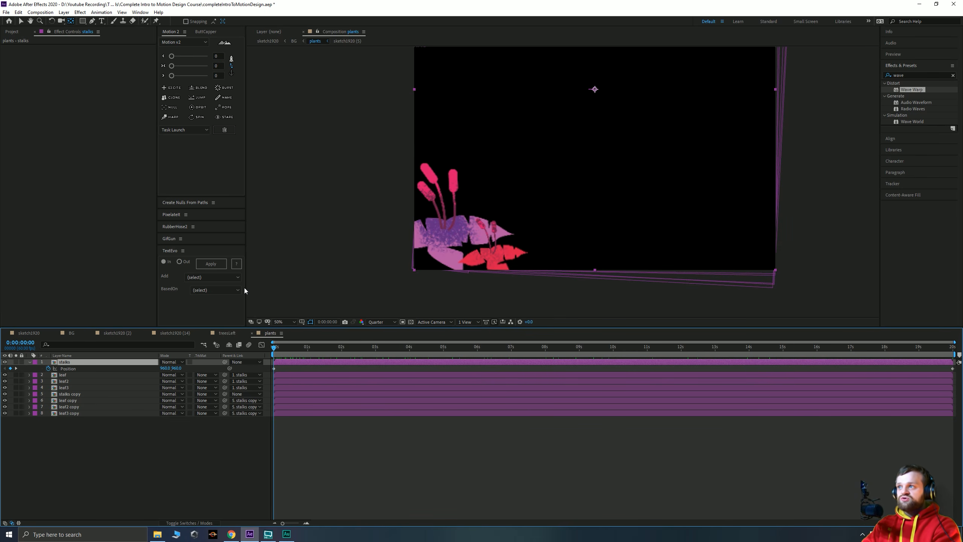
{"action": "key", "text": "ctrl+alt+shift+y"}
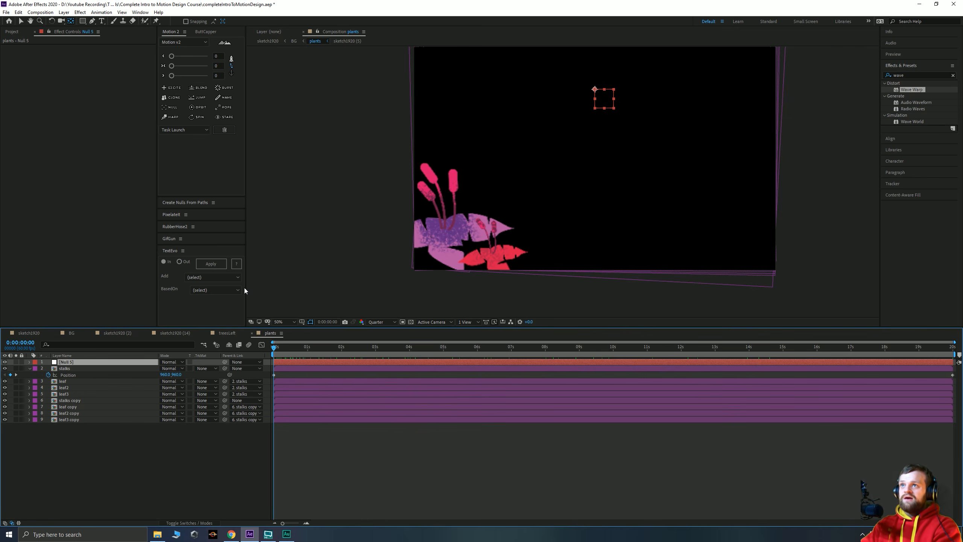
{"action": "left_click", "coordinate": [69, 362]}
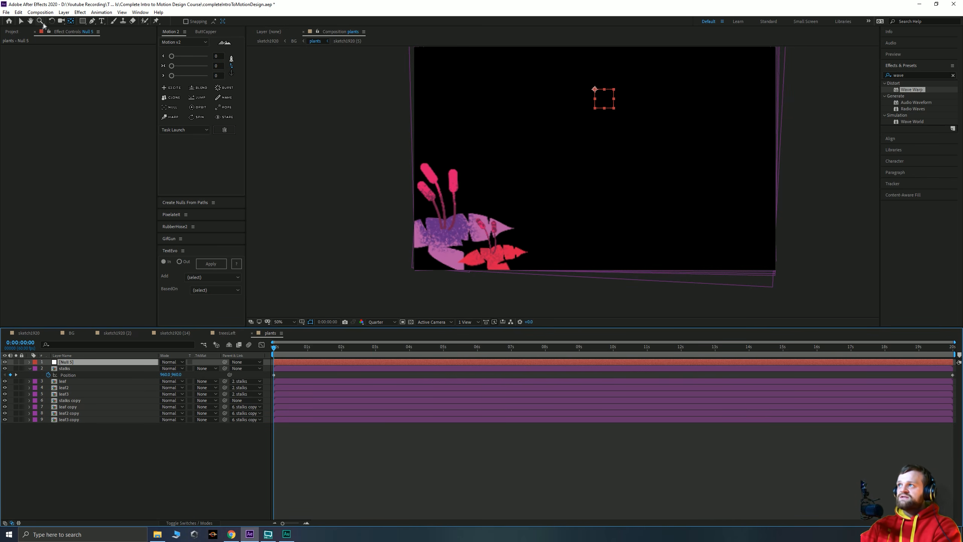
{"action": "left_click", "coordinate": [21, 21]}
{"action": "left_click_drag", "start_coordinate": [604, 98], "coordinate": [501, 261]}
{"action": "key", "text": "Return"}
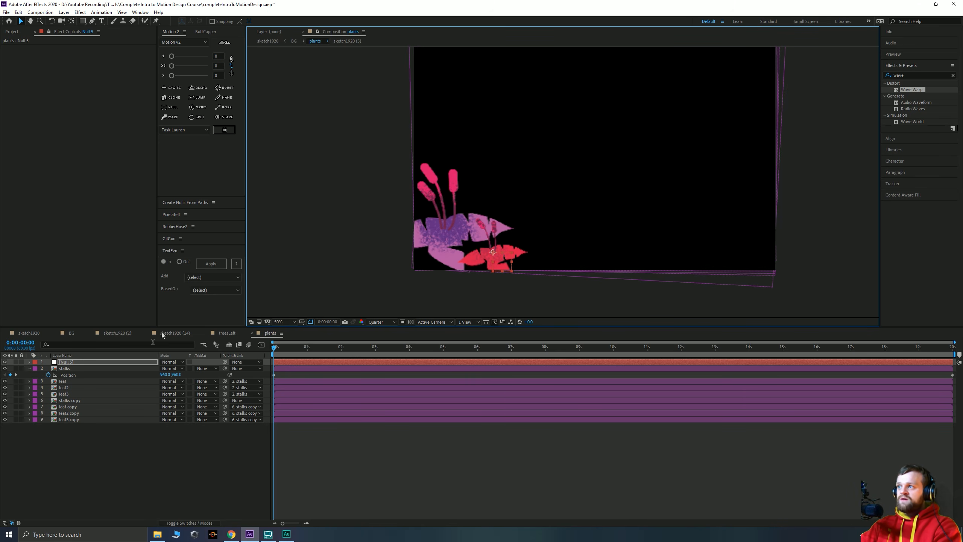
Parent the stalks layer to the null, try rotating the null, and undo the rotation
{"action": "left_click", "coordinate": [67, 366]}
{"action": "left_click_drag", "start_coordinate": [99, 366], "coordinate": [91, 363]}
{"action": "left_click", "coordinate": [75, 362]}
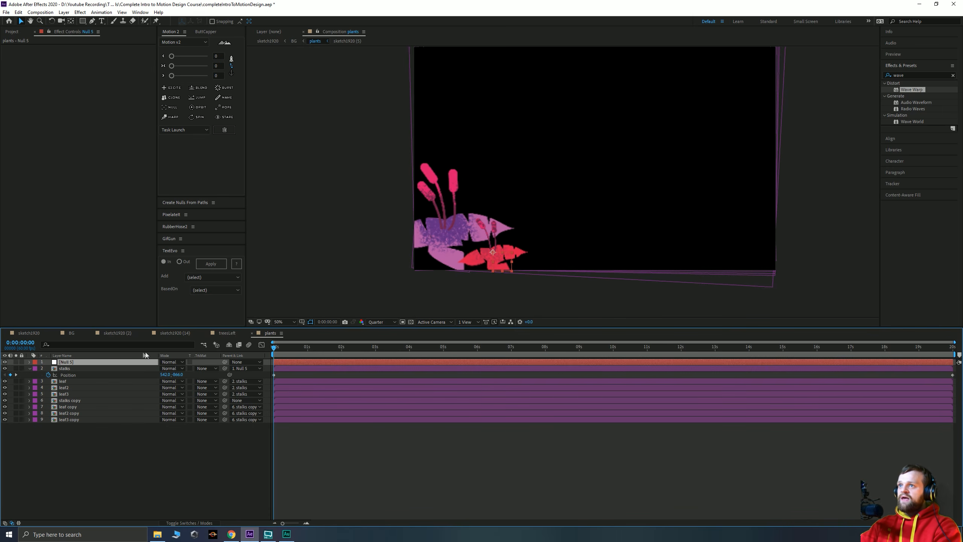
{"action": "key", "text": "r"}
{"action": "mouse_move", "coordinate": [165, 367]}
{"action": "left_mouse_down"}
{"action": "mouse_move", "coordinate": [144, 368]}
{"action": "mouse_move", "coordinate": [175, 362]}
{"action": "left_mouse_up"}
{"action": "key", "text": "ctrl+z"}
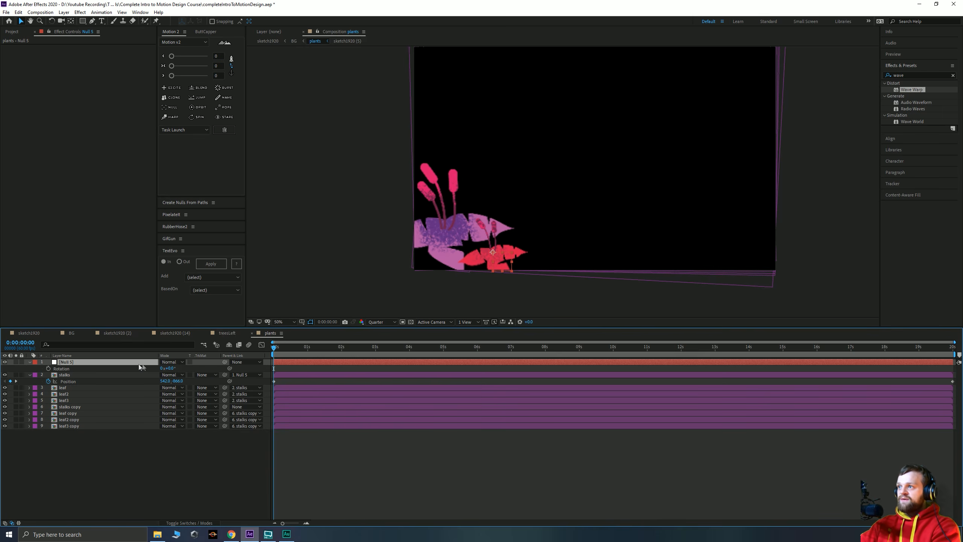
{"action": "left_click_drag", "start_coordinate": [167, 368], "coordinate": [175, 365]}
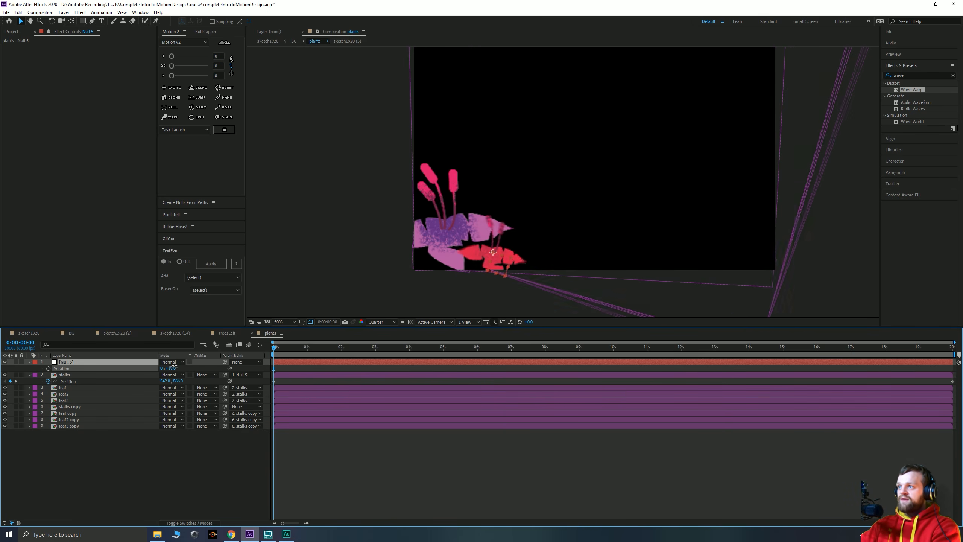
{"action": "key", "text": "ctrl+z"}
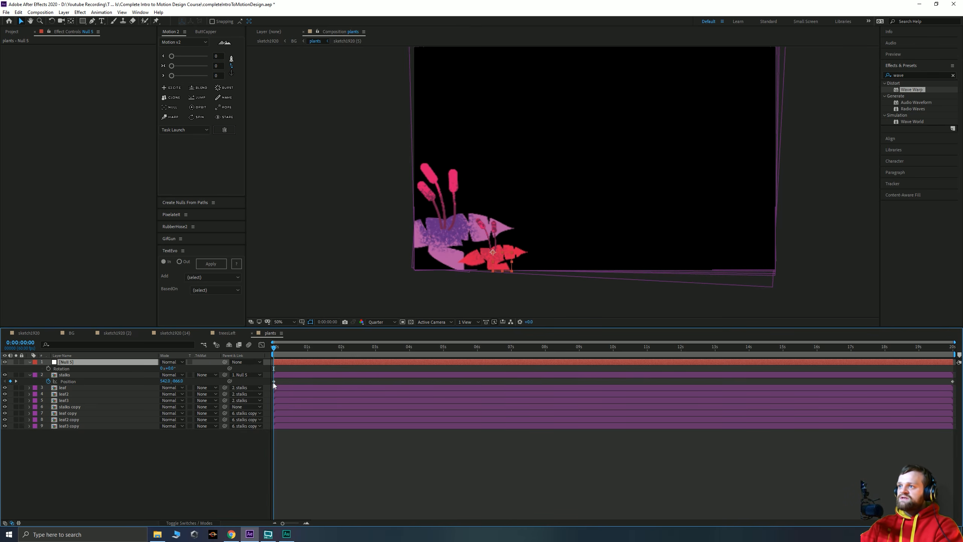
Delete the null object above the stalks layer
{"action": "left_click_drag", "start_coordinate": [275, 382], "coordinate": [957, 397]}
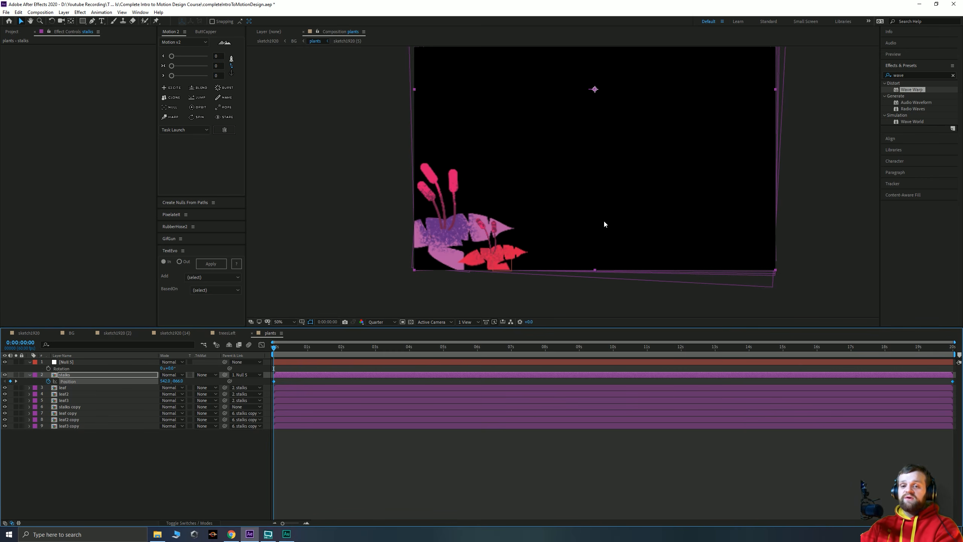
{"action": "left_click", "coordinate": [96, 445]}
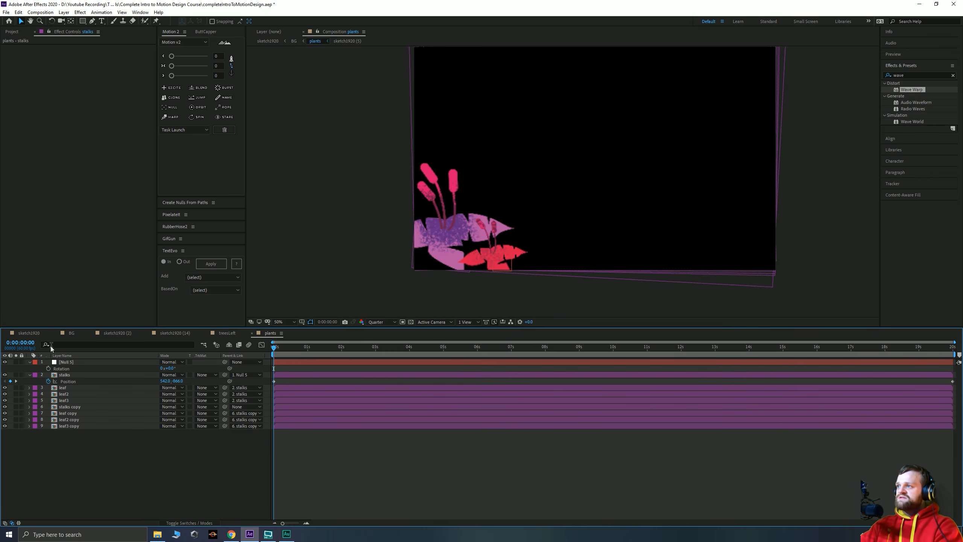
{"action": "left_click", "coordinate": [63, 363]}
{"action": "left_click", "coordinate": [66, 375]}
{"action": "left_click", "coordinate": [66, 362]}
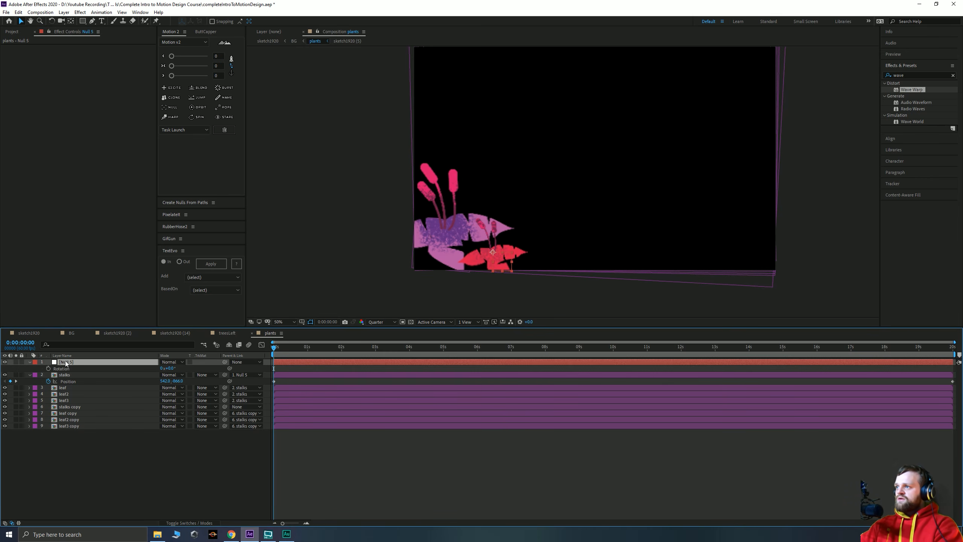
{"action": "key", "text": "Delete"}
{"action": "left_click", "coordinate": [66, 360]}
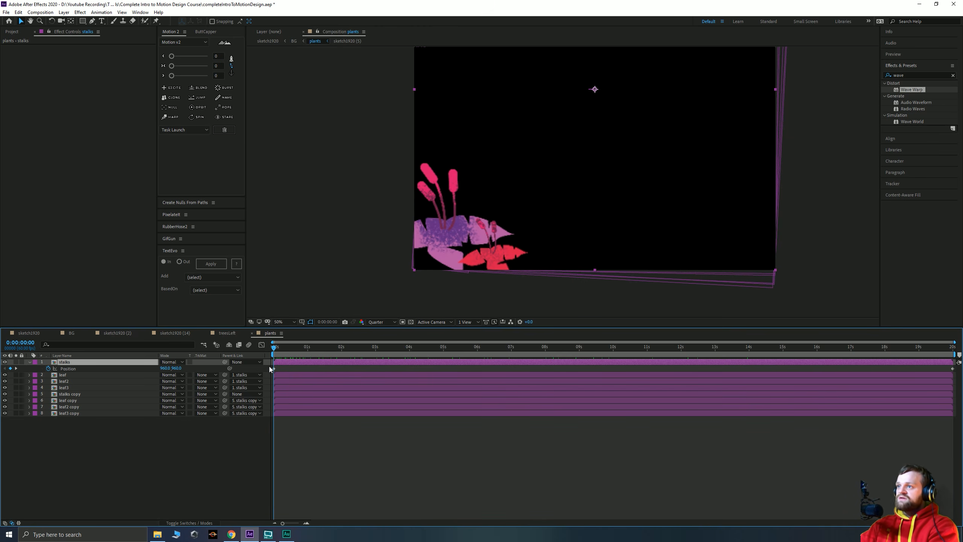
Move the stalks layer's anchor point to the red plant's base at 0 s and delete its end position keyframe
{"action": "left_click_drag", "start_coordinate": [271, 367], "coordinate": [955, 408]}
{"action": "left_click", "coordinate": [16, 369]}
{"action": "left_click", "coordinate": [5, 369]}
{"action": "left_click", "coordinate": [71, 21]}
{"action": "left_click_drag", "start_coordinate": [596, 91], "coordinate": [581, 225]}
{"action": "left_click_drag", "start_coordinate": [522, 226], "coordinate": [492, 253]}
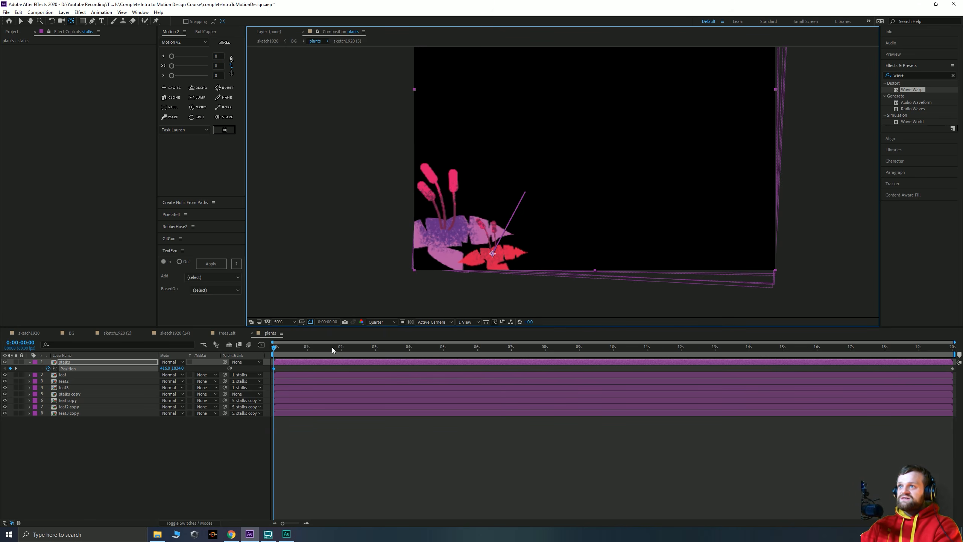
{"action": "left_click", "coordinate": [953, 369]}
{"action": "key", "text": "Delete"}
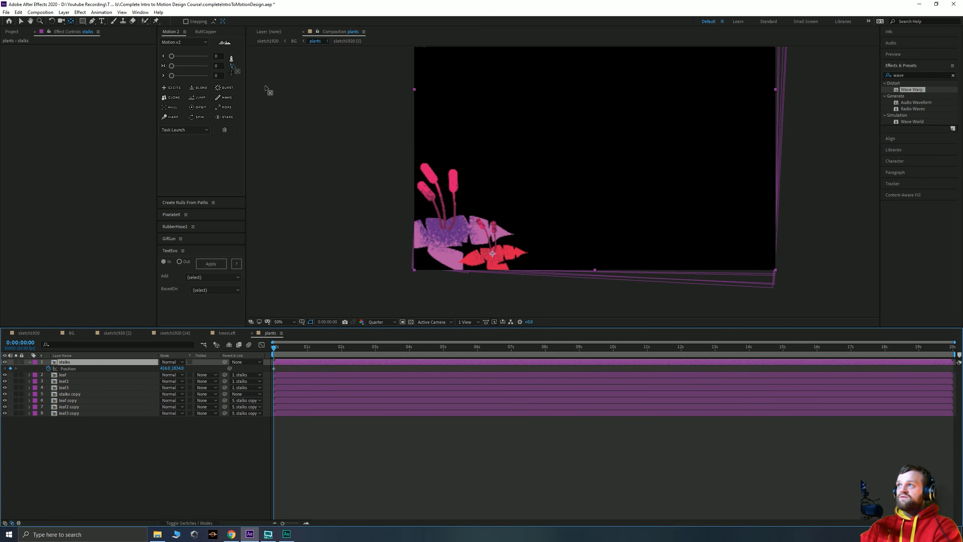
At 20 s, keyframe the stalks layer 100 px to the left and return to the start of the timeline
{"action": "left_click", "coordinate": [68, 19]}
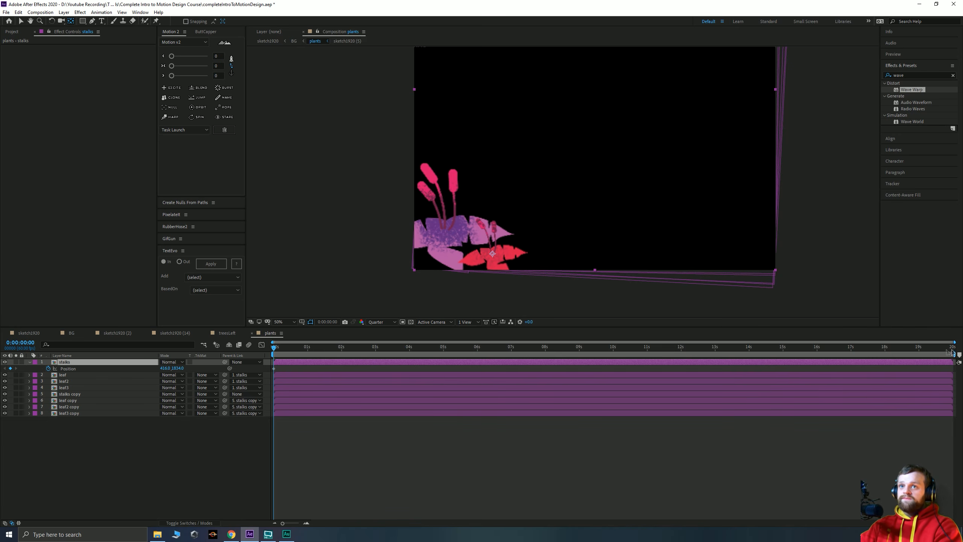
{"action": "left_click", "coordinate": [953, 347]}
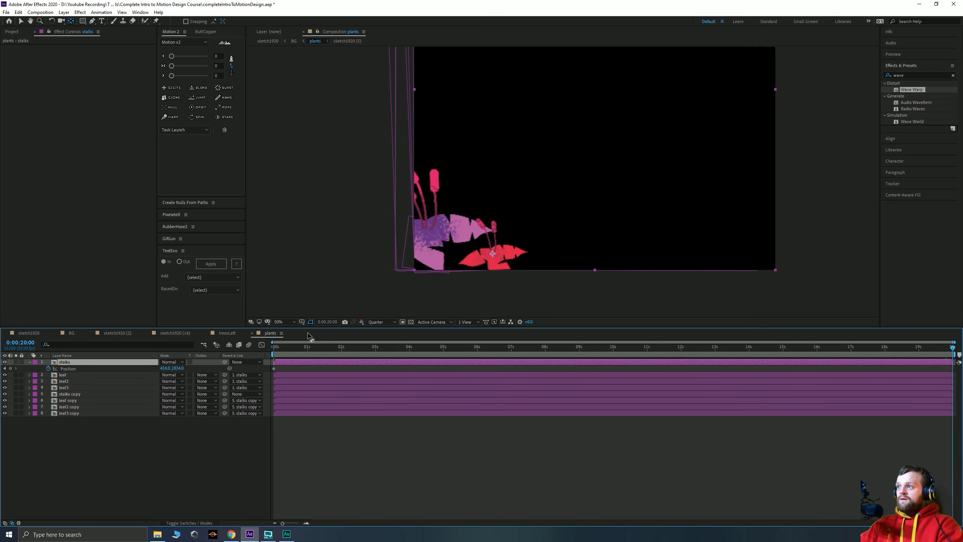
{"action": "key", "text": "shift+Left"}
{"action": "key", "text": "shift+Left"}
{"action": "key", "text": "shift+Left"}
{"action": "key", "text": "shift+Left"}
{"action": "key", "text": "shift+Left"}
{"action": "key", "text": "shift+Left"}
{"action": "key", "text": "shift+Left"}
{"action": "key", "text": "shift+Left"}
{"action": "key", "text": "shift+Left"}
{"action": "key", "text": "shift+Left"}
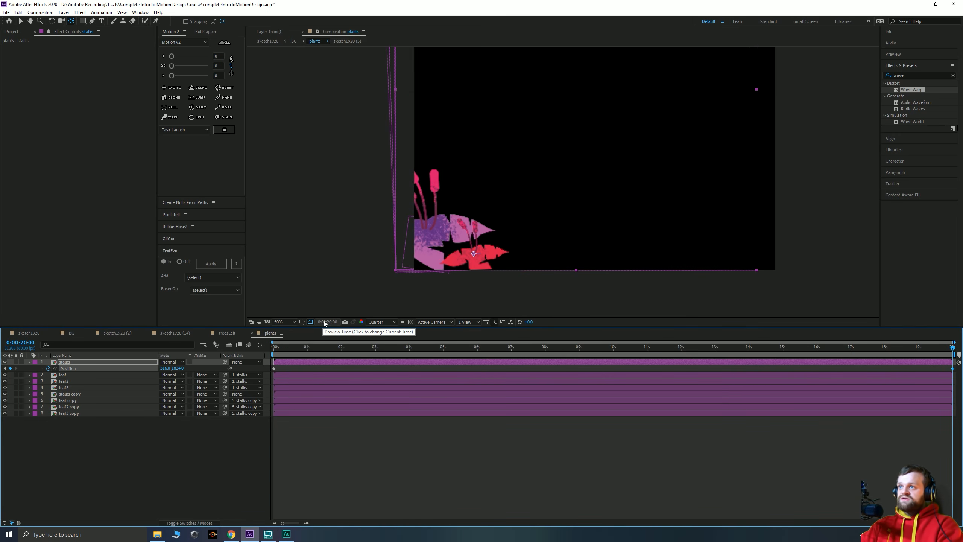
{"action": "left_click_drag", "start_coordinate": [827, 355], "coordinate": [274, 356]}
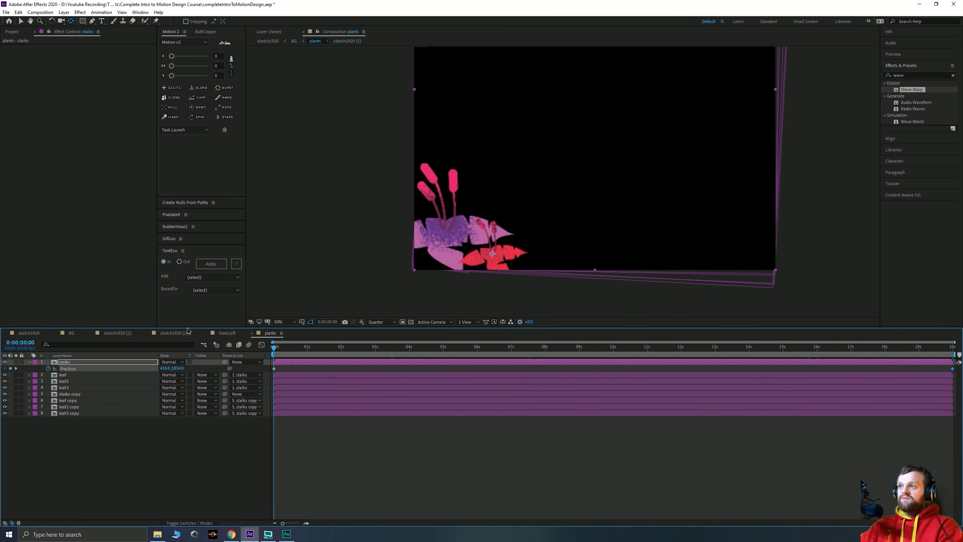
Give the stalks layer's rotation the expression wiggle(1,4) and scrub through the motion
{"action": "left_click", "coordinate": [53, 363]}
{"action": "key", "text": "r"}
{"action": "left_click", "coordinate": [49, 369], "text": "alt"}
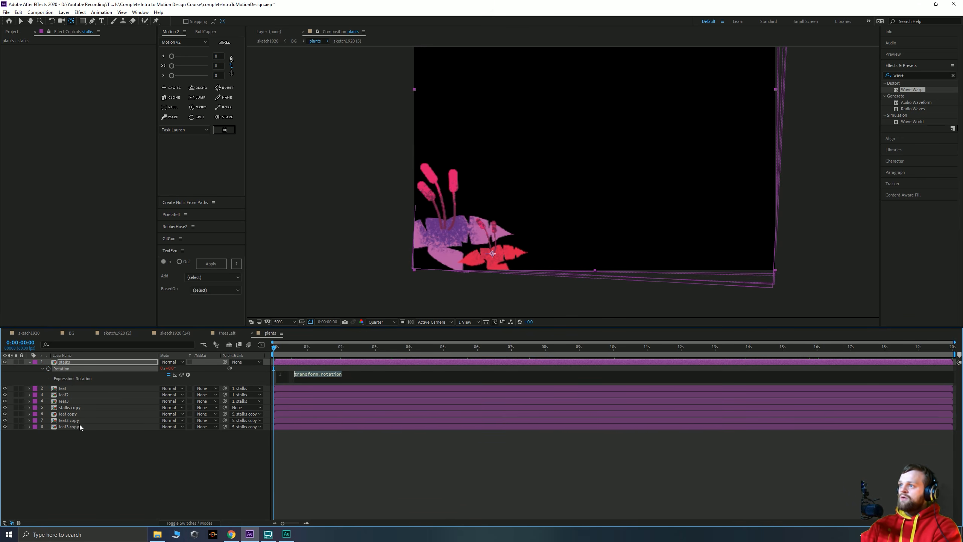
{"action": "type", "text": "wiggle(1,4"}
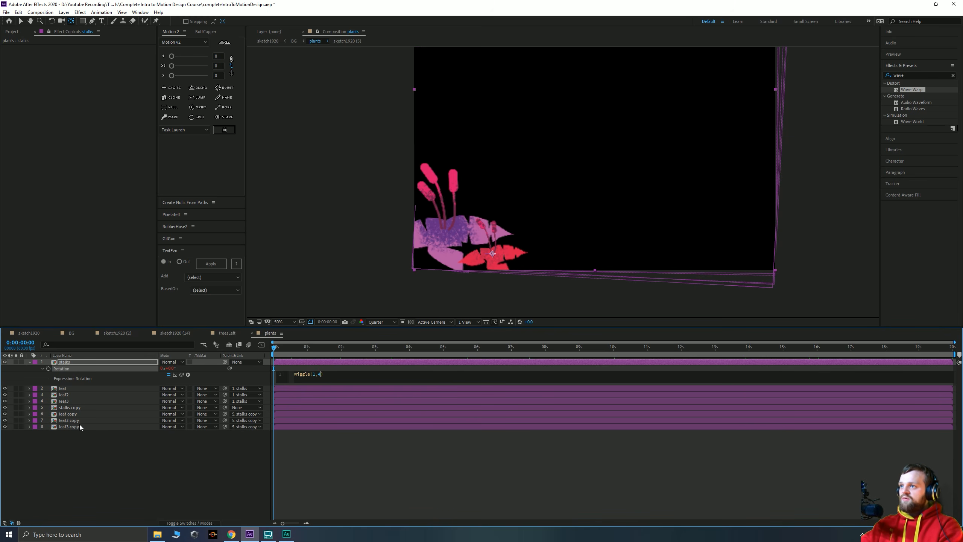
{"action": "left_click", "coordinate": [372, 440]}
{"action": "left_click_drag", "start_coordinate": [277, 348], "coordinate": [559, 348]}
{"action": "key", "text": "Home"}
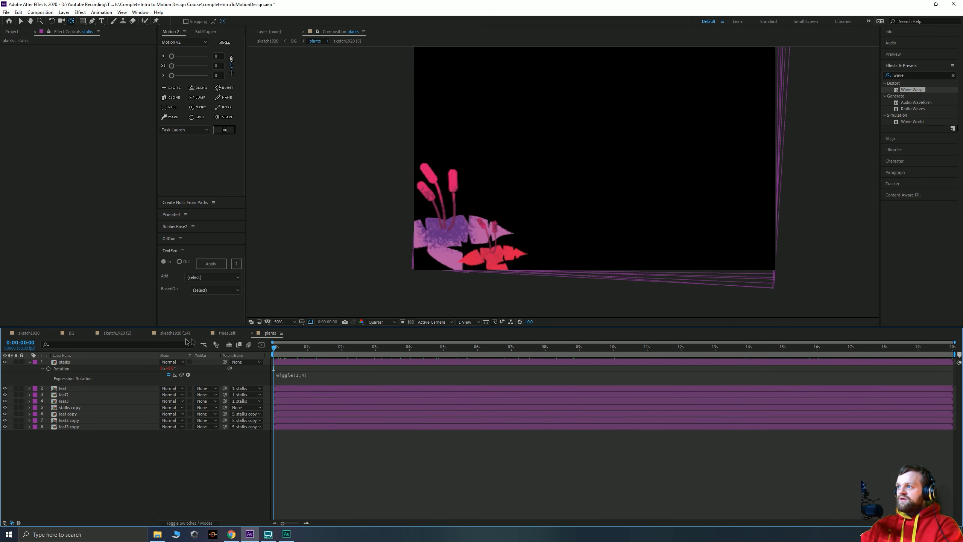
Delete the end position keyframe of stalks copy and move its anchor point to the base of the purple plant's stalks
{"action": "left_click", "coordinate": [71, 408]}
{"action": "key", "text": "p"}
{"action": "left_click", "coordinate": [953, 414]}
{"action": "key", "text": "Delete"}
{"action": "left_click", "coordinate": [274, 413]}
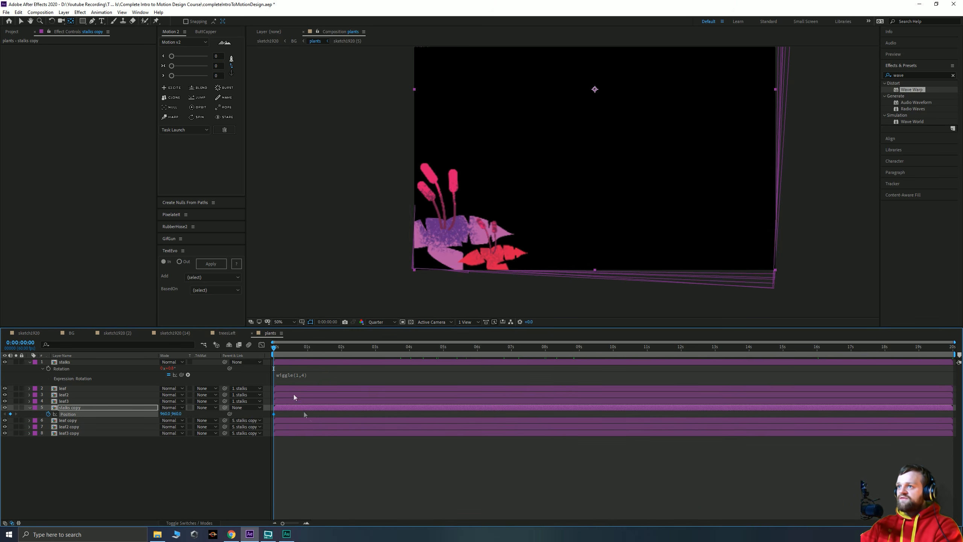
{"action": "left_click_drag", "start_coordinate": [595, 90], "coordinate": [447, 230]}
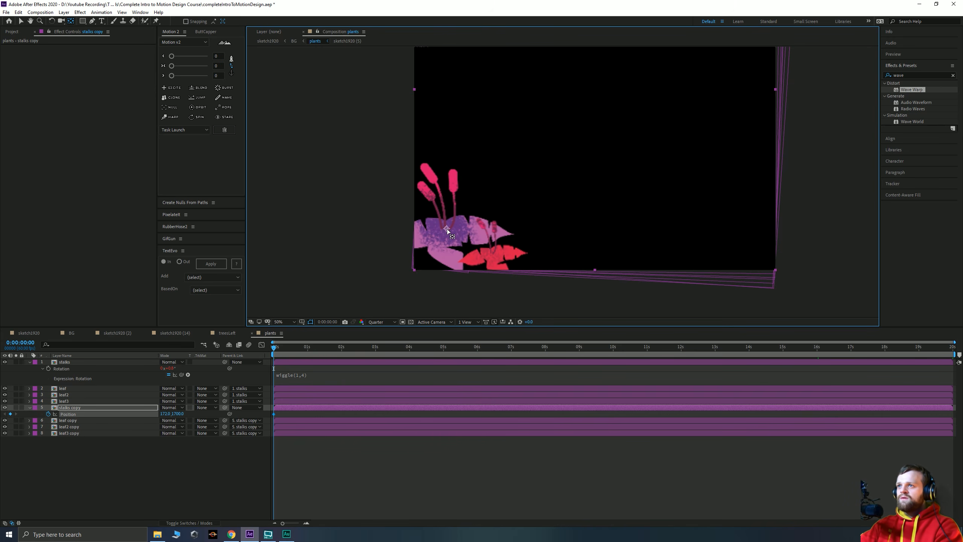
At 20 s, keyframe the stalks copy layer 100 px to the left and return to its first position keyframe
{"action": "left_click_drag", "start_coordinate": [946, 349], "coordinate": [962, 350]}
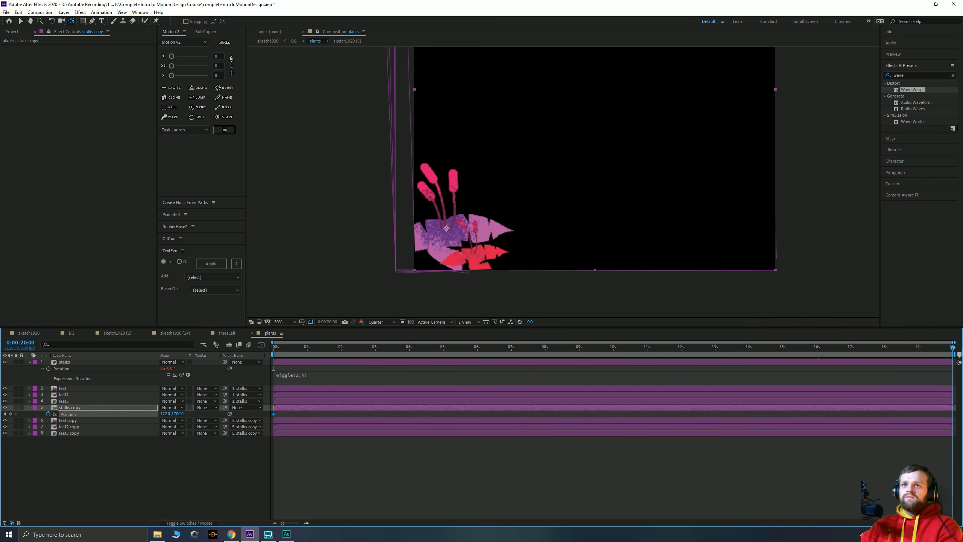
{"action": "key", "text": "shift+Left"}
{"action": "key", "text": "shift+Left"}
{"action": "key", "text": "shift+Left"}
{"action": "key", "text": "shift+Left"}
{"action": "key", "text": "shift+Left"}
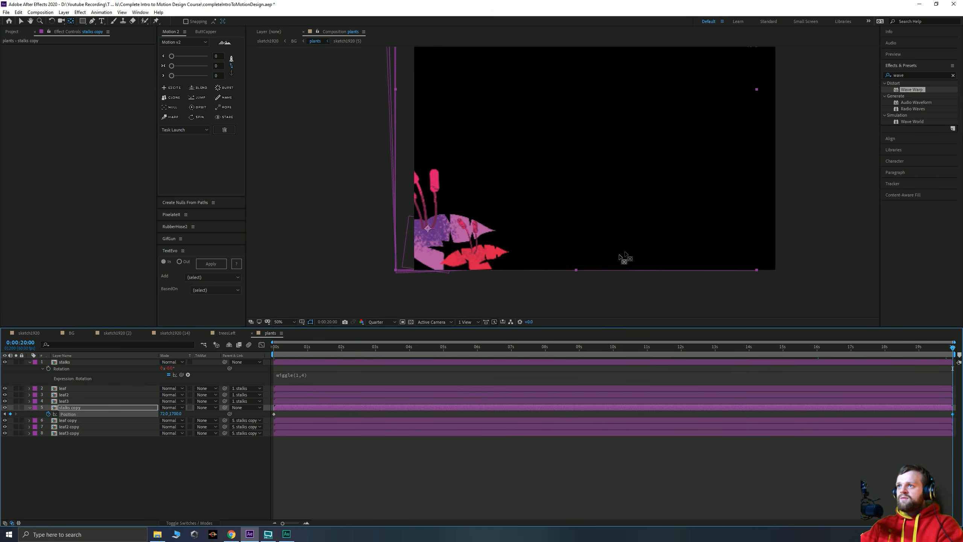
{"action": "left_click", "coordinate": [5, 413]}
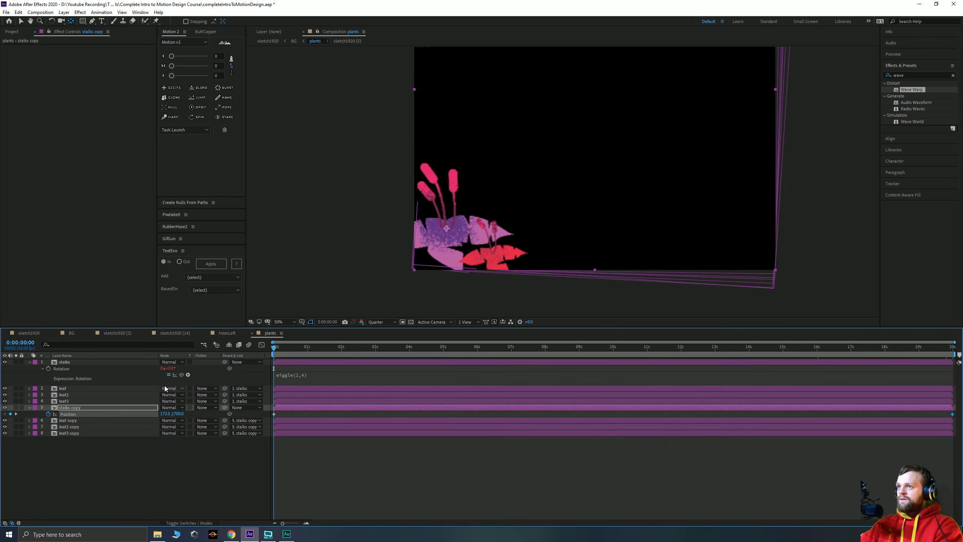
Give the stalks copy layer's rotation the expression wiggle(1,5) and preview the plants composition
{"action": "key", "text": "r"}
{"action": "left_click", "coordinate": [49, 414], "text": "alt"}
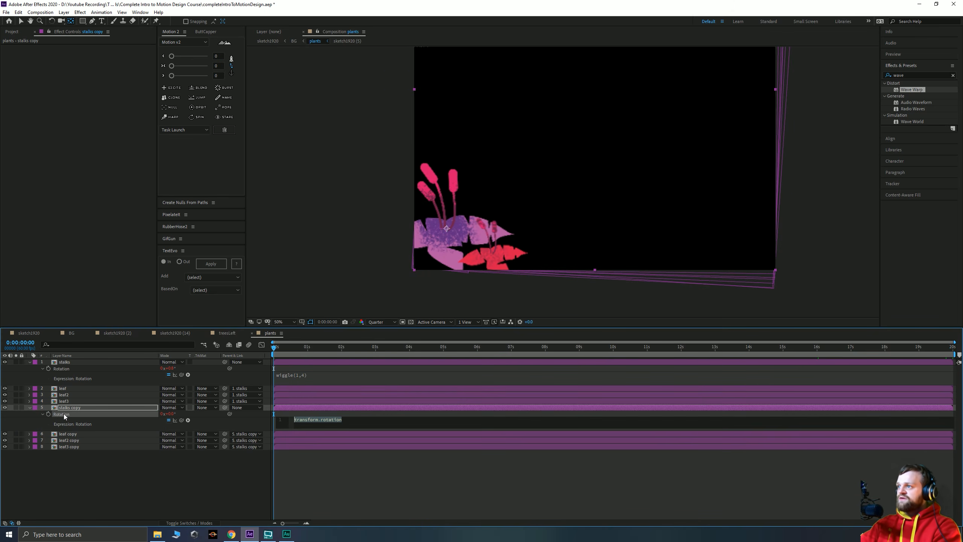
{"action": "type", "text": "wiggle"}
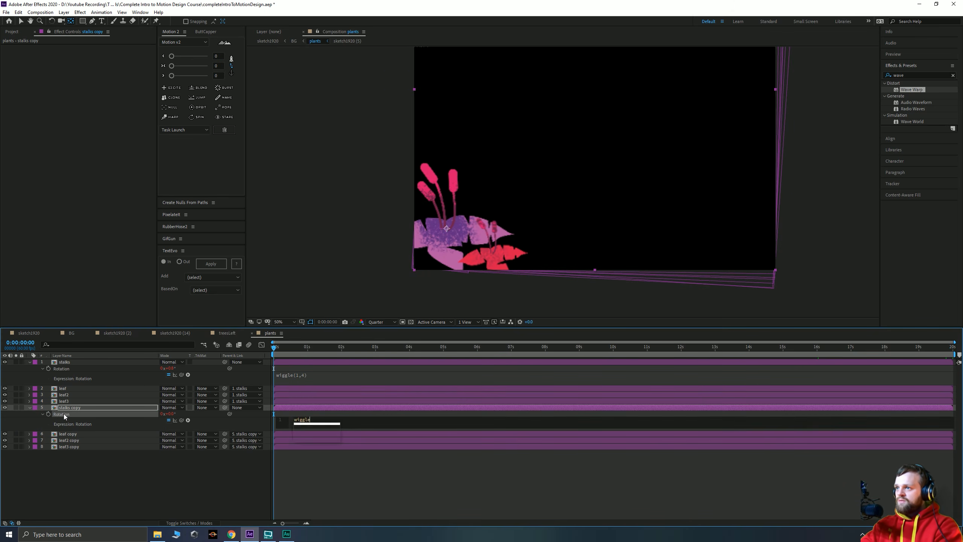
{"action": "type", "text": "(1,5"}
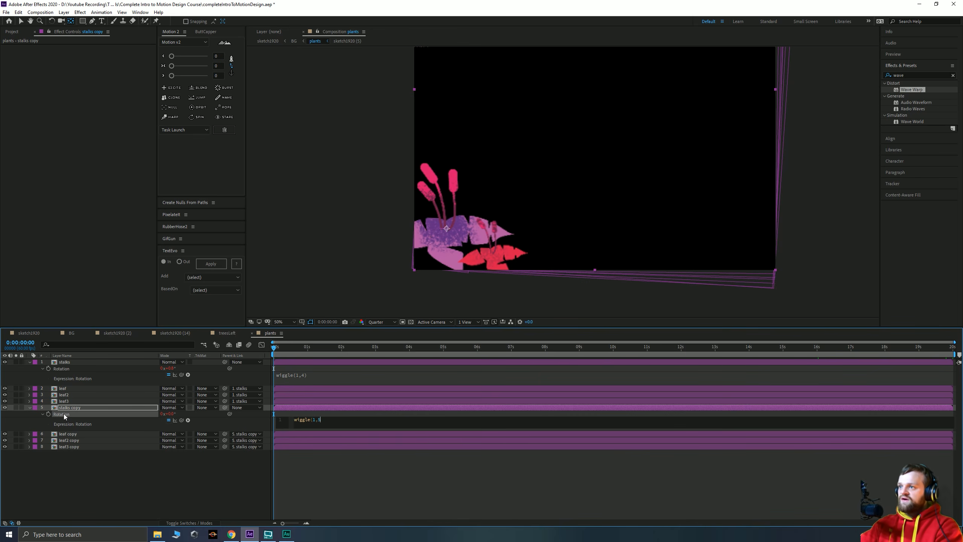
{"action": "type", "text": ")"}
{"action": "key", "text": "KP_Enter"}
{"action": "key", "text": "space"}
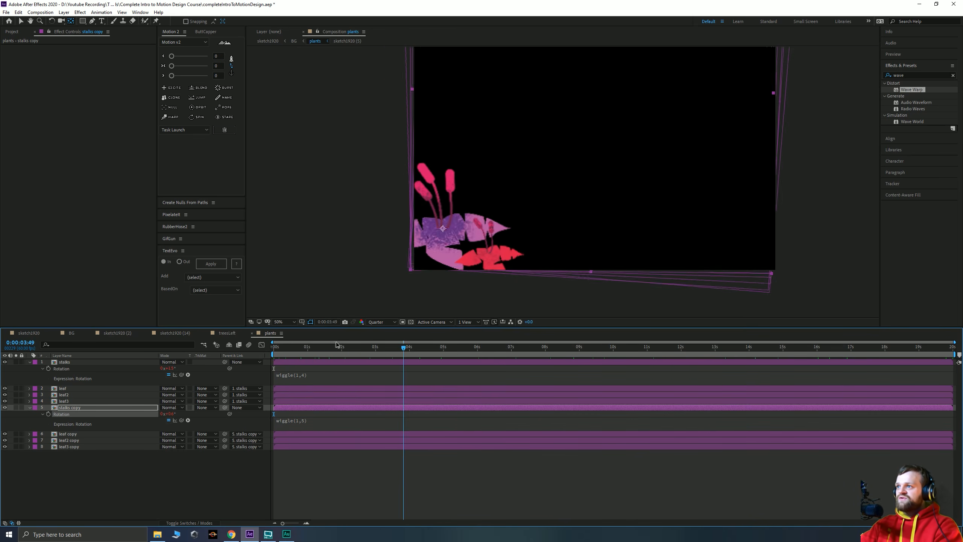
Switch to the BG composition and preview the whole scene from the start
{"action": "key", "text": "Tab"}
{"action": "left_click", "coordinate": [517, 333]}
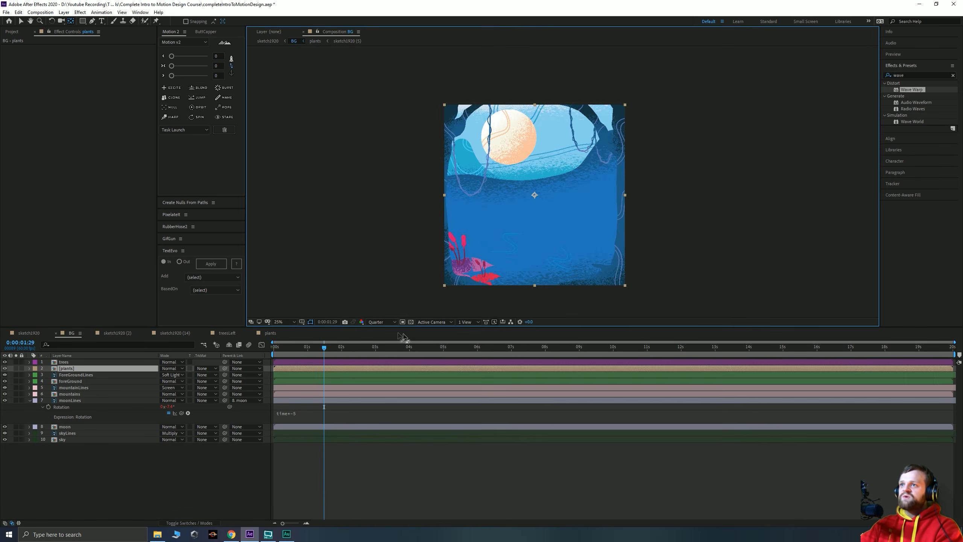
{"action": "left_click_drag", "start_coordinate": [324, 348], "coordinate": [273, 353]}
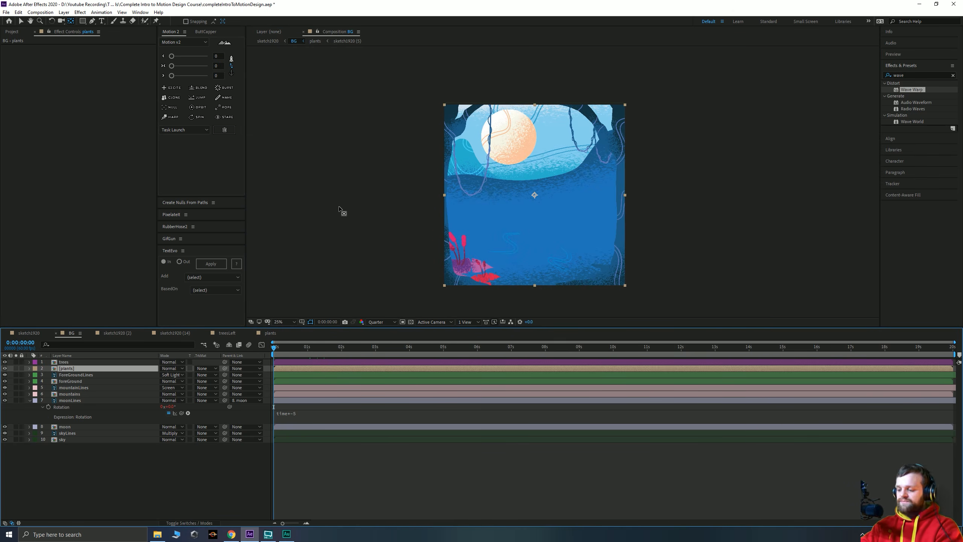
{"action": "key", "text": "space"}
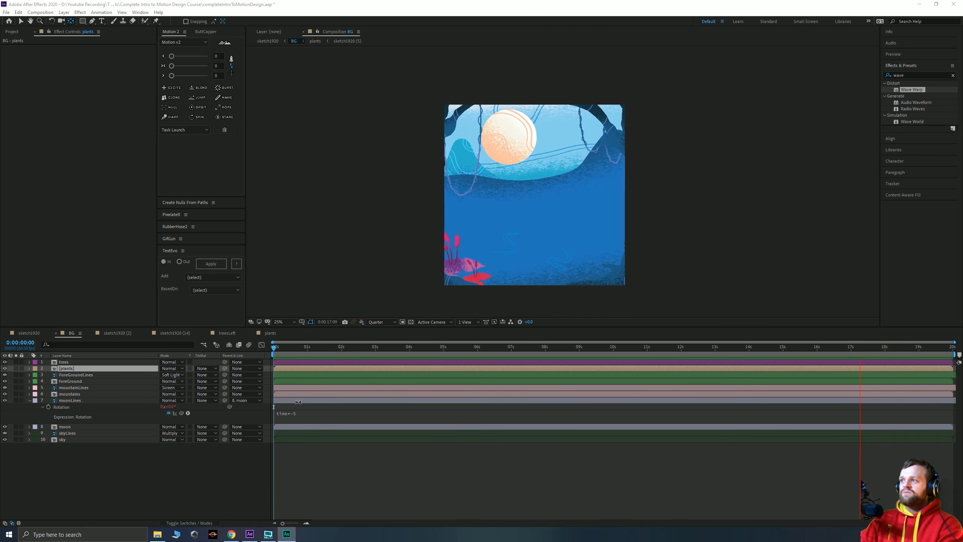
Set the BG composition's preview resolution to Full, scrub the animation, and switch to the parent composition sketch1920
{"action": "left_click", "coordinate": [354, 347]}
{"action": "left_click", "coordinate": [392, 322]}
{"action": "left_click", "coordinate": [390, 340]}
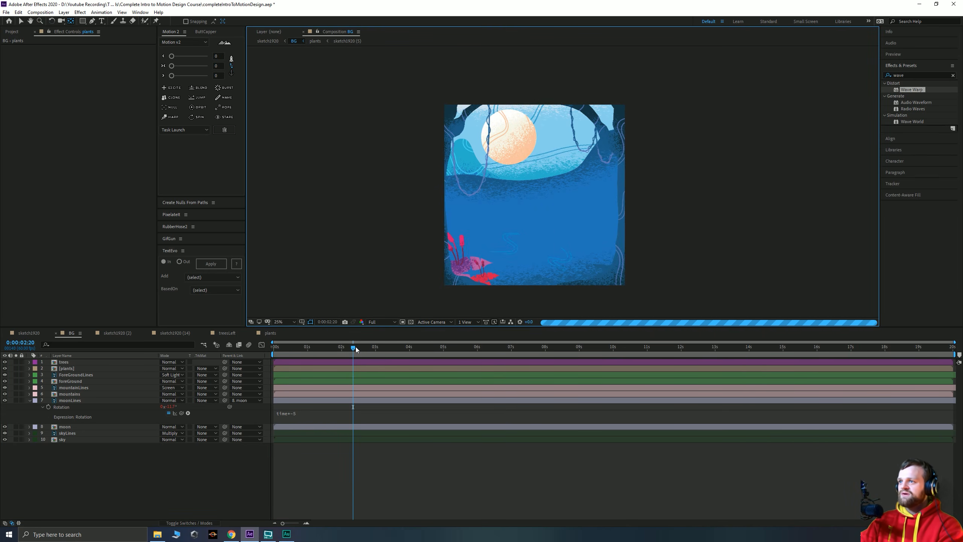
{"action": "left_click_drag", "start_coordinate": [353, 353], "coordinate": [377, 347]}
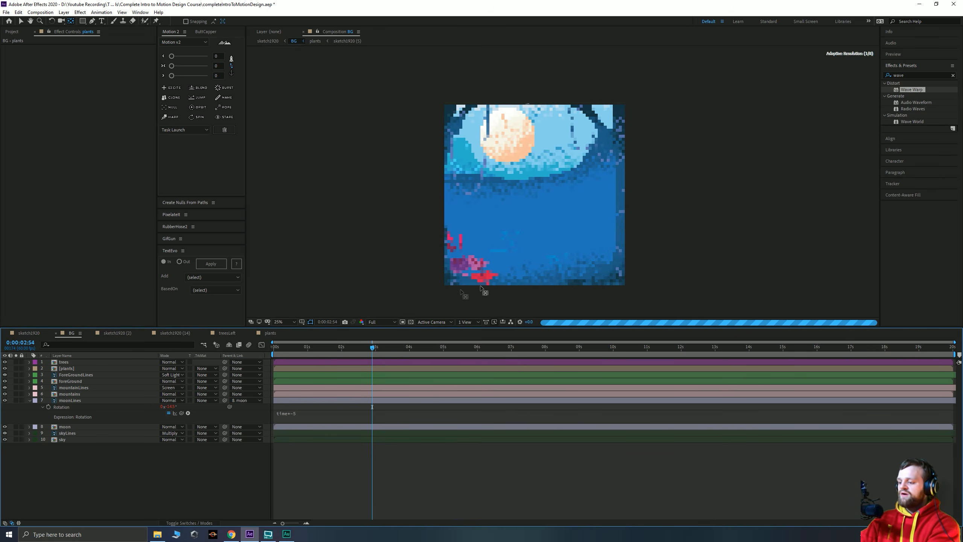
{"action": "key", "text": "Tab"}
{"action": "left_click", "coordinate": [459, 269]}
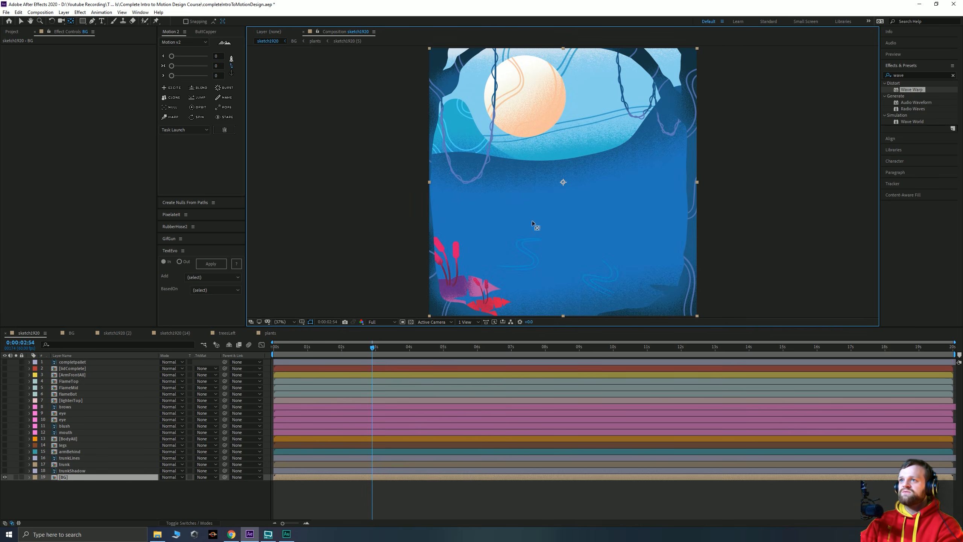
Hide the BG layer and show the character layers to isolate the lighter character, and restore the visibility to BG only
{"action": "left_click", "coordinate": [95, 488]}
{"action": "left_click", "coordinate": [71, 478]}
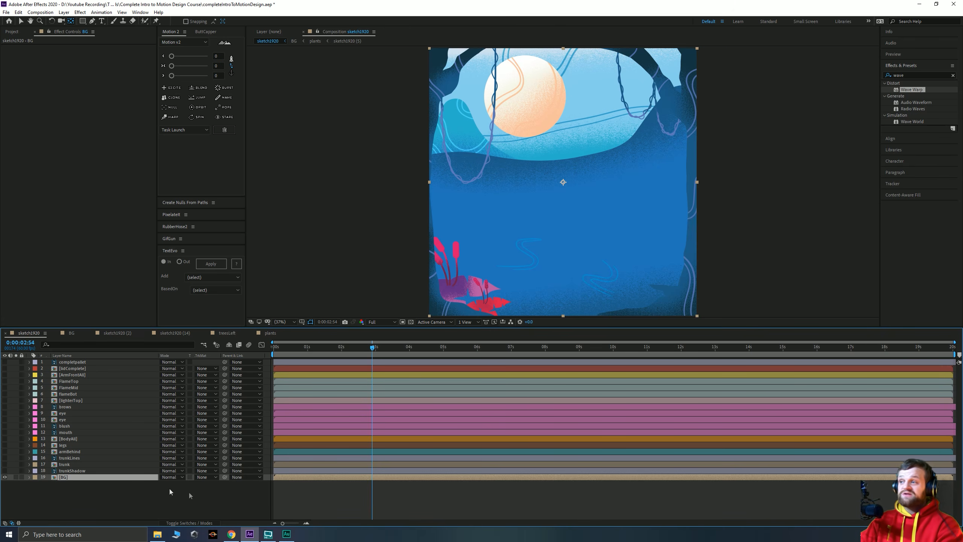
{"action": "left_click", "coordinate": [5, 477]}
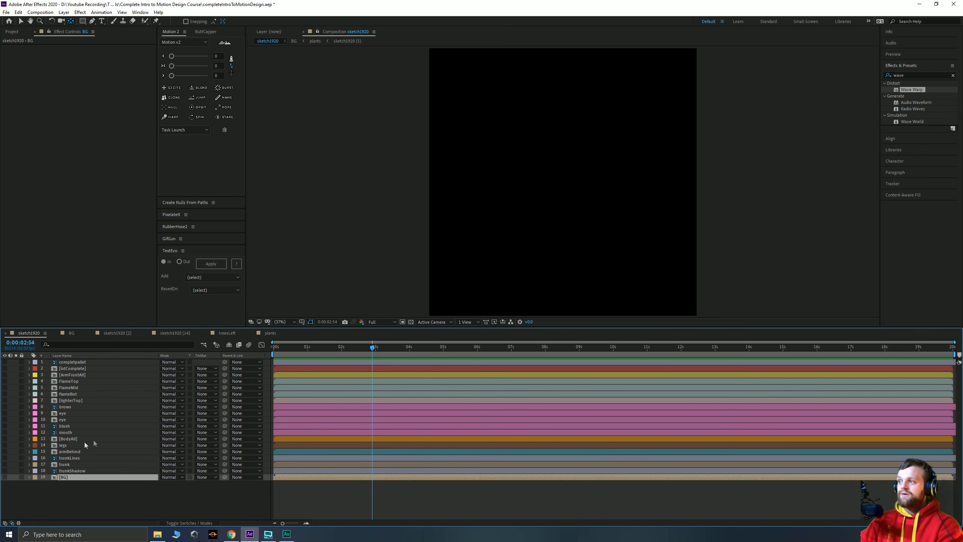
{"action": "left_click_drag", "start_coordinate": [4, 470], "coordinate": [4, 359]}
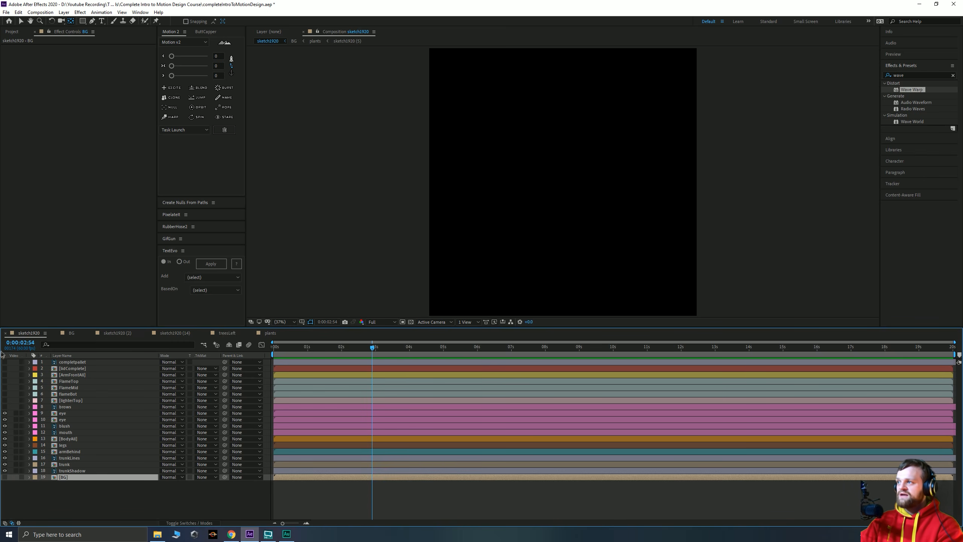
{"action": "left_click", "coordinate": [5, 362]}
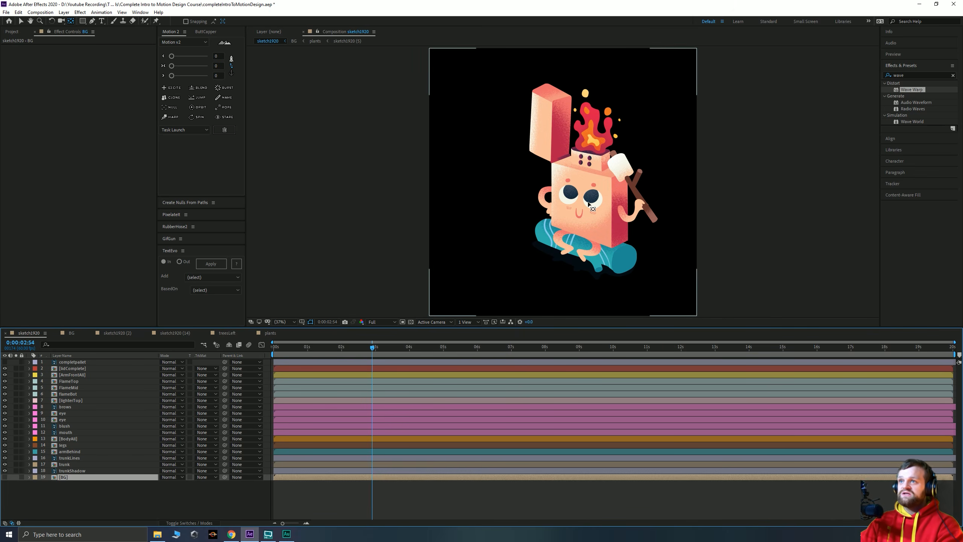
{"action": "left_click_drag", "start_coordinate": [5, 470], "coordinate": [5, 368]}
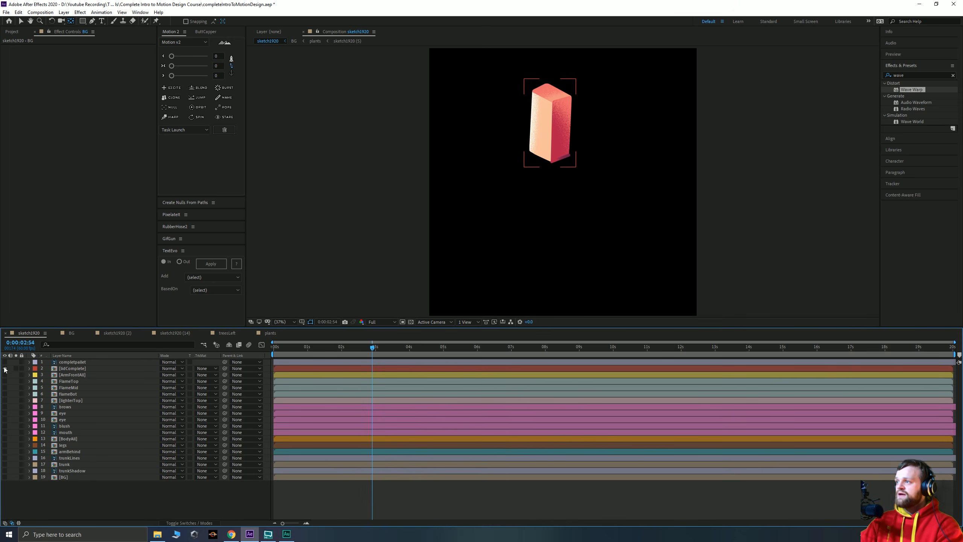
{"action": "left_click", "coordinate": [5, 477]}
Return the playhead to the start of the timeline and launch Adobe Media Encoder
{"action": "left_click_drag", "start_coordinate": [332, 347], "coordinate": [273, 350]}
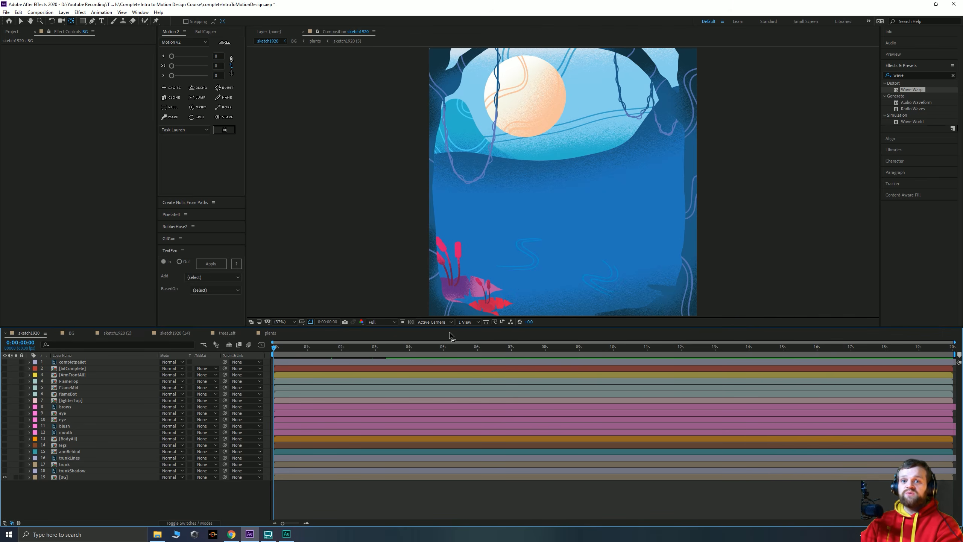
{"action": "left_click", "coordinate": [94, 535]}
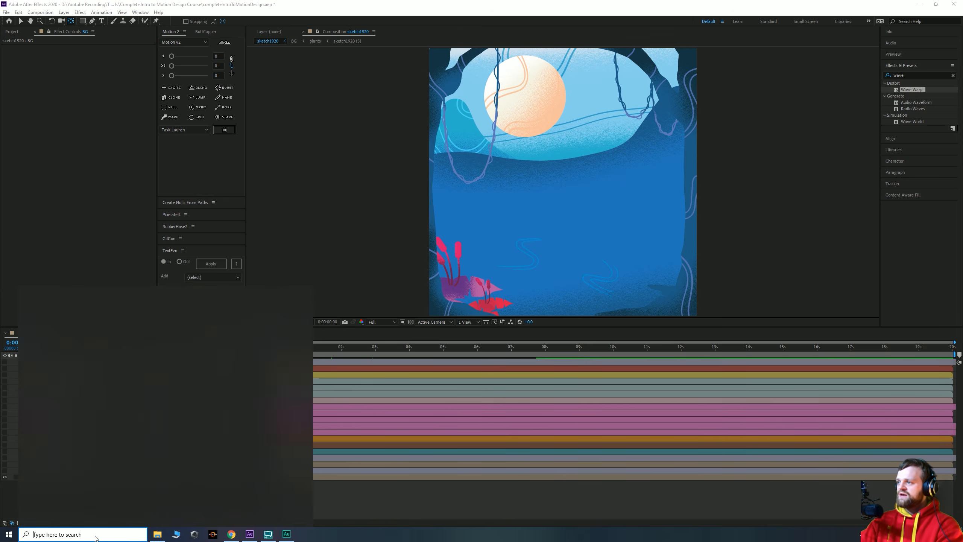
{"action": "type", "text": "media"}
{"action": "key", "text": "Return"}
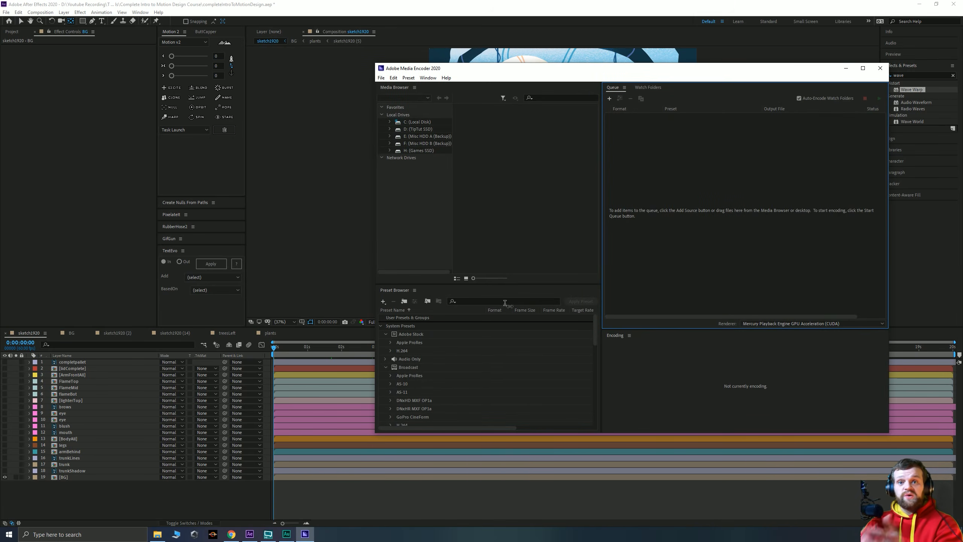
Back in After Effects, collapse the project's sketch1920 Layers folder and make the character and trunk layers visible above BG
{"action": "left_click", "coordinate": [45, 74]}
{"action": "left_click", "coordinate": [15, 34]}
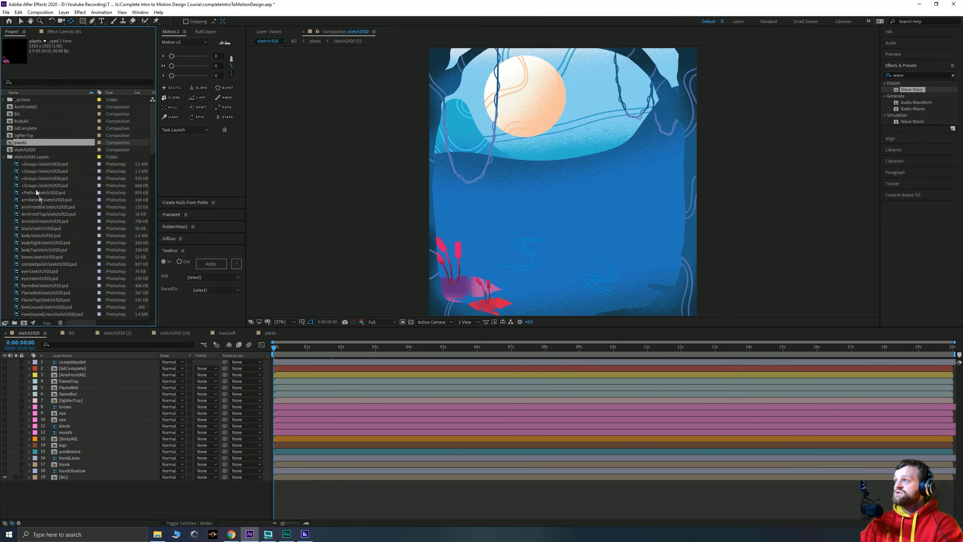
{"action": "left_click", "coordinate": [4, 157]}
{"action": "left_click_drag", "start_coordinate": [6, 472], "coordinate": [6, 364]}
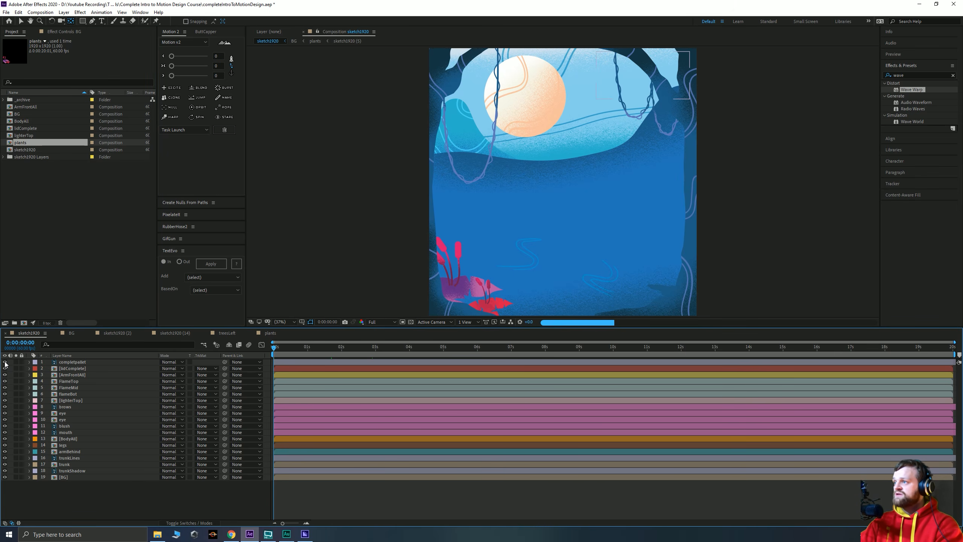
{"action": "left_click", "coordinate": [68, 477]}
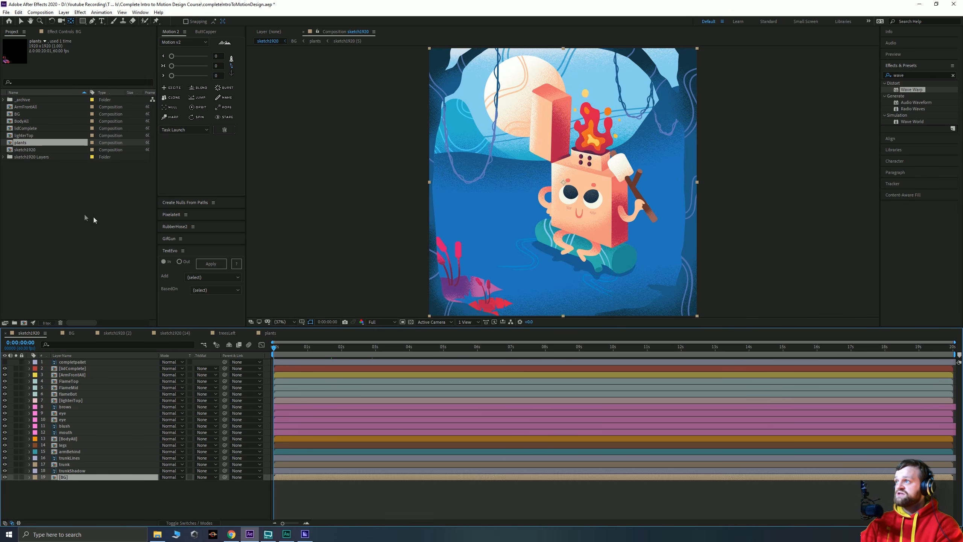
Add the BG composition to the Media Encoder queue and widen the encoder window to see the item's settings
{"action": "left_click", "coordinate": [17, 114]}
{"action": "left_click_drag", "start_coordinate": [10, 116], "coordinate": [665, 237]}
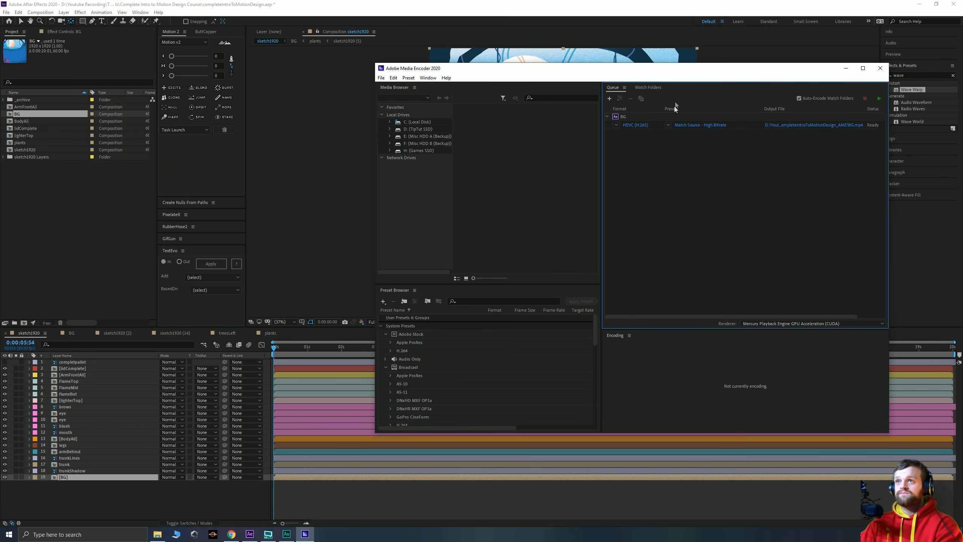
{"action": "left_click_drag", "start_coordinate": [662, 72], "coordinate": [407, 78]}
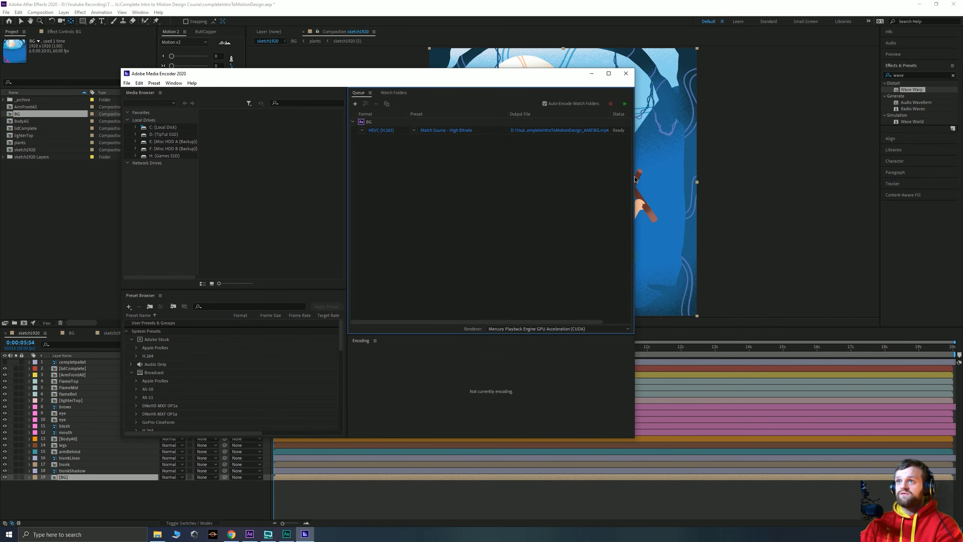
{"action": "left_click_drag", "start_coordinate": [635, 175], "coordinate": [817, 171]}
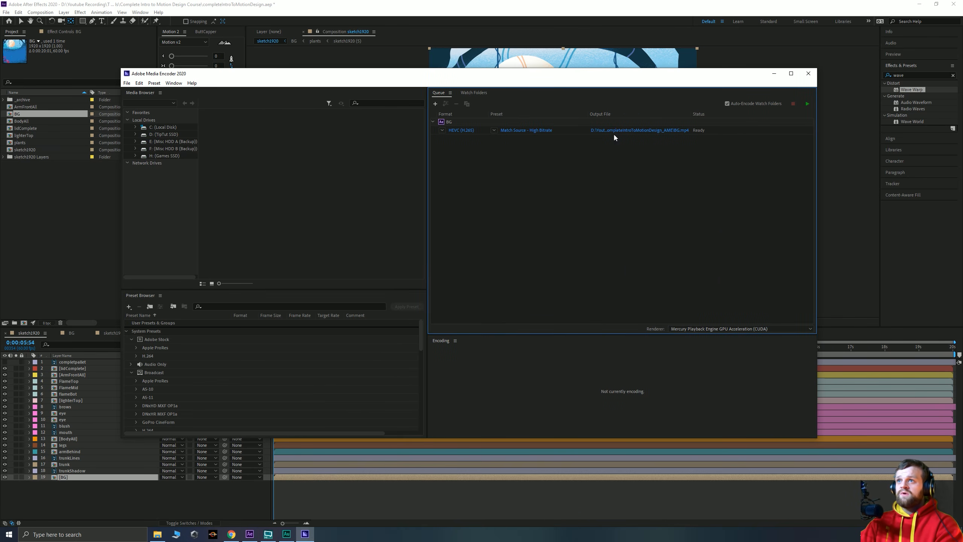
Review and accept the export settings of the queued BG composition and start encoding the queue
{"action": "left_click", "coordinate": [520, 130]}
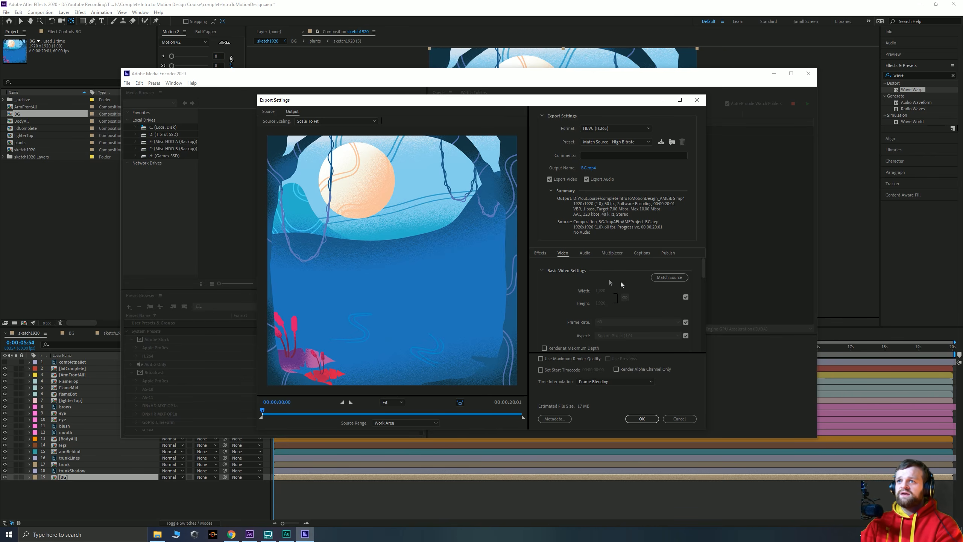
{"action": "left_click", "coordinate": [641, 418]}
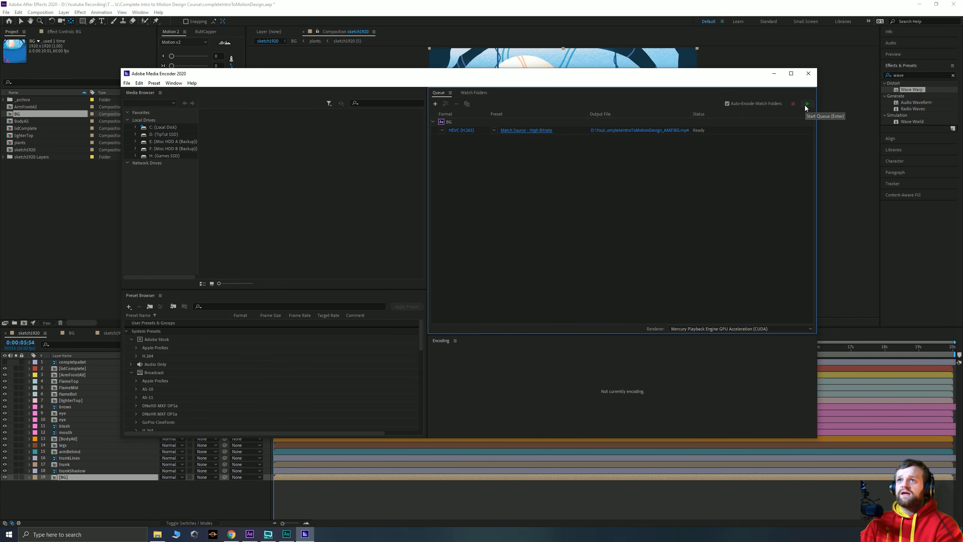
{"action": "left_click", "coordinate": [806, 106]}
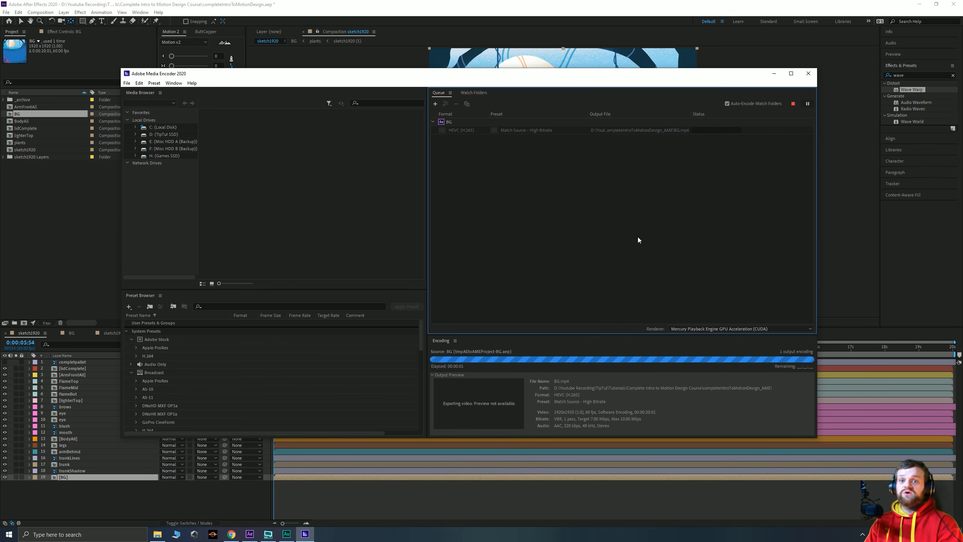
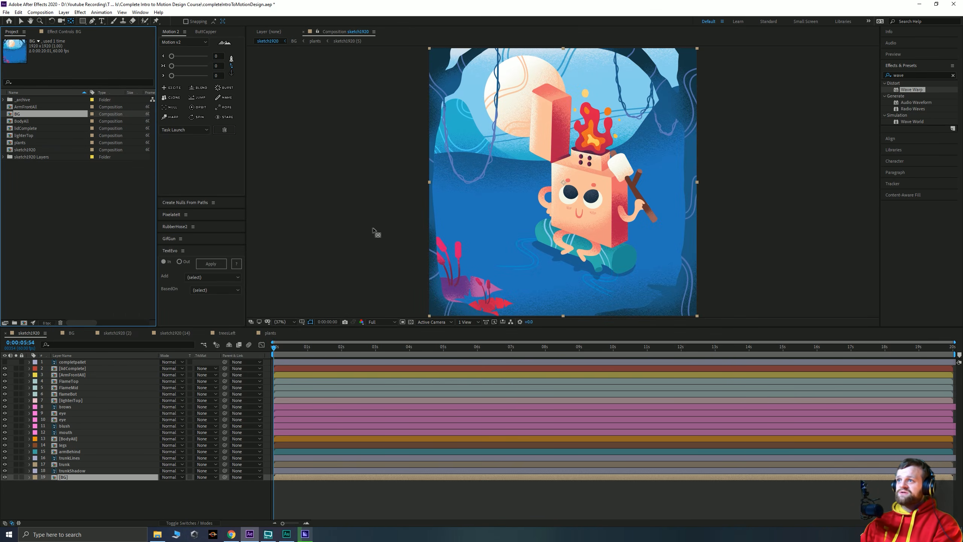
In After Effects, hide the BG layer in sketch1920 and display the character on the transparency grid
{"action": "left_click", "coordinate": [19, 21]}
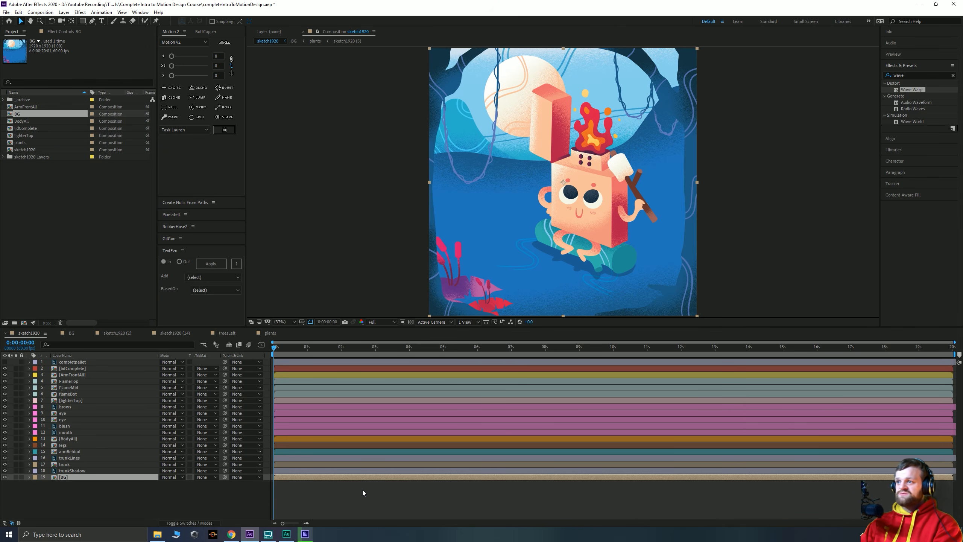
{"action": "left_click", "coordinate": [84, 494]}
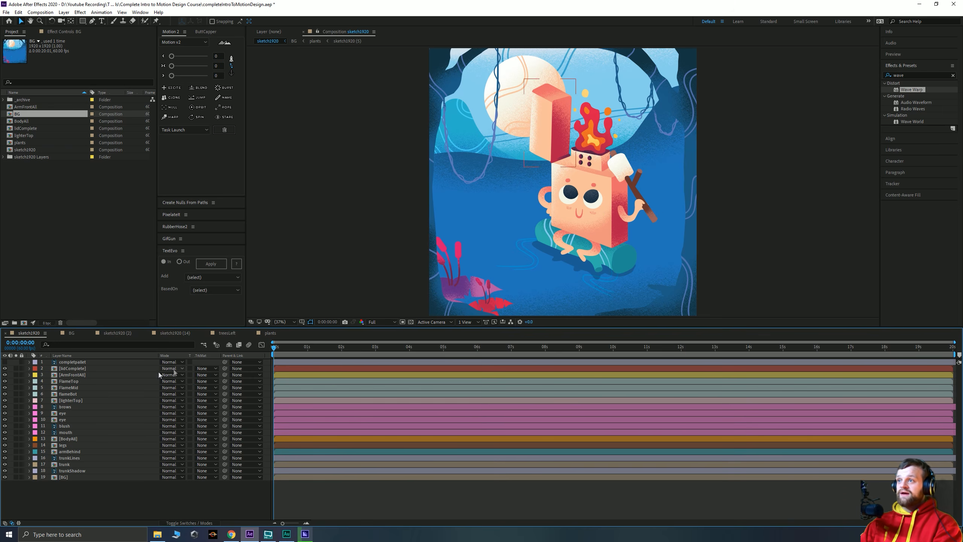
{"action": "left_click", "coordinate": [385, 271]}
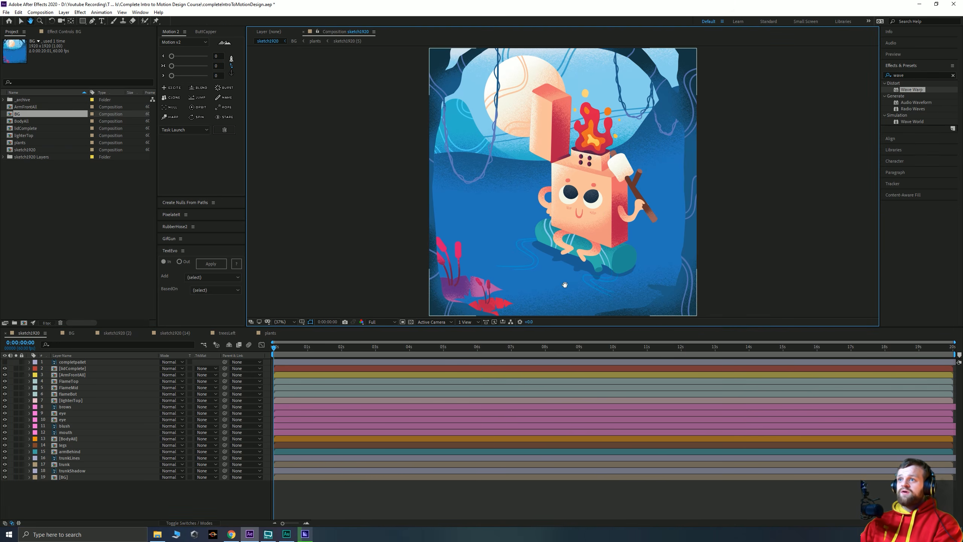
{"action": "left_click_drag", "start_coordinate": [565, 284], "coordinate": [535, 253]}
{"action": "left_click", "coordinate": [4, 477]}
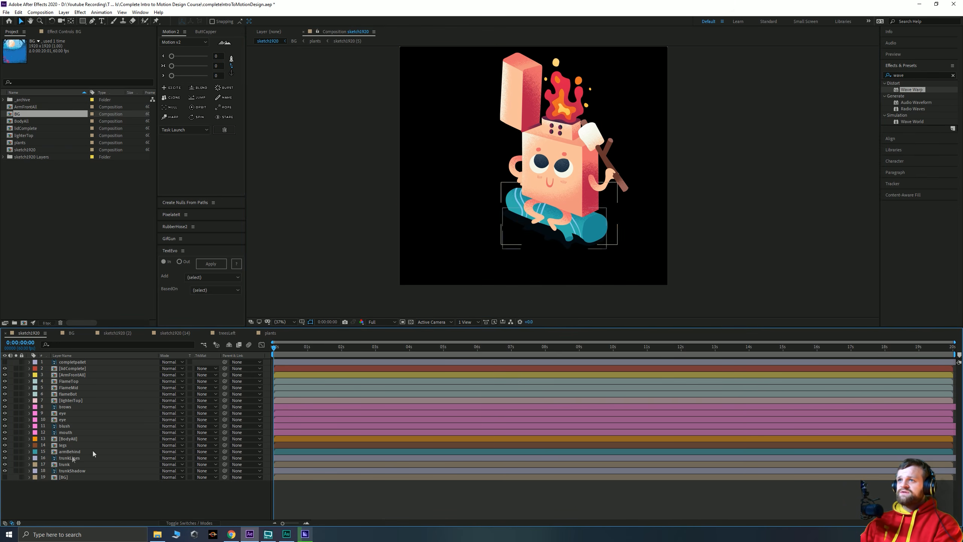
{"action": "left_click", "coordinate": [411, 322]}
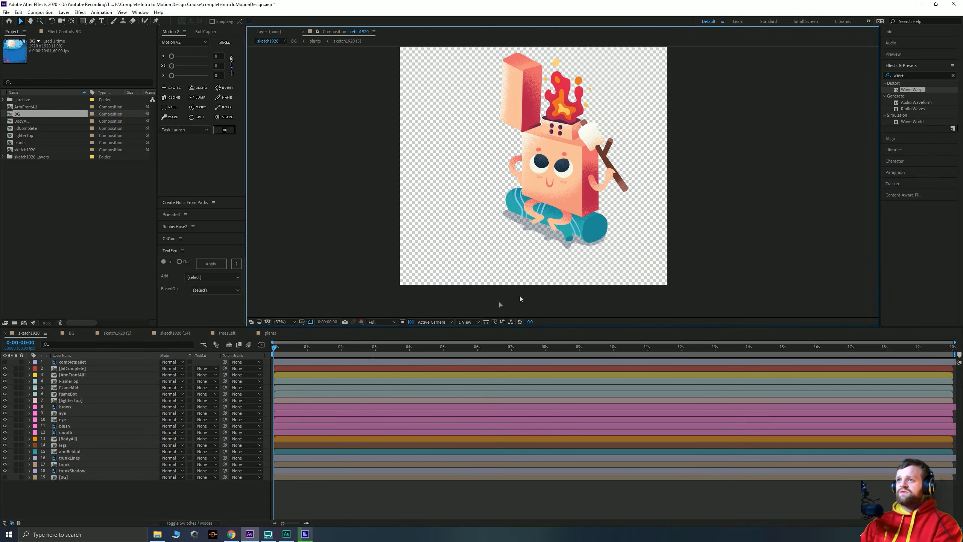
Inspect the shadow beneath the log up close and select the trunkShadow layer
{"action": "left_click_drag", "start_coordinate": [556, 187], "coordinate": [576, 212]}
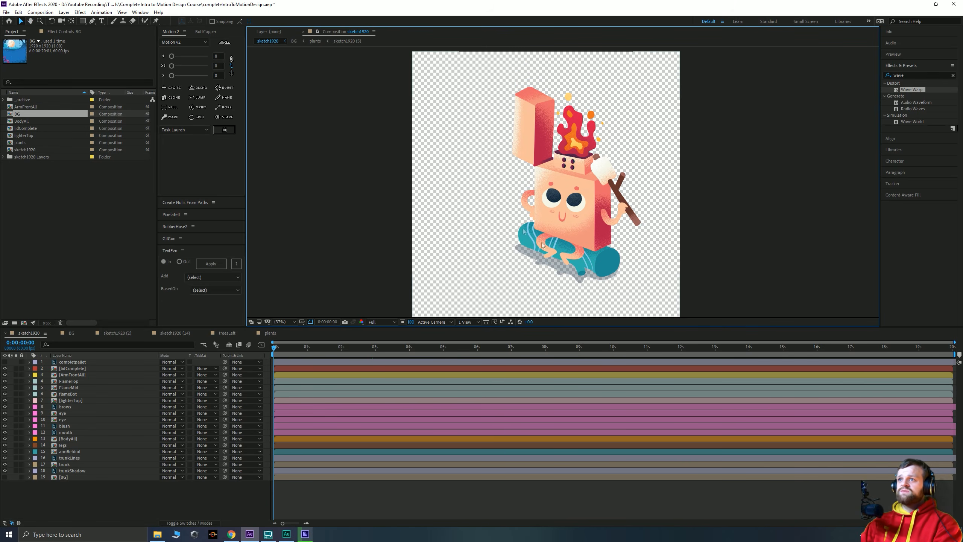
{"action": "scroll", "coordinate": [562, 282], "scroll_direction": "up", "scroll_amount": 3}
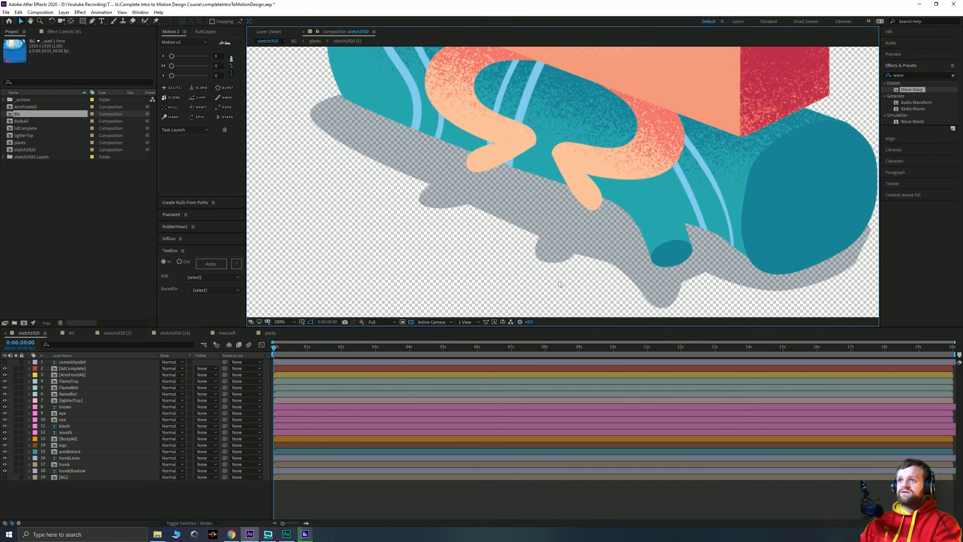
{"action": "left_click_drag", "start_coordinate": [503, 284], "coordinate": [518, 262]}
{"action": "scroll", "coordinate": [627, 241], "scroll_direction": "down", "scroll_amount": 2}
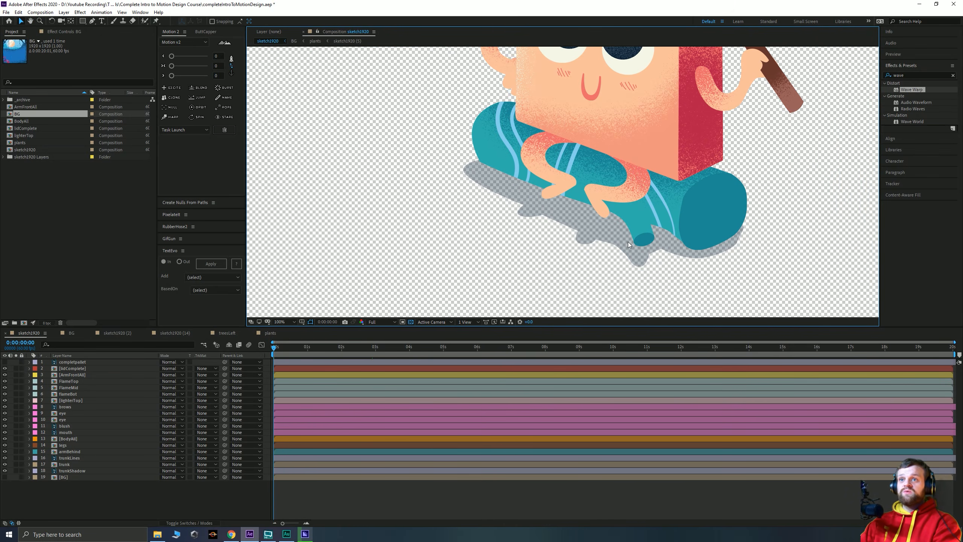
{"action": "left_click", "coordinate": [66, 472]}
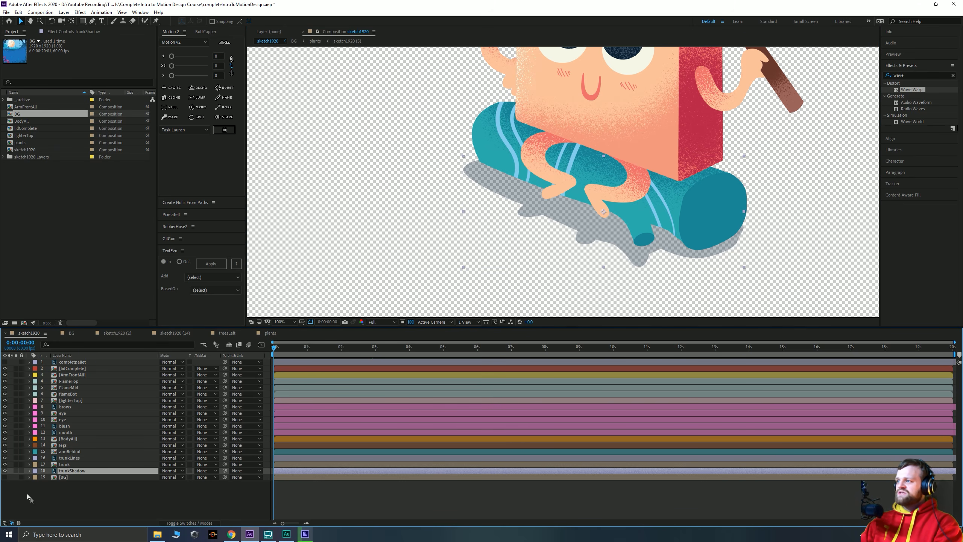
Look over the whole character and move the trunkShadow layer's anchor point up onto the log, just beside the character's foot
{"action": "key", "text": "space"}
{"action": "left_click_drag", "start_coordinate": [612, 122], "coordinate": [506, 314]}
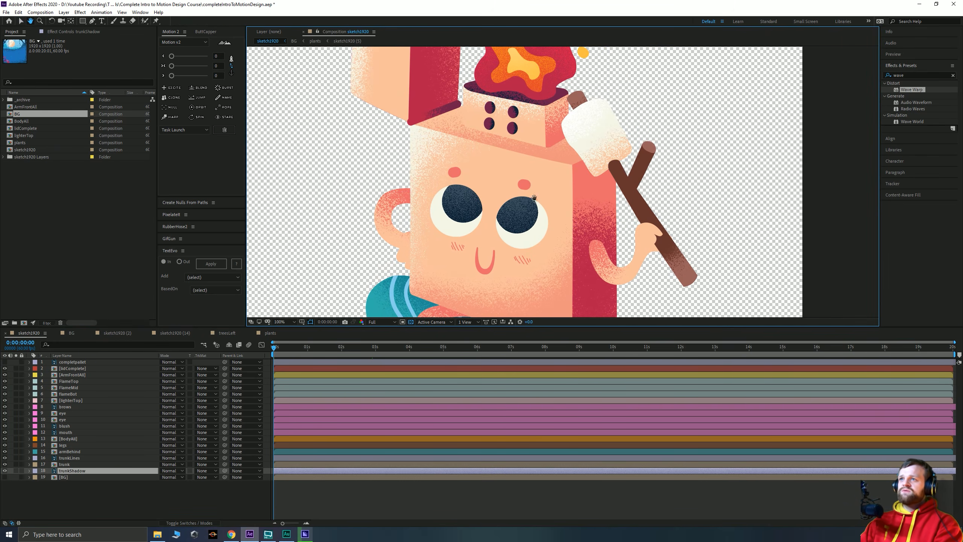
{"action": "left_click_drag", "start_coordinate": [563, 101], "coordinate": [569, 175]}
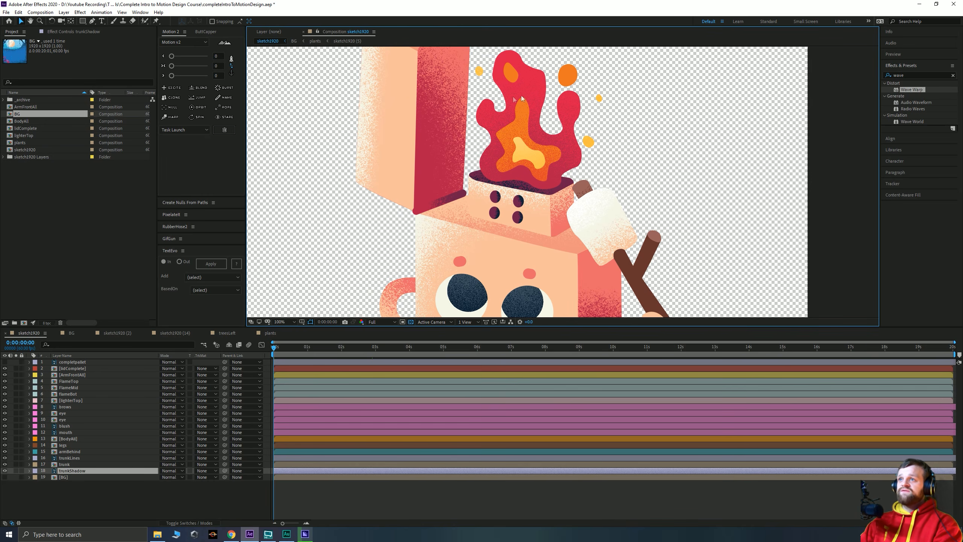
{"action": "key", "text": "space"}
{"action": "left_click_drag", "start_coordinate": [443, 258], "coordinate": [474, 152]}
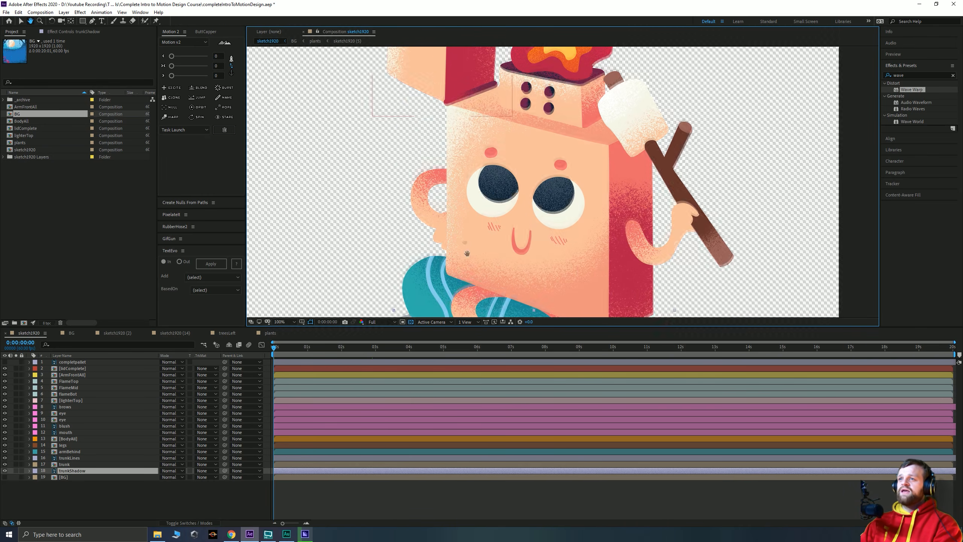
{"action": "left_click_drag", "start_coordinate": [499, 300], "coordinate": [490, 187]}
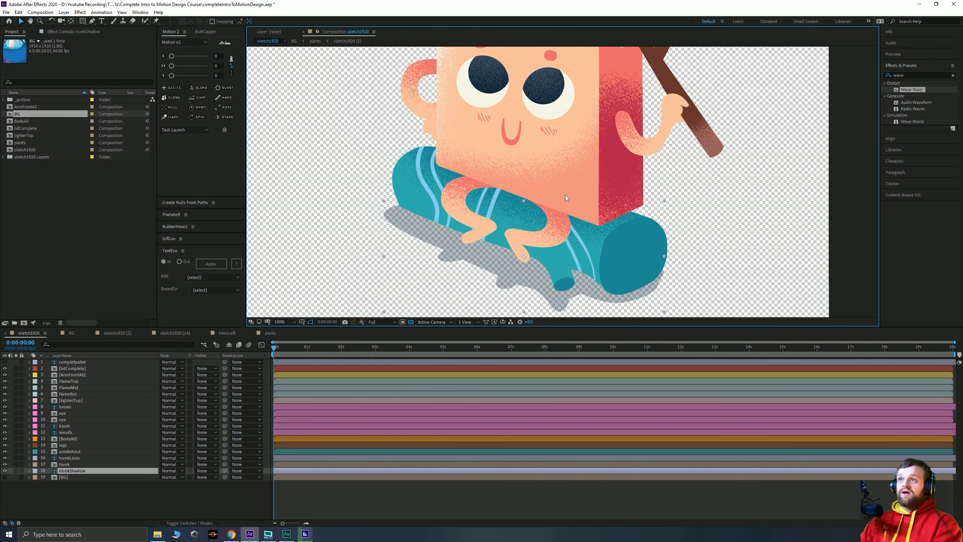
{"action": "left_click", "coordinate": [70, 21]}
{"action": "left_click", "coordinate": [524, 257]}
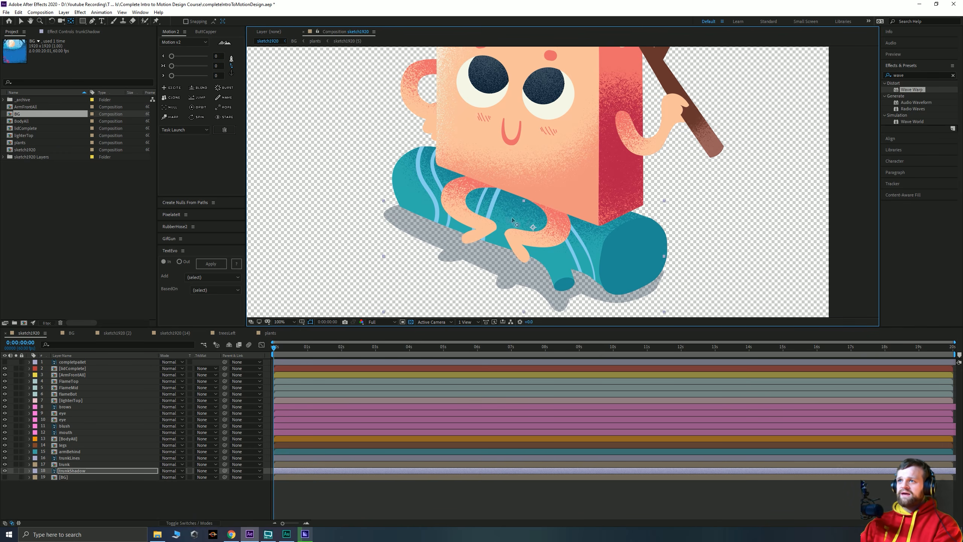
Show the trunkShadow layer's Scale property and unlink its width and height proportions
{"action": "key", "text": "s"}
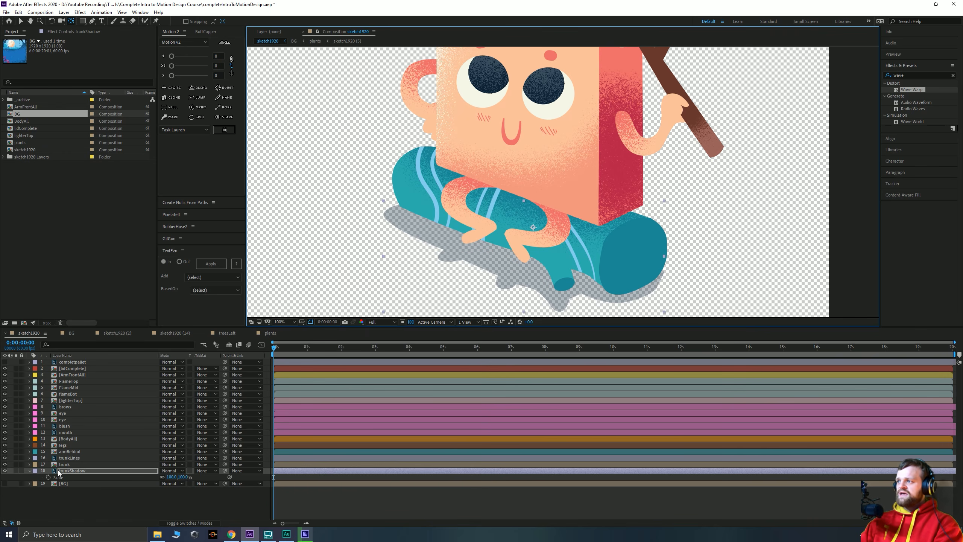
{"action": "left_click", "coordinate": [162, 477]}
{"action": "mouse_move", "coordinate": [171, 477]}
{"action": "left_mouse_down"}
{"action": "mouse_move", "coordinate": [154, 479]}
{"action": "mouse_move", "coordinate": [183, 476]}
{"action": "left_mouse_up"}
{"action": "key", "text": "ctrl+z"}
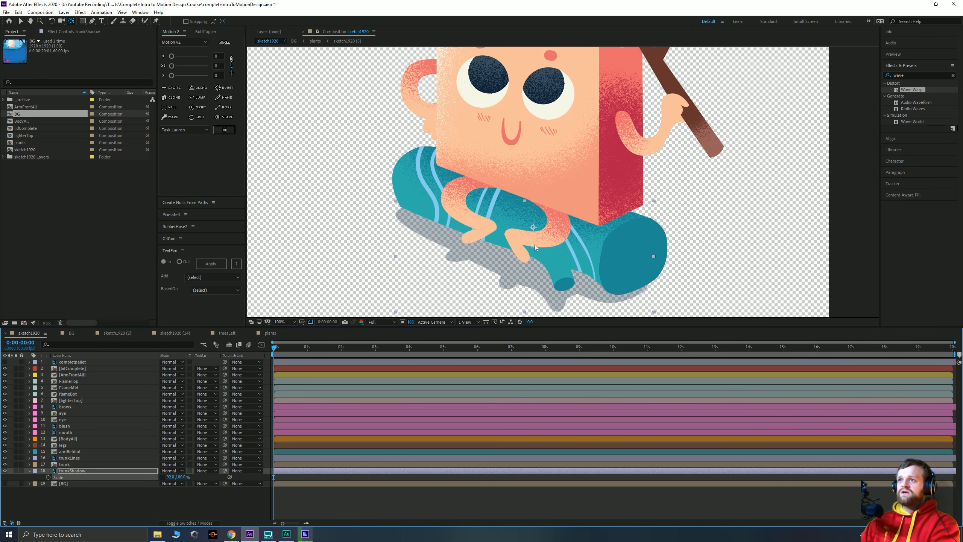
{"action": "key", "text": "ctrl+z"}
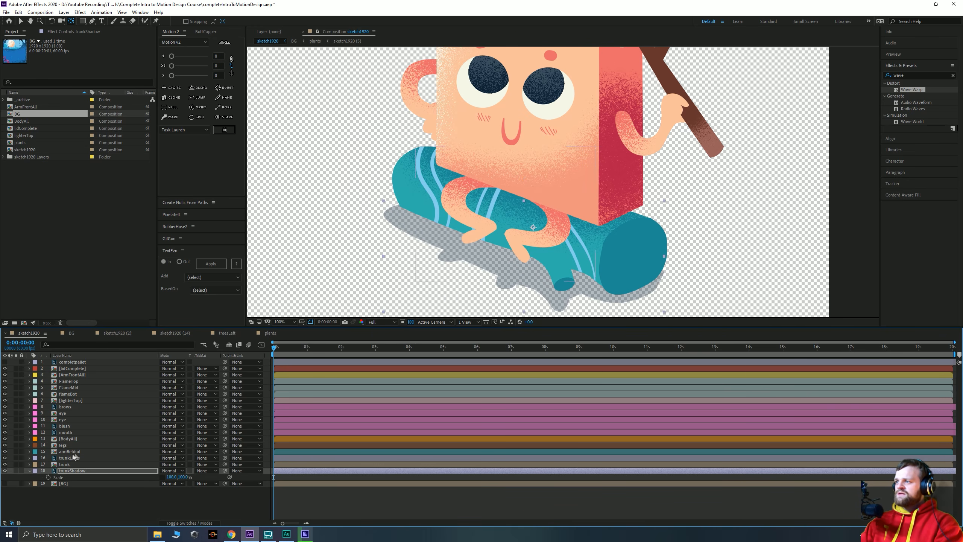
Set starting Scale and Rotation keyframes on trunkShadow at the beginning of the timeline and show both keyframed properties
{"action": "left_click_drag", "start_coordinate": [274, 347], "coordinate": [272, 349]}
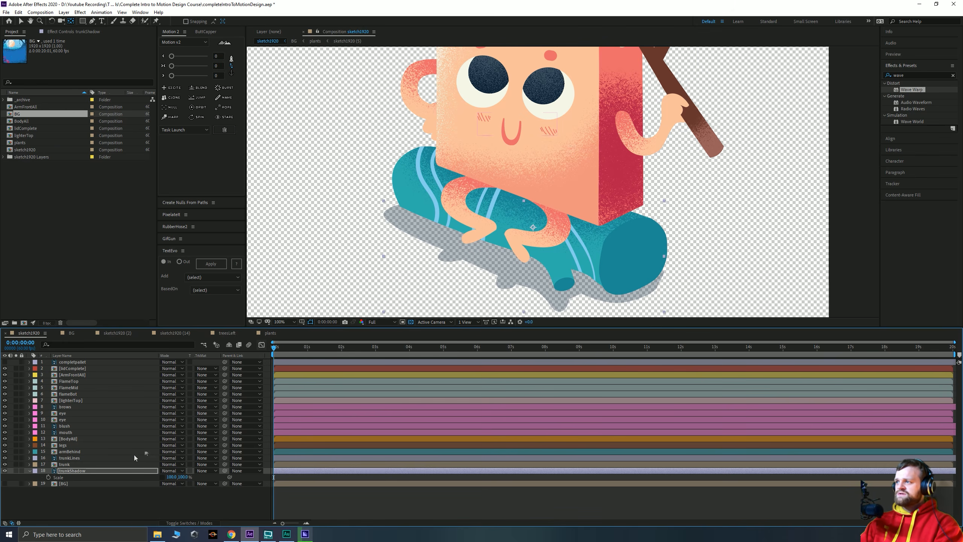
{"action": "left_click", "coordinate": [48, 477]}
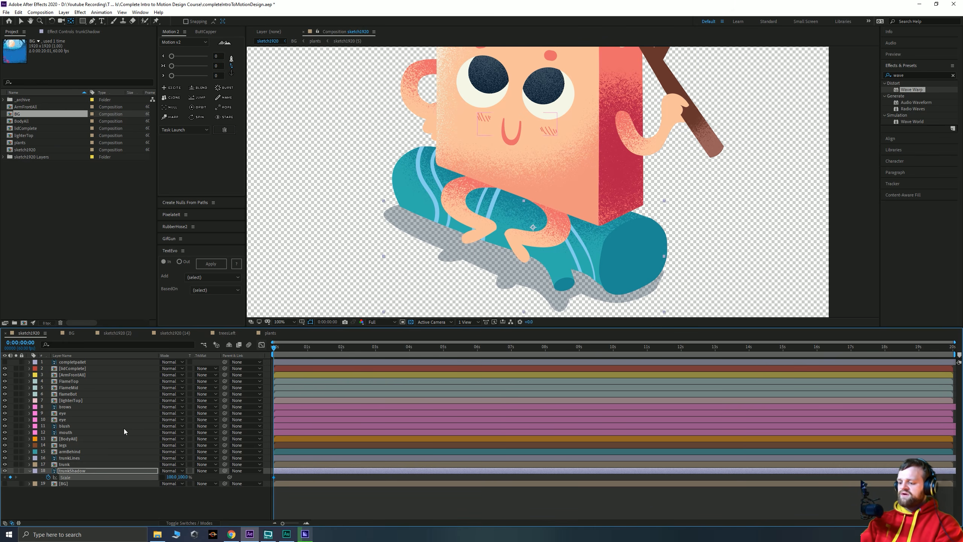
{"action": "key", "text": "r"}
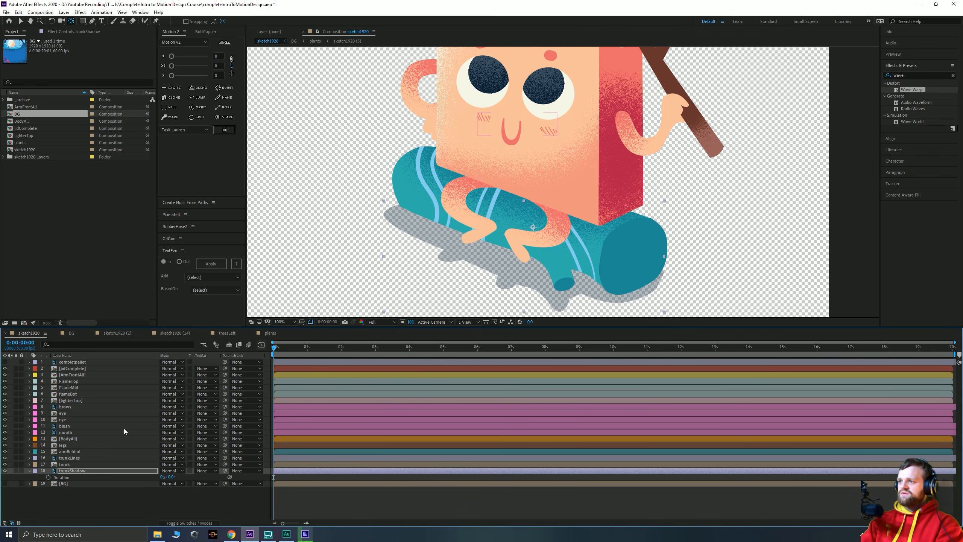
{"action": "left_click", "coordinate": [48, 477]}
{"action": "key", "text": "u"}
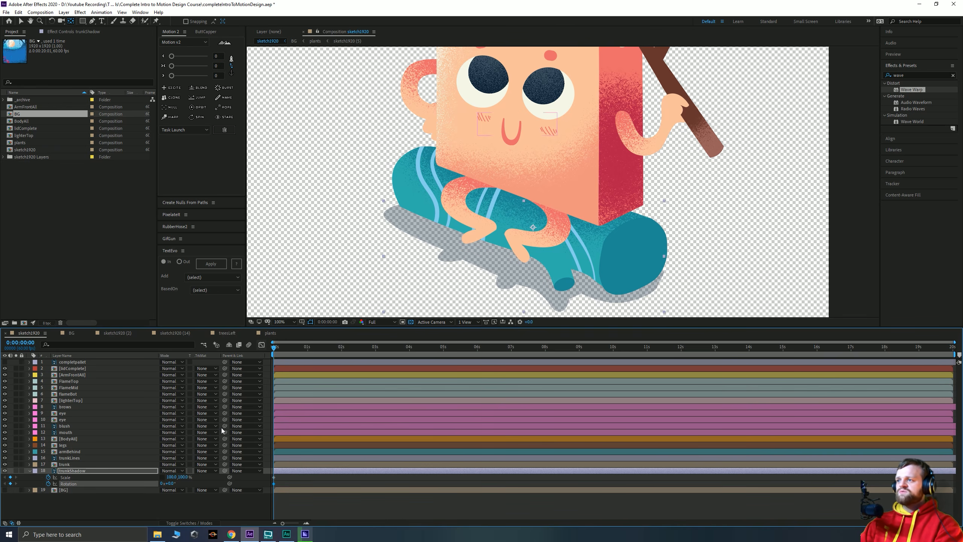
Hide every layer above the trunk layer so only the log and its shadow show, and preview from the start
{"action": "left_click", "coordinate": [341, 348]}
{"action": "left_click_drag", "start_coordinate": [340, 349], "coordinate": [342, 348]}
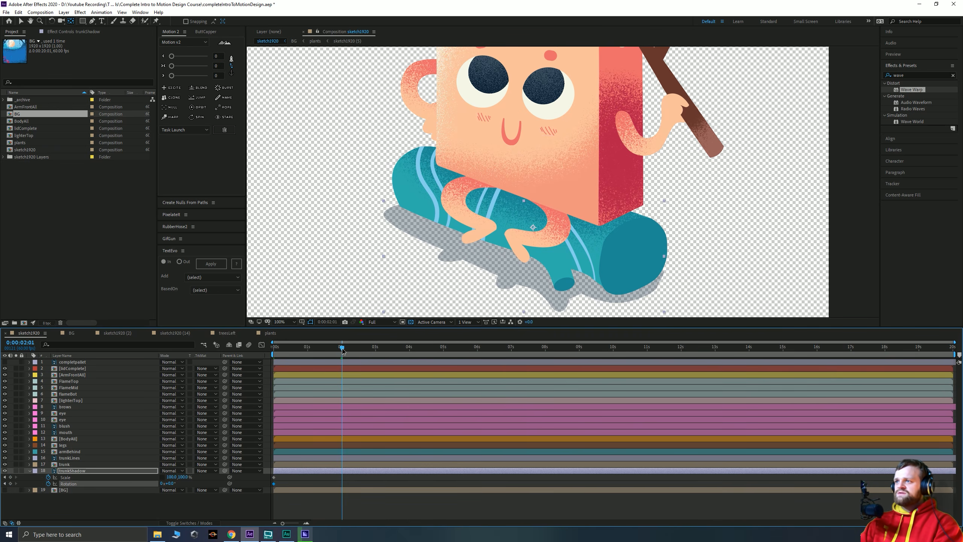
{"action": "left_click_drag", "start_coordinate": [6, 464], "coordinate": [6, 358]}
{"action": "left_click", "coordinate": [4, 464]}
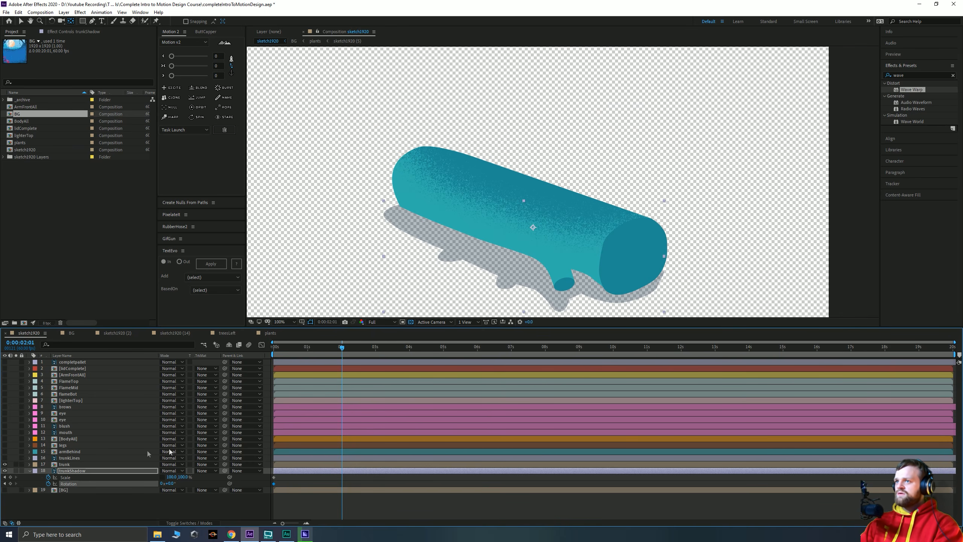
{"action": "left_click_drag", "start_coordinate": [288, 348], "coordinate": [273, 348]}
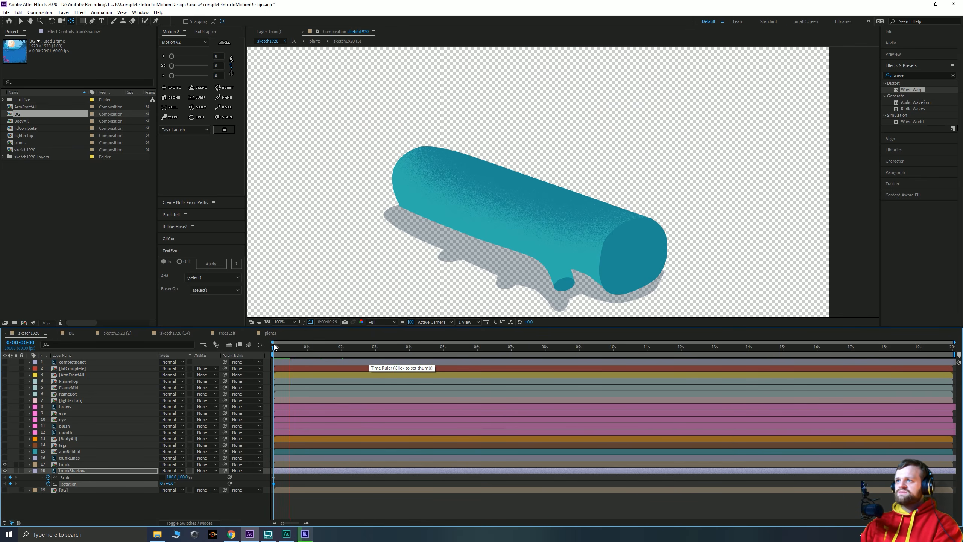
{"action": "key", "text": "space"}
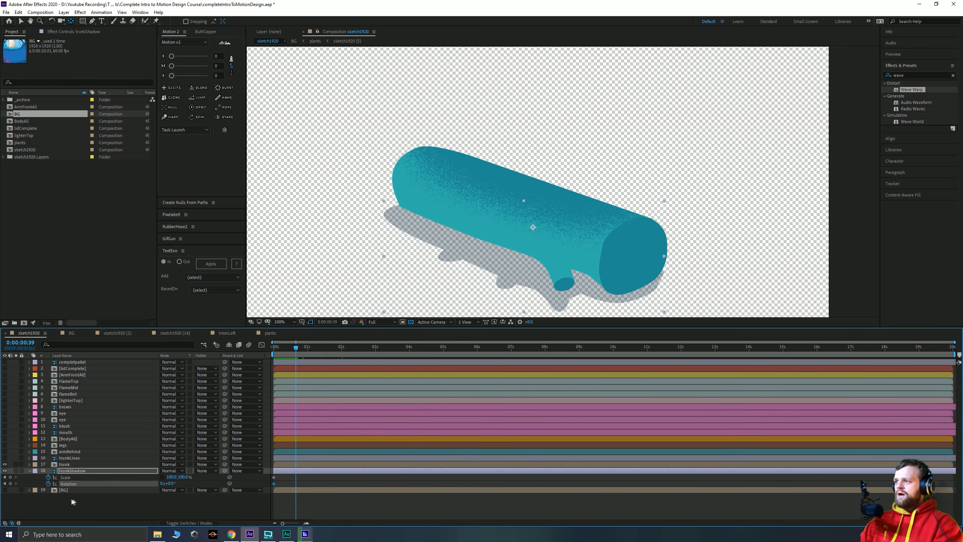
Add closing Scale and Rotation keyframes to trunkShadow at 2 seconds, keeping the starting values
{"action": "left_click_drag", "start_coordinate": [289, 350], "coordinate": [342, 369]}
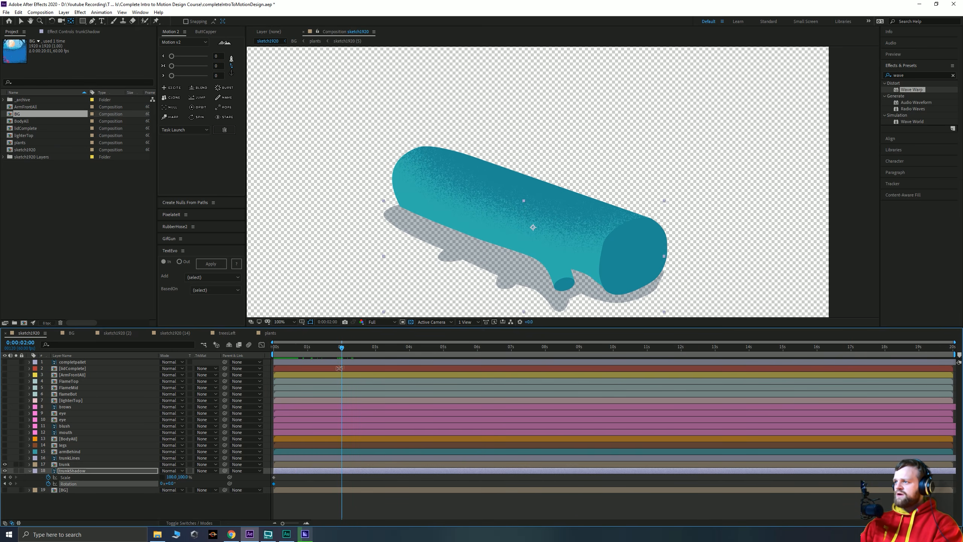
{"action": "left_click", "coordinate": [11, 477]}
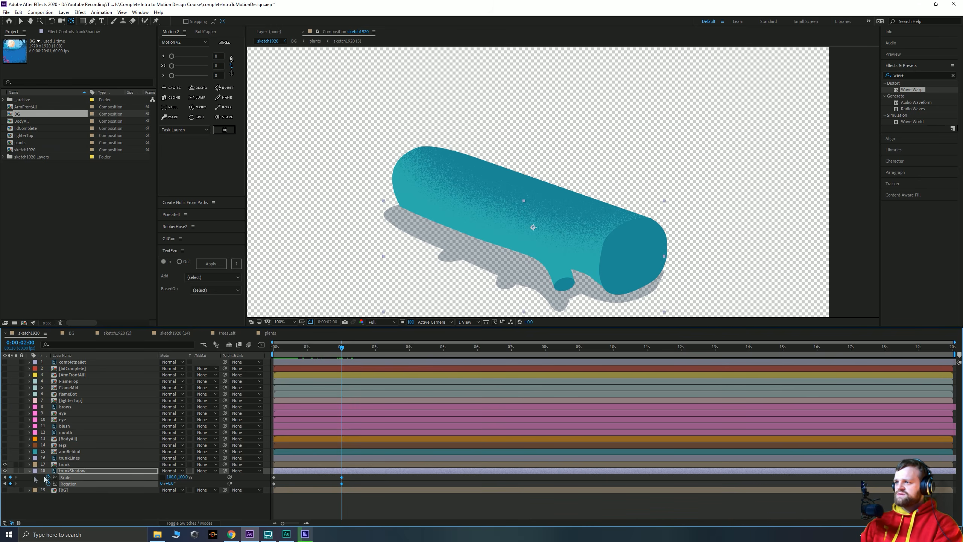
At 1 second, set the trunkShadow scale to 98% wide and 96% high, and scrub around the keyframe
{"action": "left_click", "coordinate": [307, 351]}
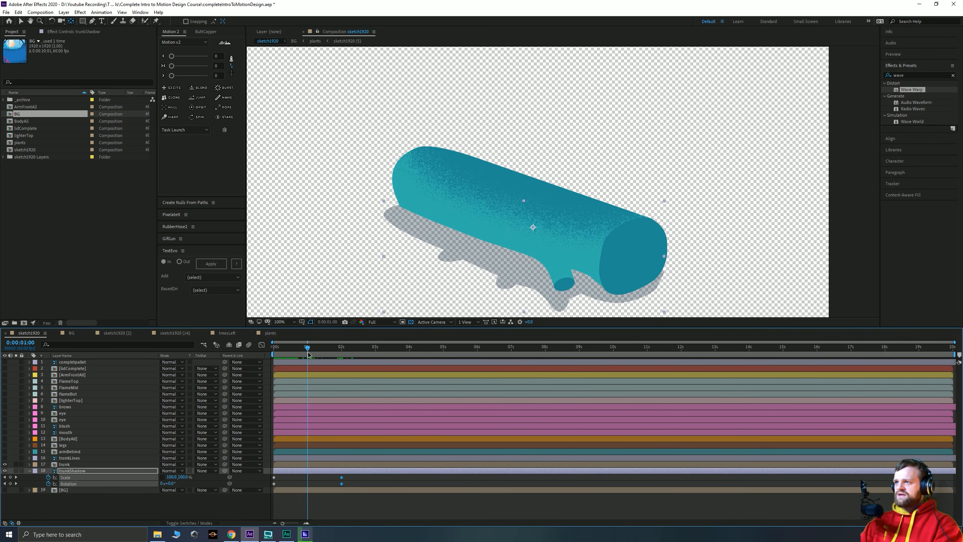
{"action": "left_click_drag", "start_coordinate": [173, 477], "coordinate": [169, 477]}
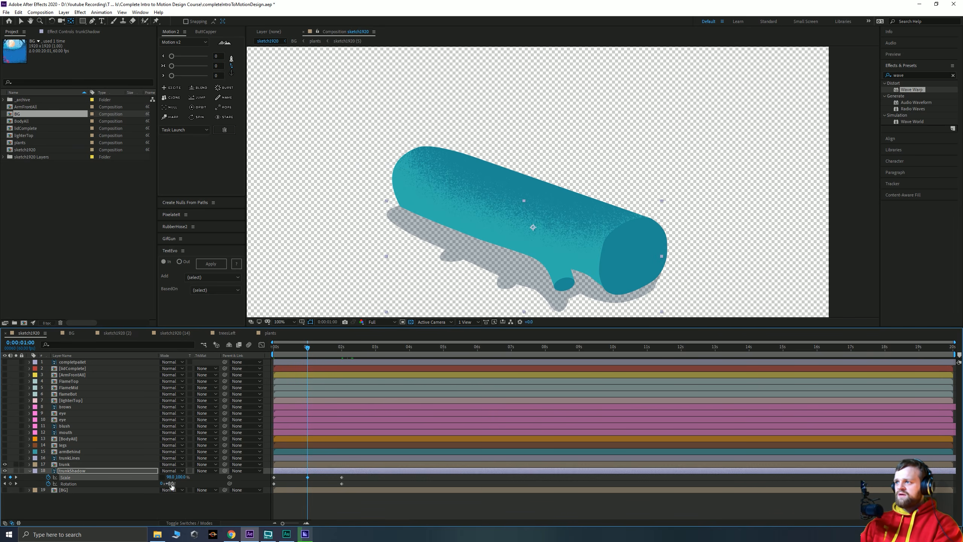
{"action": "left_click", "coordinate": [170, 477]}
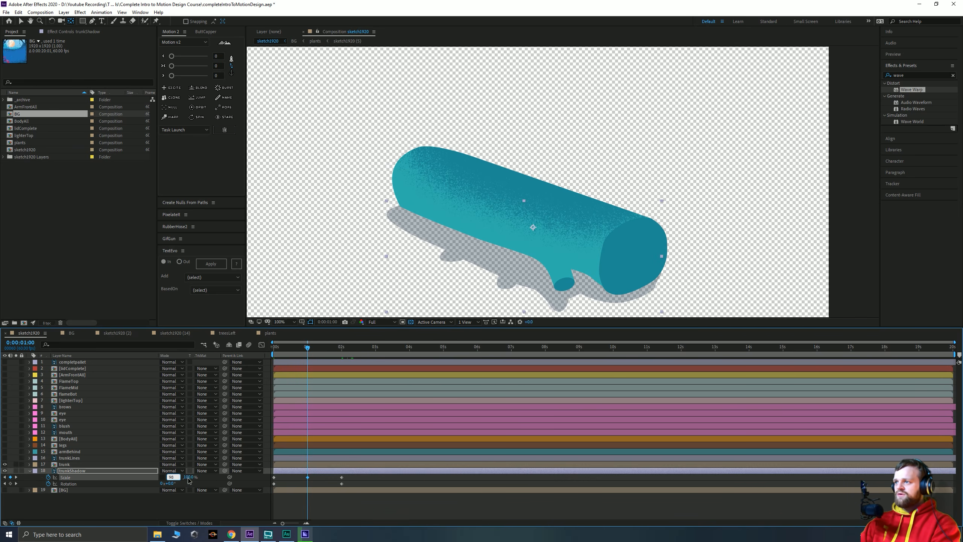
{"action": "left_click", "coordinate": [188, 479]}
{"action": "type", "text": "96"}
{"action": "key", "text": "Return"}
{"action": "left_click_drag", "start_coordinate": [305, 348], "coordinate": [308, 387]}
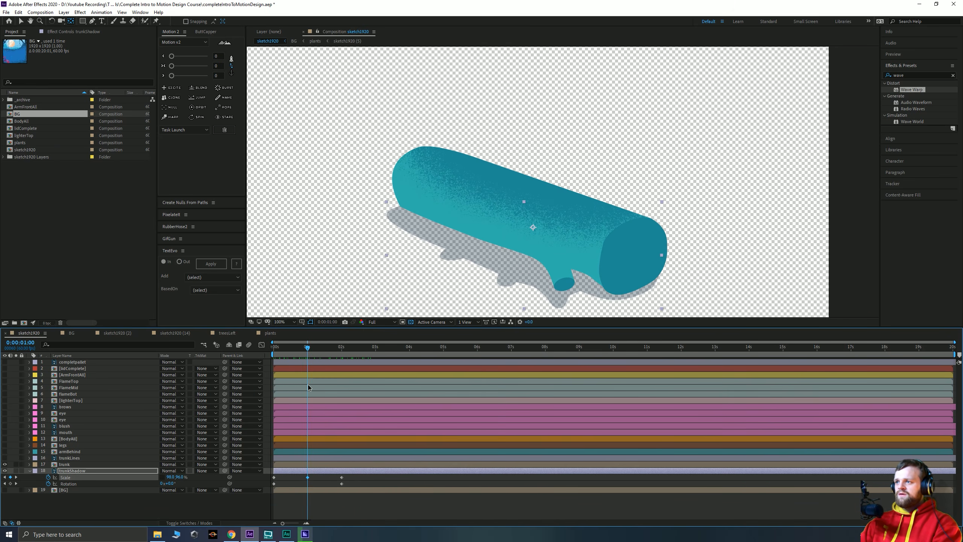
Set the shadow's rotation to 1° at 1 second and scrub through the movement to just past 2 seconds
{"action": "left_click", "coordinate": [171, 484]}
{"action": "type", "text": "1"}
{"action": "key", "text": "Return"}
{"action": "left_click_drag", "start_coordinate": [307, 348], "coordinate": [348, 373]}
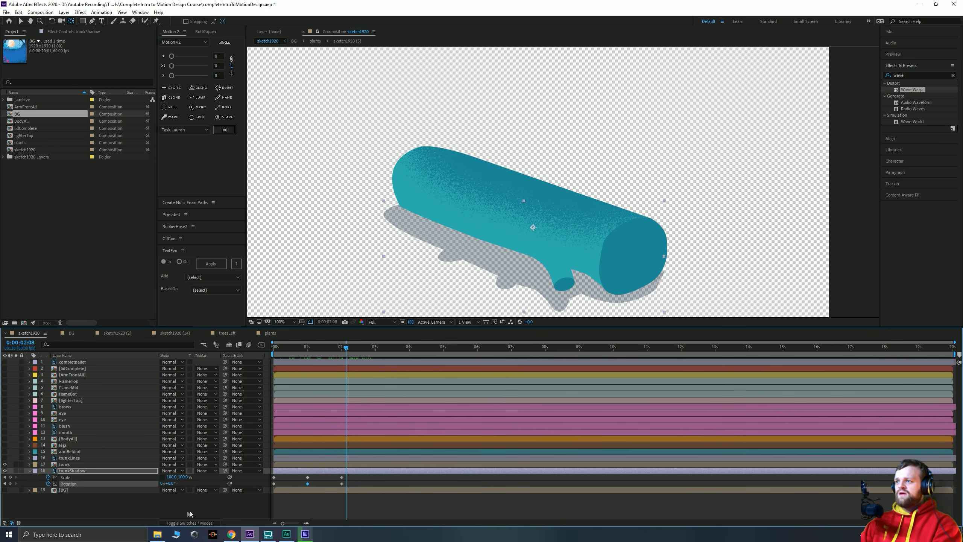
Search the effects for "roughen" and apply Roughen Edges to the trunkShadow layer
{"action": "left_click", "coordinate": [98, 475]}
{"action": "left_click", "coordinate": [96, 471]}
{"action": "left_click", "coordinate": [913, 76]}
{"action": "type", "text": "roughen"}
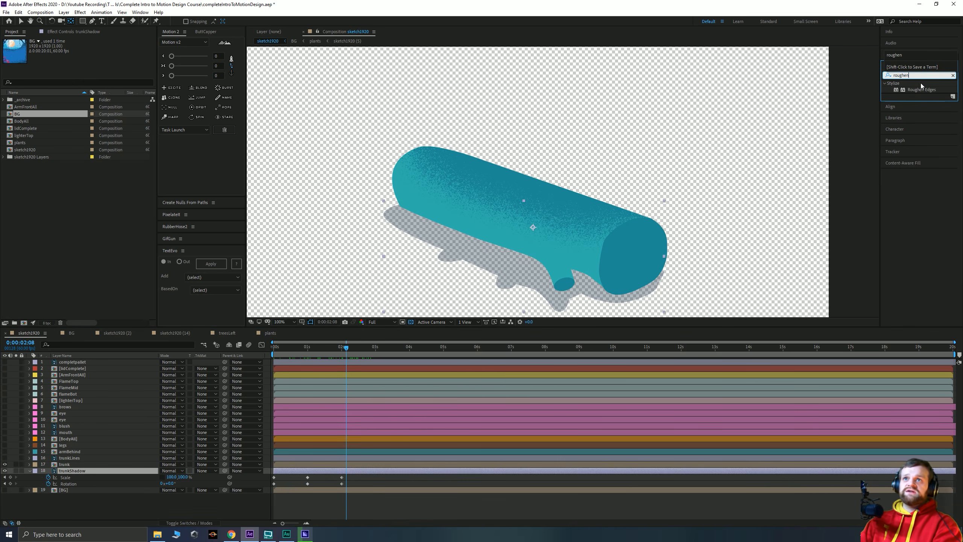
{"action": "left_click_drag", "start_coordinate": [921, 89], "coordinate": [91, 471]}
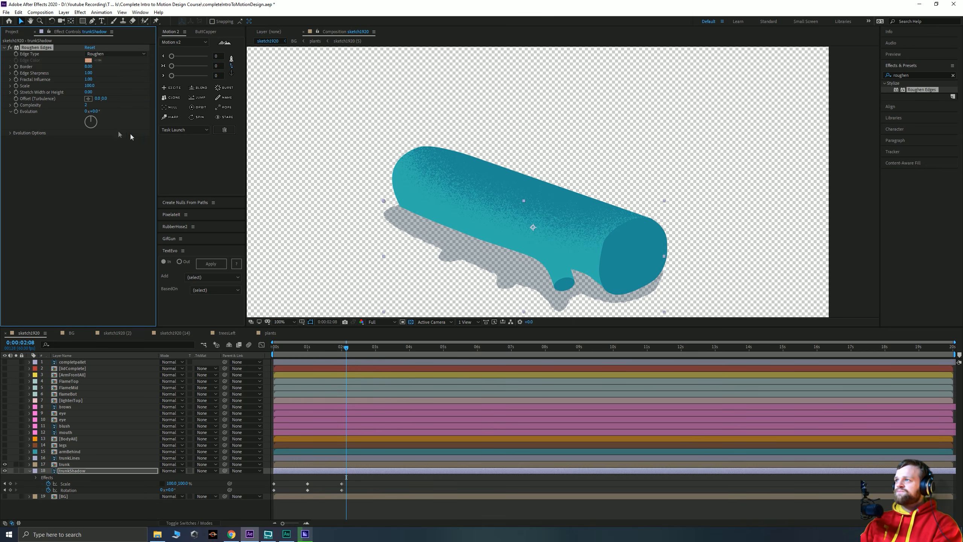
Set the Border of the shadow's Roughen Edges effect to 20
{"action": "left_click", "coordinate": [89, 66]}
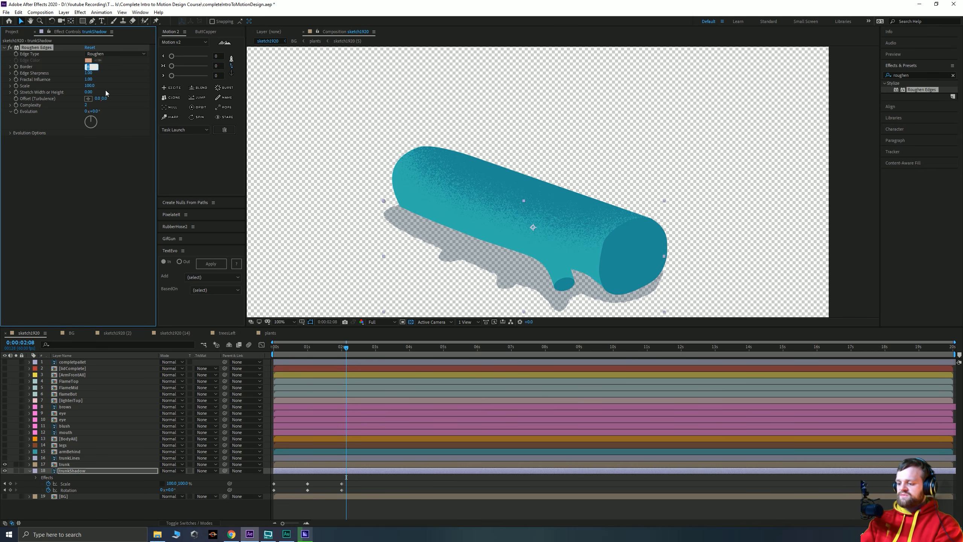
{"action": "key", "text": "Return"}
{"action": "left_click_drag", "start_coordinate": [90, 67], "coordinate": [93, 69]}
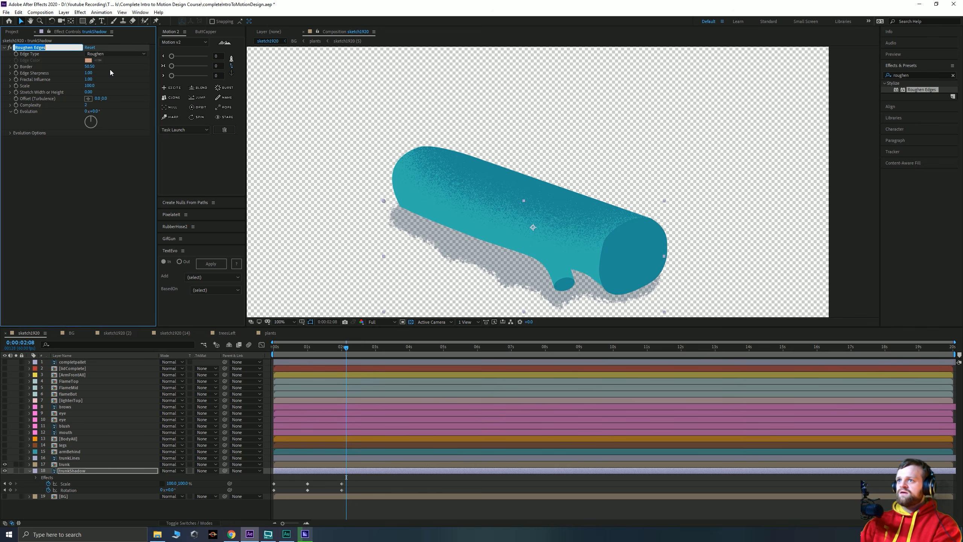
{"action": "left_click", "coordinate": [88, 67]}
{"action": "type", "text": "20"}
{"action": "key", "text": "Return"}
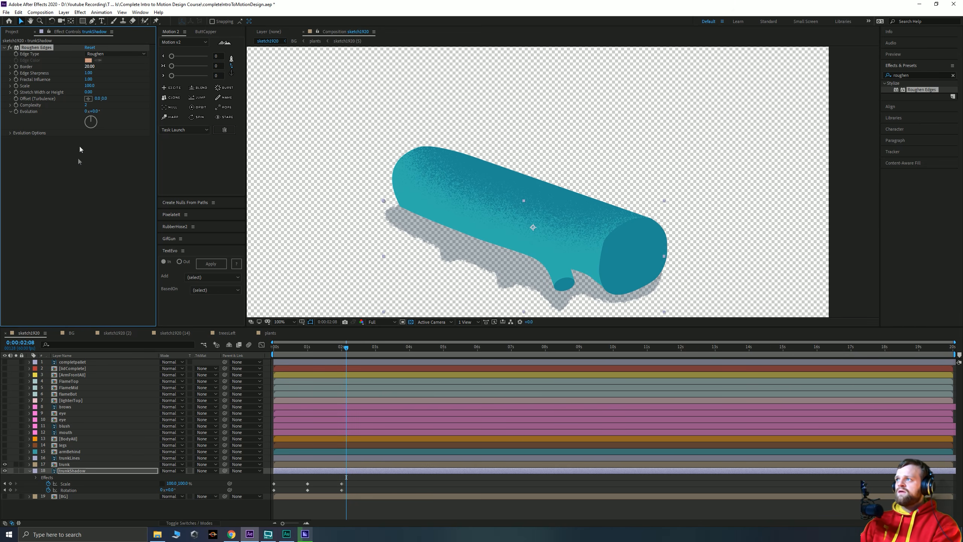
Drive the Roughen Edges Evolution with the expression time*10 and preview the shadow from the start
{"action": "mouse_move", "coordinate": [95, 127]}
{"action": "left_mouse_down"}
{"action": "mouse_move", "coordinate": [78, 130]}
{"action": "mouse_move", "coordinate": [110, 127]}
{"action": "mouse_move", "coordinate": [73, 121]}
{"action": "mouse_move", "coordinate": [136, 123]}
{"action": "mouse_move", "coordinate": [81, 127]}
{"action": "left_mouse_up"}
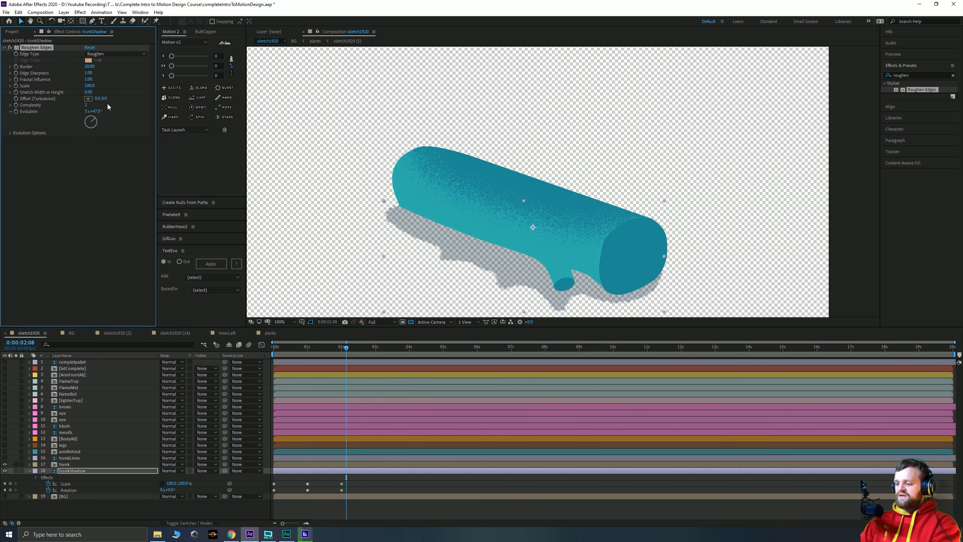
{"action": "key", "text": "ctrl+z"}
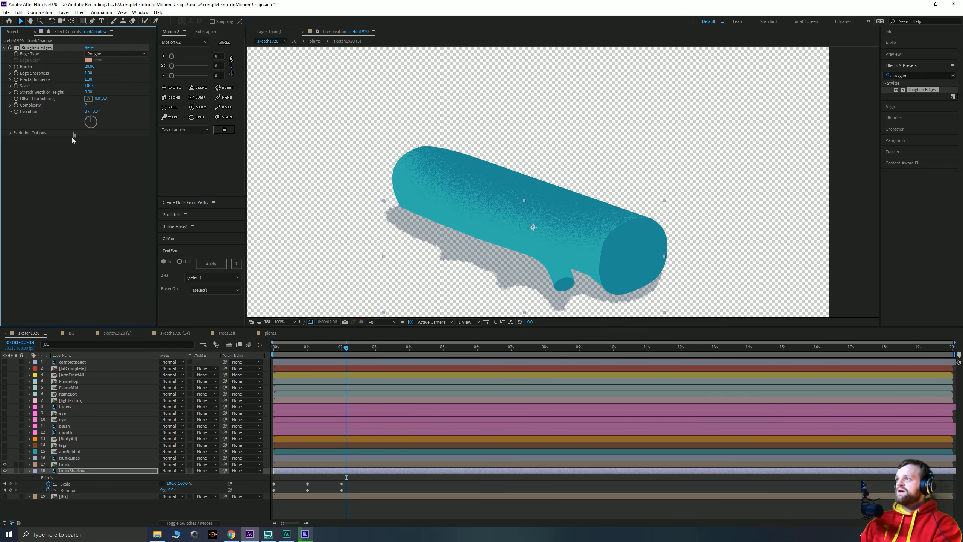
{"action": "left_click", "coordinate": [16, 112], "text": "alt"}
{"action": "type", "text": "time*10"}
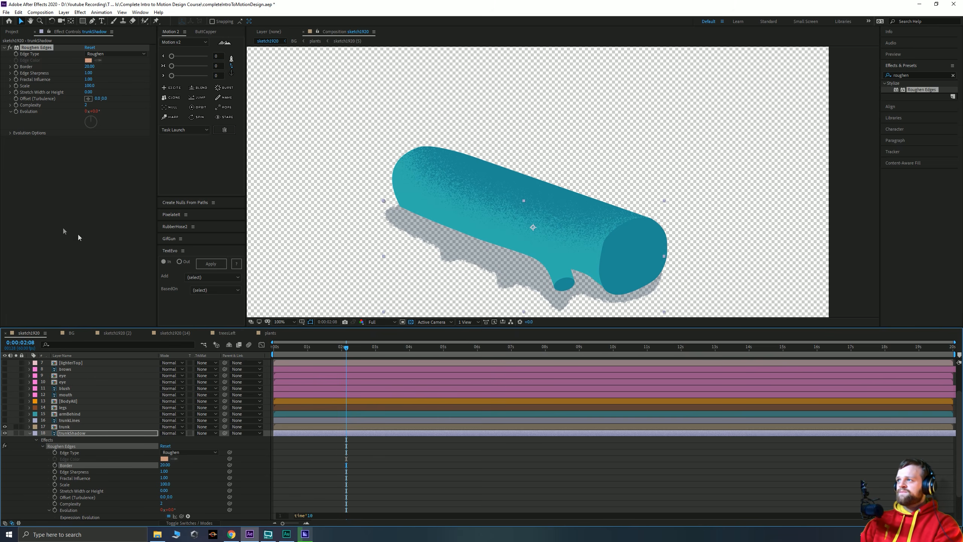
{"action": "left_click", "coordinate": [322, 463]}
{"action": "left_click_drag", "start_coordinate": [321, 349], "coordinate": [223, 332]}
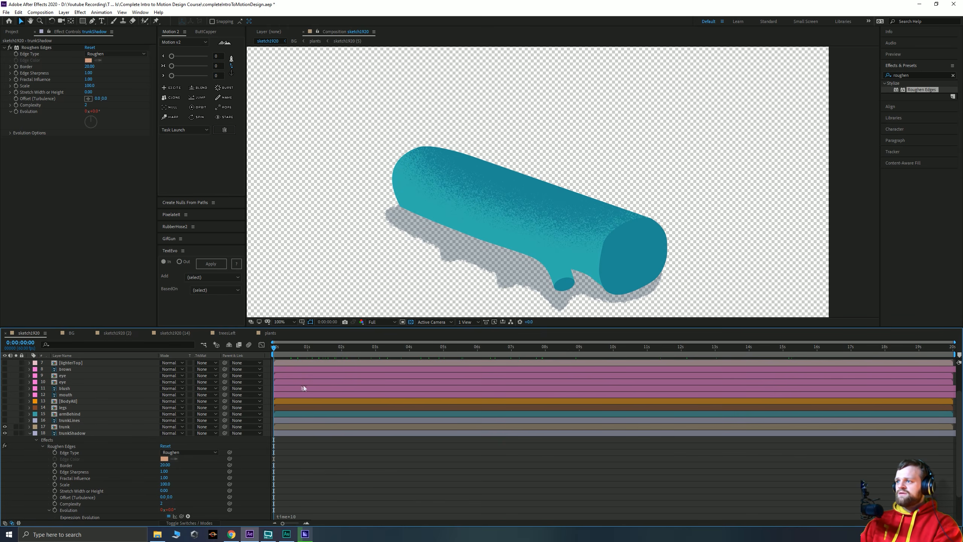
{"action": "key", "text": "space"}
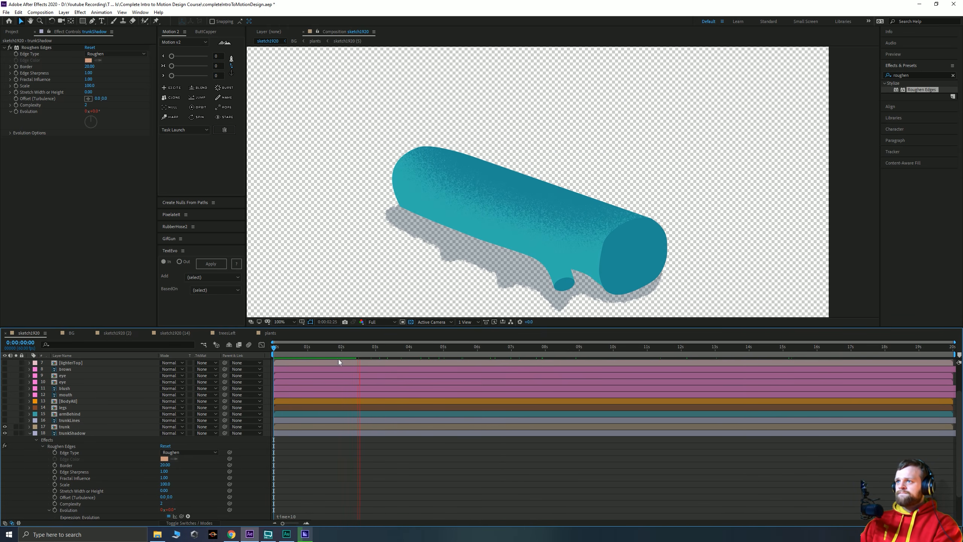
{"action": "key", "text": "space"}
Change the Evolution expression to time*500 and preview the shadow's edges from the start
{"action": "left_click", "coordinate": [336, 348]}
{"action": "scroll", "coordinate": [166, 429], "scroll_direction": "down", "scroll_amount": 3}
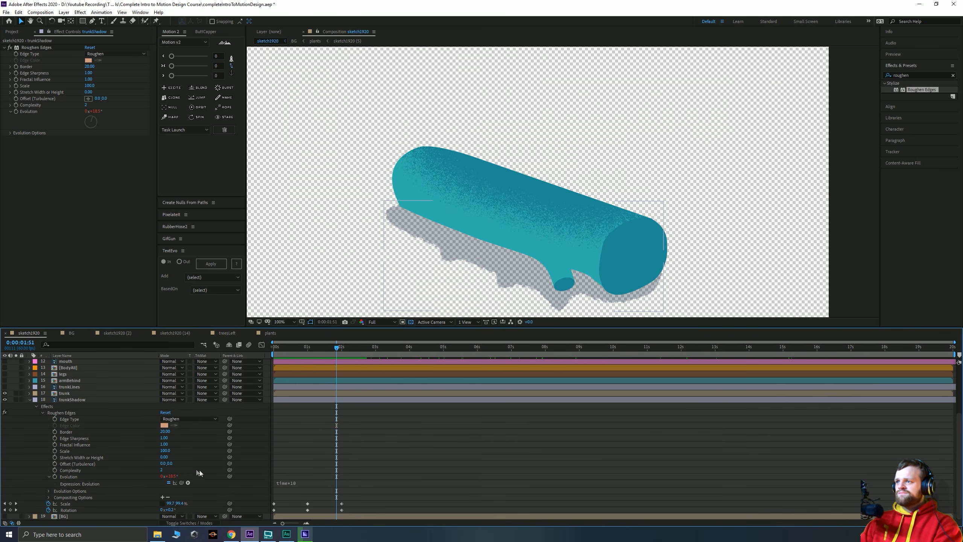
{"action": "left_click", "coordinate": [291, 484]}
{"action": "left_click", "coordinate": [323, 482]}
{"action": "key", "text": "BackSpace"}
{"action": "key", "text": "BackSpace"}
{"action": "type", "text": "500"}
{"action": "key", "text": "Return"}
{"action": "left_click", "coordinate": [327, 449]}
{"action": "left_click_drag", "start_coordinate": [308, 348], "coordinate": [273, 357]}
{"action": "key", "text": "space"}
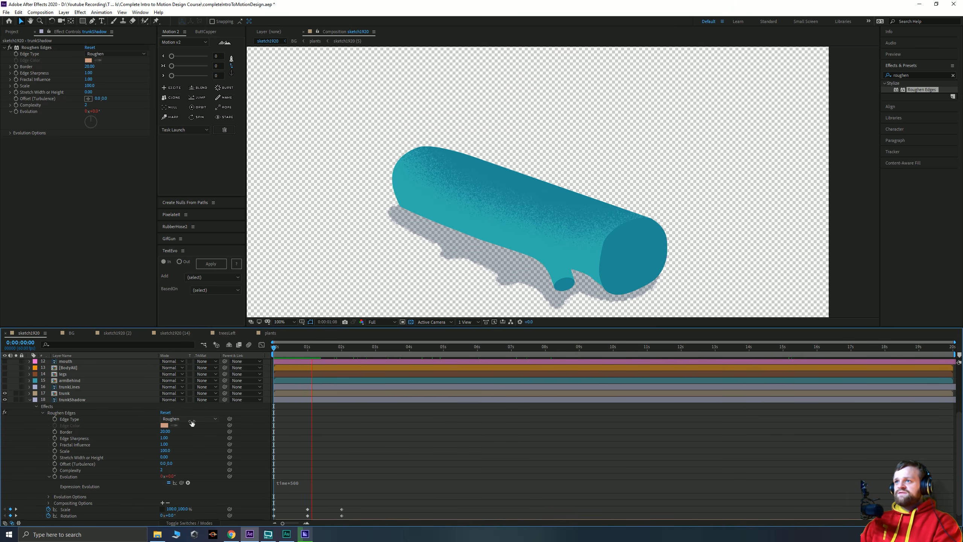
Shift the trunkShadow layer's later Scale and Rotation keyframes earlier, spacing them half a second apart so the cycle ends at about one second
{"action": "key", "text": "space"}
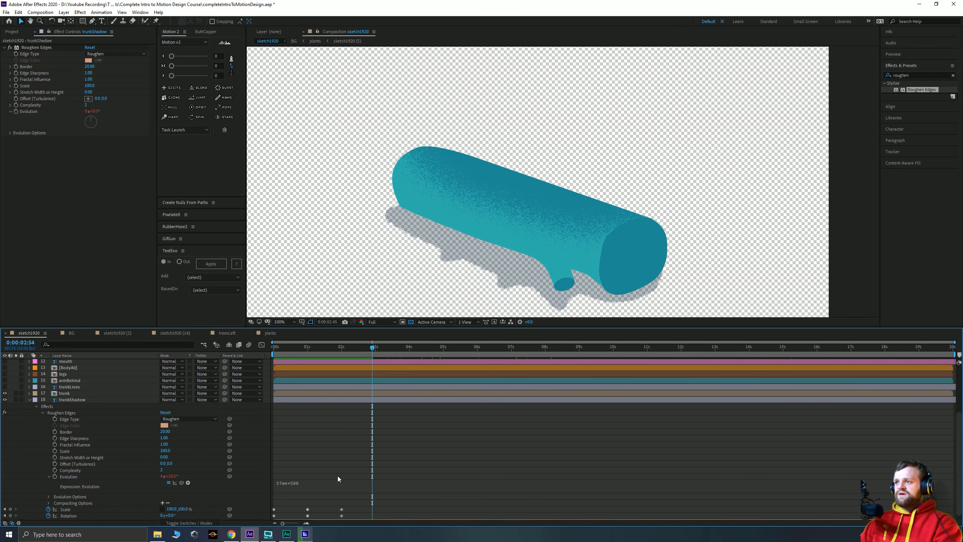
{"action": "scroll", "coordinate": [338, 475], "scroll_direction": "down", "scroll_amount": 1}
{"action": "left_click_drag", "start_coordinate": [358, 499], "coordinate": [306, 507]}
{"action": "left_click_drag", "start_coordinate": [307, 353], "coordinate": [308, 354]}
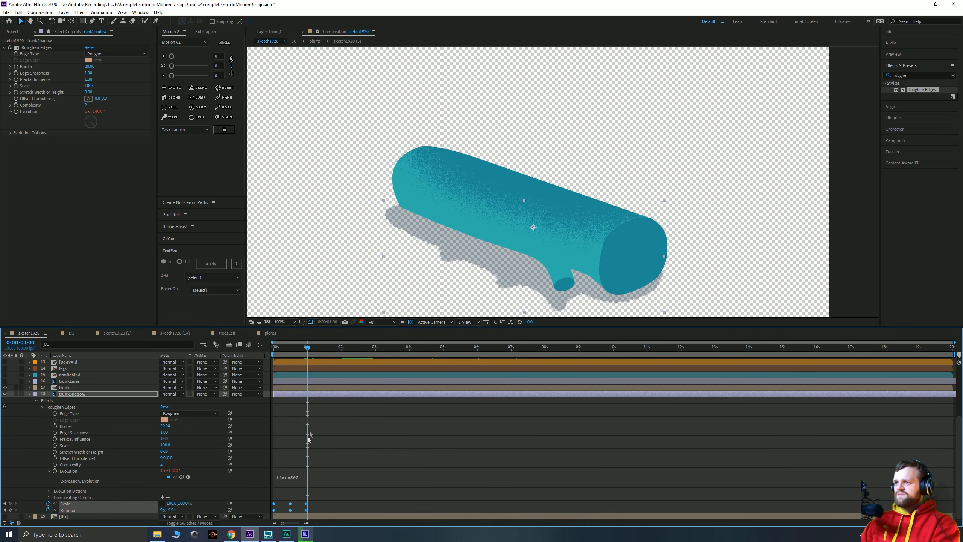
{"action": "left_click_drag", "start_coordinate": [307, 351], "coordinate": [306, 352]}
Copy the last two pairs of Scale and Rotation keyframes on trunkShadow and paste them half a second after the final pair
{"action": "left_click_drag", "start_coordinate": [286, 498], "coordinate": [319, 510]}
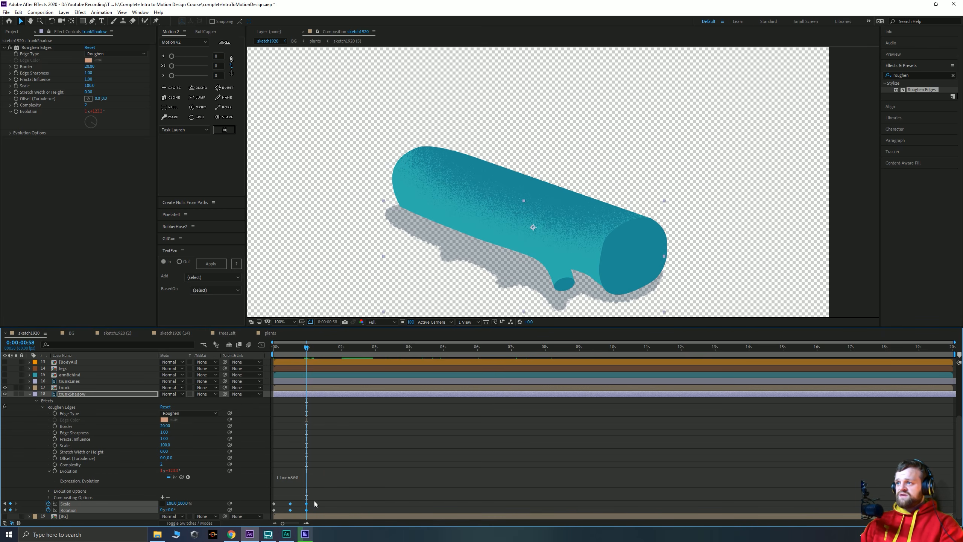
{"action": "left_click_drag", "start_coordinate": [319, 497], "coordinate": [276, 510]}
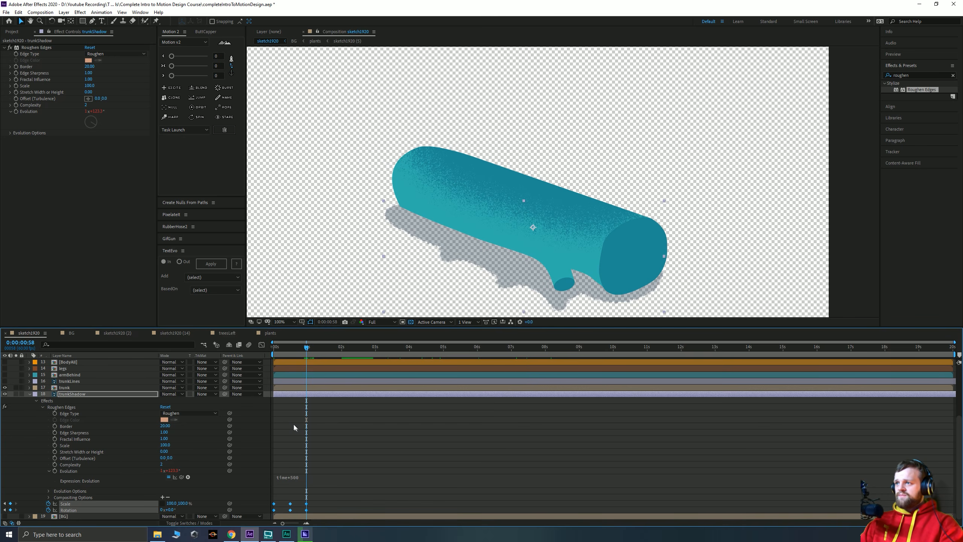
{"action": "left_click_drag", "start_coordinate": [331, 471], "coordinate": [291, 515]}
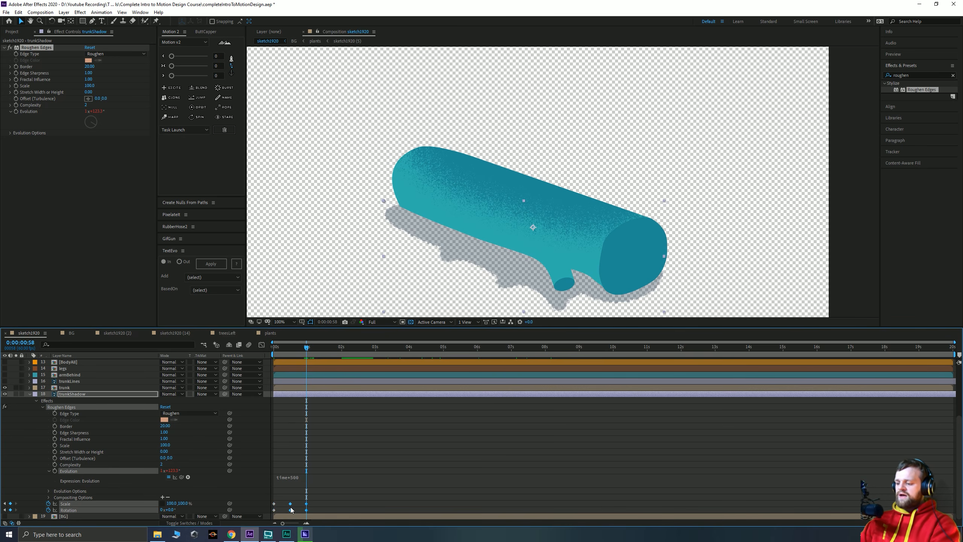
{"action": "key", "text": "space"}
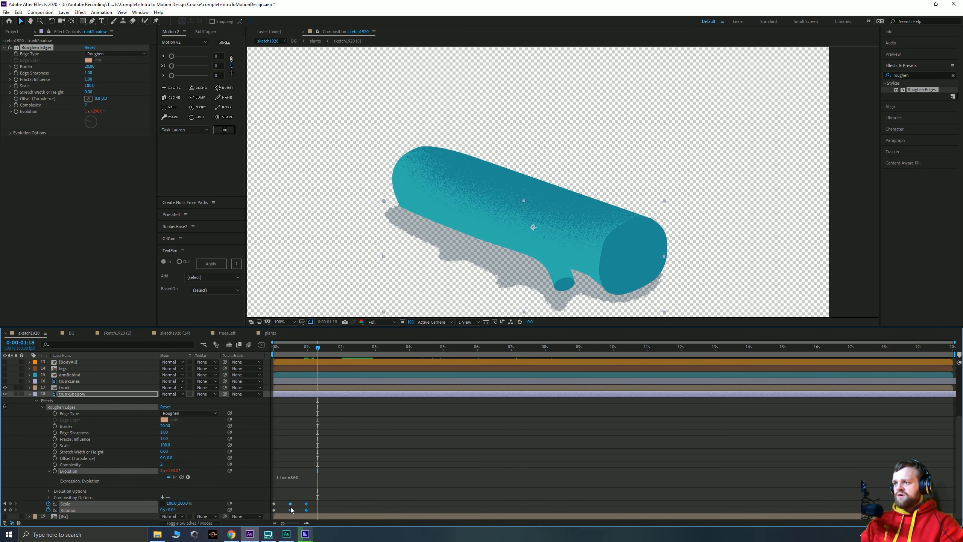
{"action": "key", "text": "ctrl+v"}
Paste the copied shadow keyframes twice more along the timeline and nudge the last set earlier to keep the half-second spacing
{"action": "key", "text": "shift+Page_Down"}
{"action": "key", "text": "shift+Page_Down"}
{"action": "key", "text": "shift+Page_Down"}
{"action": "key", "text": "shift+Page_Down"}
{"action": "key", "text": "shift+Page_Down"}
{"action": "key", "text": "shift+Page_Down"}
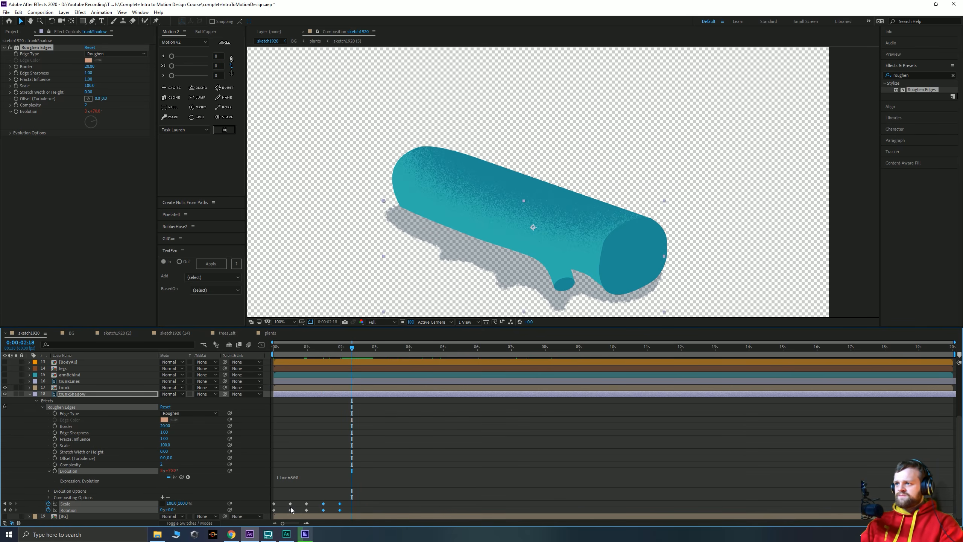
{"action": "key", "text": "ctrl+v"}
{"action": "key", "text": "space"}
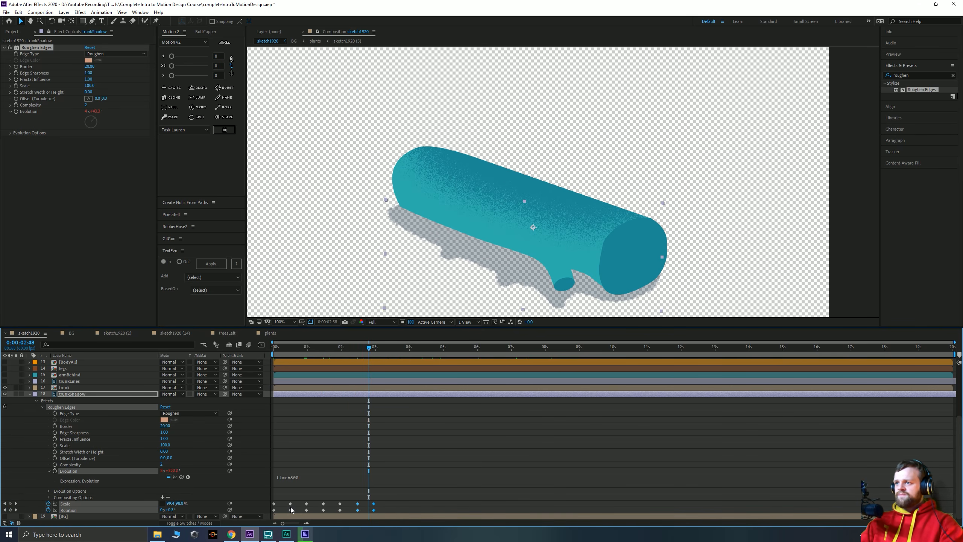
{"action": "key", "text": "ctrl+v"}
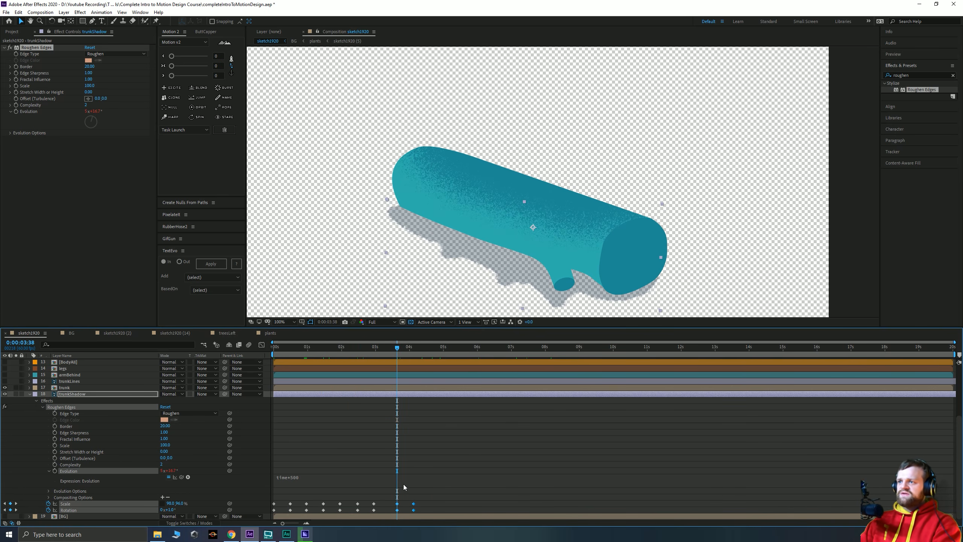
{"action": "key", "text": "alt+shift+Left"}
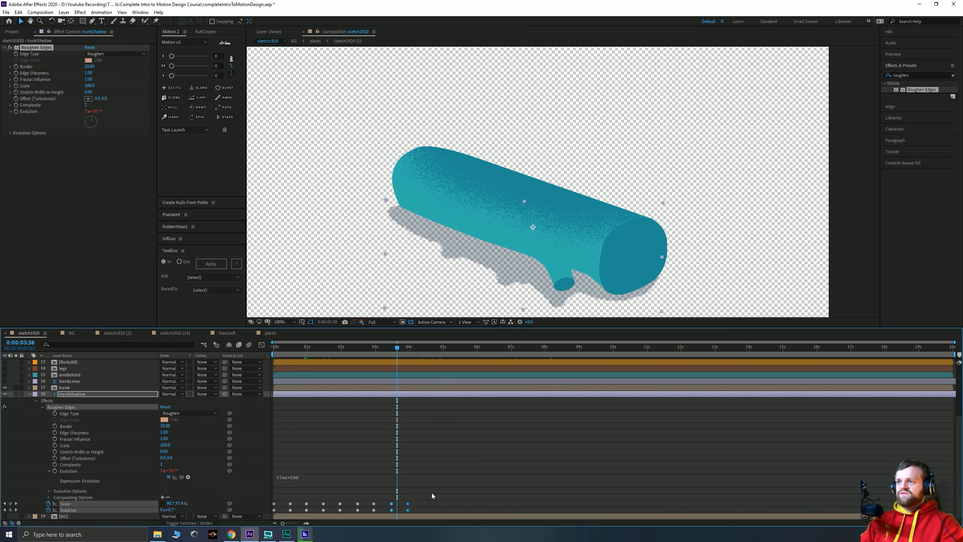
Copy all shadow keyframes after the first pair and paste the block from 0:00:04:28 onward about every four seconds through 0:00:16:21
{"action": "left_click_drag", "start_coordinate": [414, 494], "coordinate": [286, 518]}
{"action": "key", "text": "space"}
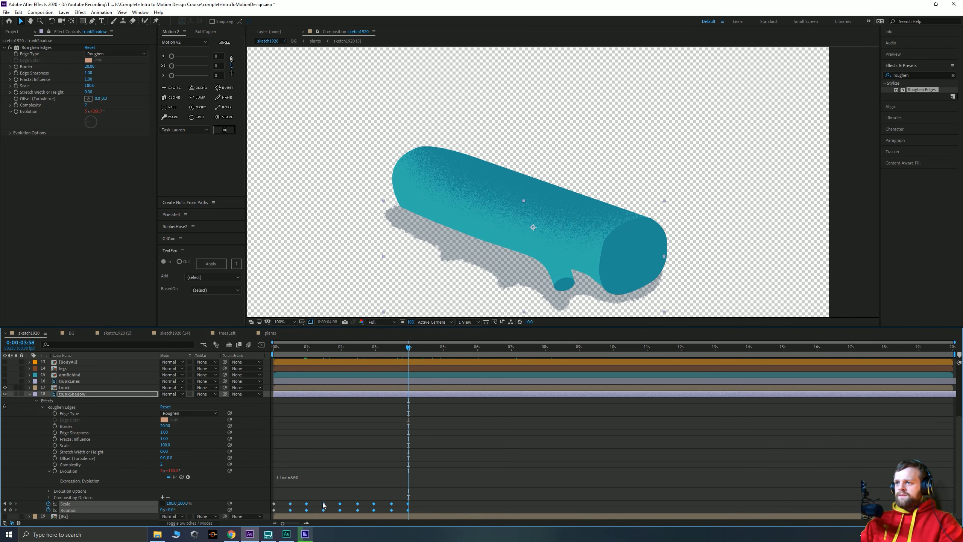
{"action": "key", "text": "ctrl+v"}
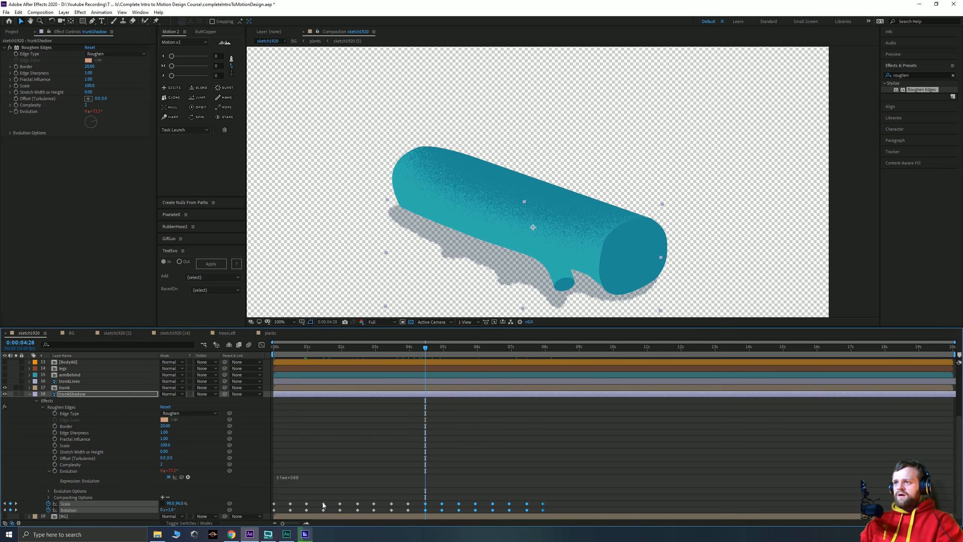
{"action": "left_click_drag", "start_coordinate": [548, 349], "coordinate": [560, 349]}
{"action": "key", "text": "ctrl+v"}
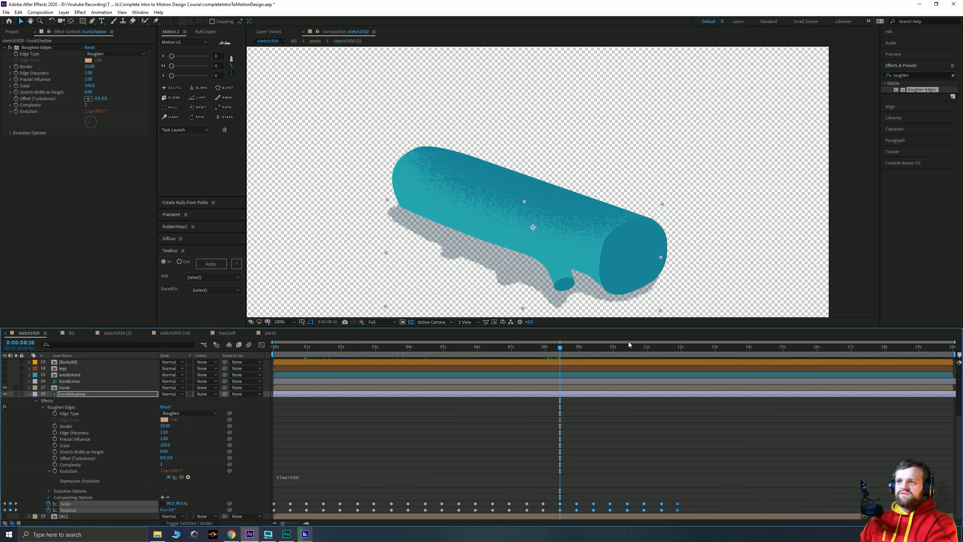
{"action": "left_click", "coordinate": [694, 349]}
{"action": "key", "text": "ctrl+v"}
{"action": "left_click_drag", "start_coordinate": [831, 350], "coordinate": [828, 349]}
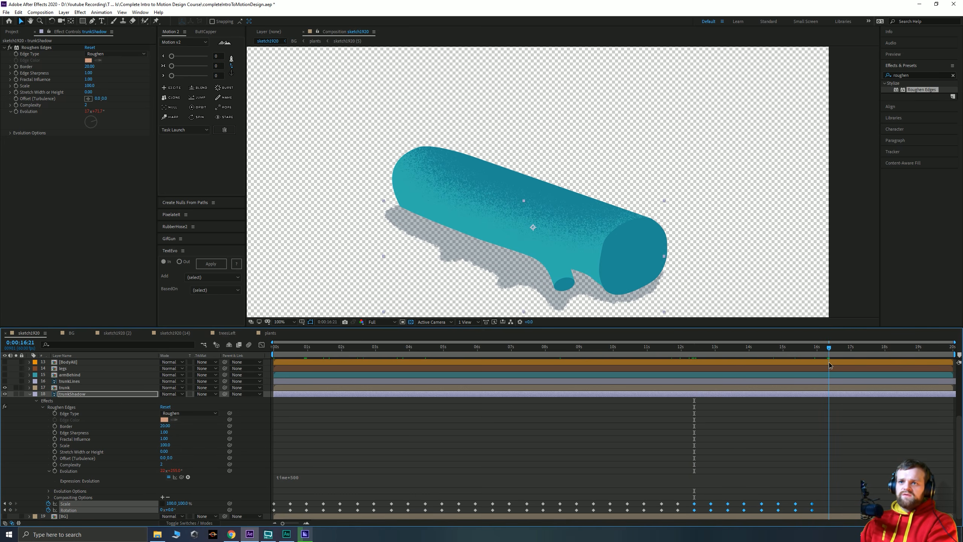
{"action": "key", "text": "ctrl+v"}
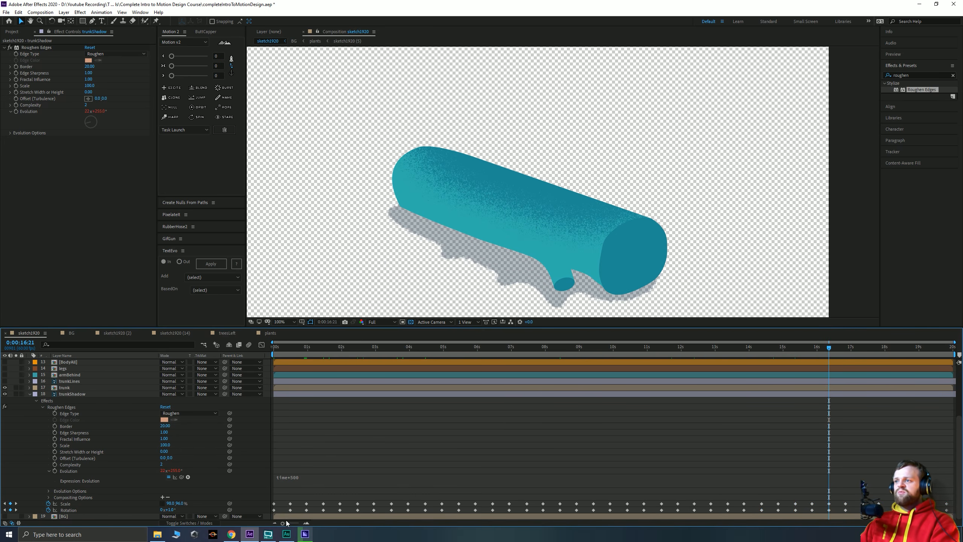
{"action": "left_click_drag", "start_coordinate": [284, 350], "coordinate": [274, 375]}
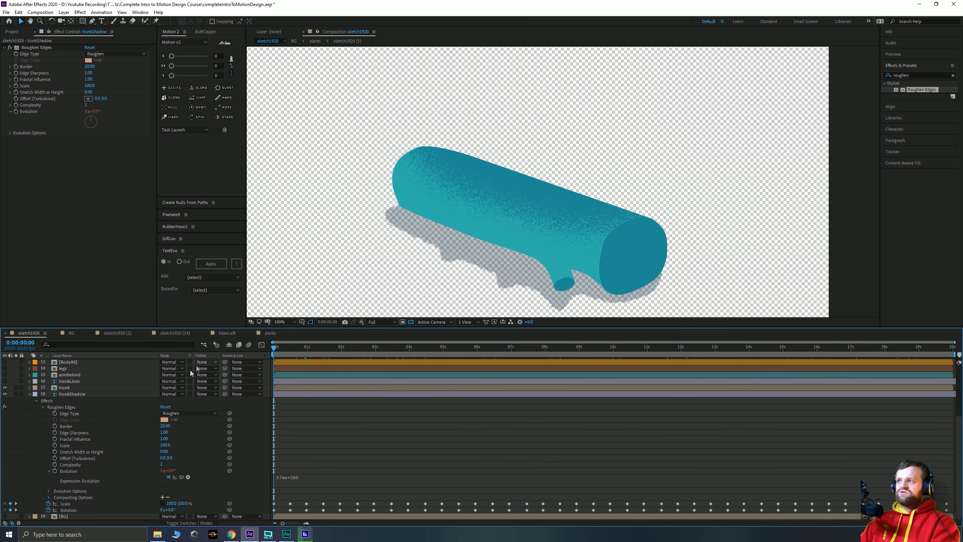
Collapse the trunkShadow layer's properties and turn on the visibility of the trunkLines layer
{"action": "left_click", "coordinate": [72, 388]}
{"action": "left_click", "coordinate": [81, 394]}
{"action": "key", "text": "u"}
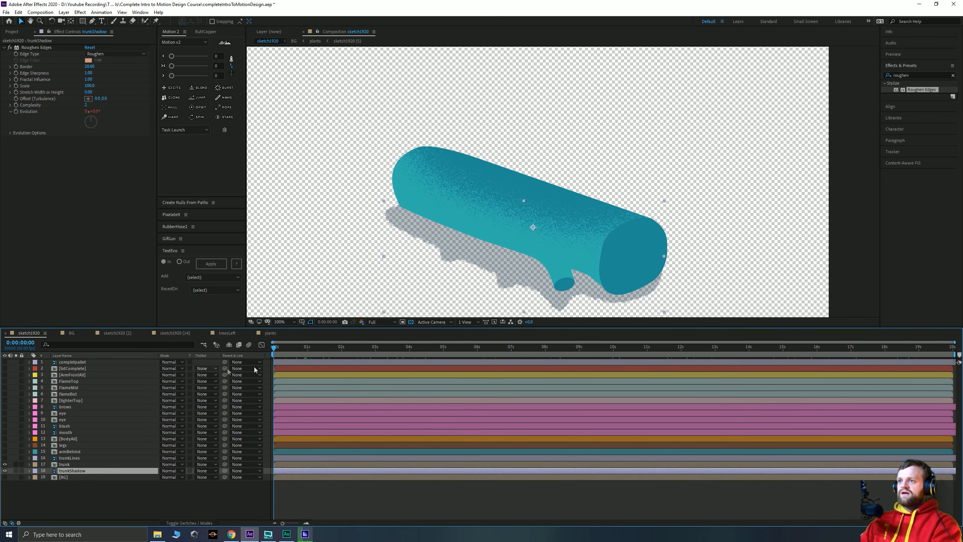
{"action": "scroll", "coordinate": [489, 244], "scroll_direction": "down", "scroll_amount": 1}
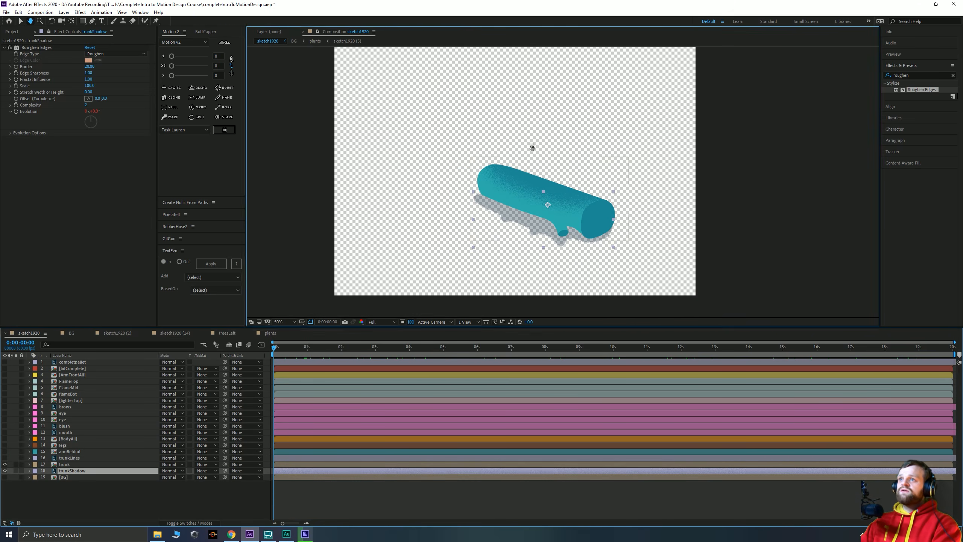
{"action": "left_click_drag", "start_coordinate": [532, 146], "coordinate": [525, 183]}
{"action": "left_click", "coordinate": [5, 458]}
{"action": "left_click_drag", "start_coordinate": [292, 342], "coordinate": [360, 357]}
Try the Soft Light blending mode on the trunkShadow layer, reveal its Opacity, and restore the Normal mode
{"action": "left_click", "coordinate": [172, 470]}
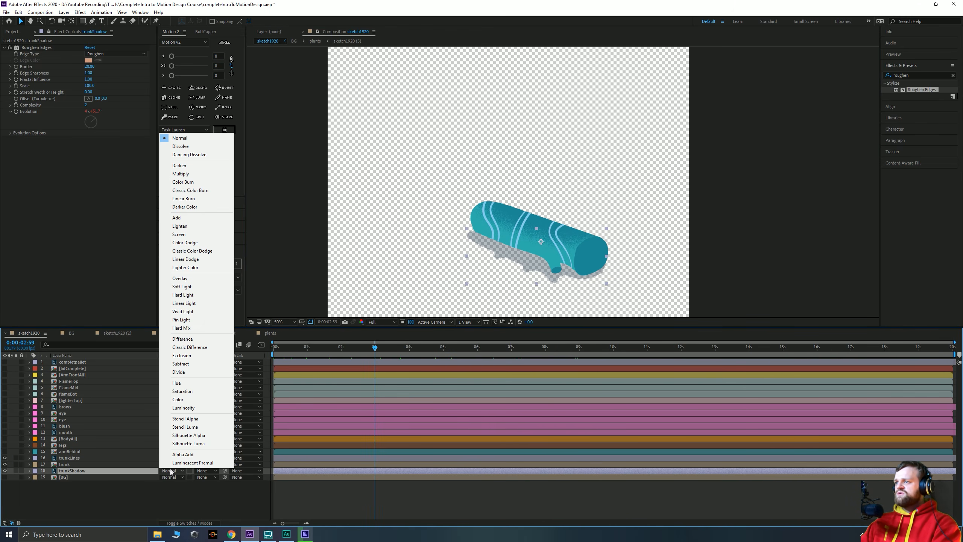
{"action": "left_click", "coordinate": [192, 289]}
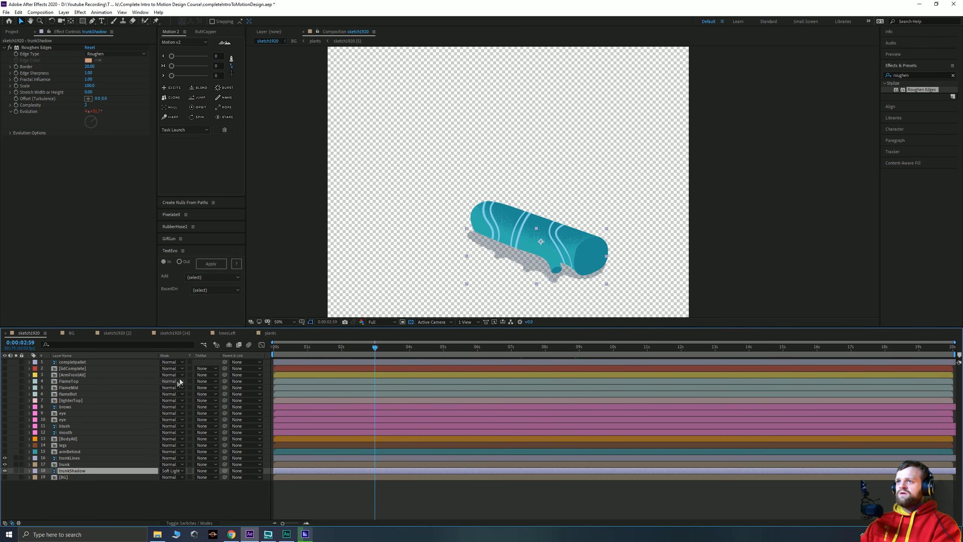
{"action": "key", "text": "t"}
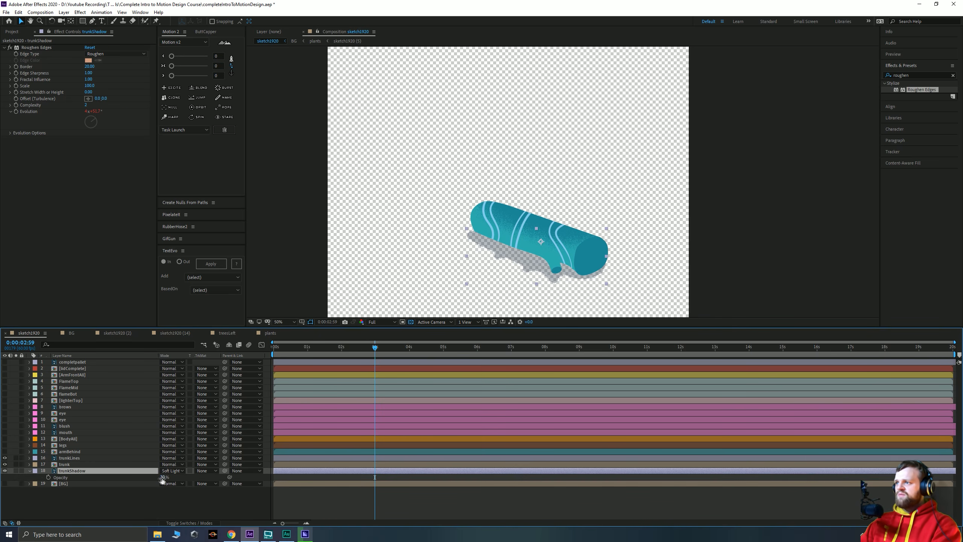
{"action": "left_click", "coordinate": [173, 471]}
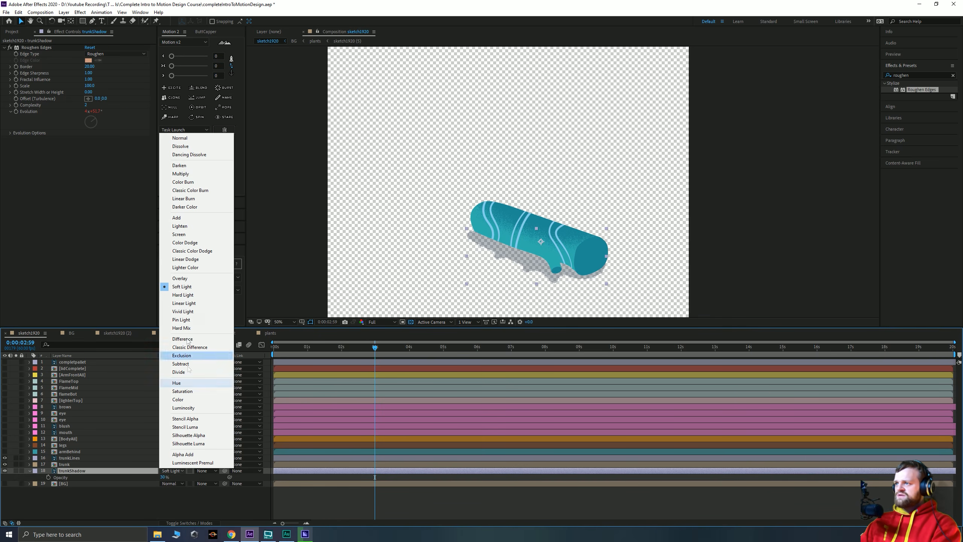
{"action": "left_click", "coordinate": [189, 139]}
Set the trunkLines layer's blending mode to Soft Light and its opacity to 80%
{"action": "left_click", "coordinate": [173, 458]}
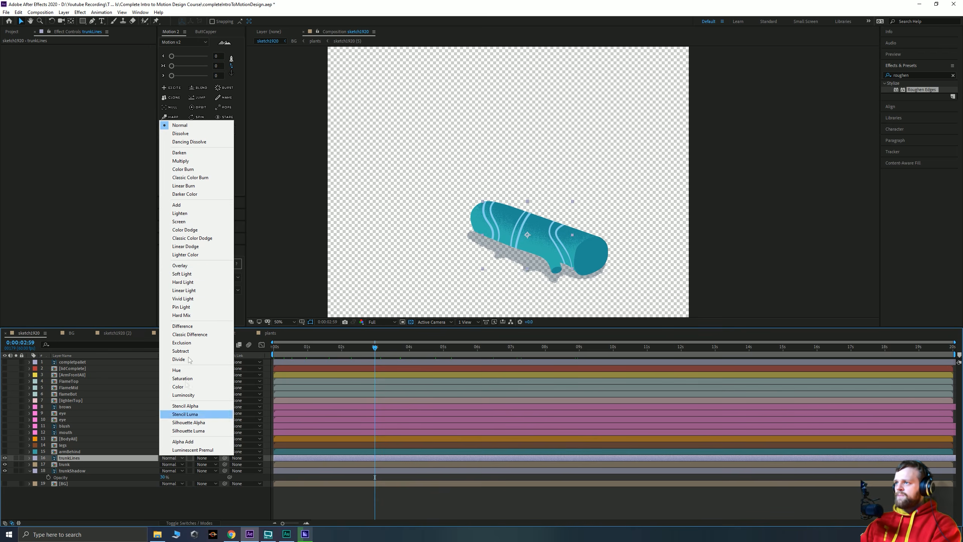
{"action": "left_click", "coordinate": [200, 276]}
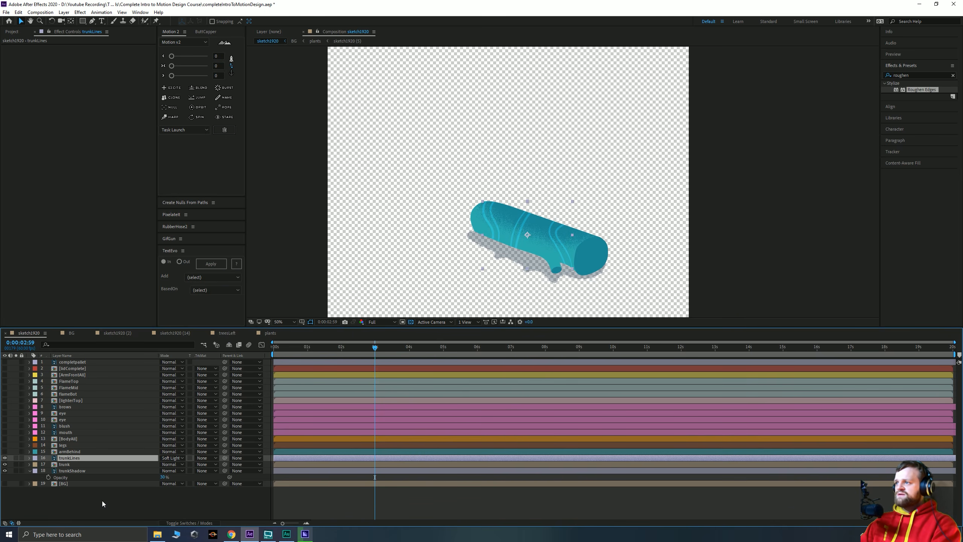
{"action": "key", "text": "t"}
{"action": "left_click", "coordinate": [164, 464]}
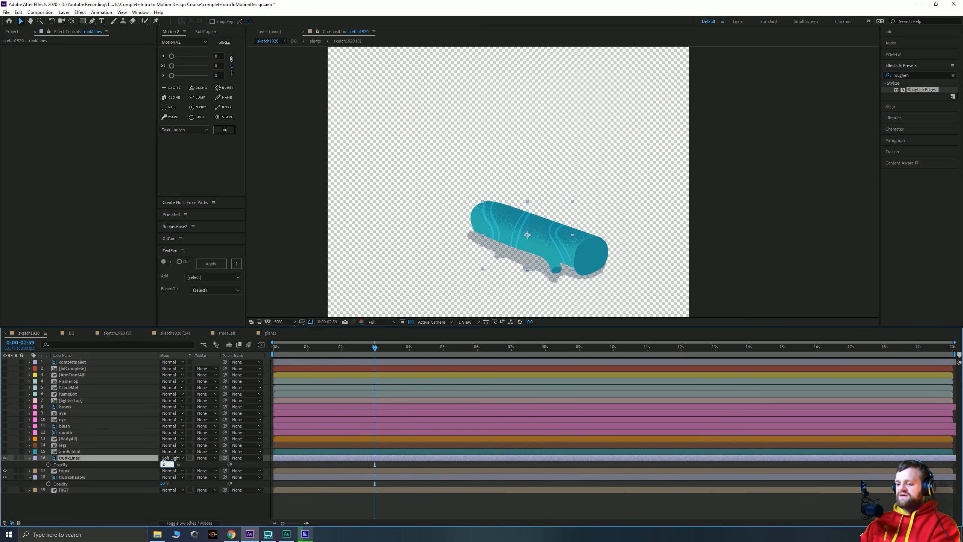
{"action": "key", "text": "Return"}
{"action": "left_click", "coordinate": [325, 499]}
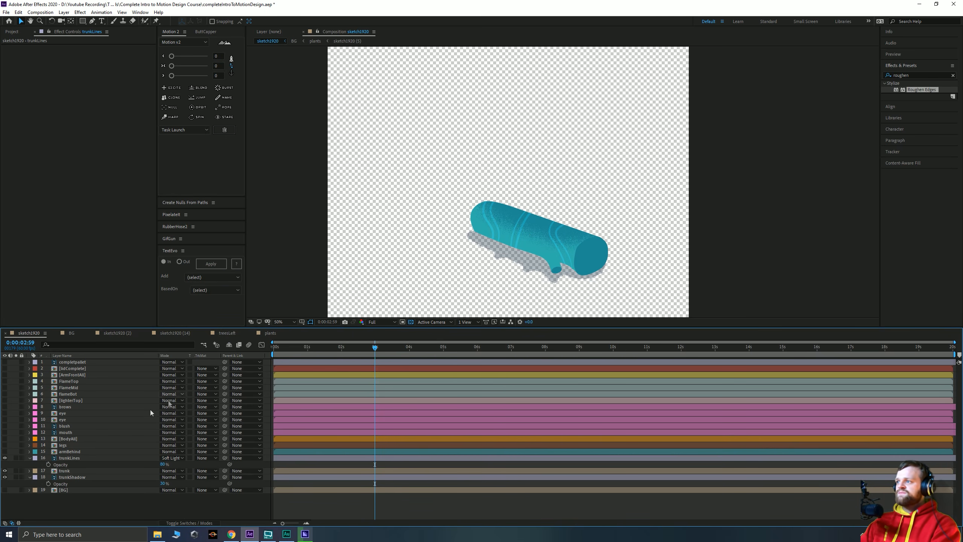
Return to the first frame, hide the trunkLines, trunk and trunkShadow layers, and show the character layers 2 through 15
{"action": "left_click", "coordinate": [82, 450]}
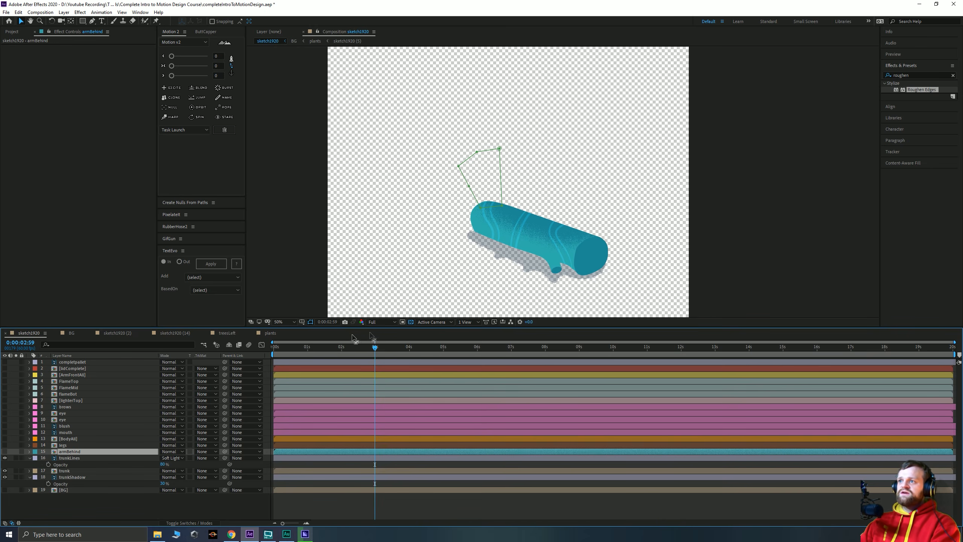
{"action": "left_click_drag", "start_coordinate": [357, 347], "coordinate": [272, 348]}
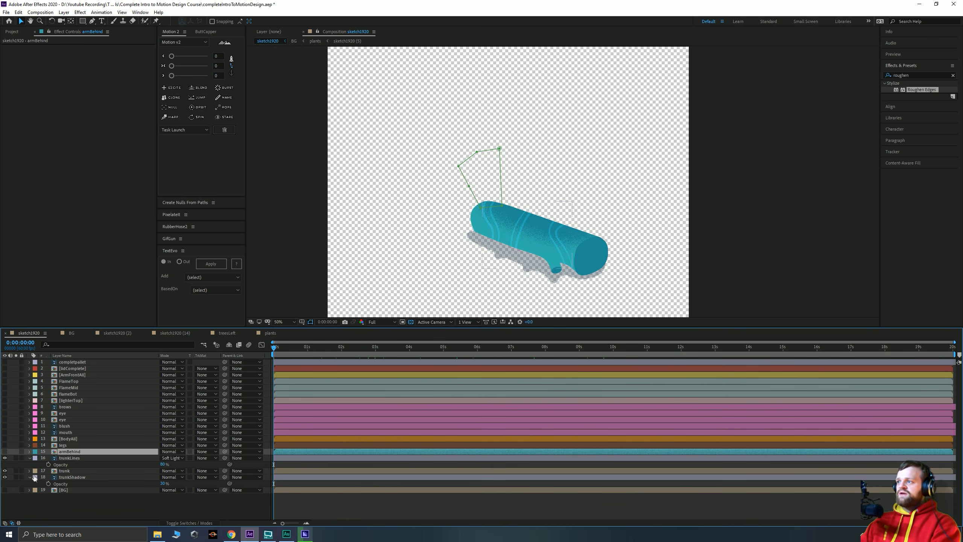
{"action": "left_click_drag", "start_coordinate": [5, 479], "coordinate": [4, 457]}
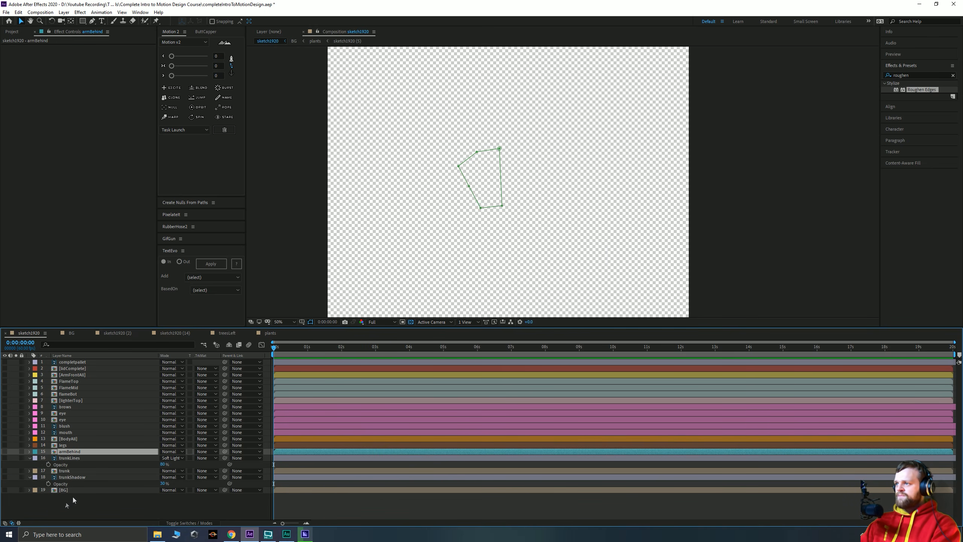
{"action": "left_click", "coordinate": [354, 500]}
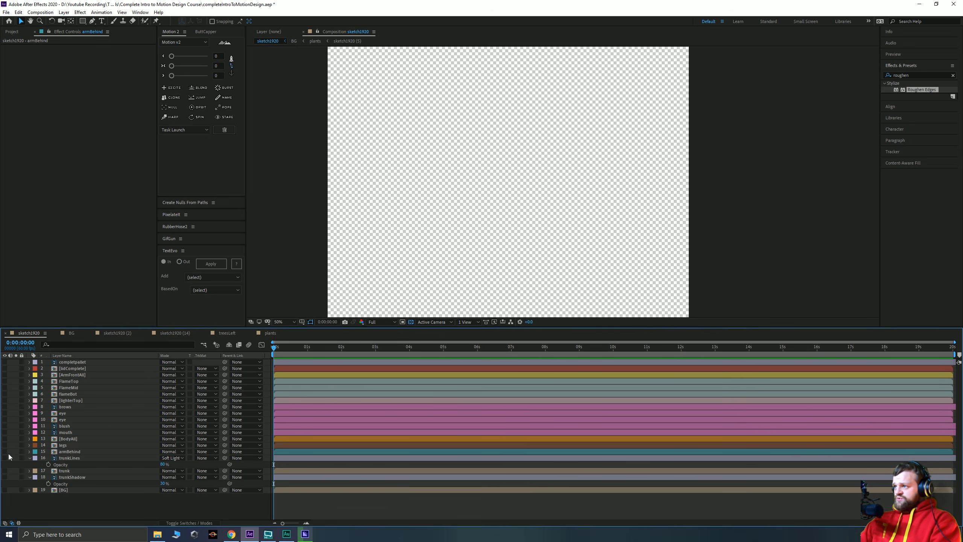
{"action": "left_click_drag", "start_coordinate": [5, 452], "coordinate": [7, 425]}
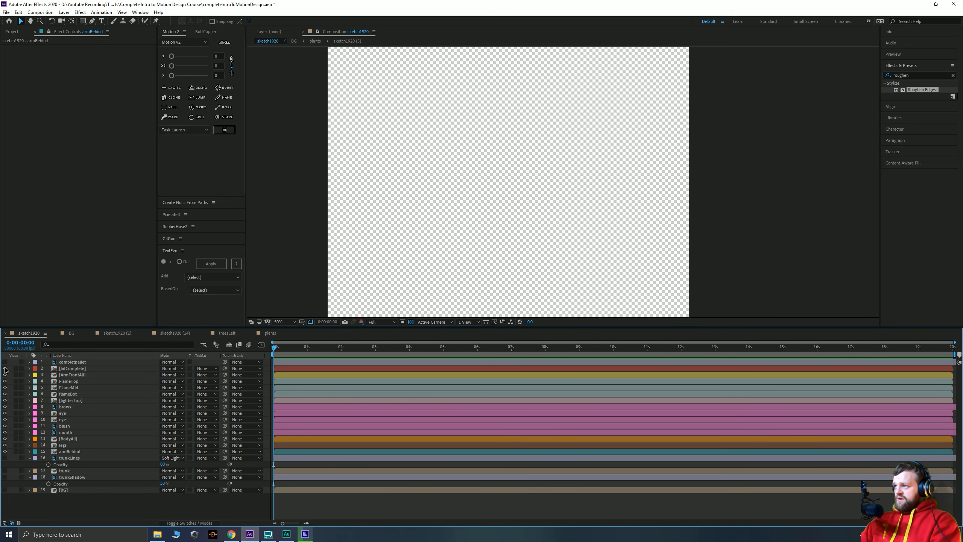
{"action": "left_click_drag", "start_coordinate": [5, 368], "coordinate": [5, 368]}
{"action": "key", "text": "space"}
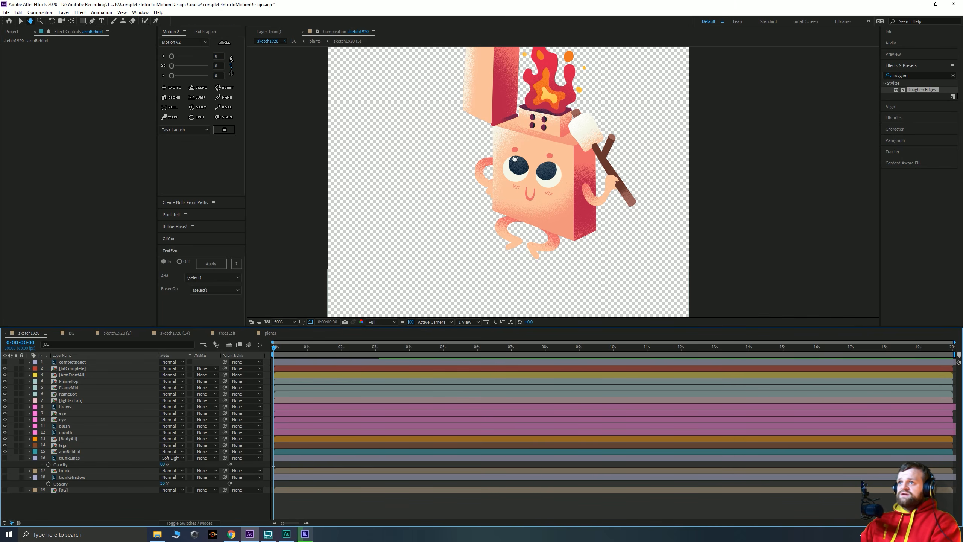
{"action": "left_click_drag", "start_coordinate": [515, 161], "coordinate": [499, 202]}
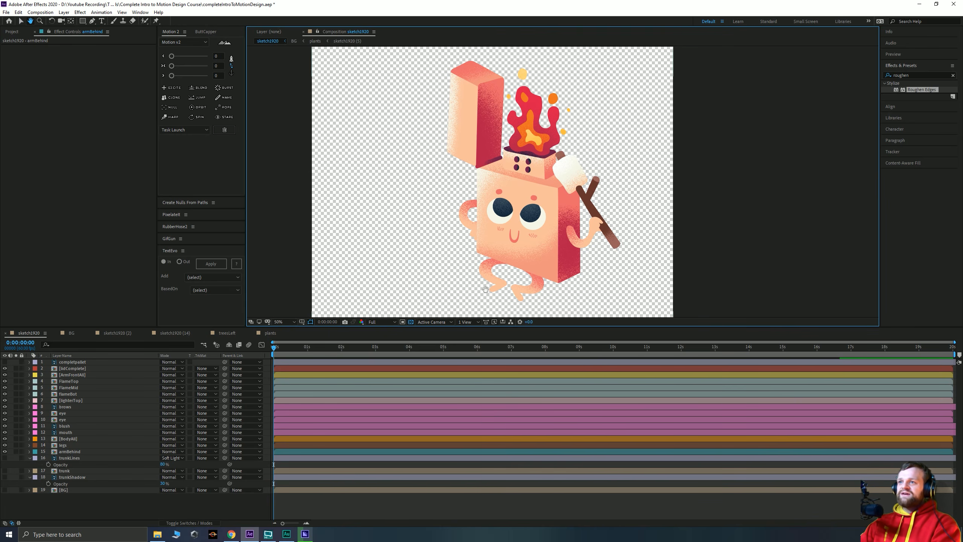
{"action": "key", "text": "space"}
{"action": "left_click_drag", "start_coordinate": [484, 289], "coordinate": [478, 219]}
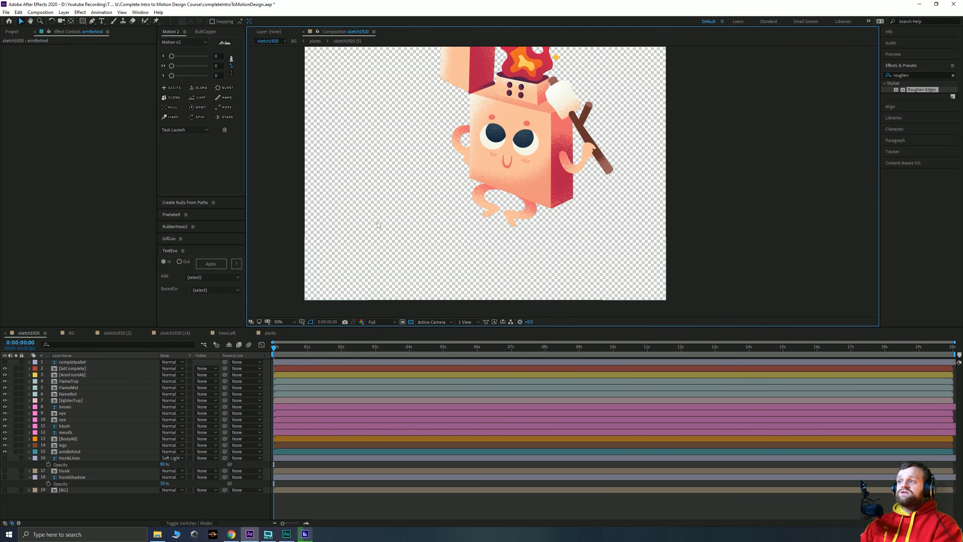
{"action": "key", "text": "space"}
{"action": "left_click_drag", "start_coordinate": [505, 155], "coordinate": [525, 217]}
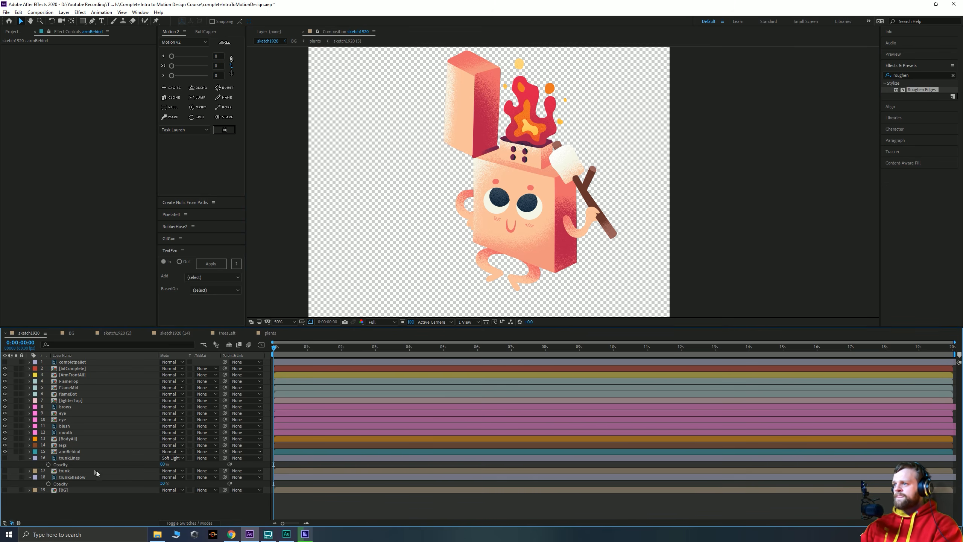
Collapse the expanded properties of the trunkLines through BG layers
{"action": "left_click", "coordinate": [60, 458]}
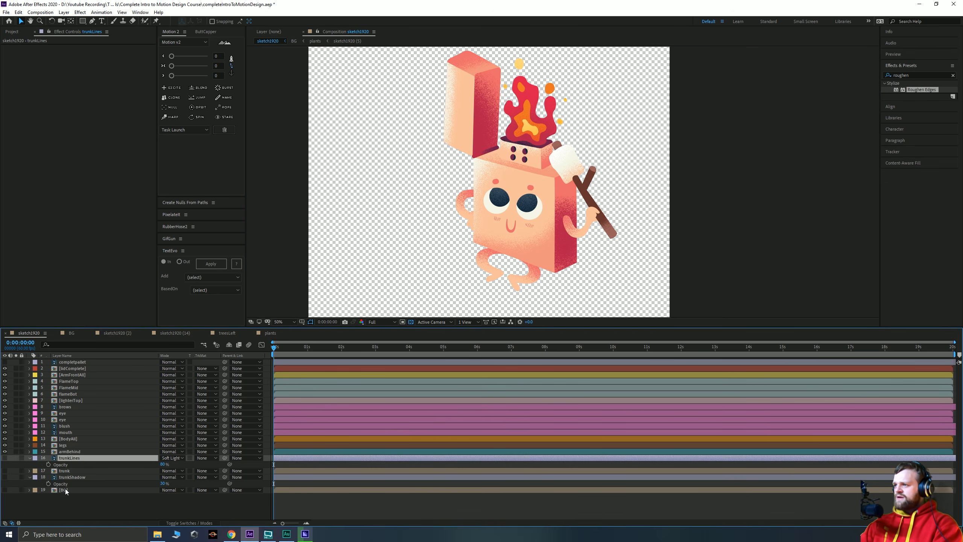
{"action": "left_click", "coordinate": [65, 490], "text": "shift"}
{"action": "key", "text": "u"}
{"action": "key", "text": "u"}
{"action": "left_click", "coordinate": [89, 515]}
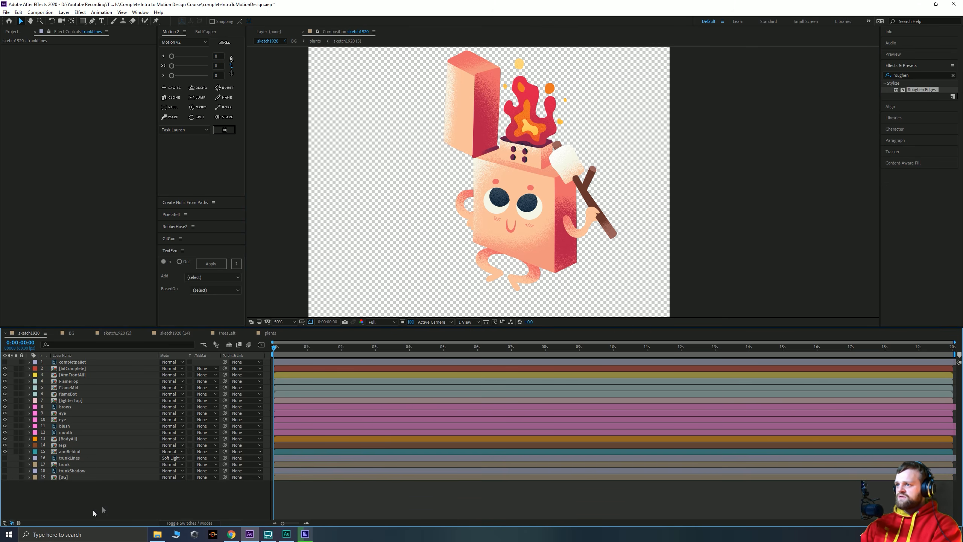
Move the armBehind layer's anchor point to where the arm joins the body, and parent the layer to BodyAll
{"action": "left_click", "coordinate": [71, 451]}
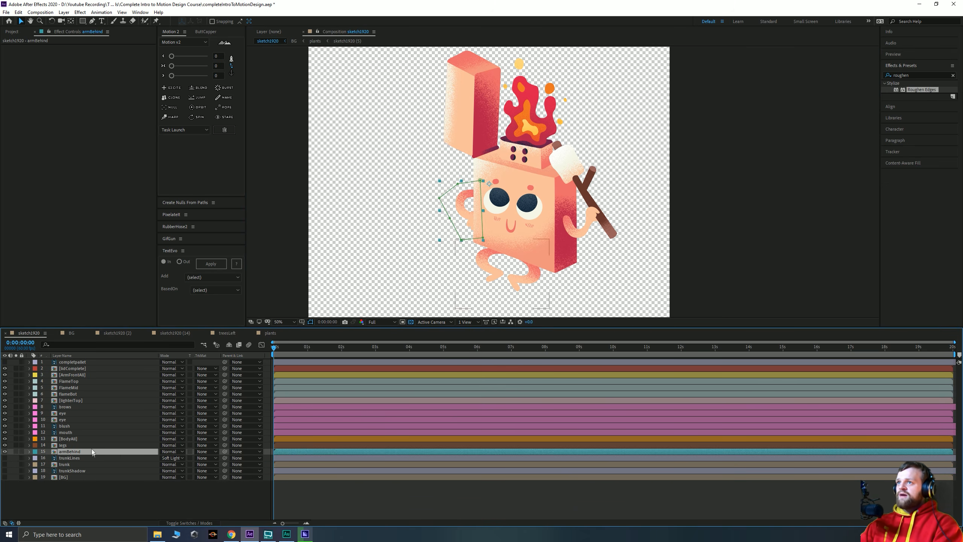
{"action": "key", "text": "y"}
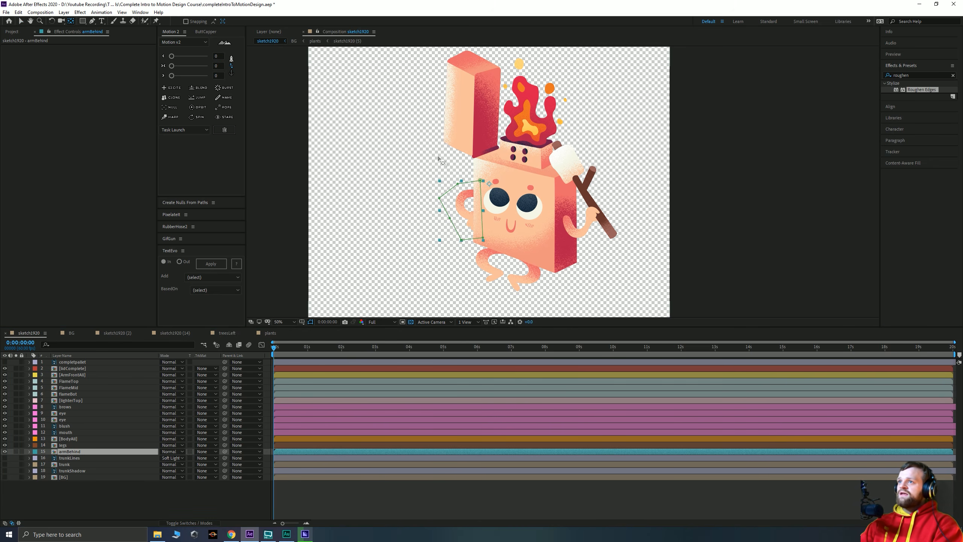
{"action": "key", "text": "period"}
{"action": "key", "text": "period"}
{"action": "left_click_drag", "start_coordinate": [303, 220], "coordinate": [543, 196]}
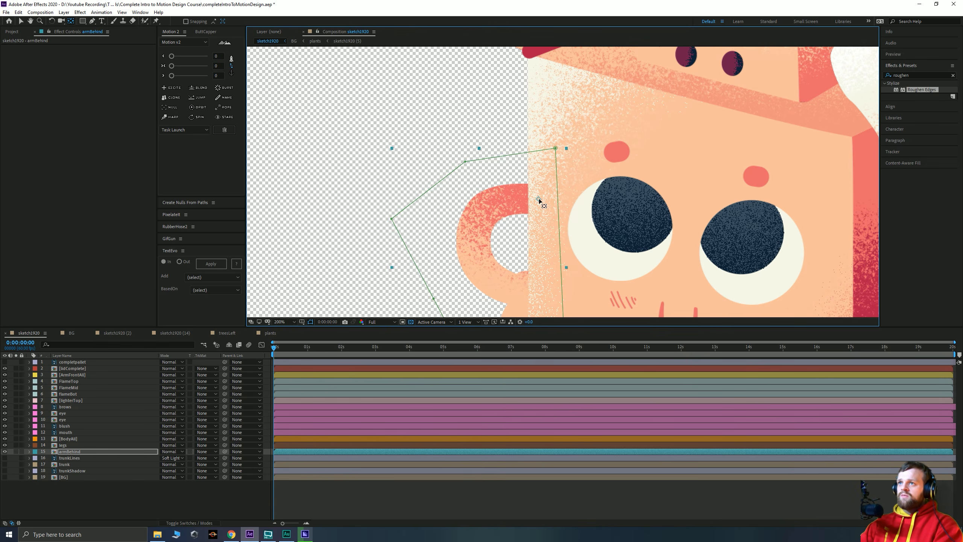
{"action": "left_click", "coordinate": [72, 452]}
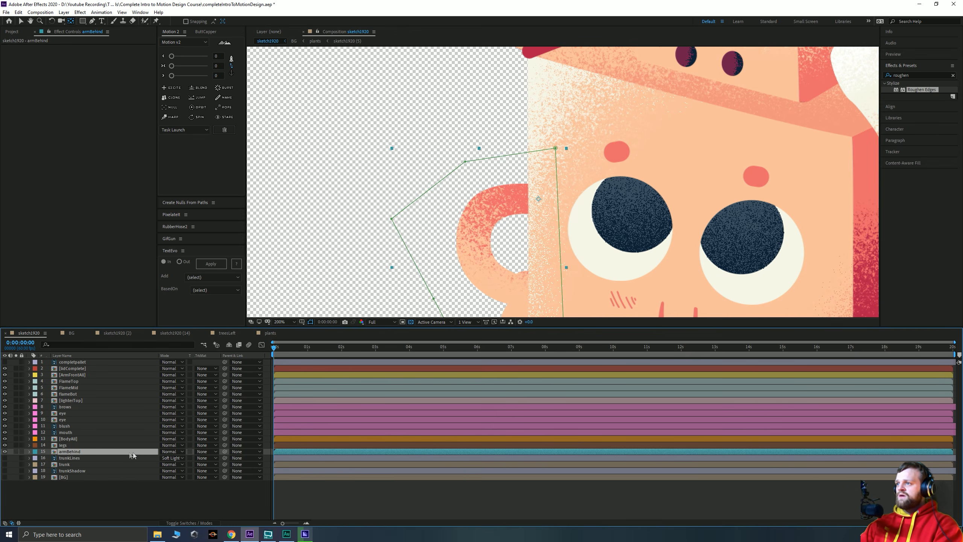
{"action": "left_click_drag", "start_coordinate": [225, 452], "coordinate": [64, 440]}
Move the legs layer's anchor point to where the left leg meets the body's lower edge
{"action": "left_click", "coordinate": [63, 446]}
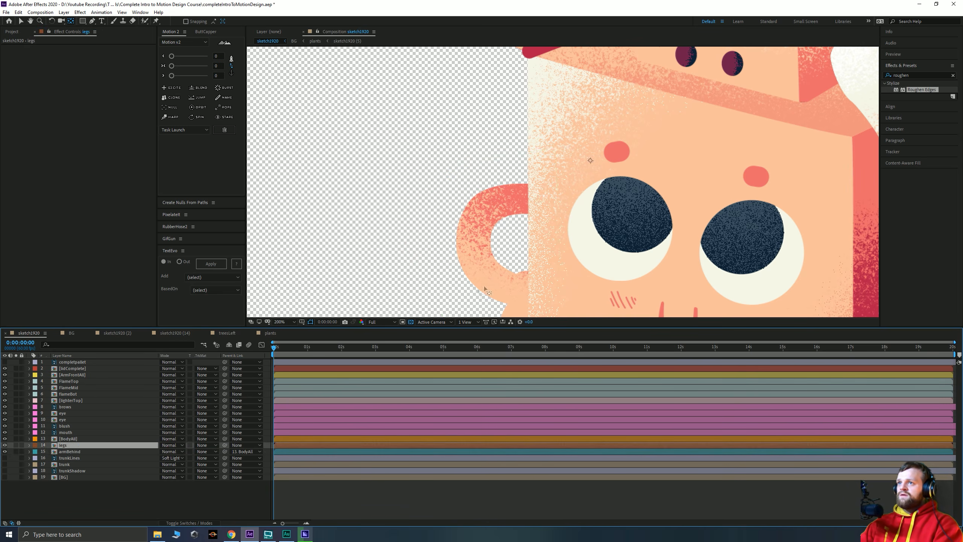
{"action": "scroll", "coordinate": [482, 294], "scroll_direction": "down", "scroll_amount": 1}
{"action": "left_click_drag", "start_coordinate": [551, 304], "coordinate": [432, 179]}
{"action": "key", "text": "y"}
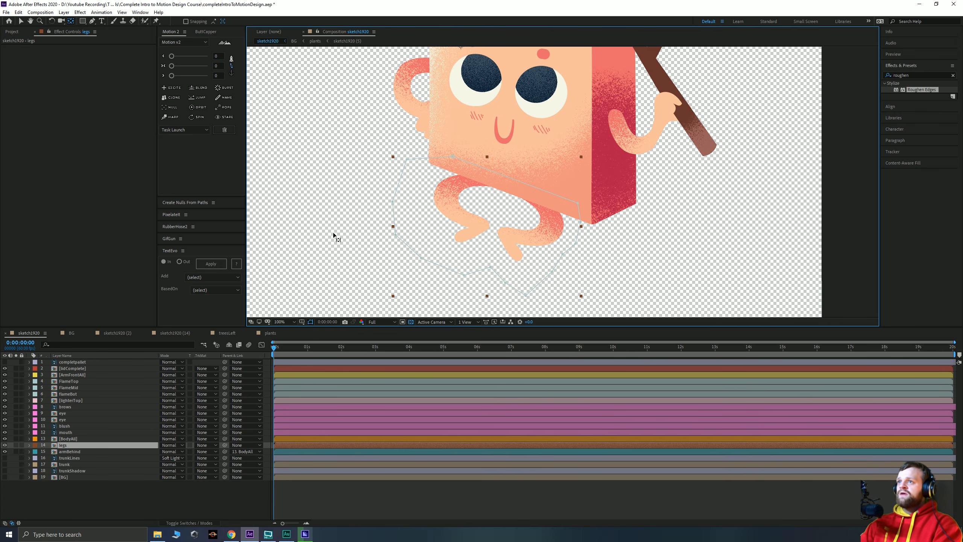
{"action": "scroll", "coordinate": [382, 182], "scroll_direction": "down", "scroll_amount": 1}
{"action": "scroll", "coordinate": [526, 180], "scroll_direction": "up", "scroll_amount": 1}
{"action": "scroll", "coordinate": [527, 179], "scroll_direction": "down", "scroll_amount": 1}
{"action": "scroll", "coordinate": [498, 164], "scroll_direction": "up", "scroll_amount": 1}
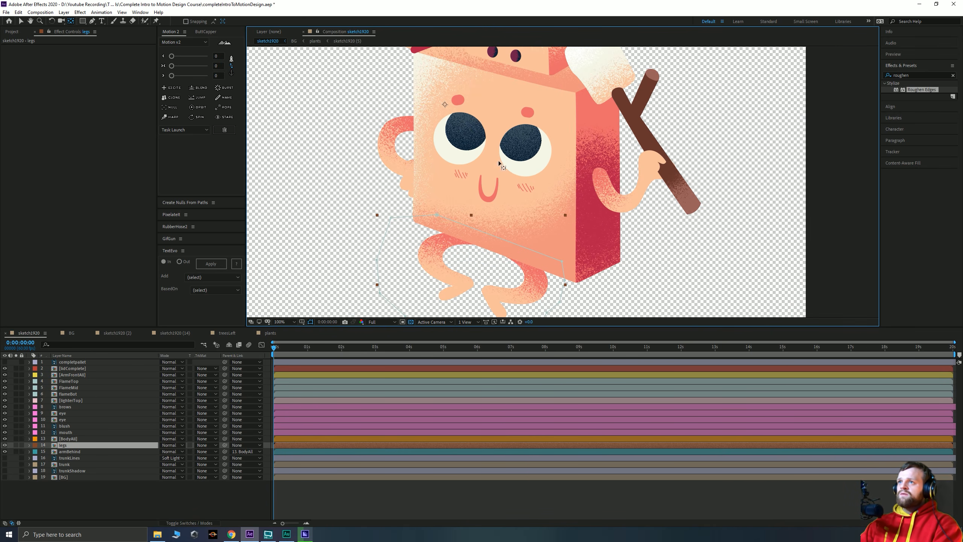
{"action": "left_click_drag", "start_coordinate": [444, 105], "coordinate": [501, 167]}
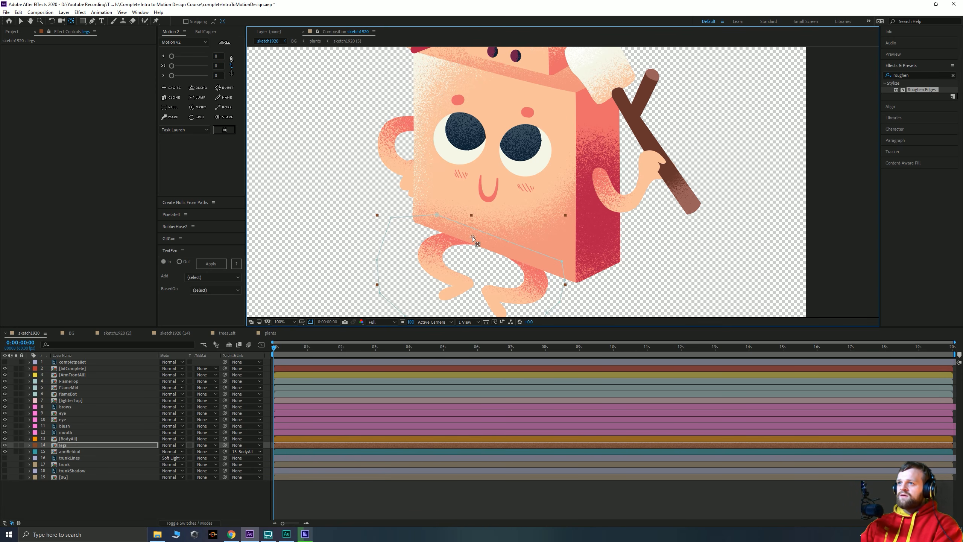
Reshape Mask 1 of the legs layer so that it encloses only the left leg and cuts out the right one
{"action": "left_click", "coordinate": [60, 446]}
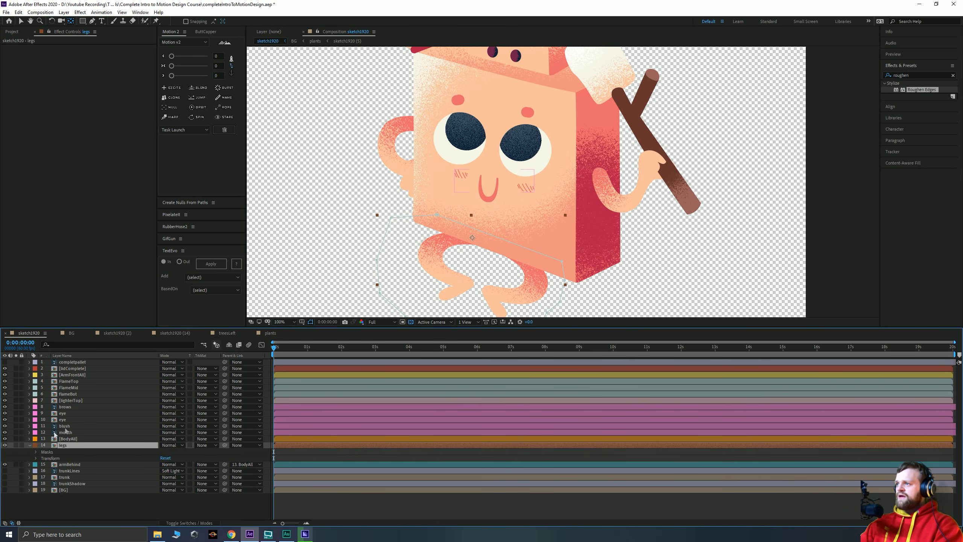
{"action": "left_click", "coordinate": [36, 453]}
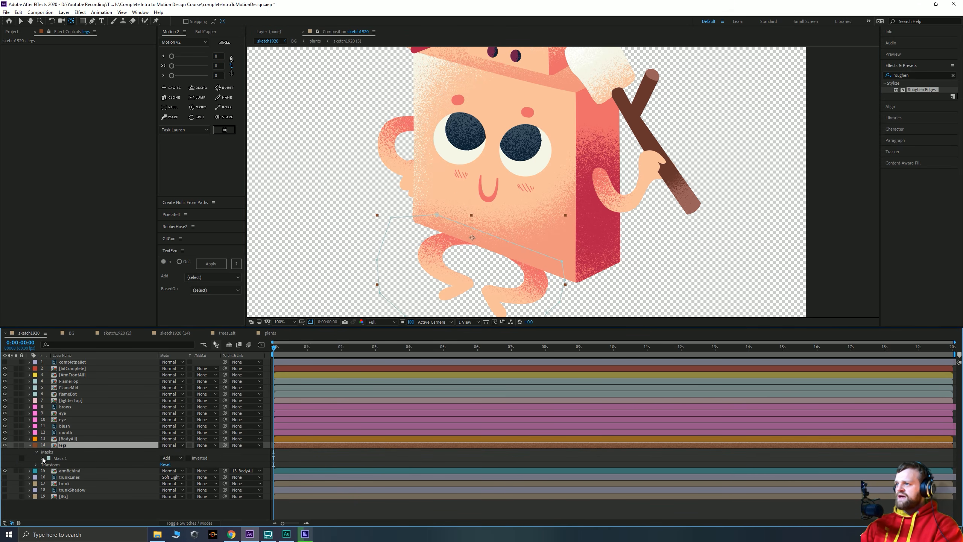
{"action": "left_click", "coordinate": [64, 458]}
{"action": "scroll", "coordinate": [366, 223], "scroll_direction": "down", "scroll_amount": 3}
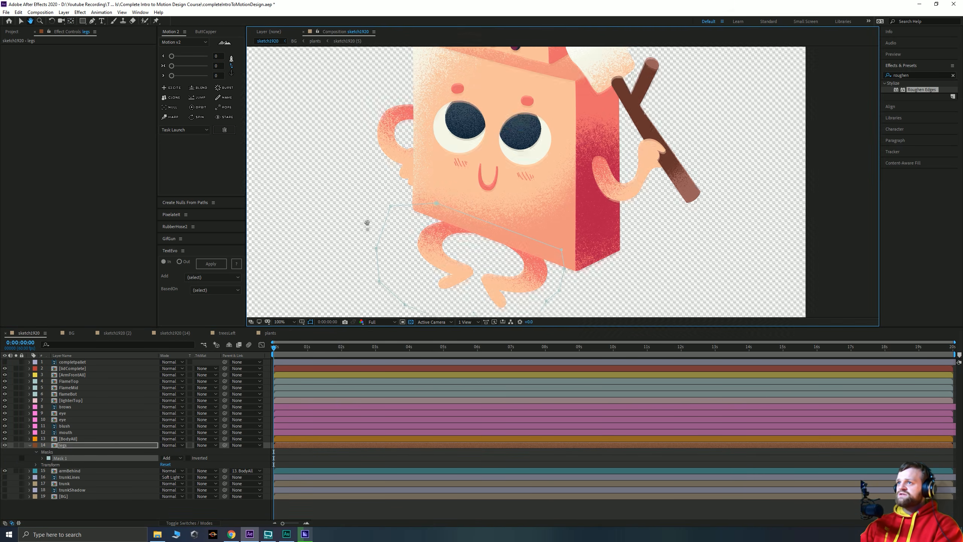
{"action": "key", "text": "g"}
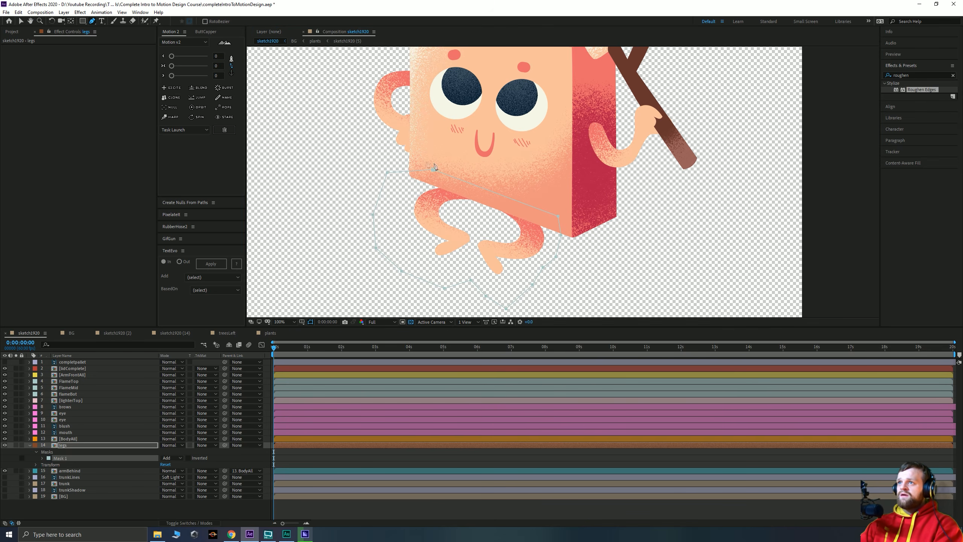
{"action": "left_click", "coordinate": [484, 188]}
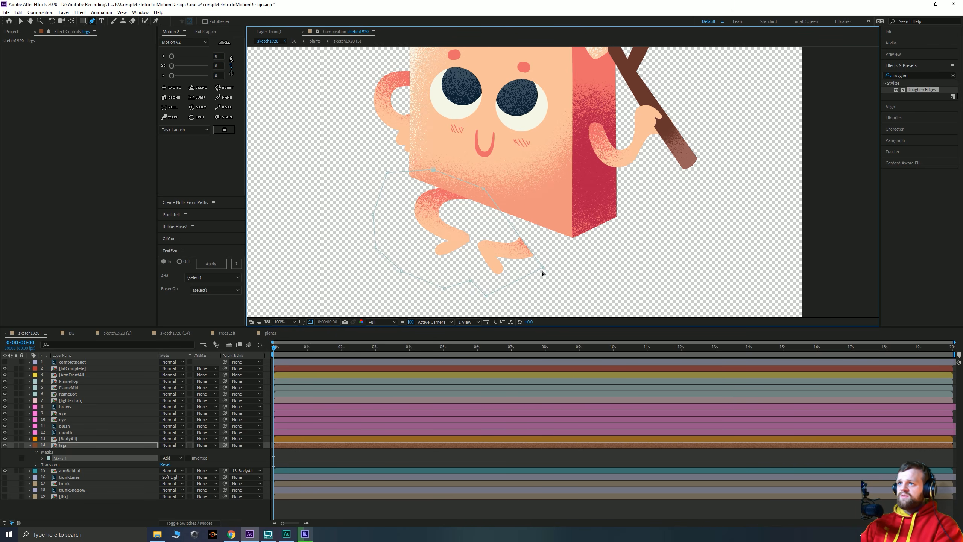
{"action": "left_click_drag", "start_coordinate": [543, 270], "coordinate": [487, 288]}
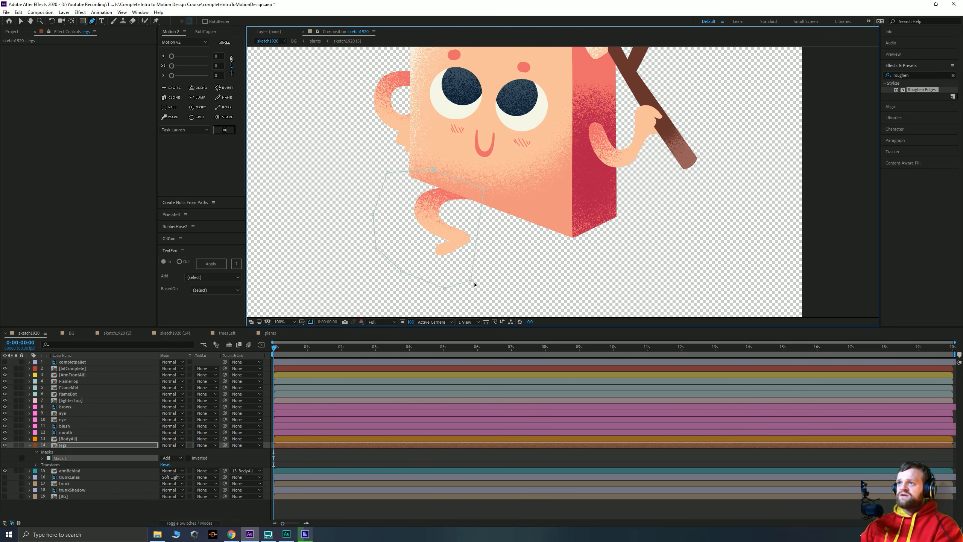
{"action": "left_click", "coordinate": [22, 21]}
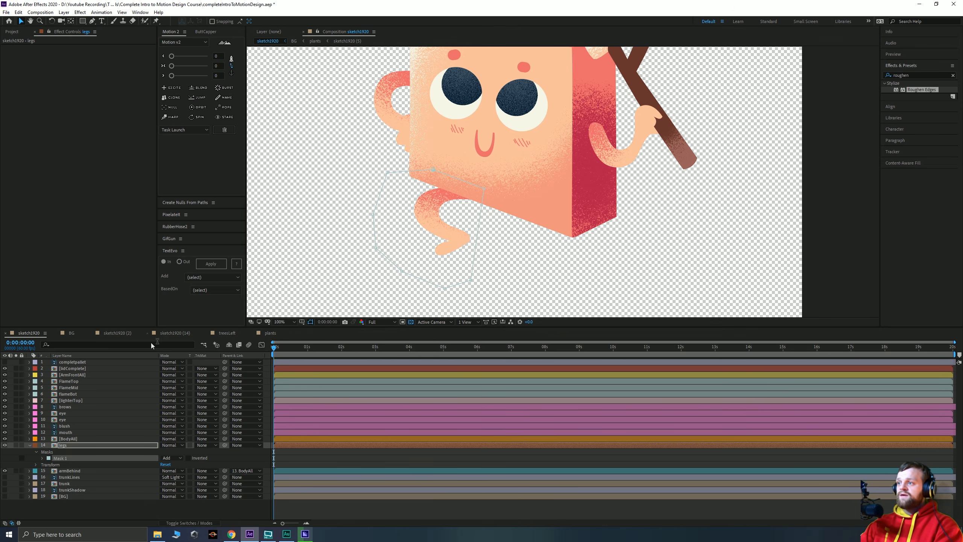
{"action": "left_click", "coordinate": [117, 510]}
Parent the face layers from brows to mouth and the lighterTop layer to BodyAll
{"action": "left_click", "coordinate": [69, 443]}
{"action": "left_click", "coordinate": [68, 433]}
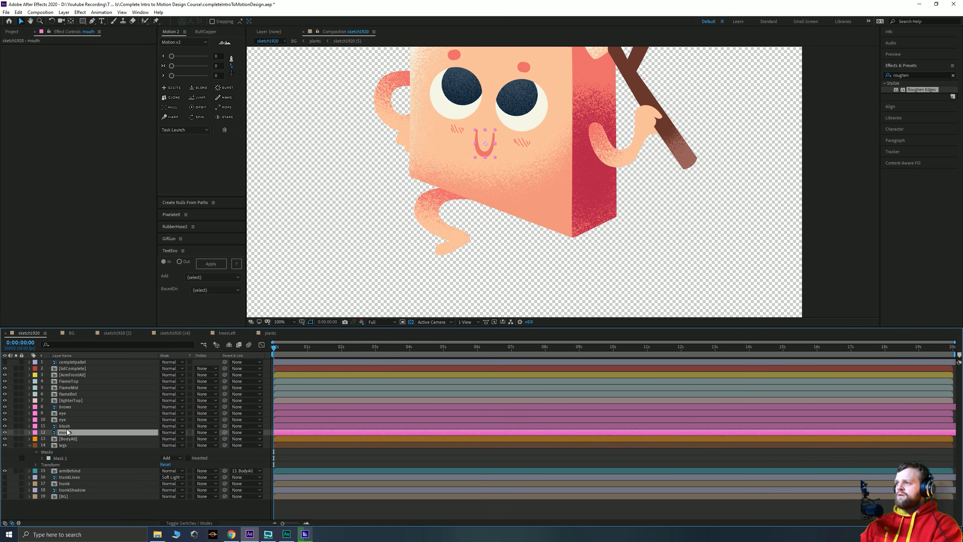
{"action": "left_click", "coordinate": [67, 408], "text": "shift"}
{"action": "left_click_drag", "start_coordinate": [225, 406], "coordinate": [83, 440]}
{"action": "left_click", "coordinate": [71, 401]}
{"action": "left_click_drag", "start_coordinate": [225, 400], "coordinate": [69, 439]}
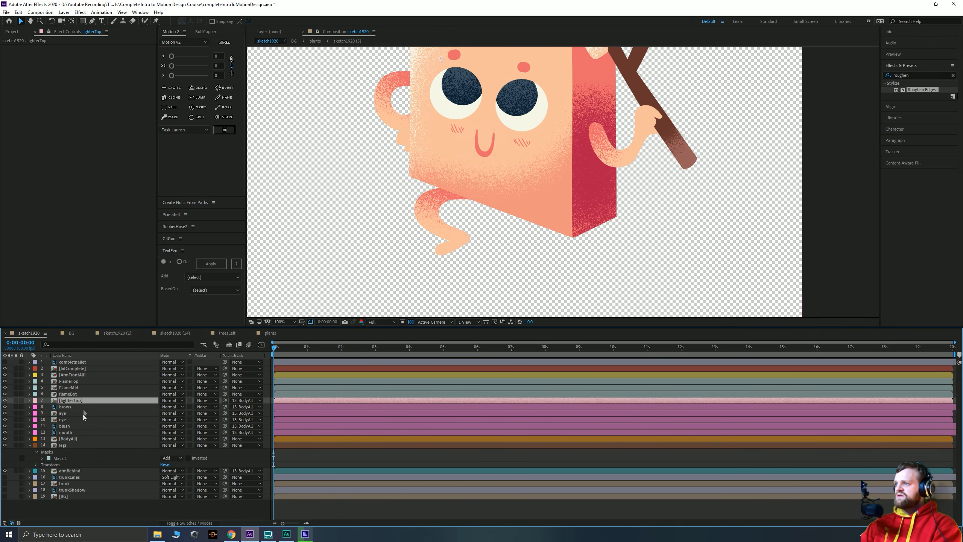
Parent the flameTop, flameMid and flameBot layers to lighterTop
{"action": "left_click", "coordinate": [72, 395]}
{"action": "left_click", "coordinate": [72, 383], "text": "shift"}
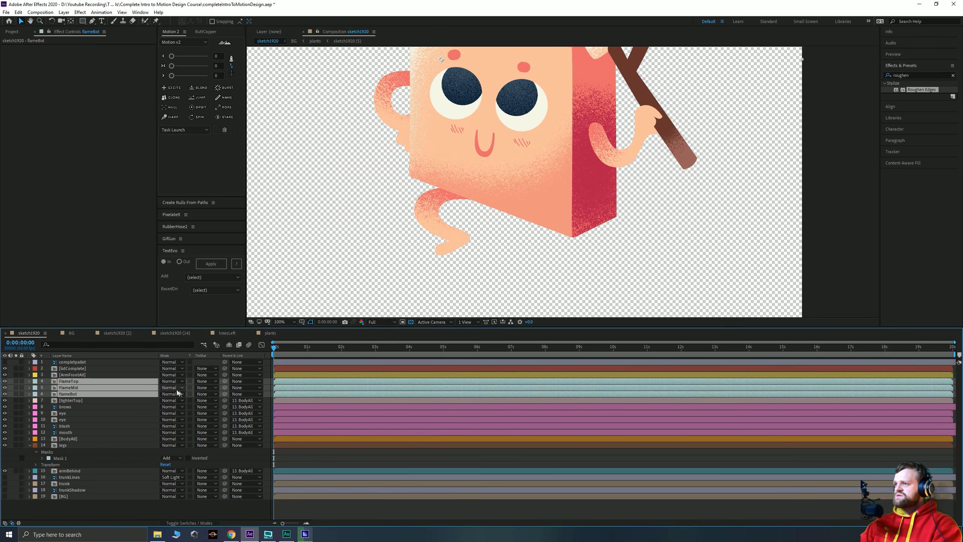
{"action": "left_click_drag", "start_coordinate": [225, 387], "coordinate": [72, 401]}
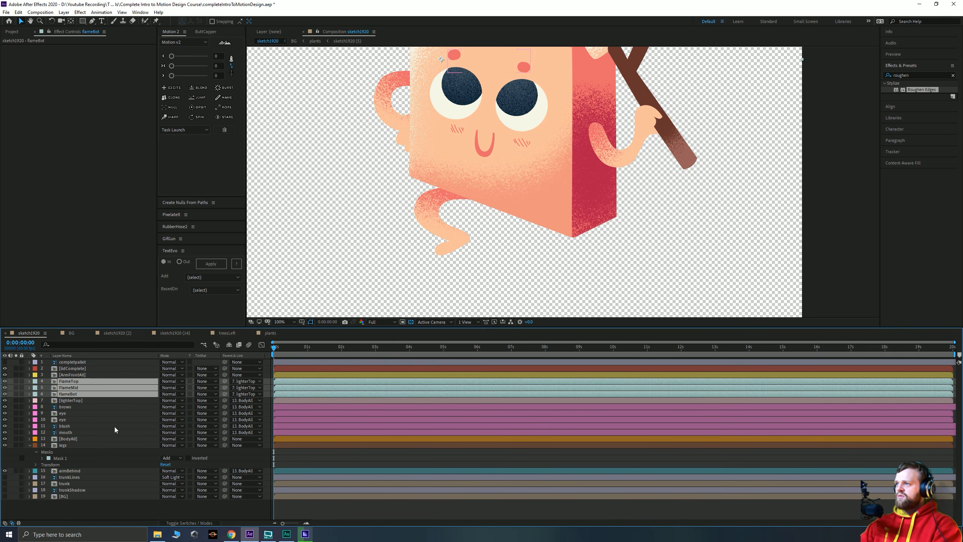
Move the ArmFrontAll layer's anchor point to the shoulder of the arm holding the marshmallow stick
{"action": "left_click", "coordinate": [79, 375]}
{"action": "left_click_drag", "start_coordinate": [565, 119], "coordinate": [457, 218]}
{"action": "key", "text": "v"}
{"action": "left_click", "coordinate": [70, 20]}
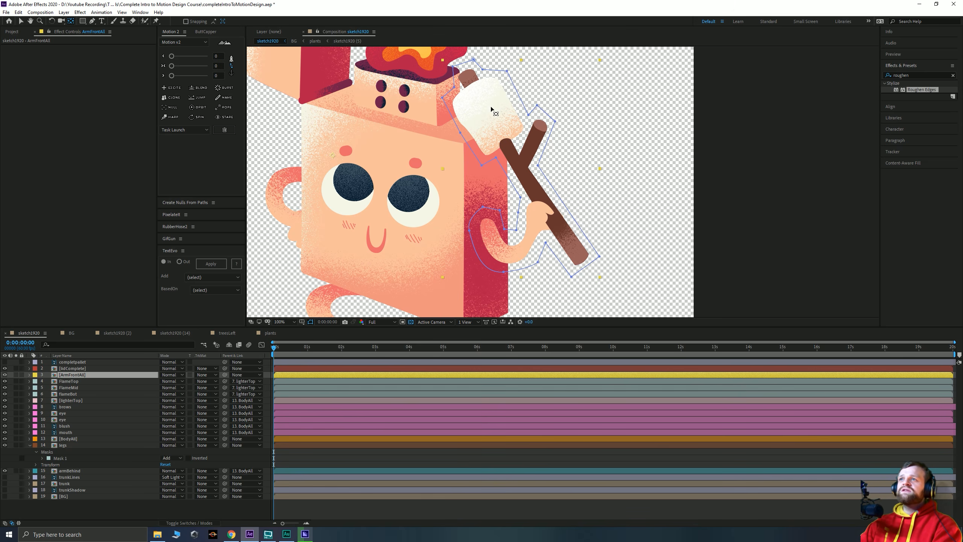
{"action": "key", "text": "comma"}
{"action": "key", "text": "comma"}
{"action": "left_click", "coordinate": [449, 173]}
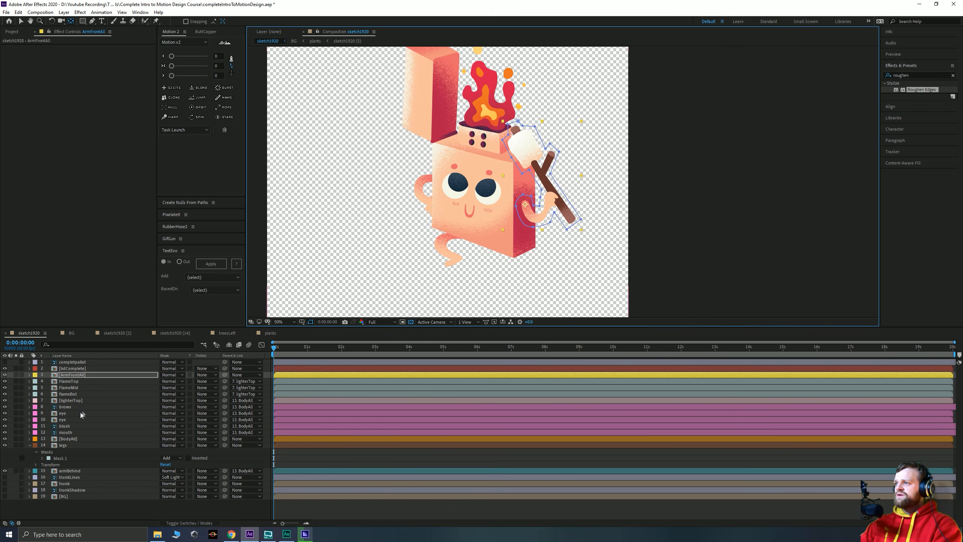
Parent the ArmFrontAll, lidComplete and legs layers to BodyAll
{"action": "left_click", "coordinate": [91, 369]}
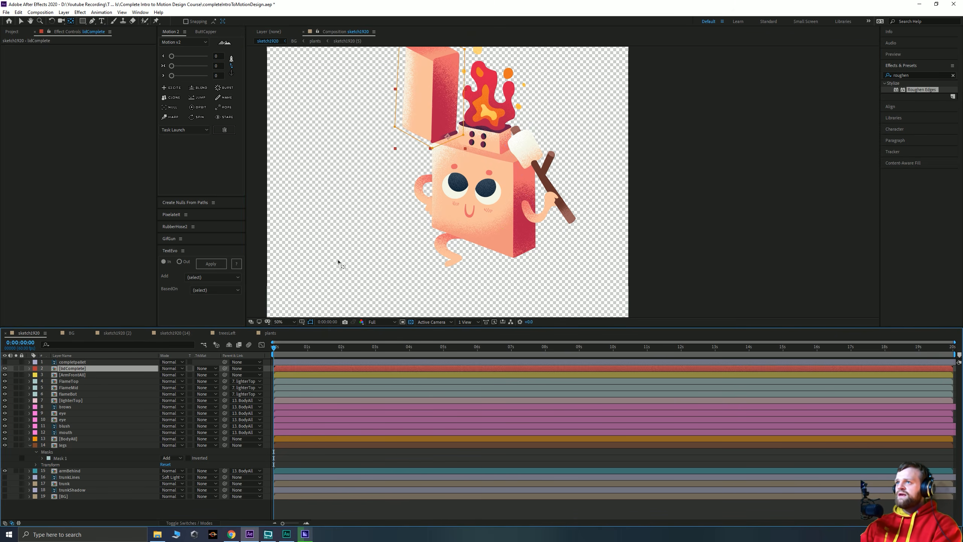
{"action": "scroll", "coordinate": [330, 262], "scroll_direction": "up", "scroll_amount": 5}
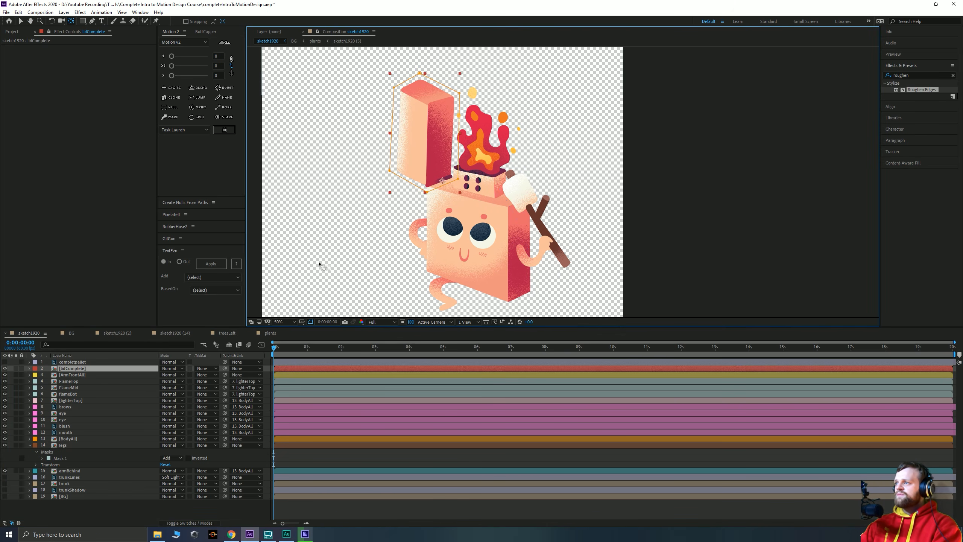
{"action": "left_click", "coordinate": [86, 375]}
{"action": "left_click_drag", "start_coordinate": [225, 375], "coordinate": [70, 439]}
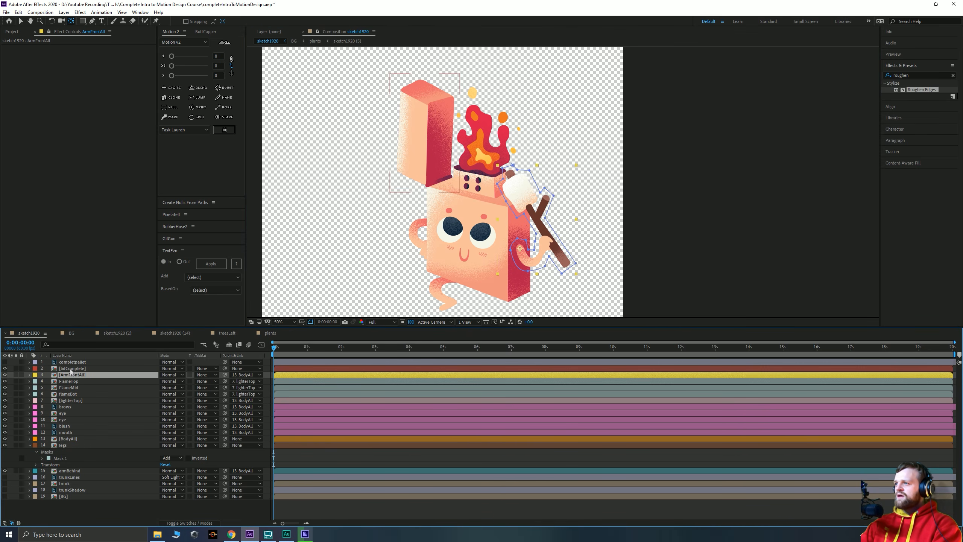
{"action": "left_click", "coordinate": [72, 369]}
{"action": "left_click_drag", "start_coordinate": [225, 368], "coordinate": [76, 439]}
{"action": "left_click", "coordinate": [68, 439]}
{"action": "key", "text": "comma"}
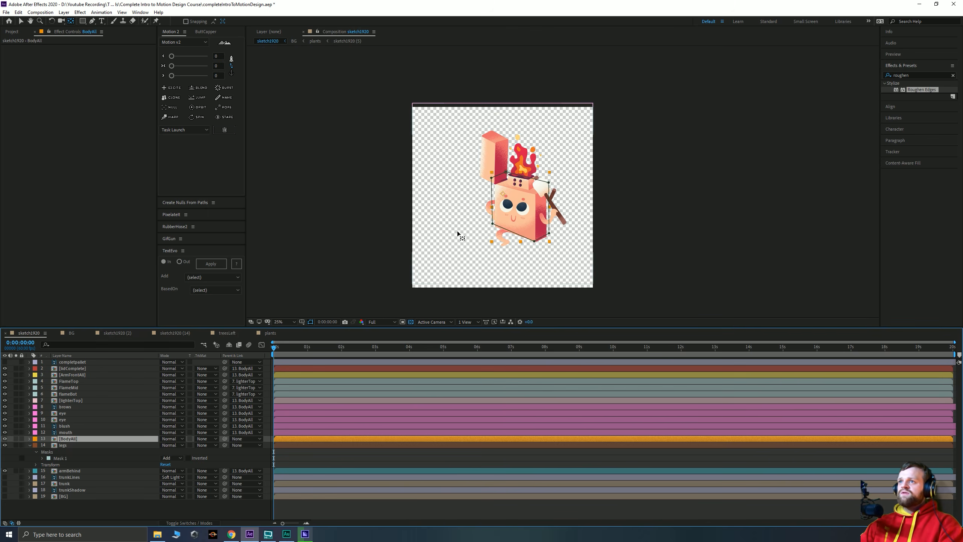
{"action": "left_click", "coordinate": [88, 444]}
{"action": "left_click_drag", "start_coordinate": [224, 444], "coordinate": [68, 439]}
Hide the character layers above BodyAll, layers 2 through 12, leaving the body and legs shown
{"action": "key", "text": "period"}
{"action": "key", "text": "period"}
{"action": "left_click_drag", "start_coordinate": [430, 275], "coordinate": [564, 112]}
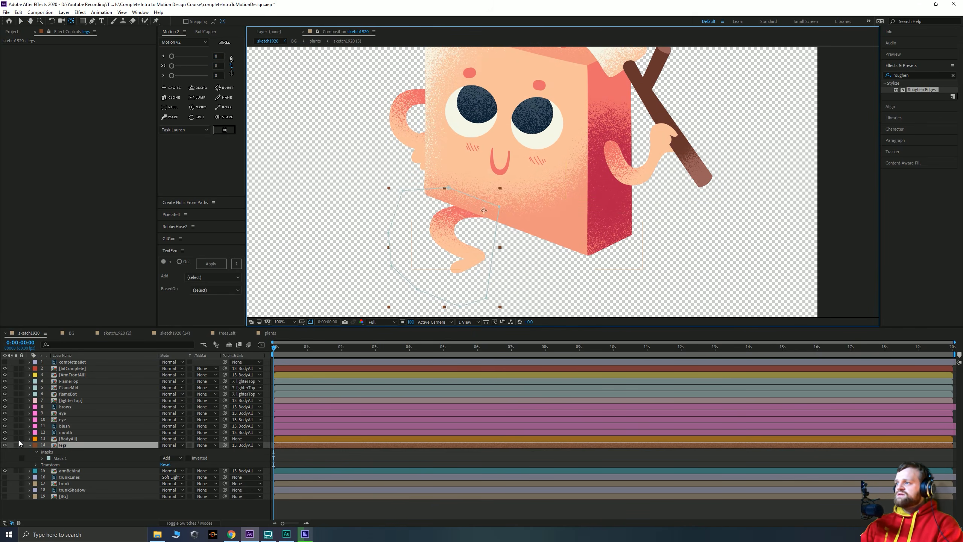
{"action": "left_click_drag", "start_coordinate": [5, 440], "coordinate": [10, 376]}
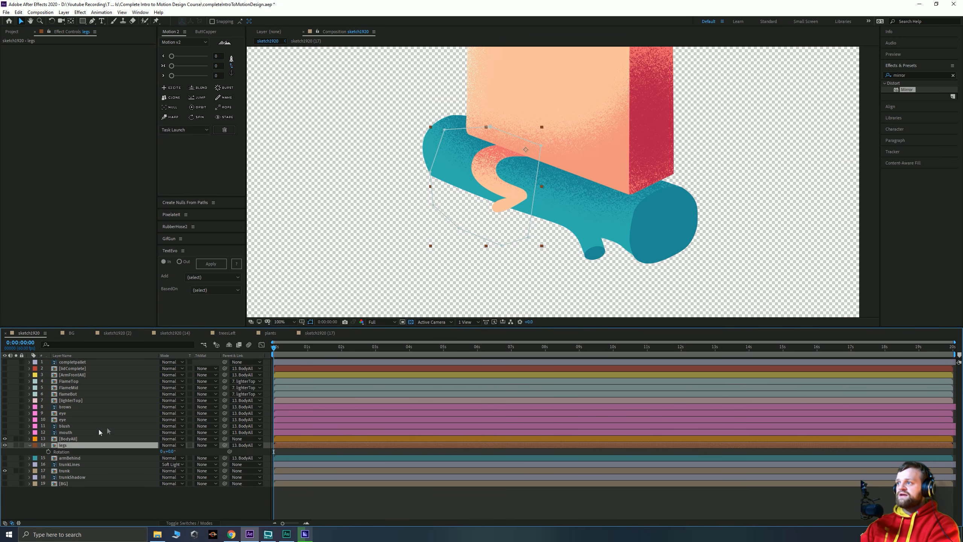
Duplicate the legs layer and set the copy's Mask 1 mode to Subtract to isolate the right leg
{"action": "key", "text": "ctrl+d"}
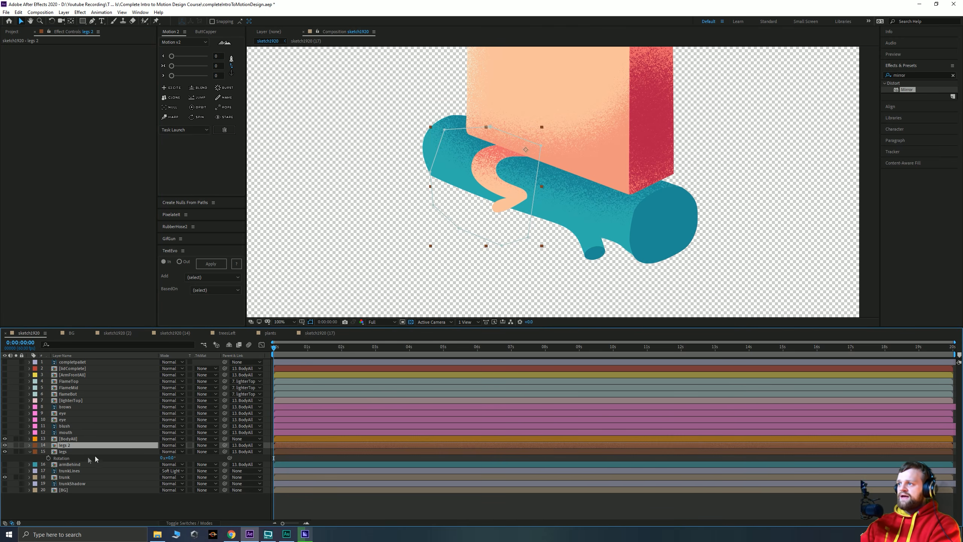
{"action": "left_click", "coordinate": [30, 445]}
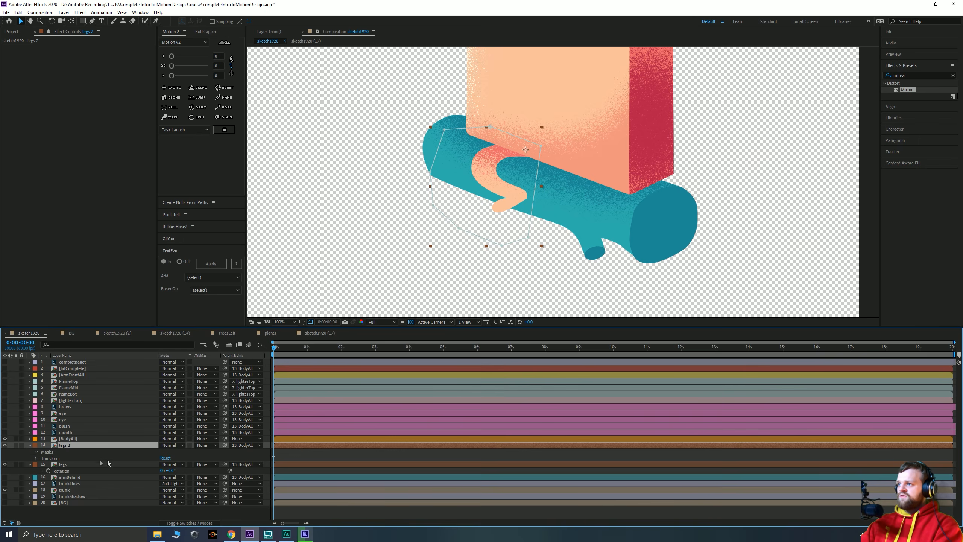
{"action": "left_click", "coordinate": [172, 458]}
{"action": "left_click", "coordinate": [176, 480]}
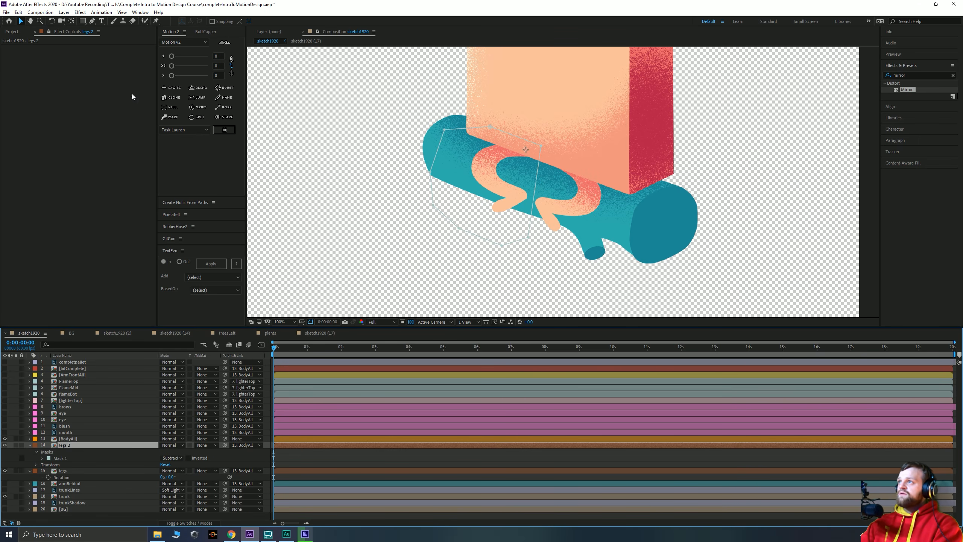
Move the legs 2 layer's anchor point to where the right leg meets the body, and hide the trunk layer
{"action": "left_click", "coordinate": [70, 21]}
{"action": "left_click_drag", "start_coordinate": [525, 149], "coordinate": [585, 161]}
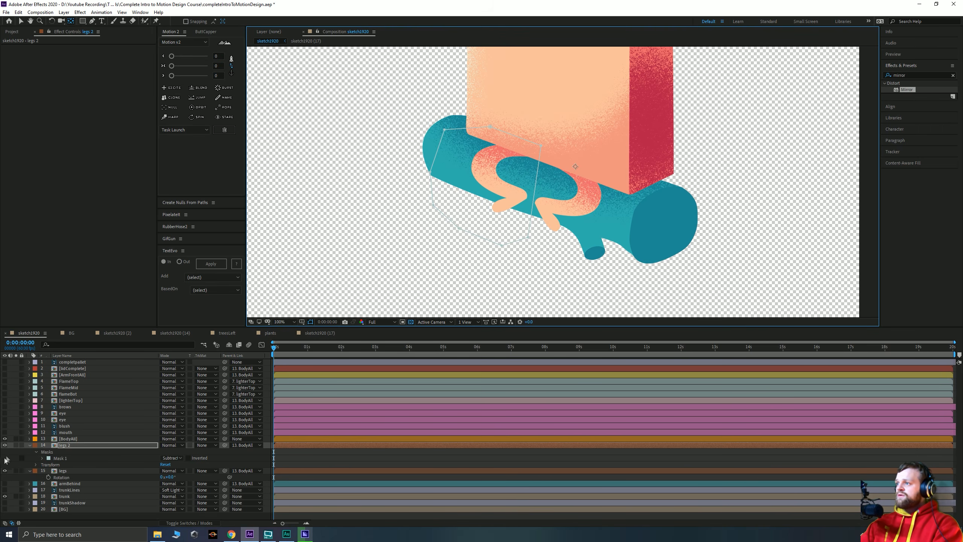
{"action": "left_click", "coordinate": [5, 496]}
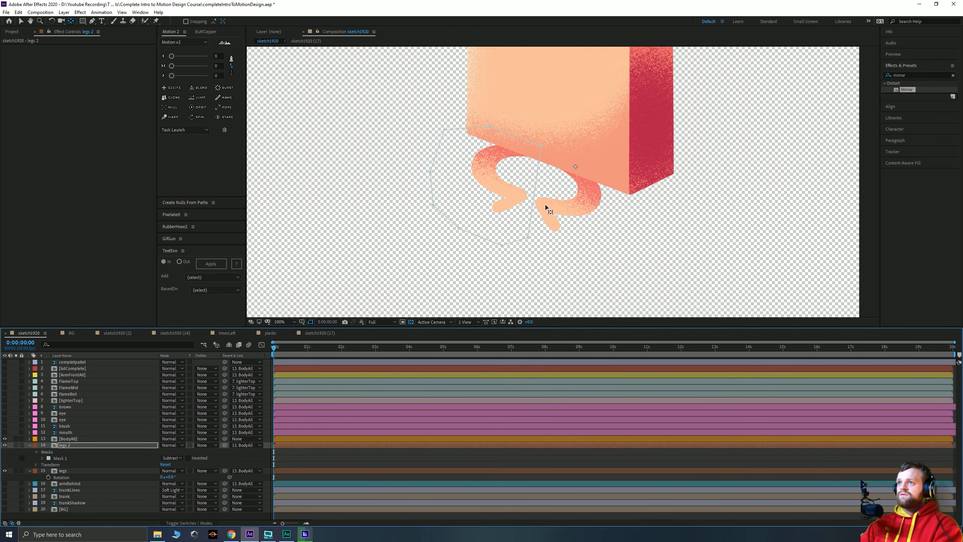
{"action": "left_click", "coordinate": [75, 470]}
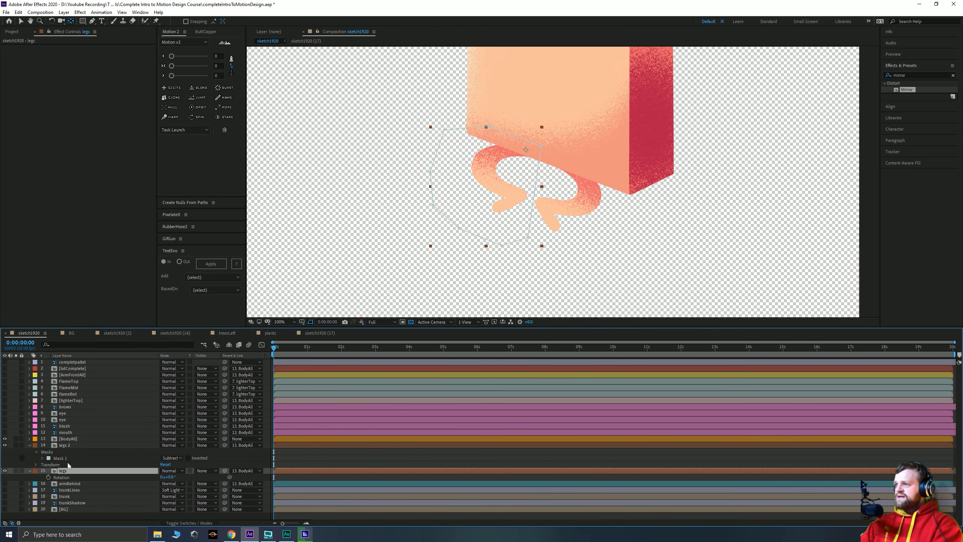
Keyframe the legs layer's Rotation at the start of the timeline and set it to 14° at 2 seconds
{"action": "left_click", "coordinate": [65, 446], "text": "shift"}
{"action": "key", "text": "u"}
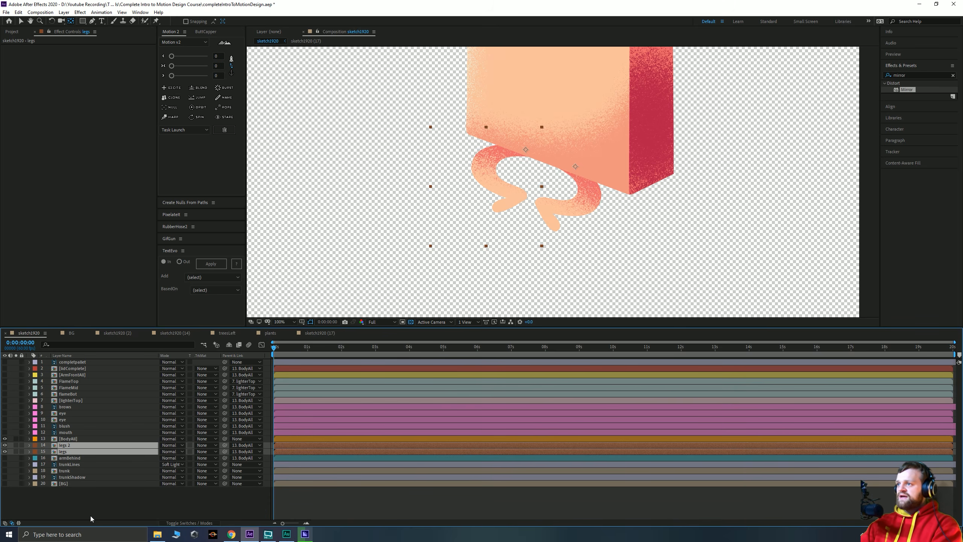
{"action": "left_click", "coordinate": [67, 452]}
{"action": "key", "text": "r"}
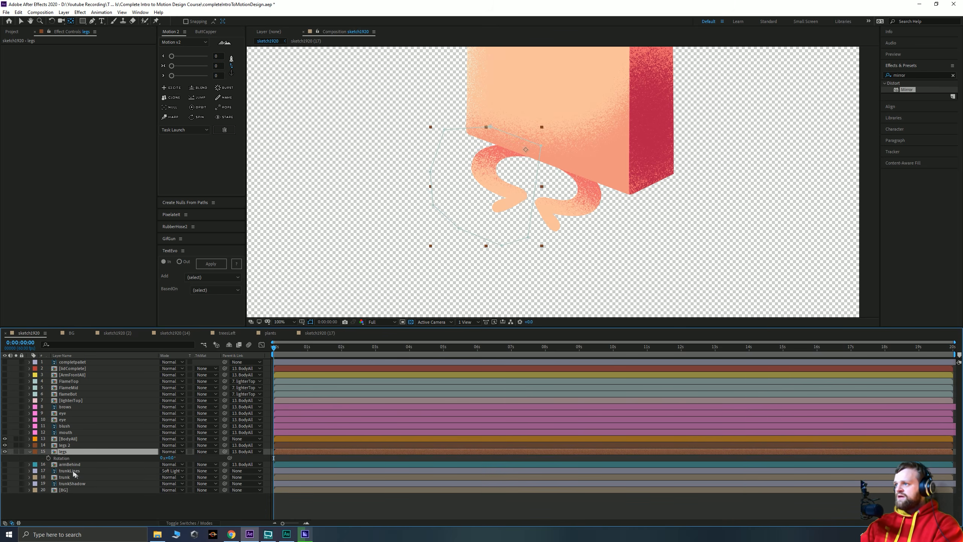
{"action": "left_click", "coordinate": [48, 457]}
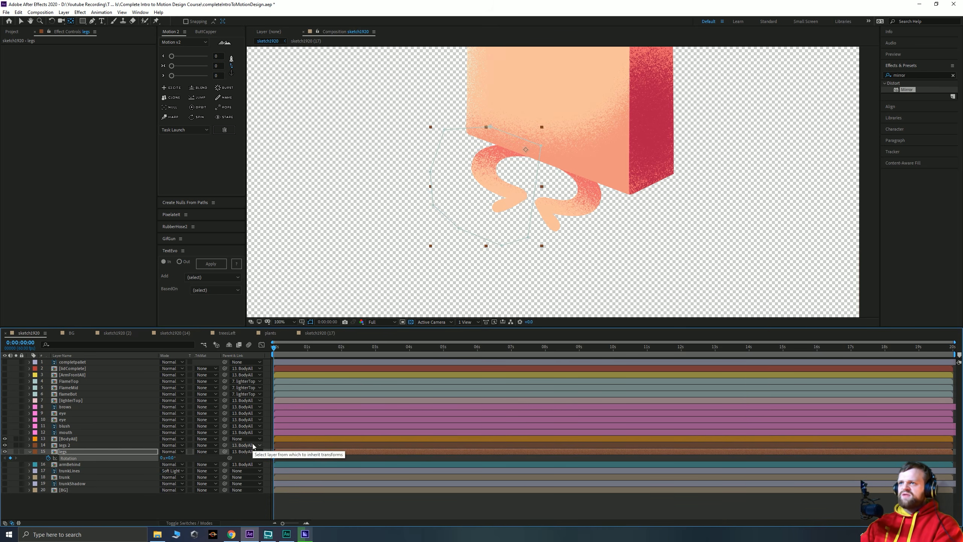
{"action": "scroll", "coordinate": [475, 228], "scroll_direction": "up", "scroll_amount": 1}
{"action": "left_click_drag", "start_coordinate": [437, 215], "coordinate": [495, 255]}
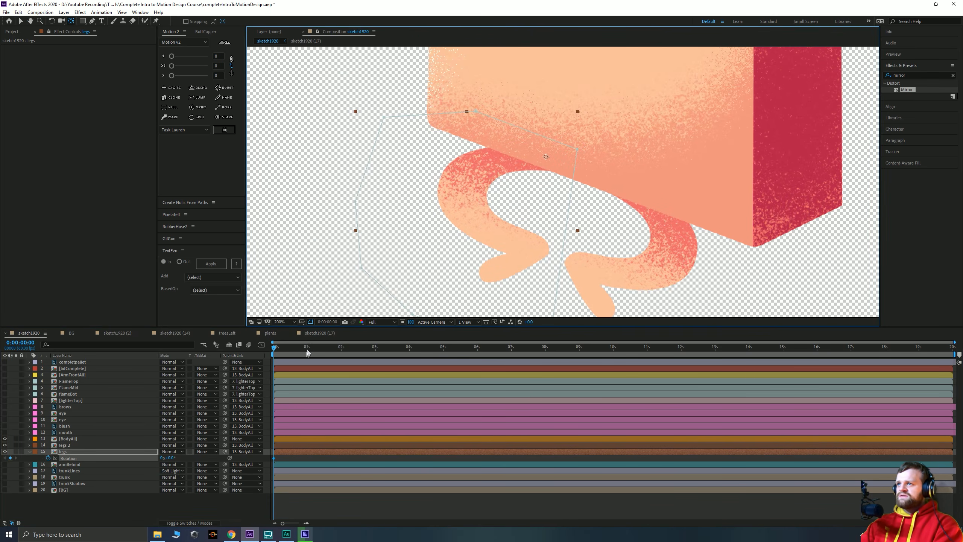
{"action": "left_click", "coordinate": [341, 351]}
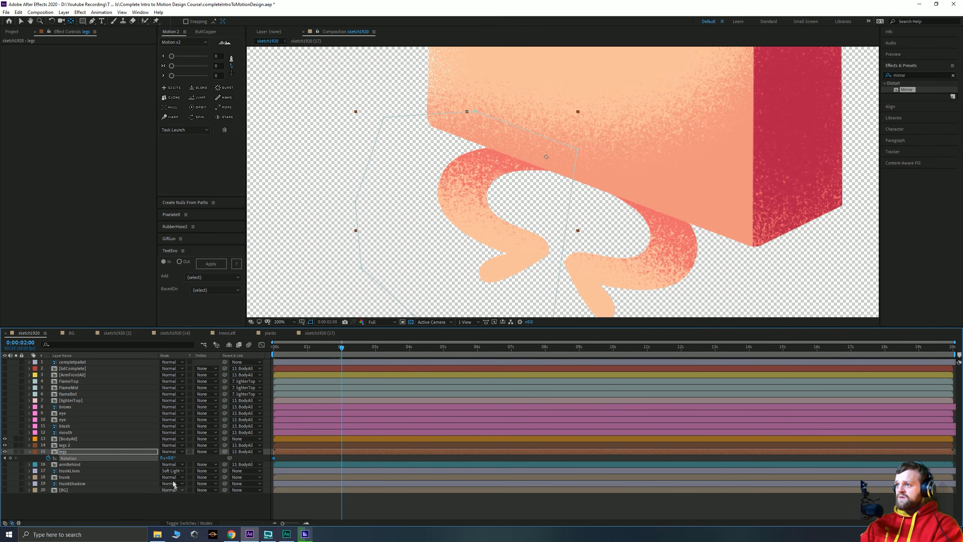
{"action": "left_click_drag", "start_coordinate": [172, 458], "coordinate": [174, 458]}
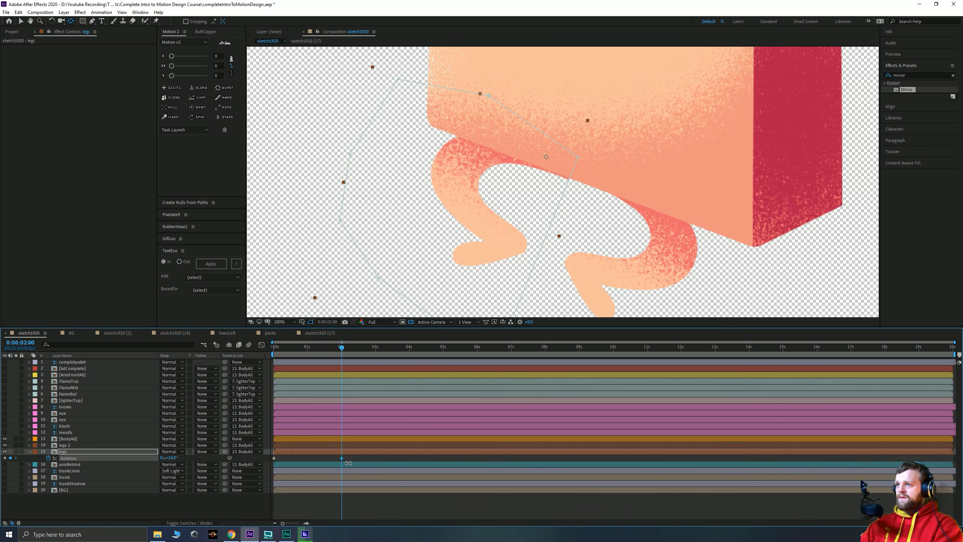
Preview the leg's swing and apply Easy Ease to both of the legs layer's rotation keyframes
{"action": "left_click_drag", "start_coordinate": [350, 463], "coordinate": [266, 452]}
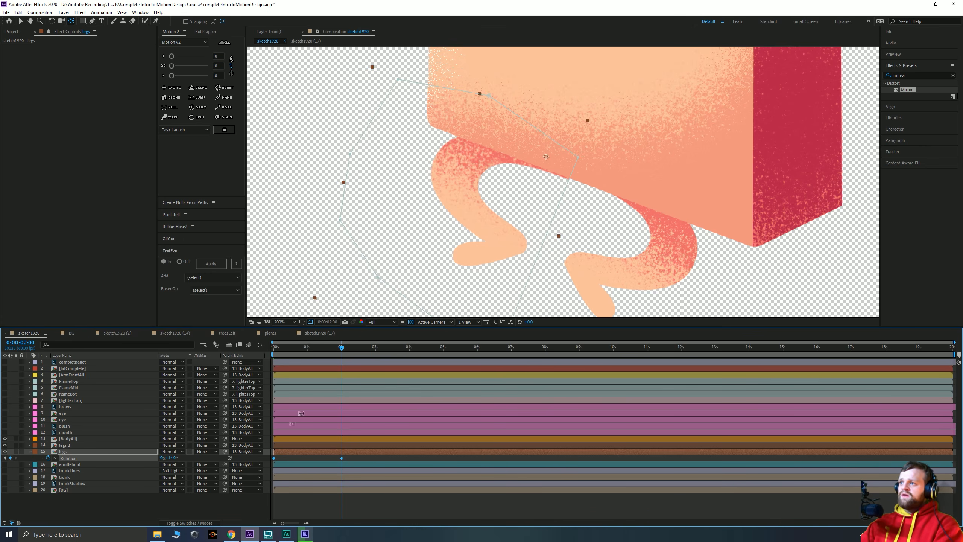
{"action": "key", "text": "space"}
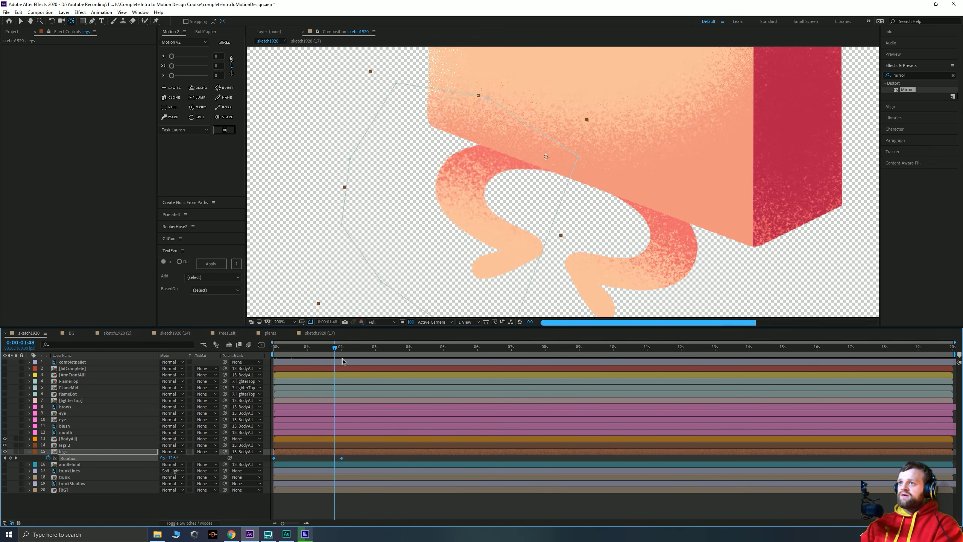
{"action": "key", "text": "space"}
{"action": "key", "text": "F9"}
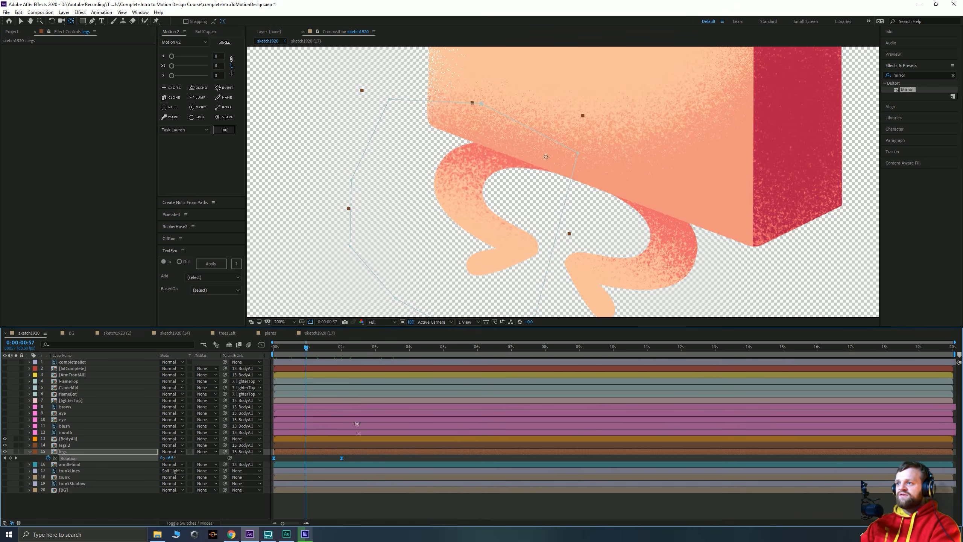
Show the leg's rotation in the Graph Editor, comparing the value graph with the speed graph and ending on the speed graph
{"action": "left_click", "coordinate": [261, 345]}
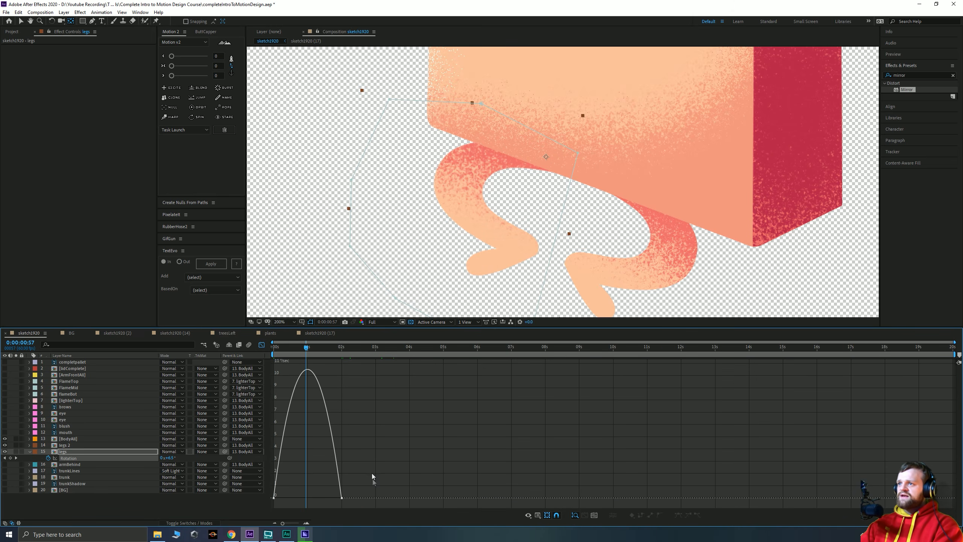
{"action": "left_click", "coordinate": [528, 515]}
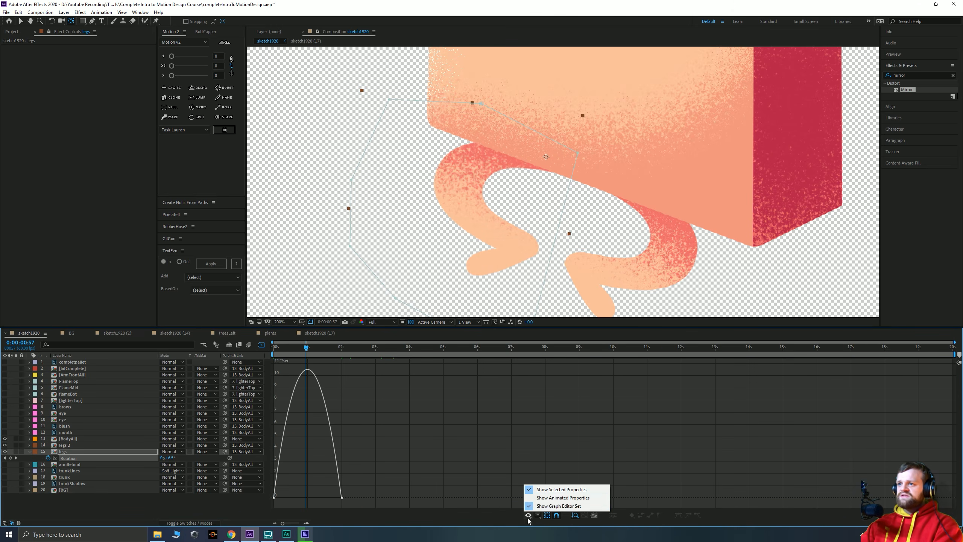
{"action": "left_click", "coordinate": [538, 516]}
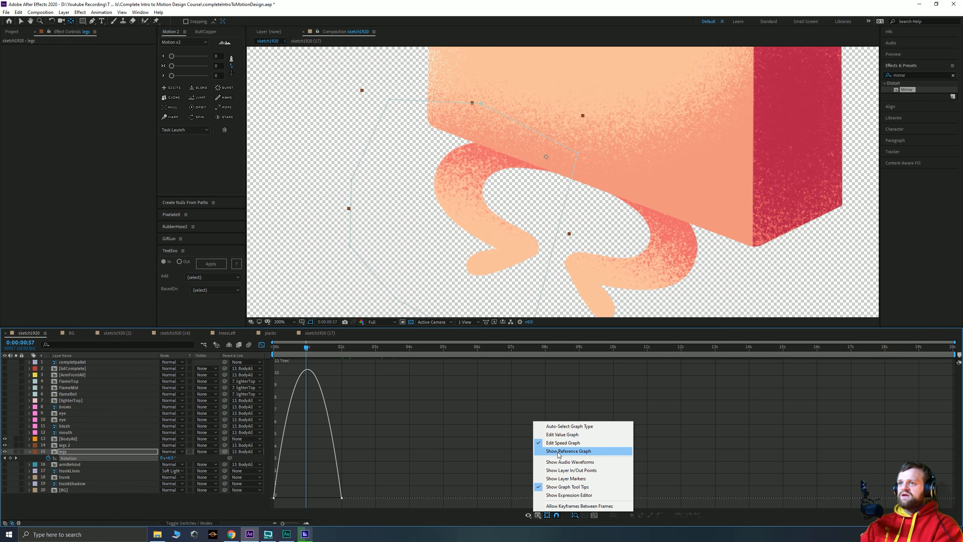
{"action": "left_click", "coordinate": [561, 435]}
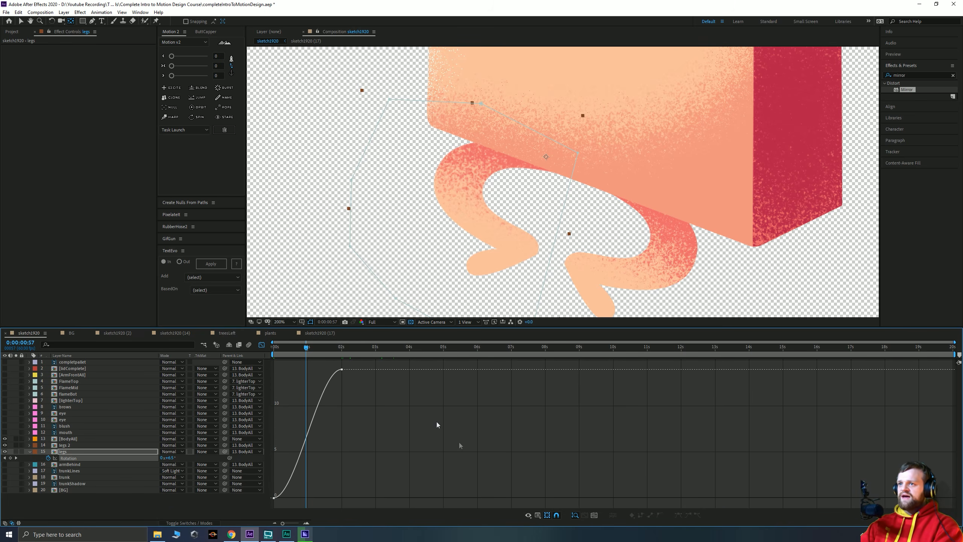
{"action": "left_click", "coordinate": [538, 515]}
{"action": "left_click", "coordinate": [569, 443]}
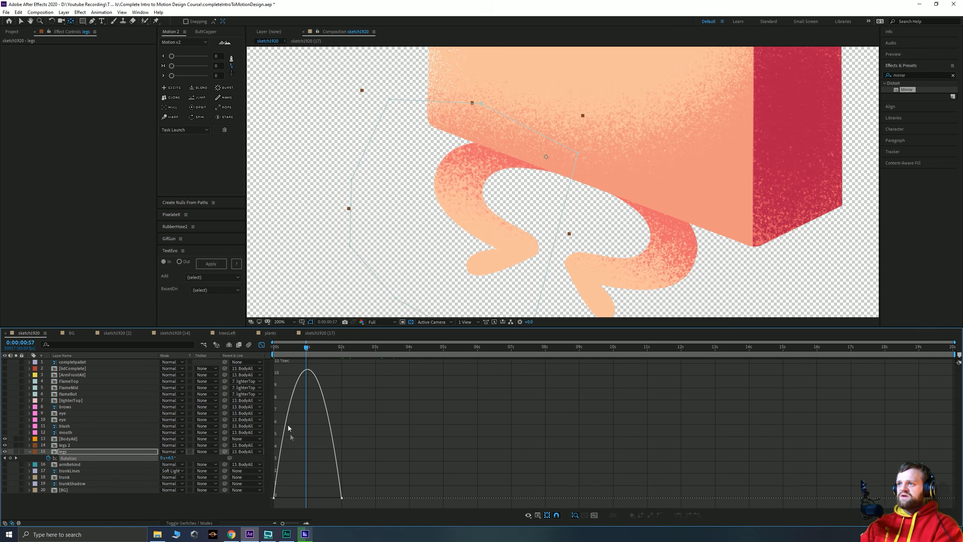
Shape the rotation speed curve to peak early with a long ease-out, and preview it with BodyAll and legs 2 hidden
{"action": "left_click_drag", "start_coordinate": [396, 450], "coordinate": [289, 507]}
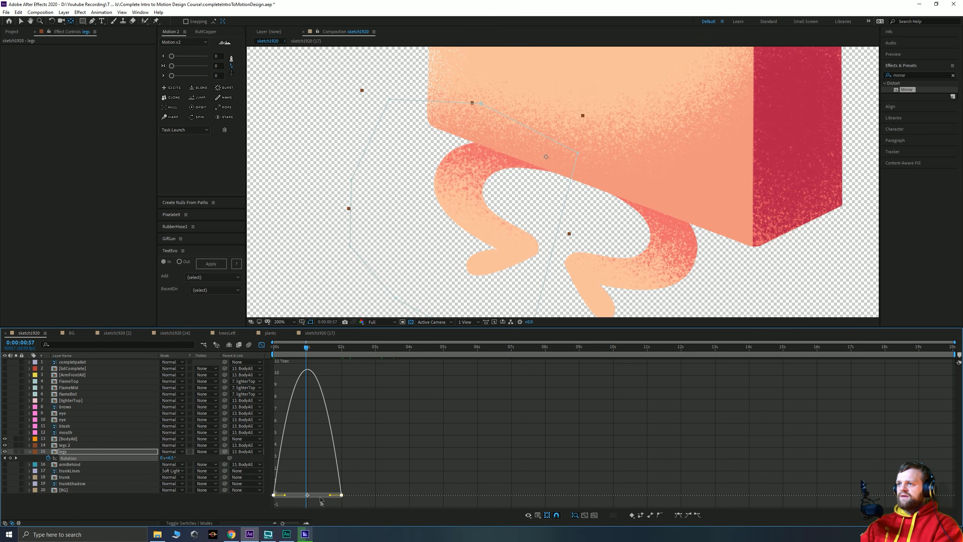
{"action": "left_click_drag", "start_coordinate": [330, 498], "coordinate": [300, 498]}
{"action": "left_click_drag", "start_coordinate": [275, 350], "coordinate": [288, 352]}
{"action": "left_click_drag", "start_coordinate": [6, 444], "coordinate": [6, 439]}
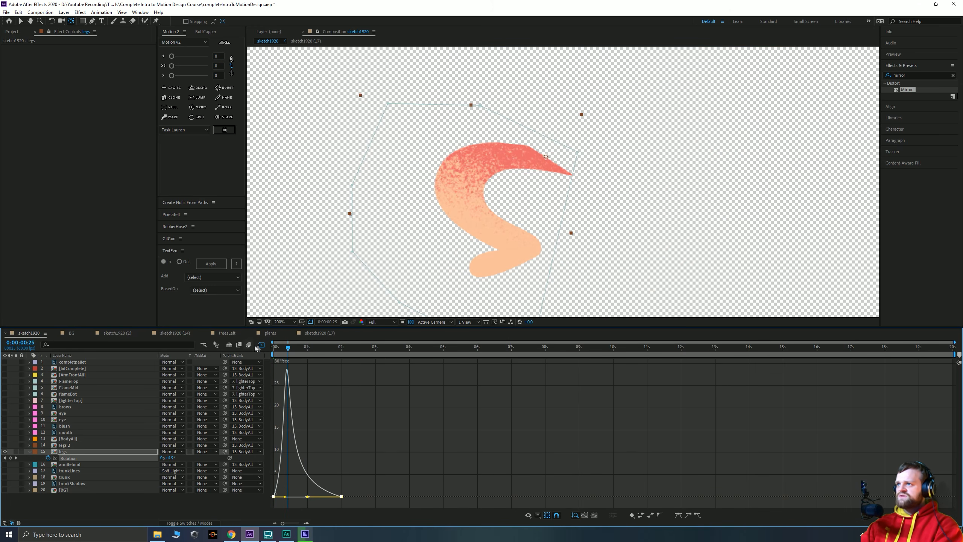
{"action": "key", "text": "space"}
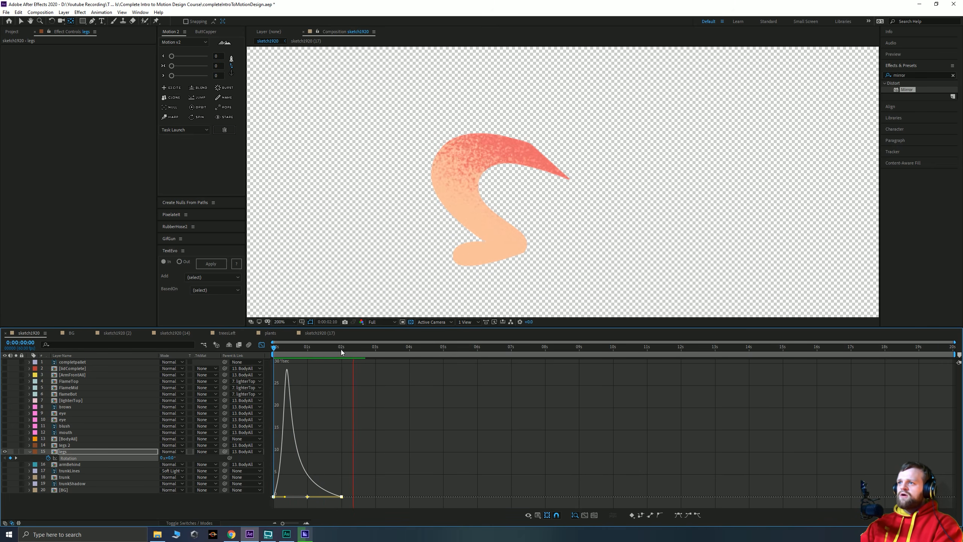
Copy the legs layer's 14° rotation keyframe to about 3 seconds so the leg holds its pose
{"action": "left_click_drag", "start_coordinate": [343, 351], "coordinate": [375, 351]}
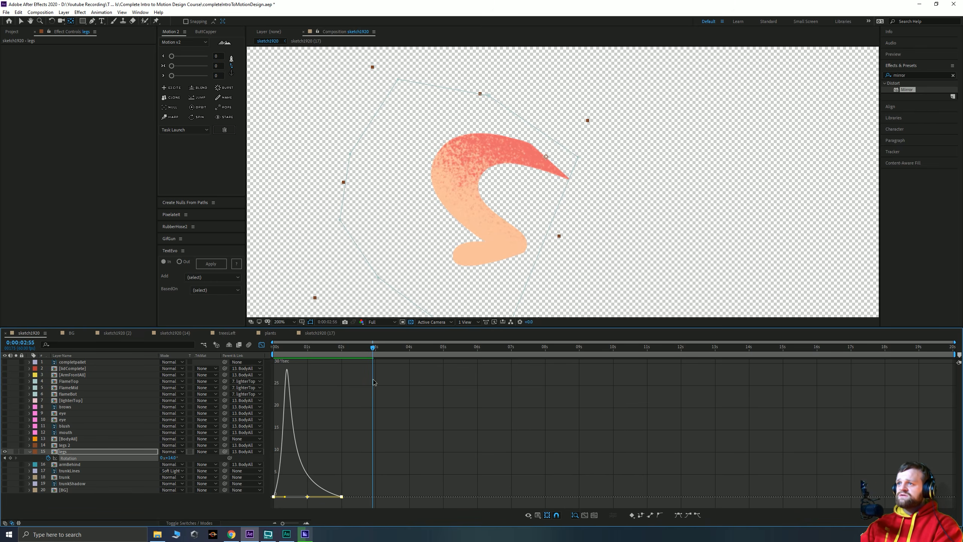
{"action": "left_click", "coordinate": [262, 345]}
{"action": "left_click", "coordinate": [319, 459]}
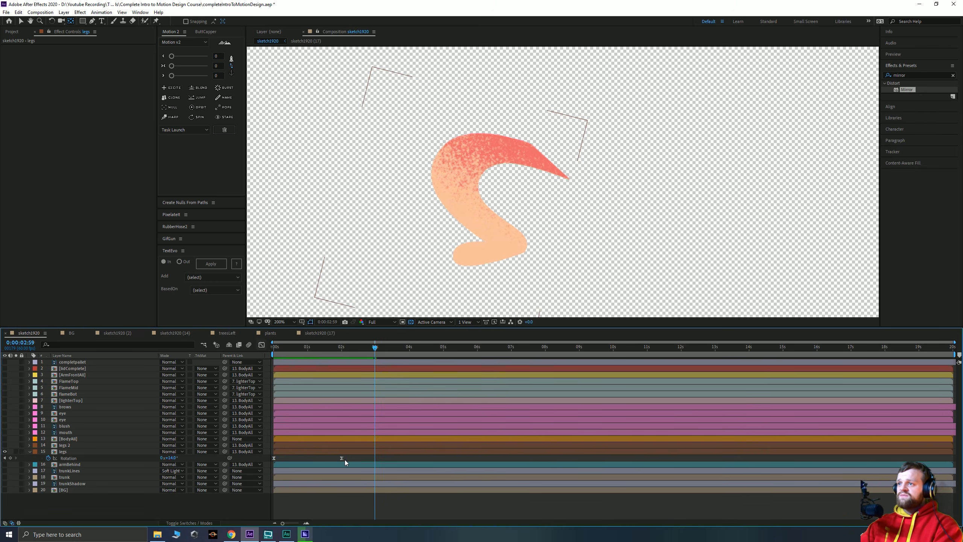
{"action": "left_click_drag", "start_coordinate": [341, 458], "coordinate": [387, 456]}
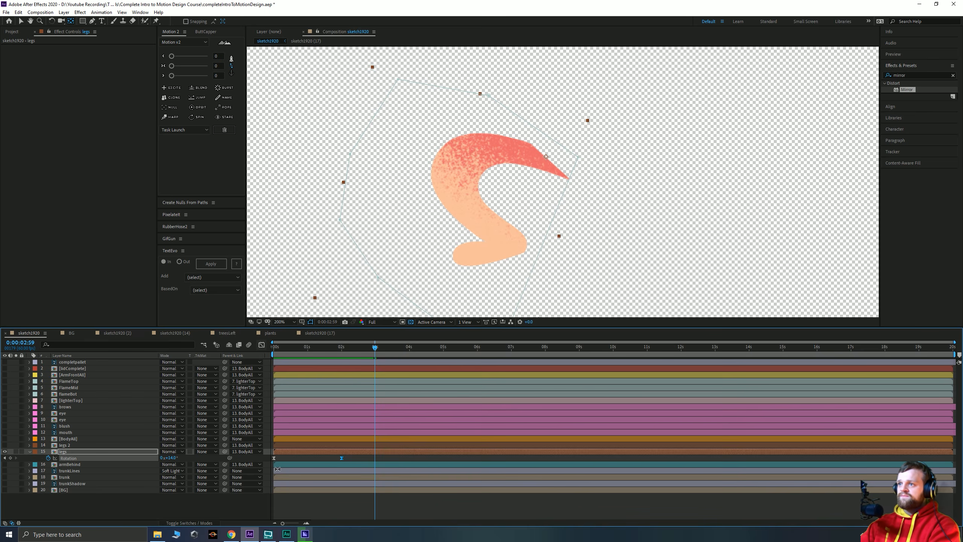
{"action": "key", "text": "ctrl+v"}
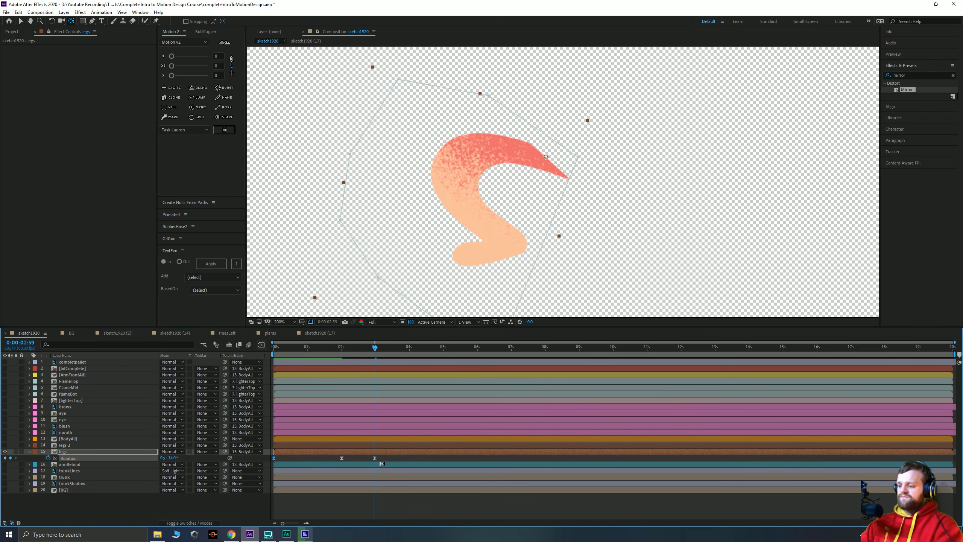
Paste the legs layer's starting 0° rotation keyframe at about 5 seconds and play back the return swing
{"action": "key", "text": "space"}
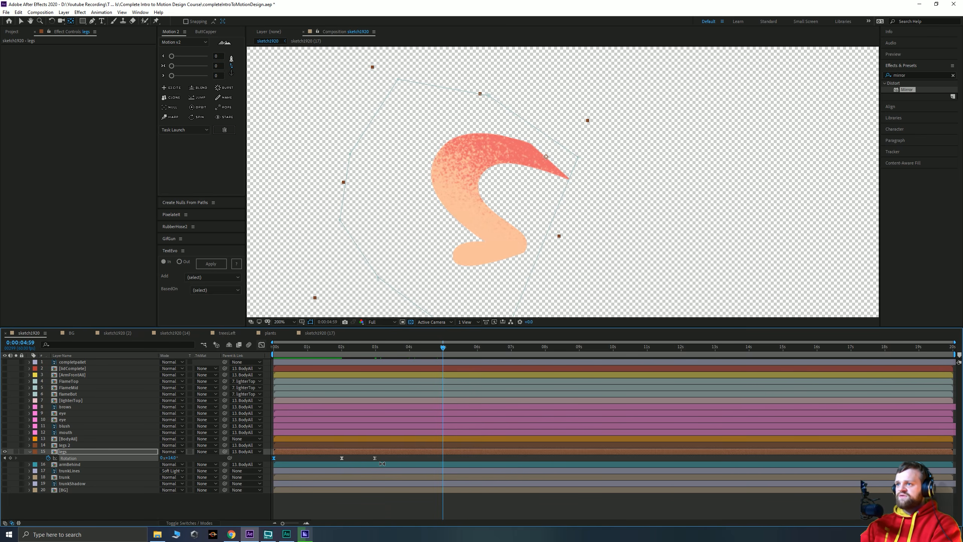
{"action": "key", "text": "ctrl+v"}
{"action": "left_click_drag", "start_coordinate": [449, 459], "coordinate": [378, 465]}
{"action": "left_click_drag", "start_coordinate": [378, 348], "coordinate": [382, 352]}
{"action": "key", "text": "space"}
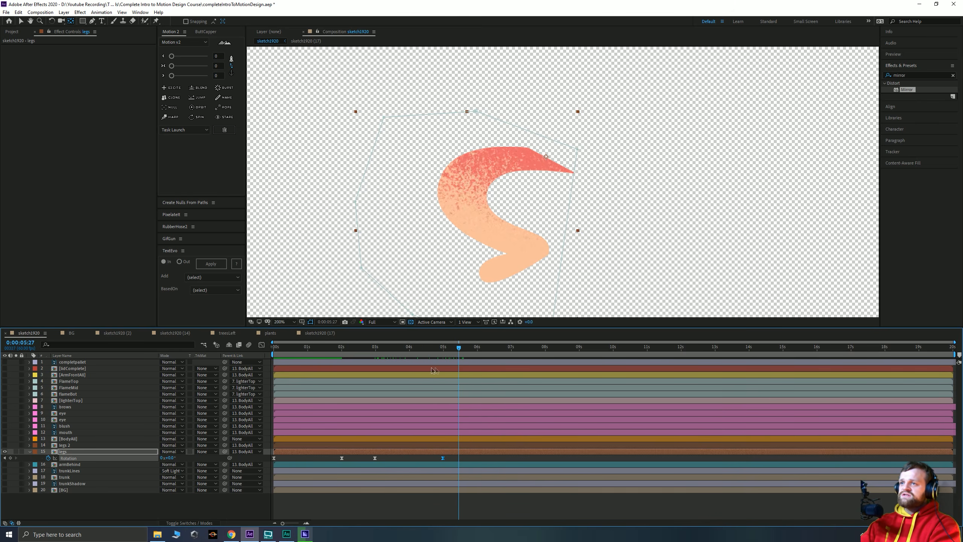
Shape the return swing's speed curve between the last two rotation keyframes to peak early with a long ease-out, and preview it
{"action": "left_click_drag", "start_coordinate": [437, 370], "coordinate": [409, 376]}
{"action": "left_click", "coordinate": [375, 459], "text": "shift"}
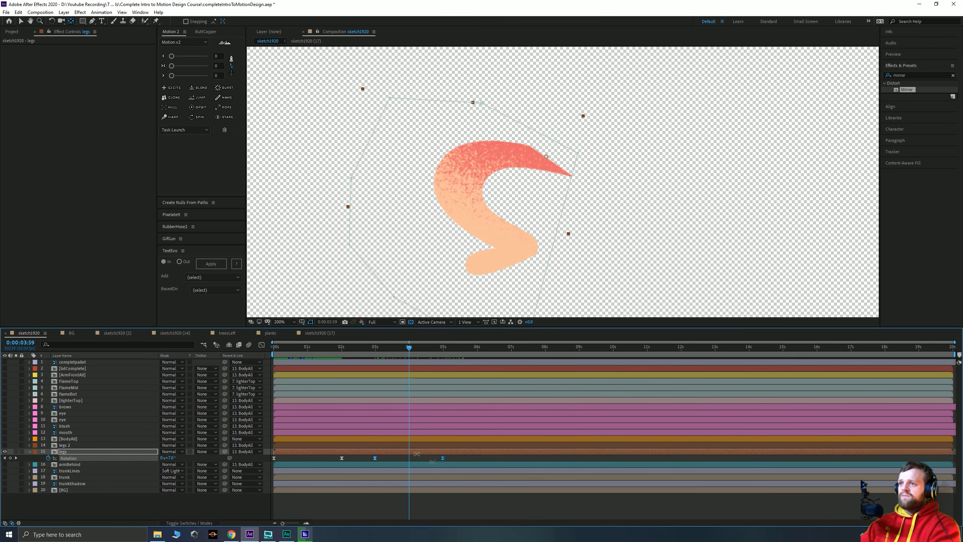
{"action": "left_click", "coordinate": [262, 345]}
{"action": "left_click_drag", "start_coordinate": [431, 465], "coordinate": [409, 464]}
{"action": "key", "text": "Home"}
{"action": "key", "text": "space"}
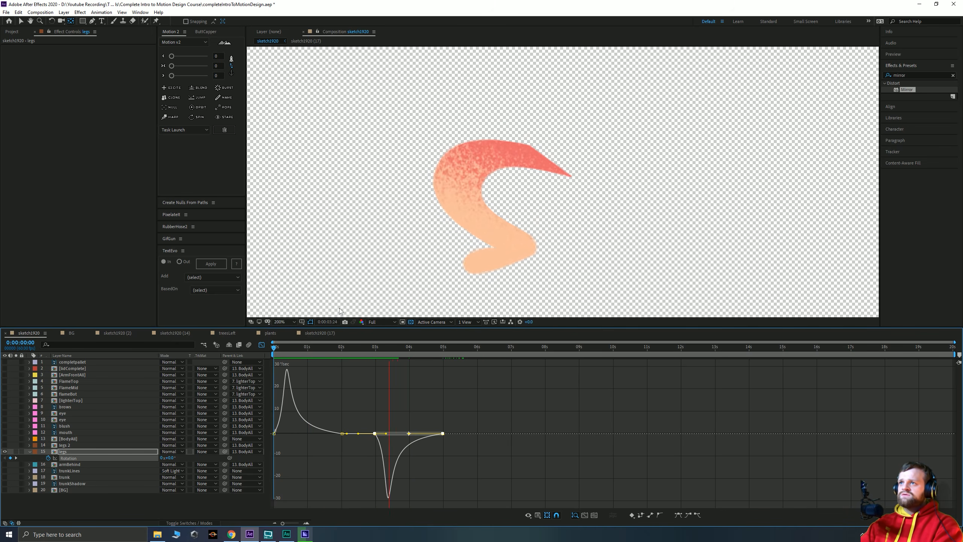
Move the legs layer's last two rotation keyframes earlier, starting at about 2.3 seconds, to shorten the hold, and preview the motion
{"action": "key", "text": "space"}
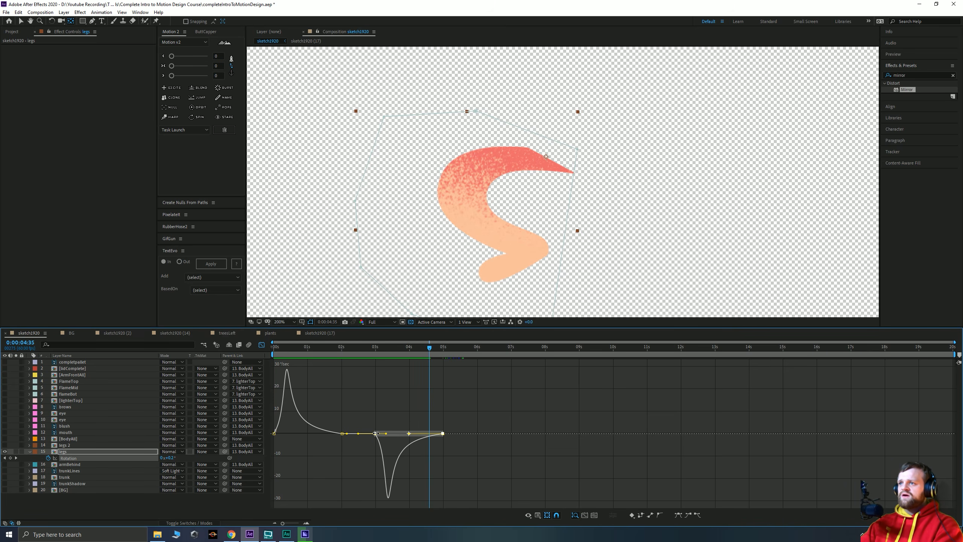
{"action": "key", "text": "shift+F3"}
{"action": "left_click_drag", "start_coordinate": [375, 460], "coordinate": [353, 461]}
{"action": "key", "text": "space"}
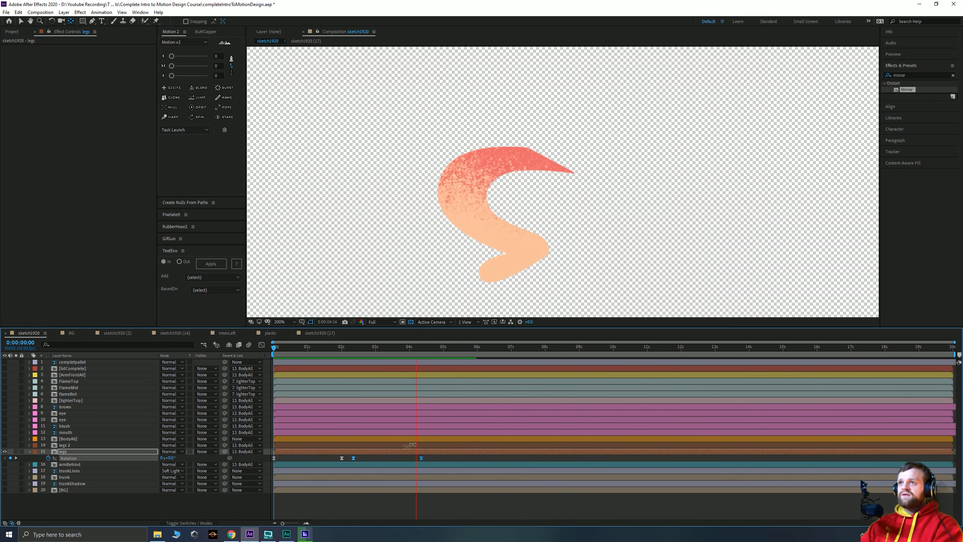
{"action": "key", "text": "space"}
Show the legs 2 and BodyAll layers again and scrub through the leg's motion against the body
{"action": "left_click", "coordinate": [380, 447]}
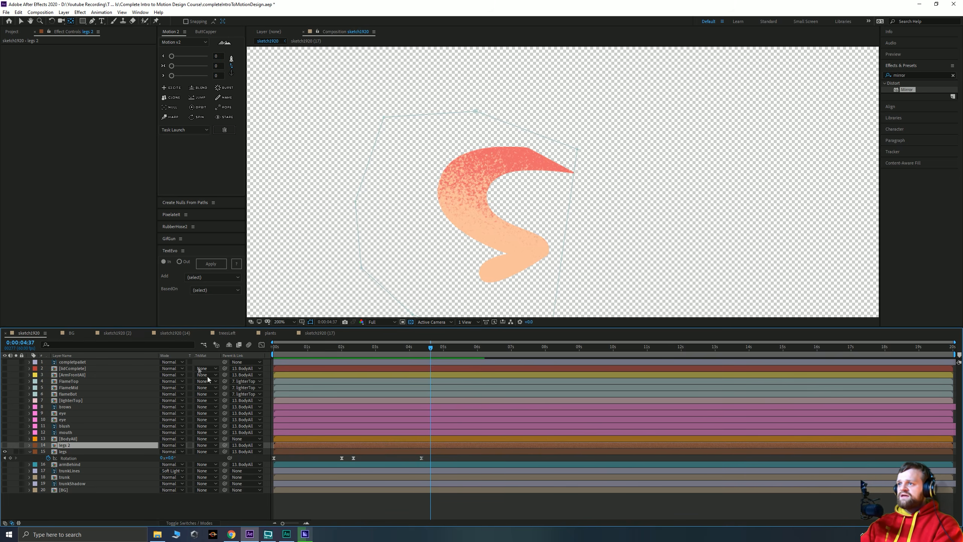
{"action": "key", "text": "Home"}
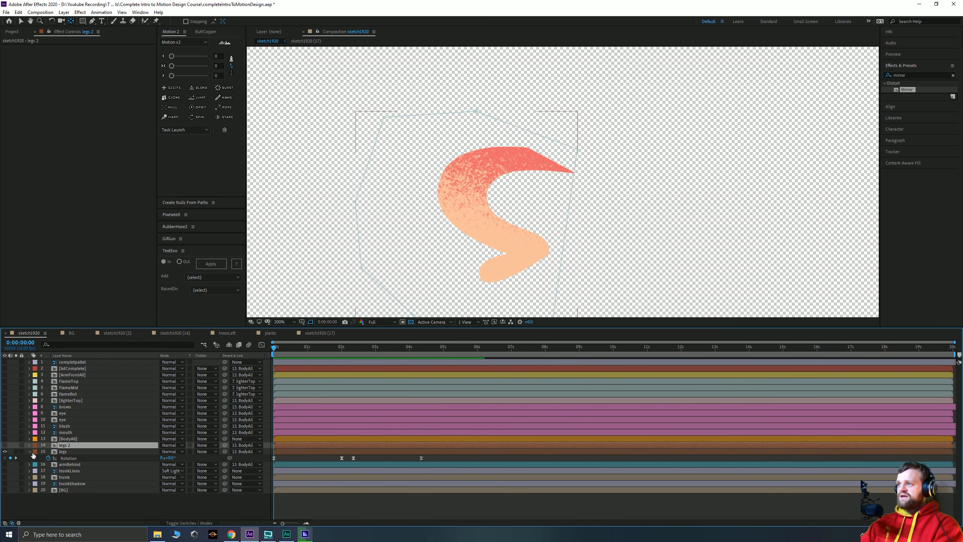
{"action": "left_click", "coordinate": [5, 445]}
{"action": "left_click", "coordinate": [5, 438]}
{"action": "left_click_drag", "start_coordinate": [287, 351], "coordinate": [378, 355]}
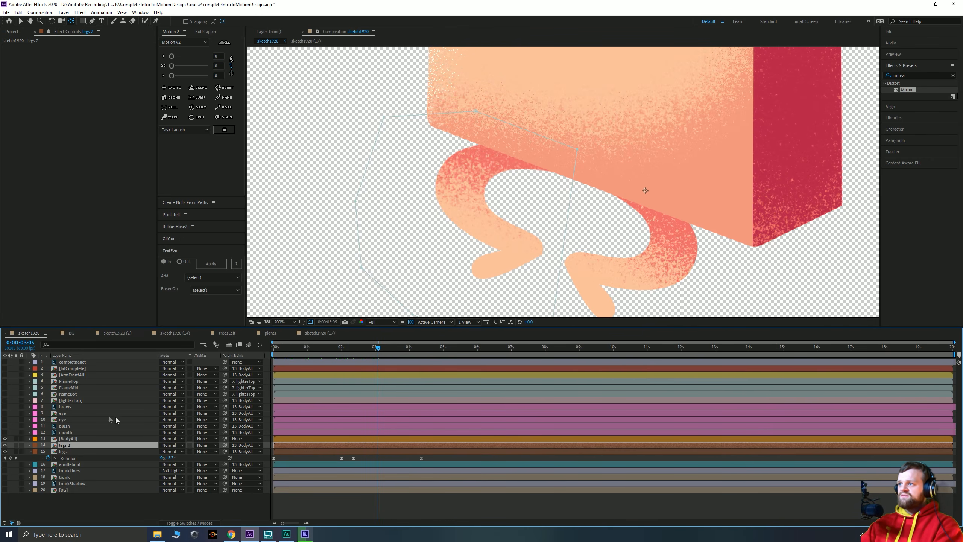
Keyframe the legs 2 layer's Rotation at 0° at the start and -14° at 2 seconds, matching the legs layer's keyframe times
{"action": "left_click", "coordinate": [4, 458]}
{"action": "left_click", "coordinate": [5, 458]}
{"action": "left_click", "coordinate": [64, 451]}
{"action": "key", "text": "p"}
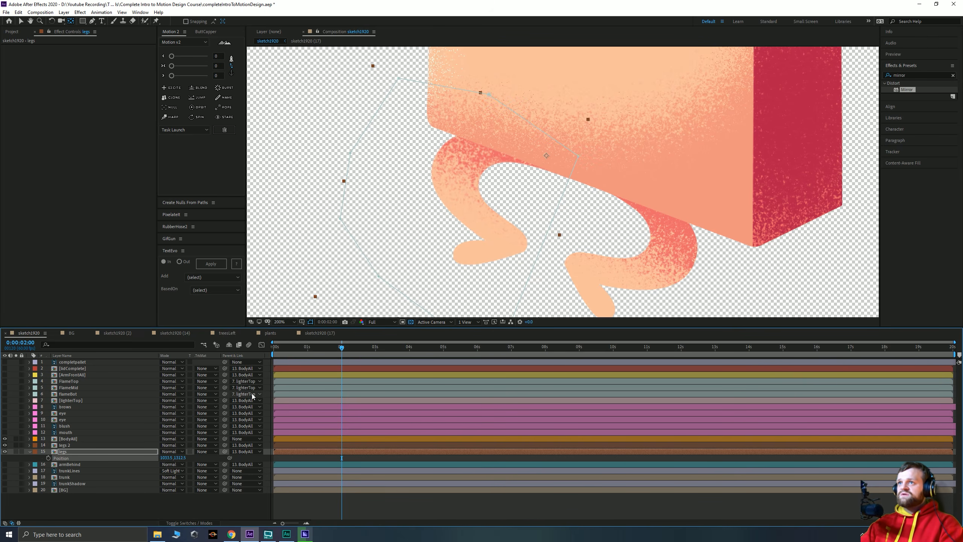
{"action": "key", "text": "r"}
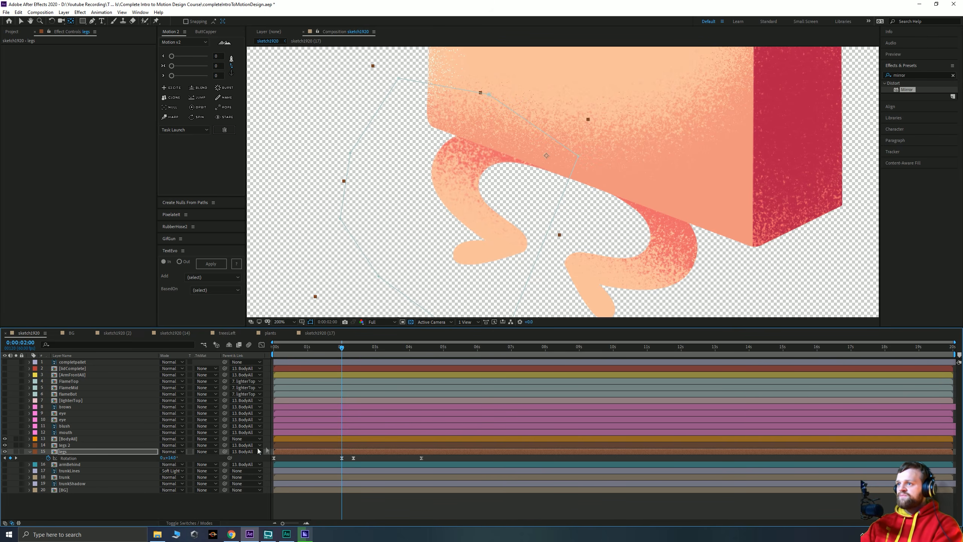
{"action": "left_click", "coordinate": [314, 444]}
{"action": "key", "text": "r"}
{"action": "left_click", "coordinate": [6, 464]}
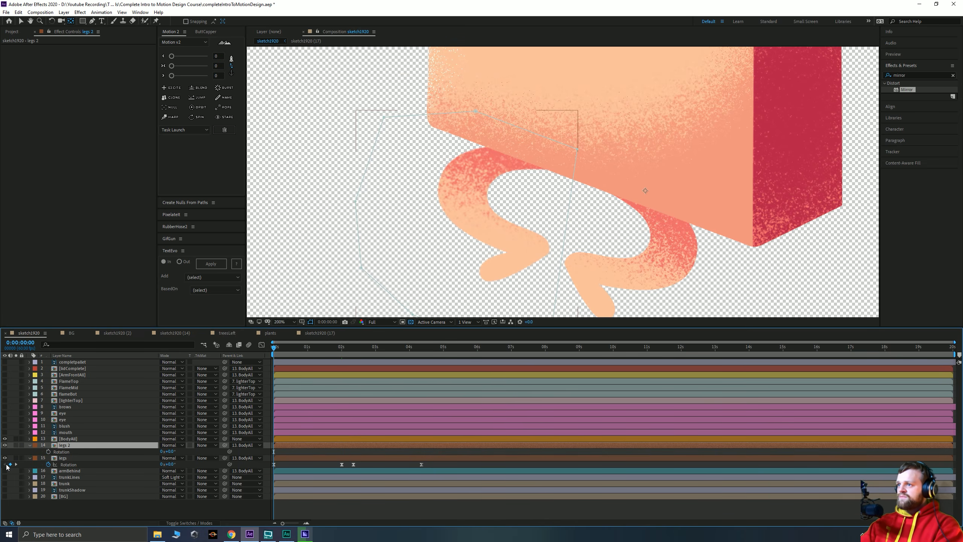
{"action": "key", "text": "alt+shift+r"}
{"action": "left_click", "coordinate": [16, 464]}
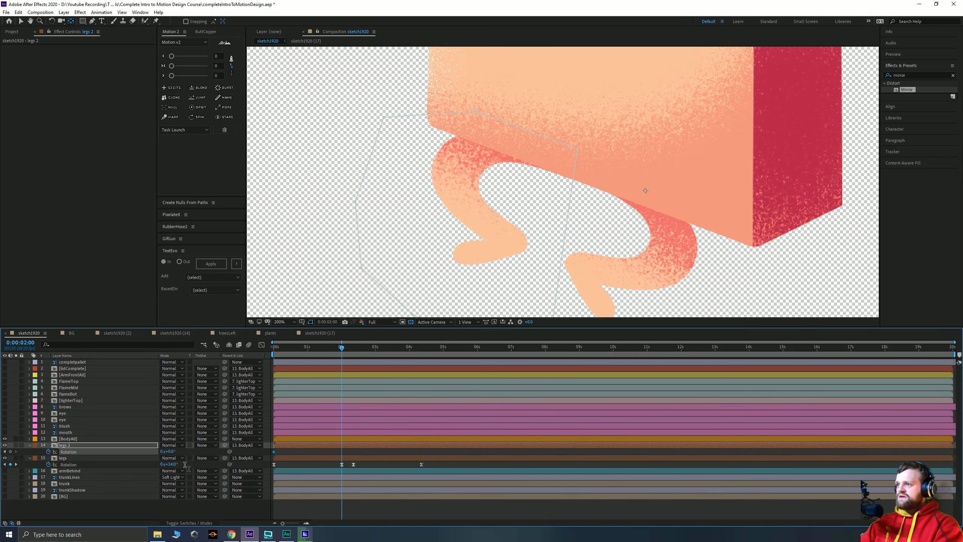
{"action": "key", "text": "Return"}
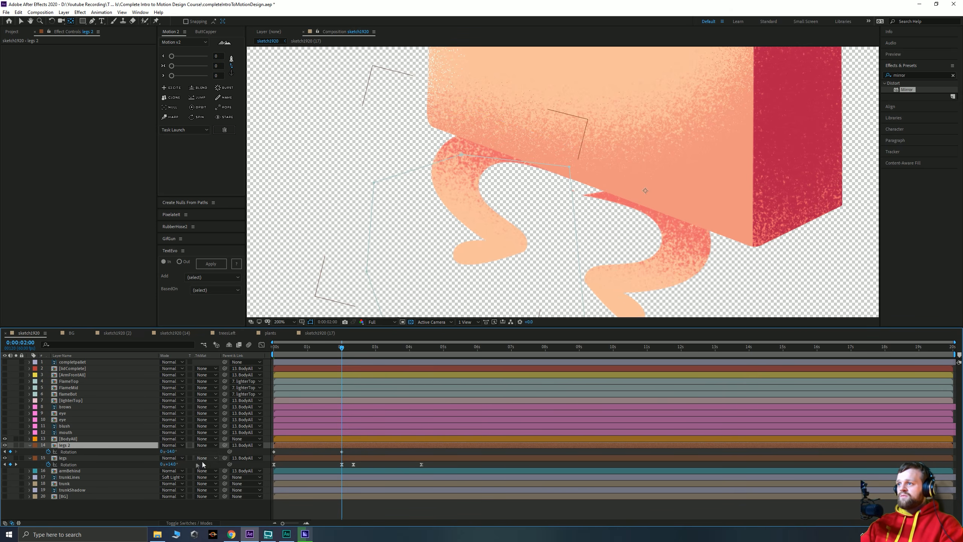
Set the legs 2 layer's Rotation keyframe at 2 seconds to -6°, checking the leg's position against the body
{"action": "left_click_drag", "start_coordinate": [172, 451], "coordinate": [174, 451]}
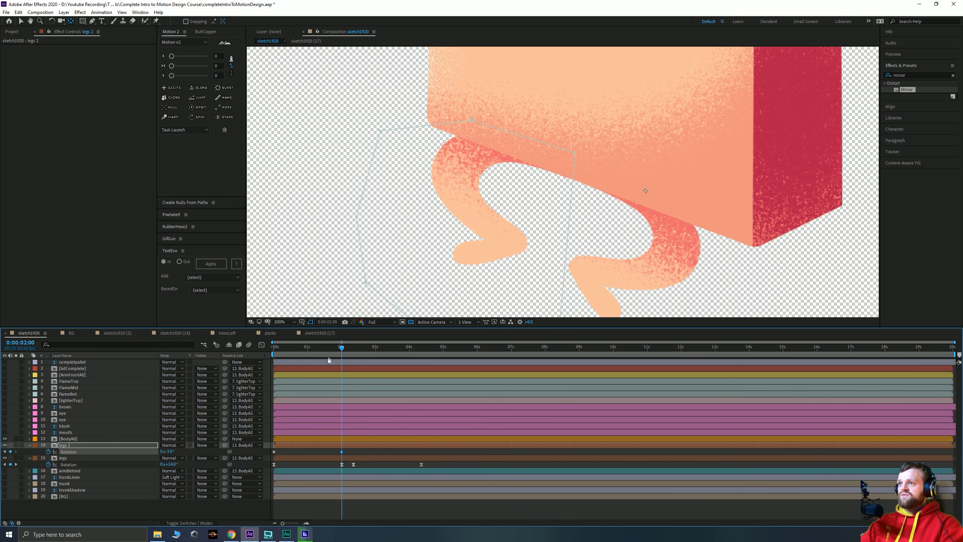
{"action": "left_click_drag", "start_coordinate": [339, 349], "coordinate": [394, 357]}
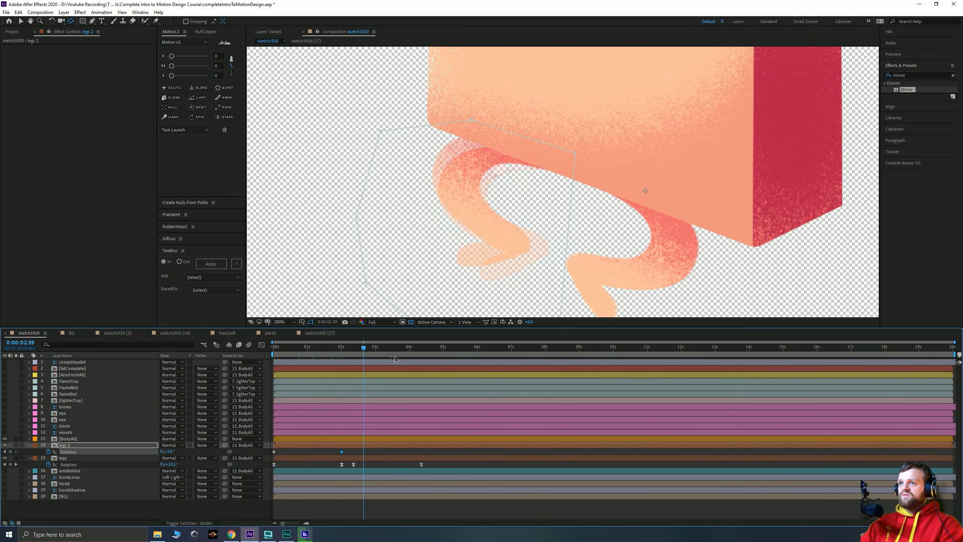
{"action": "left_click", "coordinate": [5, 451]}
{"action": "key", "text": "shift+Up"}
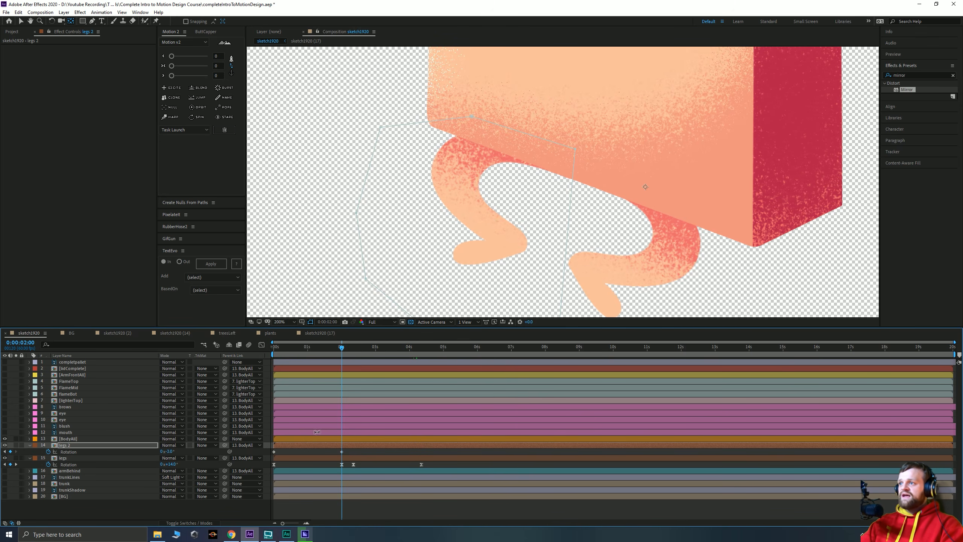
{"action": "left_click_drag", "start_coordinate": [169, 451], "coordinate": [166, 450]}
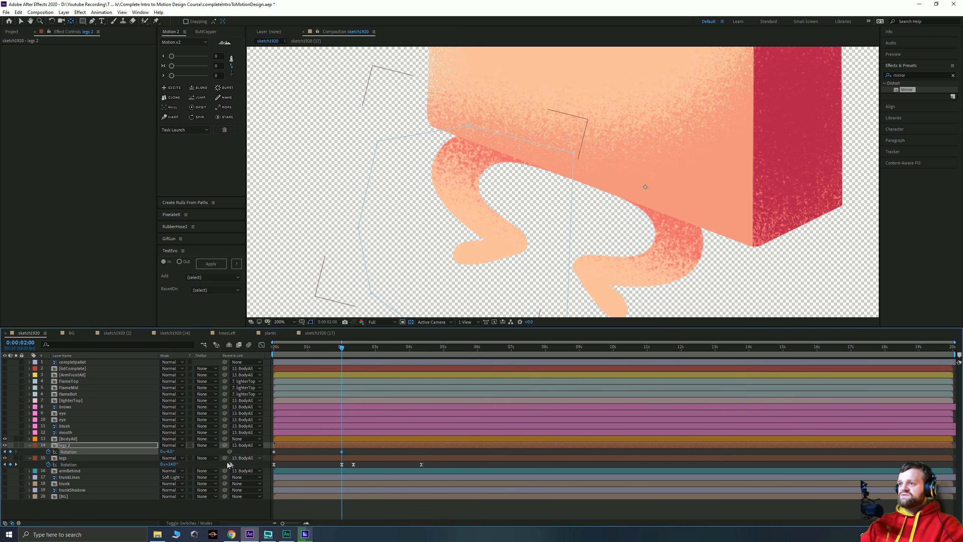
Add legs 2 Rotation keyframes holding -6° at 2:21 and returning to 0° at 4:21, and apply Easy Ease to all four
{"action": "left_click", "coordinate": [16, 464]}
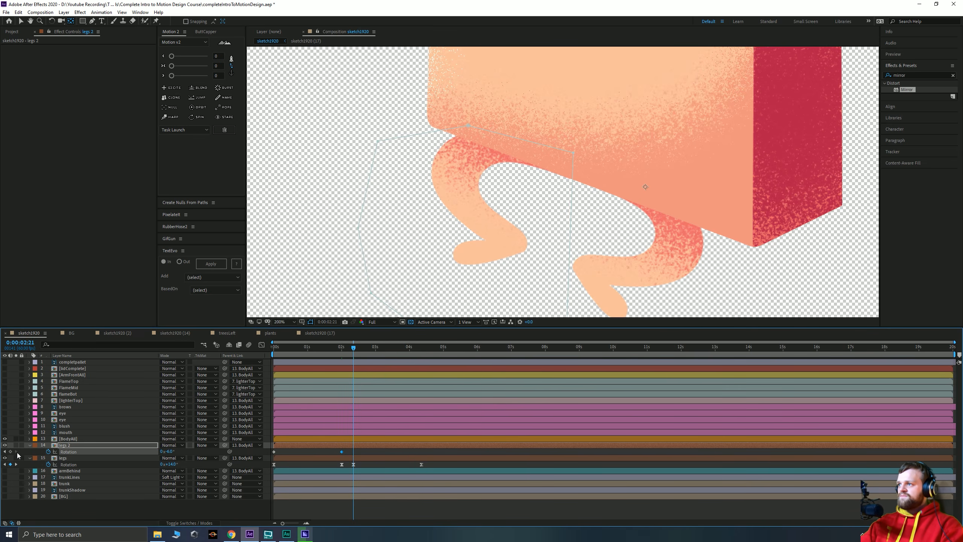
{"action": "left_click", "coordinate": [16, 464]}
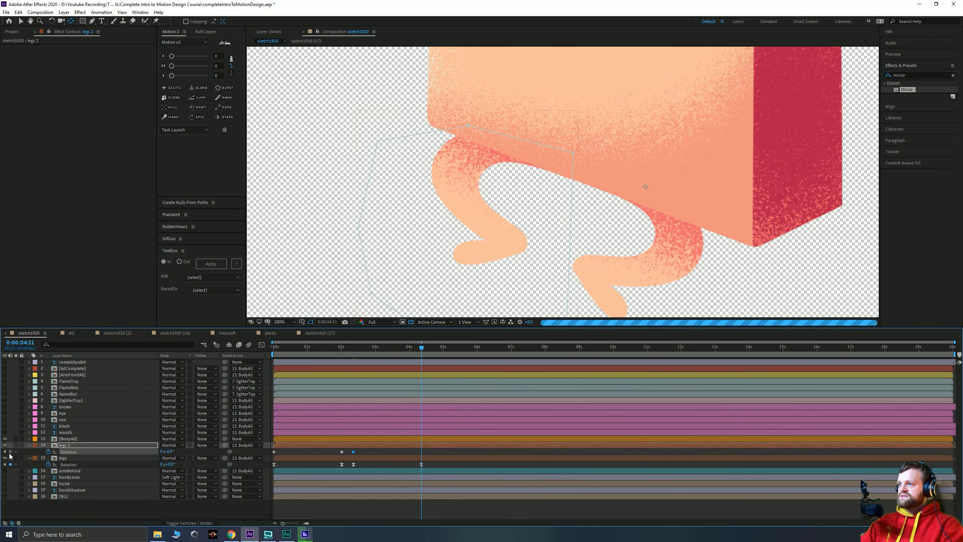
{"action": "left_click", "coordinate": [167, 452]}
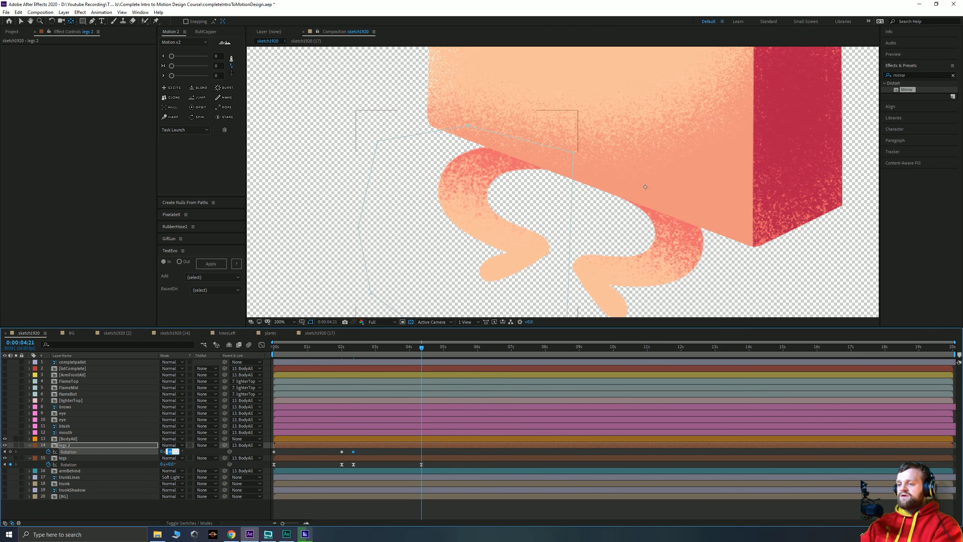
{"action": "left_click_drag", "start_coordinate": [428, 456], "coordinate": [266, 435]}
{"action": "key", "text": "F9"}
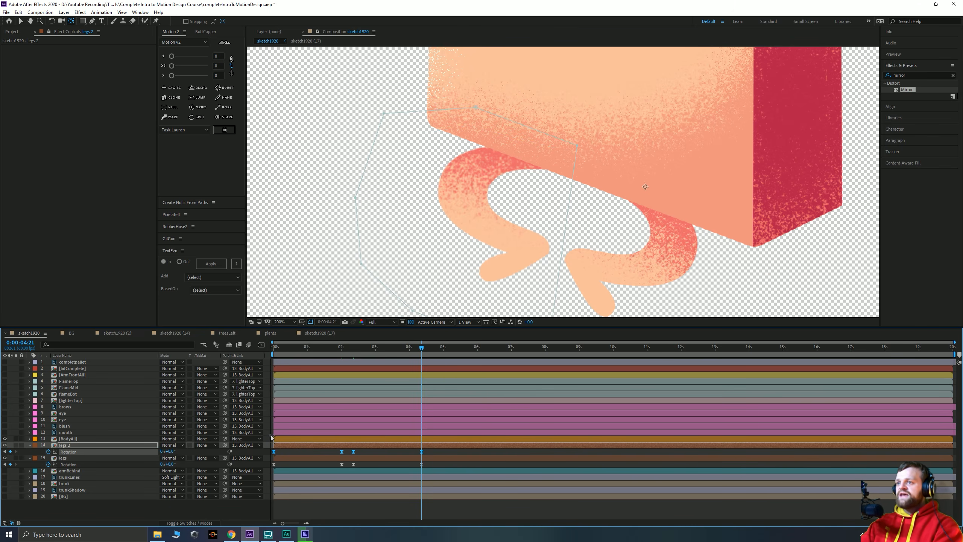
Shape the legs 2 speed curve so both the outward and return swings peak early with a long ease-out
{"action": "left_click", "coordinate": [262, 345]}
{"action": "left_click_drag", "start_coordinate": [347, 439], "coordinate": [270, 415]}
{"action": "left_click_drag", "start_coordinate": [330, 433], "coordinate": [296, 433]}
{"action": "left_click_drag", "start_coordinate": [447, 432], "coordinate": [349, 396]}
{"action": "left_click_drag", "start_coordinate": [411, 406], "coordinate": [358, 404]}
Hide the BodyAll layer and preview both legs swinging from the start of the composition
{"action": "left_click", "coordinate": [5, 439]}
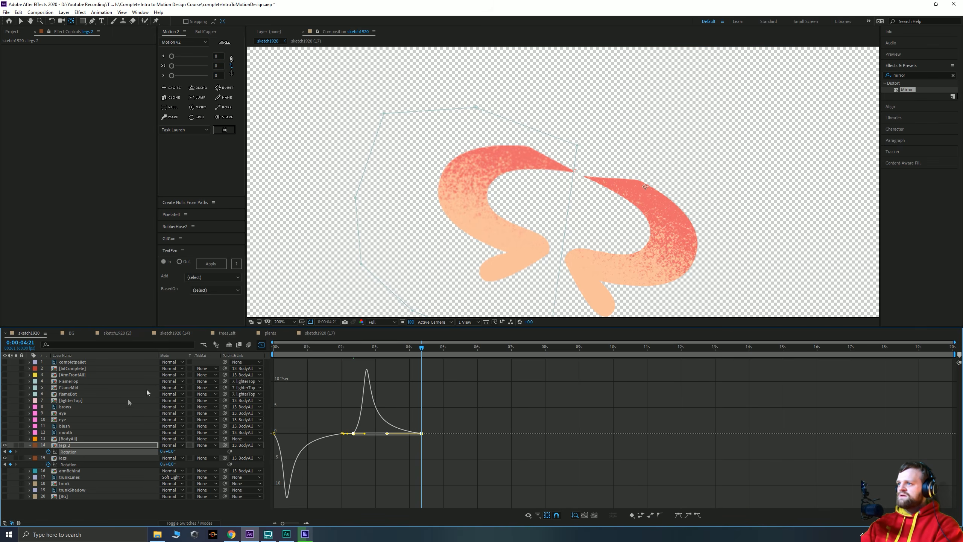
{"action": "left_click_drag", "start_coordinate": [282, 351], "coordinate": [252, 352]}
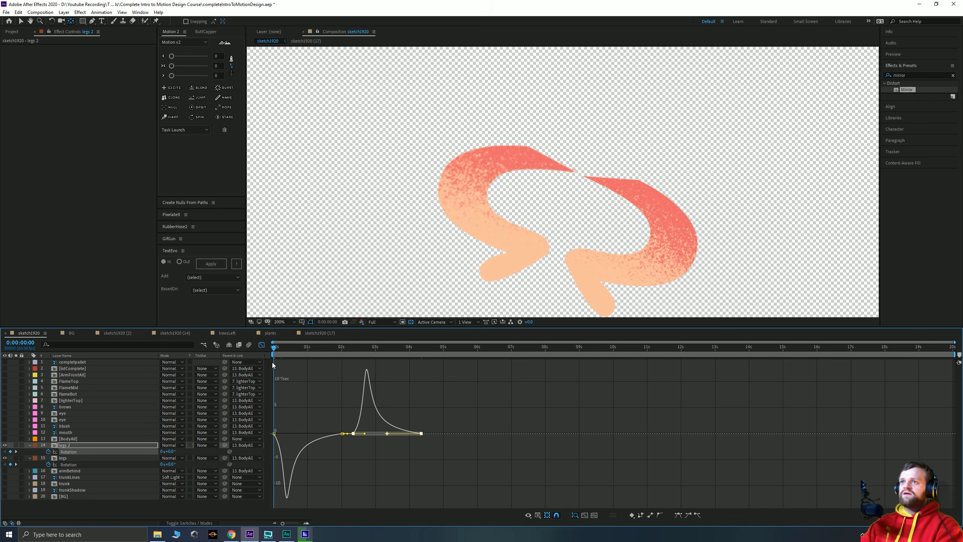
{"action": "key", "text": "space"}
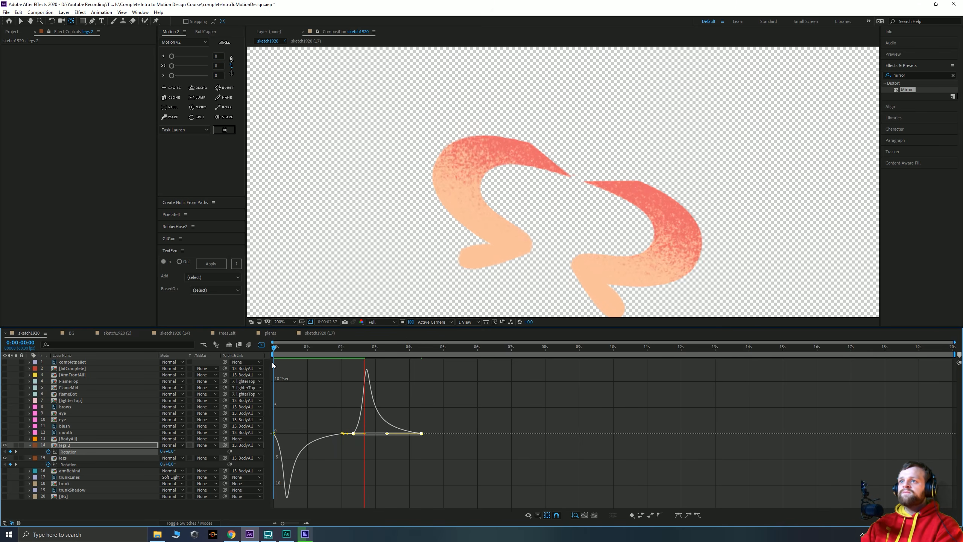
{"action": "key", "text": "space"}
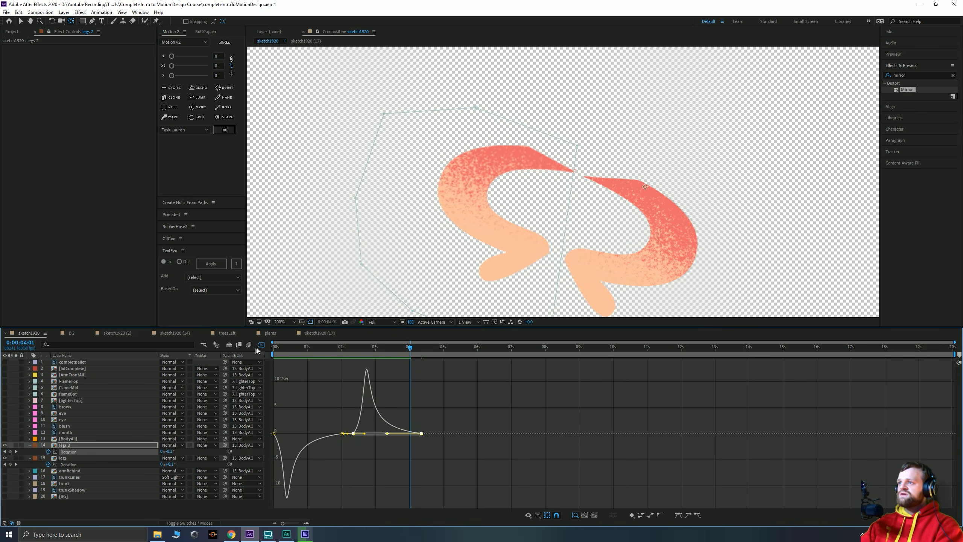
Shift the legs 2 layer's four Rotation keyframes about 0.2 seconds later than the legs layer's, and preview the offset
{"action": "left_click", "coordinate": [261, 345]}
{"action": "left_click", "coordinate": [325, 451]}
{"action": "left_click_drag", "start_coordinate": [431, 453], "coordinate": [281, 451]}
{"action": "left_click_drag", "start_coordinate": [284, 347], "coordinate": [377, 379]}
{"action": "key", "text": "space"}
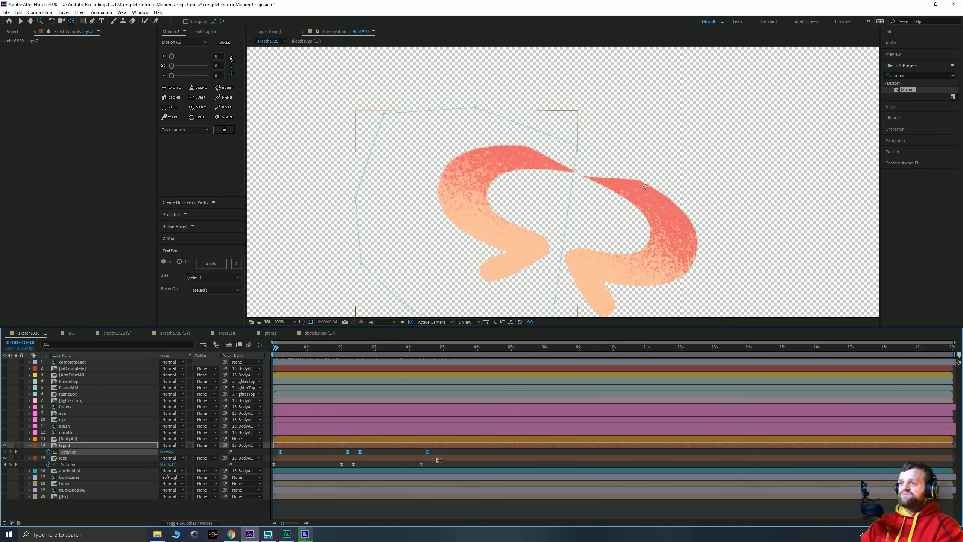
Copy the legs 2 layer's four Rotation keyframes and paste them at 4:50, about 9.5 seconds and 14:05 to repeat the swing
{"action": "left_click_drag", "start_coordinate": [438, 455], "coordinate": [278, 441]}
{"action": "mouse_move", "coordinate": [438, 347]}
{"action": "left_mouse_down"}
{"action": "mouse_move", "coordinate": [431, 352]}
{"action": "mouse_move", "coordinate": [437, 346]}
{"action": "left_mouse_up"}
{"action": "key", "text": "ctrl+v"}
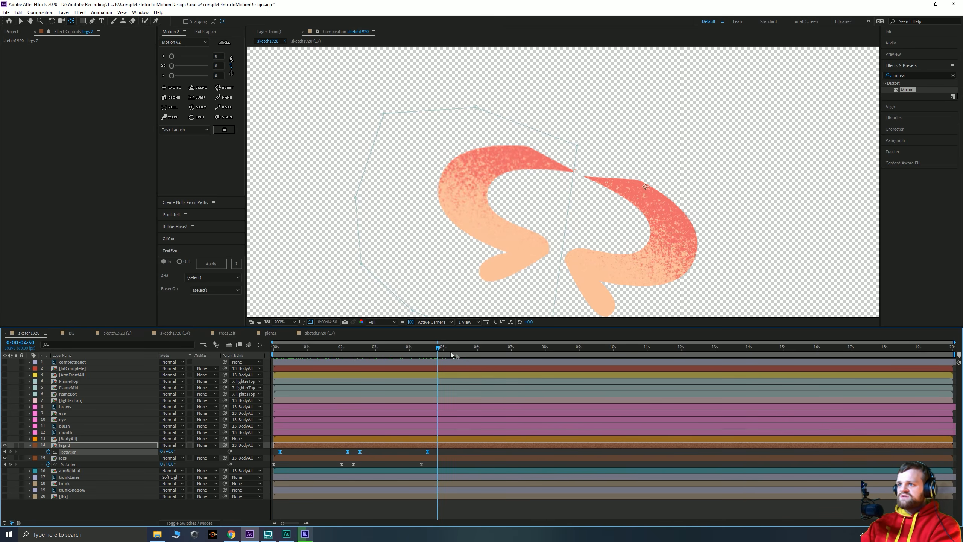
{"action": "left_click_drag", "start_coordinate": [568, 352], "coordinate": [752, 354]}
{"action": "key", "text": "ctrl+v"}
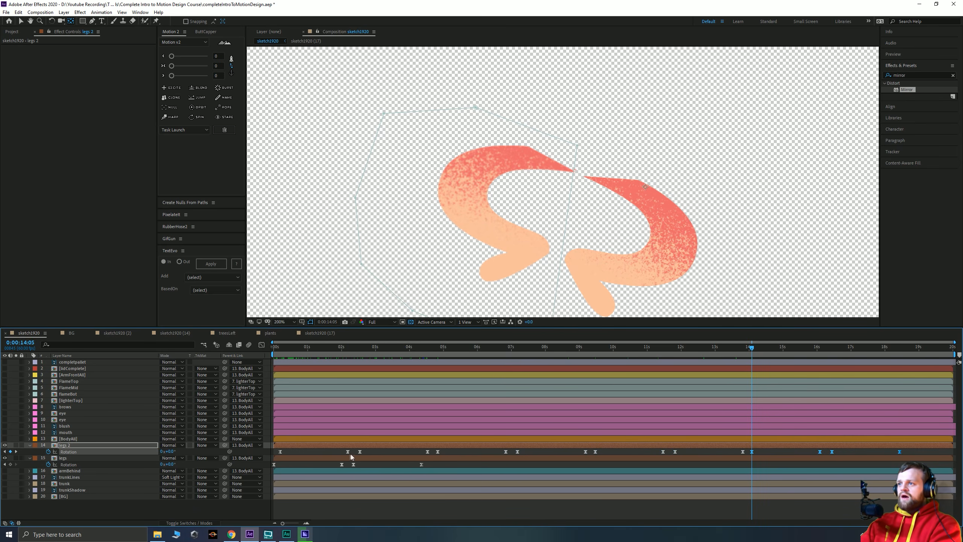
Copy the legs layer's four Rotation keyframes and paste them at 4:37, 9:14, 13:51 and 18:27 to repeat the swing
{"action": "left_click", "coordinate": [371, 467]}
{"action": "left_click_drag", "start_coordinate": [431, 474], "coordinate": [272, 465]}
{"action": "left_click_drag", "start_coordinate": [421, 351], "coordinate": [431, 349]}
{"action": "key", "text": "ctrl+v"}
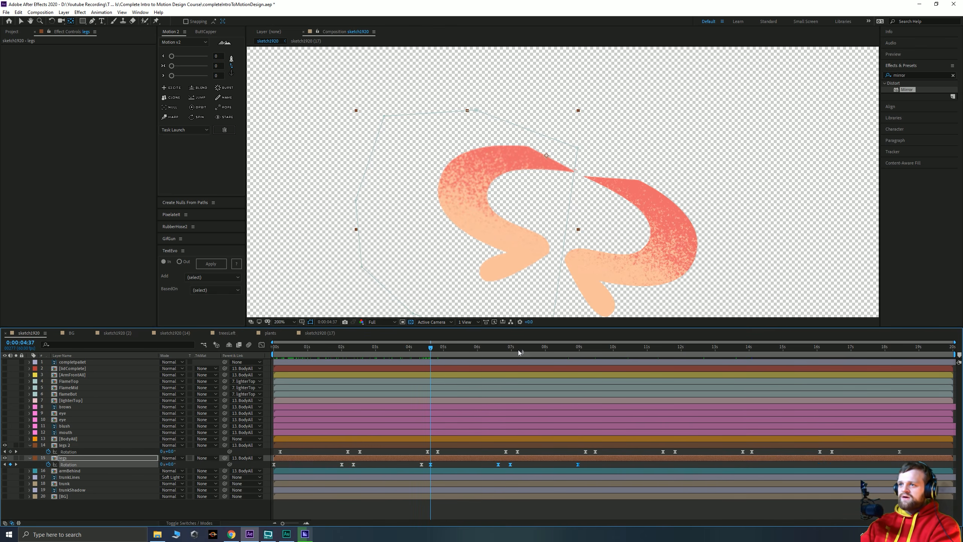
{"action": "left_click_drag", "start_coordinate": [593, 346], "coordinate": [588, 353]}
{"action": "key", "text": "ctrl+v"}
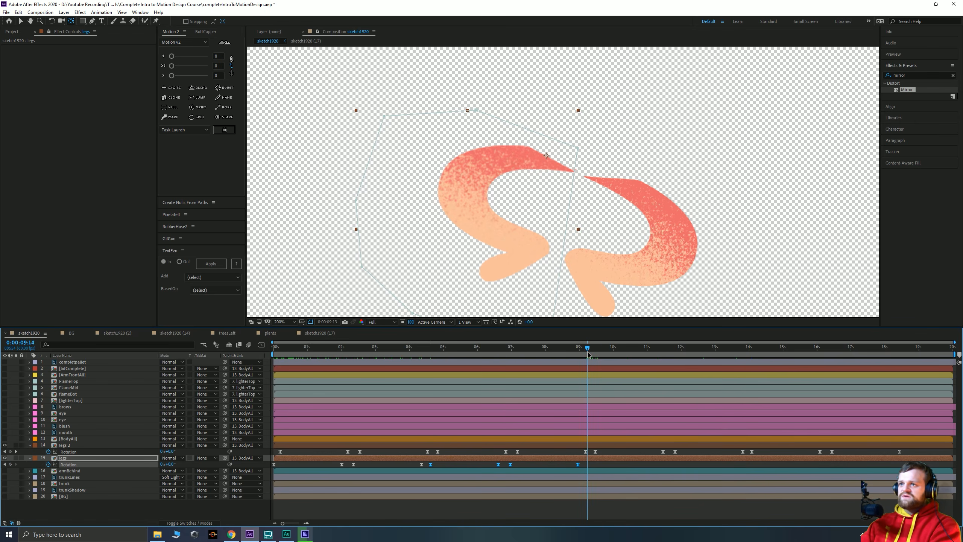
{"action": "left_click", "coordinate": [734, 348]}
{"action": "left_click_drag", "start_coordinate": [747, 349], "coordinate": [743, 350]}
{"action": "key", "text": "ctrl+v"}
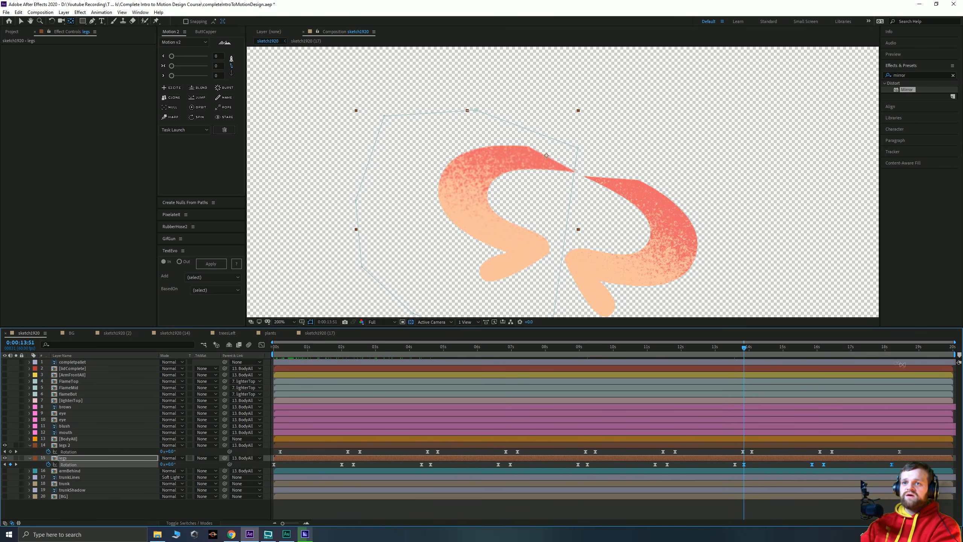
{"action": "left_click", "coordinate": [902, 349]}
{"action": "left_click_drag", "start_coordinate": [902, 351], "coordinate": [900, 351]}
{"action": "key", "text": "ctrl+v"}
Select the legs 2 layer's last four Rotation keyframes, starting at 14:05, for another repeat
{"action": "left_click", "coordinate": [907, 451]}
{"action": "left_click_drag", "start_coordinate": [841, 448], "coordinate": [749, 438]}
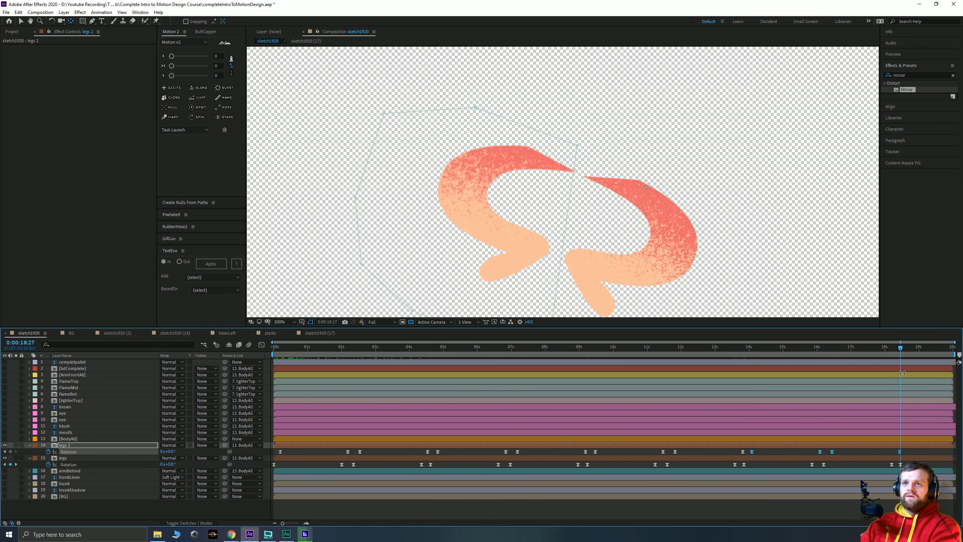
Paste the copied rotation keyframe onto the legs 2 layer at 0:00:18:41 and play the leg animation from the start
{"action": "left_click", "coordinate": [909, 346]}
{"action": "key", "text": "ctrl+v"}
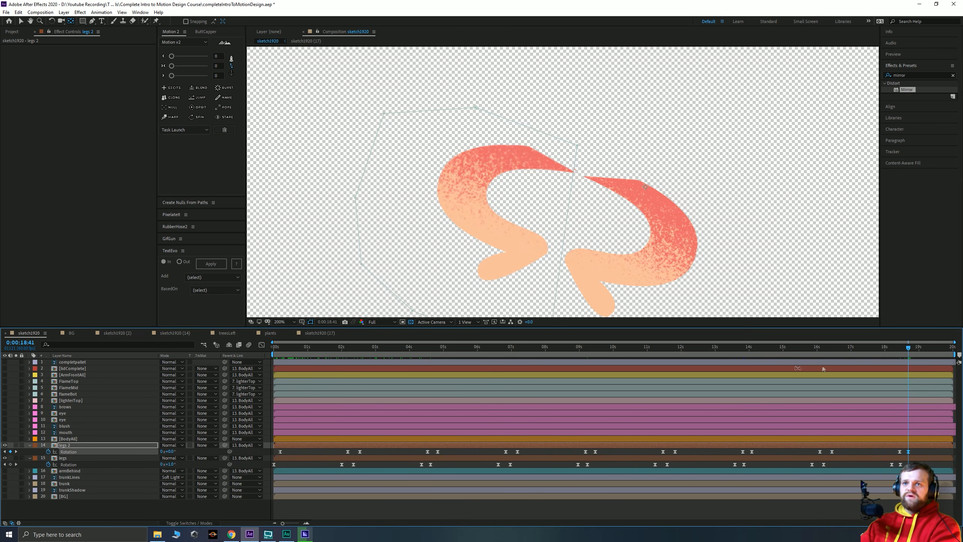
{"action": "left_click", "coordinate": [350, 347]}
{"action": "left_click", "coordinate": [341, 348]}
{"action": "left_click_drag", "start_coordinate": [278, 347], "coordinate": [222, 349]}
{"action": "key", "text": "space"}
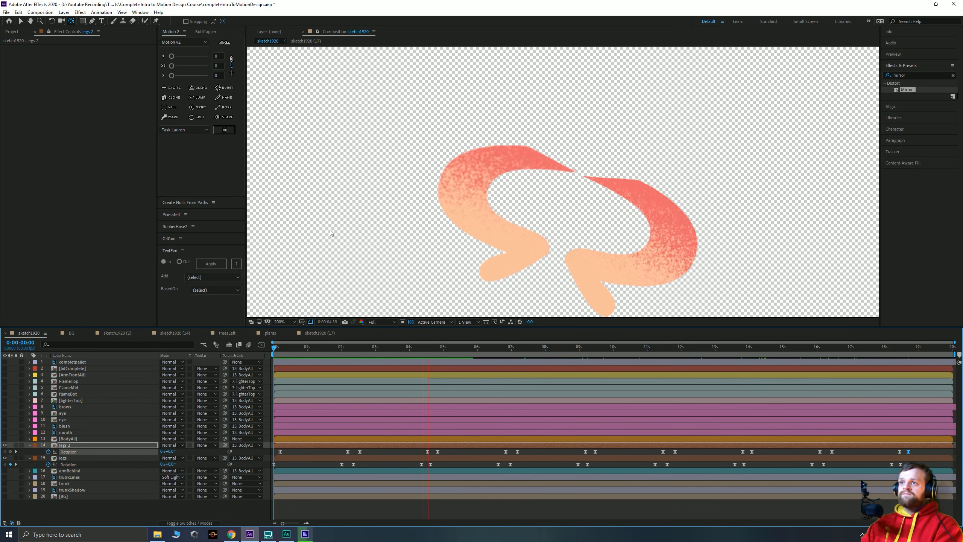
{"action": "key", "text": "space"}
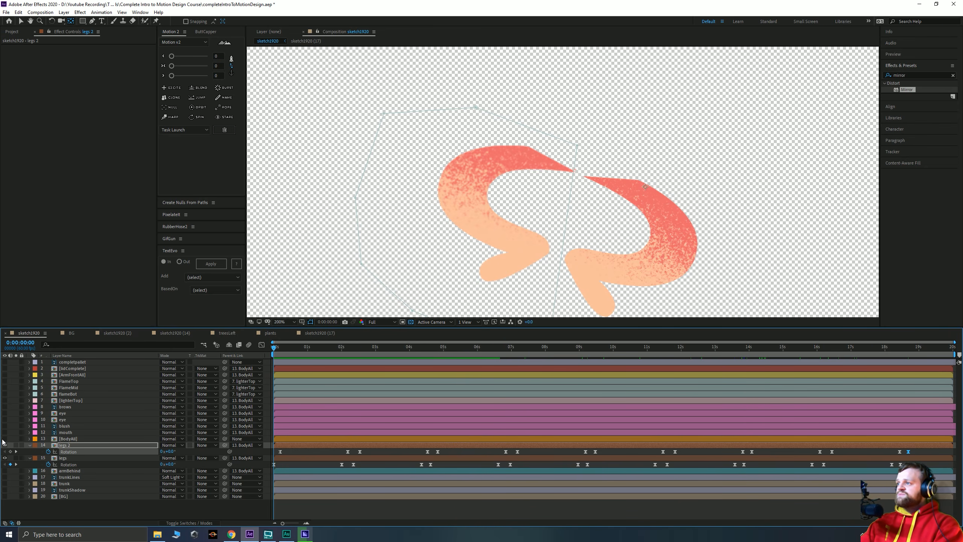
Make the BodyAll and trunk layers visible and scrub the timeline to check the leg movement against them
{"action": "left_click_drag", "start_coordinate": [3, 438], "coordinate": [2, 445]}
{"action": "scroll", "coordinate": [497, 265], "scroll_direction": "down", "scroll_amount": 4}
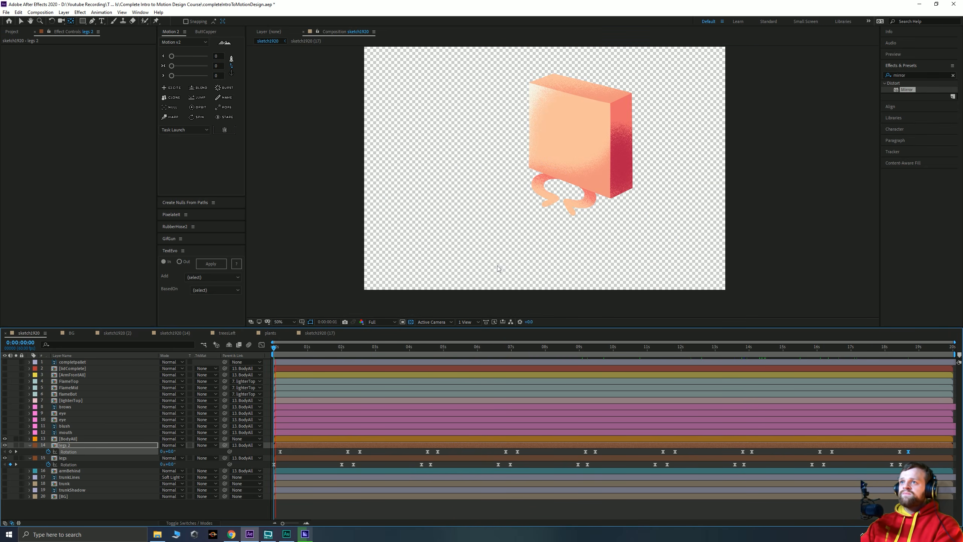
{"action": "left_click", "coordinate": [277, 349]}
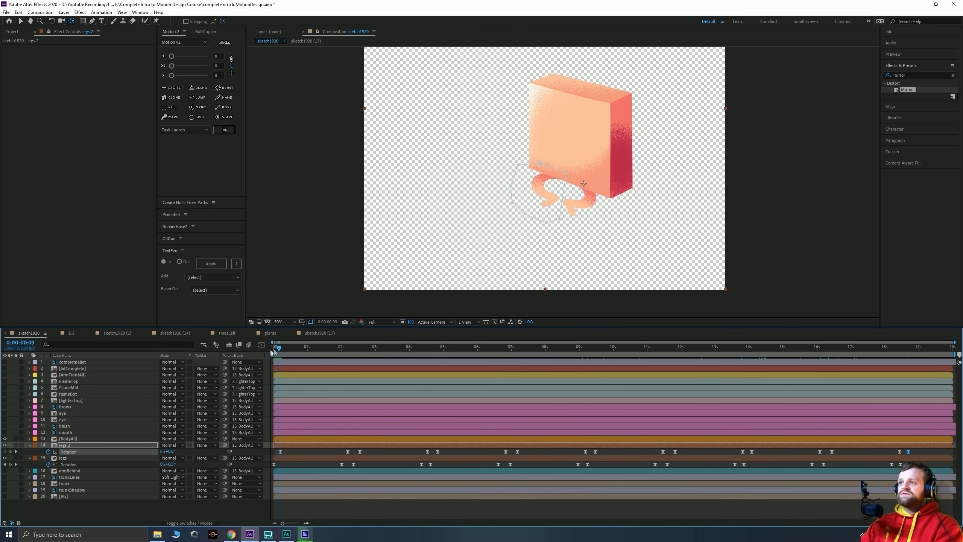
{"action": "left_click_drag", "start_coordinate": [275, 349], "coordinate": [640, 350]}
{"action": "scroll", "coordinate": [574, 202], "scroll_direction": "down", "scroll_amount": 2}
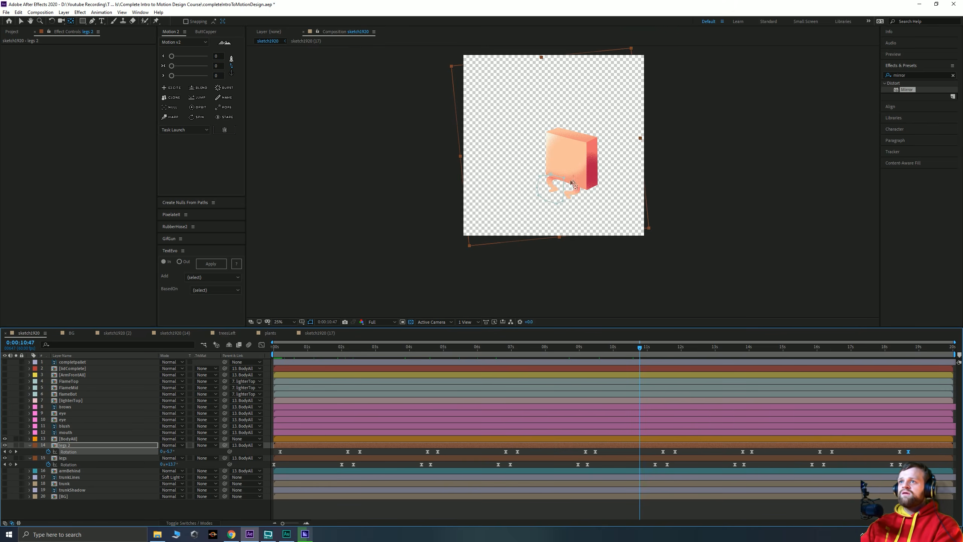
{"action": "scroll", "coordinate": [578, 202], "scroll_direction": "up", "scroll_amount": 2}
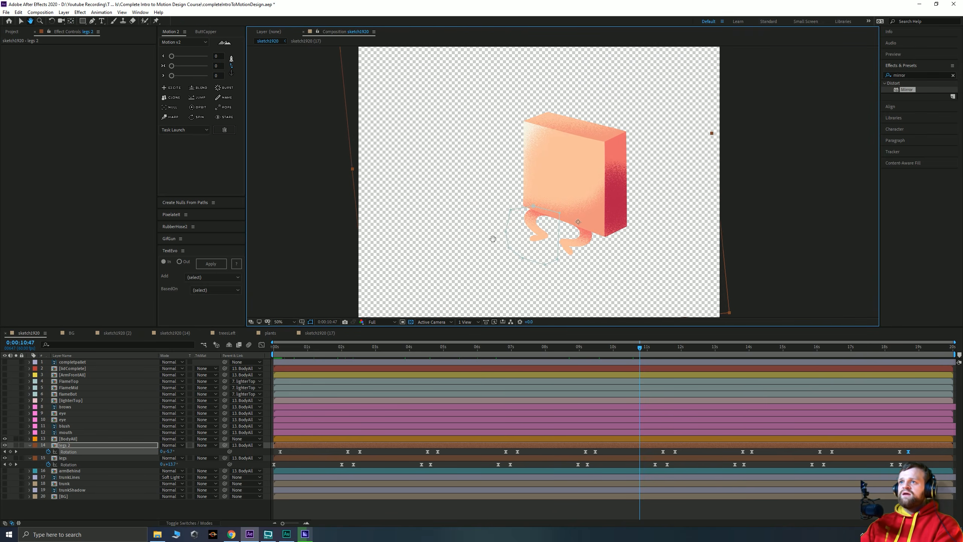
{"action": "left_click", "coordinate": [4, 484]}
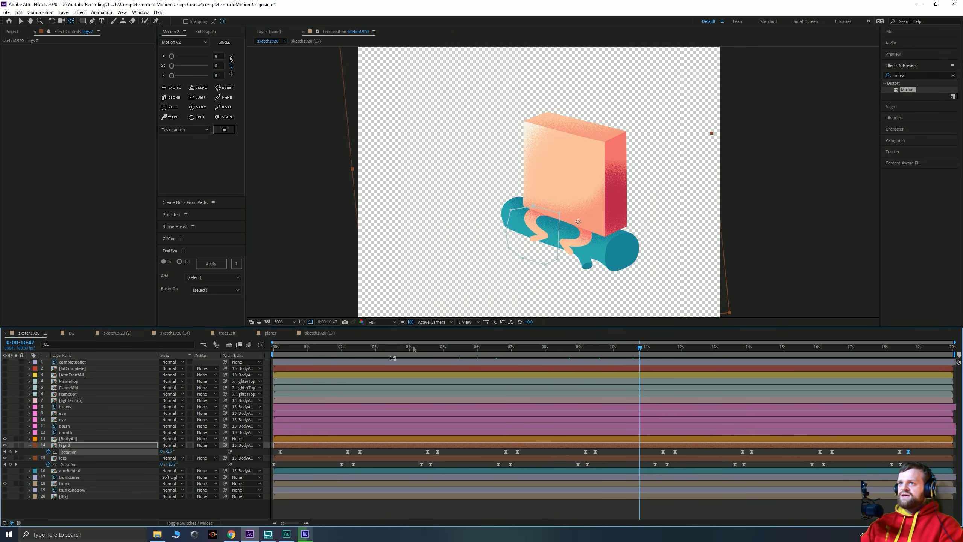
Nudge both legs layers right and down to positions 1185, 1360 and 1053.5, 1318.5, and scrub the timeline to check the fit
{"action": "left_click", "coordinate": [79, 459]}
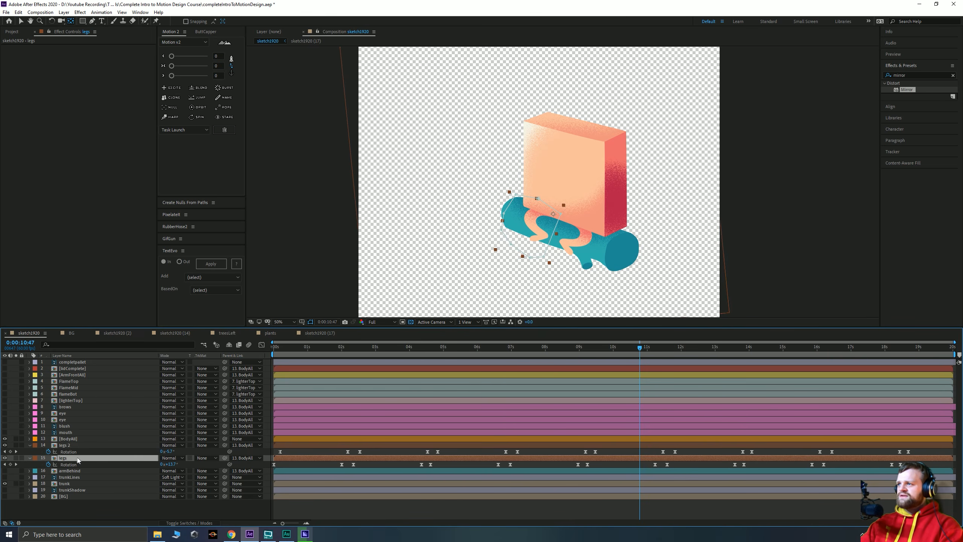
{"action": "left_click", "coordinate": [67, 446], "text": "shift"}
{"action": "key", "text": "p"}
{"action": "key", "text": "shift+Right"}
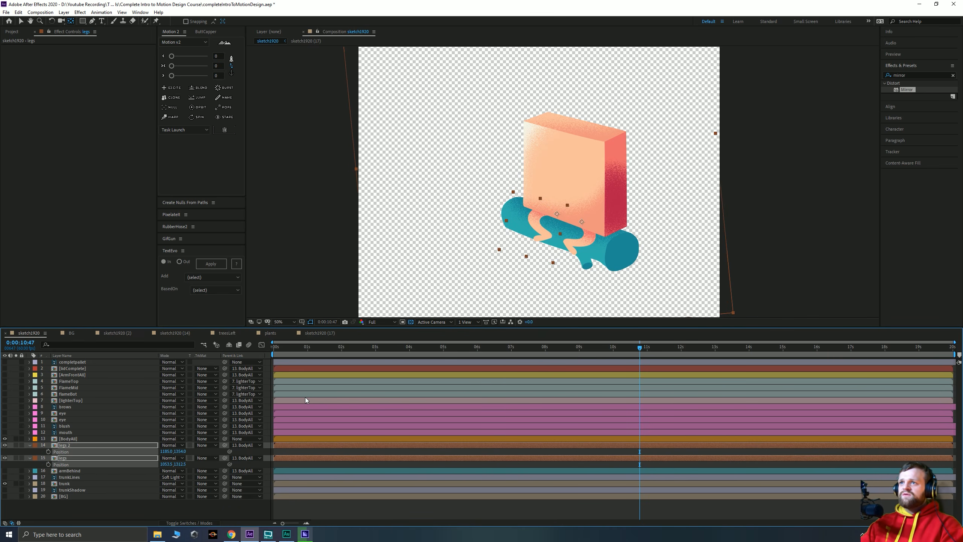
{"action": "key", "text": "Down"}
{"action": "key", "text": "Down"}
{"action": "key", "text": "Down"}
{"action": "key", "text": "Down"}
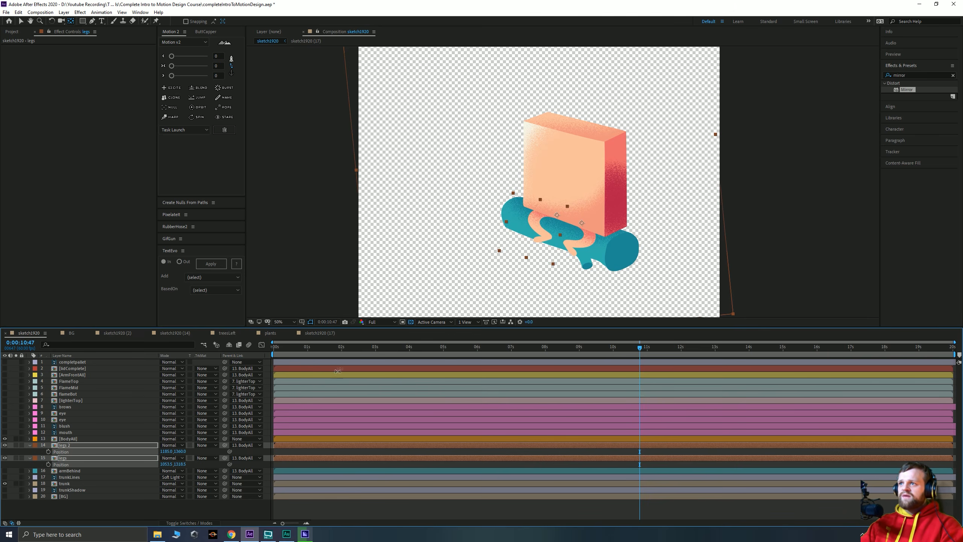
{"action": "left_click_drag", "start_coordinate": [341, 355], "coordinate": [598, 360]}
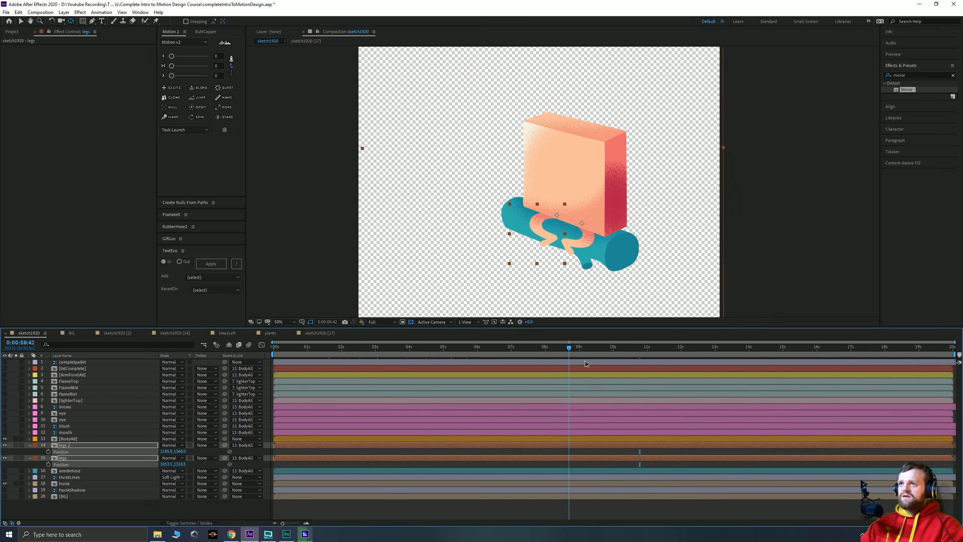
Nudge both legs layers left and slightly up to positions 1177, 1356 and 1045.5, 1314.5
{"action": "left_click", "coordinate": [307, 231]}
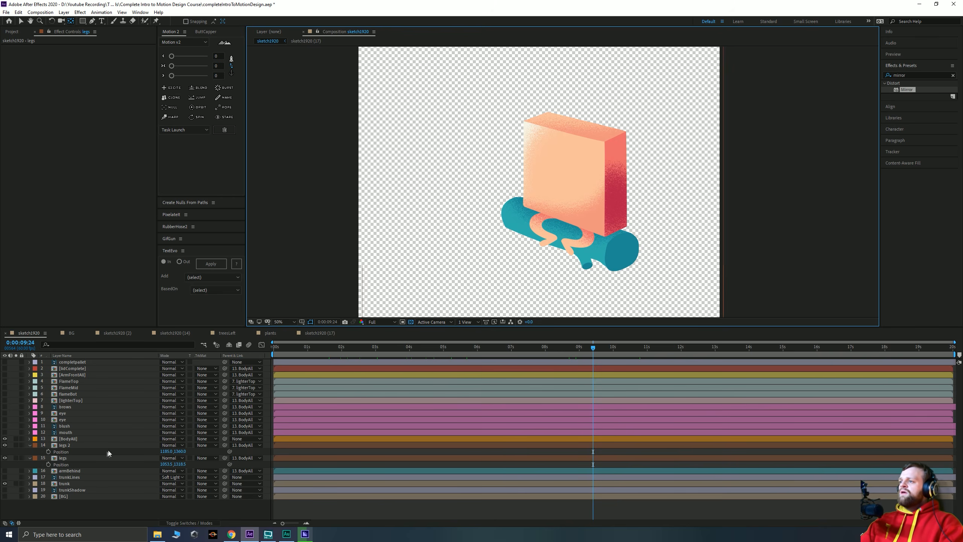
{"action": "left_click", "coordinate": [71, 458]}
{"action": "left_click", "coordinate": [64, 445], "text": "ctrl"}
{"action": "key", "text": "Left"}
{"action": "key", "text": "Left"}
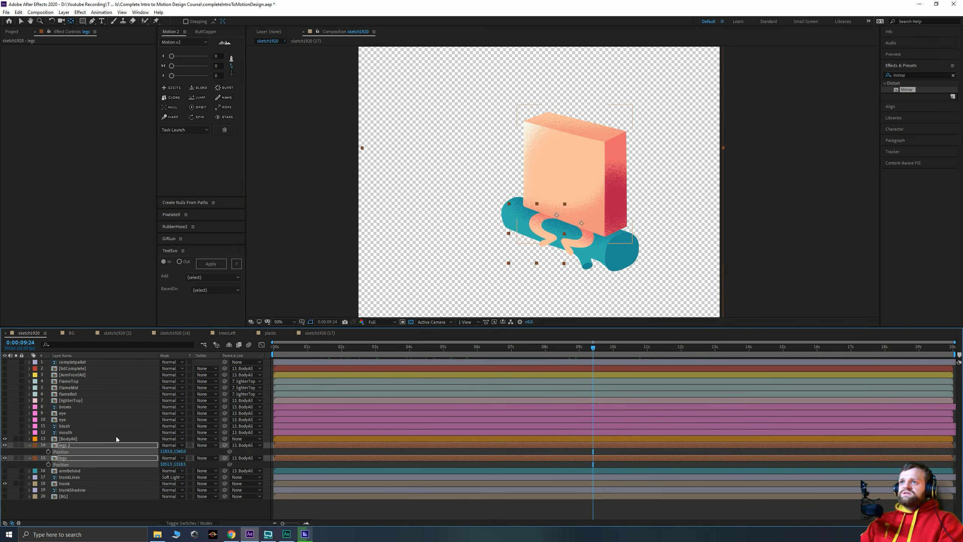
{"action": "key", "text": "Left"}
{"action": "key", "text": "Left"}
{"action": "left_click", "coordinate": [762, 220]}
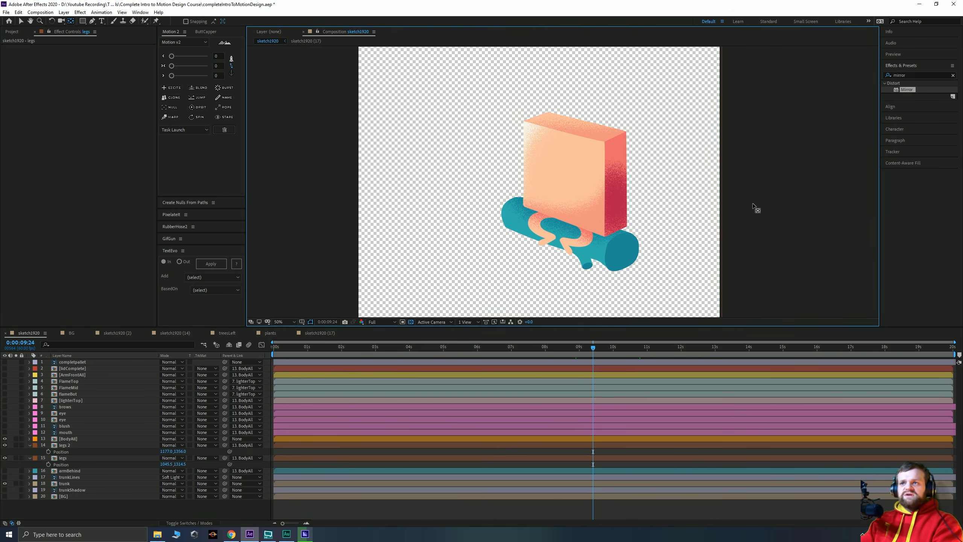
Move the BodyAll layer's anchor point down to the bottom of the lighter body with the Pan Behind tool
{"action": "left_click", "coordinate": [65, 439]}
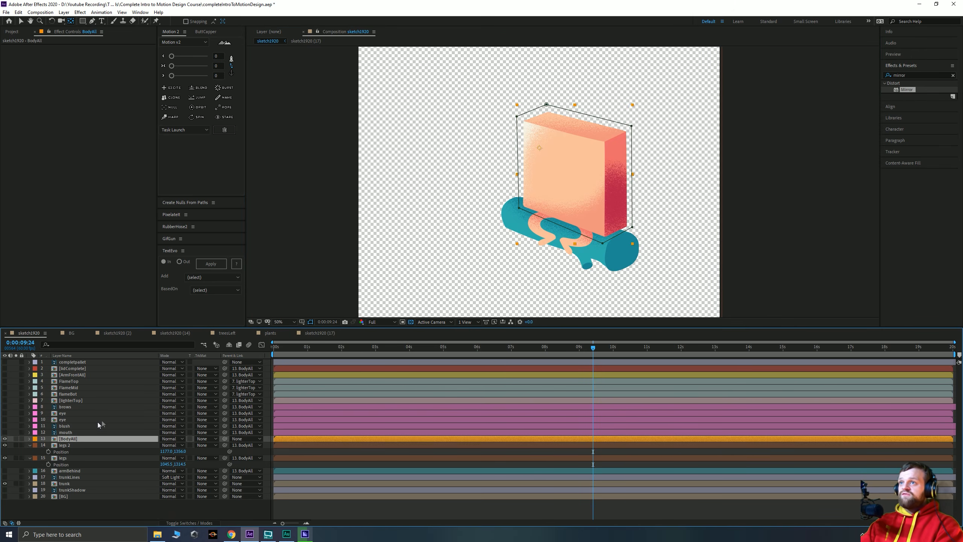
{"action": "left_click", "coordinate": [72, 22]}
{"action": "left_click_drag", "start_coordinate": [539, 148], "coordinate": [570, 221]}
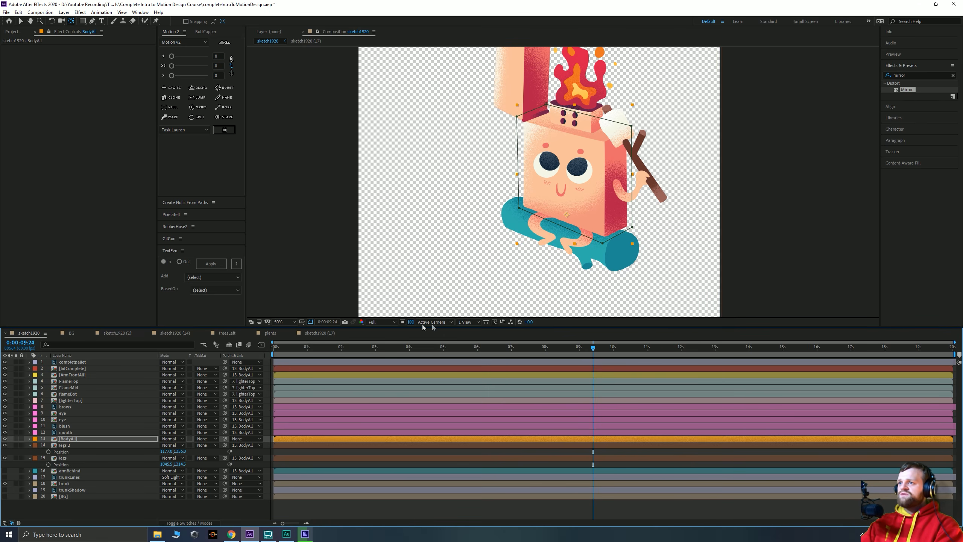
Lower the composition preview resolution to Third with the whole character in view
{"action": "left_click", "coordinate": [381, 322]}
{"action": "left_click", "coordinate": [380, 361]}
{"action": "key", "text": "space"}
{"action": "left_click_drag", "start_coordinate": [505, 154], "coordinate": [500, 194]}
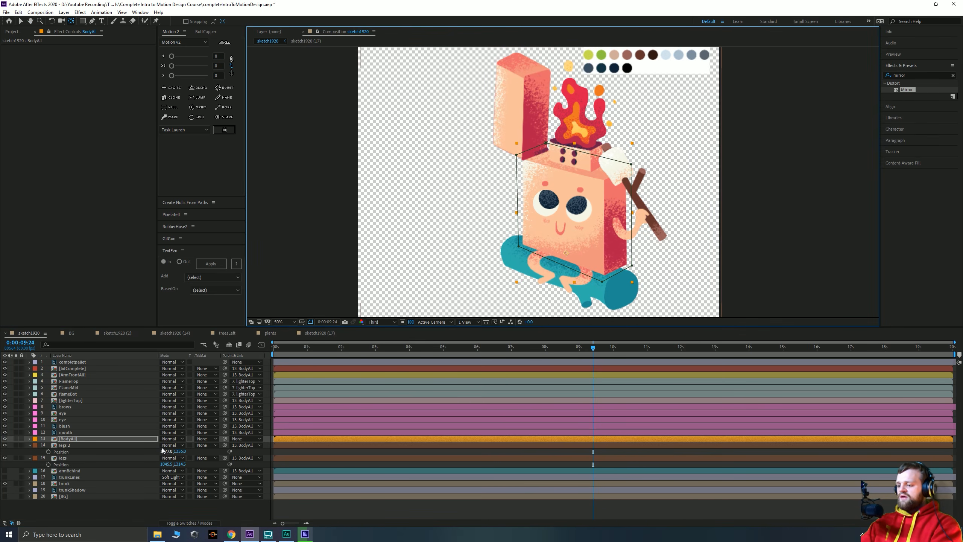
Try rotating the BodyAll layer about its new anchor point to test the parented parts, and undo the rotation
{"action": "key", "text": "r"}
{"action": "left_click_drag", "start_coordinate": [170, 445], "coordinate": [139, 431]}
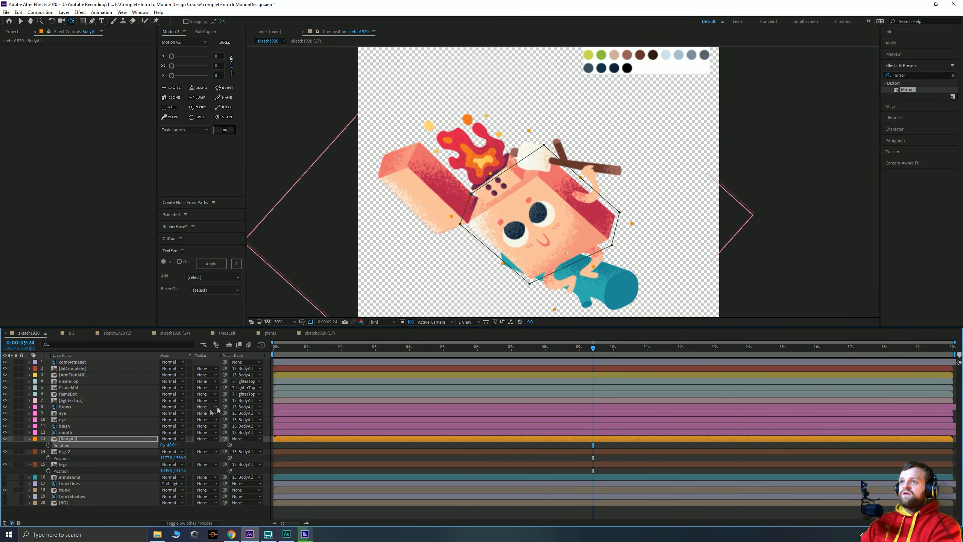
{"action": "key", "text": "ctrl+z"}
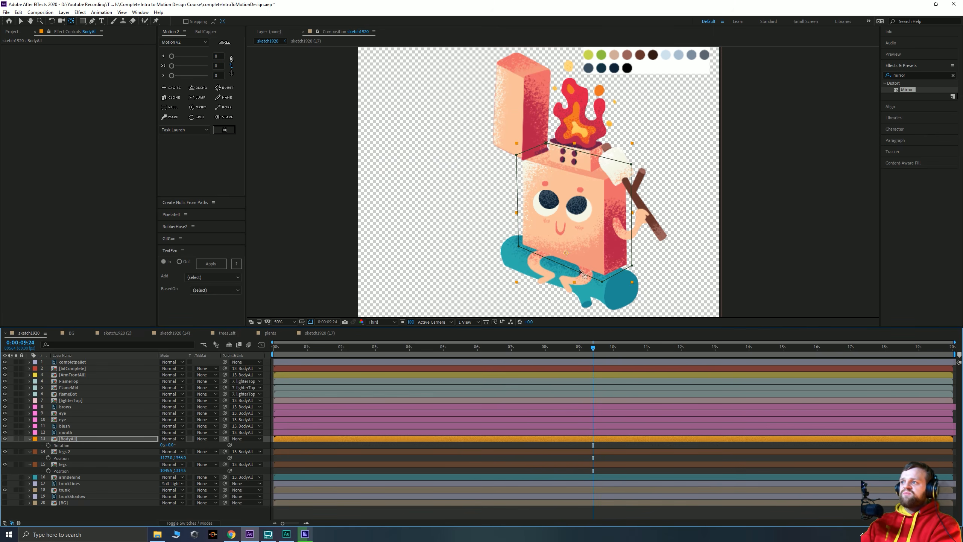
Make the armBehind layer visible and detach both legs layers from BodyAll by setting their parent to None
{"action": "left_click", "coordinate": [5, 477]}
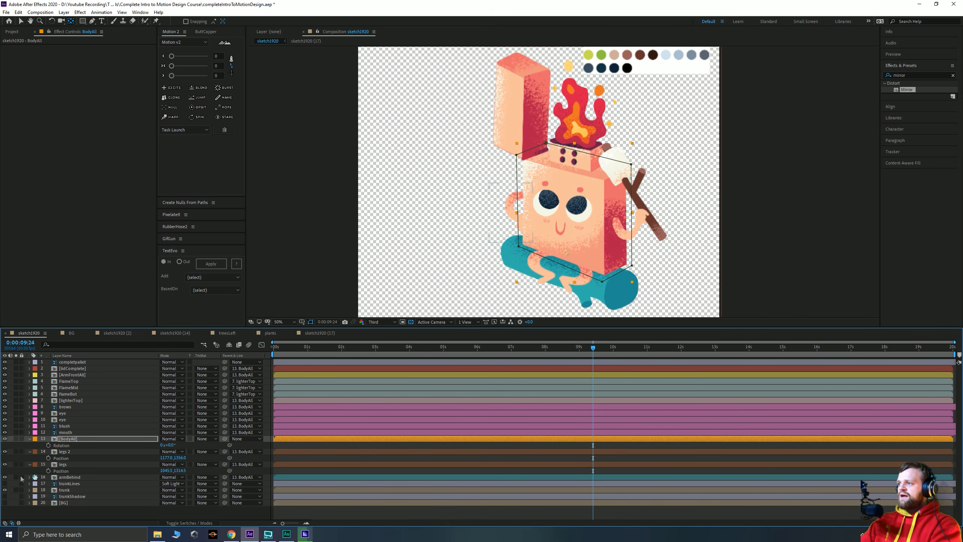
{"action": "left_click", "coordinate": [63, 465]}
{"action": "left_click", "coordinate": [65, 451], "text": "ctrl"}
{"action": "left_click", "coordinate": [241, 452]}
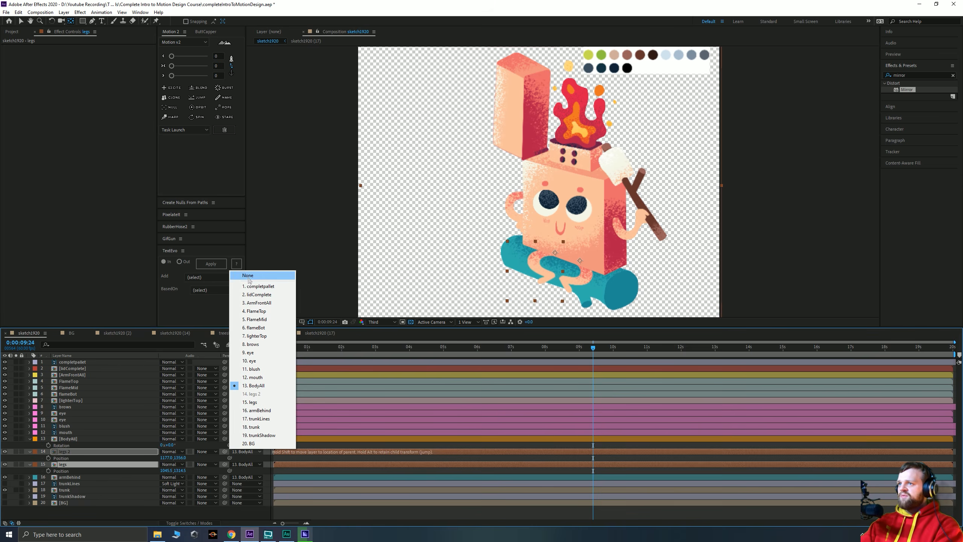
{"action": "left_click", "coordinate": [250, 277]}
Try rotating the BodyAll layer again with the legs unparented, and undo the rotation
{"action": "left_click", "coordinate": [72, 445]}
{"action": "mouse_move", "coordinate": [167, 445]}
{"action": "left_mouse_down"}
{"action": "mouse_move", "coordinate": [159, 442]}
{"action": "mouse_move", "coordinate": [193, 441]}
{"action": "mouse_move", "coordinate": [157, 438]}
{"action": "left_mouse_up"}
{"action": "key", "text": "ctrl+z"}
Start Scale and Rotation keyframing on the BodyAll layer at the beginning of the timeline
{"action": "left_click_drag", "start_coordinate": [296, 349], "coordinate": [272, 350]}
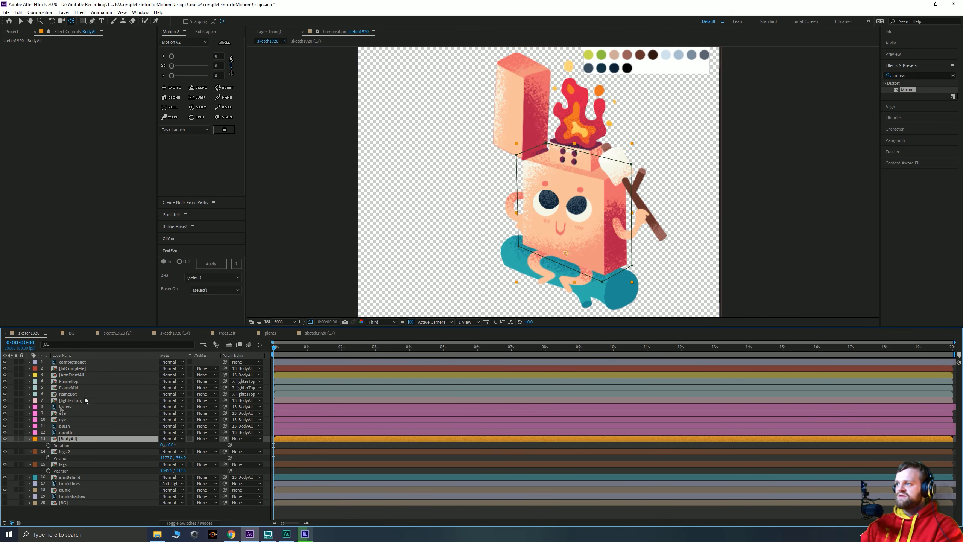
{"action": "left_click", "coordinate": [65, 452]}
{"action": "left_click", "coordinate": [69, 440]}
{"action": "key", "text": "s"}
{"action": "key", "text": "shift+r"}
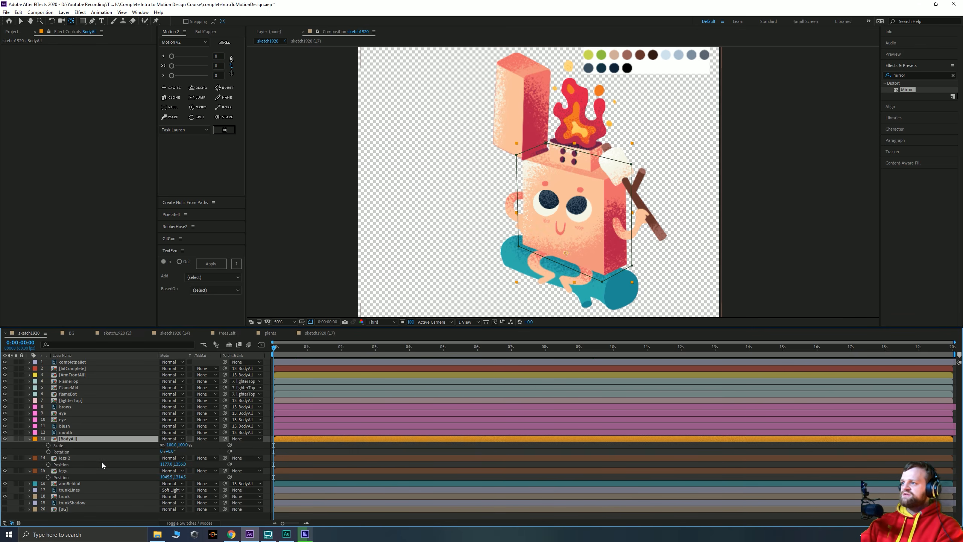
{"action": "left_click", "coordinate": [48, 452]}
{"action": "left_click", "coordinate": [49, 446]}
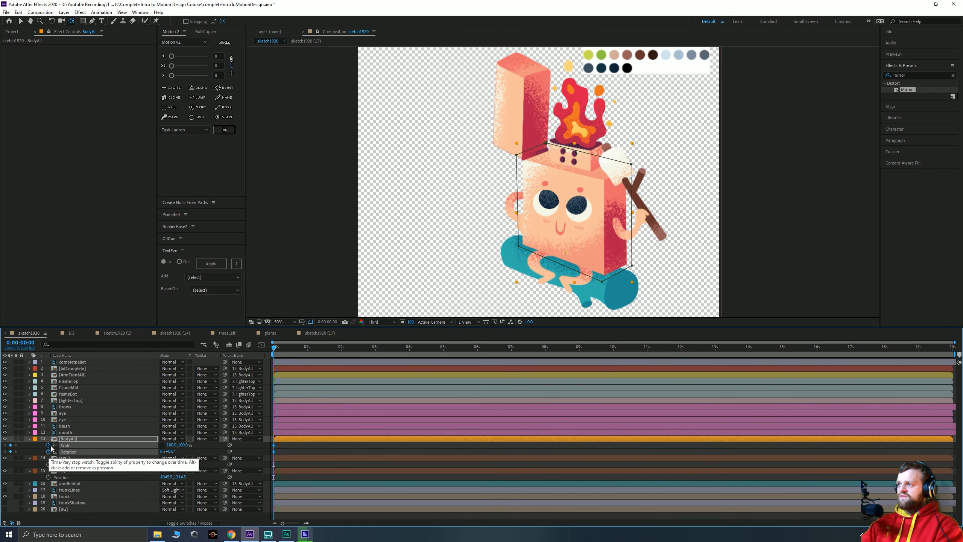
Keyframe BodyAll's Scale and Rotation at 0:00:02:00, setting the vertical scale to 98% and leaving the width at 100%
{"action": "left_click", "coordinate": [341, 349]}
{"action": "left_click_drag", "start_coordinate": [342, 349], "coordinate": [343, 349]}
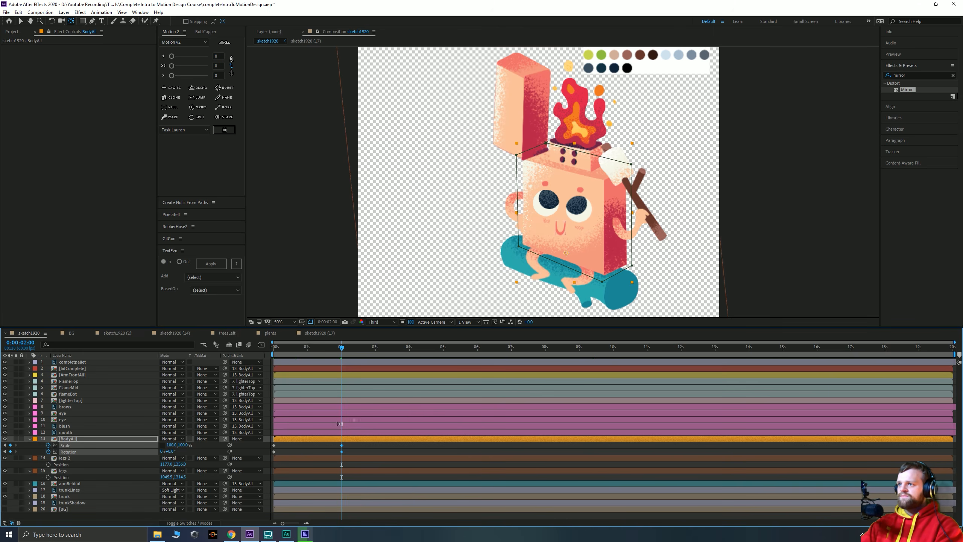
{"action": "left_click", "coordinate": [275, 454]}
{"action": "left_click_drag", "start_coordinate": [182, 447], "coordinate": [186, 436]}
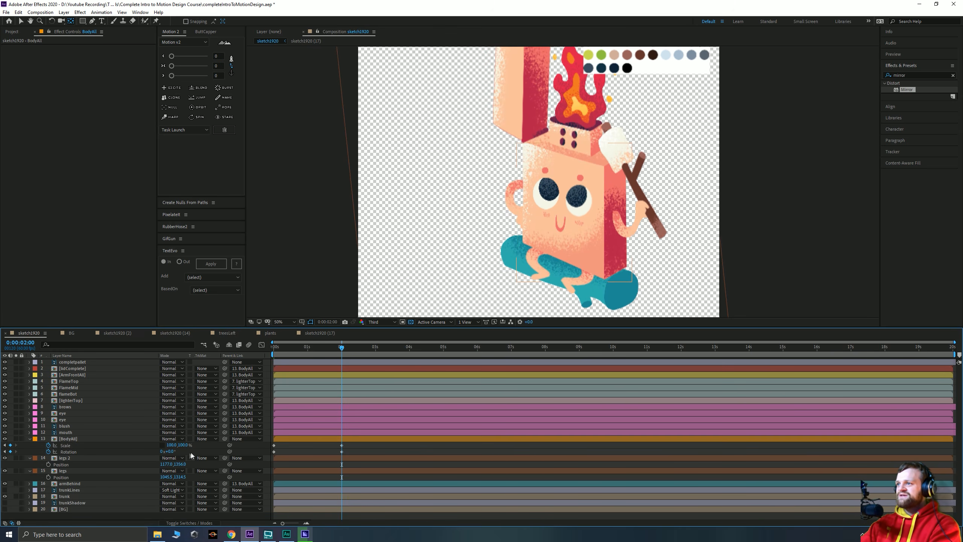
{"action": "left_click", "coordinate": [183, 445]}
{"action": "type", "text": "98"}
{"action": "key", "text": "Return"}
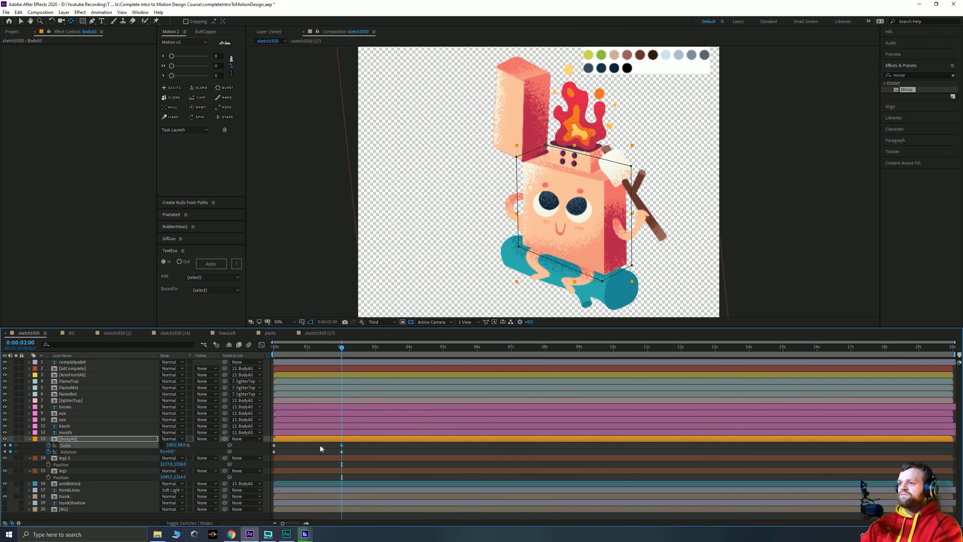
Set BodyAll's rotation at 0:00:02:00 to 2°, after trying 3°
{"action": "left_click", "coordinate": [173, 451]}
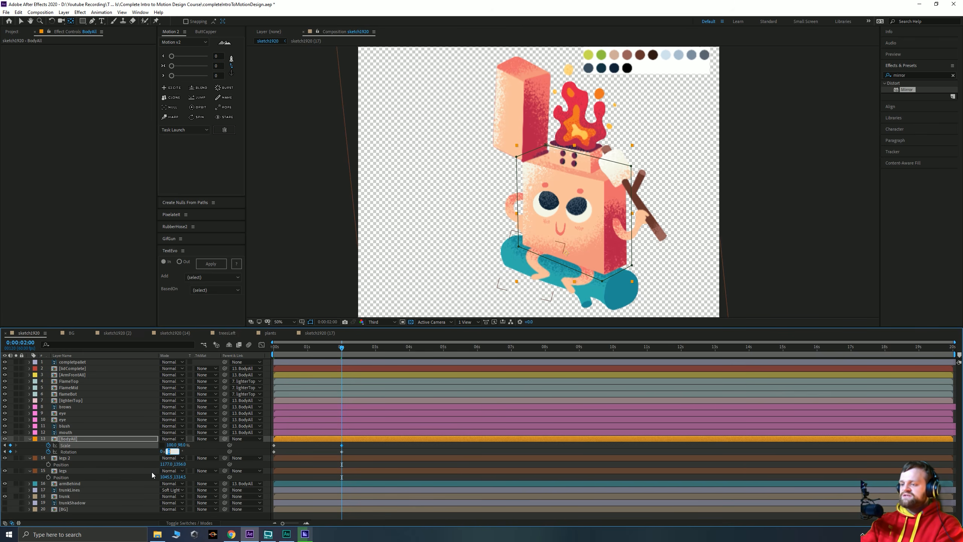
{"action": "type", "text": "3"}
{"action": "key", "text": "Return"}
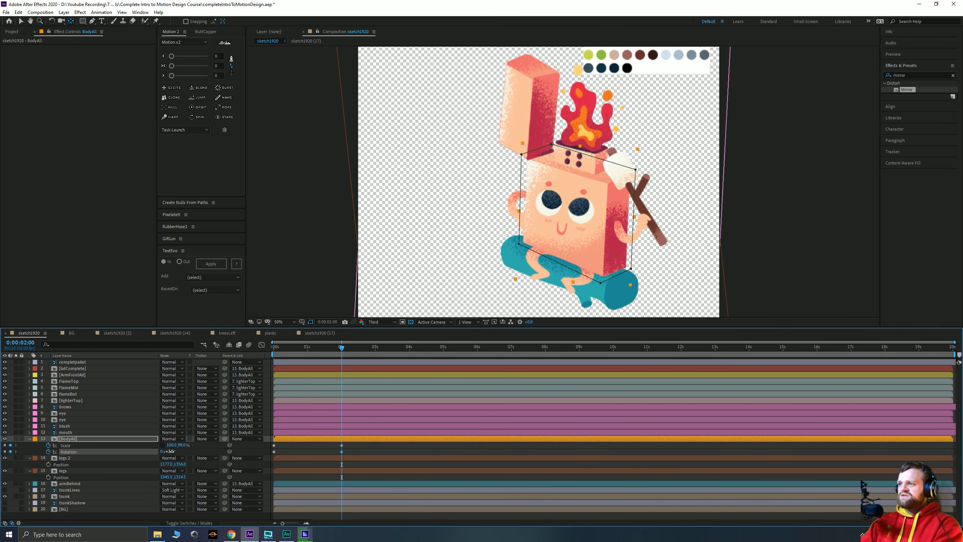
{"action": "type", "text": "2"}
{"action": "key", "text": "Return"}
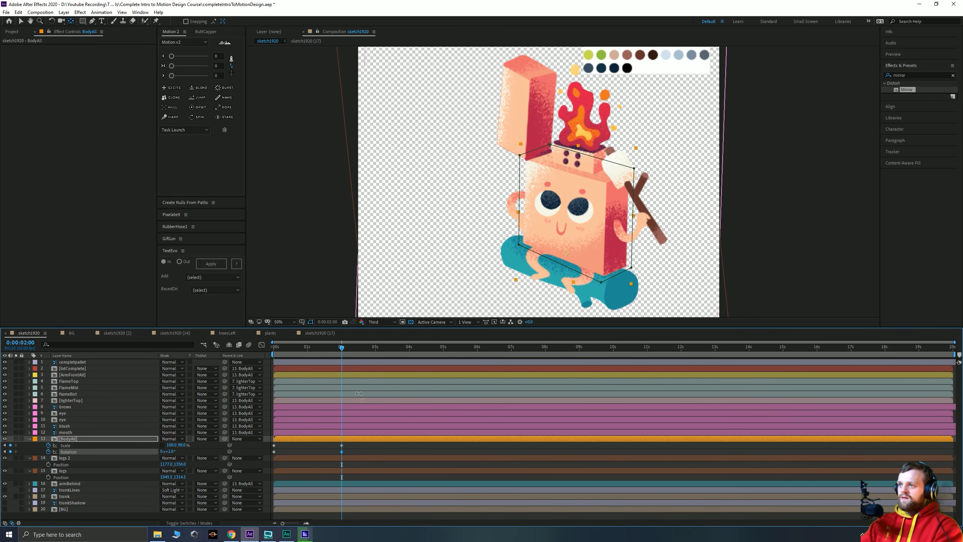
Add holding Scale and Rotation keyframes to the BodyAll layer at 0:00:02:18
{"action": "left_click_drag", "start_coordinate": [389, 354], "coordinate": [352, 364]}
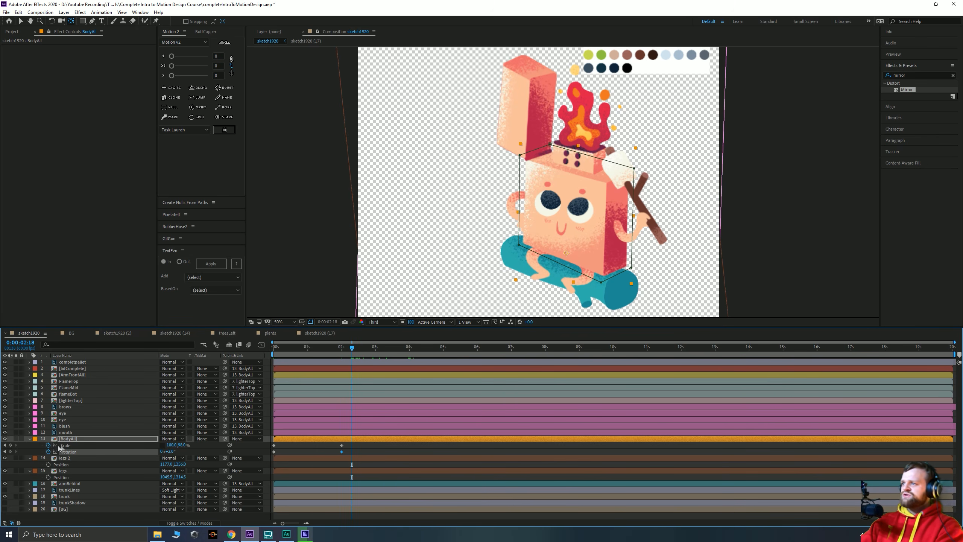
{"action": "left_click", "coordinate": [11, 451]}
{"action": "left_click", "coordinate": [10, 445]}
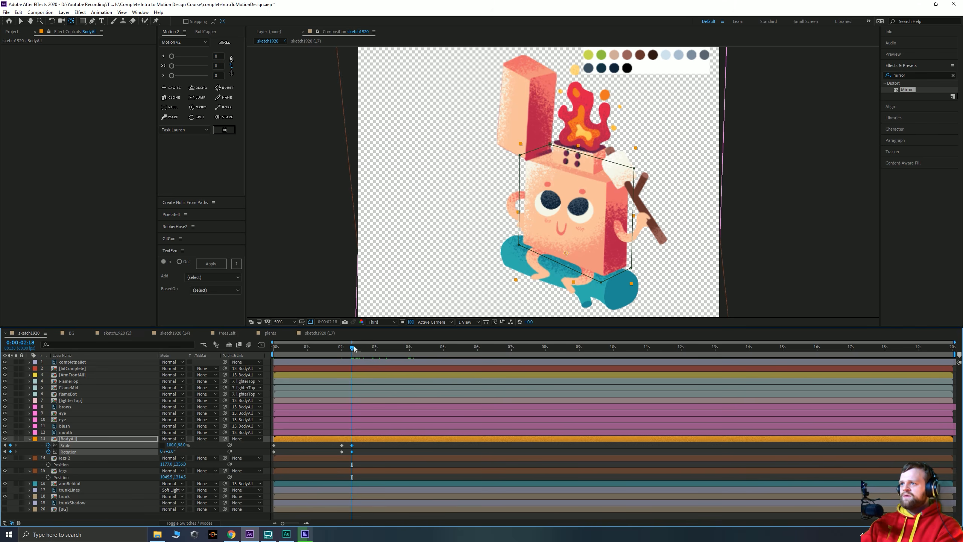
{"action": "left_click_drag", "start_coordinate": [352, 350], "coordinate": [502, 367]}
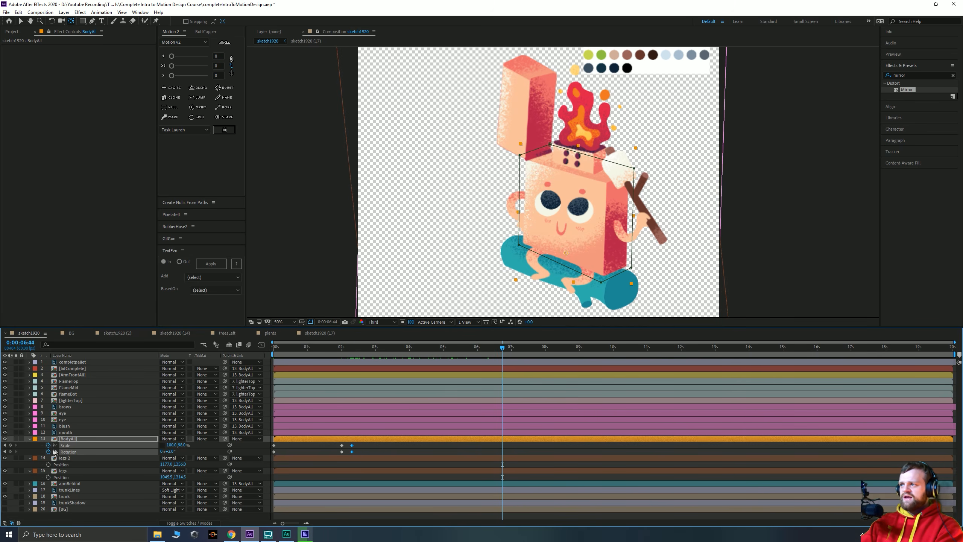
{"action": "left_click", "coordinate": [10, 451]}
{"action": "left_click", "coordinate": [10, 445]}
{"action": "left_click", "coordinate": [172, 451]}
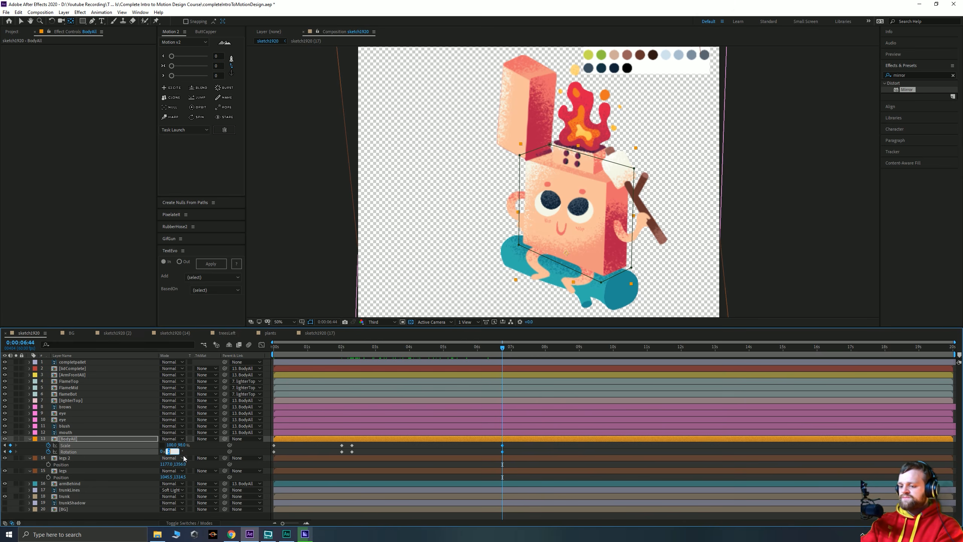
{"action": "type", "text": "-2"}
{"action": "key", "text": "Return"}
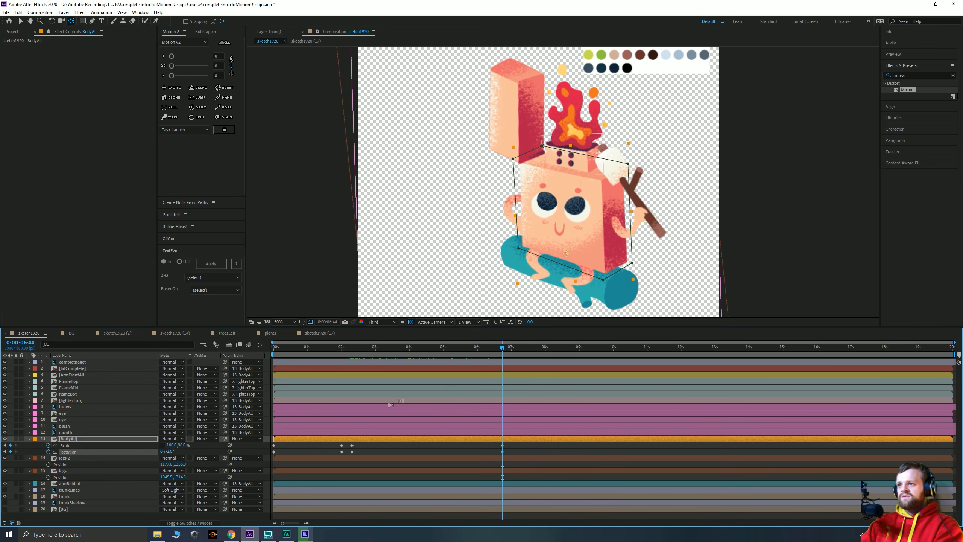
{"action": "left_click_drag", "start_coordinate": [507, 450], "coordinate": [437, 446]}
{"action": "key", "text": "Delete"}
Add Scale and Rotation keyframes to the BodyAll layer at 0:00:04:18 and set its rotation there to -2°
{"action": "left_click", "coordinate": [4, 446]}
{"action": "key", "text": "space"}
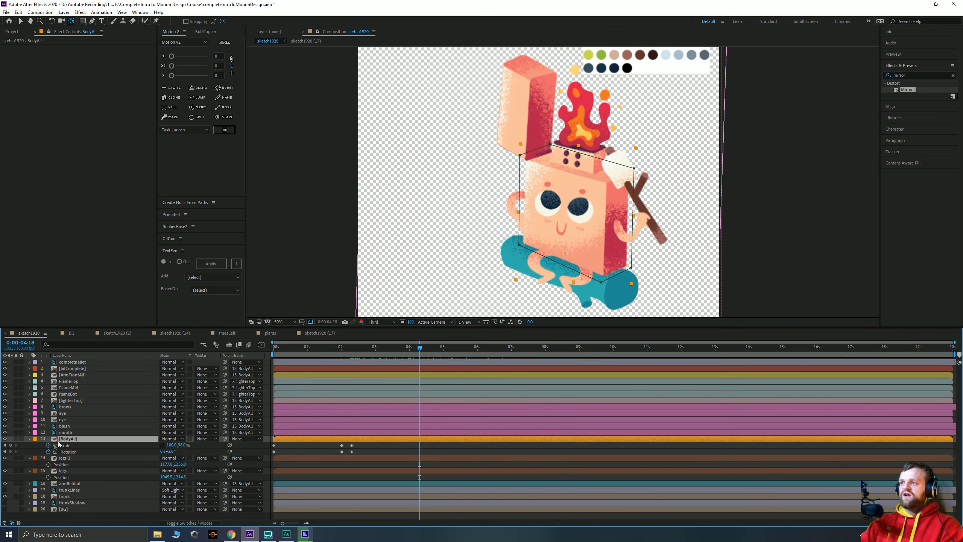
{"action": "left_click", "coordinate": [10, 452]}
{"action": "left_click", "coordinate": [11, 445]}
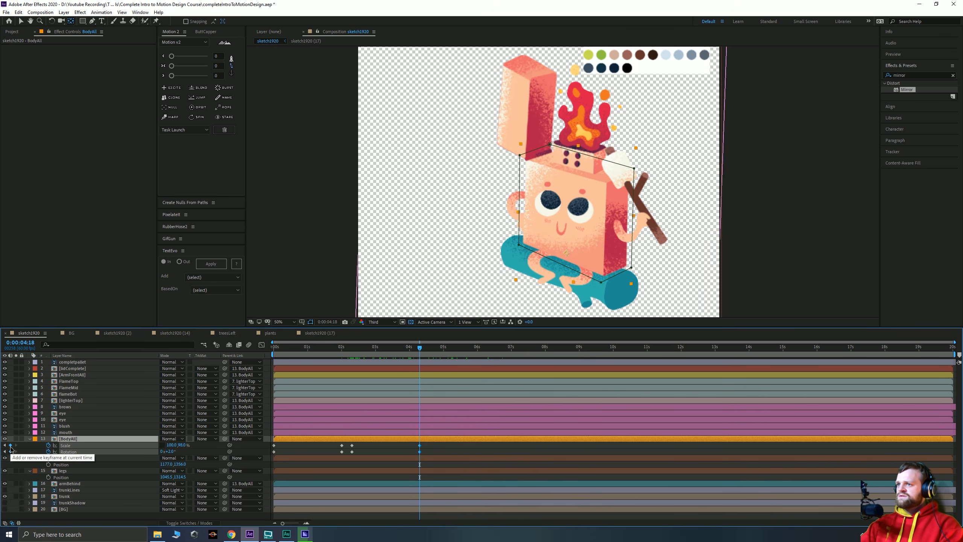
{"action": "left_click", "coordinate": [171, 451]}
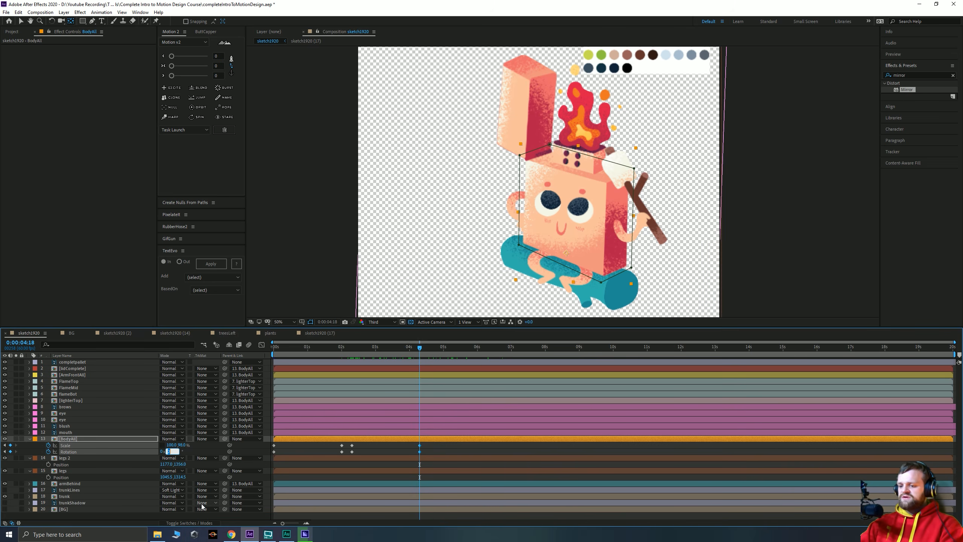
{"action": "type", "text": "-"}
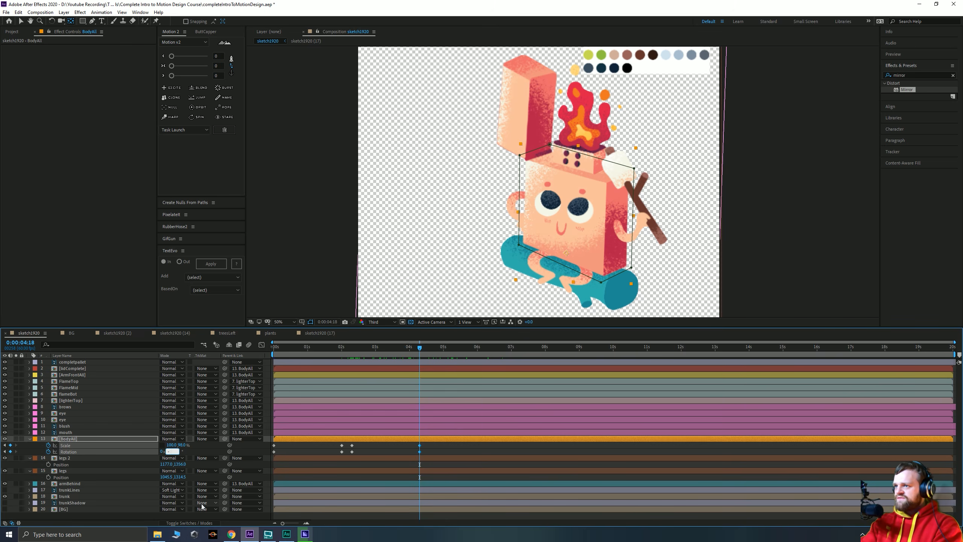
{"action": "type", "text": "2"}
{"action": "key", "text": "Return"}
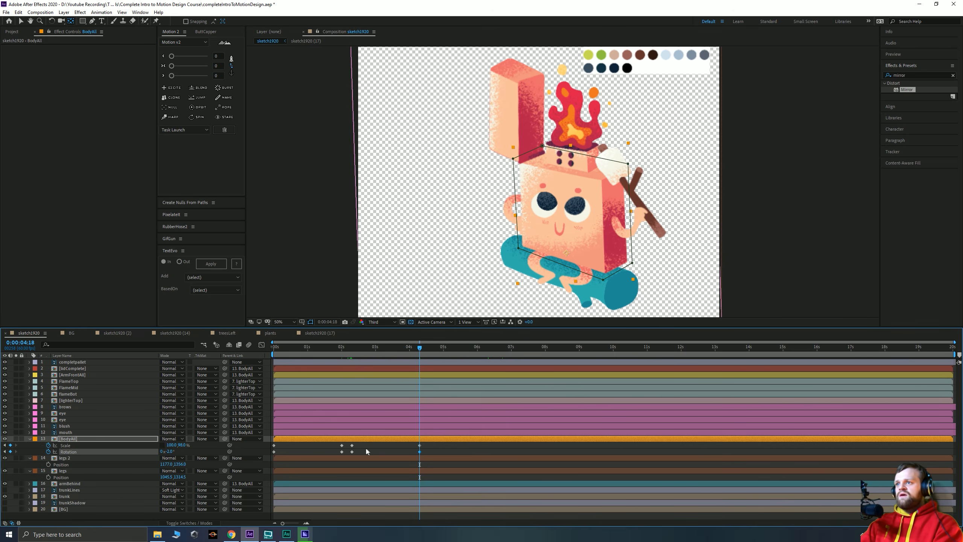
Preview the sway from the beginning and add holding Scale and Rotation keyframes to BodyAll at 0:00:04:35
{"action": "left_click", "coordinate": [430, 348]}
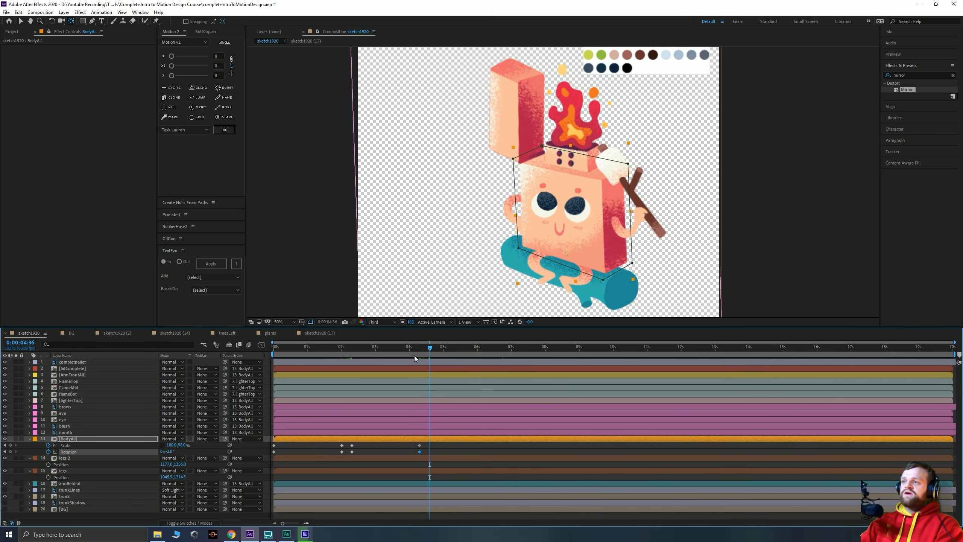
{"action": "left_click_drag", "start_coordinate": [276, 347], "coordinate": [258, 352]}
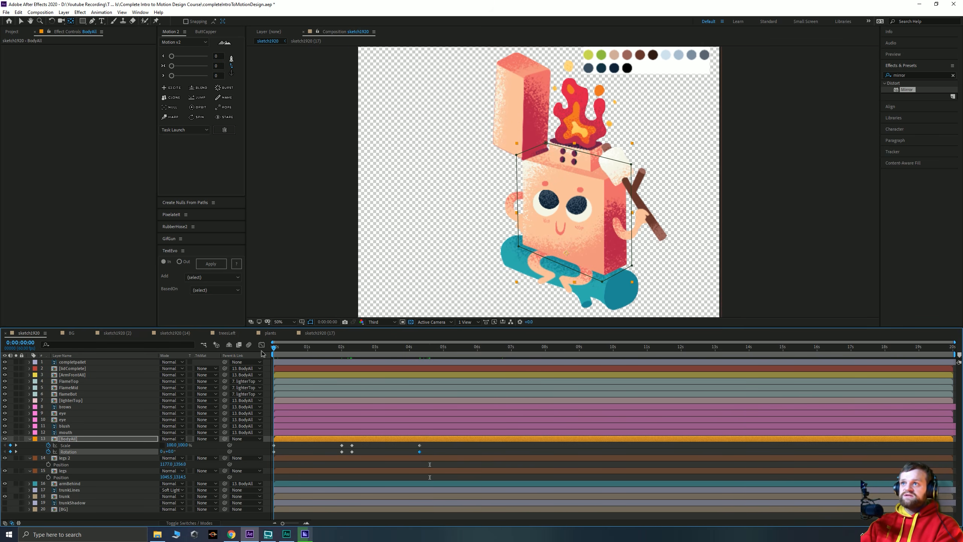
{"action": "key", "text": "space"}
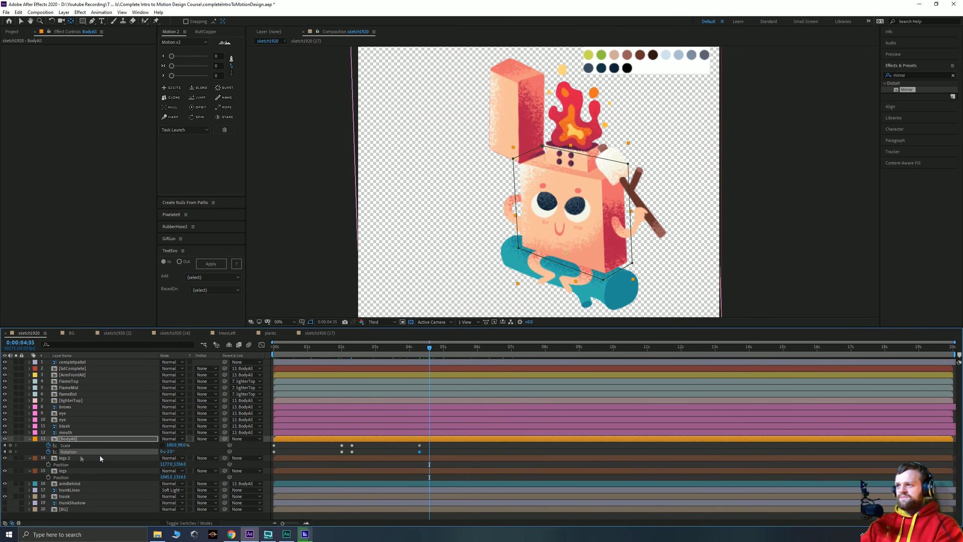
{"action": "left_click", "coordinate": [10, 451]}
{"action": "left_click", "coordinate": [10, 445]}
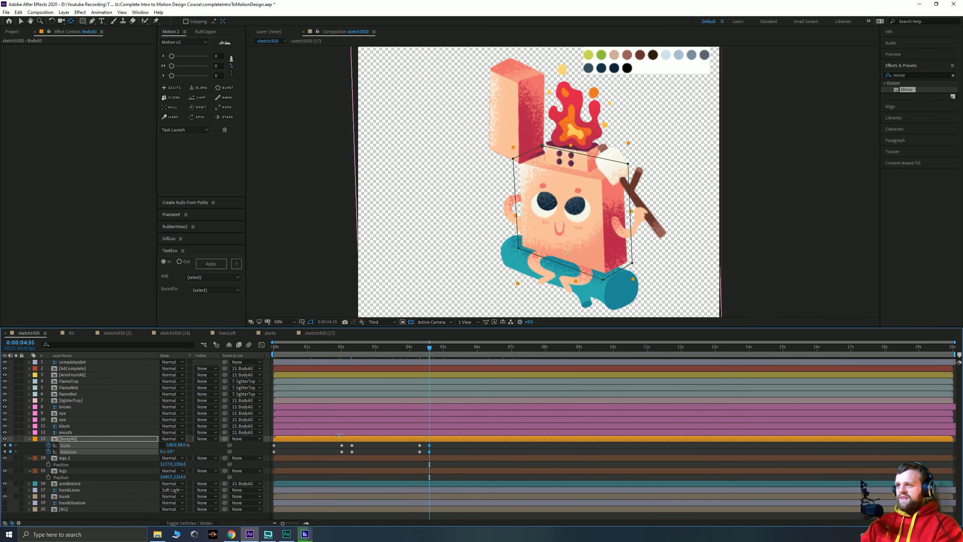
Copy BodyAll's Scale and Rotation keyframes from 0:00:02:00 and paste them at 0:00:06:35
{"action": "left_click_drag", "start_coordinate": [341, 448], "coordinate": [343, 454]}
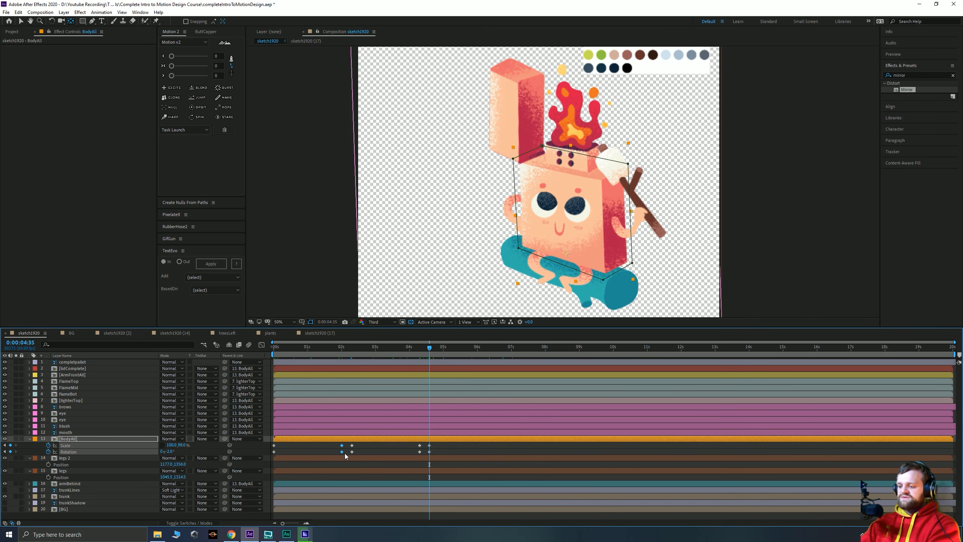
{"action": "key", "text": "space"}
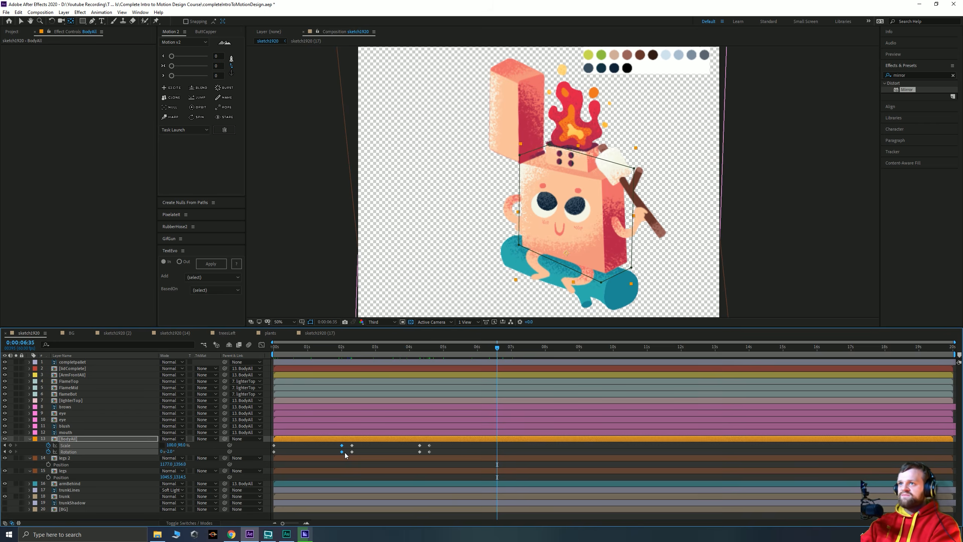
{"action": "key", "text": "space"}
{"action": "key", "text": "ctrl+v"}
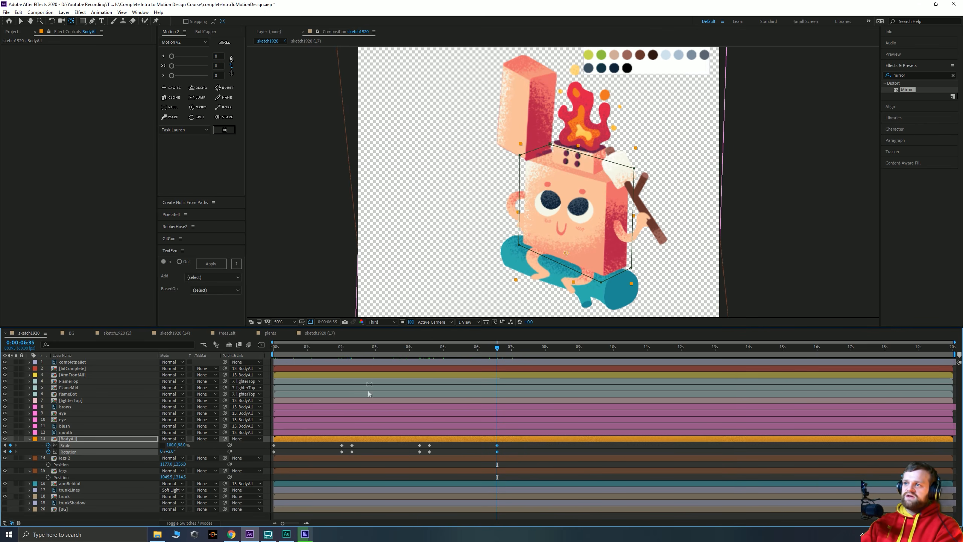
{"action": "key", "text": "space"}
Copy BodyAll's keyframes from 0:00:02:18 through 0:00:06:35 and paste them at 0:00:06:53, about 0:00:11:30 and 0:00:16:06
{"action": "left_click_drag", "start_coordinate": [346, 444], "coordinate": [503, 460]}
{"action": "left_click", "coordinate": [351, 352]}
{"action": "left_click_drag", "start_coordinate": [351, 354], "coordinate": [342, 357]}
{"action": "key", "text": "space"}
{"action": "left_click_drag", "start_coordinate": [347, 363], "coordinate": [351, 361]}
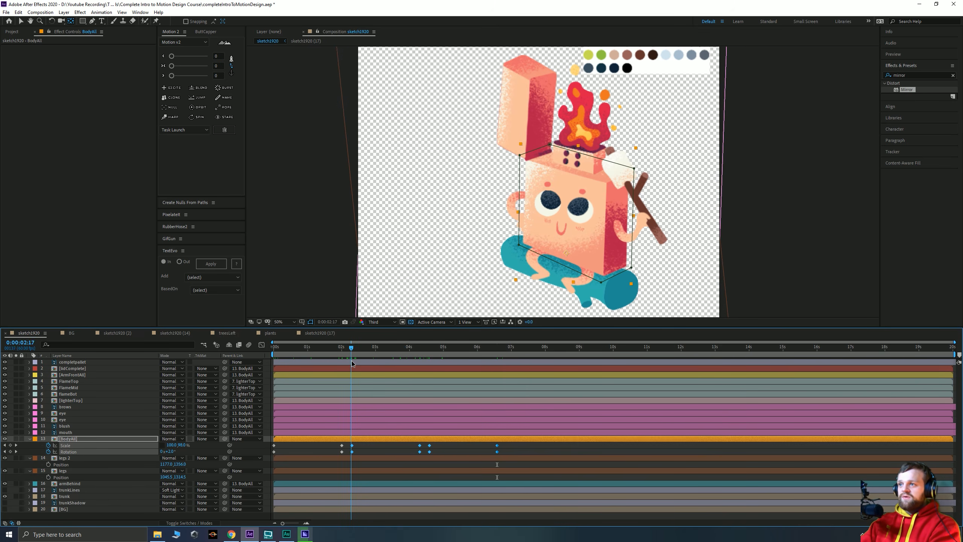
{"action": "left_click_drag", "start_coordinate": [497, 357], "coordinate": [509, 350]}
{"action": "key", "text": "ctrl+v"}
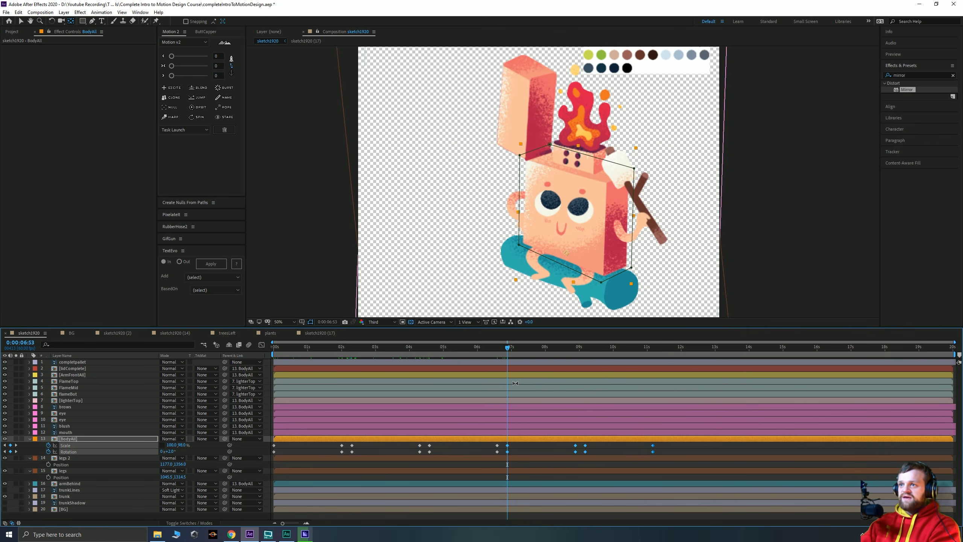
{"action": "left_click_drag", "start_coordinate": [662, 349], "coordinate": [666, 350]}
{"action": "key", "text": "ctrl+v"}
{"action": "left_click", "coordinate": [820, 350]}
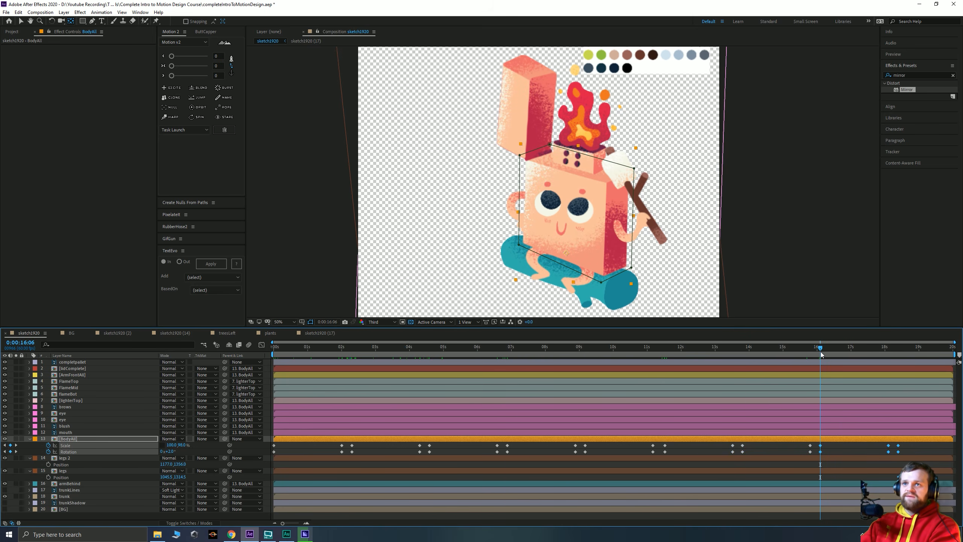
Try pasting BodyAll's first Scale and Rotation keyframes at 0:00:20:00, and undo the paste
{"action": "left_click_drag", "start_coordinate": [291, 456], "coordinate": [269, 445]}
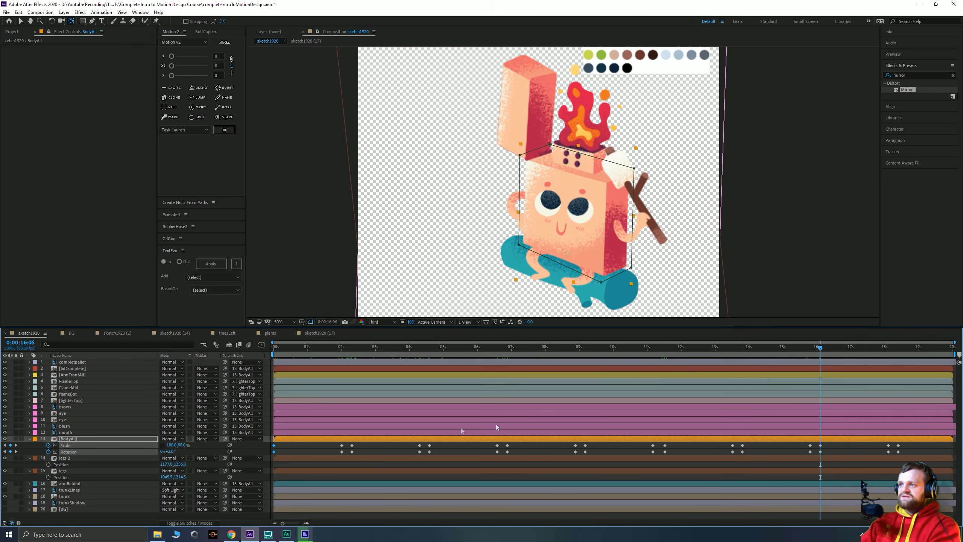
{"action": "key", "text": "End"}
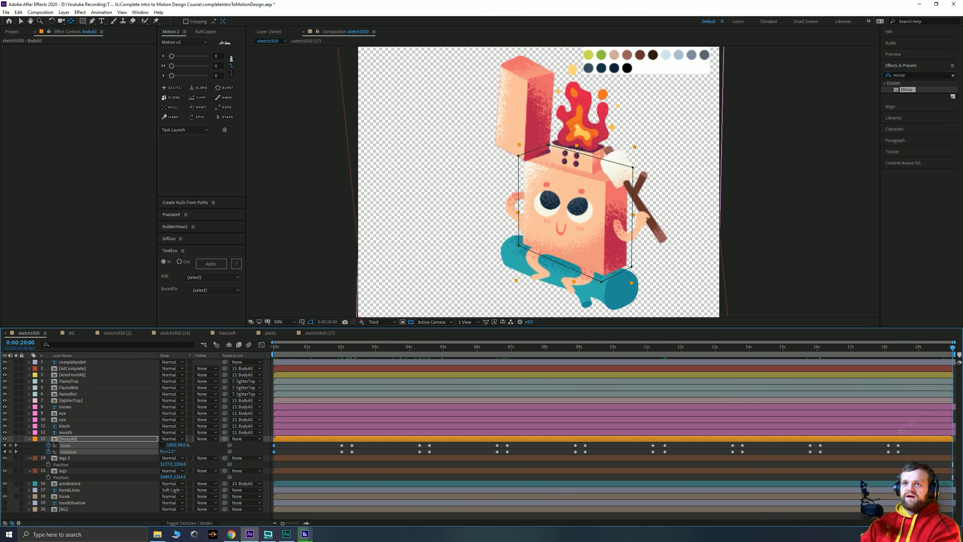
{"action": "key", "text": "ctrl+v"}
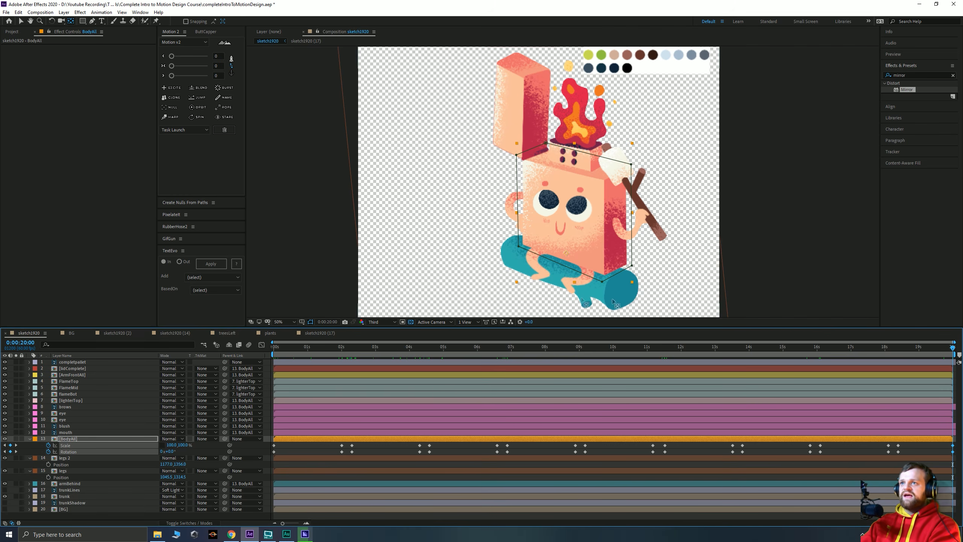
{"action": "key", "text": "ctrl+z"}
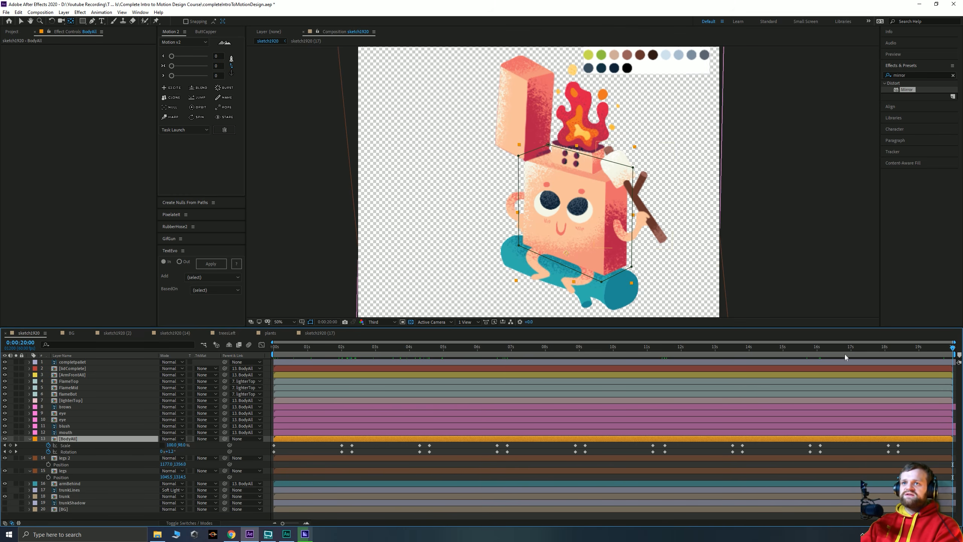
Set the preview resolution to Quarter, end the work area just before 7 seconds, and play the animation from the start
{"action": "left_click_drag", "start_coordinate": [890, 350], "coordinate": [207, 351]}
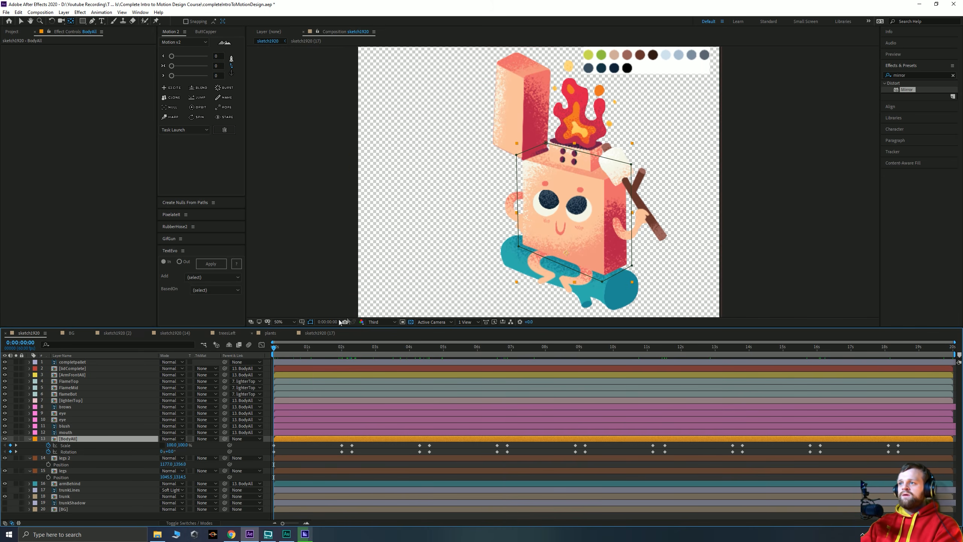
{"action": "key", "text": "space"}
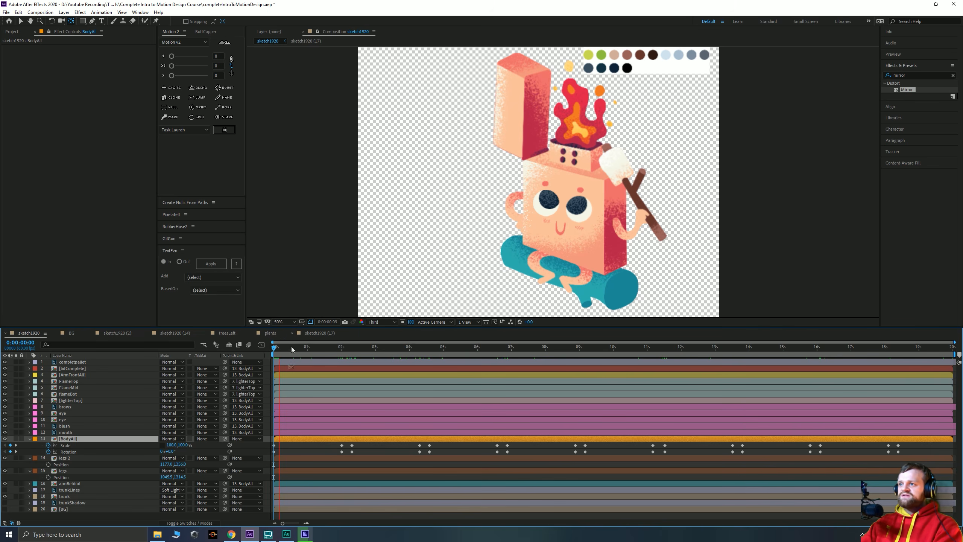
{"action": "left_click", "coordinate": [380, 322]}
{"action": "left_click", "coordinate": [379, 367]}
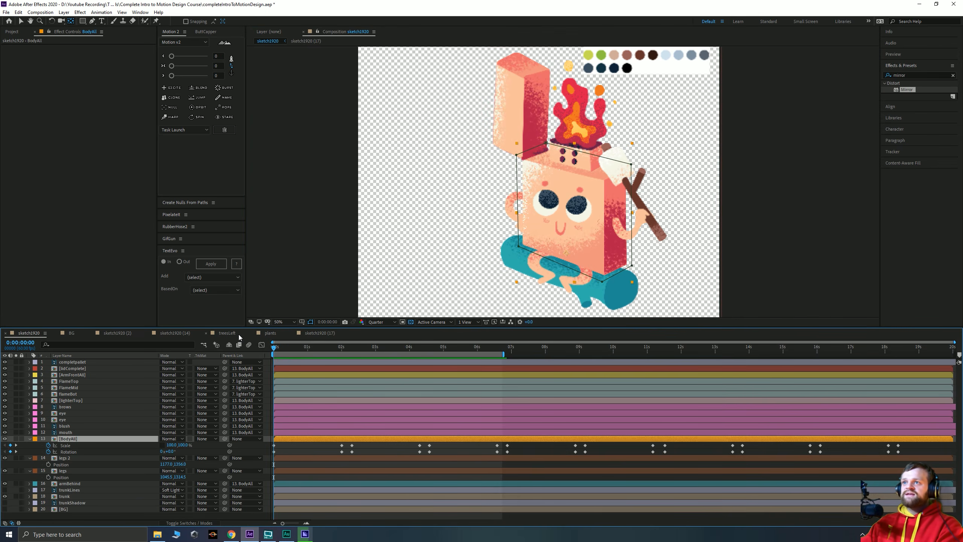
{"action": "key", "text": "space"}
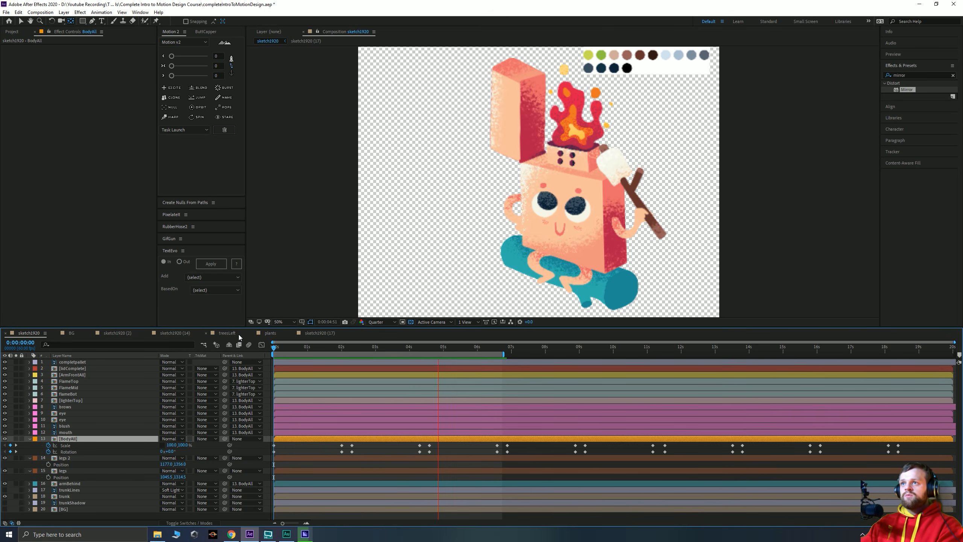
{"action": "key", "text": "space"}
Compress all of BodyAll's Scale and Rotation keyframes in time so the last visible pair sits at about 8 seconds, and preview the motion
{"action": "left_click_drag", "start_coordinate": [905, 442], "coordinate": [262, 463]}
{"action": "left_click_drag", "start_coordinate": [638, 445], "coordinate": [554, 463]}
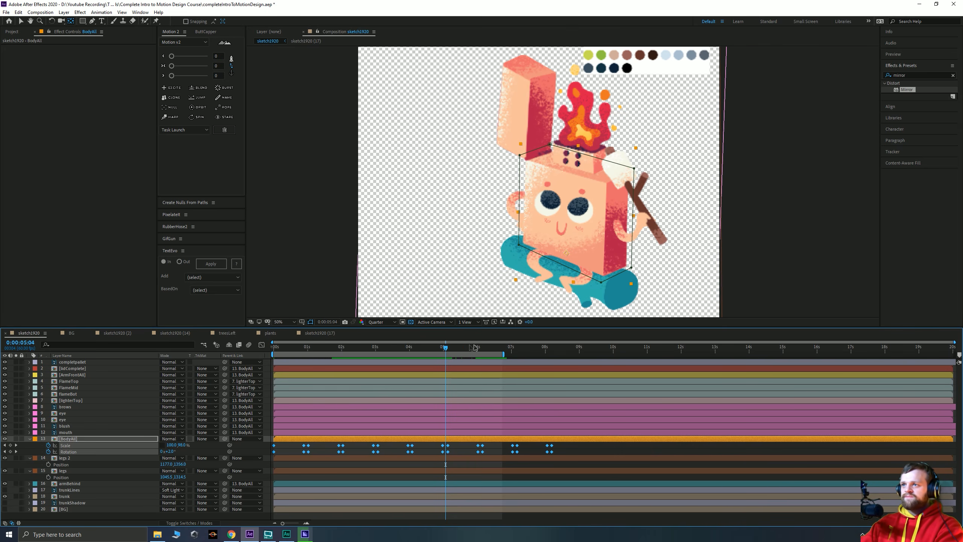
{"action": "key", "text": "space"}
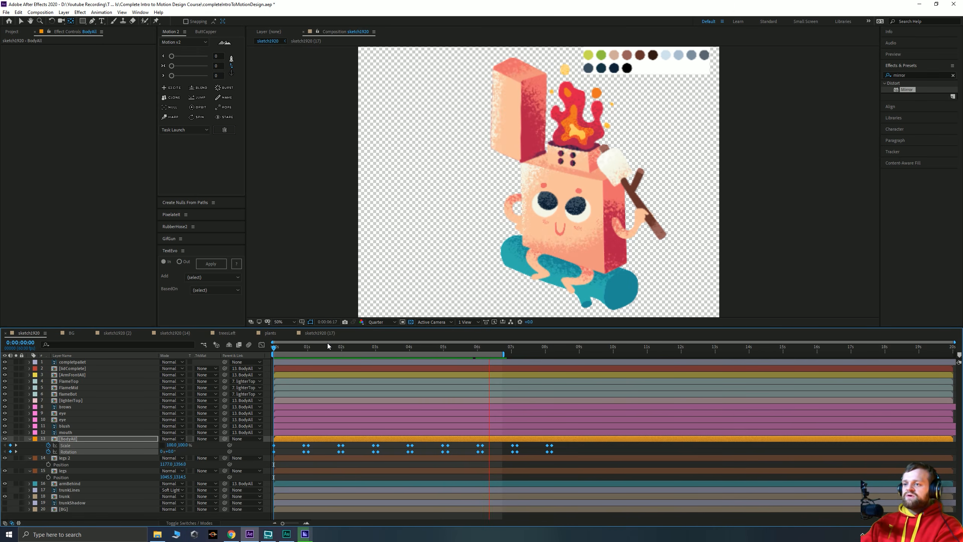
{"action": "left_click", "coordinate": [348, 347]}
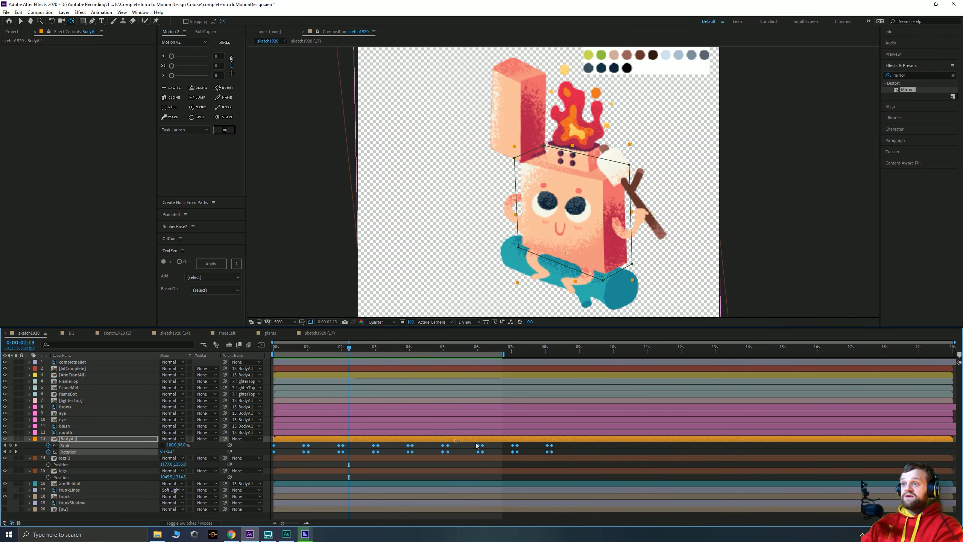
Apply Easy Ease to all of BodyAll's Scale and Rotation keyframes and check their curves in the graph
{"action": "key", "text": "F9"}
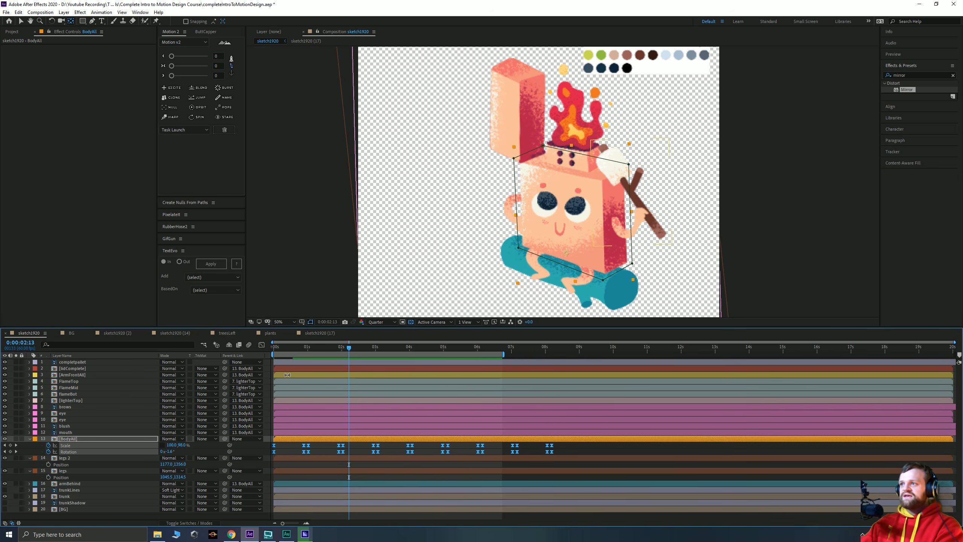
{"action": "left_click", "coordinate": [261, 345]}
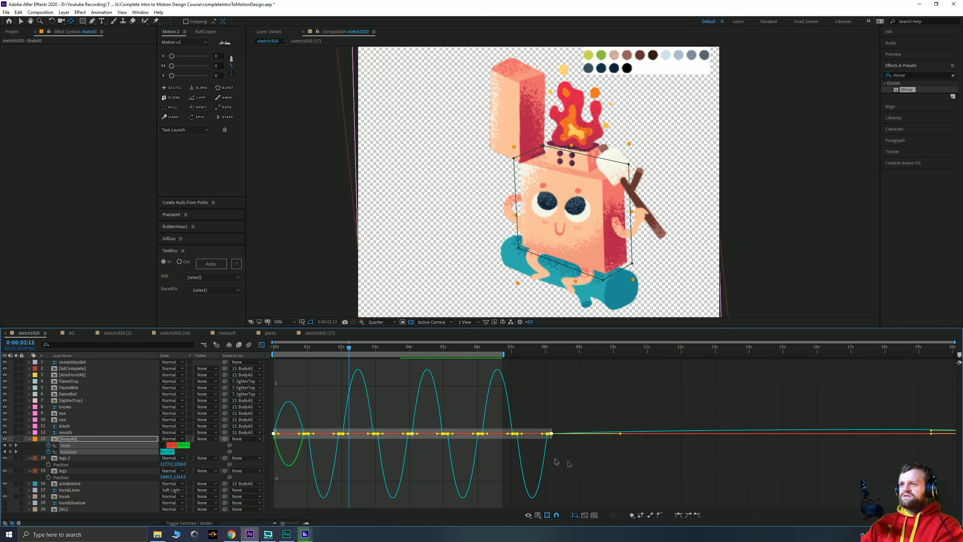
{"action": "left_click", "coordinate": [261, 345]}
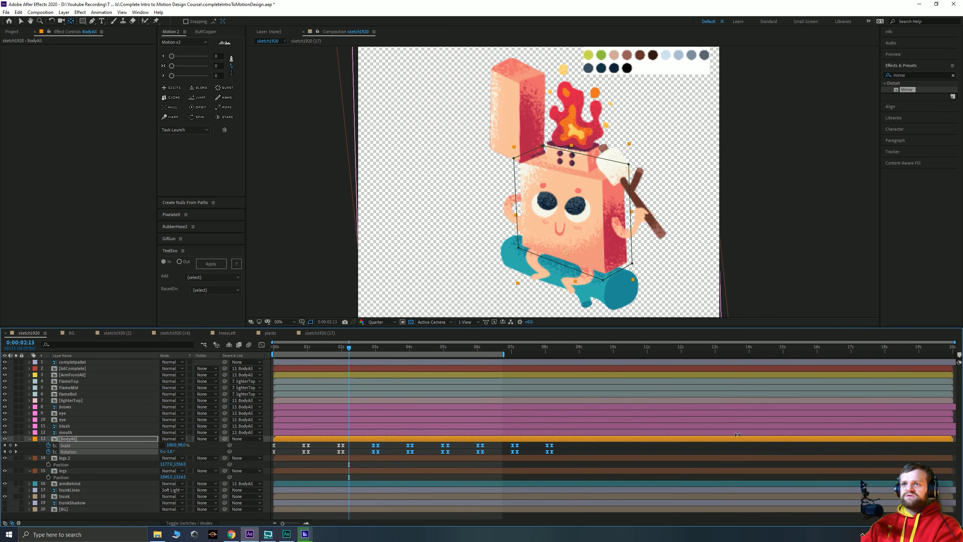
Delete the leftover keyframes of the nearly flat curve segment after about 8 seconds in BodyAll's graph
{"action": "key", "text": "shift+F3"}
{"action": "left_click", "coordinate": [935, 439]}
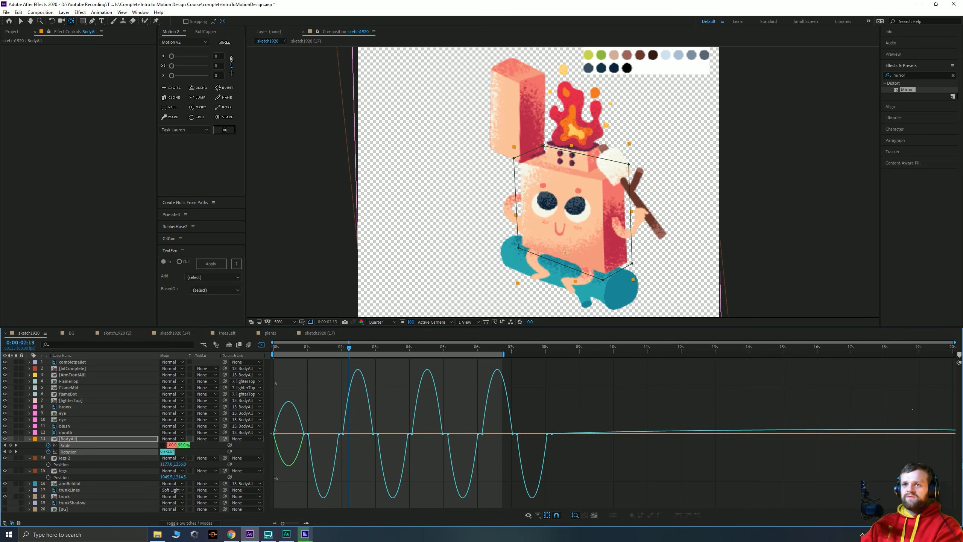
{"action": "left_click", "coordinate": [872, 431]}
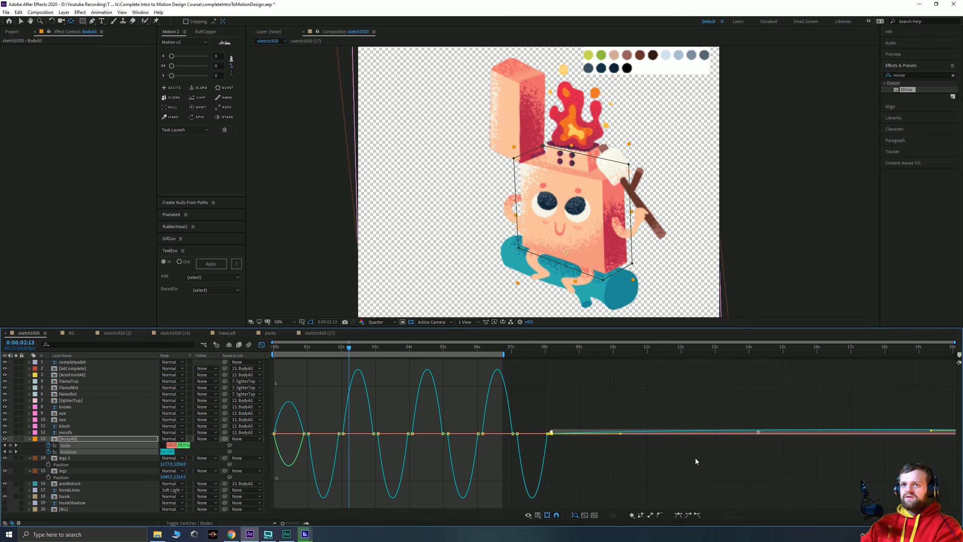
{"action": "key", "text": "Delete"}
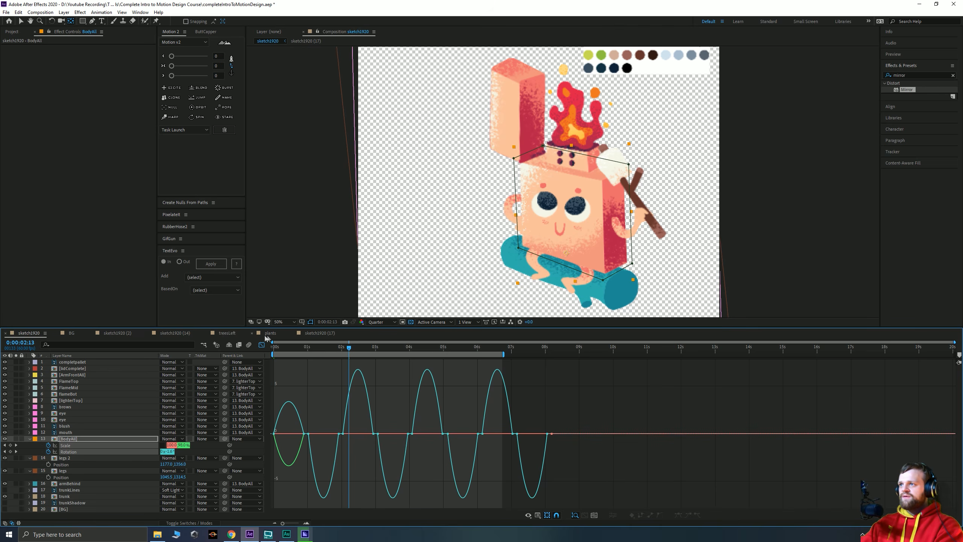
Add the missing Rotation keyframe to BodyAll at 0:00:08:11, level with its last Scale keyframe
{"action": "key", "text": "shift+F3"}
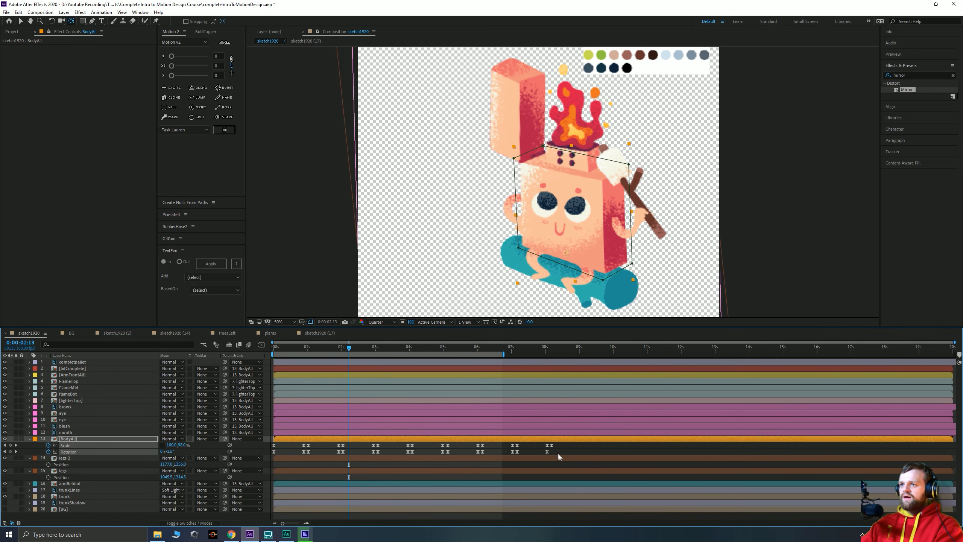
{"action": "key", "text": "space"}
{"action": "left_click", "coordinate": [16, 445]}
{"action": "left_click", "coordinate": [16, 446]}
{"action": "left_click", "coordinate": [16, 446]}
{"action": "left_click", "coordinate": [16, 446]}
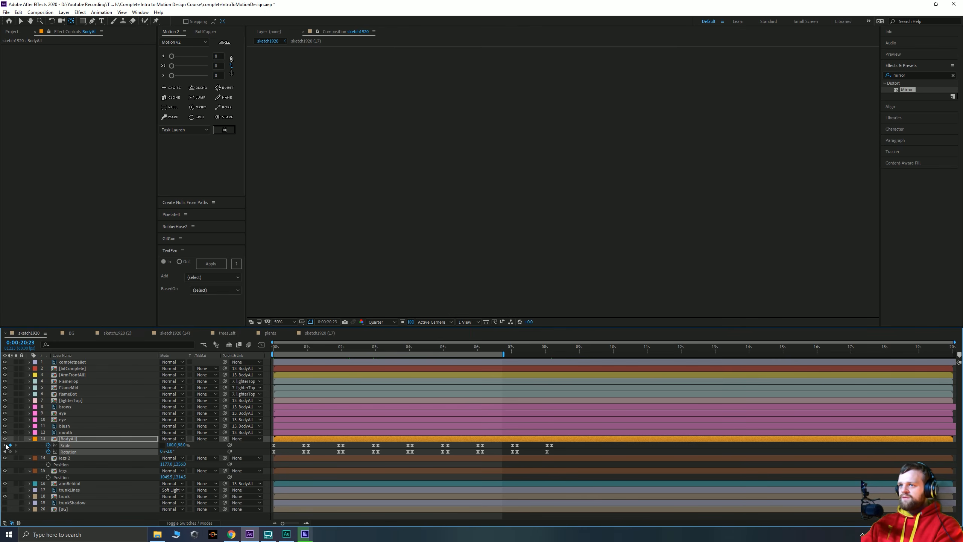
{"action": "left_click", "coordinate": [5, 446]}
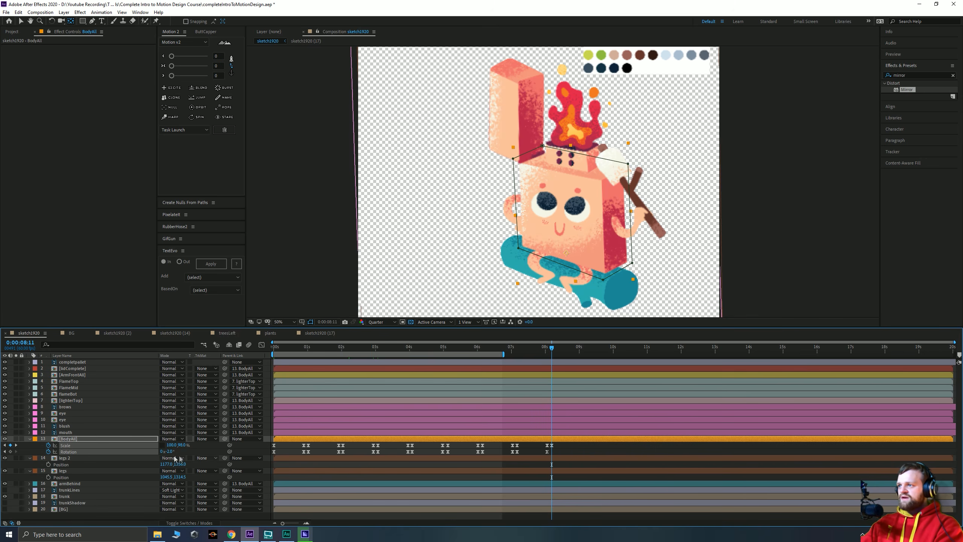
{"action": "left_click", "coordinate": [5, 446]}
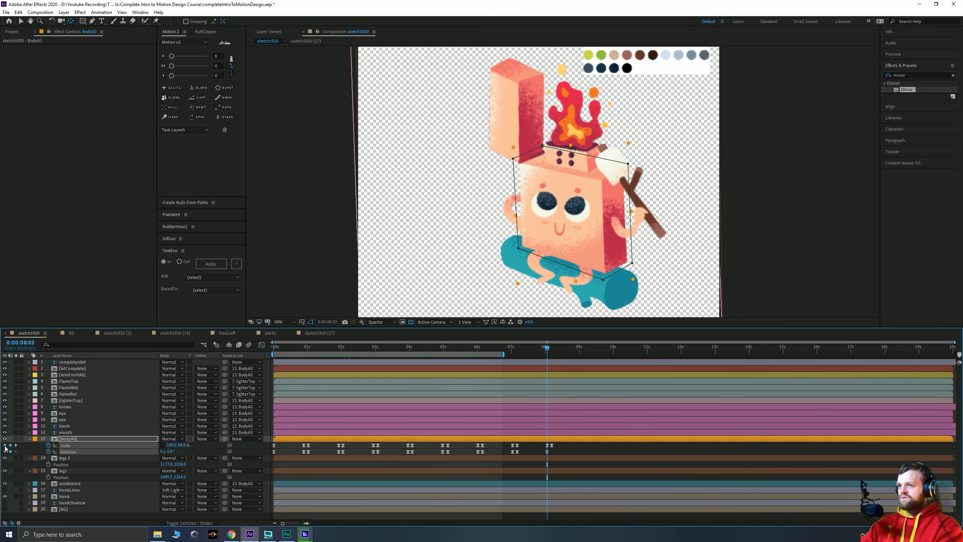
{"action": "left_click", "coordinate": [16, 446]}
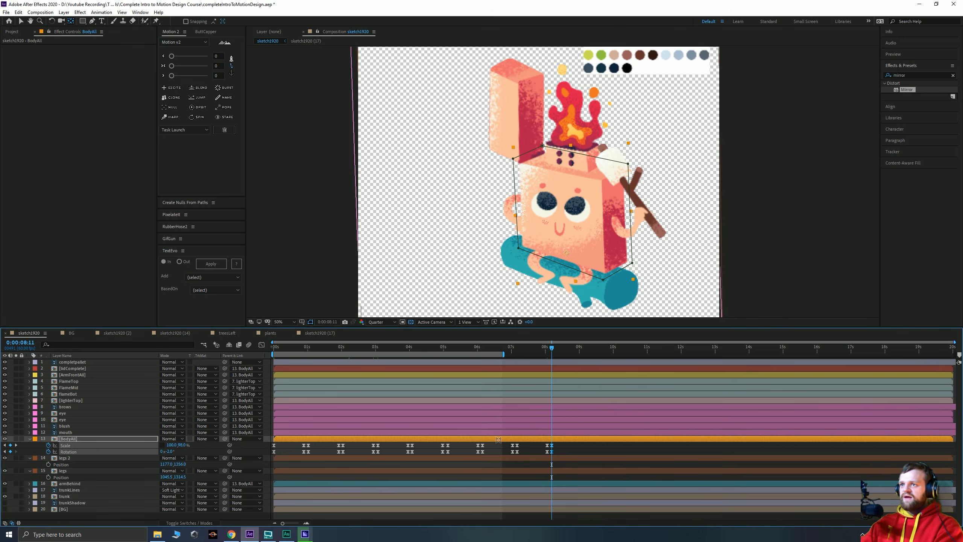
Extend the work area end to about 9 seconds and check all of BodyAll's Scale and Rotation keyframes in the graph
{"action": "left_click", "coordinate": [506, 356]}
{"action": "left_click_drag", "start_coordinate": [516, 356], "coordinate": [581, 361]}
{"action": "left_click", "coordinate": [560, 452]}
{"action": "left_click_drag", "start_coordinate": [561, 452], "coordinate": [245, 435]}
{"action": "left_click", "coordinate": [261, 344]}
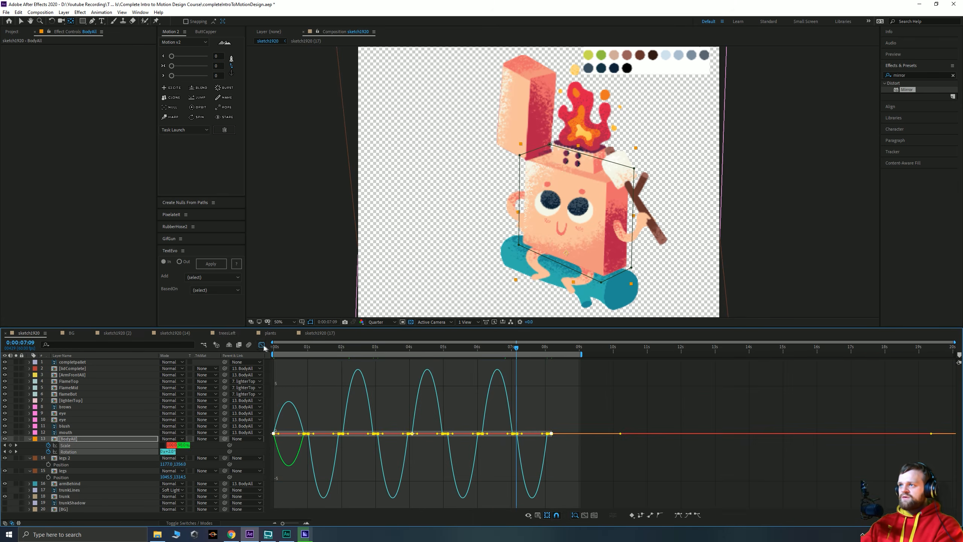
{"action": "left_click_drag", "start_coordinate": [249, 452], "coordinate": [284, 437]}
{"action": "left_click", "coordinate": [261, 344]}
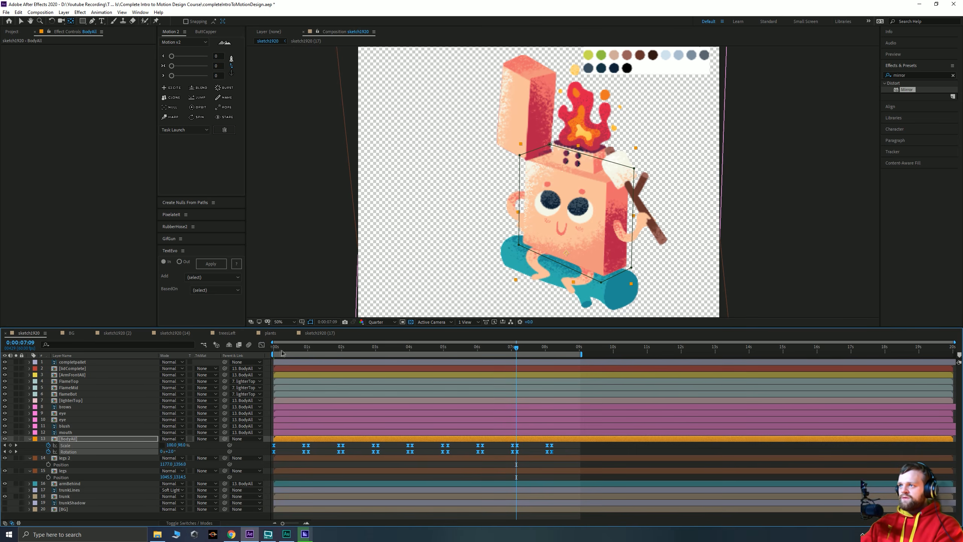
Preview the body sway from the start of the composition
{"action": "left_click", "coordinate": [287, 351]}
{"action": "left_click_drag", "start_coordinate": [306, 355], "coordinate": [229, 348]}
{"action": "key", "text": "space"}
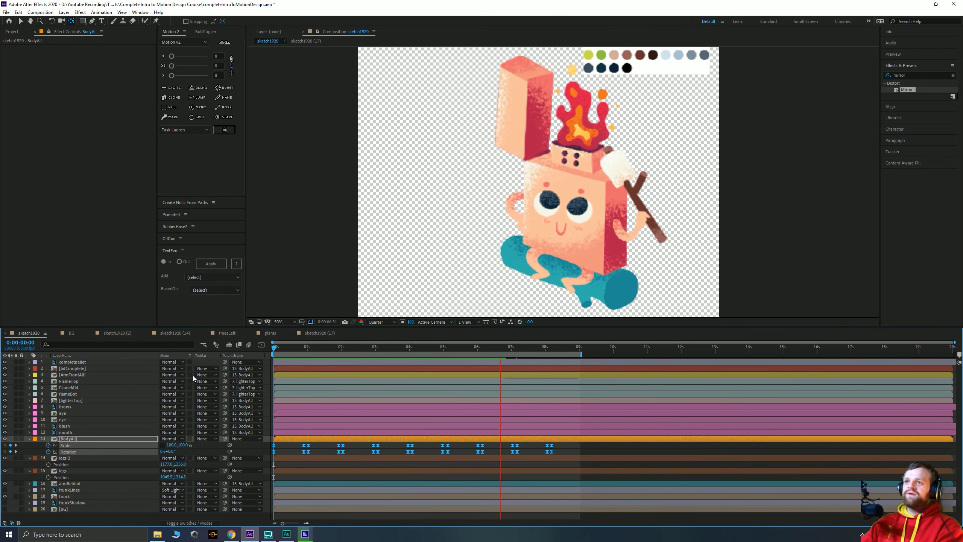
{"action": "key", "text": "space"}
Collapse the open properties of BodyAll, legs 2 and legs, and hide all the layers
{"action": "left_click", "coordinate": [77, 439]}
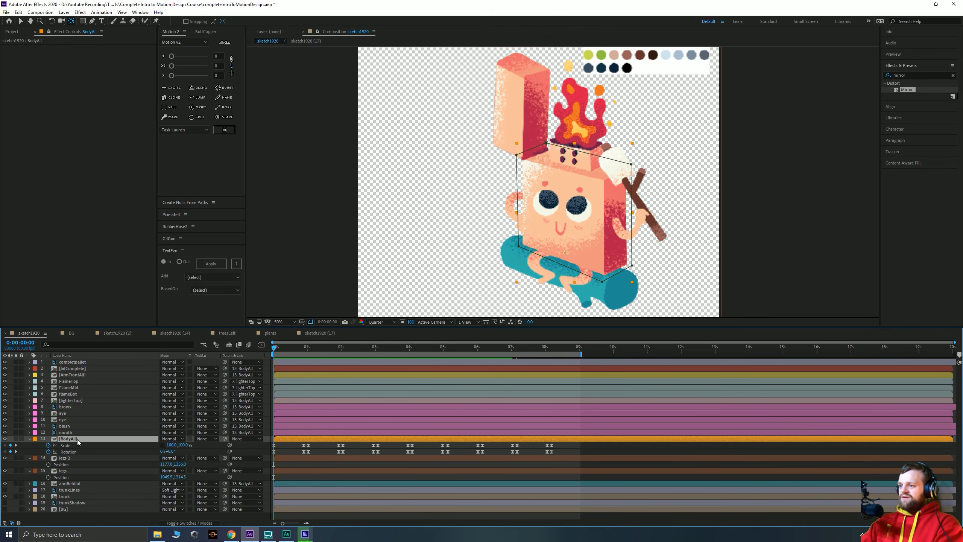
{"action": "key", "text": "u"}
{"action": "left_click", "coordinate": [64, 447]}
{"action": "key", "text": "u"}
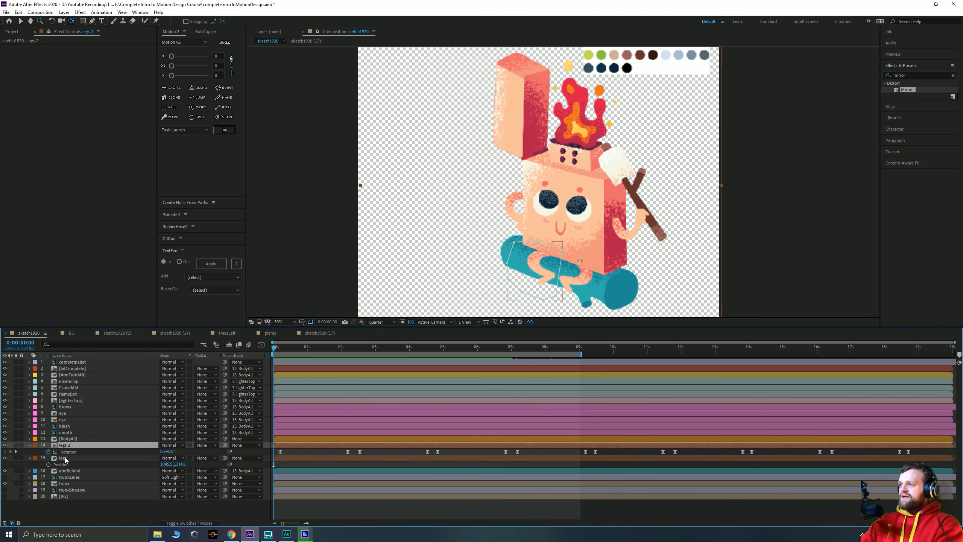
{"action": "key", "text": "u"}
{"action": "left_click", "coordinate": [97, 451]}
{"action": "key", "text": "u"}
{"action": "key", "text": "u"}
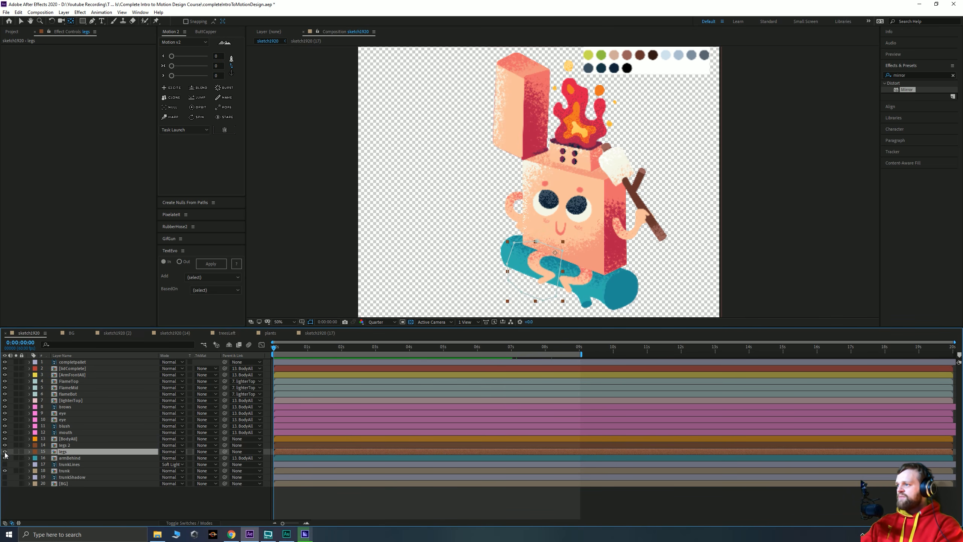
{"action": "left_click_drag", "start_coordinate": [5, 362], "coordinate": [5, 472]}
{"action": "left_click", "coordinate": [107, 504]}
Examine the layer stack part by part, from the trunk, legs and body up through the face to the flames
{"action": "left_click", "coordinate": [65, 471]}
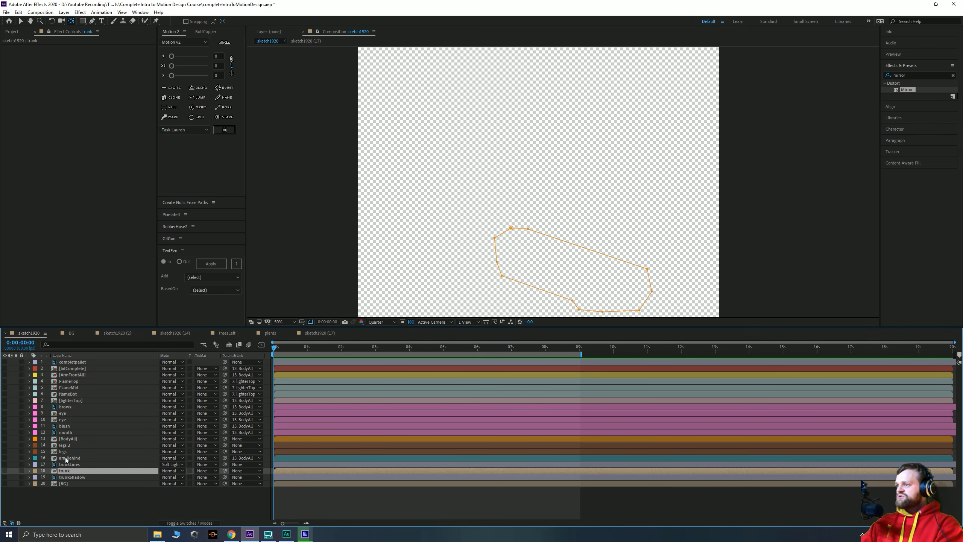
{"action": "left_click", "coordinate": [67, 459], "text": "shift"}
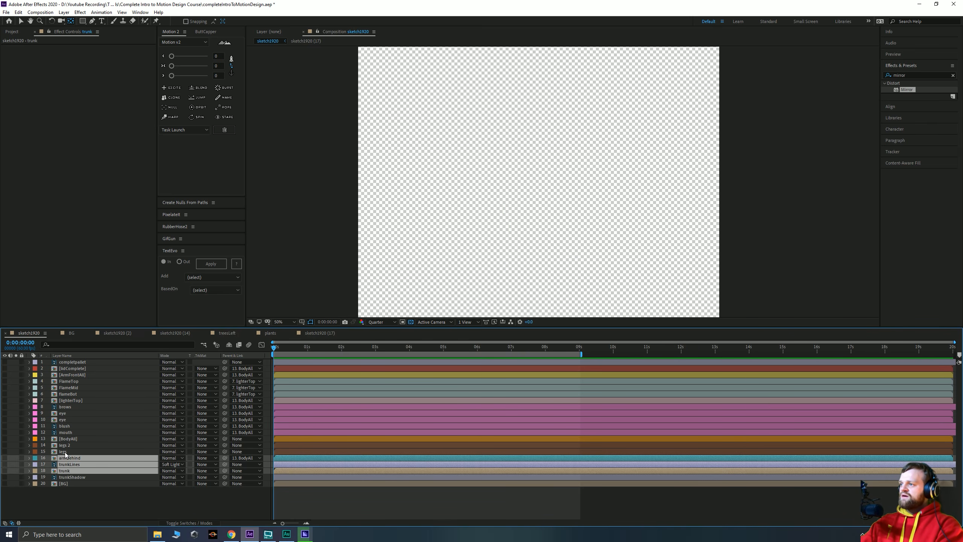
{"action": "left_click", "coordinate": [65, 451]}
{"action": "left_click", "coordinate": [68, 445]}
{"action": "left_click", "coordinate": [73, 439]}
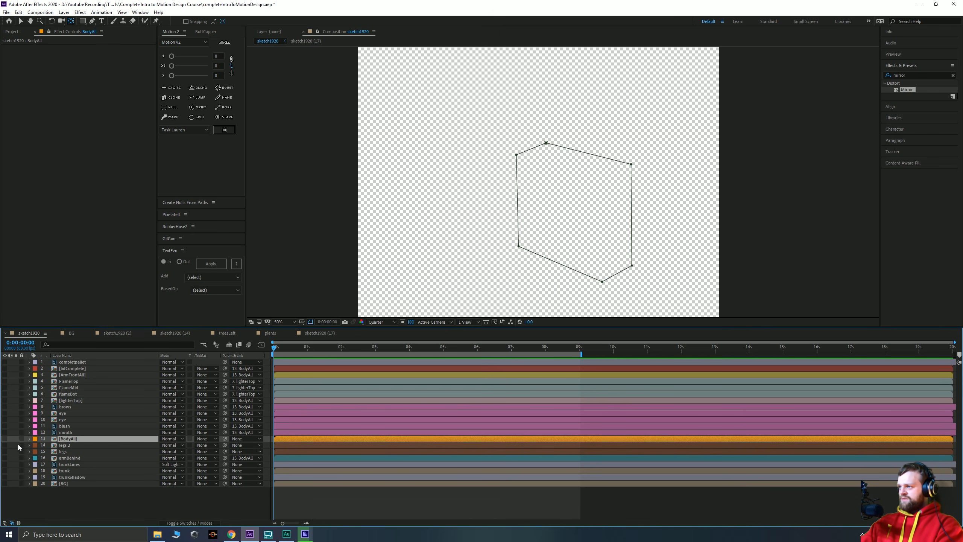
{"action": "left_click", "coordinate": [65, 433]}
{"action": "left_click", "coordinate": [64, 425]}
{"action": "left_click", "coordinate": [63, 420]}
{"action": "left_click", "coordinate": [63, 413]}
{"action": "left_click", "coordinate": [65, 407]}
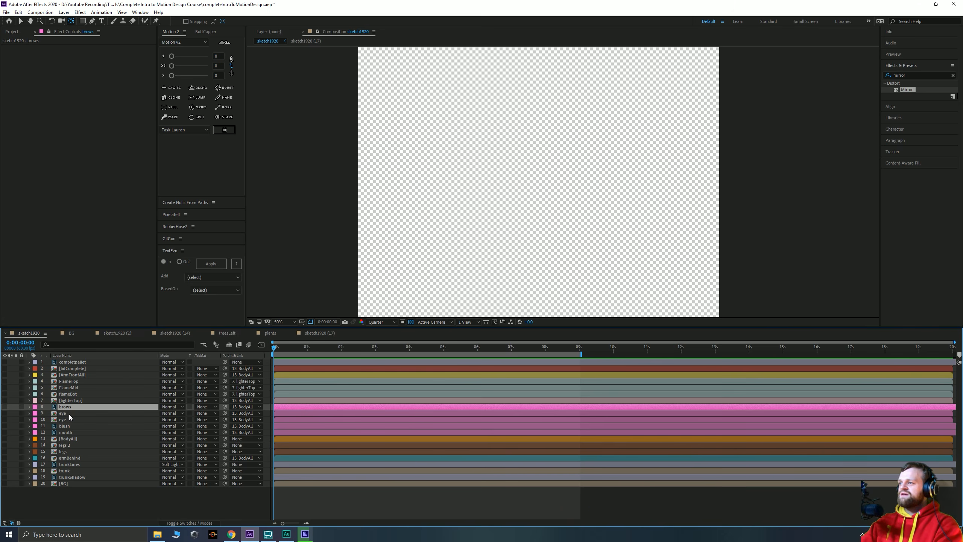
{"action": "left_click", "coordinate": [68, 394]}
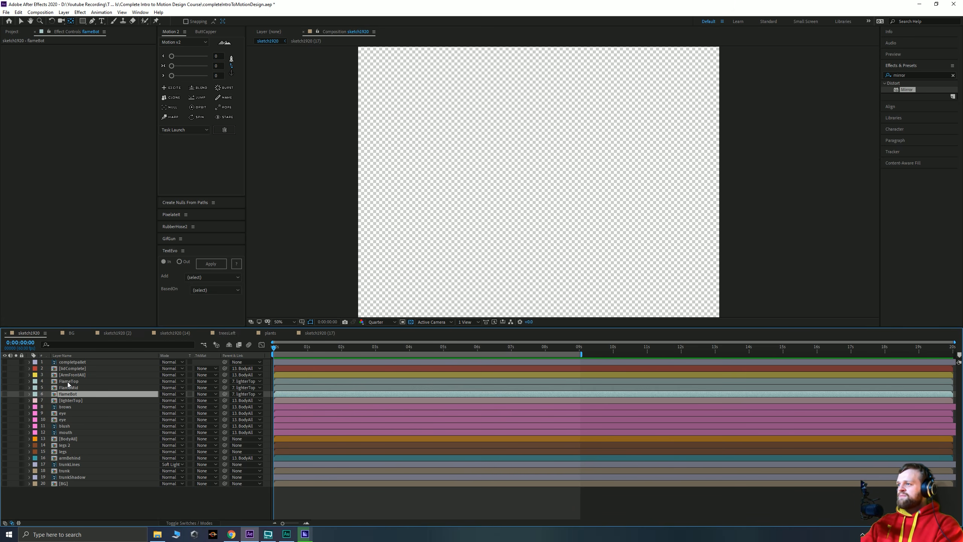
{"action": "left_click", "coordinate": [70, 381], "text": "shift"}
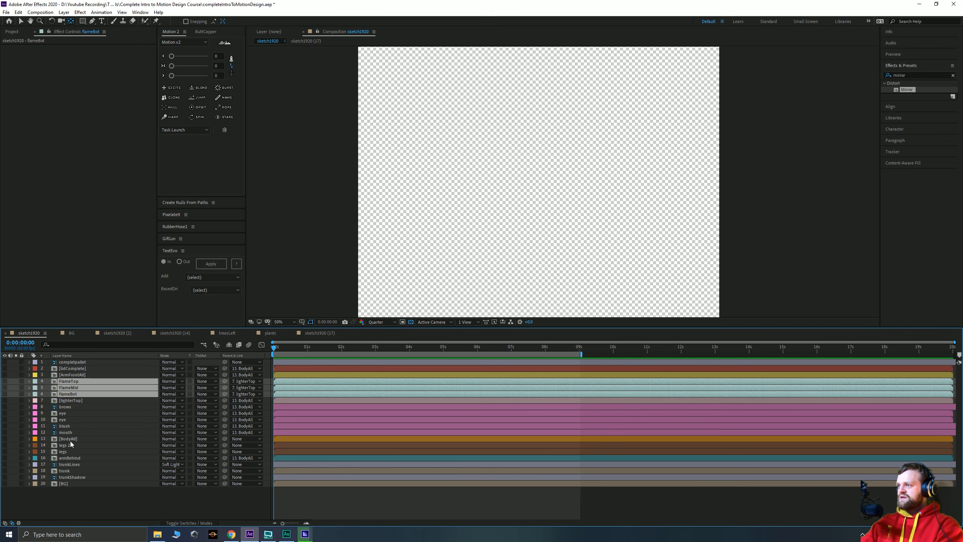
Show only the armBehind and BodyAll layers and preview how the arm follows the body
{"action": "left_click", "coordinate": [70, 458]}
{"action": "left_click", "coordinate": [5, 457]}
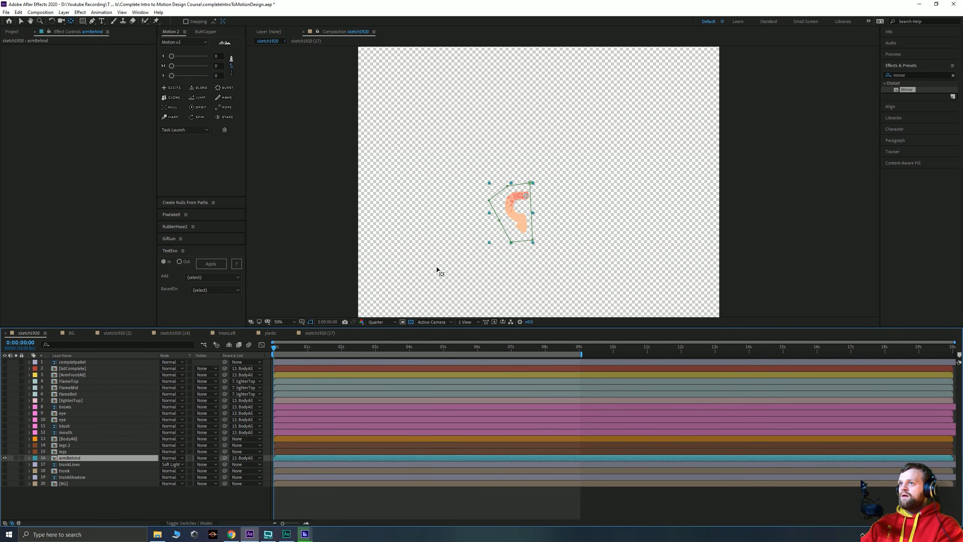
{"action": "left_click", "coordinate": [5, 439]}
{"action": "scroll", "coordinate": [520, 234], "scroll_direction": "up", "scroll_amount": 2}
{"action": "key", "text": "space"}
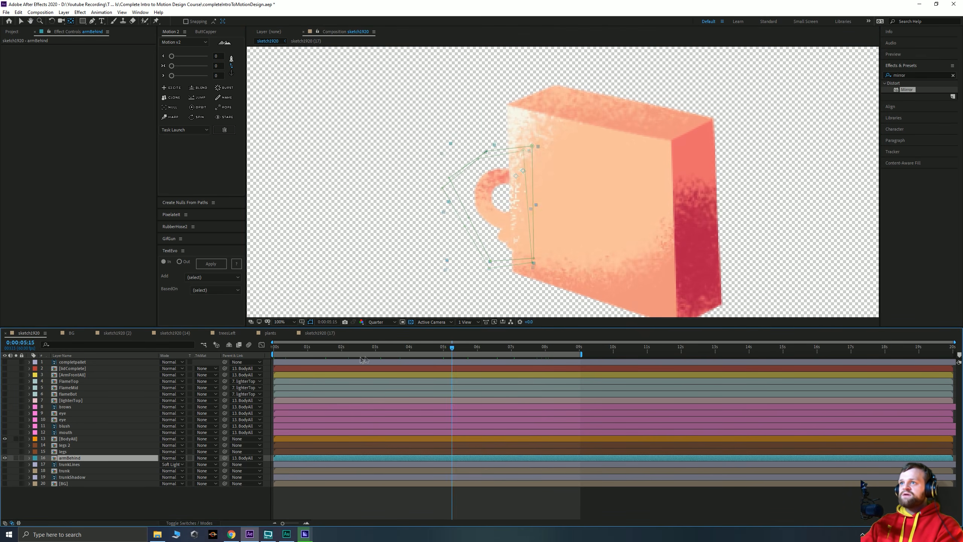
{"action": "key", "text": "space"}
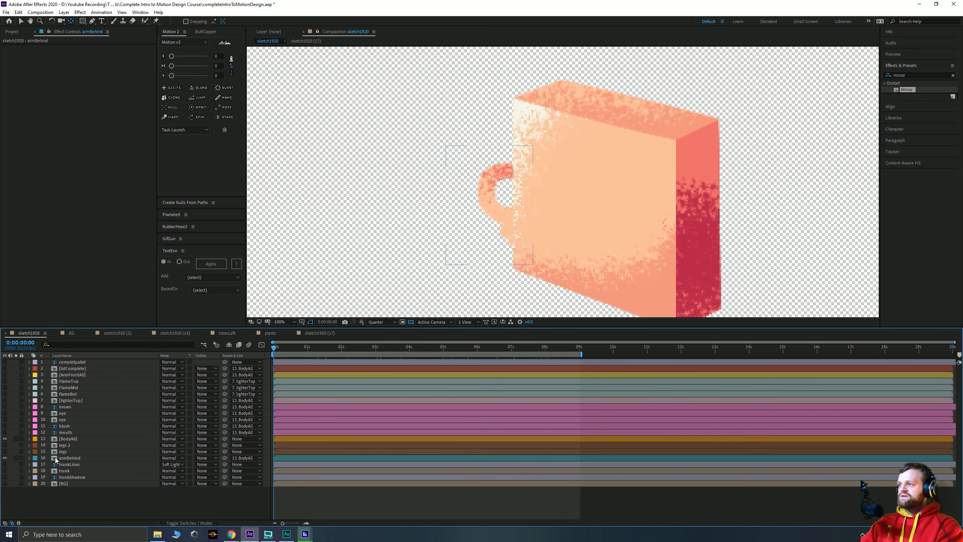
Keyframe armBehind's Rotation at 0:00:03:00, swing it to -8° at 0:00:03:41 and hold that pose with a keyframe at 0:00:03:57
{"action": "left_click_drag", "start_coordinate": [275, 349], "coordinate": [376, 367]}
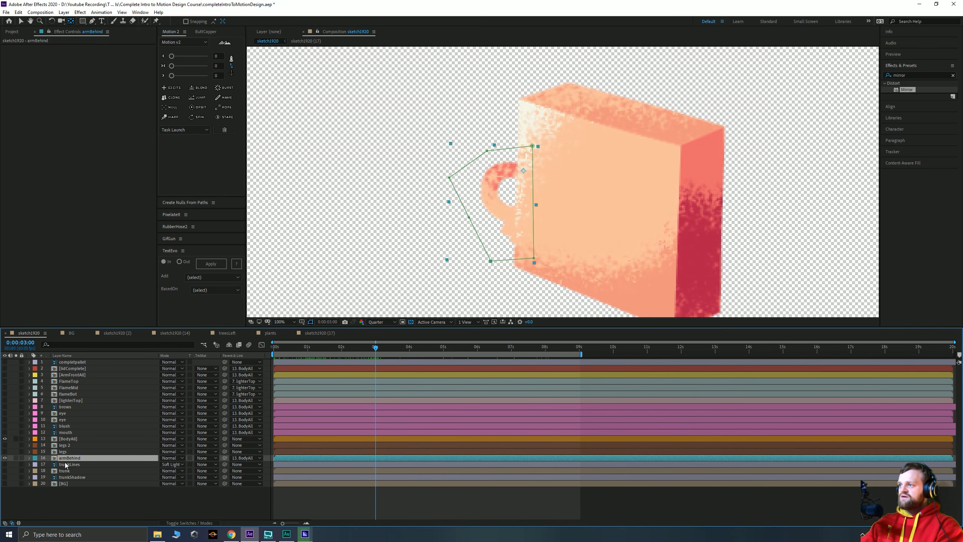
{"action": "key", "text": "alt+shift+r"}
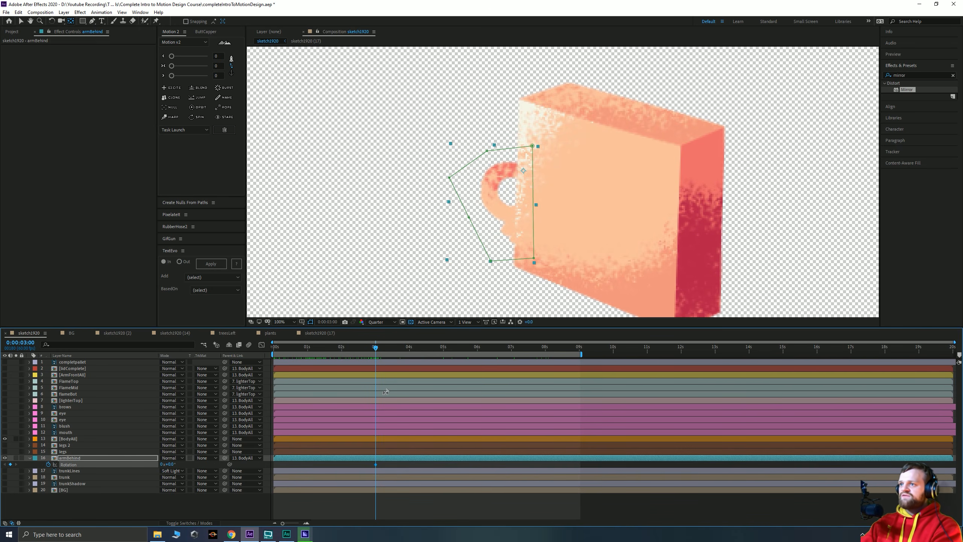
{"action": "left_click_drag", "start_coordinate": [377, 348], "coordinate": [399, 348]}
{"action": "left_click_drag", "start_coordinate": [170, 464], "coordinate": [169, 464]}
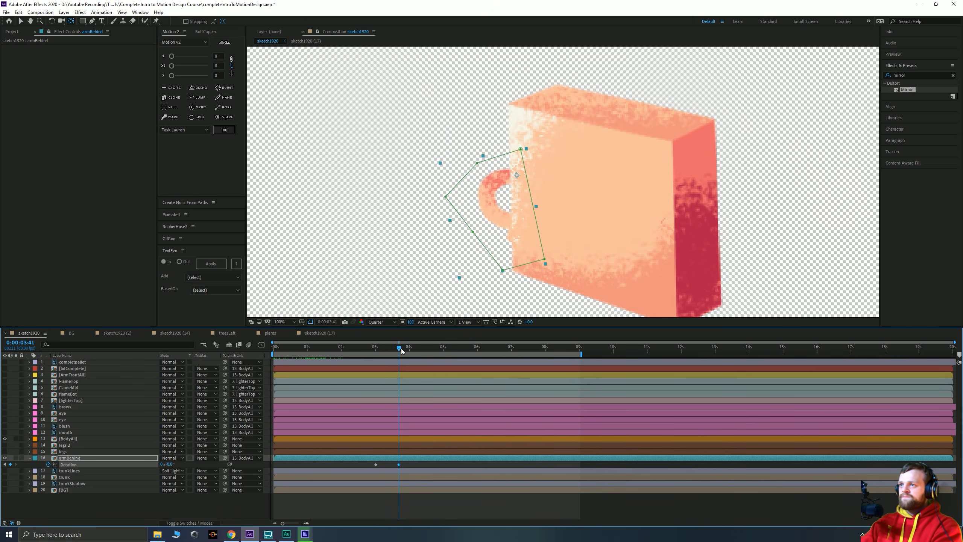
{"action": "left_click_drag", "start_coordinate": [401, 349], "coordinate": [410, 348]}
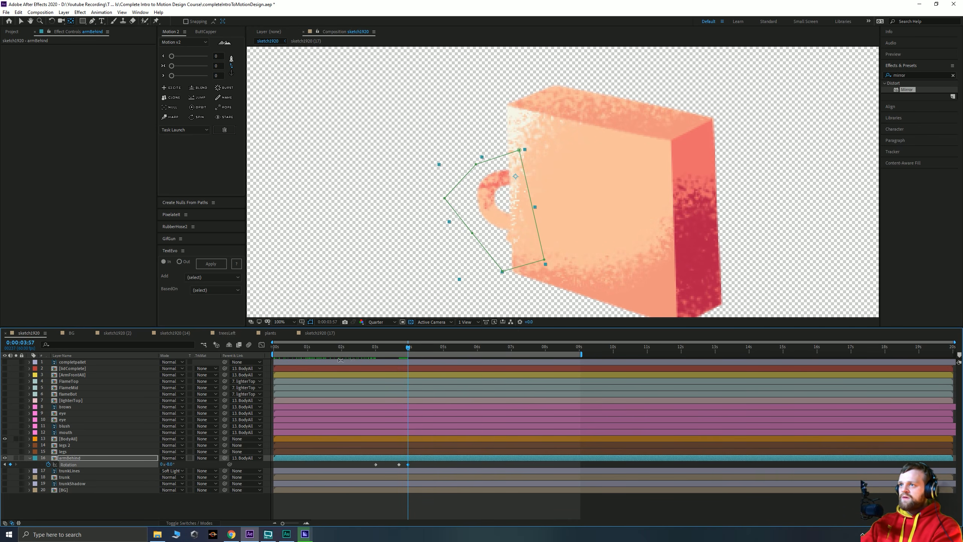
Keyframe armBehind's Rotation at 7° at 0:00:05:04, with the preview resolution set to Full
{"action": "key", "text": "space"}
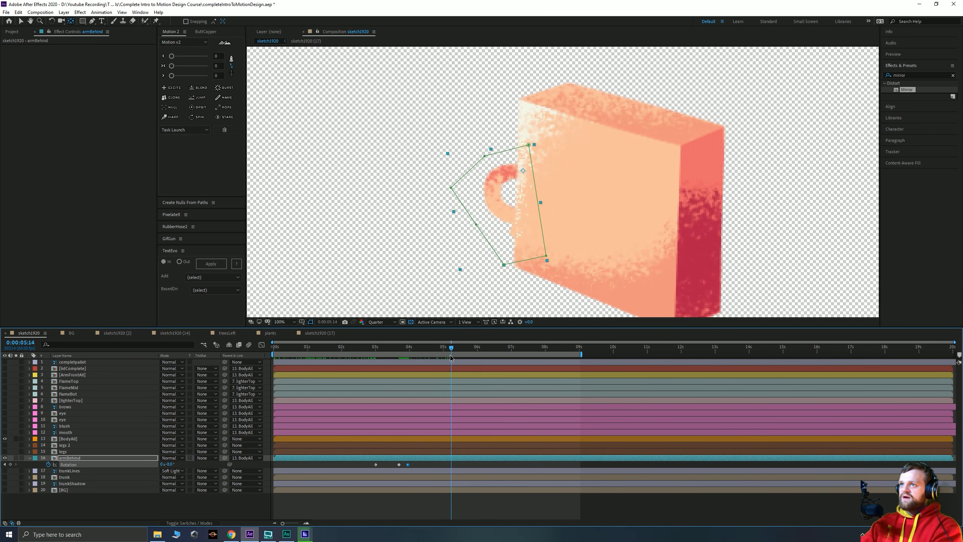
{"action": "left_click_drag", "start_coordinate": [435, 361], "coordinate": [445, 361]}
{"action": "left_click_drag", "start_coordinate": [166, 465], "coordinate": [175, 462]}
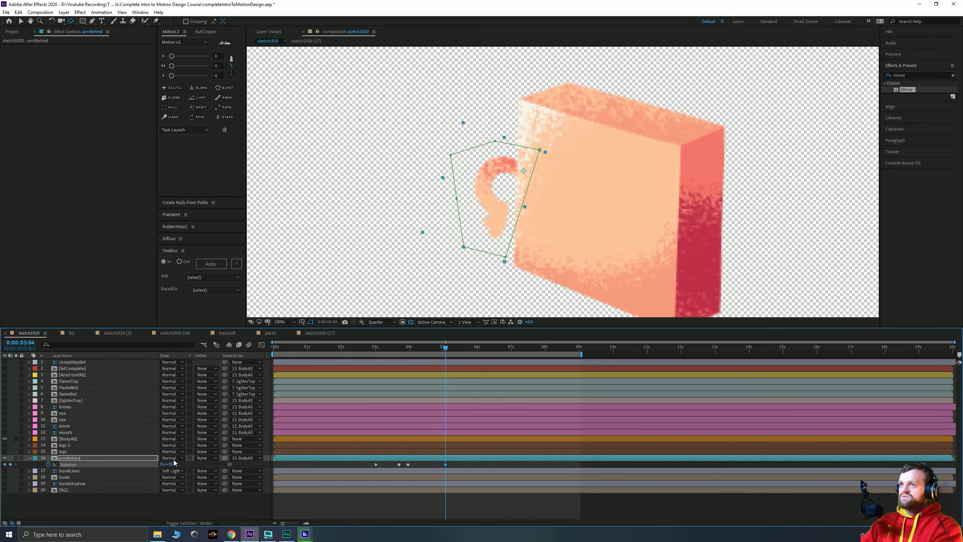
{"action": "left_click", "coordinate": [378, 324]}
{"action": "left_click", "coordinate": [379, 339]}
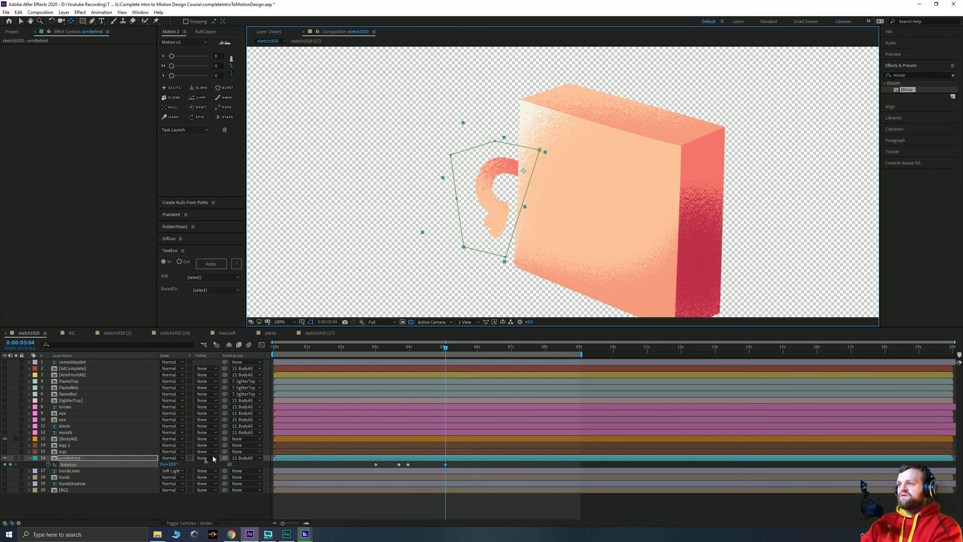
{"action": "left_click_drag", "start_coordinate": [169, 465], "coordinate": [170, 464]}
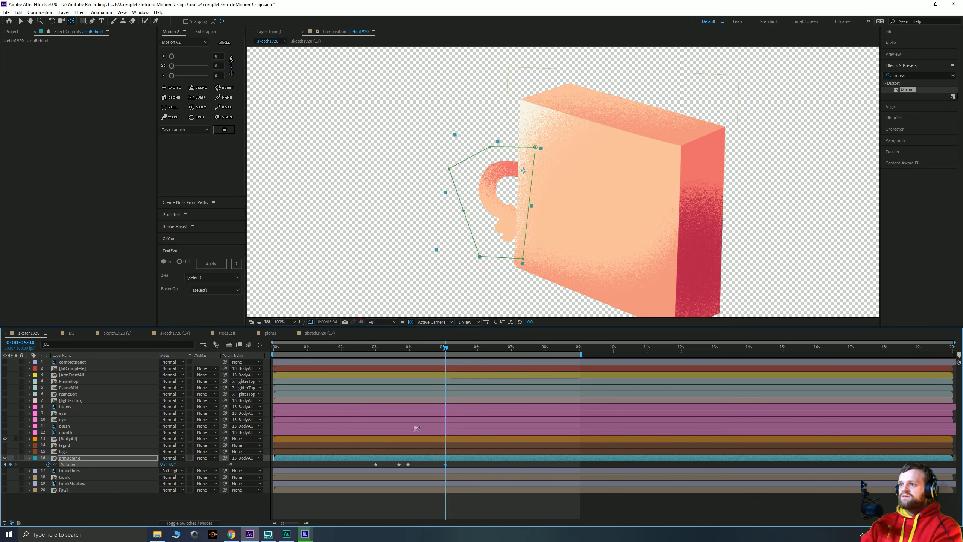
{"action": "left_click", "coordinate": [5, 464]}
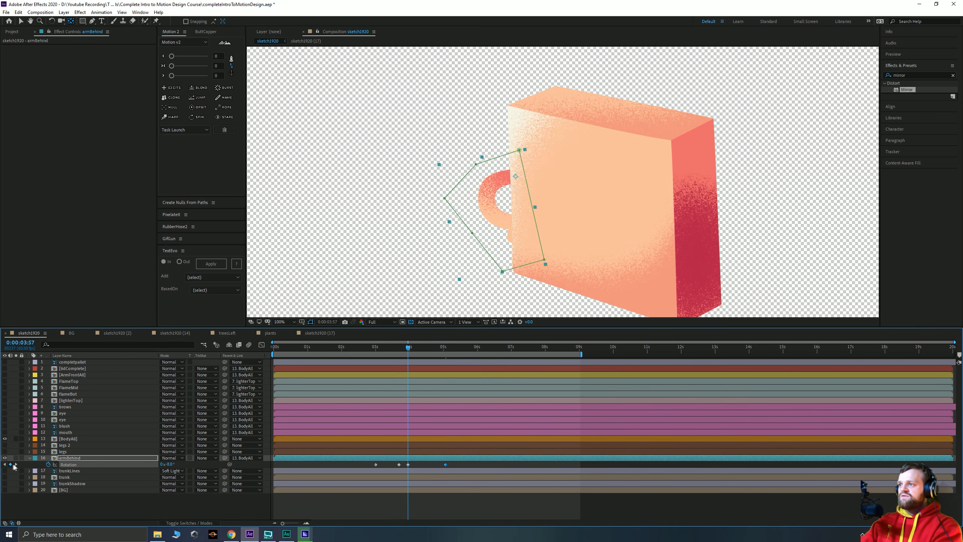
{"action": "left_click", "coordinate": [16, 464]}
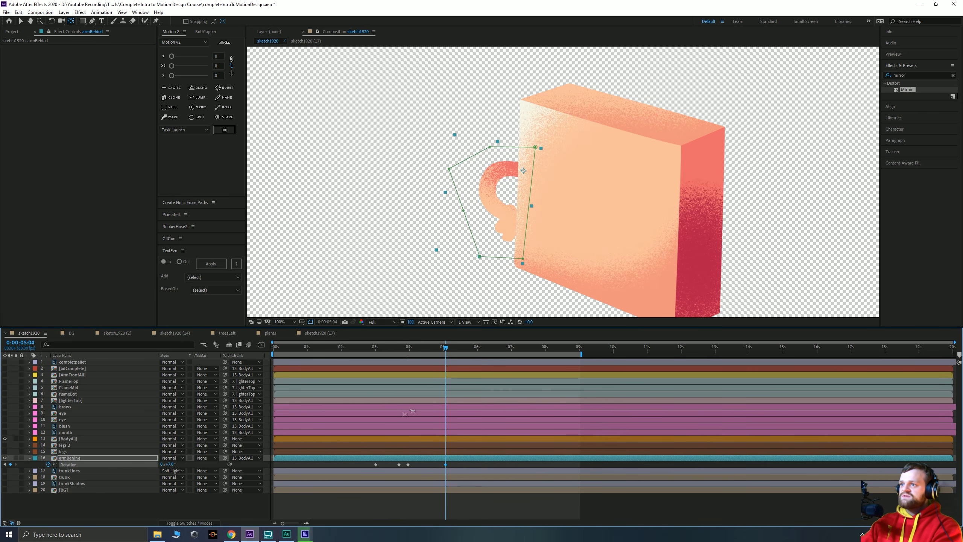
Return armBehind's Rotation to 0° at 0:00:05:38 and apply Easy Ease to all its Rotation keyframes
{"action": "left_click_drag", "start_coordinate": [449, 349], "coordinate": [467, 349]}
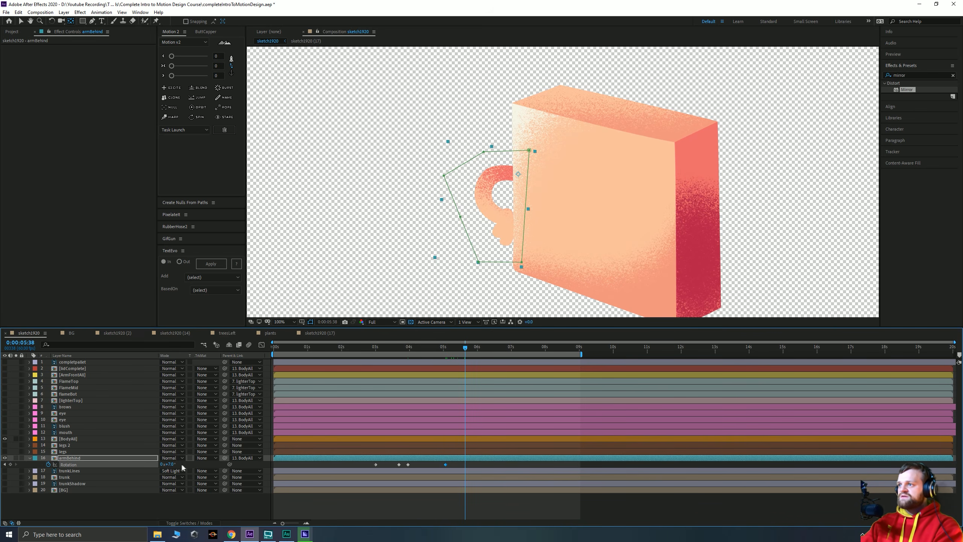
{"action": "left_click", "coordinate": [171, 464]}
{"action": "type", "text": "0"}
{"action": "key", "text": "Return"}
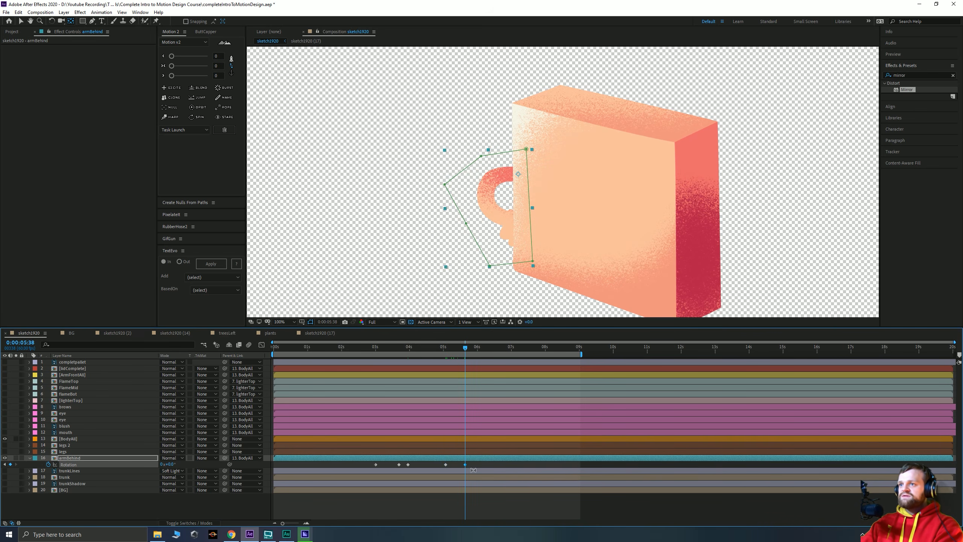
{"action": "left_click_drag", "start_coordinate": [476, 469], "coordinate": [341, 448]}
{"action": "key", "text": "F9"}
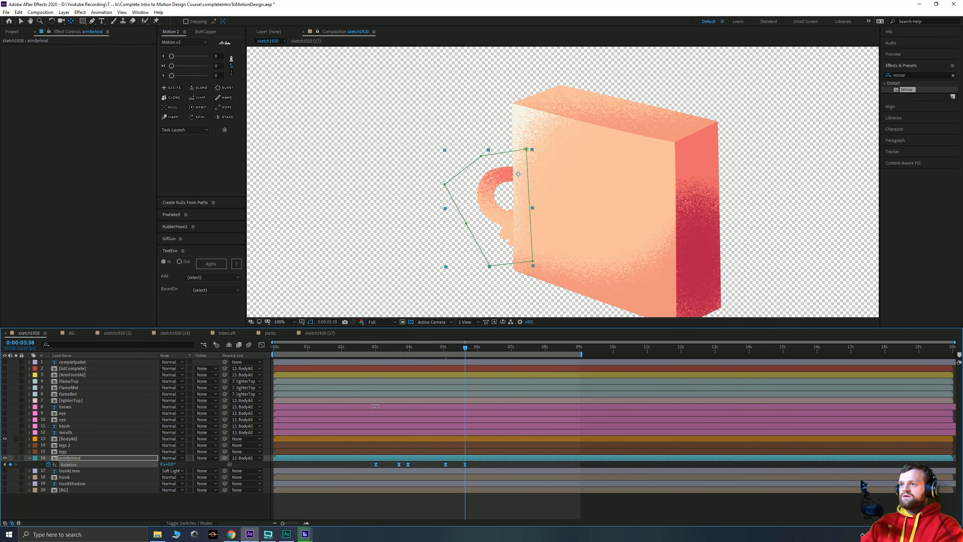
Sharpen armBehind's Rotation easing in the speed graph by lengthening the keyframe influences, and preview the swing from about 0:00:02:44
{"action": "left_click", "coordinate": [262, 344]}
{"action": "left_click_drag", "start_coordinate": [349, 424], "coordinate": [464, 427]}
{"action": "left_click_drag", "start_coordinate": [367, 348], "coordinate": [419, 352]}
{"action": "left_click", "coordinate": [366, 362]}
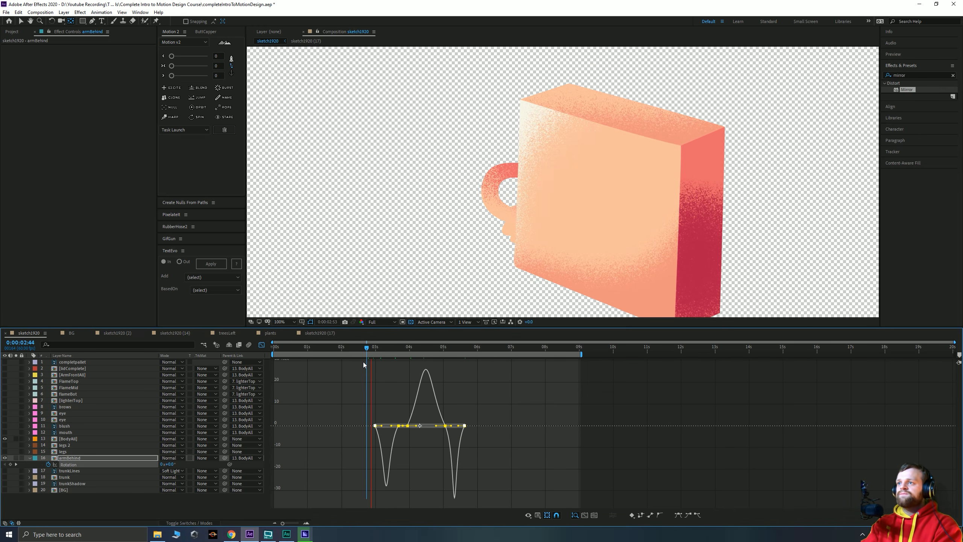
{"action": "left_click", "coordinate": [262, 345]}
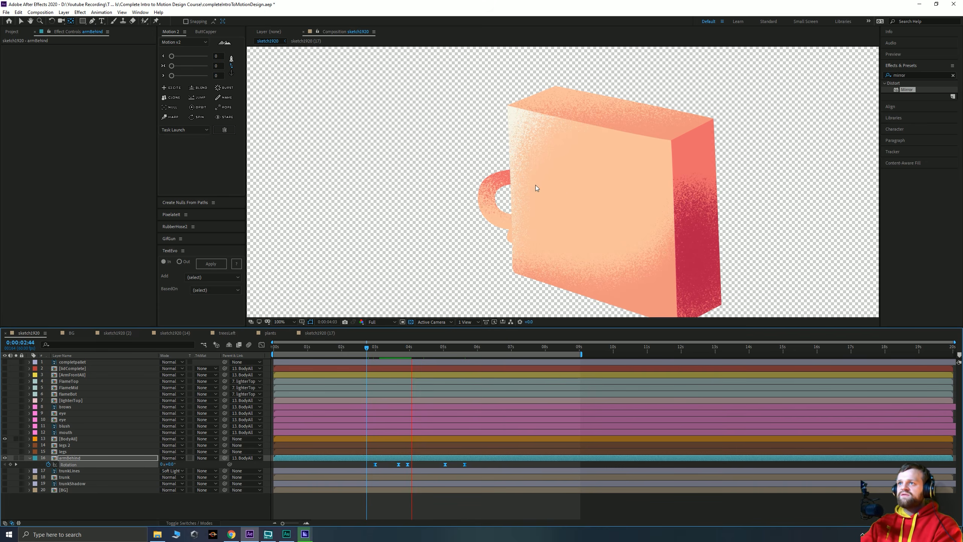
Set the preview resolution to Quarter and play back armBehind's rotation swing from about 0:00:02:18
{"action": "left_click_drag", "start_coordinate": [406, 349], "coordinate": [386, 351]}
{"action": "key", "text": "space"}
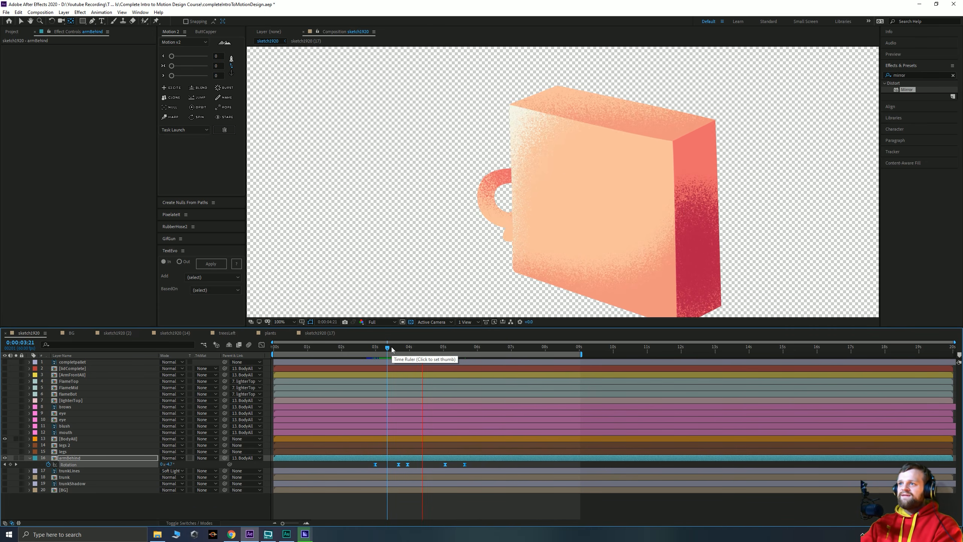
{"action": "key", "text": "space"}
{"action": "left_click", "coordinate": [361, 348]}
{"action": "left_click", "coordinate": [374, 322]}
{"action": "left_click", "coordinate": [381, 364]}
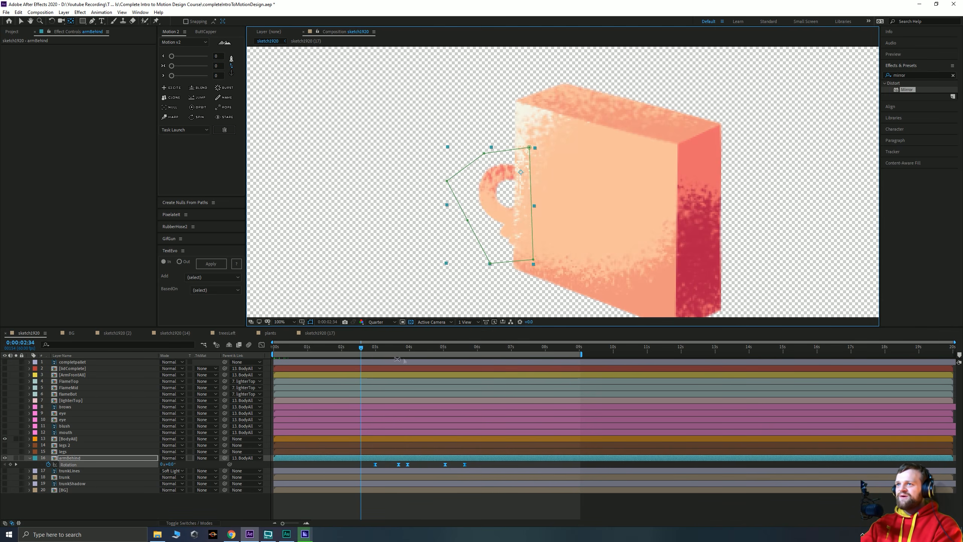
{"action": "key", "text": "space"}
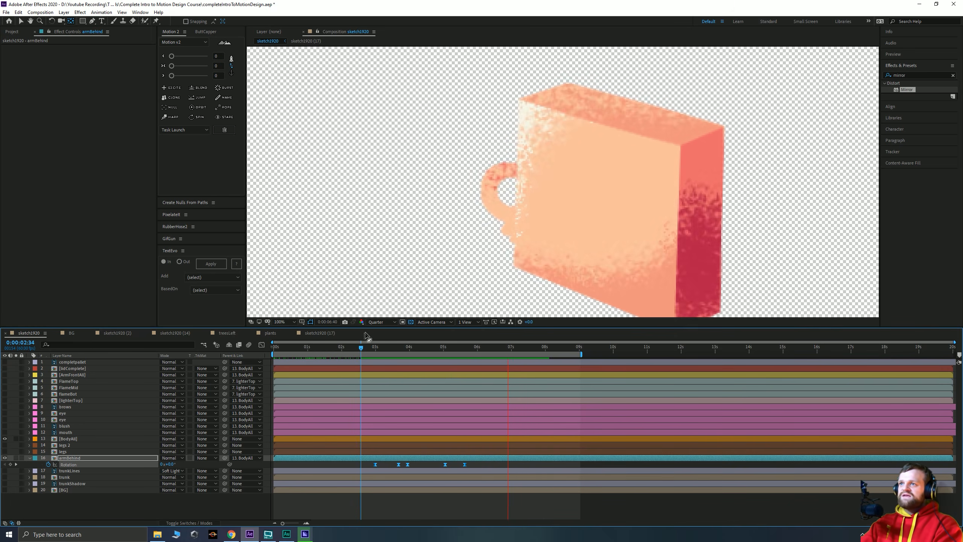
{"action": "mouse_move", "coordinate": [361, 348]}
{"action": "left_mouse_down"}
{"action": "mouse_move", "coordinate": [291, 350]}
{"action": "mouse_move", "coordinate": [396, 350]}
{"action": "mouse_move", "coordinate": [351, 351]}
{"action": "left_mouse_up"}
{"action": "key", "text": "space"}
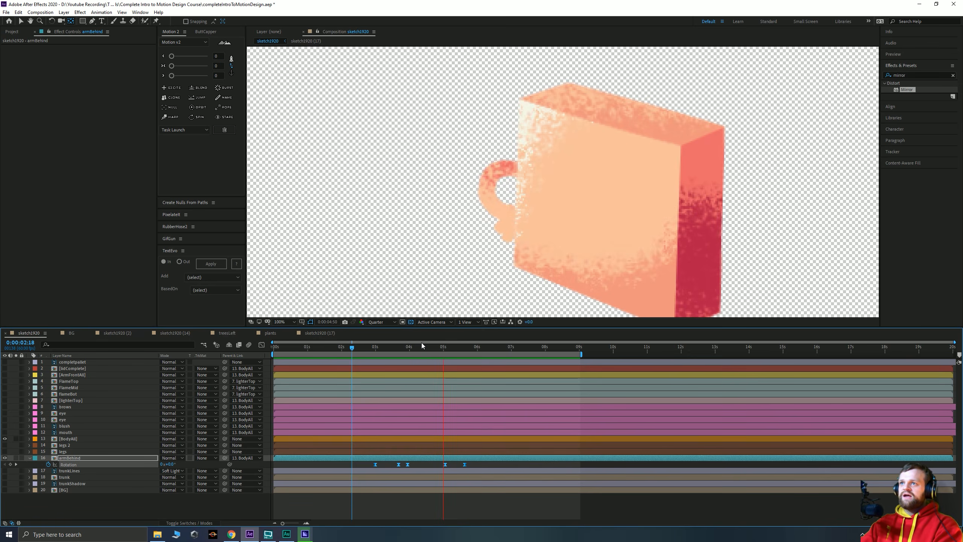
{"action": "left_click", "coordinate": [425, 350]}
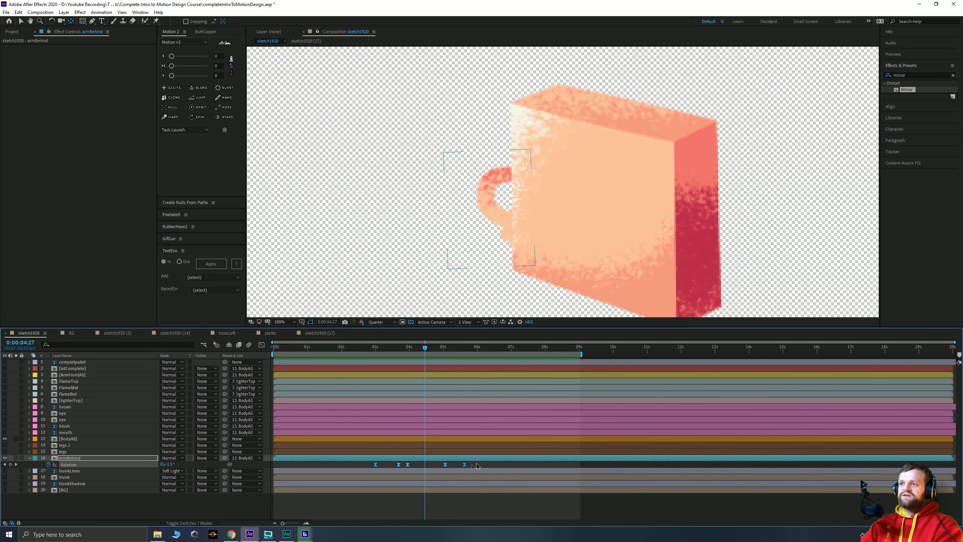
Extend the work area to about 16.5 seconds and paste armBehind's Rotation keyframes at 0:00:08:40 and 0:00:13:58
{"action": "left_click_drag", "start_coordinate": [579, 354], "coordinate": [834, 355]}
{"action": "left_click", "coordinate": [568, 349]}
{"action": "key", "text": "ctrl+v"}
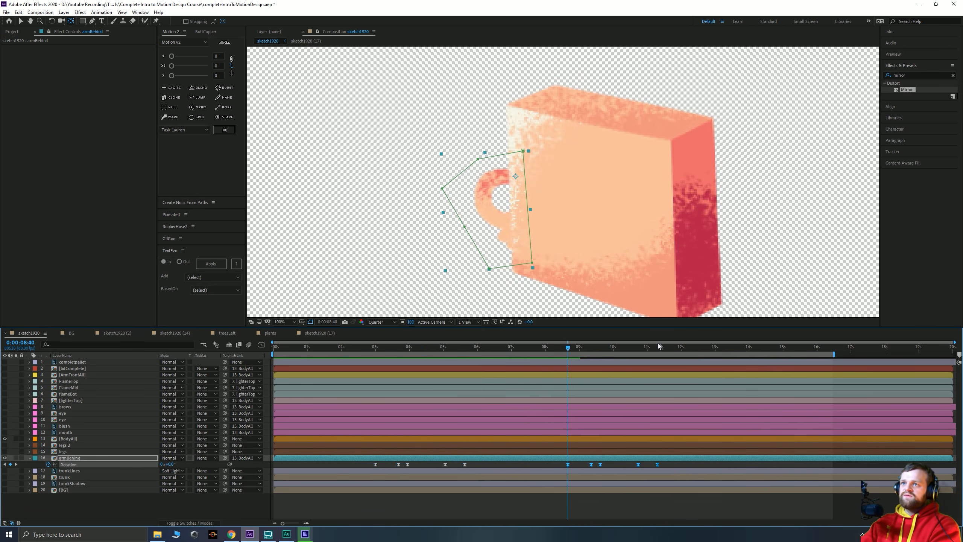
{"action": "left_click", "coordinate": [747, 354]}
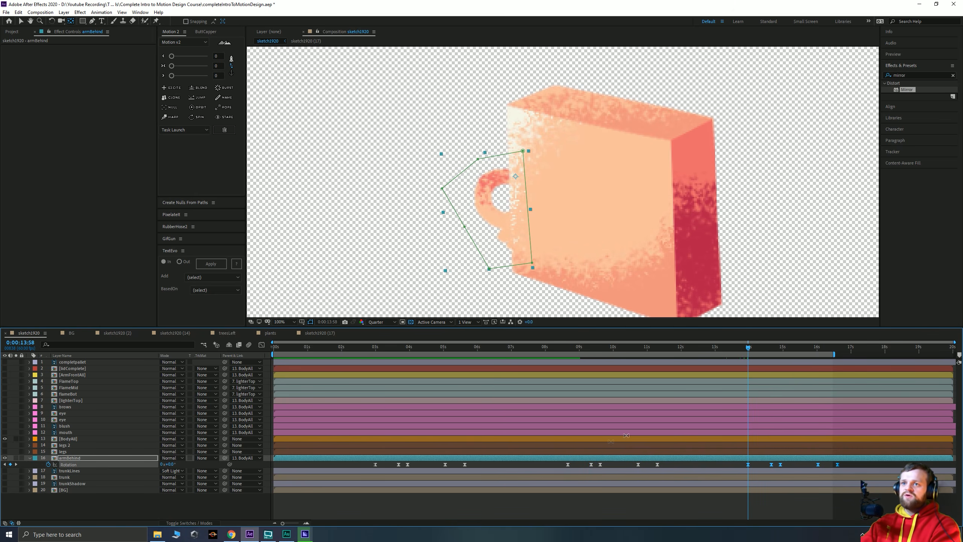
Hide armBehind and make ArmFrontAll visible, with the composition viewed at 50% at 0:00:02:22
{"action": "left_click", "coordinate": [101, 500]}
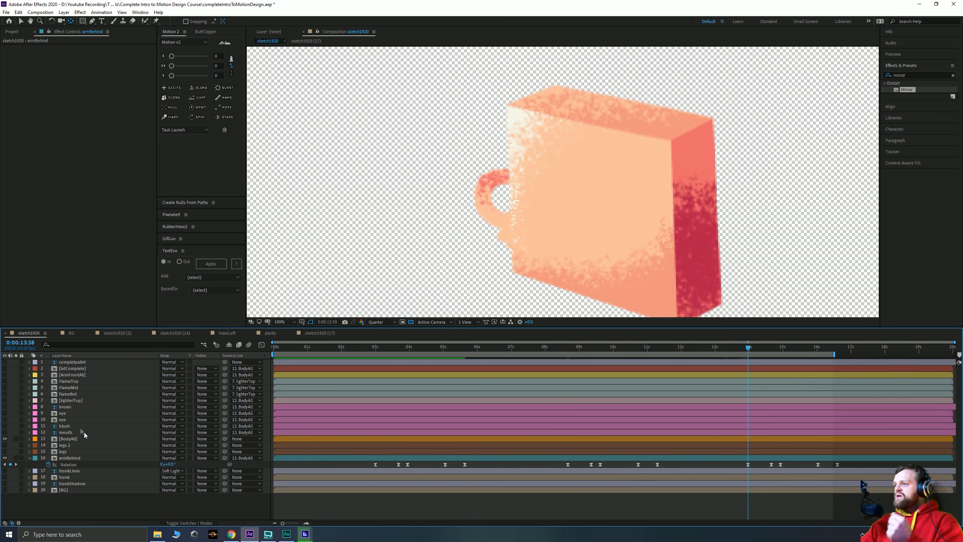
{"action": "scroll", "coordinate": [522, 239], "scroll_direction": "down", "scroll_amount": 1}
{"action": "left_click_drag", "start_coordinate": [582, 246], "coordinate": [489, 253]}
{"action": "left_click_drag", "start_coordinate": [299, 347], "coordinate": [354, 344]}
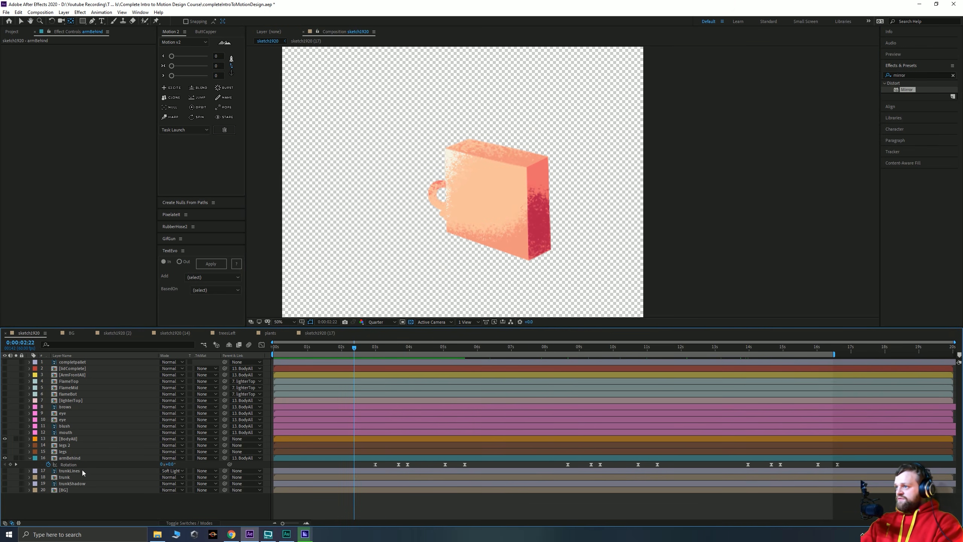
{"action": "left_click", "coordinate": [5, 458]}
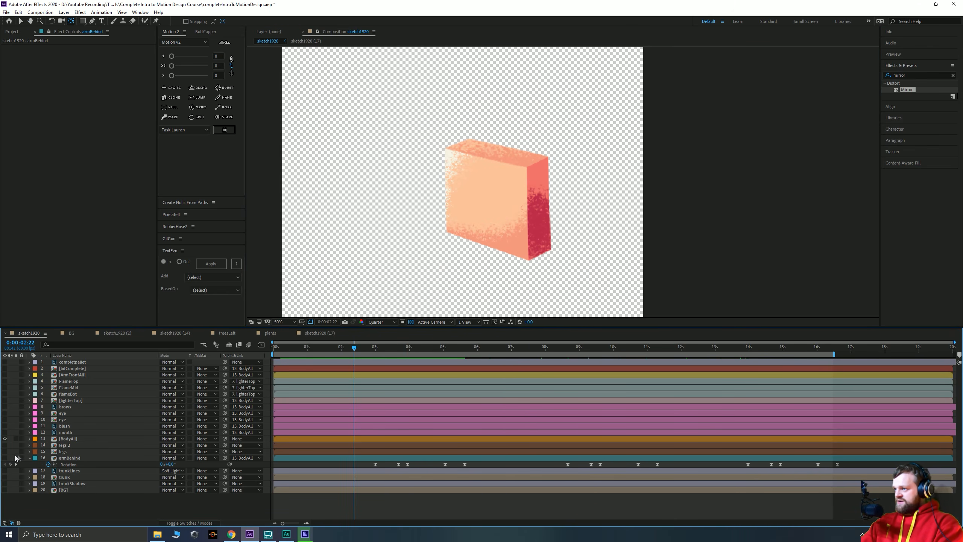
{"action": "left_click", "coordinate": [69, 400]}
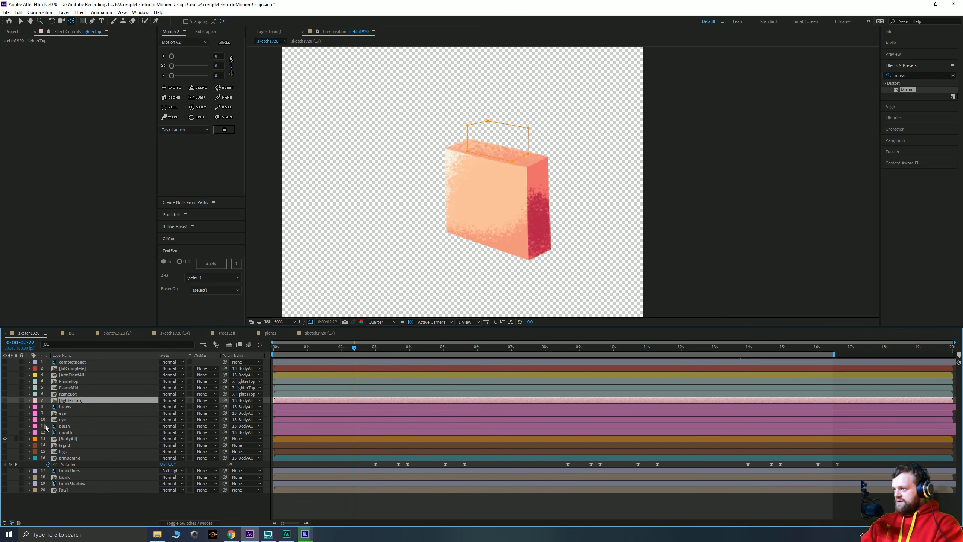
{"action": "left_click", "coordinate": [71, 375]}
{"action": "left_click", "coordinate": [5, 374]}
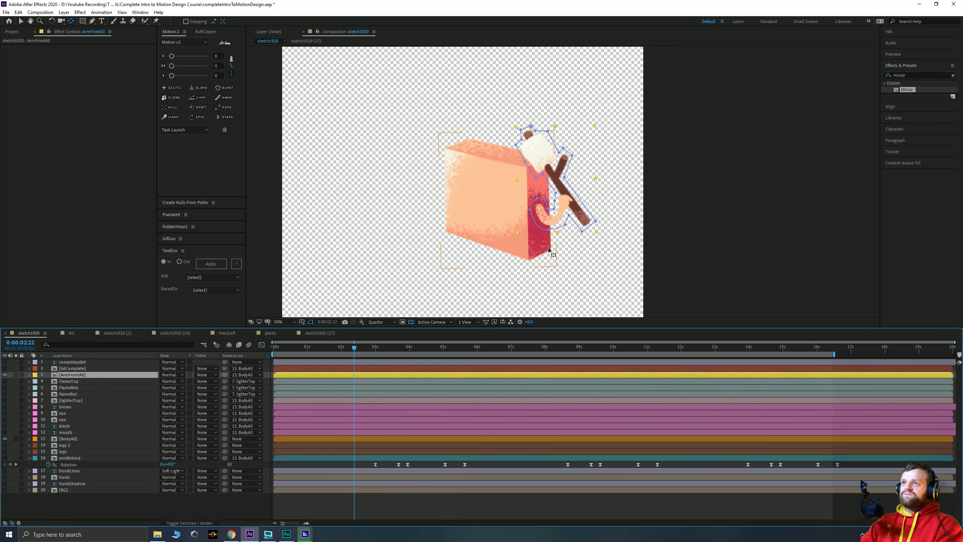
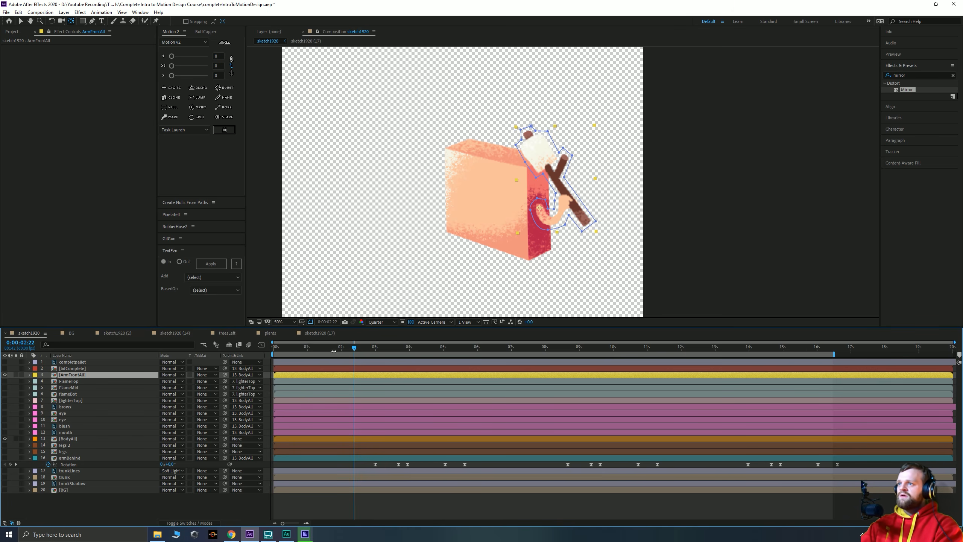
Scrub through the front arm's motion with the body, then make armBehind visible again and select ArmFrontAll
{"action": "left_click_drag", "start_coordinate": [327, 350], "coordinate": [496, 346]}
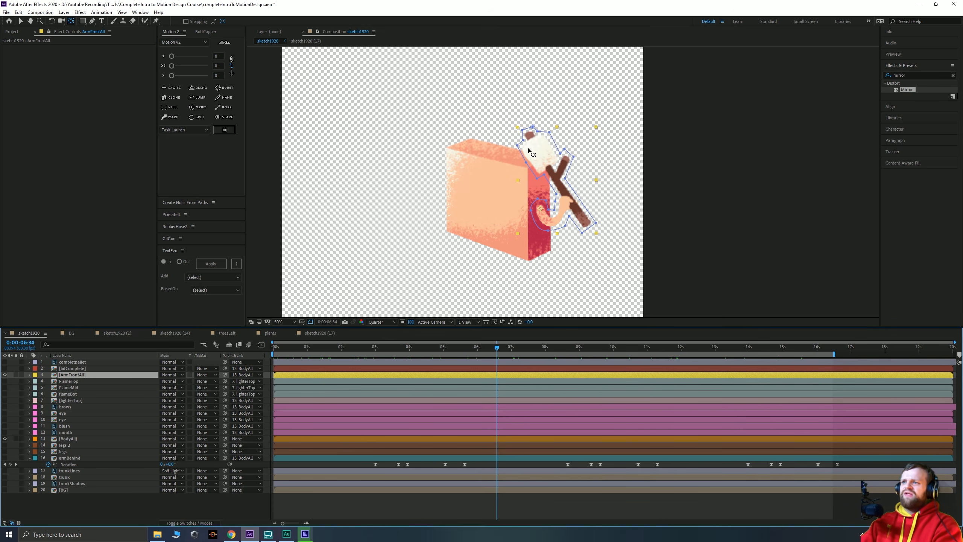
{"action": "left_click_drag", "start_coordinate": [336, 347], "coordinate": [394, 355]}
{"action": "left_click", "coordinate": [4, 458]}
{"action": "left_click", "coordinate": [64, 388]}
{"action": "left_click", "coordinate": [77, 375]}
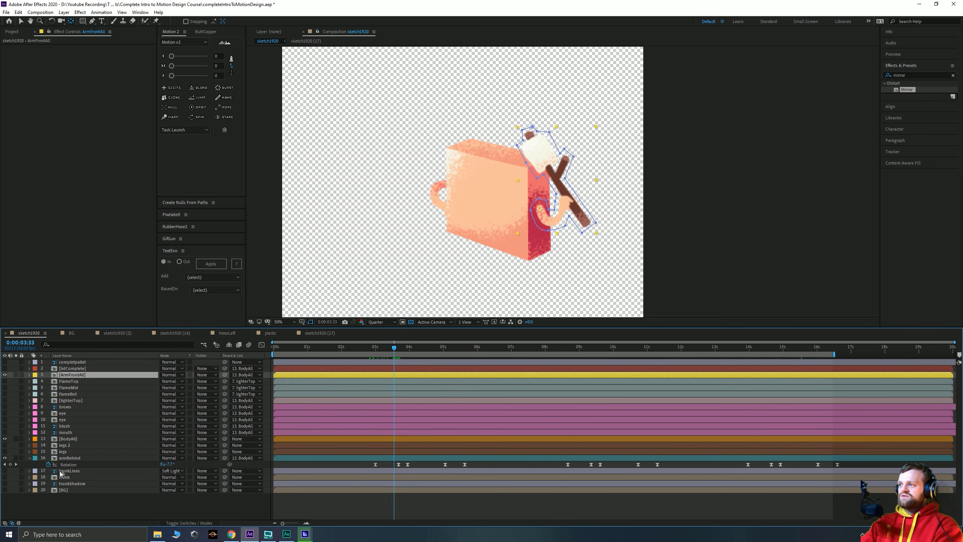
Using BodyAll's revealed keyframes for timing, keyframe ArmFrontAll's Rotation at 0° at 0:00:03:04 and -21° at 0:00:03:57
{"action": "left_click", "coordinate": [75, 439]}
{"action": "key", "text": "u"}
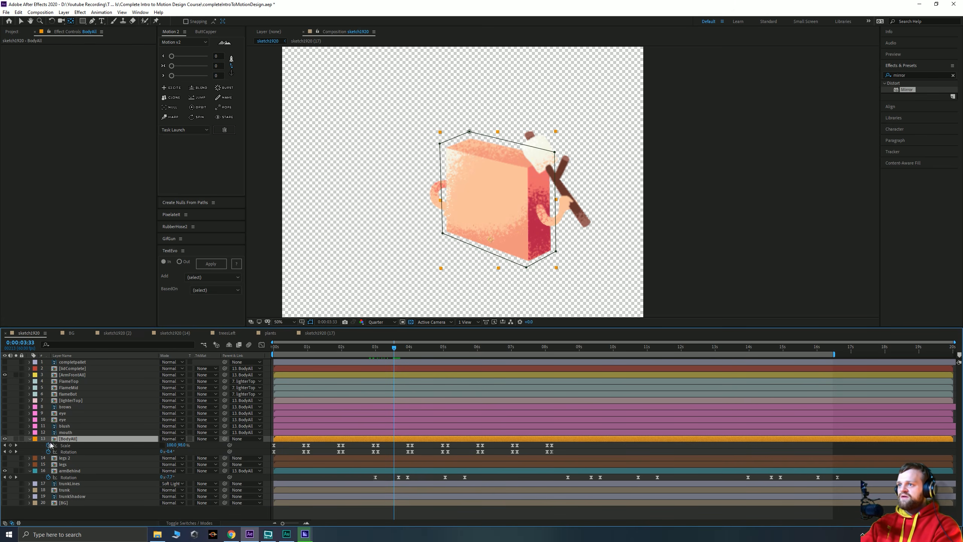
{"action": "left_click", "coordinate": [5, 446]}
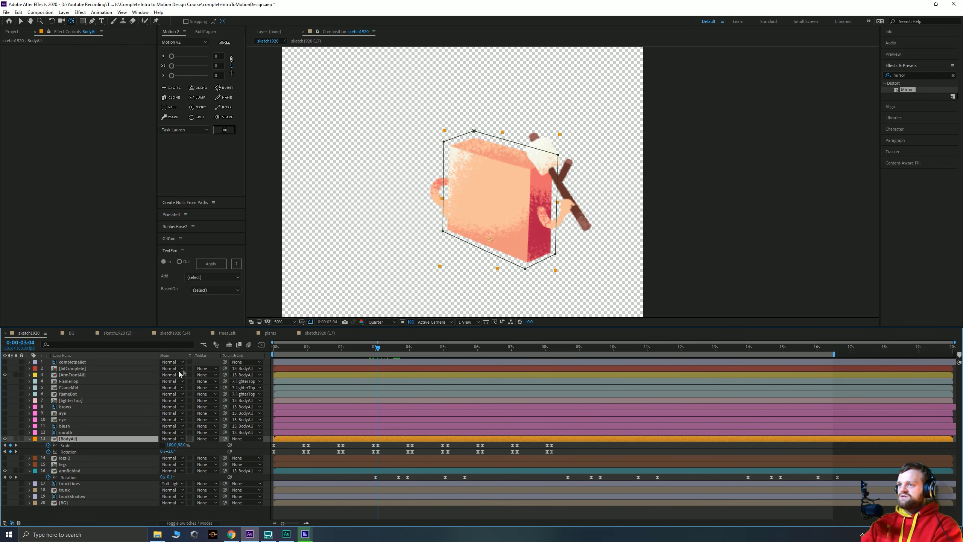
{"action": "left_click", "coordinate": [65, 375]}
{"action": "key", "text": "r"}
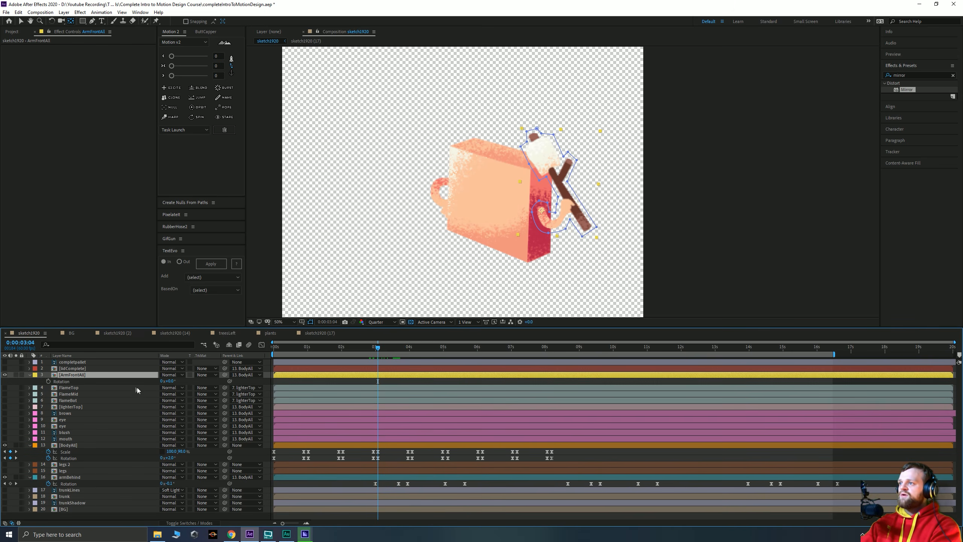
{"action": "left_click", "coordinate": [48, 381]}
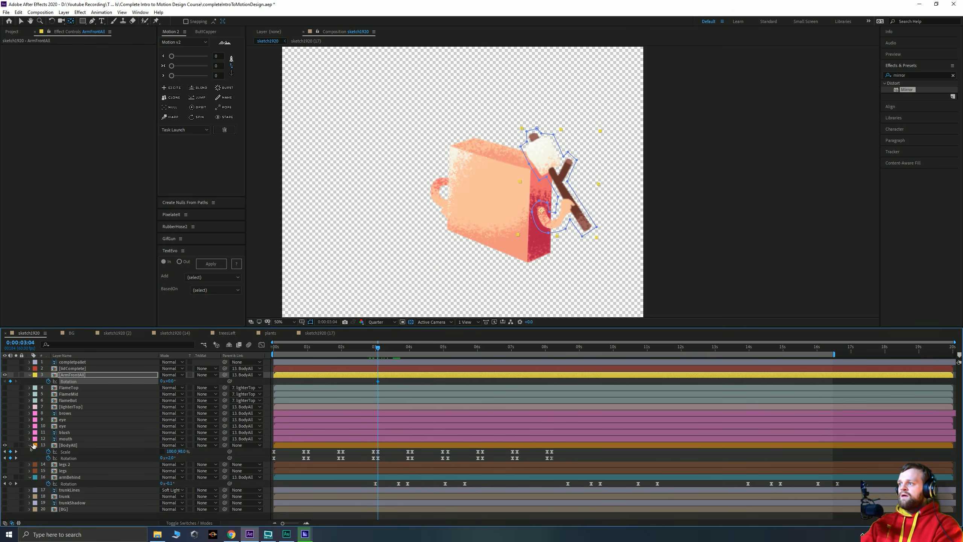
{"action": "key", "text": "k"}
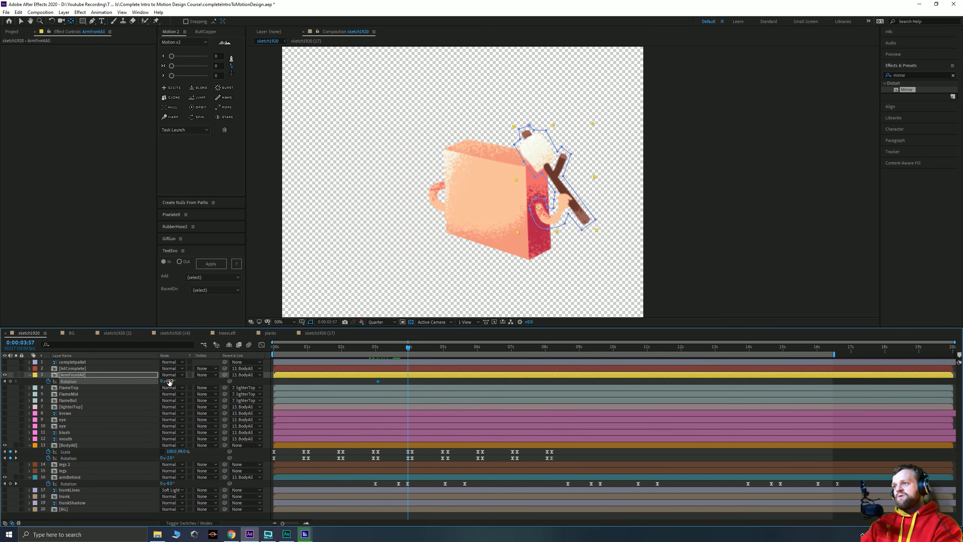
{"action": "left_click_drag", "start_coordinate": [167, 381], "coordinate": [162, 380]}
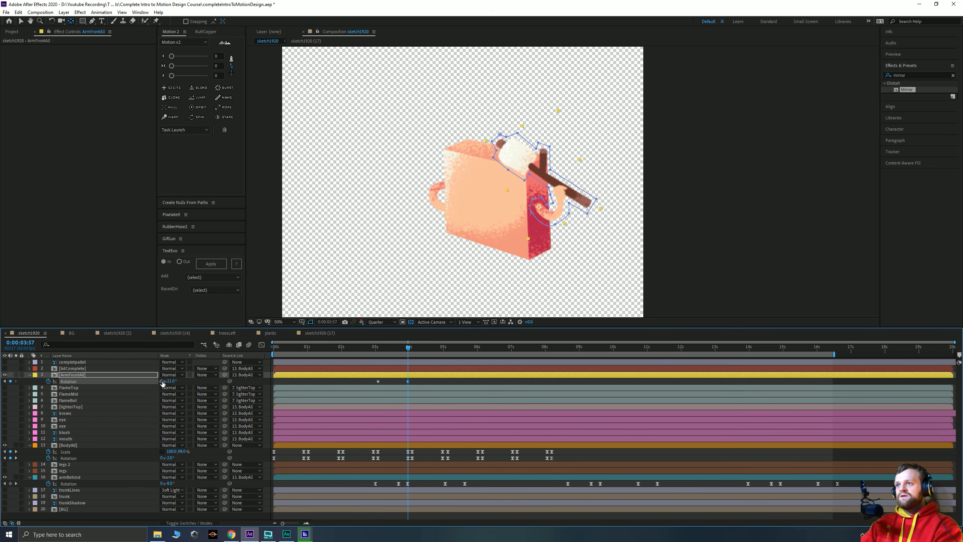
Add Position keyframes to ArmFrontAll at 0:00:03:57 and 0:00:03:04, showing Rotation alongside Position
{"action": "key", "text": "p"}
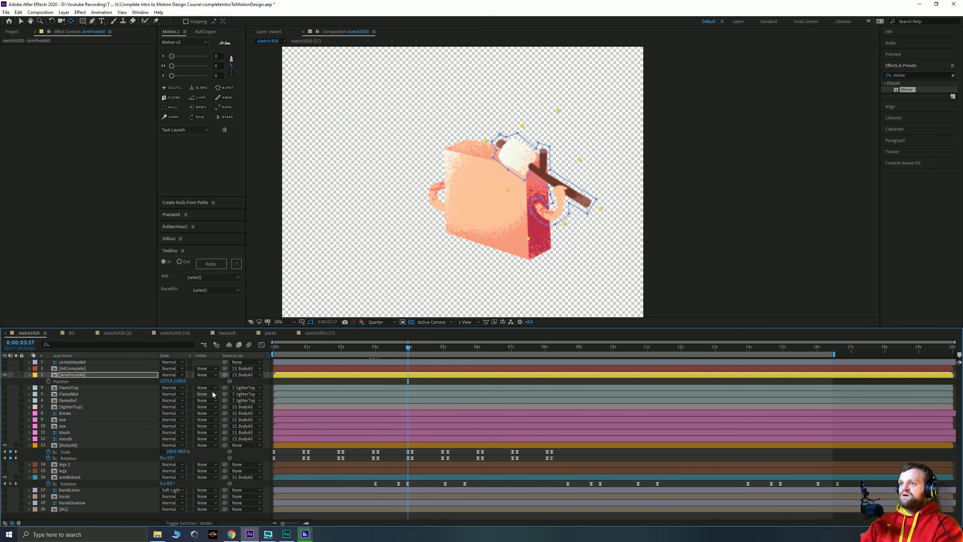
{"action": "left_click", "coordinate": [49, 381]}
{"action": "key", "text": "shift+r"}
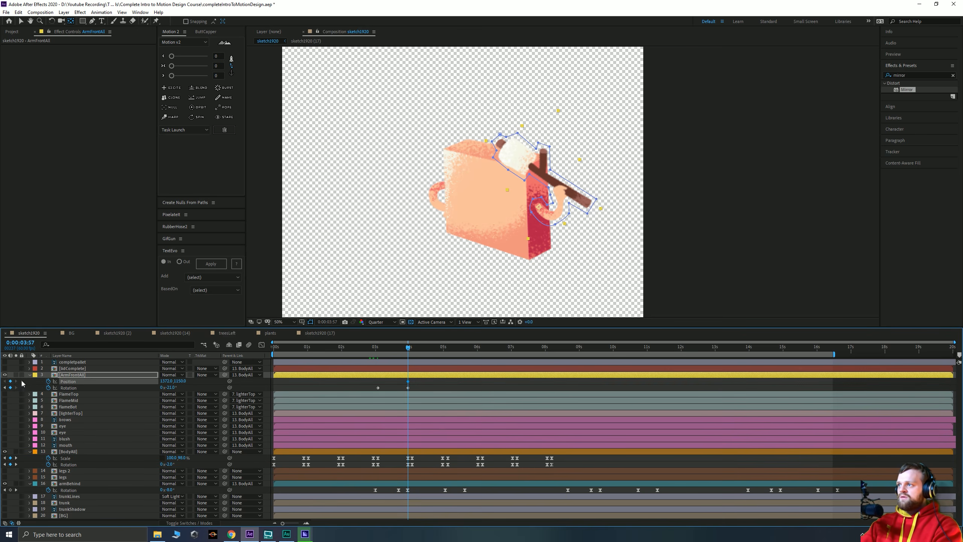
{"action": "left_click", "coordinate": [5, 388]}
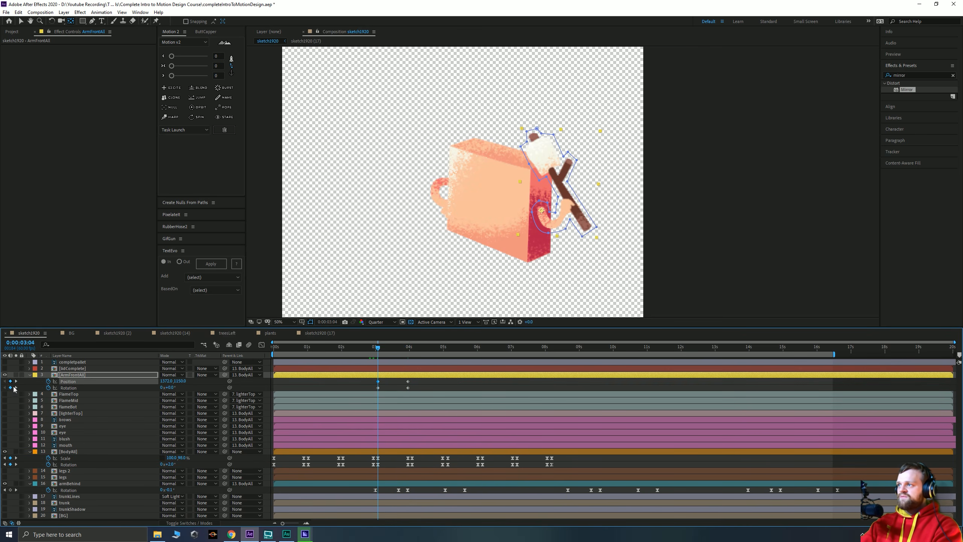
{"action": "left_click", "coordinate": [16, 387]}
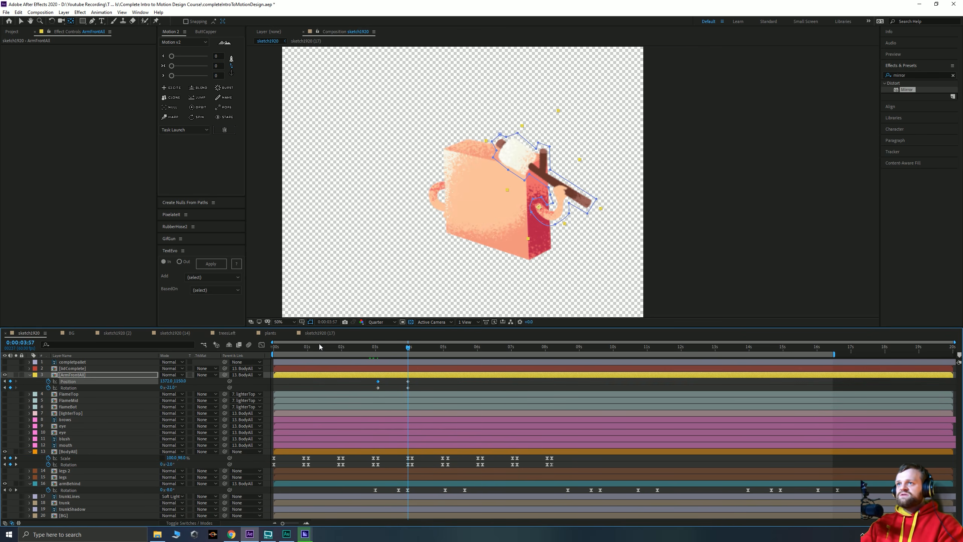
Raise ArmFrontAll at 0:00:03:57 to Position 1373.4, 1109.2, checking the motion from the earlier keyframe
{"action": "key", "text": "shift+Up"}
{"action": "key", "text": "shift+Up"}
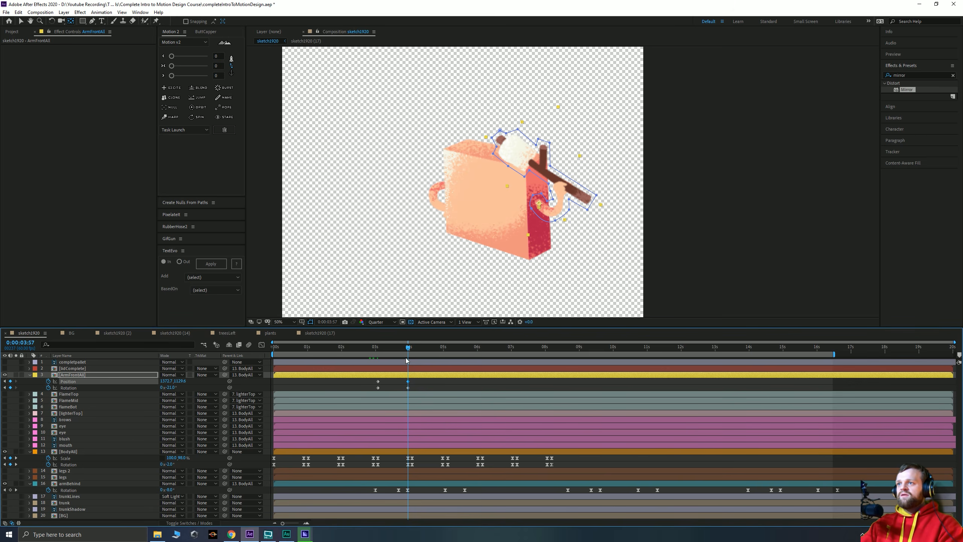
{"action": "mouse_move", "coordinate": [403, 350]}
{"action": "left_mouse_down"}
{"action": "mouse_move", "coordinate": [380, 348]}
{"action": "mouse_move", "coordinate": [413, 348]}
{"action": "left_mouse_up"}
{"action": "left_click", "coordinate": [4, 387]}
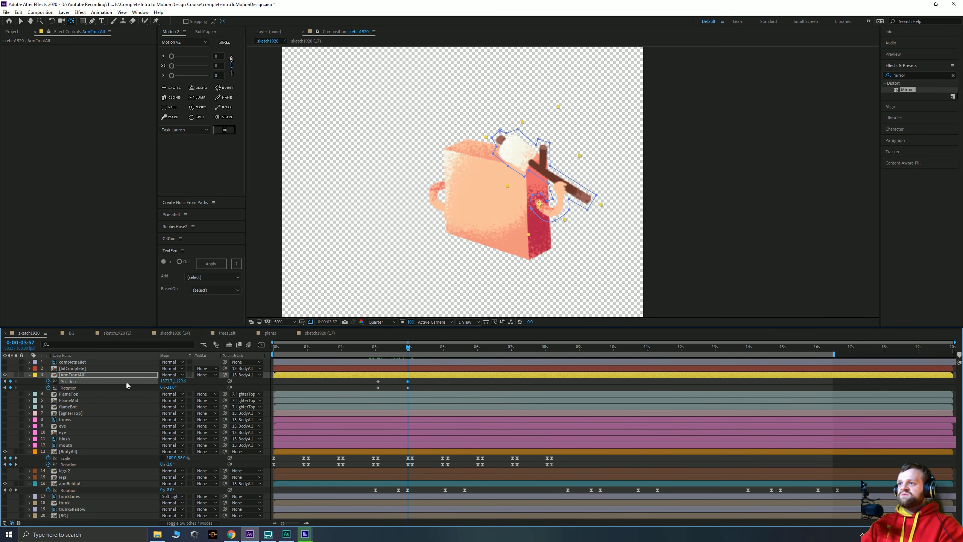
{"action": "key", "text": "shift+Up"}
{"action": "key", "text": "shift+Up"}
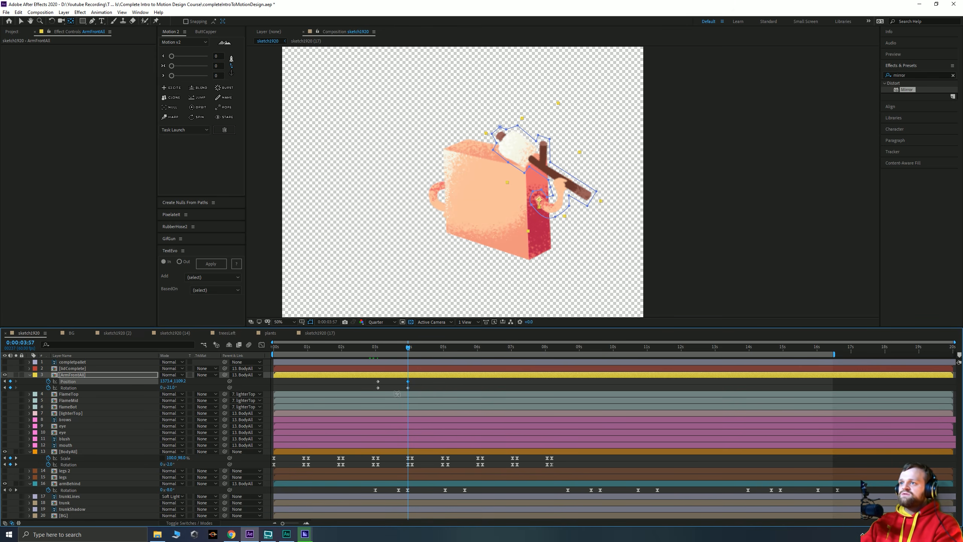
Apply Easy Ease to ArmFrontAll's Position and Rotation keyframes and lengthen the final keyframes' incoming influence in the speed graph
{"action": "left_click_drag", "start_coordinate": [416, 392], "coordinate": [353, 382]}
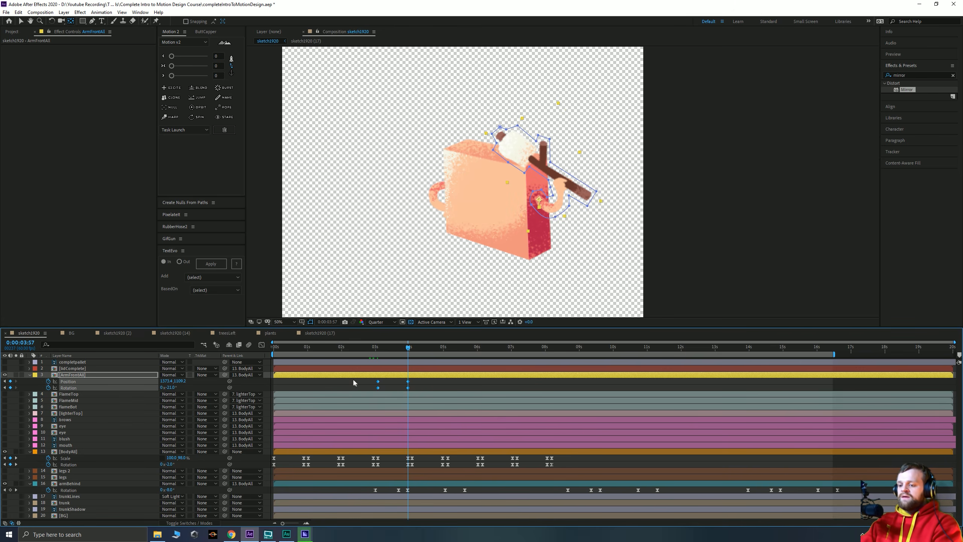
{"action": "left_click", "coordinate": [263, 346]}
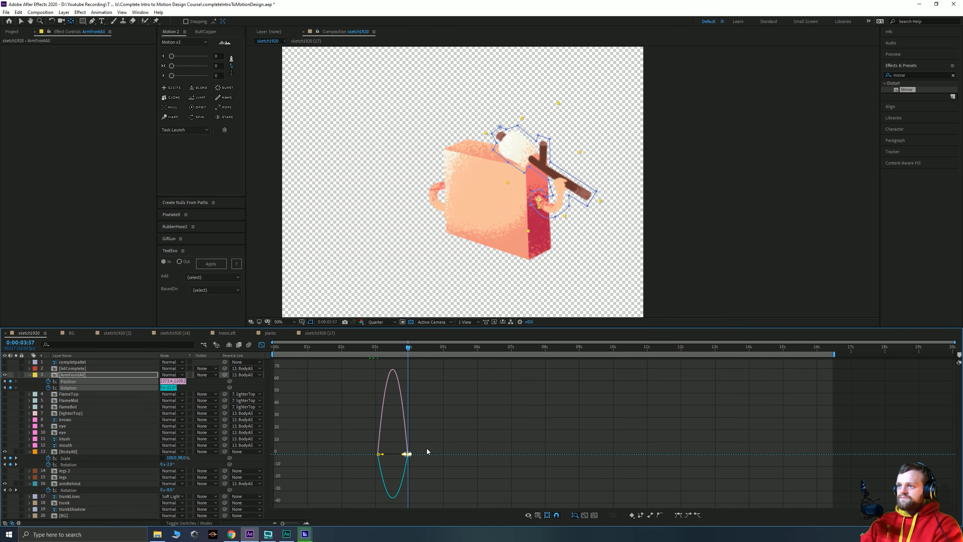
{"action": "left_click_drag", "start_coordinate": [433, 442], "coordinate": [414, 454]}
{"action": "scroll", "coordinate": [388, 459], "scroll_direction": "up", "scroll_amount": 4}
{"action": "left_click_drag", "start_coordinate": [681, 454], "coordinate": [615, 454]}
{"action": "scroll", "coordinate": [472, 410], "scroll_direction": "down", "scroll_amount": 4}
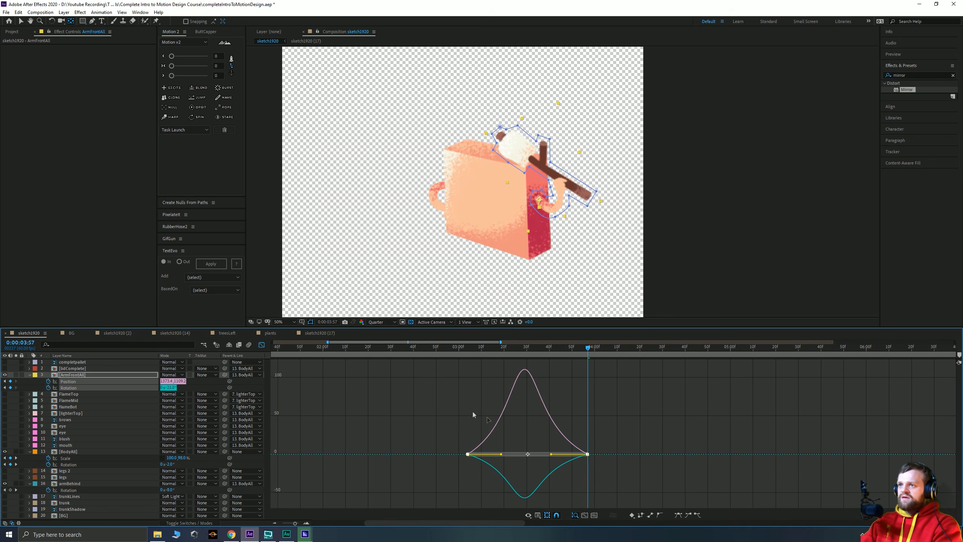
Play back ArmFrontAll's eased lift from about 0:00:03:00 and return to the layer bar view
{"action": "left_click", "coordinate": [461, 349]}
{"action": "key", "text": "space"}
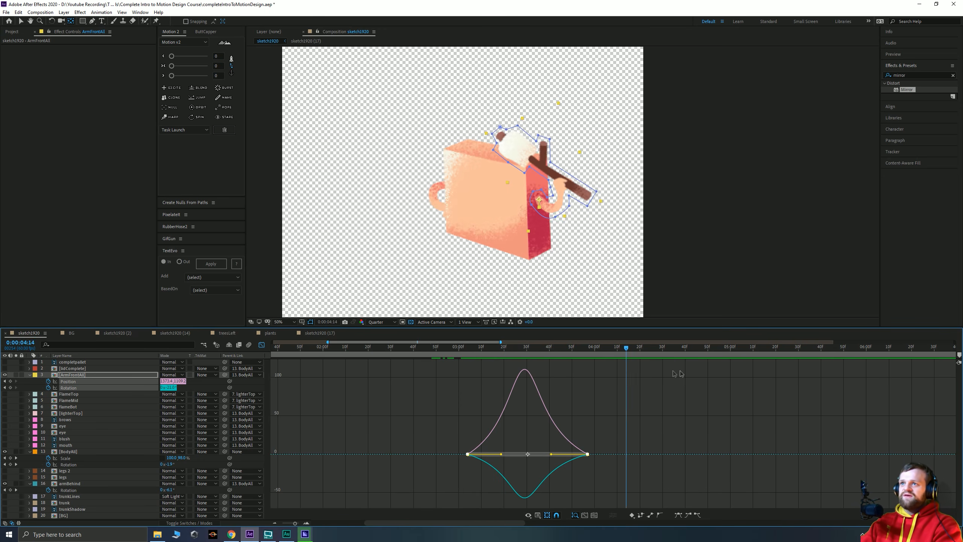
{"action": "key", "text": "space"}
{"action": "left_click", "coordinate": [257, 345]}
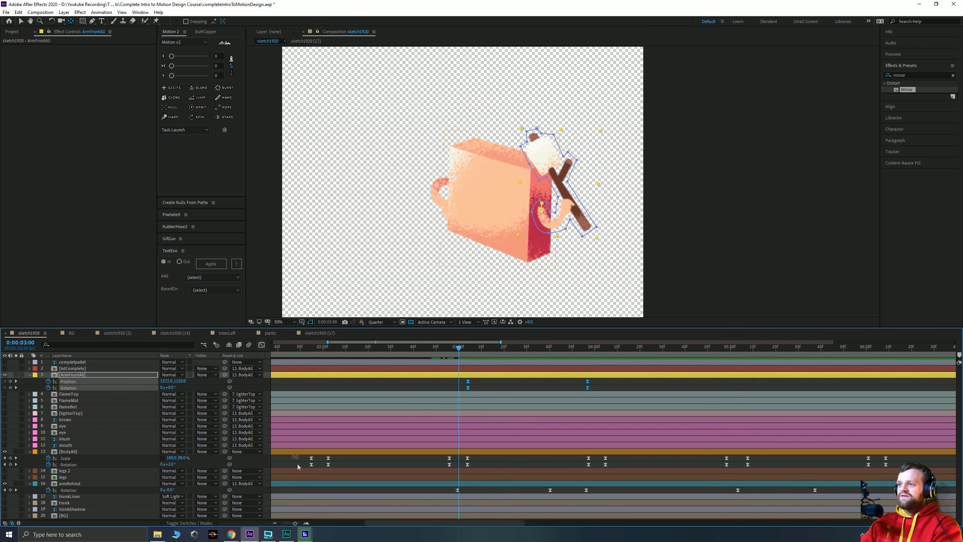
Hold ArmFrontAll's raised pose by adding a Rotation keyframe at -21° at 0:00:05:24
{"action": "left_click_drag", "start_coordinate": [295, 523], "coordinate": [290, 523]}
{"action": "left_click_drag", "start_coordinate": [463, 349], "coordinate": [608, 357]}
{"action": "left_click", "coordinate": [327, 388]}
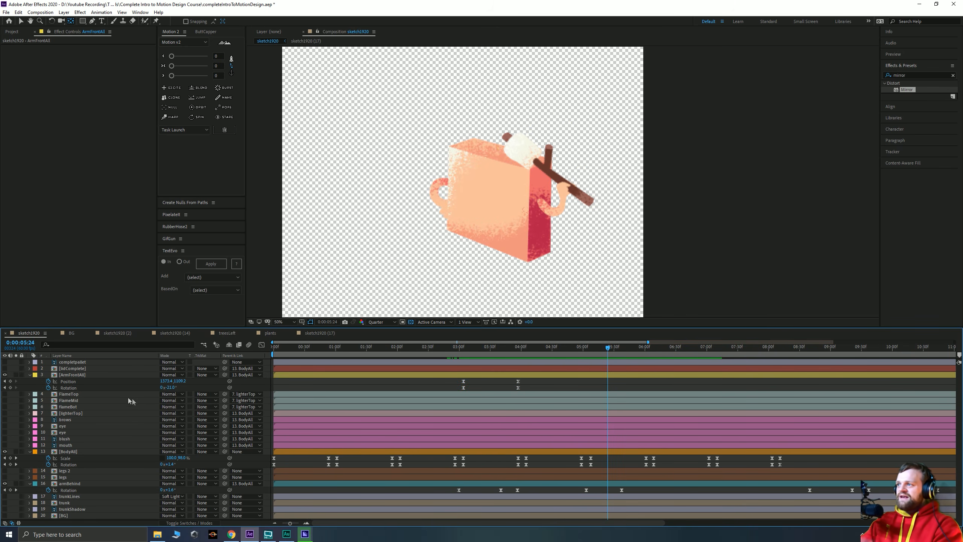
{"action": "left_click", "coordinate": [11, 388]}
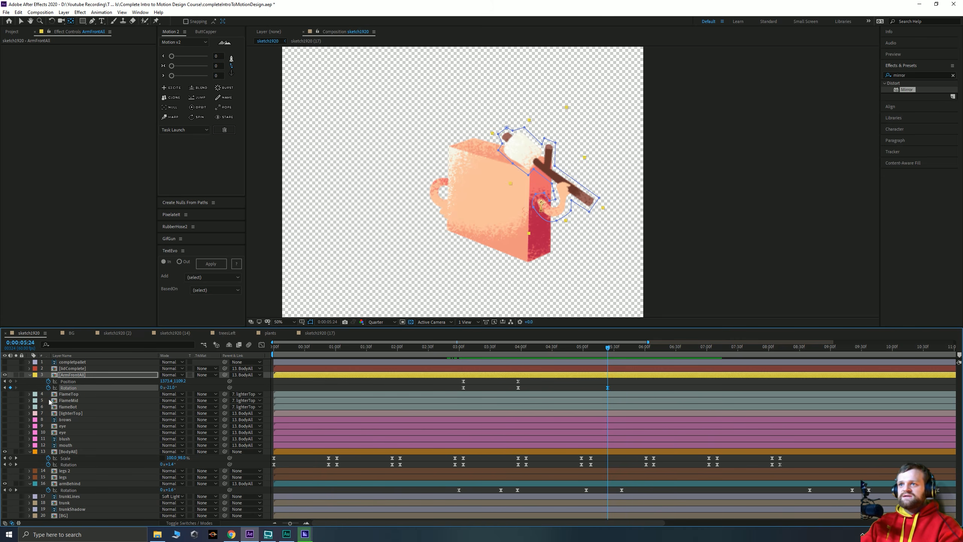
Keyframe ArmFrontAll's Rotation to -27° half a second after the 0:00:05:24 keyframe, and paste the -21° keyframe at 0:00:06:24
{"action": "key", "text": "space"}
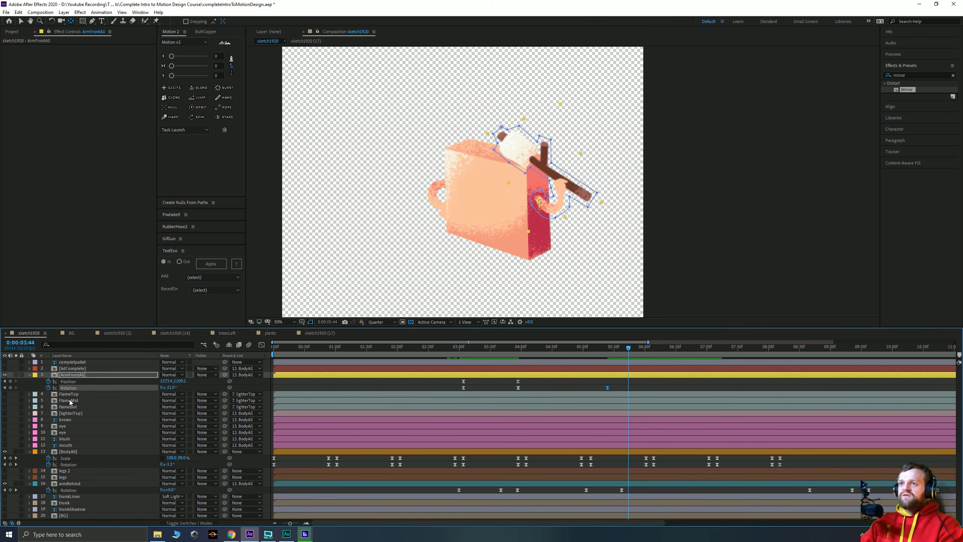
{"action": "left_click_drag", "start_coordinate": [168, 388], "coordinate": [169, 388]}
{"action": "left_click", "coordinate": [608, 387]}
{"action": "key", "text": "ctrl+c"}
{"action": "key", "text": "shift+Page_Down"}
{"action": "key", "text": "shift+Page_Down"}
{"action": "key", "text": "shift+Page_Down"}
{"action": "key", "text": "ctrl+v"}
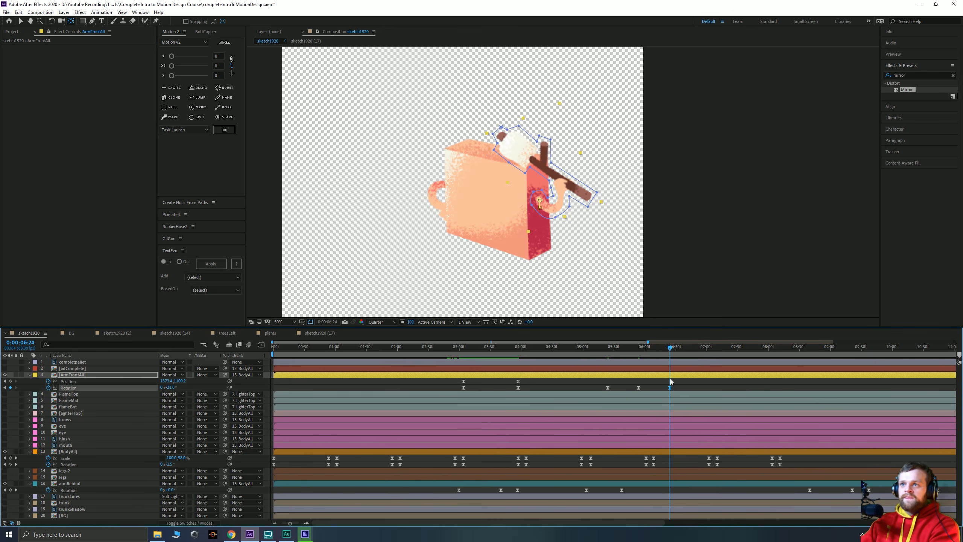
Copy ArmFrontAll's last two Rotation keyframes and paste them at 0:00:06:54 to repeat the bob
{"action": "left_click", "coordinate": [638, 388], "text": "shift"}
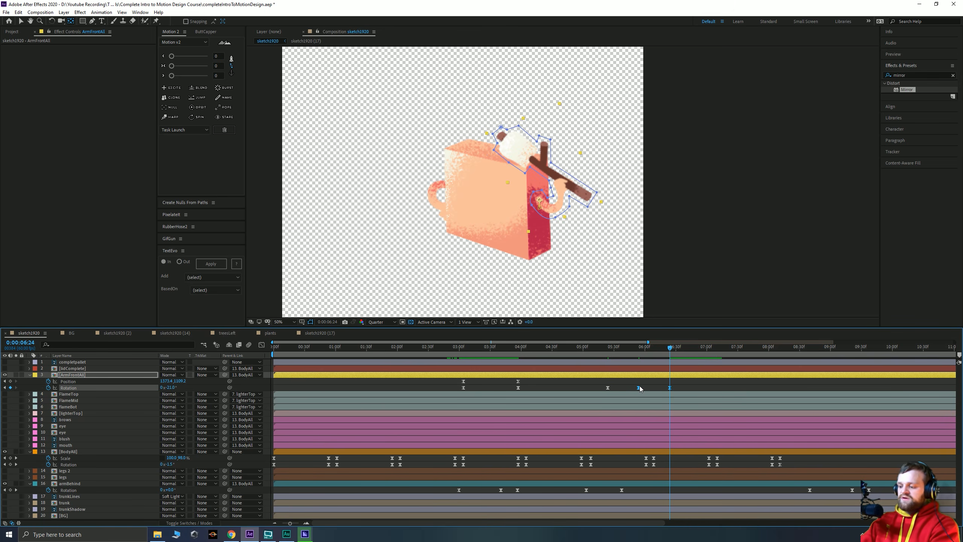
{"action": "key", "text": "shift+Page_Down"}
{"action": "key", "text": "shift+Page_Down"}
{"action": "key", "text": "shift+Page_Down"}
{"action": "key", "text": "ctrl+c"}
{"action": "key", "text": "ctrl+v"}
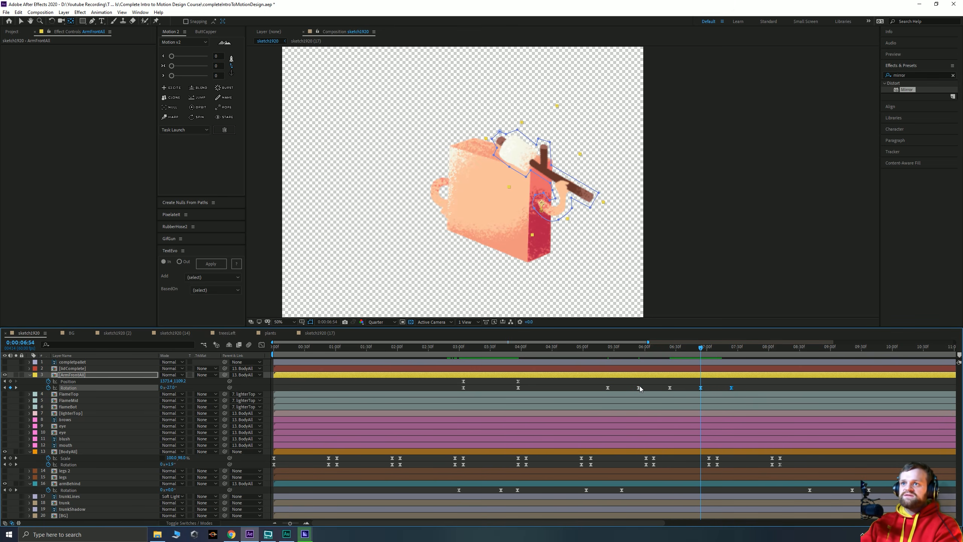
Play back ArmFrontAll's bobbing from about 0:00:05:24 and show the full length of the timeline
{"action": "left_click", "coordinate": [609, 349]}
{"action": "key", "text": "space"}
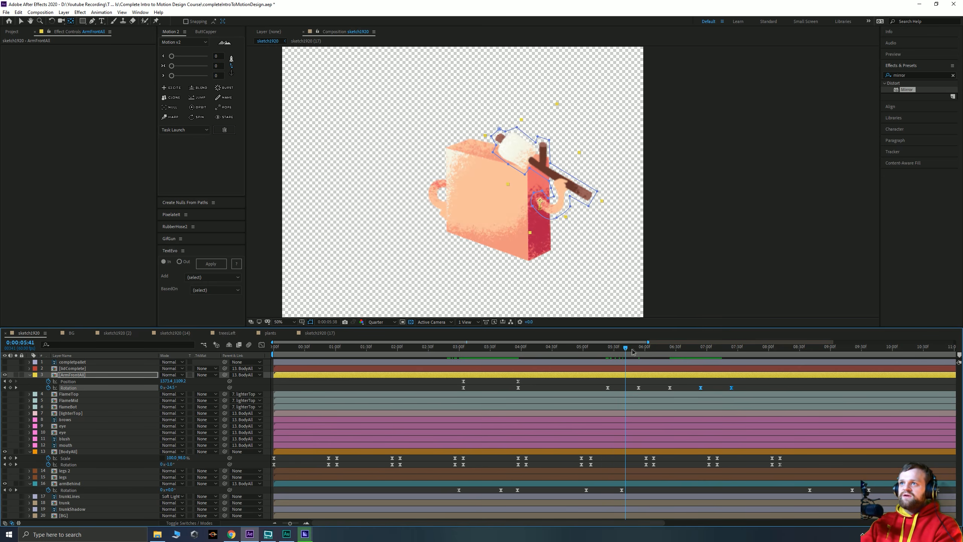
{"action": "mouse_move", "coordinate": [738, 353]}
{"action": "left_mouse_down"}
{"action": "mouse_move", "coordinate": [697, 353]}
{"action": "mouse_move", "coordinate": [736, 354]}
{"action": "left_mouse_up"}
{"action": "left_click_drag", "start_coordinate": [600, 348], "coordinate": [621, 349]}
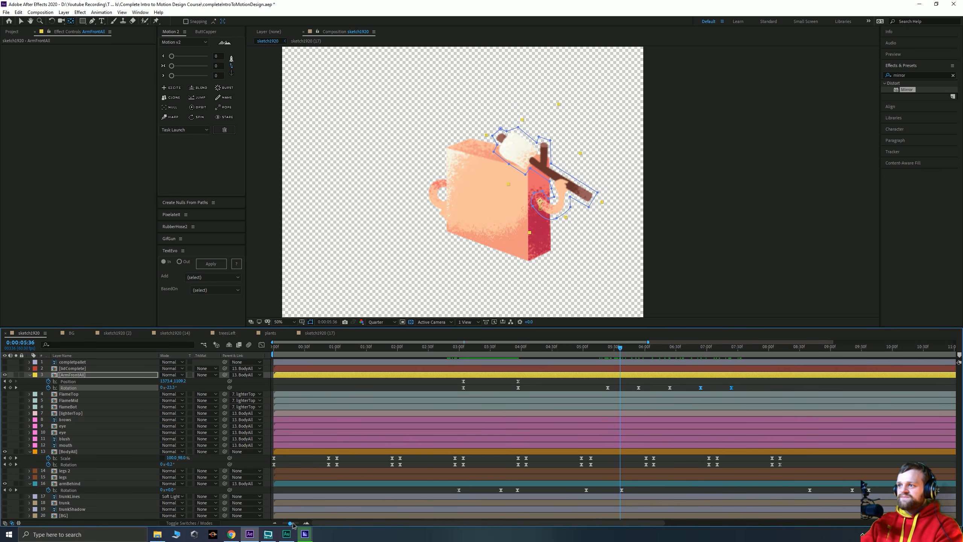
{"action": "left_click_drag", "start_coordinate": [290, 523], "coordinate": [281, 524]}
{"action": "key", "text": "space"}
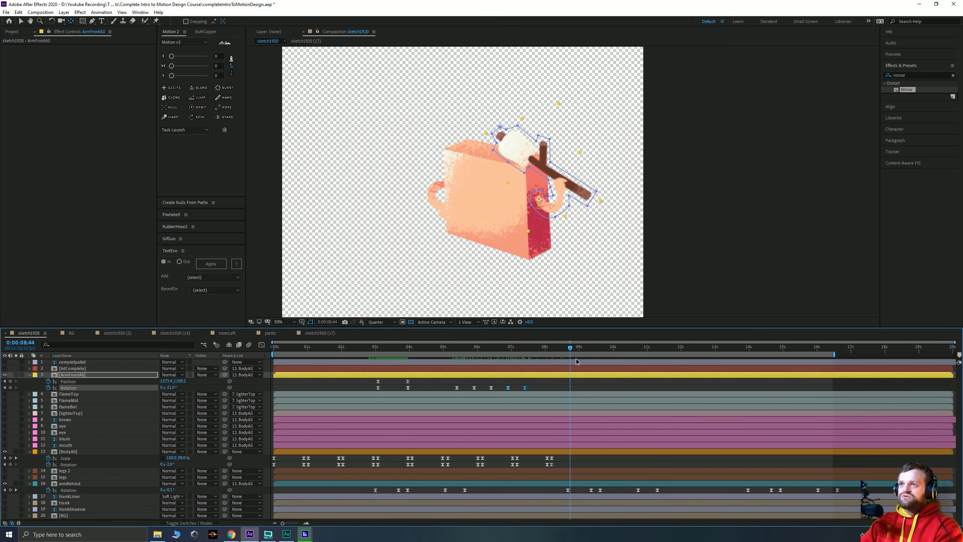
Copy ArmFrontAll's last four Rotation keyframes and paste them at 0:00:07:54 to extend the bobbing
{"action": "left_click_drag", "start_coordinate": [538, 383], "coordinate": [470, 390]}
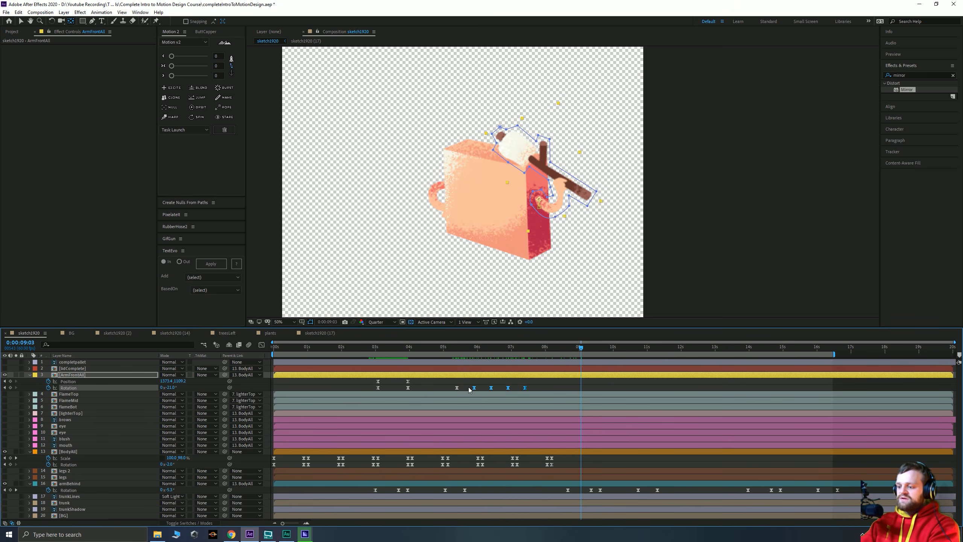
{"action": "left_click", "coordinate": [4, 387]}
{"action": "key", "text": "space"}
{"action": "key", "text": "ctrl+v"}
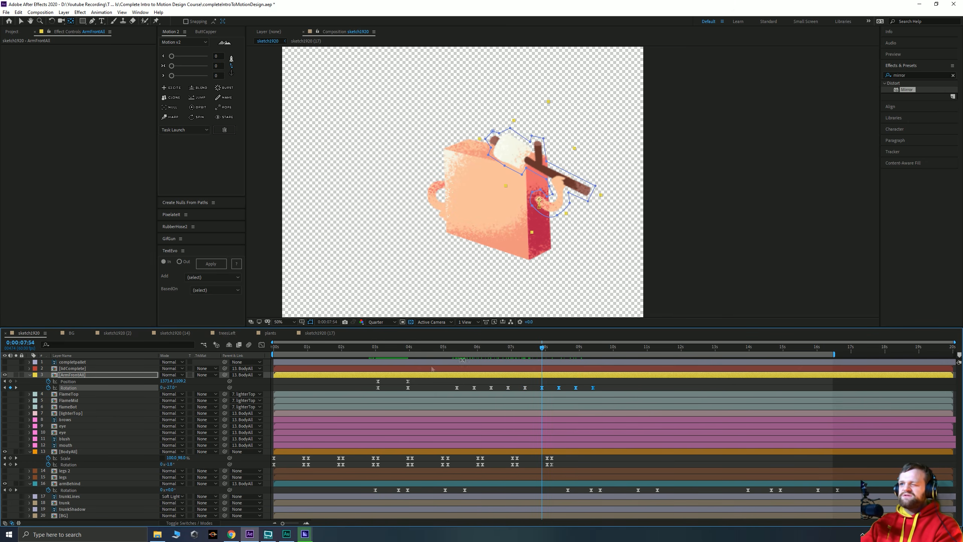
Add holding Position and Rotation keyframes to ArmFrontAll at 0:00:10:00
{"action": "left_click", "coordinate": [613, 349]}
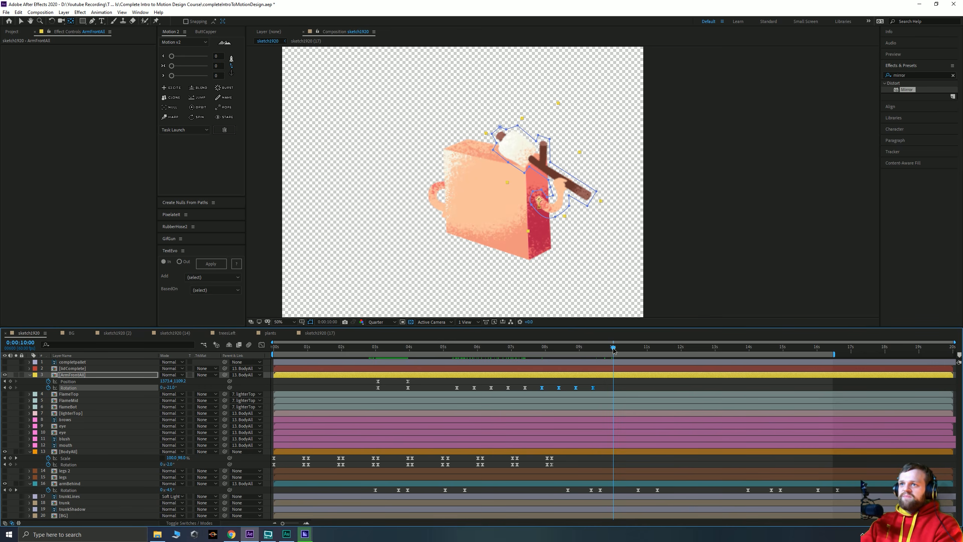
{"action": "left_click", "coordinate": [10, 387]}
{"action": "left_click", "coordinate": [11, 381]}
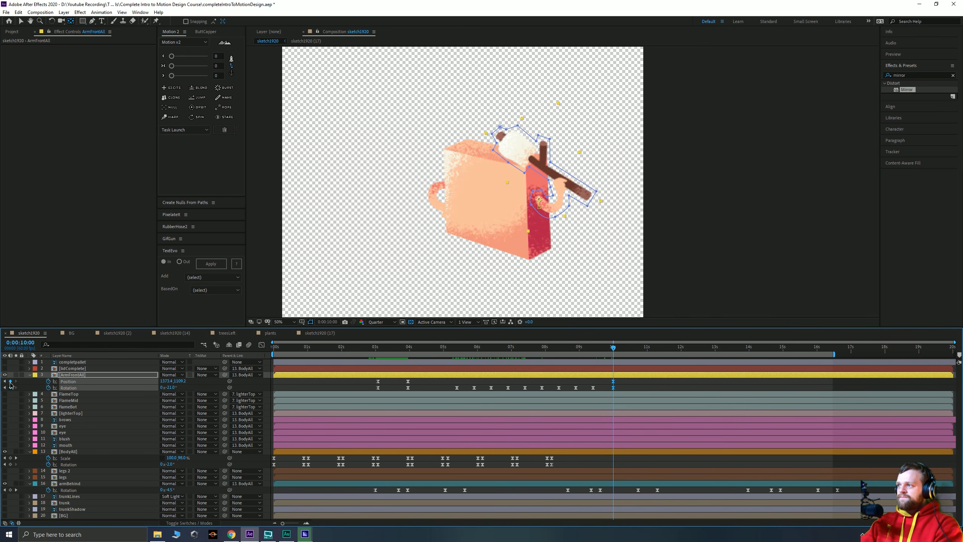
Keyframe ArmFrontAll's return at 0:00:11:00, setting Rotation to 0° and lowering Position to its starting height
{"action": "key", "text": "space"}
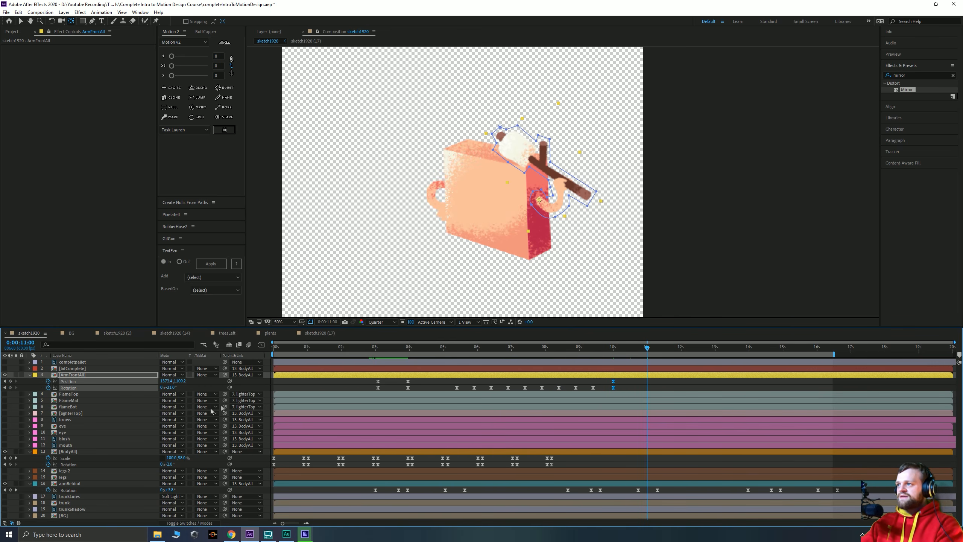
{"action": "left_click", "coordinate": [10, 388]}
{"action": "left_click", "coordinate": [10, 381]}
{"action": "left_click", "coordinate": [169, 388]}
{"action": "type", "text": "0"}
{"action": "key", "text": "Return"}
{"action": "left_click", "coordinate": [638, 375]}
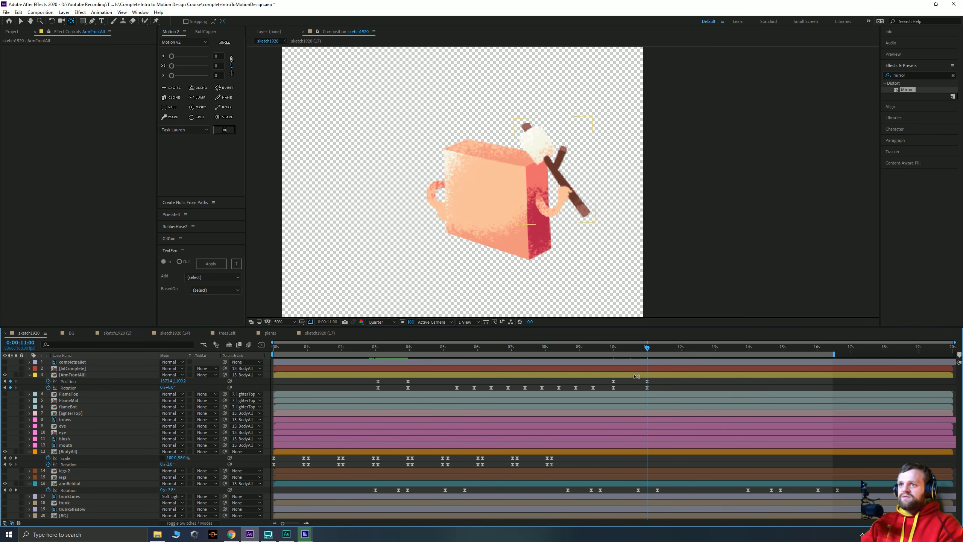
{"action": "key", "text": "shift+Down"}
{"action": "key", "text": "shift+Down"}
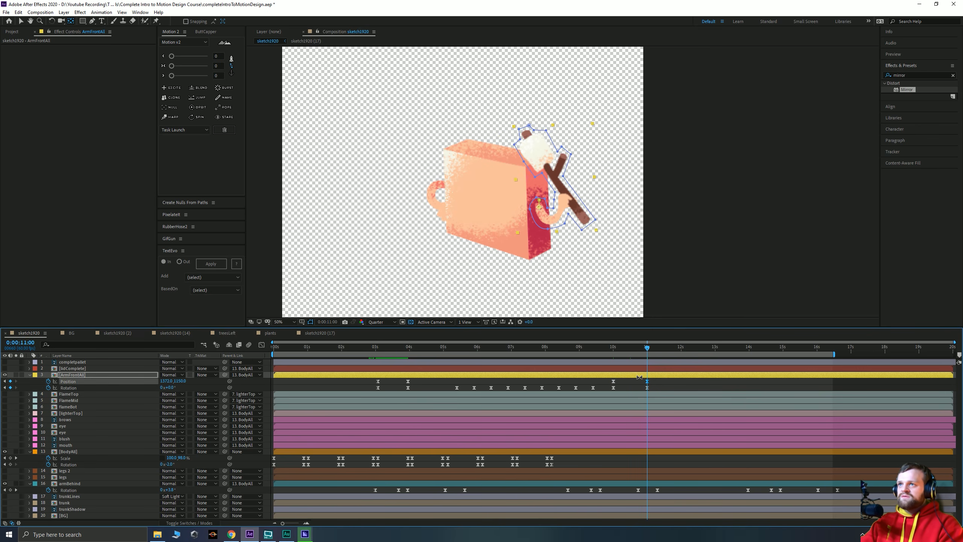
Compare ArmFrontAll's lowered pose with its starting pose and review the arm's whole bobbing and lowering motion
{"action": "left_click", "coordinate": [377, 348]}
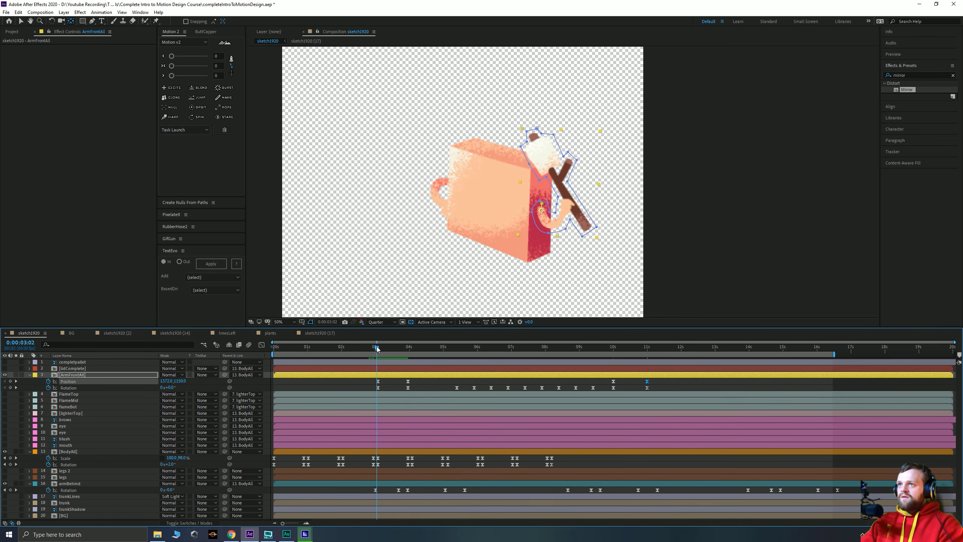
{"action": "left_click", "coordinate": [649, 350]}
{"action": "left_click", "coordinate": [5, 381]}
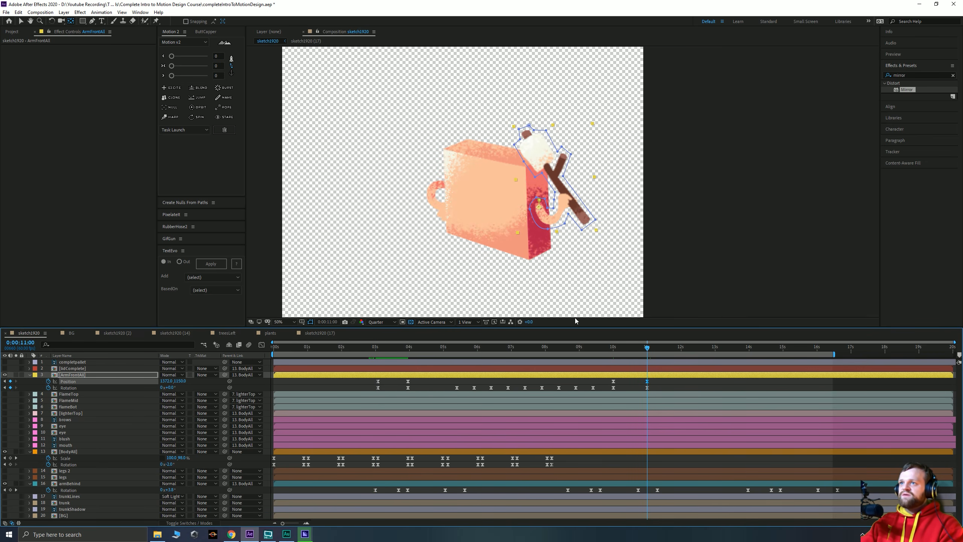
{"action": "left_click_drag", "start_coordinate": [611, 349], "coordinate": [837, 358]}
{"action": "key", "text": "space"}
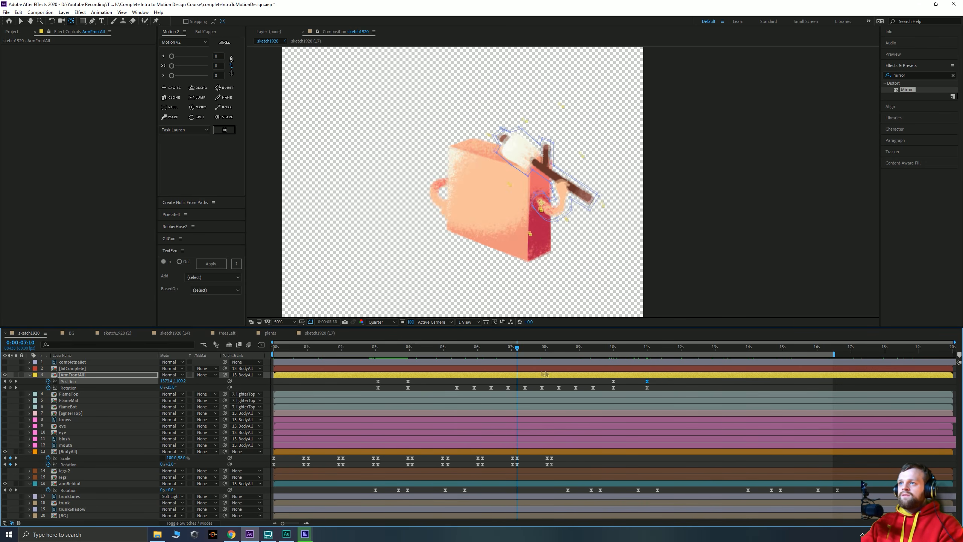
{"action": "left_click_drag", "start_coordinate": [620, 377], "coordinate": [651, 377]}
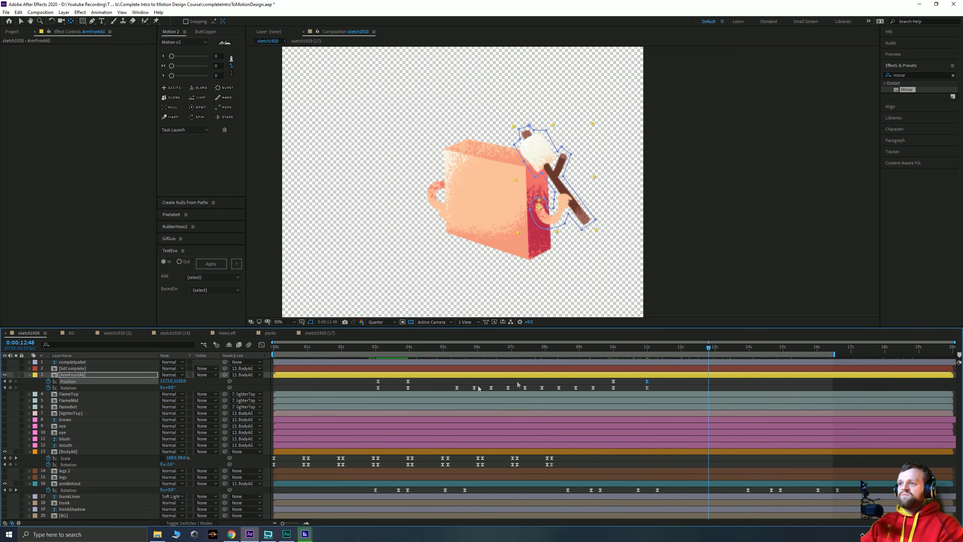
Copy all but the first of BodyAll's Scale and Rotation keyframes and paste them at 0:00:09:11 to continue the body sway
{"action": "left_click", "coordinate": [78, 452]}
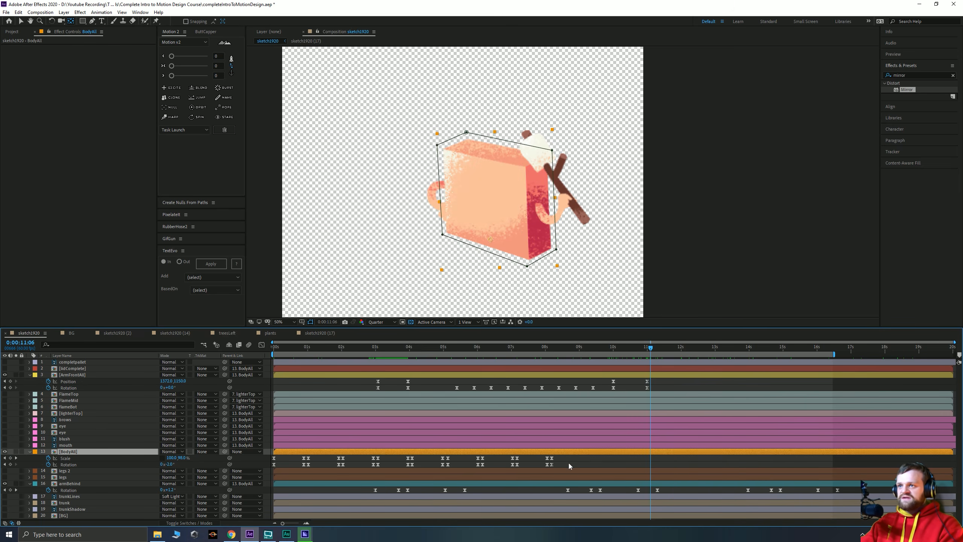
{"action": "left_click_drag", "start_coordinate": [563, 469], "coordinate": [295, 460]}
{"action": "left_click_drag", "start_coordinate": [545, 351], "coordinate": [593, 362]}
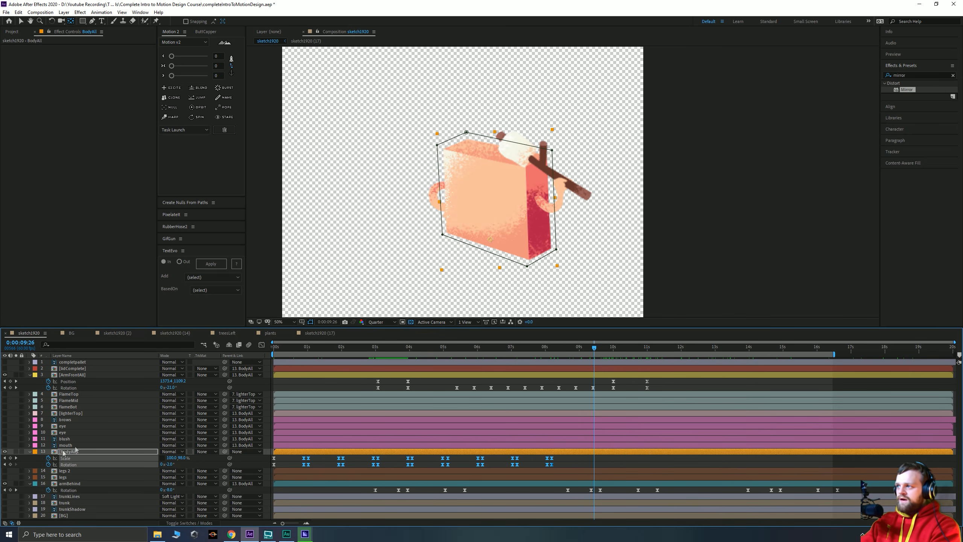
{"action": "left_click", "coordinate": [4, 459]}
{"action": "key", "text": "shift+Page_Down"}
{"action": "key", "text": "shift+Page_Down"}
{"action": "key", "text": "shift+Page_Down"}
{"action": "key", "text": "shift+Page_Down"}
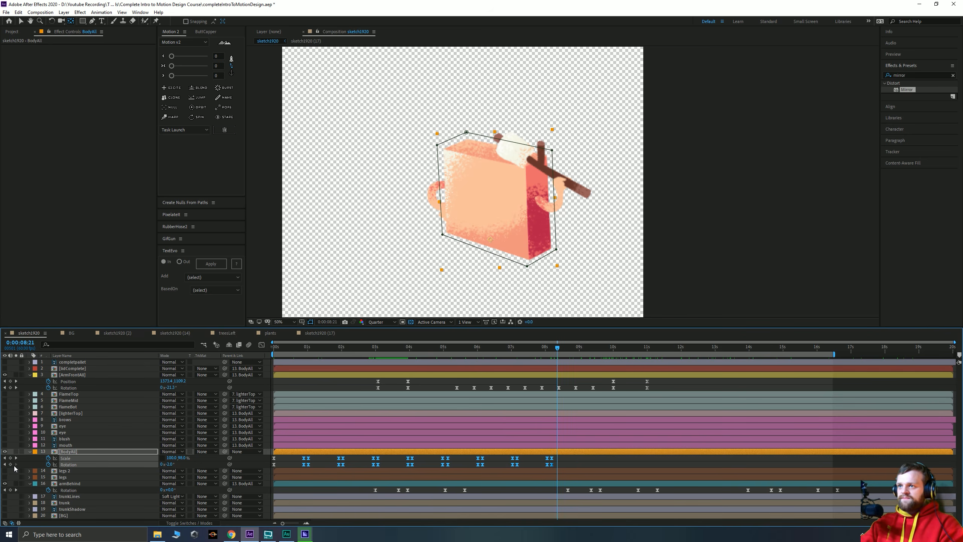
{"action": "key", "text": "shift+Page_Down"}
{"action": "key", "text": "shift+Page_Down"}
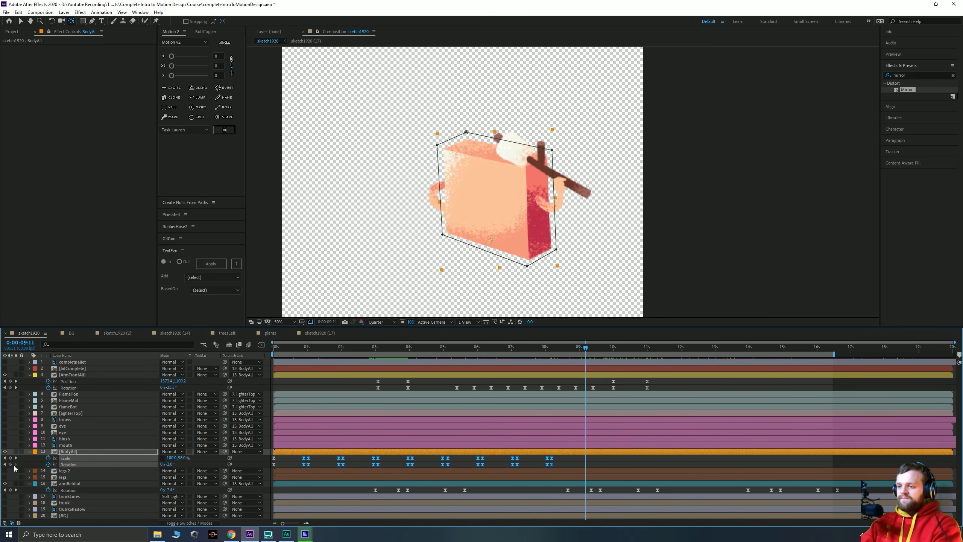
{"action": "key", "text": "ctrl+v"}
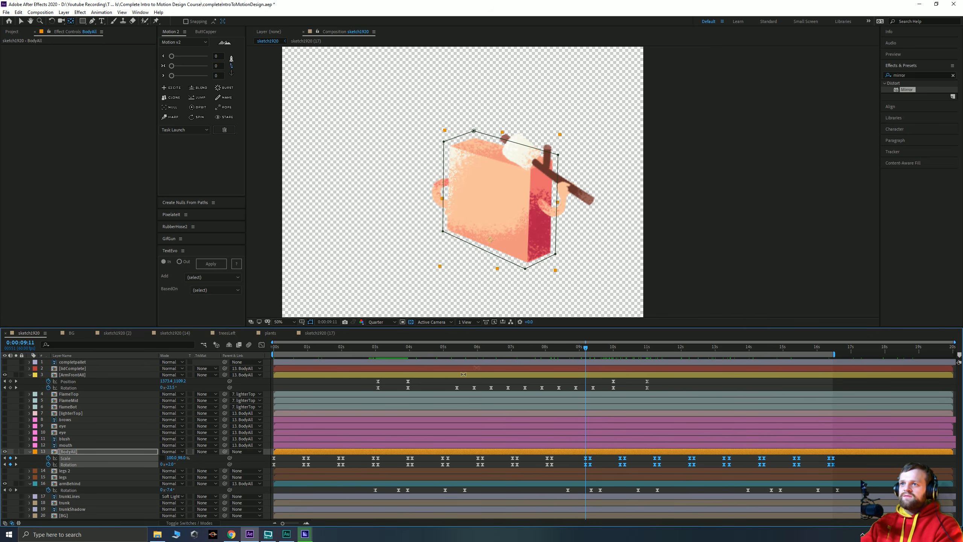
Go to ArmFrontAll's Rotation keyframe at 0:00:05:24 and open the ArmFrontAll precomp
{"action": "left_click_drag", "start_coordinate": [576, 350], "coordinate": [471, 368]}
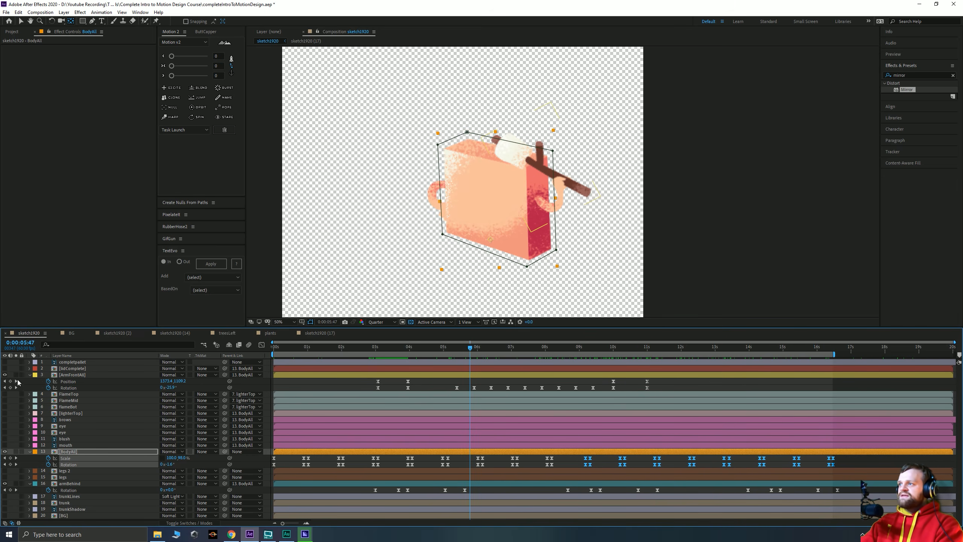
{"action": "left_click", "coordinate": [5, 387]}
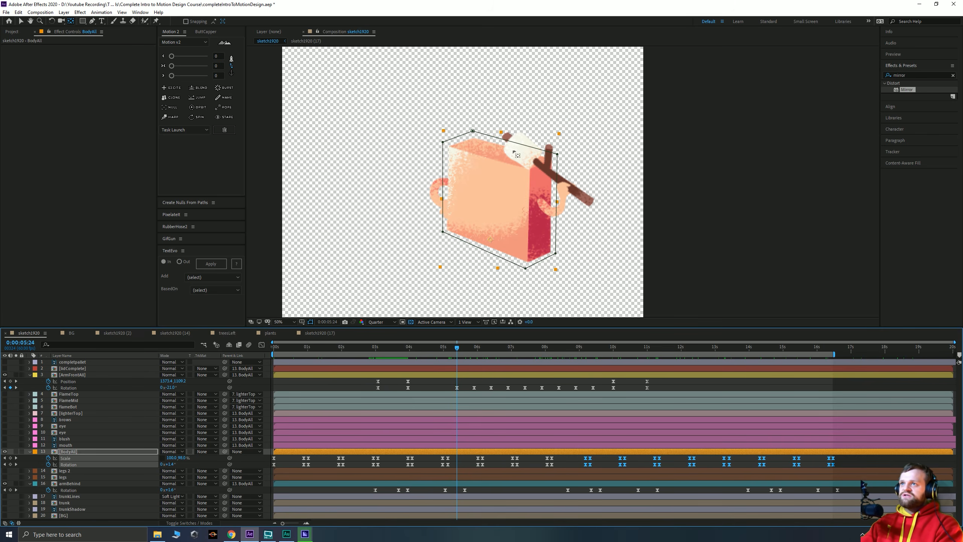
{"action": "double_click", "coordinate": [57, 376]}
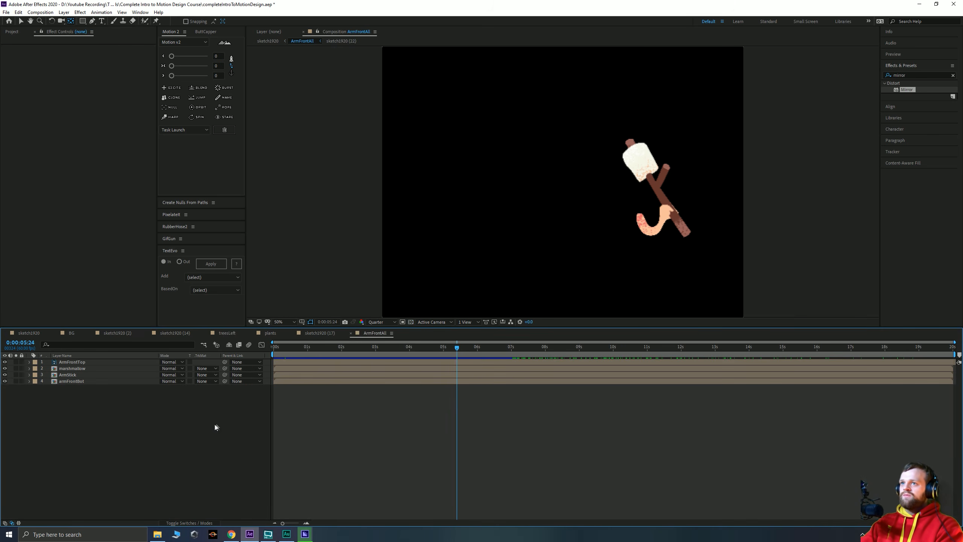
Identify the parts of the arm by hiding and showing the marshmallow, ArmStick, armFrontBot and ArmFrontTop layers one by one
{"action": "left_click", "coordinate": [61, 368]}
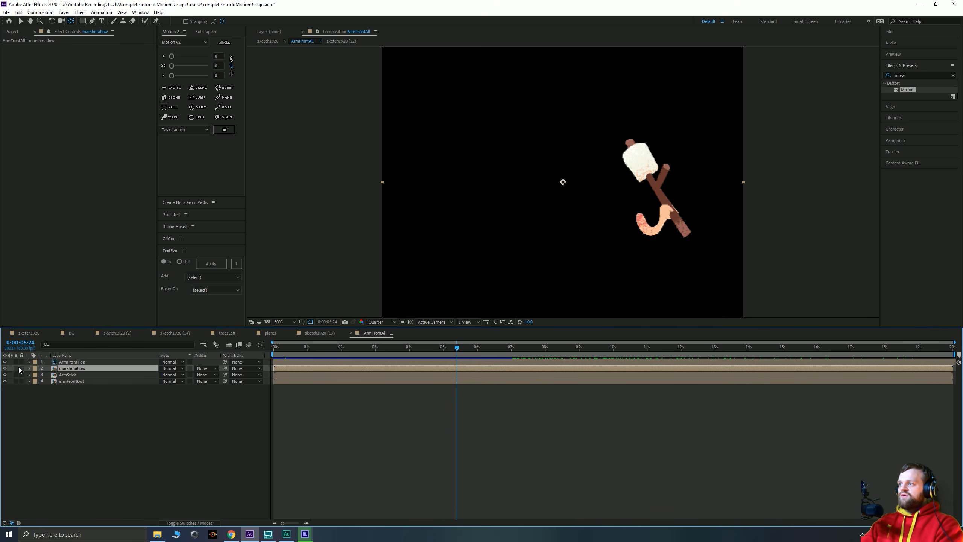
{"action": "left_click", "coordinate": [4, 369]}
{"action": "left_click", "coordinate": [5, 368]}
{"action": "left_click", "coordinate": [5, 375]}
{"action": "left_click", "coordinate": [5, 375]}
{"action": "left_click", "coordinate": [5, 381]}
{"action": "left_click", "coordinate": [6, 380]}
{"action": "left_click", "coordinate": [4, 362]}
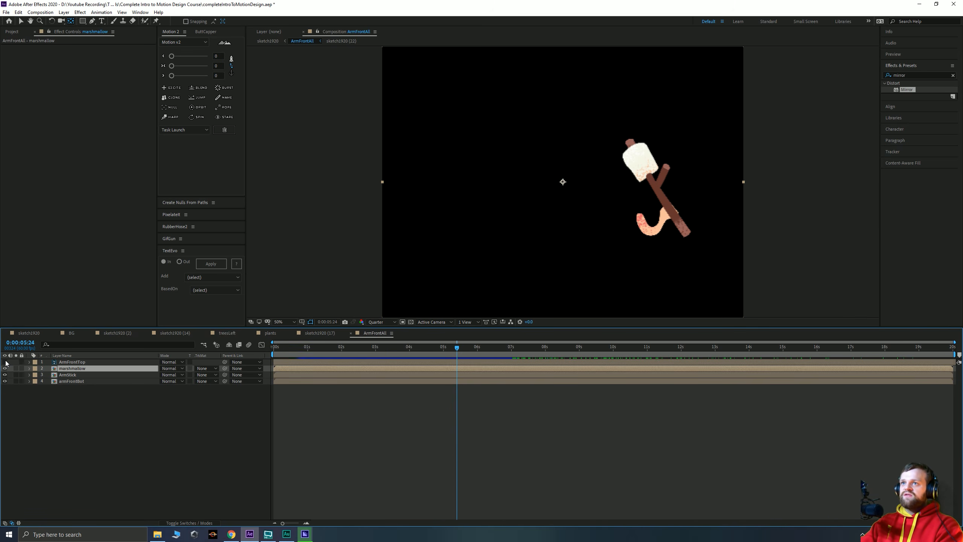
{"action": "left_click", "coordinate": [5, 362]}
Inspect the marshmallow precomp's layers, collapse their properties, and return to the ArmFrontAll composition
{"action": "scroll", "coordinate": [697, 215], "scroll_direction": "up", "scroll_amount": 1}
{"action": "left_click_drag", "start_coordinate": [690, 168], "coordinate": [483, 258]}
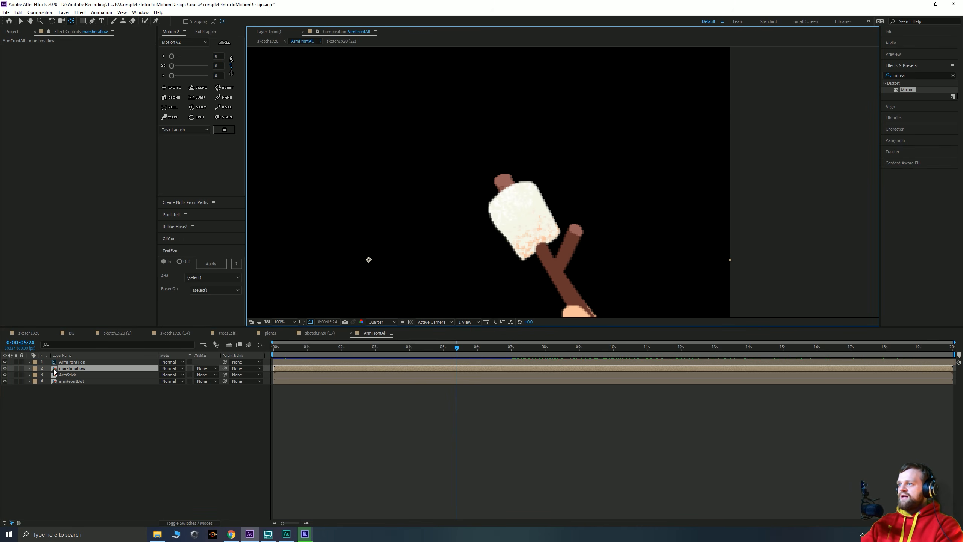
{"action": "left_click", "coordinate": [55, 398]}
{"action": "left_click", "coordinate": [53, 369]}
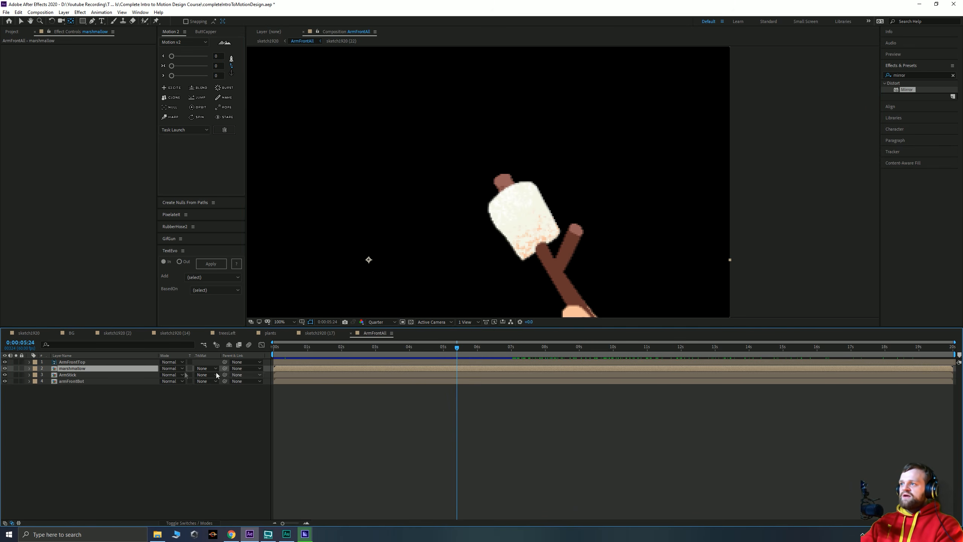
{"action": "double_click", "coordinate": [55, 368]}
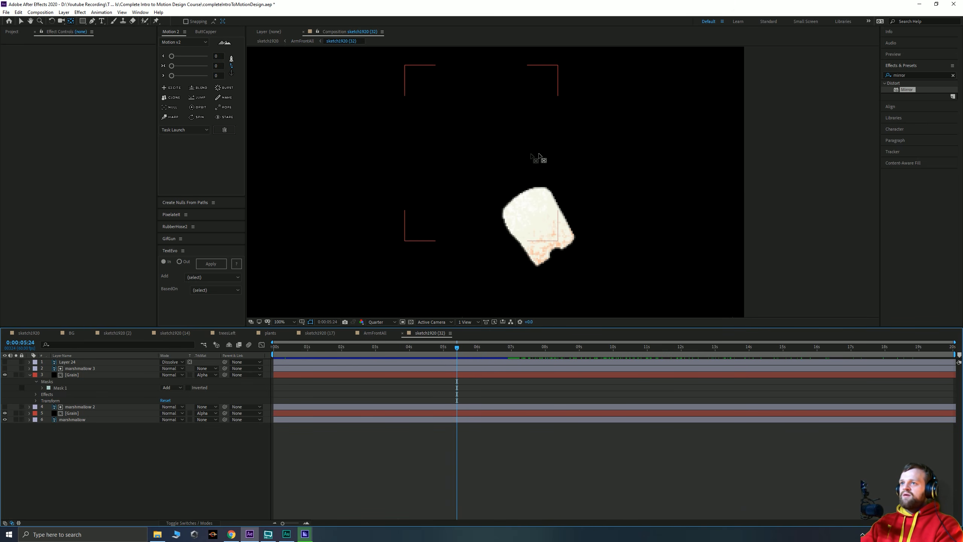
{"action": "left_click_drag", "start_coordinate": [89, 433], "coordinate": [66, 354]}
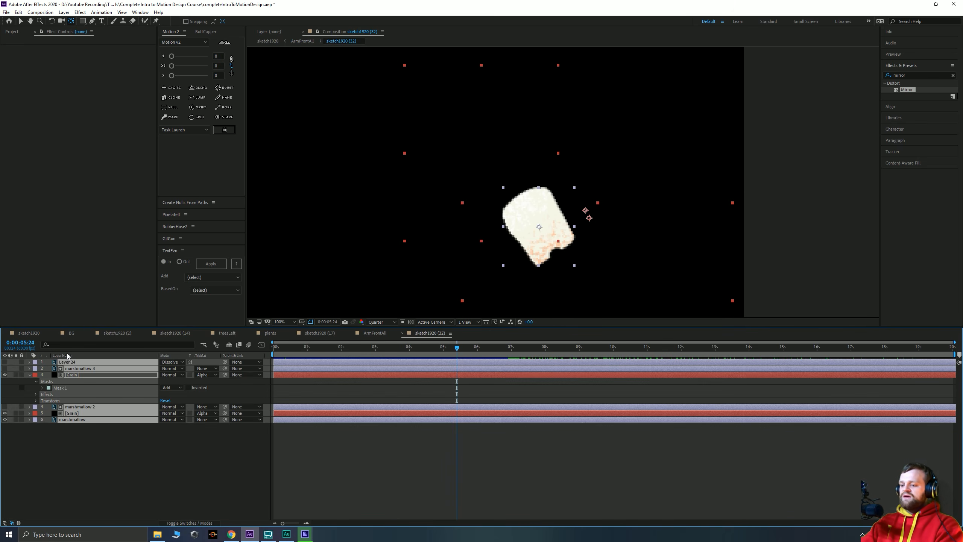
{"action": "key", "text": "u"}
{"action": "key", "text": "Tab"}
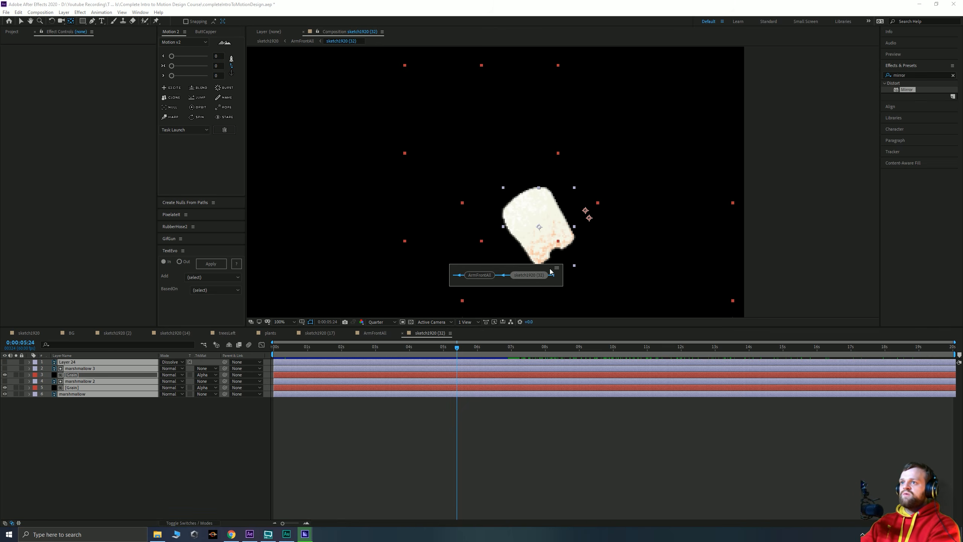
{"action": "left_click", "coordinate": [482, 275]}
{"action": "left_click", "coordinate": [95, 417]}
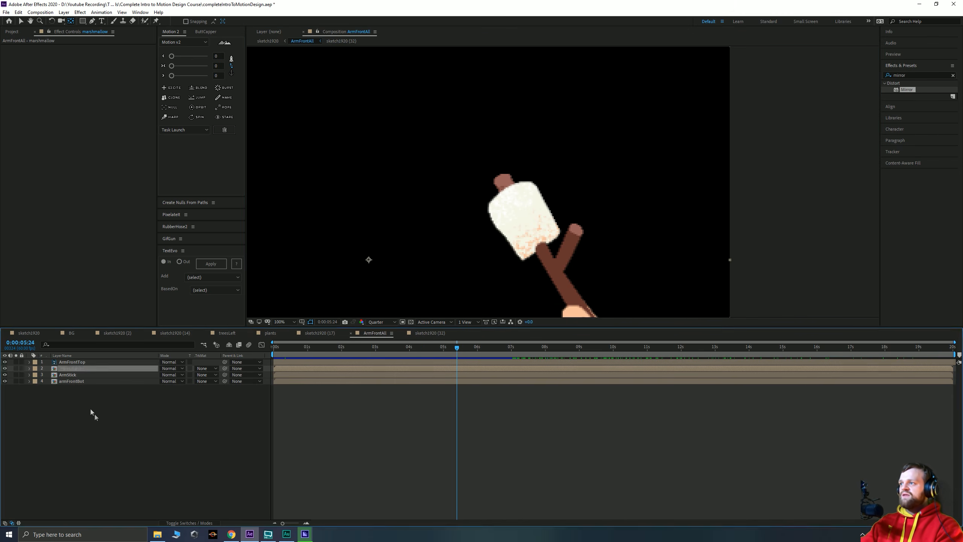
Move the marshmallow layer's anchor point to the centre of the marshmallow
{"action": "left_click", "coordinate": [71, 369]}
{"action": "left_click", "coordinate": [70, 22]}
{"action": "left_click_drag", "start_coordinate": [368, 261], "coordinate": [526, 220]}
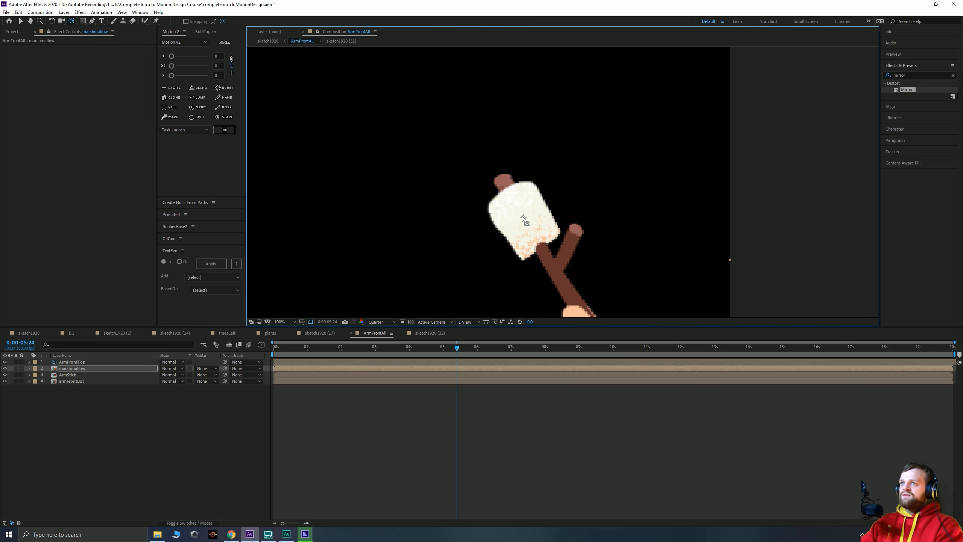
Draw a closed four-point mask around the marshmallow on the marshmallow layer with the Pen tool
{"action": "key", "text": "comma"}
{"action": "key", "text": "g"}
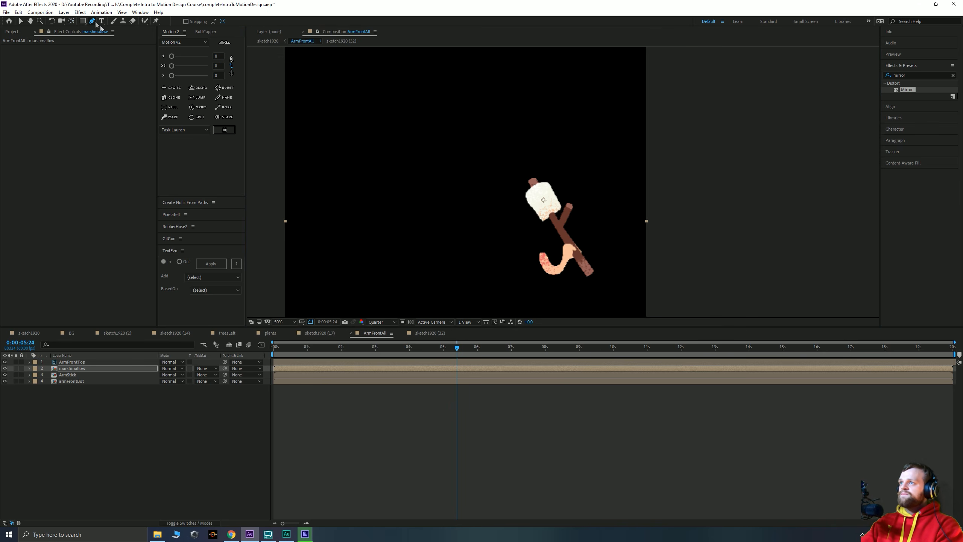
{"action": "left_click", "coordinate": [573, 206]}
{"action": "left_click", "coordinate": [552, 165]}
{"action": "left_click", "coordinate": [503, 190]}
{"action": "left_click", "coordinate": [537, 231]}
{"action": "left_click", "coordinate": [573, 205]}
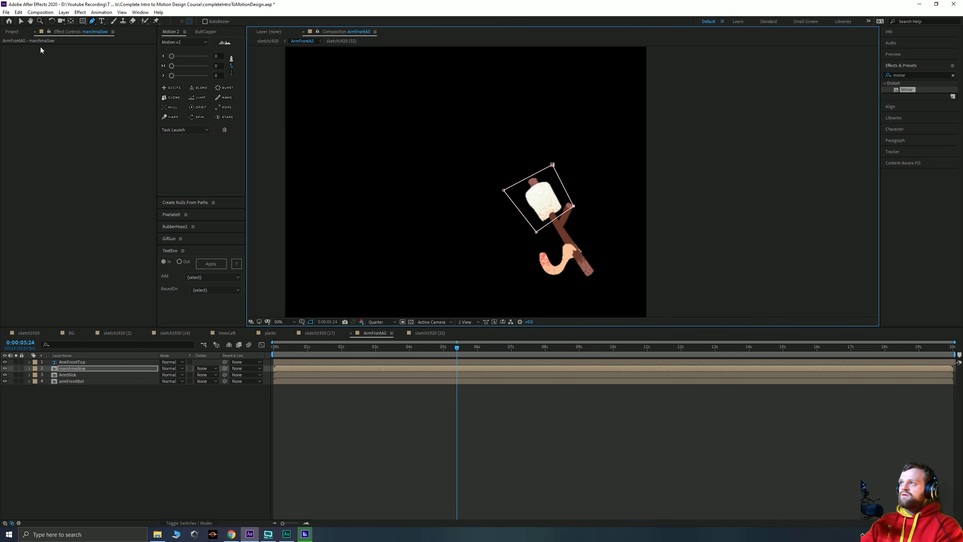
{"action": "left_click", "coordinate": [21, 21]}
{"action": "left_click", "coordinate": [82, 409]}
{"action": "left_click", "coordinate": [66, 369]}
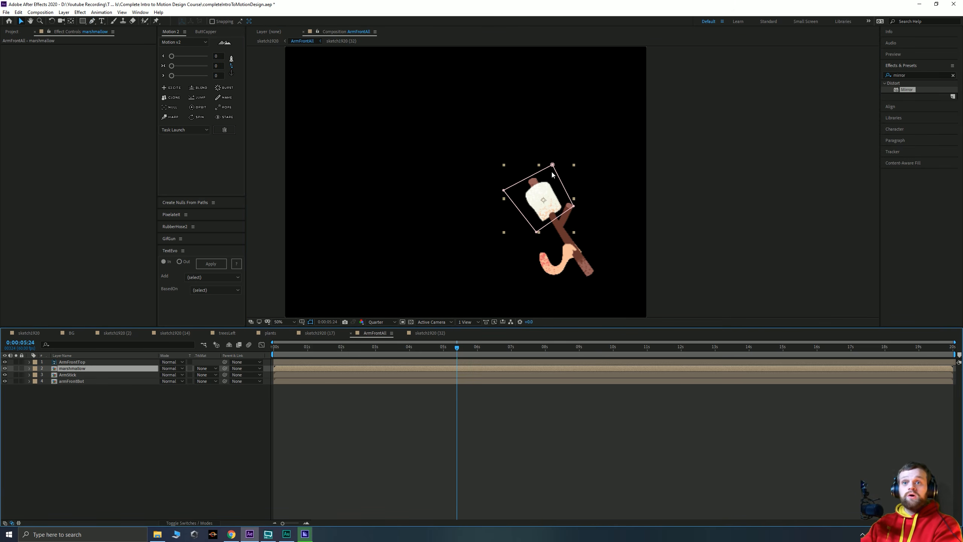
Examine the arm in the sketch1920 composition, return to the ArmFrontAll precomp and reveal the marshmallow layer's mask path
{"action": "scroll", "coordinate": [542, 188], "scroll_direction": "up", "scroll_amount": 2}
{"action": "left_click_drag", "start_coordinate": [511, 237], "coordinate": [495, 193]}
{"action": "key", "text": "Tab"}
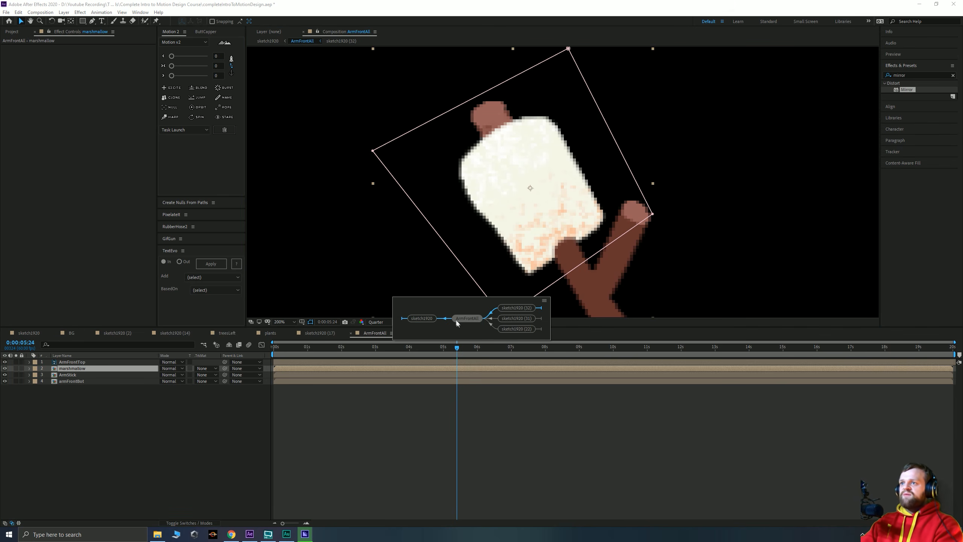
{"action": "left_click", "coordinate": [416, 319]}
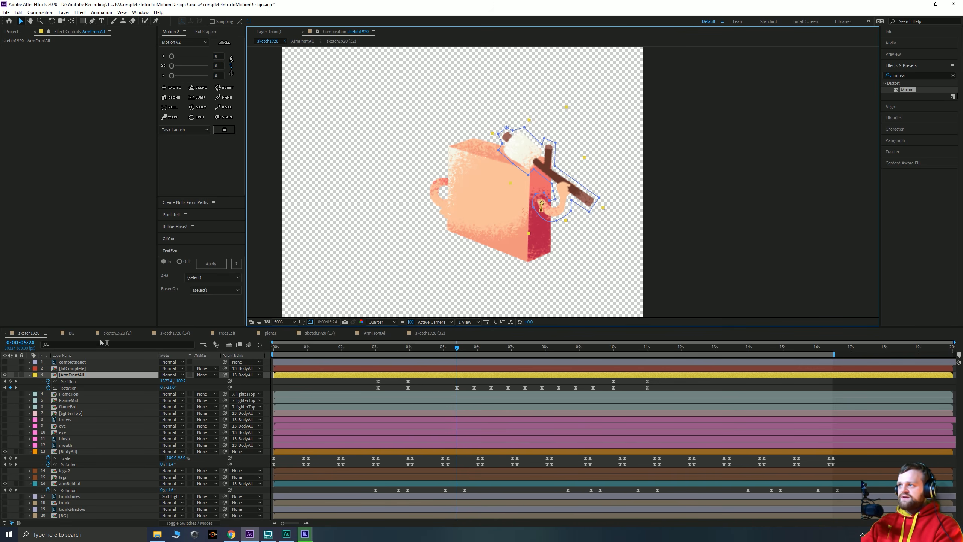
{"action": "double_click", "coordinate": [69, 375]}
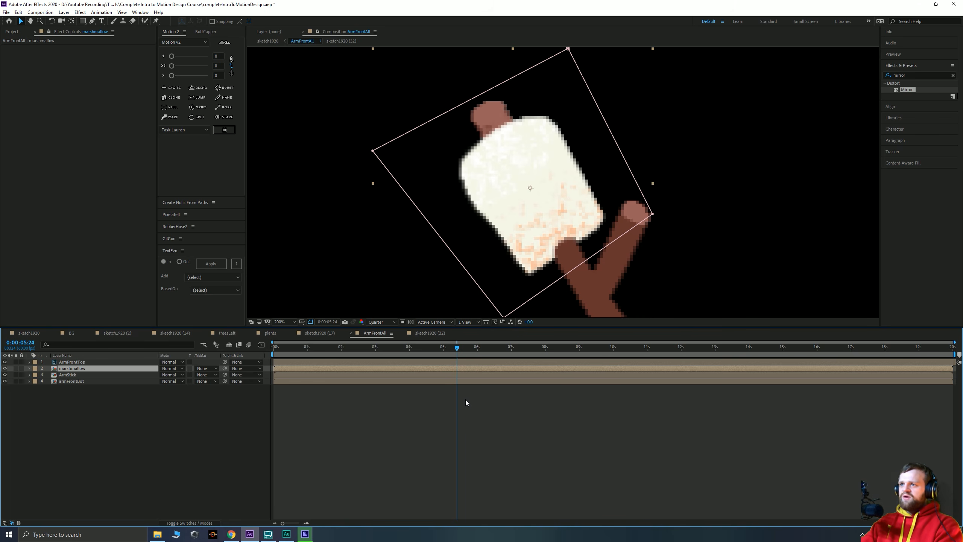
{"action": "key", "text": "m"}
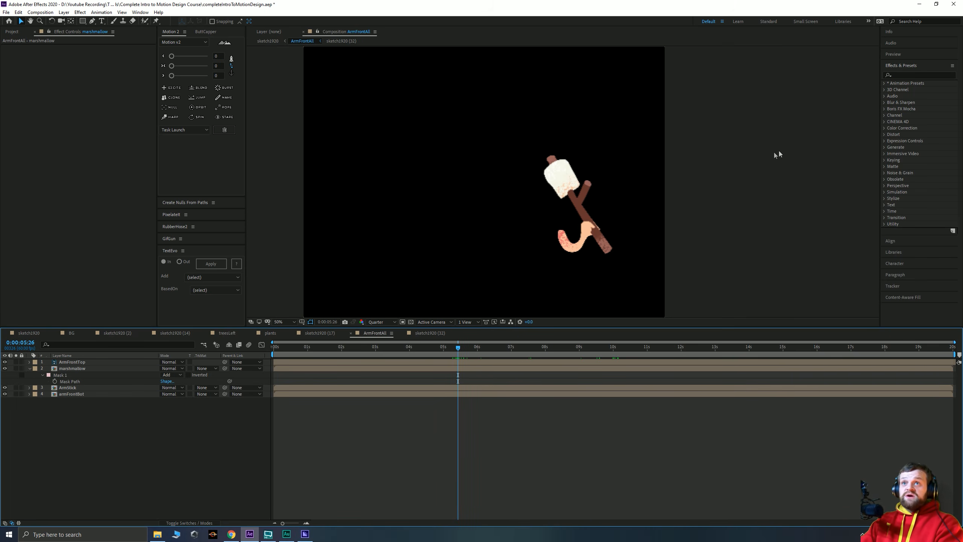
Apply the Wave Warp effect to the marshmallow layer and set the preview resolution to Full
{"action": "left_click", "coordinate": [896, 74]}
{"action": "type", "text": "wave"}
{"action": "left_click_drag", "start_coordinate": [907, 89], "coordinate": [556, 178]}
{"action": "scroll", "coordinate": [564, 182], "scroll_direction": "up", "scroll_amount": 4}
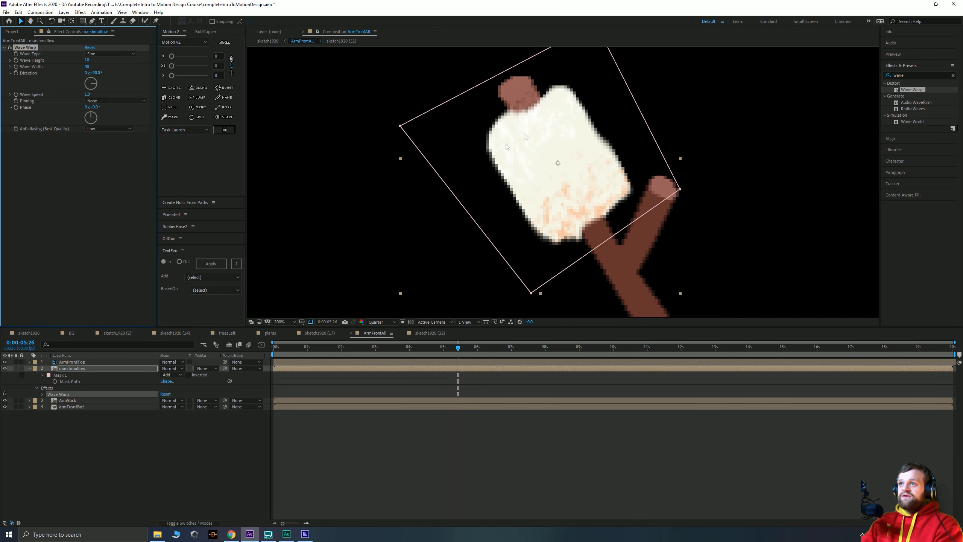
{"action": "left_click", "coordinate": [380, 321]}
{"action": "left_click", "coordinate": [376, 341]}
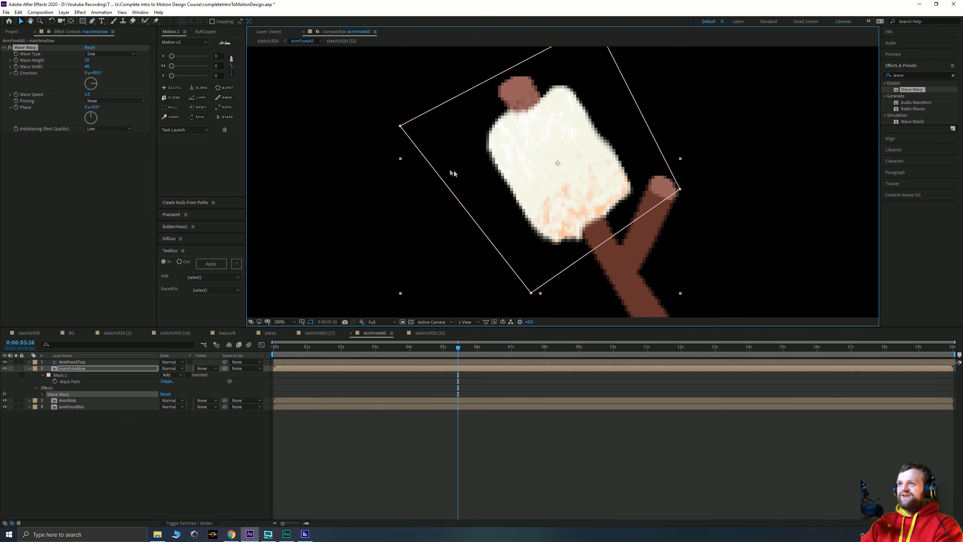
Set the marshmallow's Wave Height to 0 and its Wave Width to the minimum of 1
{"action": "left_click", "coordinate": [88, 61]}
{"action": "type", "text": "0"}
{"action": "left_click", "coordinate": [87, 67]}
{"action": "type", "text": "0"}
{"action": "left_click", "coordinate": [86, 178]}
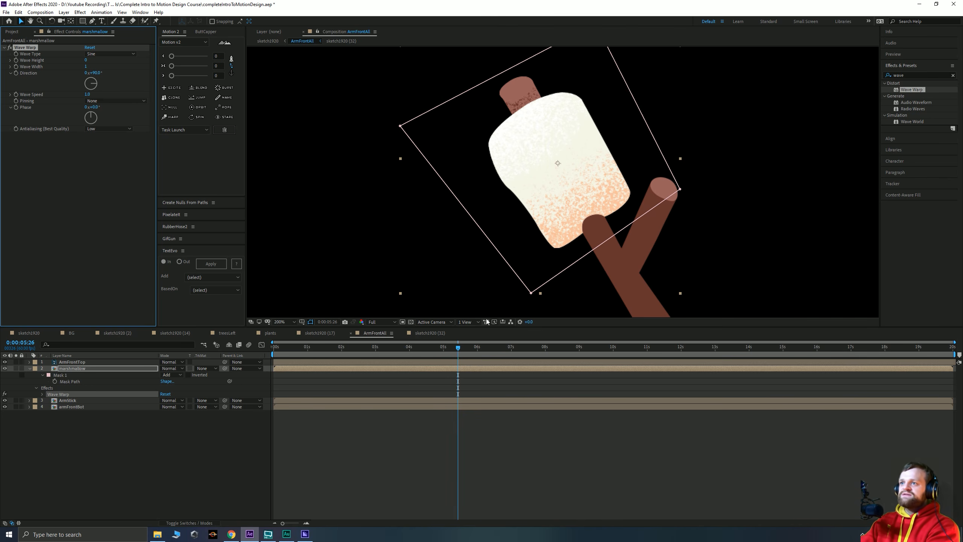
Go to ArmFrontAll's Rotation keyframe at 0:00:05:24 in sketch1920 and reopen the ArmFrontAll precomp at that time
{"action": "left_click", "coordinate": [501, 430]}
{"action": "key", "text": "Tab"}
{"action": "left_click", "coordinate": [474, 348]}
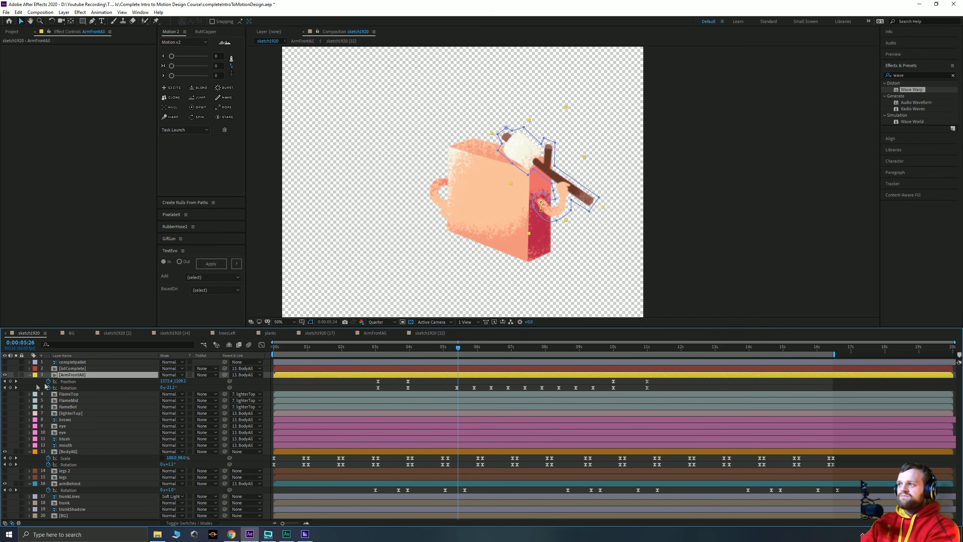
{"action": "double_click", "coordinate": [55, 374]}
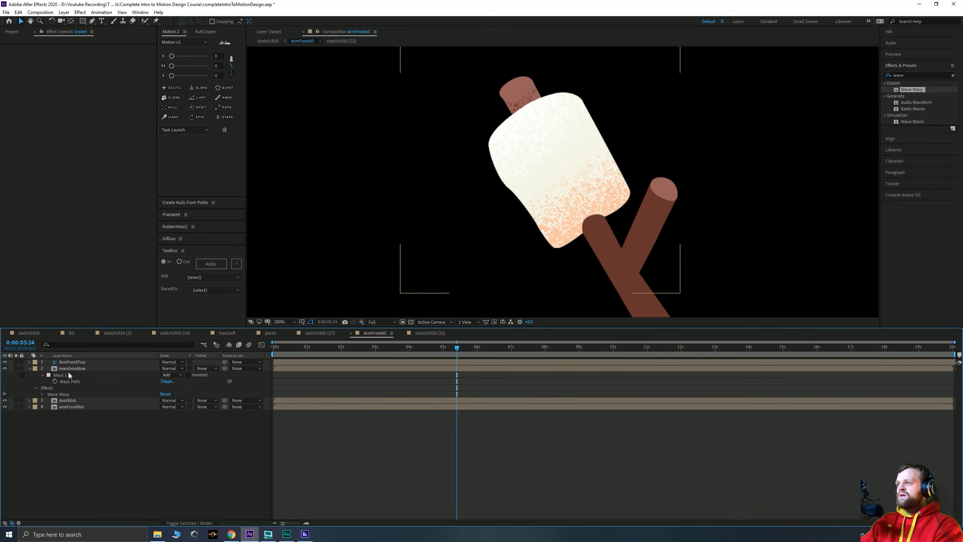
Keyframe the marshmallow's Scale, Wave Height and Wave Width at 0:00:05:24, and set the Wave Warp Direction to 154°
{"action": "left_click", "coordinate": [67, 368]}
{"action": "key", "text": "s"}
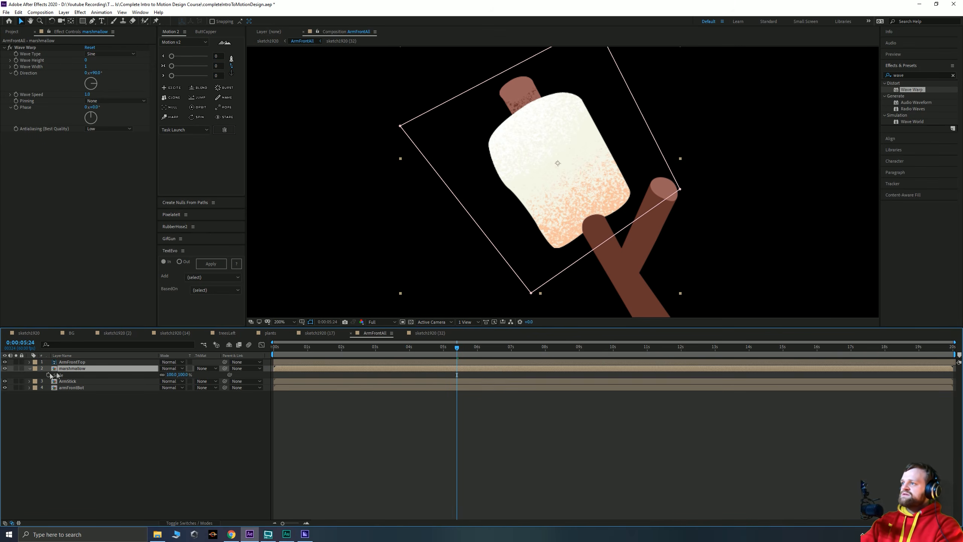
{"action": "left_click", "coordinate": [49, 375]}
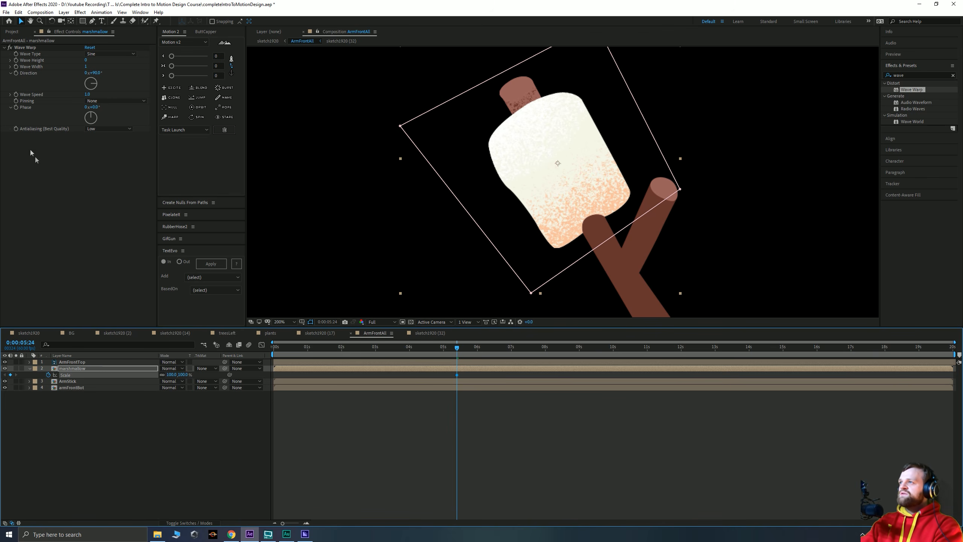
{"action": "left_click", "coordinate": [18, 67]}
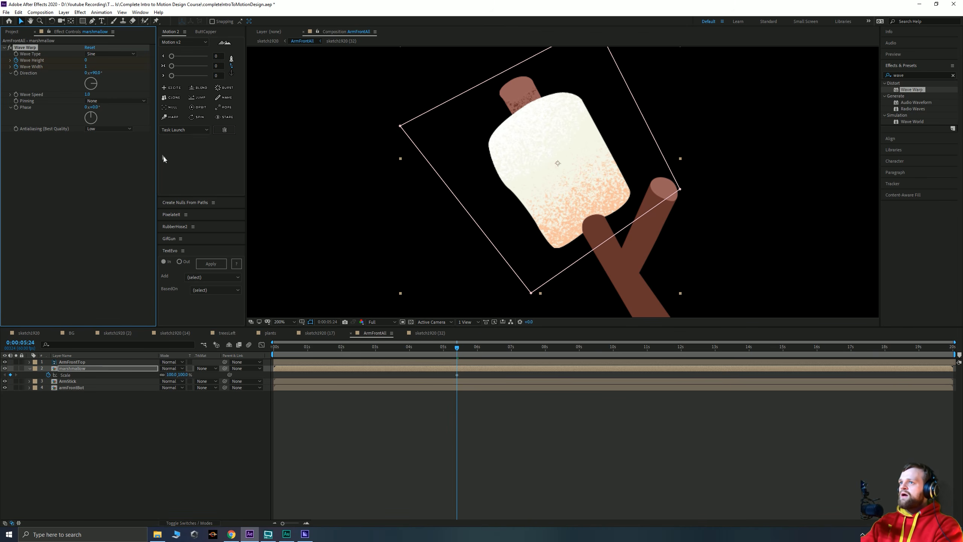
{"action": "left_click_drag", "start_coordinate": [94, 90], "coordinate": [97, 96]}
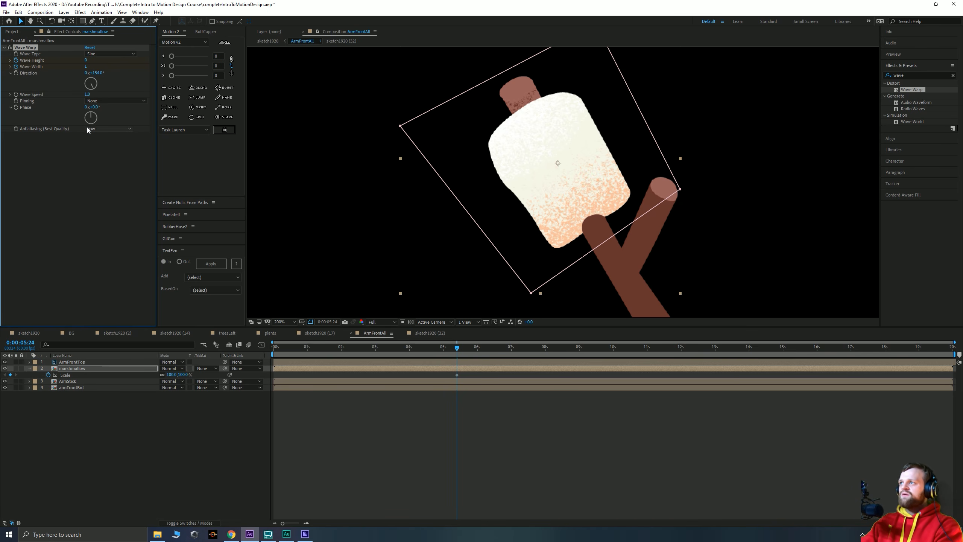
{"action": "key", "text": "u"}
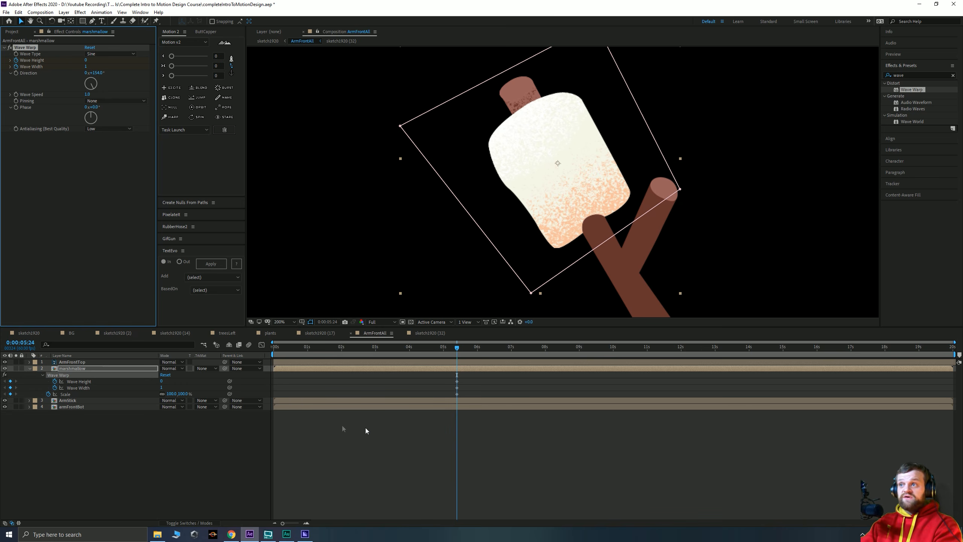
Set the marshmallow's Scale to 95, 90% at 0:00:10:00
{"action": "mouse_move", "coordinate": [616, 351]}
{"action": "left_mouse_down"}
{"action": "mouse_move", "coordinate": [628, 352]}
{"action": "mouse_move", "coordinate": [614, 354]}
{"action": "left_mouse_up"}
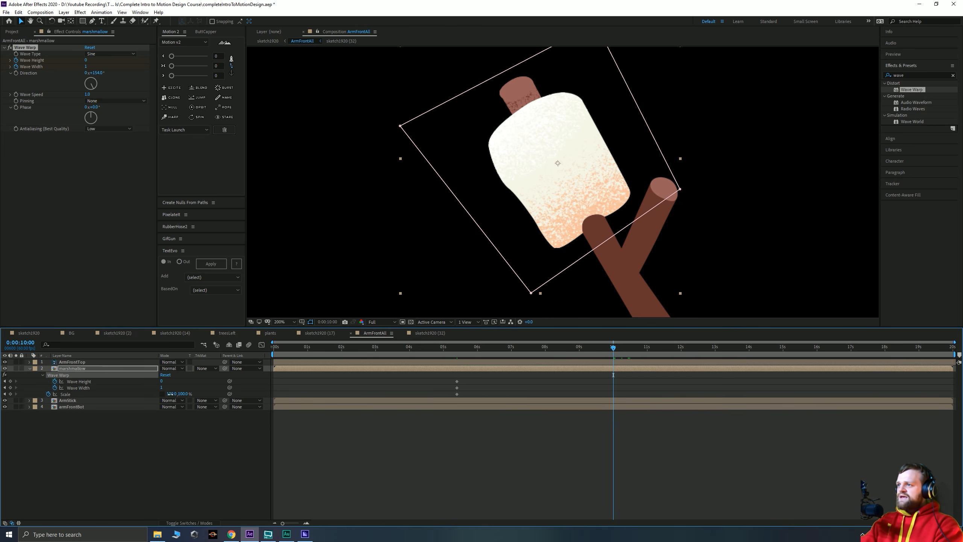
{"action": "type", "text": "95"}
{"action": "key", "text": "Return"}
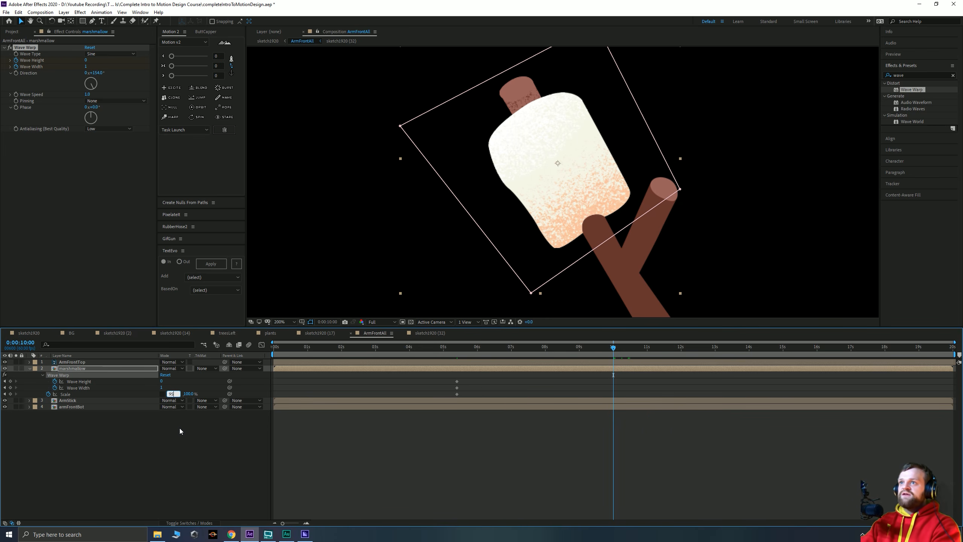
{"action": "left_click", "coordinate": [181, 394]}
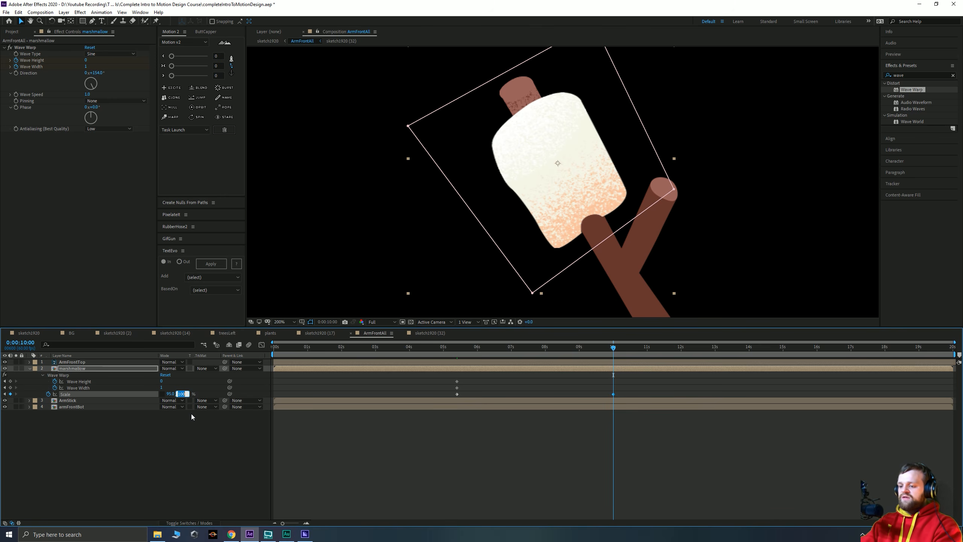
{"action": "type", "text": "90"}
{"action": "key", "text": "Return"}
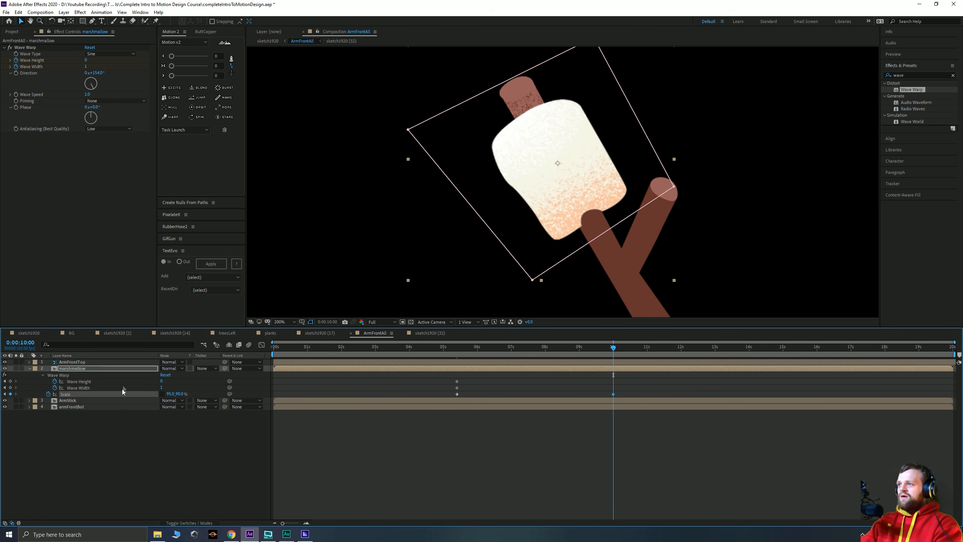
Keyframe the marshmallow's Position at 0:00:05:24, and nudge it to 1368.5, 847.0 at 0:00:10:00
{"action": "key", "text": "p"}
{"action": "key", "text": "u"}
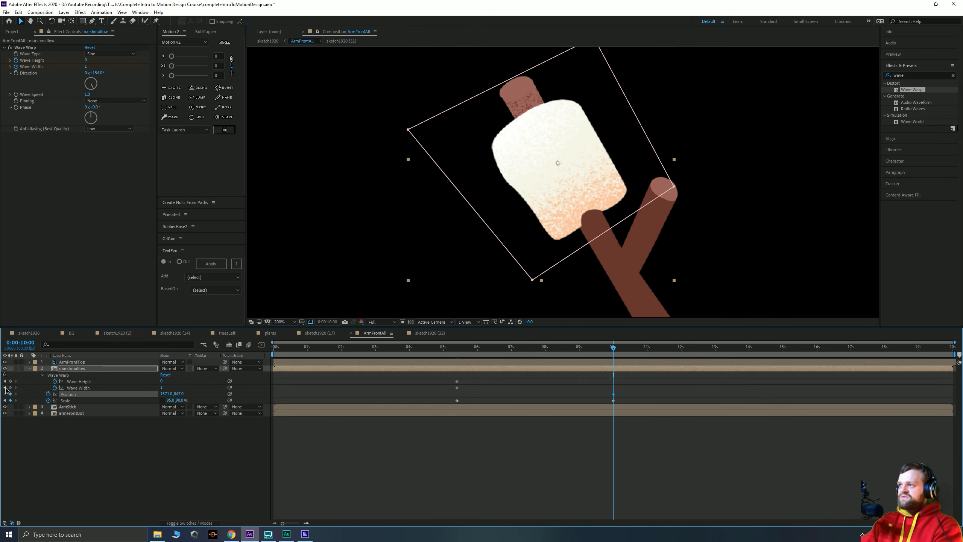
{"action": "left_click", "coordinate": [5, 388]}
{"action": "left_click", "coordinate": [16, 394]}
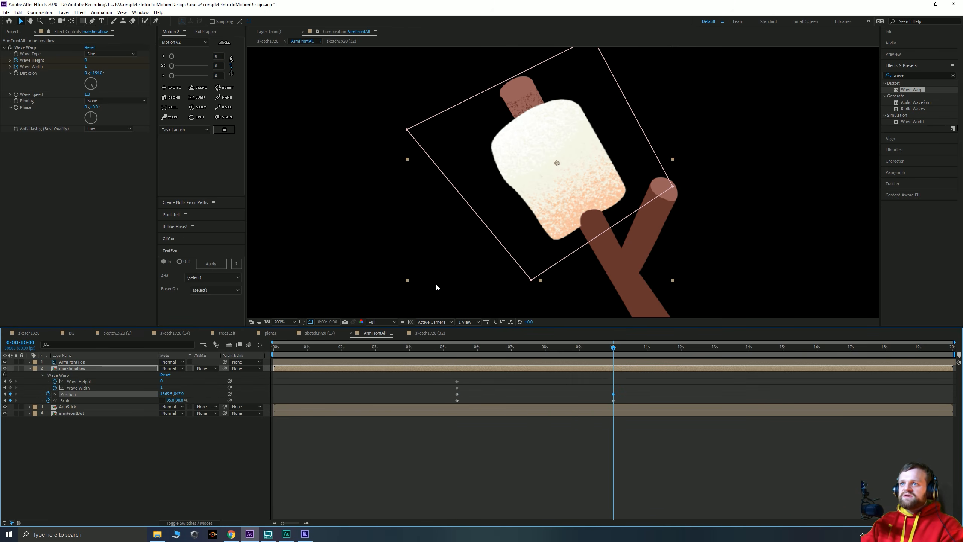
{"action": "key", "text": "Left"}
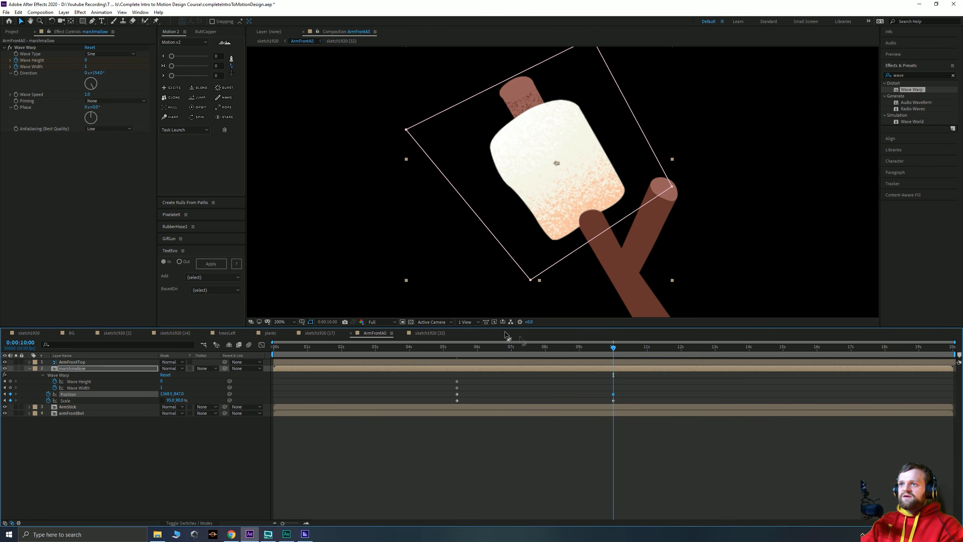
{"action": "mouse_move", "coordinate": [610, 351]}
{"action": "left_mouse_down"}
{"action": "mouse_move", "coordinate": [437, 352]}
{"action": "mouse_move", "coordinate": [626, 352]}
{"action": "left_mouse_up"}
{"action": "left_click", "coordinate": [81, 426]}
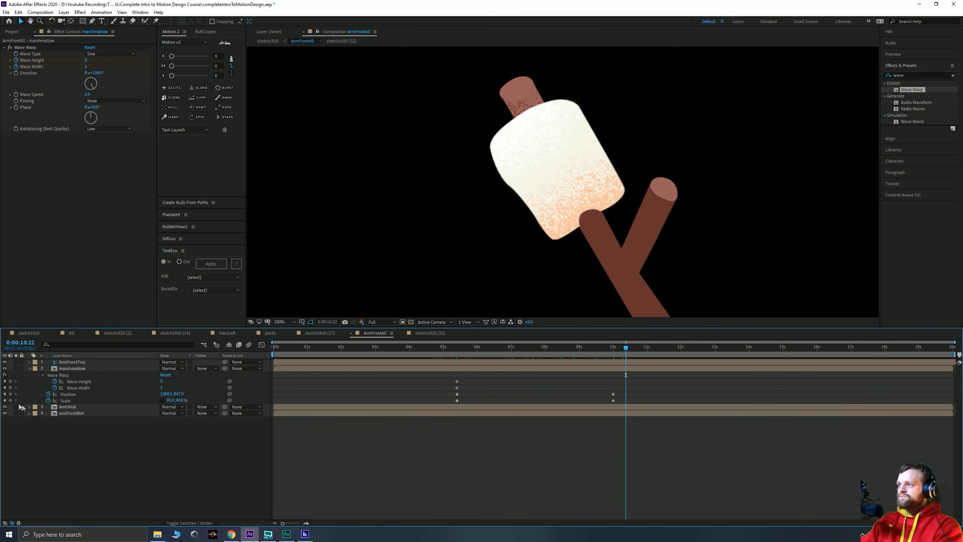
Return to the keyframes at 0:00:10:00 and set the marshmallow's Wave Height to 5
{"action": "left_click", "coordinate": [4, 394]}
{"action": "left_click", "coordinate": [52, 380]}
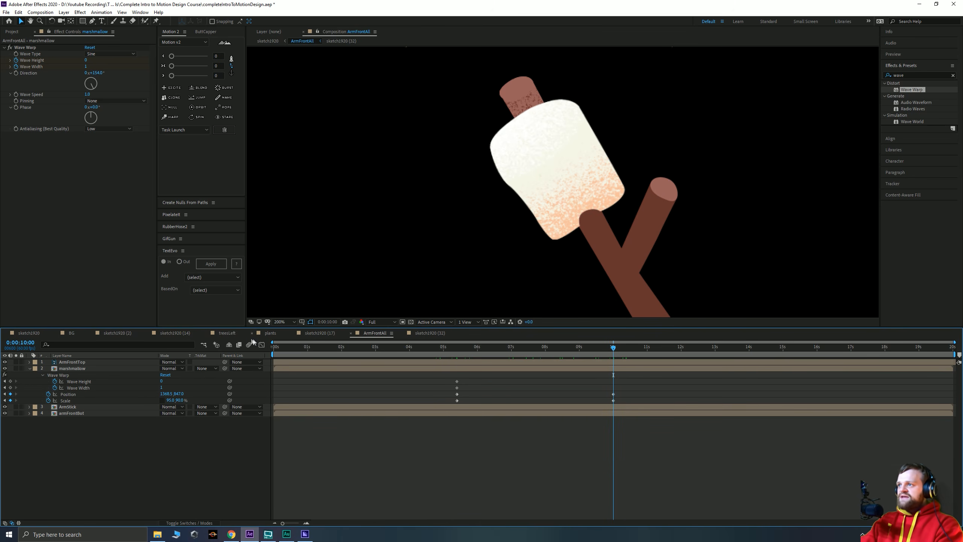
{"action": "left_click_drag", "start_coordinate": [161, 382], "coordinate": [171, 385]}
{"action": "left_click", "coordinate": [170, 382]}
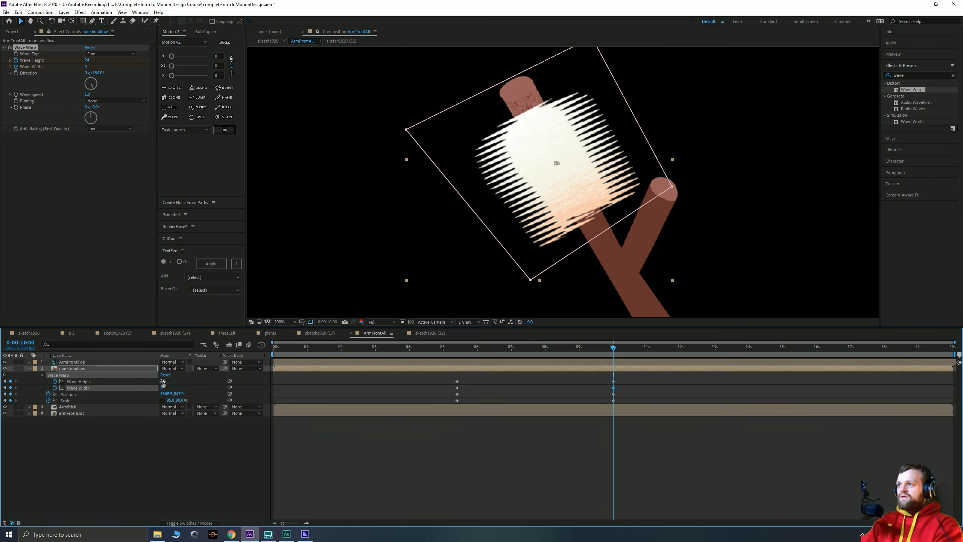
{"action": "type", "text": "5"}
{"action": "key", "text": "Return"}
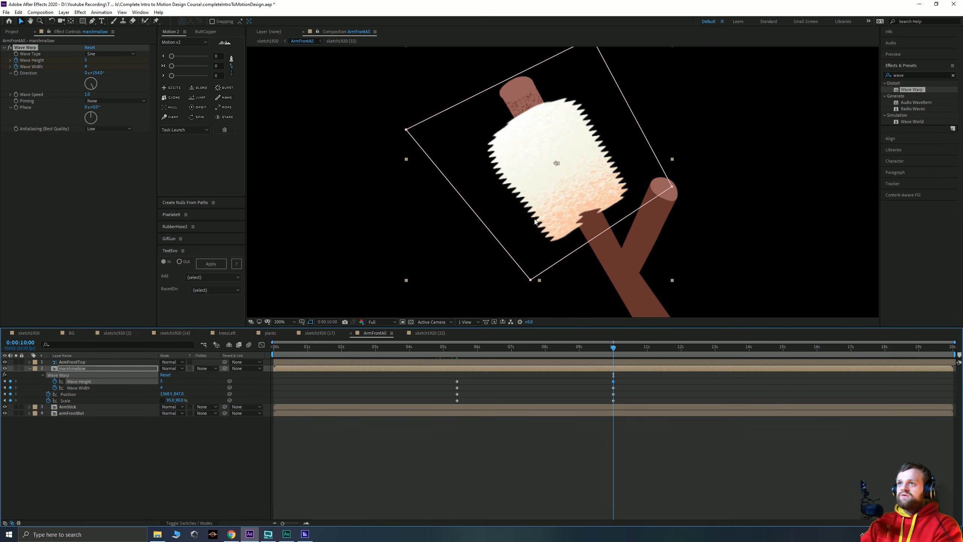
Try a Wave Width of 60 at 0:00:10:00, change it to 40, and scrub back through the deformation
{"action": "key", "text": "period"}
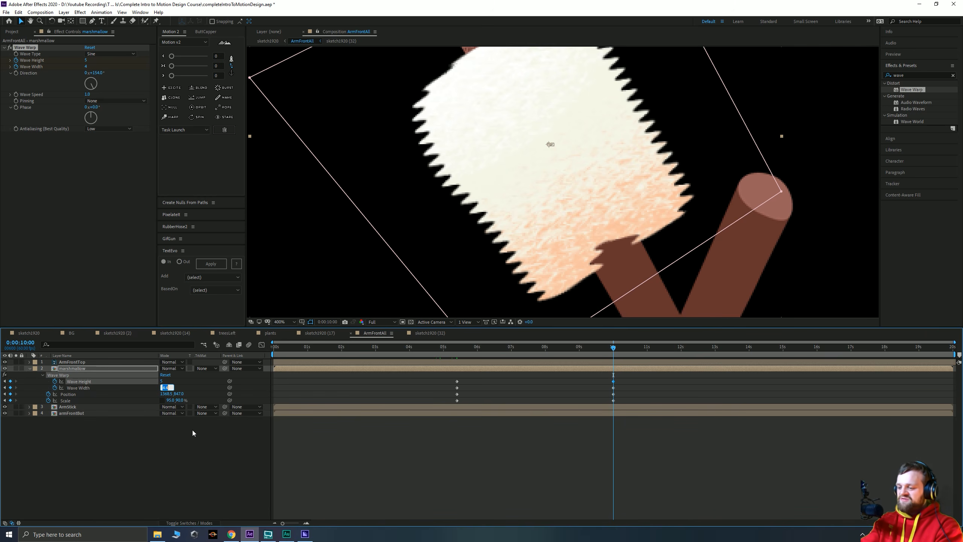
{"action": "type", "text": "60"}
{"action": "key", "text": "Return"}
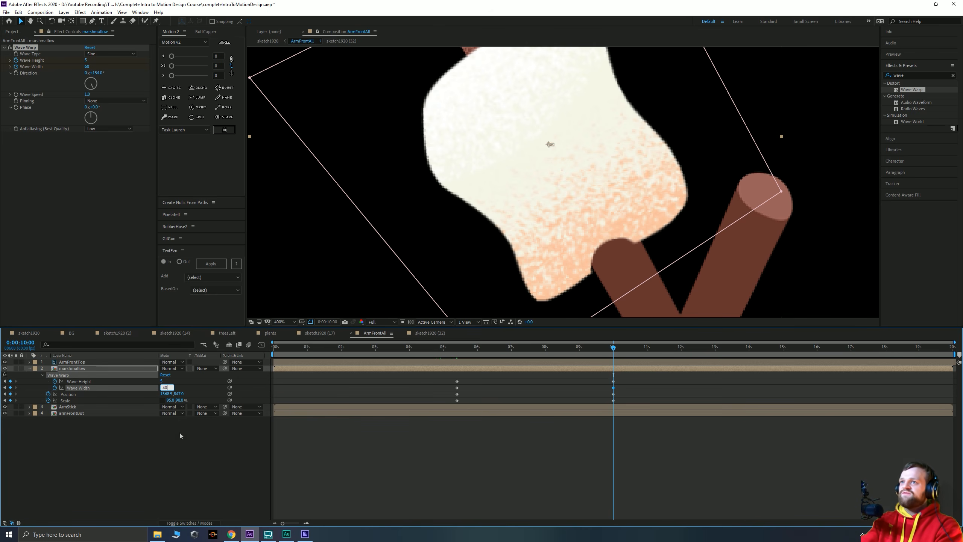
{"action": "type", "text": "40"}
{"action": "key", "text": "Return"}
{"action": "key", "text": "comma"}
{"action": "mouse_move", "coordinate": [612, 347]}
{"action": "left_mouse_down"}
{"action": "mouse_move", "coordinate": [455, 348]}
{"action": "mouse_move", "coordinate": [604, 349]}
{"action": "left_mouse_up"}
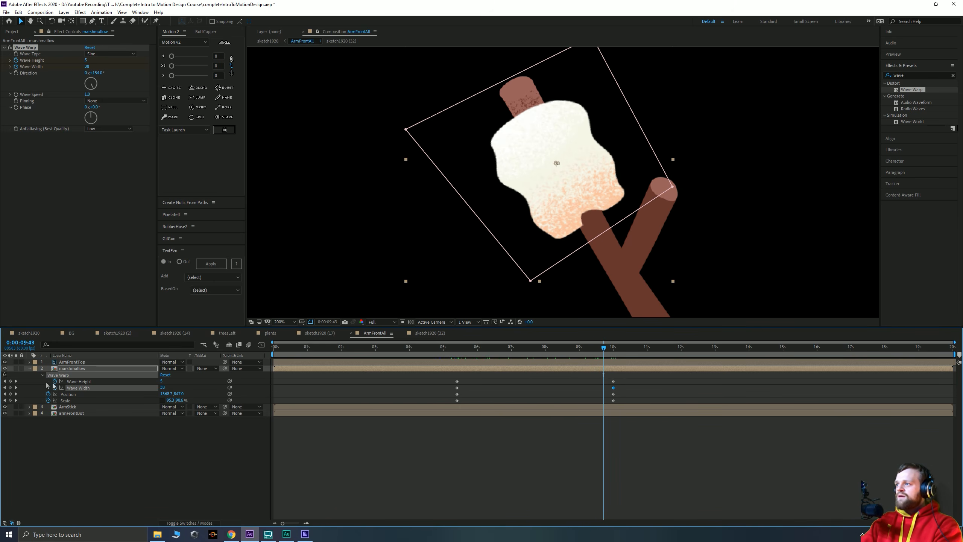
Set the Wave Width keyframe at 0:00:05:24 to 40 and preview the marshmallow's motion past 0:00:10:00
{"action": "left_click", "coordinate": [5, 393]}
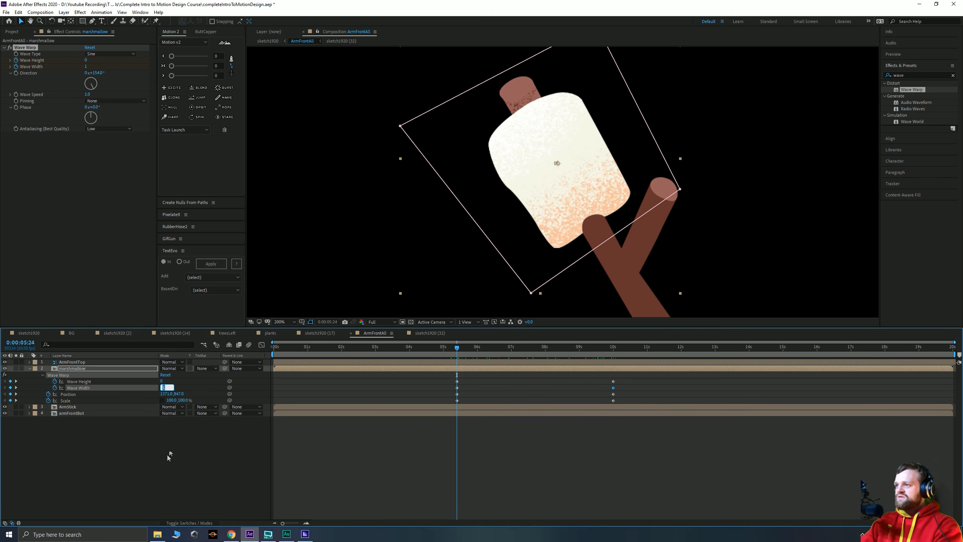
{"action": "type", "text": "40"}
{"action": "key", "text": "Return"}
{"action": "left_click_drag", "start_coordinate": [459, 349], "coordinate": [644, 373]}
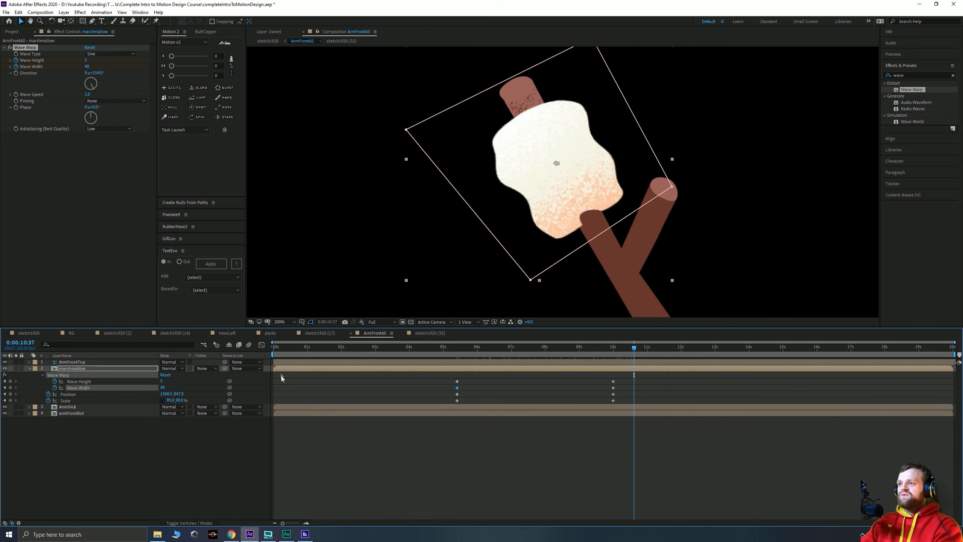
{"action": "key", "text": "space"}
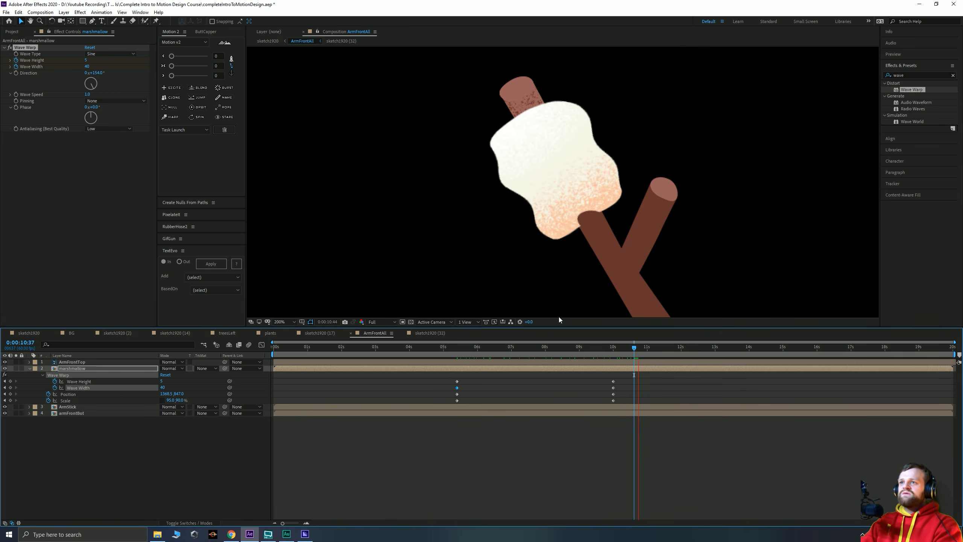
{"action": "key", "text": "space"}
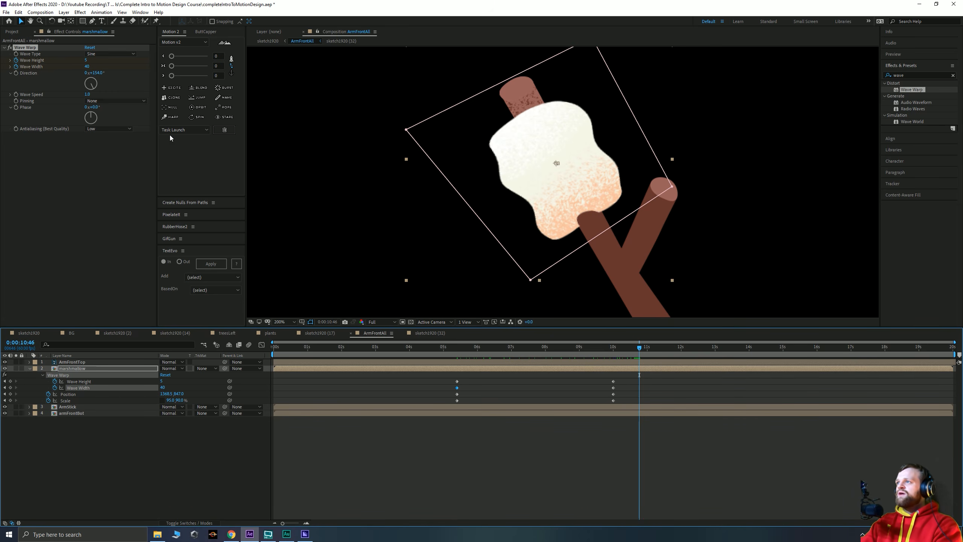
Set the marshmallow's Wave Speed to 0 and check the deformation up to the 0:00:10:00 keyframe
{"action": "left_click", "coordinate": [87, 95]}
{"action": "type", "text": "0"}
{"action": "key", "text": "Return"}
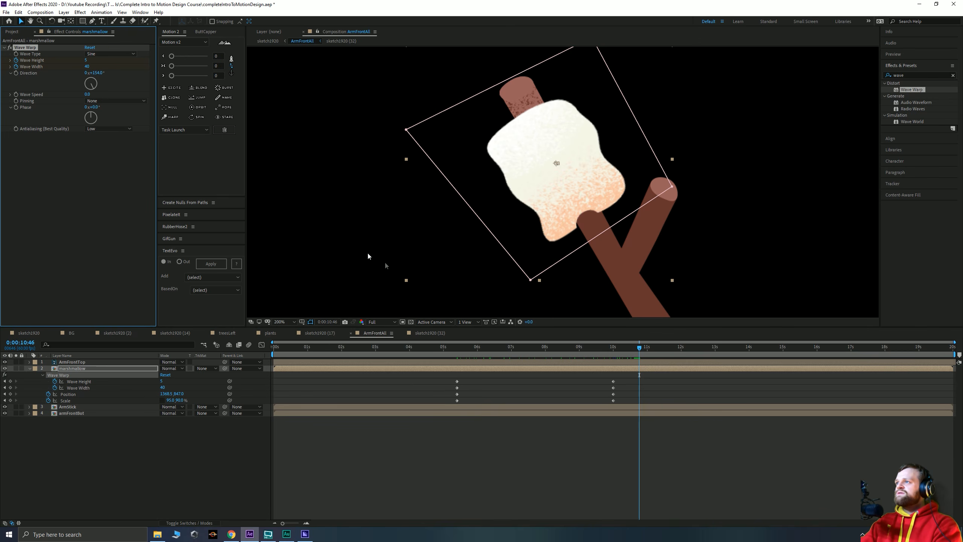
{"action": "left_click_drag", "start_coordinate": [462, 348], "coordinate": [483, 359]}
{"action": "left_click", "coordinate": [16, 388]}
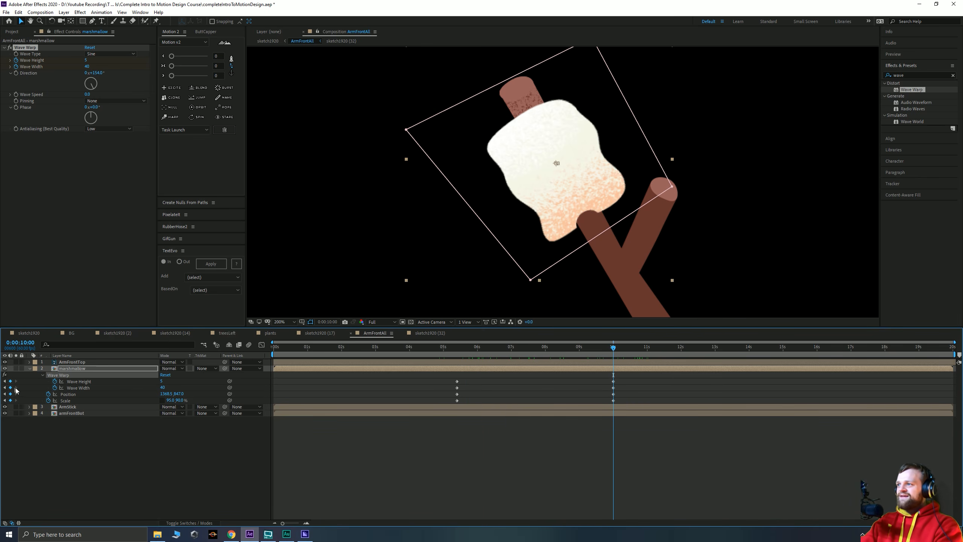
Try a Wave Width of 20 on the marshmallow's 0:00:05:24 keyframe, scrub the result, and undo it
{"action": "left_click", "coordinate": [4, 388]}
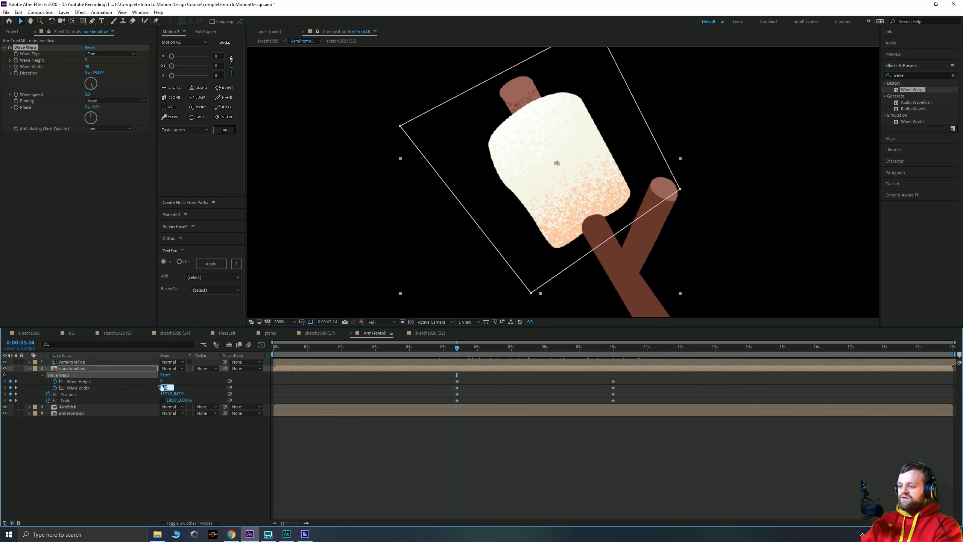
{"action": "type", "text": "20"}
{"action": "key", "text": "Return"}
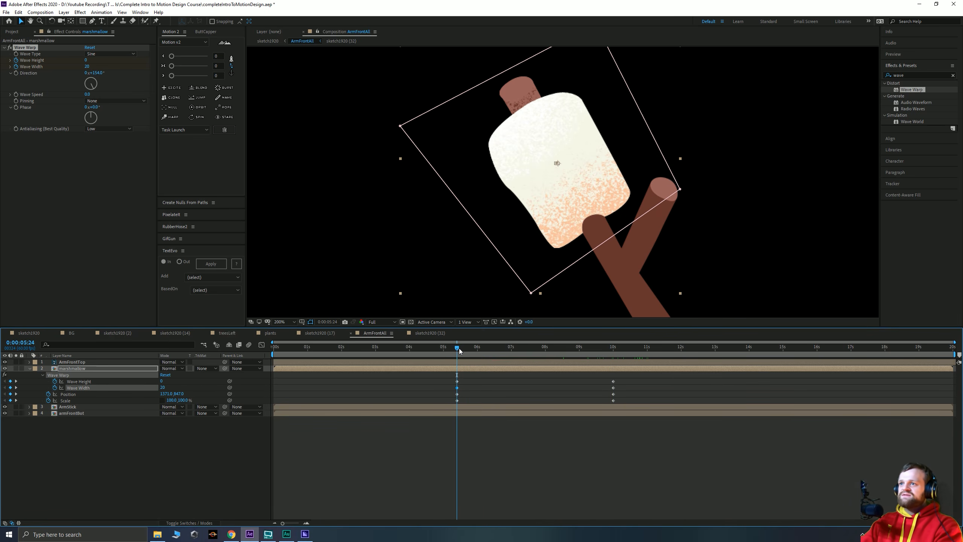
{"action": "left_click_drag", "start_coordinate": [459, 349], "coordinate": [626, 354]}
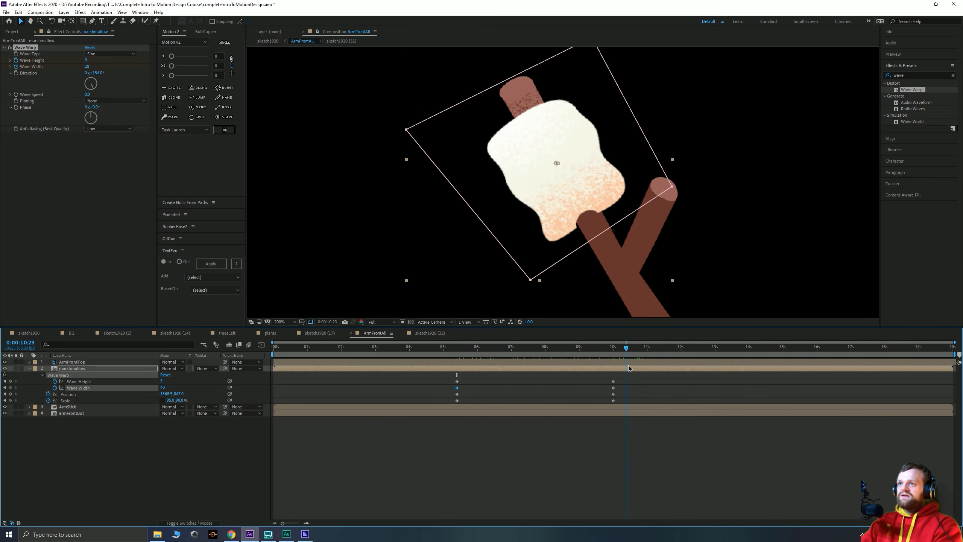
{"action": "key", "text": "ctrl+z"}
Apply the Hue/Saturation effect to the marshmallow at 0:00:05:24 and start keyframing its Channel Range
{"action": "mouse_move", "coordinate": [463, 356]}
{"action": "left_mouse_down"}
{"action": "mouse_move", "coordinate": [653, 358]}
{"action": "mouse_move", "coordinate": [446, 352]}
{"action": "left_mouse_up"}
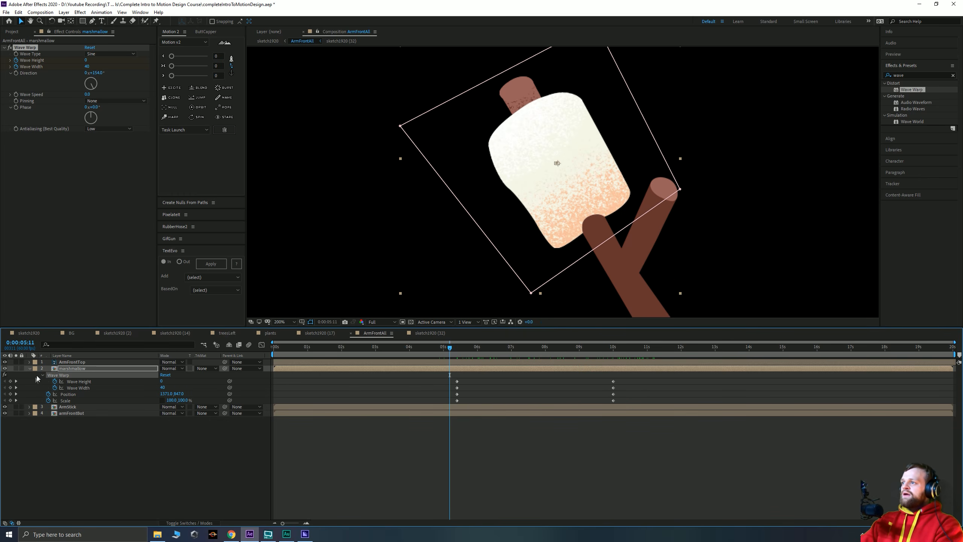
{"action": "left_click", "coordinate": [16, 388]}
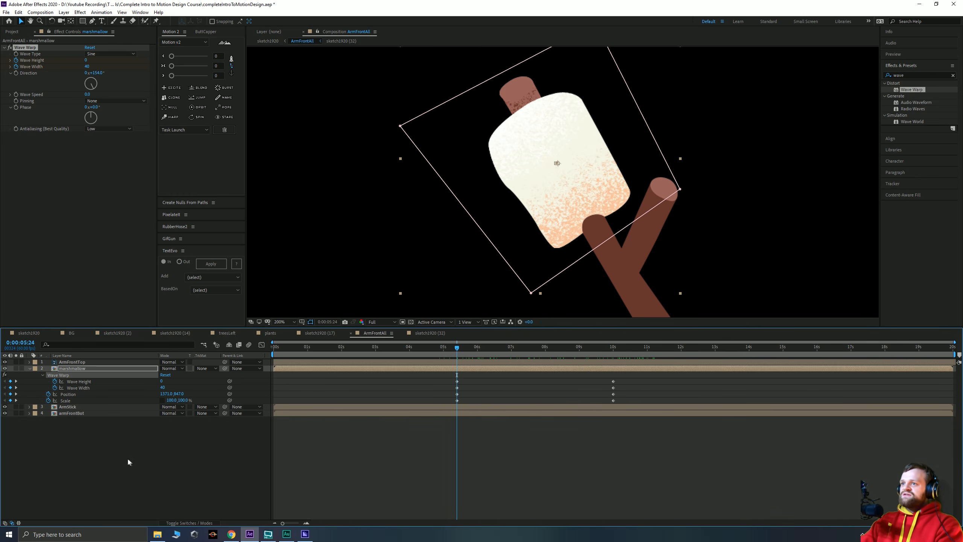
{"action": "left_click", "coordinate": [907, 75]}
{"action": "type", "text": "hue"}
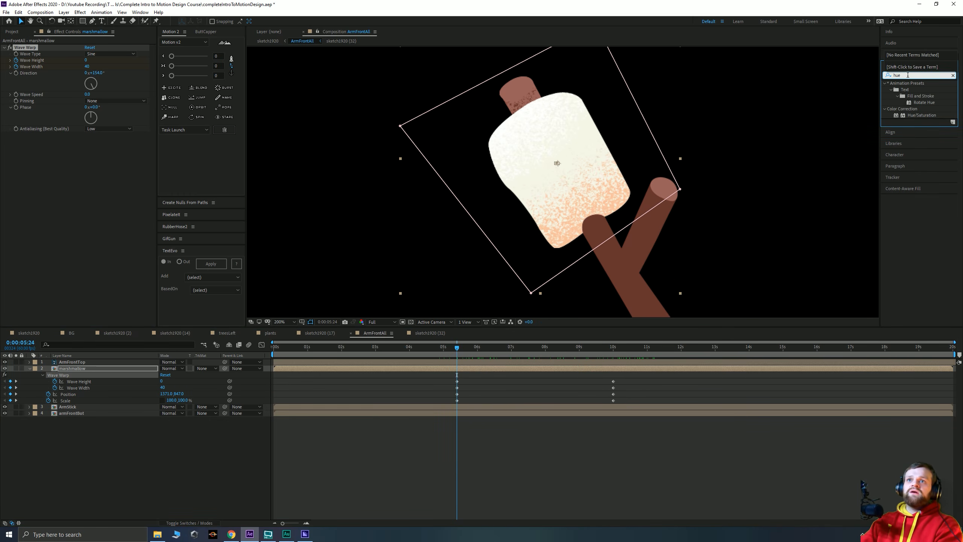
{"action": "left_click", "coordinate": [913, 115]}
{"action": "left_click_drag", "start_coordinate": [906, 118], "coordinate": [96, 365]}
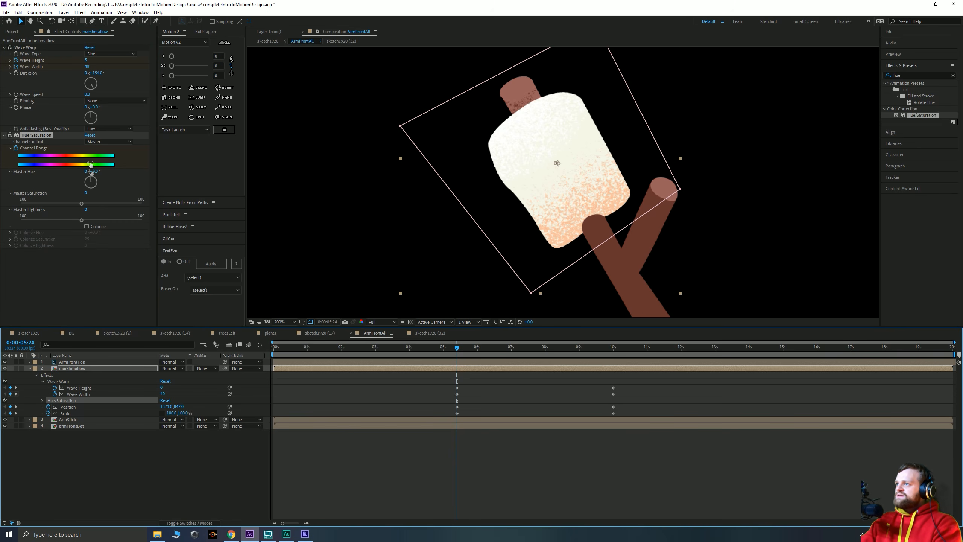
Try a strong Master Hue shift on the marshmallow at 0:00:10:00 and preview the color change
{"action": "key", "text": "k"}
{"action": "left_click_drag", "start_coordinate": [94, 182], "coordinate": [384, 347]}
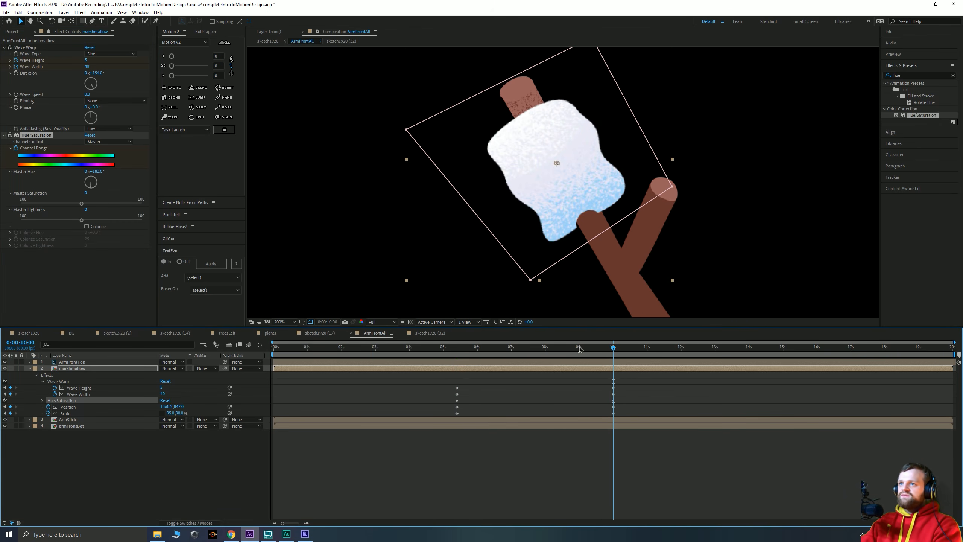
{"action": "left_click_drag", "start_coordinate": [605, 351], "coordinate": [481, 364]}
{"action": "key", "text": "space"}
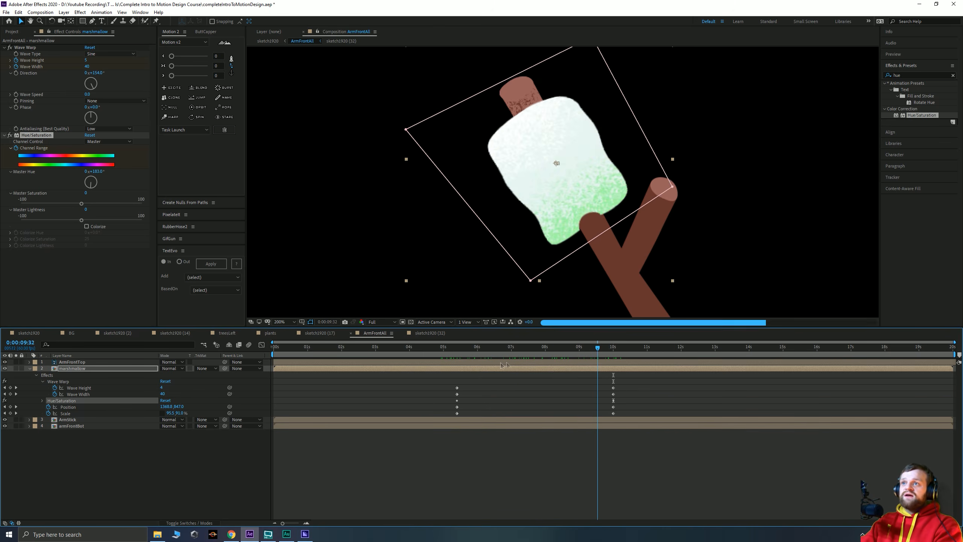
{"action": "left_click_drag", "start_coordinate": [614, 368], "coordinate": [540, 379]}
{"action": "left_click", "coordinate": [16, 387]}
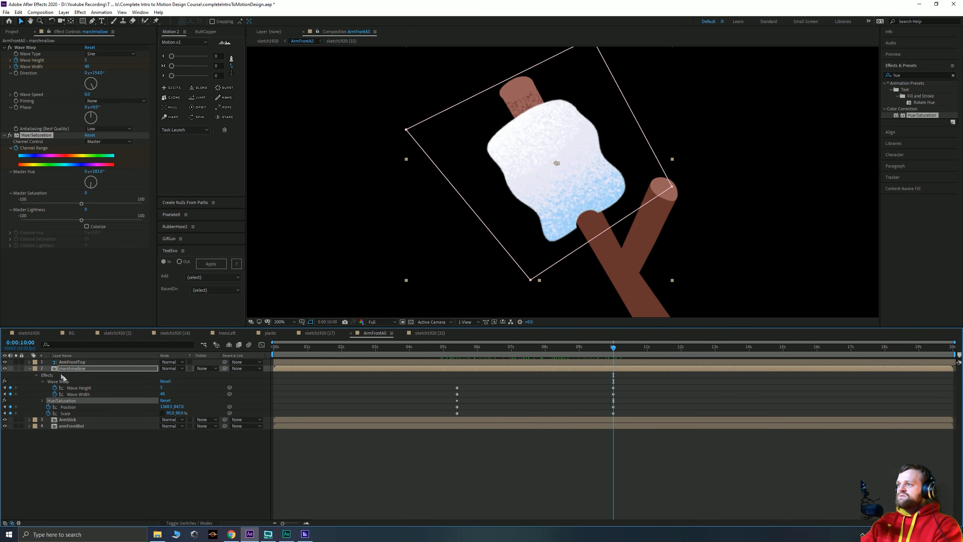
At 0:00:10:00, set Master Saturation to 42 and Master Lightness to -12, and shift the Master Hue slightly from 0
{"action": "left_click", "coordinate": [94, 170]}
{"action": "type", "text": "0"}
{"action": "left_click", "coordinate": [133, 189]}
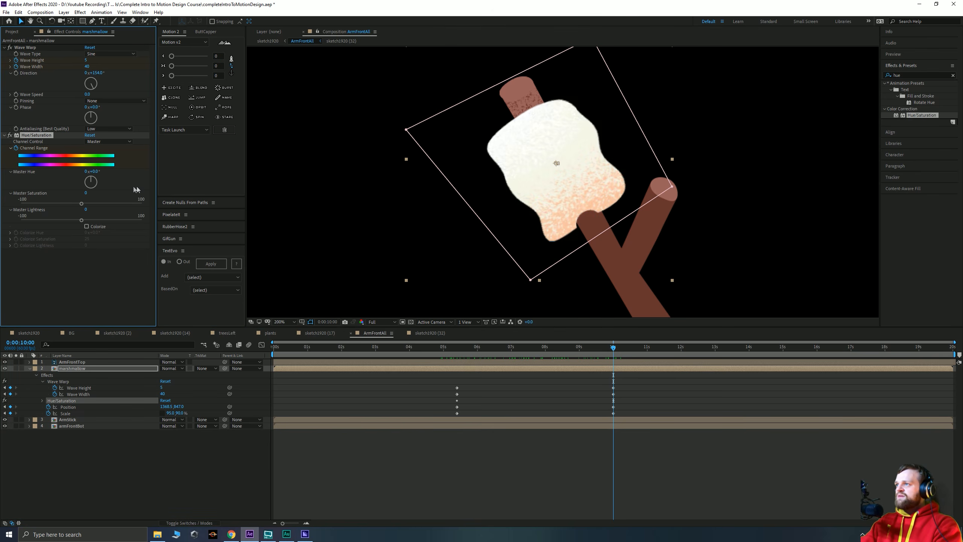
{"action": "left_click_drag", "start_coordinate": [81, 222], "coordinate": [73, 224]}
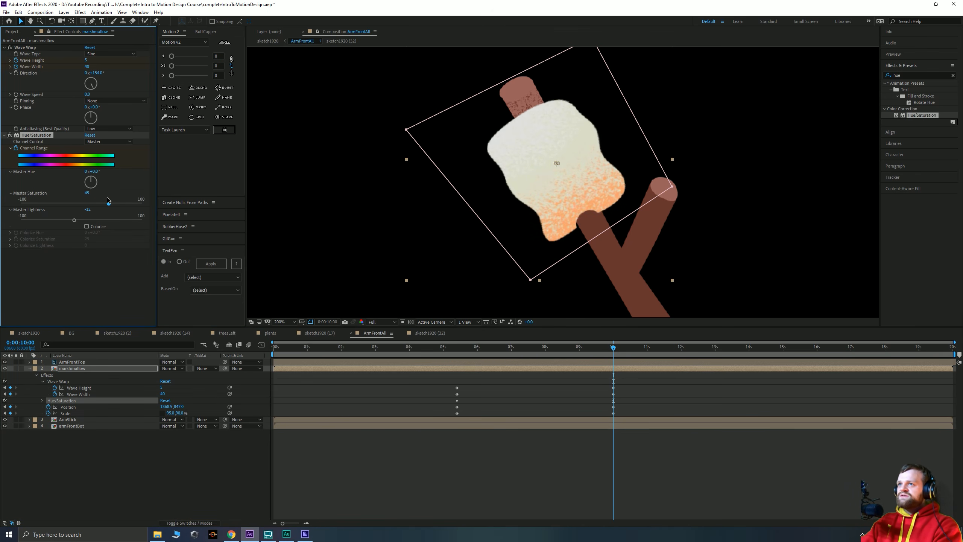
{"action": "left_click_drag", "start_coordinate": [90, 180], "coordinate": [94, 174]}
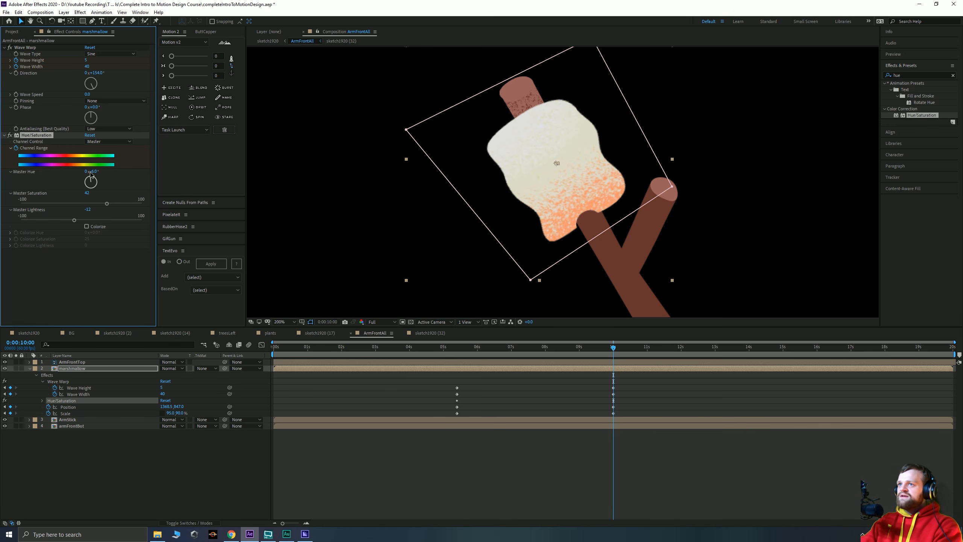
{"action": "left_click", "coordinate": [134, 469]}
{"action": "mouse_move", "coordinate": [606, 349]}
{"action": "left_mouse_down"}
{"action": "mouse_move", "coordinate": [450, 349]}
{"action": "mouse_move", "coordinate": [617, 349]}
{"action": "left_mouse_up"}
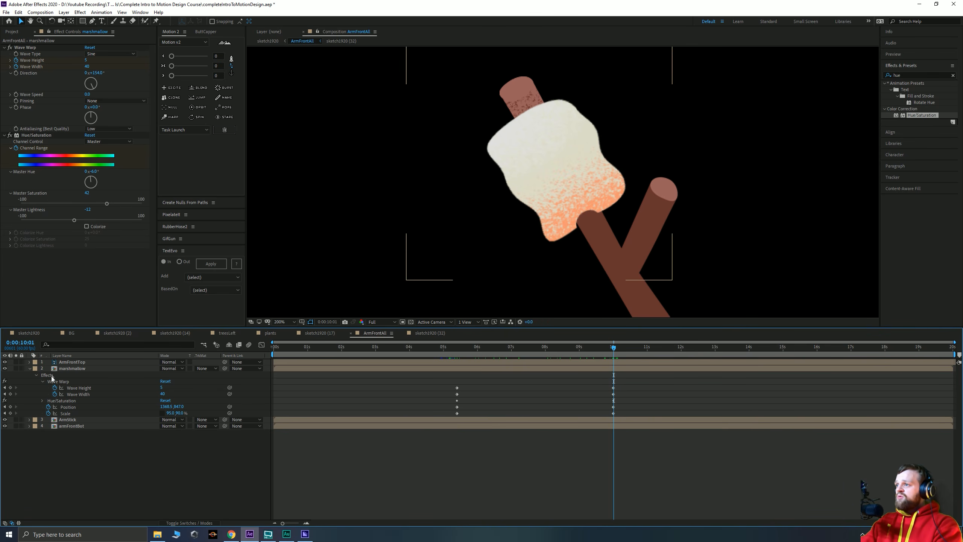
Open the marshmallow's precomp and keyframe the lower Grain layer's Fill Color at 0:00:10:01 and 0:00:05:27
{"action": "double_click", "coordinate": [72, 368]}
{"action": "scroll", "coordinate": [536, 270], "scroll_direction": "up", "scroll_amount": 2}
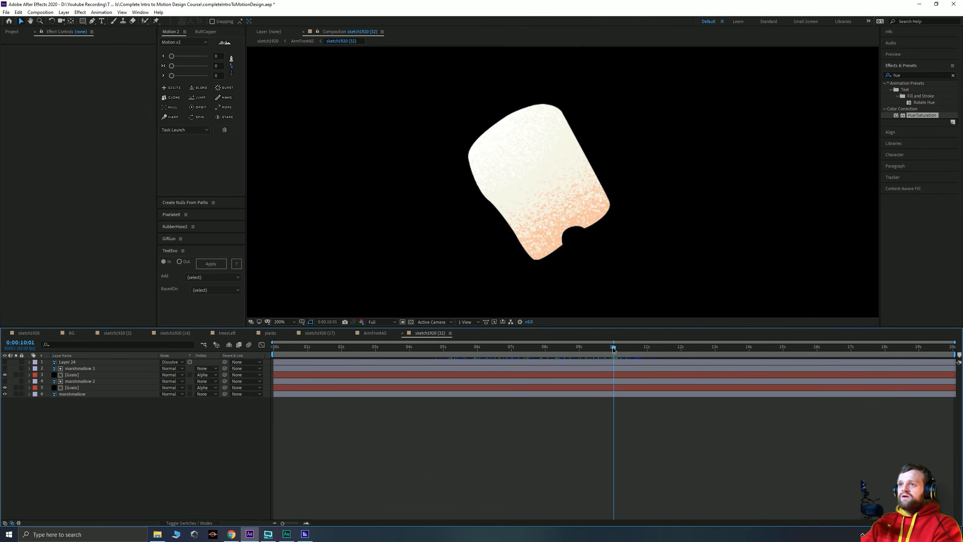
{"action": "left_click", "coordinate": [72, 388]}
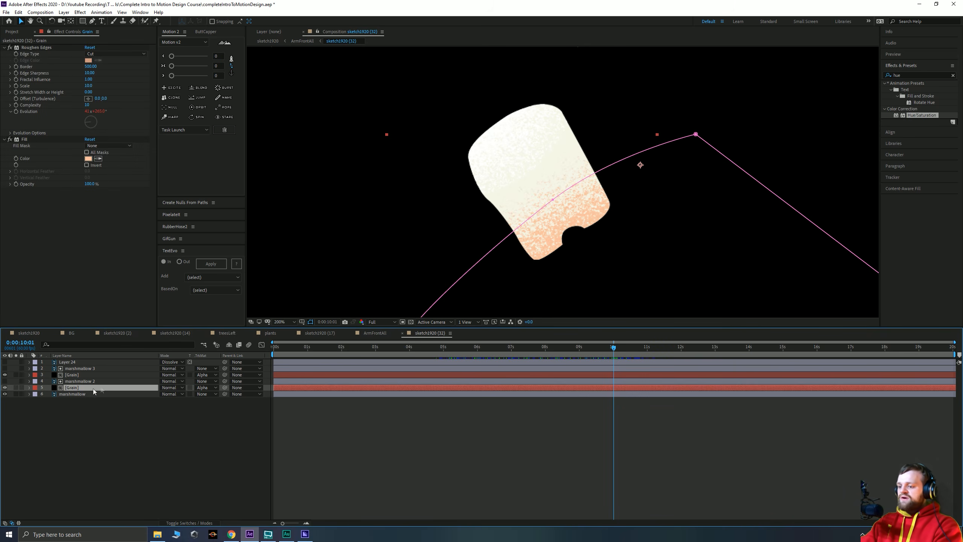
{"action": "left_click", "coordinate": [16, 158]}
{"action": "left_click_drag", "start_coordinate": [443, 349], "coordinate": [460, 352]}
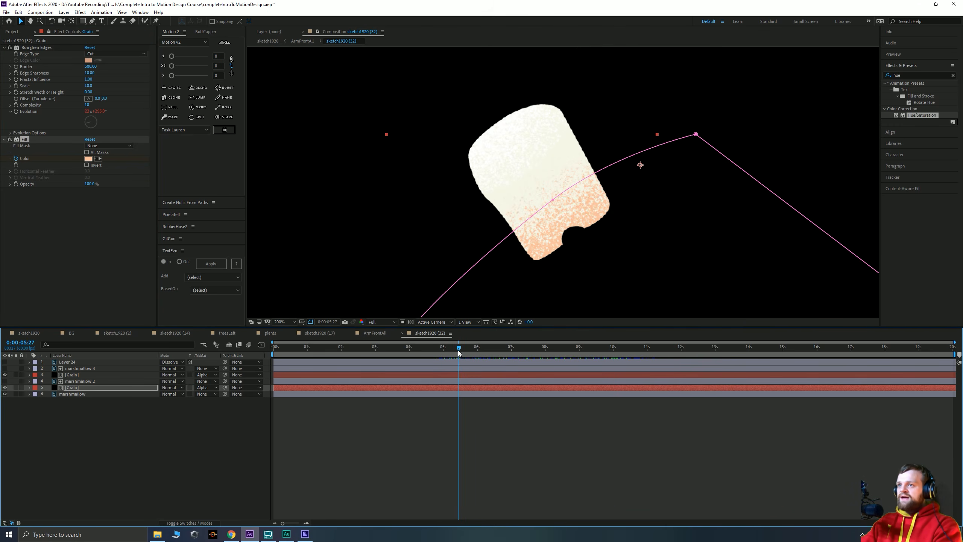
{"action": "key", "text": "u"}
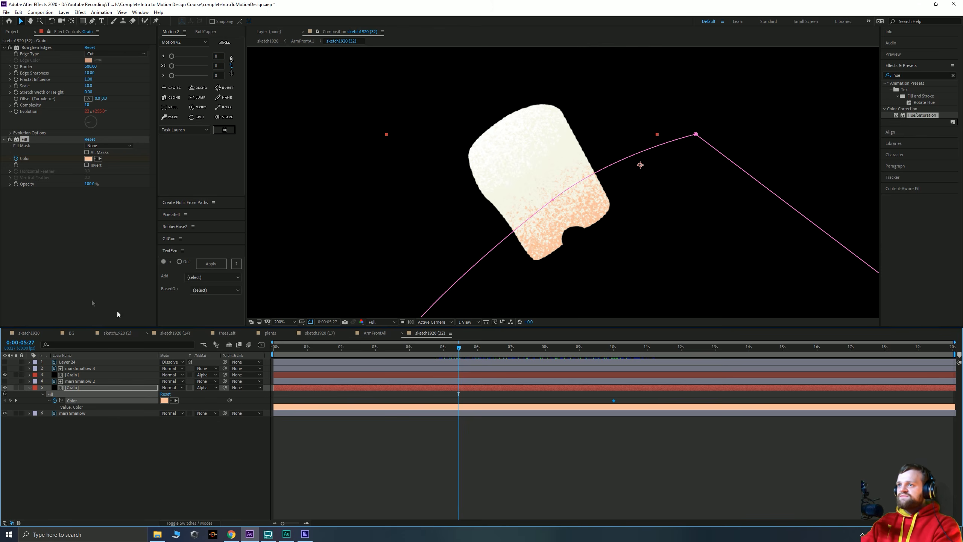
{"action": "left_click", "coordinate": [17, 400]}
Set the lower Grain layer's Fill Color at 0:00:10:01 to the darker orange D1763D
{"action": "left_click", "coordinate": [164, 400]}
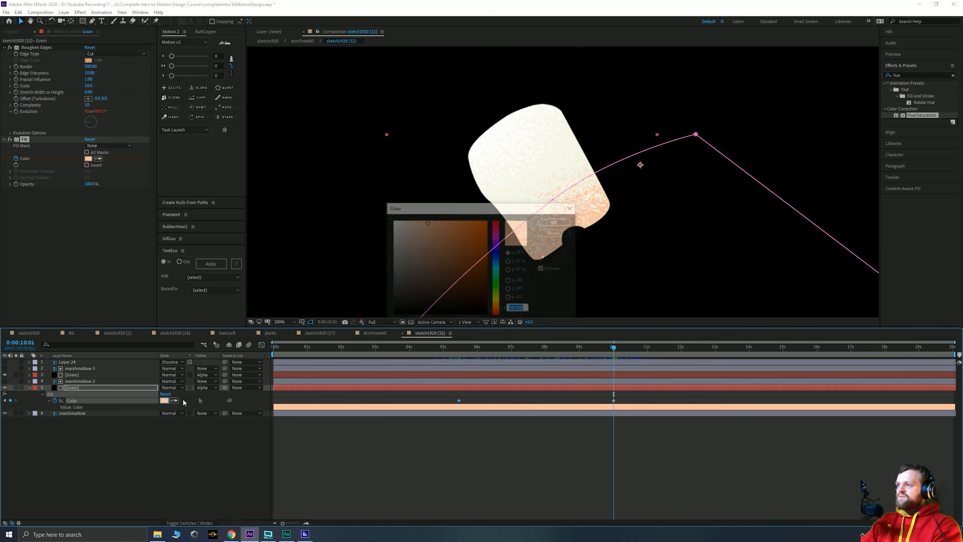
{"action": "left_click", "coordinate": [459, 237]}
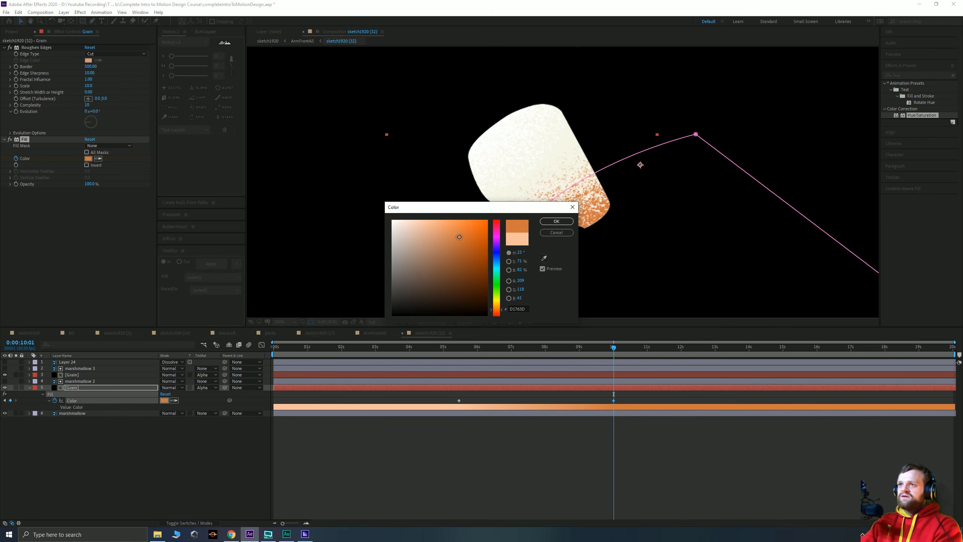
{"action": "left_click", "coordinate": [556, 222]}
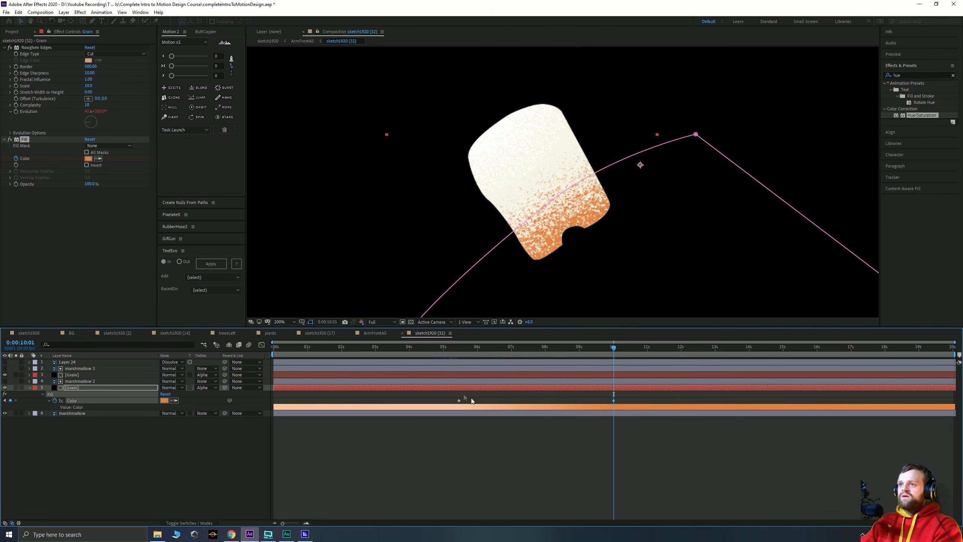
Keyframe the upper Grain layer's Fill Color at 0:00:10:01 and 0:00:05:27
{"action": "left_click", "coordinate": [71, 376]}
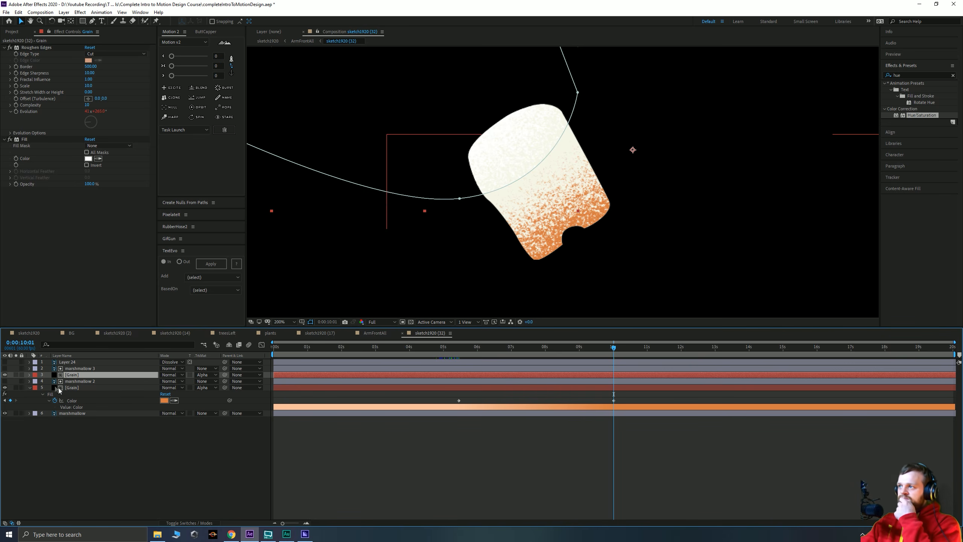
{"action": "left_click", "coordinate": [16, 158]}
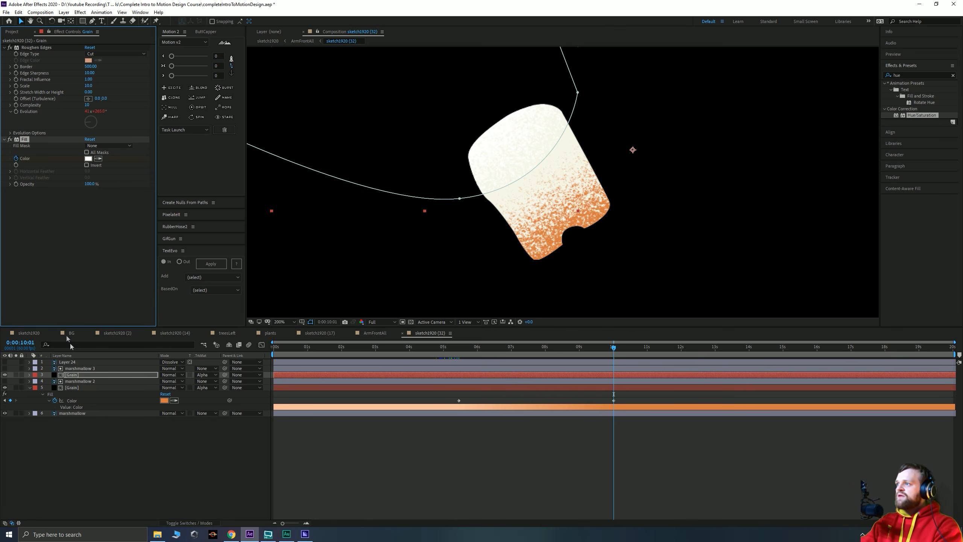
{"action": "left_click", "coordinate": [4, 400]}
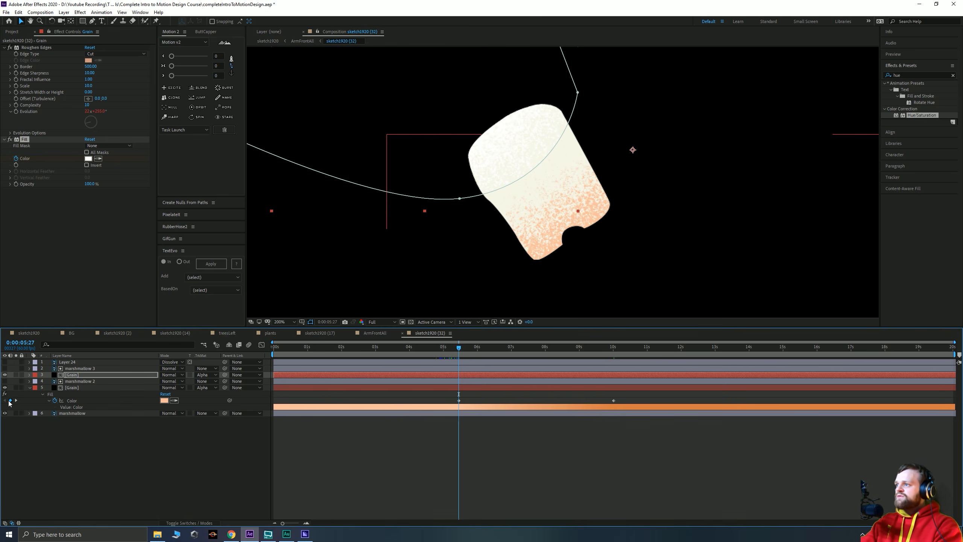
{"action": "key", "text": "u"}
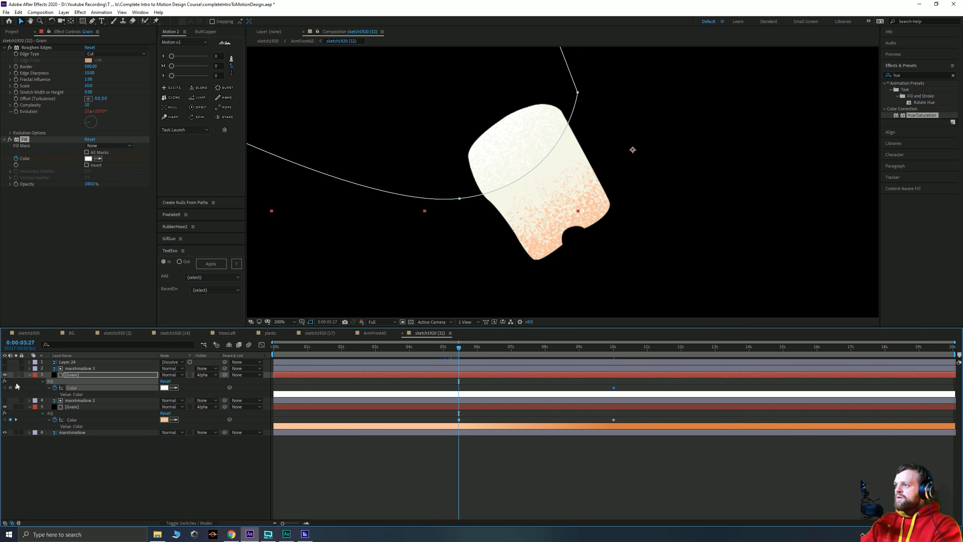
{"action": "left_click", "coordinate": [15, 387]}
Set the upper Grain layer's Fill Color at 0:00:10:01 to a pale cream yellow
{"action": "left_click", "coordinate": [164, 388]}
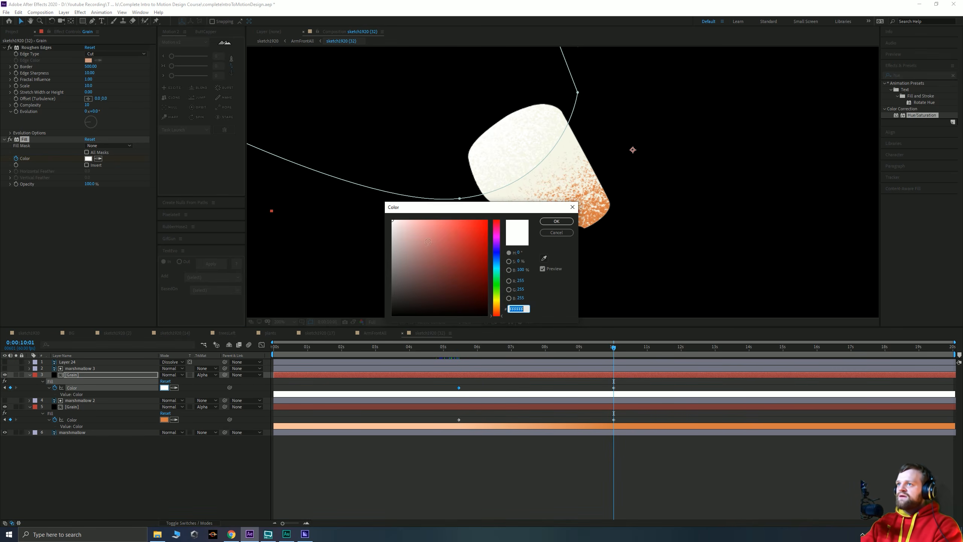
{"action": "left_click", "coordinate": [494, 302]}
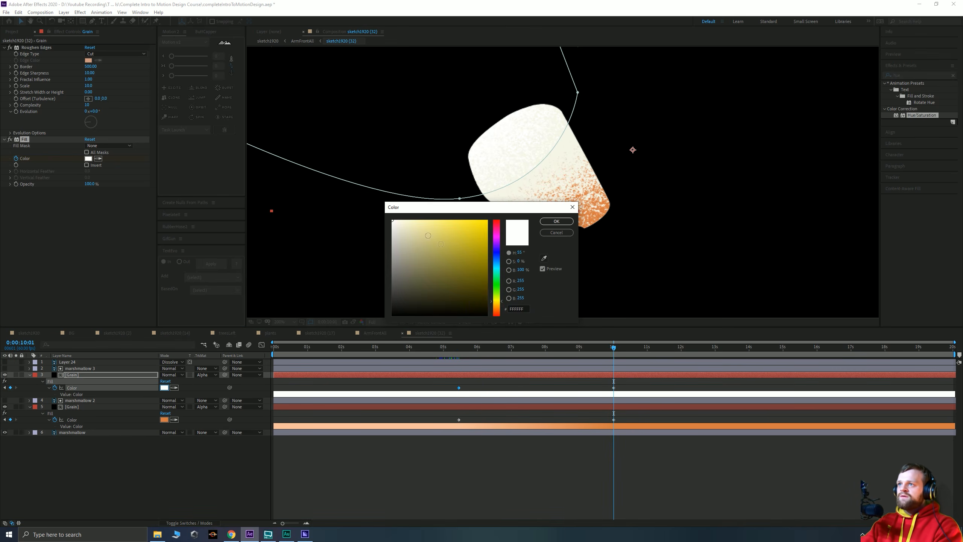
{"action": "left_click", "coordinate": [403, 221]}
{"action": "key", "text": "Return"}
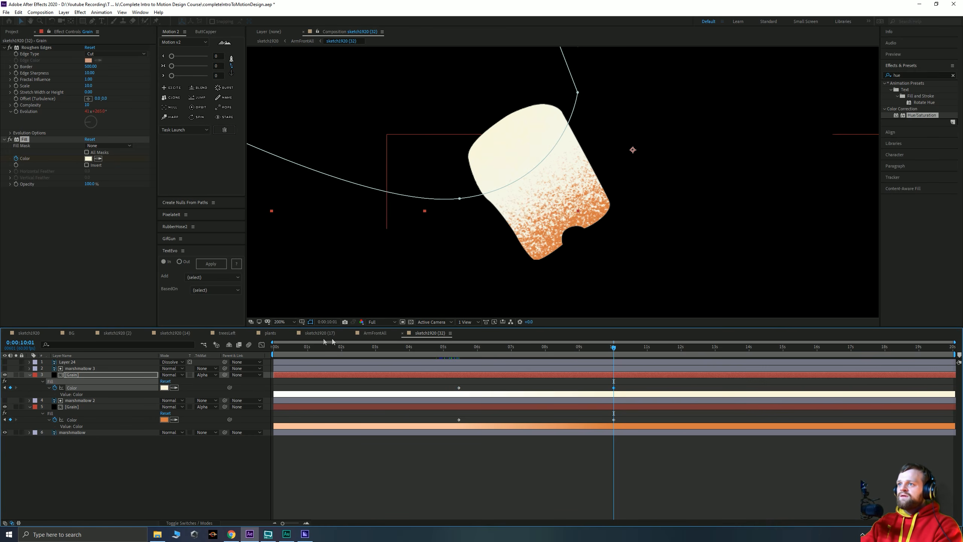
Brighten the lower Grain layer's orange Fill Color at 0:00:10:01, and return to the ArmFrontAll composition
{"action": "left_click", "coordinate": [164, 419]}
{"action": "left_click", "coordinate": [449, 231]}
{"action": "key", "text": "Return"}
{"action": "key", "text": "Tab"}
{"action": "left_click", "coordinate": [238, 422]}
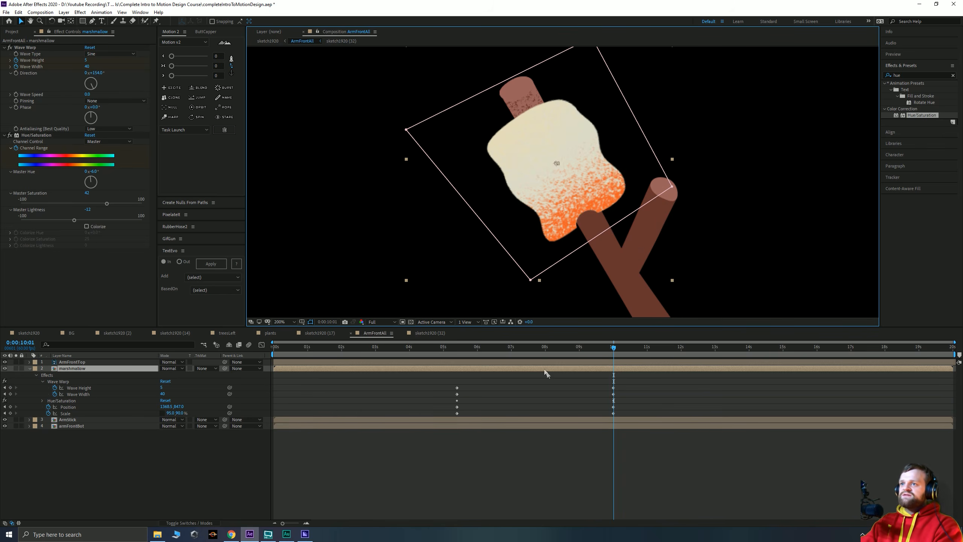
Reveal the marshmallow's animated properties, apply Easy Ease to all their keyframes, and preview the melt
{"action": "scroll", "coordinate": [546, 240], "scroll_direction": "down", "scroll_amount": 1}
{"action": "left_click_drag", "start_coordinate": [572, 347], "coordinate": [619, 415]}
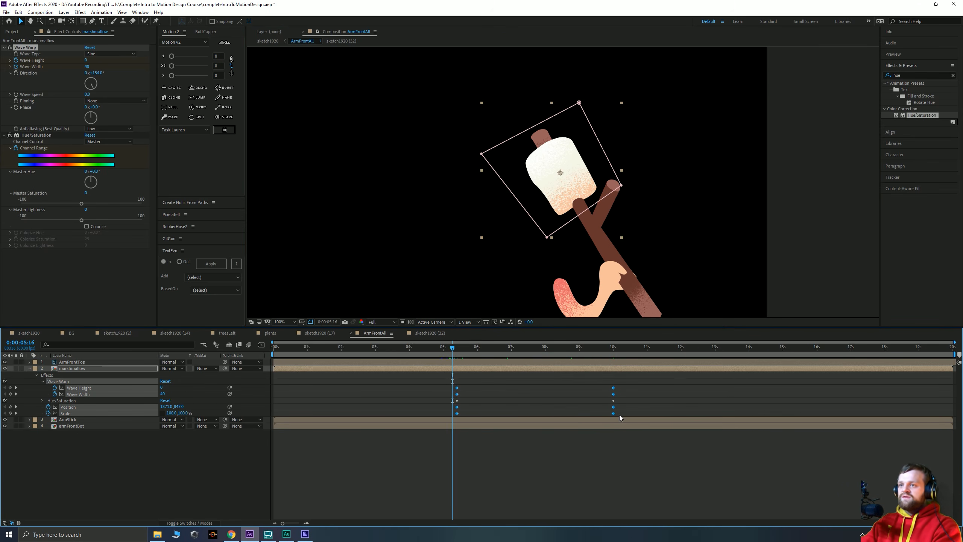
{"action": "key", "text": "Delete"}
{"action": "key", "text": "u"}
{"action": "key", "text": "u"}
{"action": "left_click_drag", "start_coordinate": [627, 466], "coordinate": [446, 398]}
{"action": "key", "text": "F9"}
{"action": "key", "text": "space"}
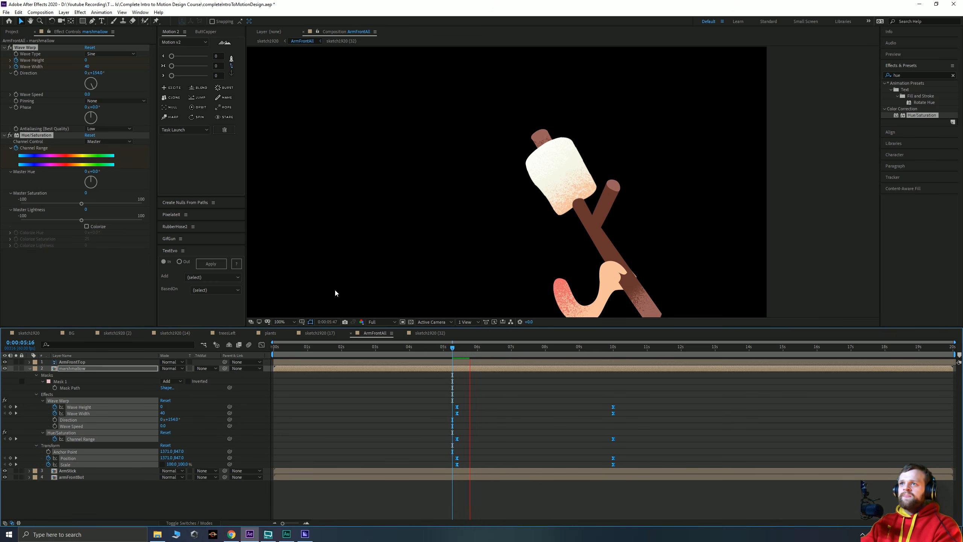
{"action": "left_click_drag", "start_coordinate": [453, 349], "coordinate": [657, 367]}
Switch to the sketch1920 composition and scrub to 0:00:12:59 to check the melting marshmallow on the character
{"action": "key", "text": "Tab"}
{"action": "left_click", "coordinate": [224, 357]}
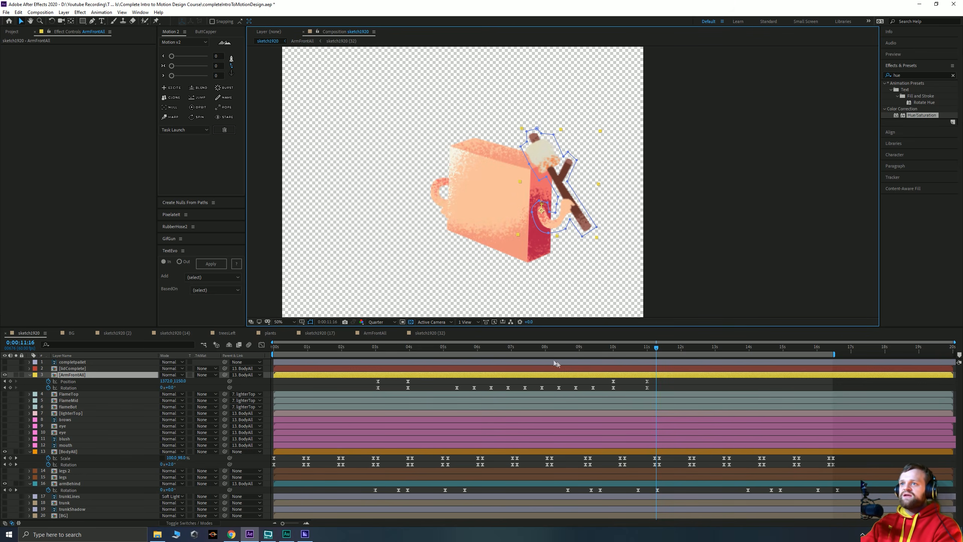
{"action": "left_click_drag", "start_coordinate": [536, 347], "coordinate": [715, 388]}
{"action": "left_click", "coordinate": [748, 261]}
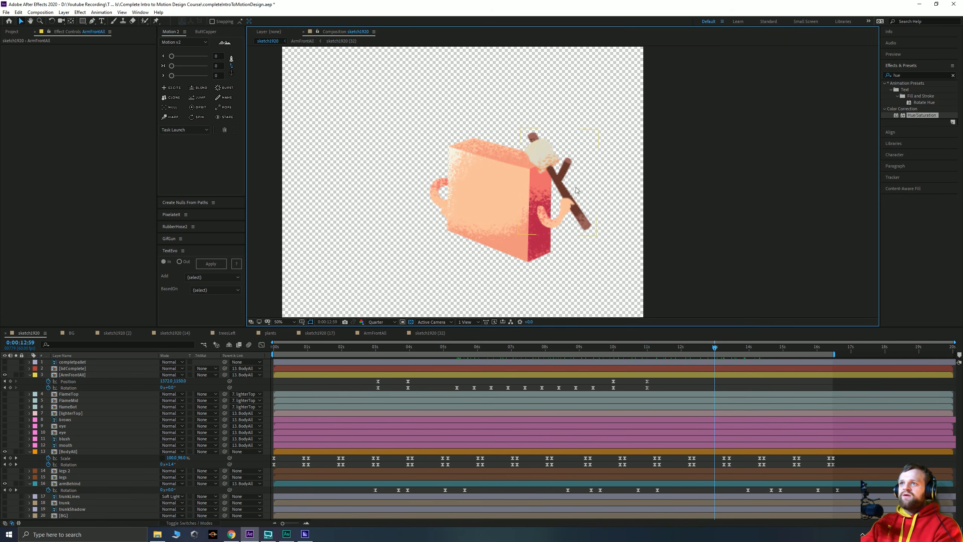
Set the sketch1920 preview resolution to Auto and examine the melted marshmallow up close at 0:00:12:59
{"action": "left_click", "coordinate": [382, 322]}
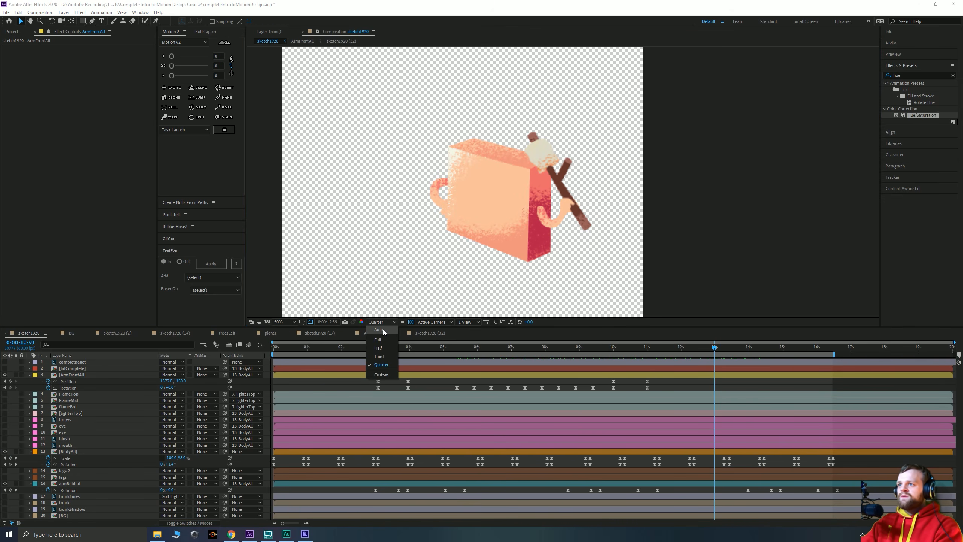
{"action": "left_click", "coordinate": [383, 329]}
{"action": "left_click", "coordinate": [382, 323]}
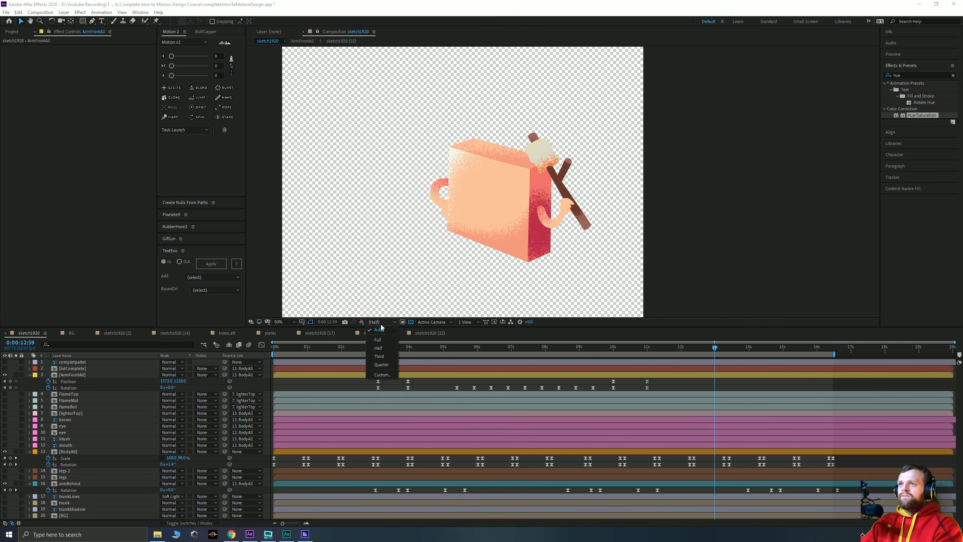
{"action": "left_click", "coordinate": [378, 340]}
{"action": "key", "text": "period"}
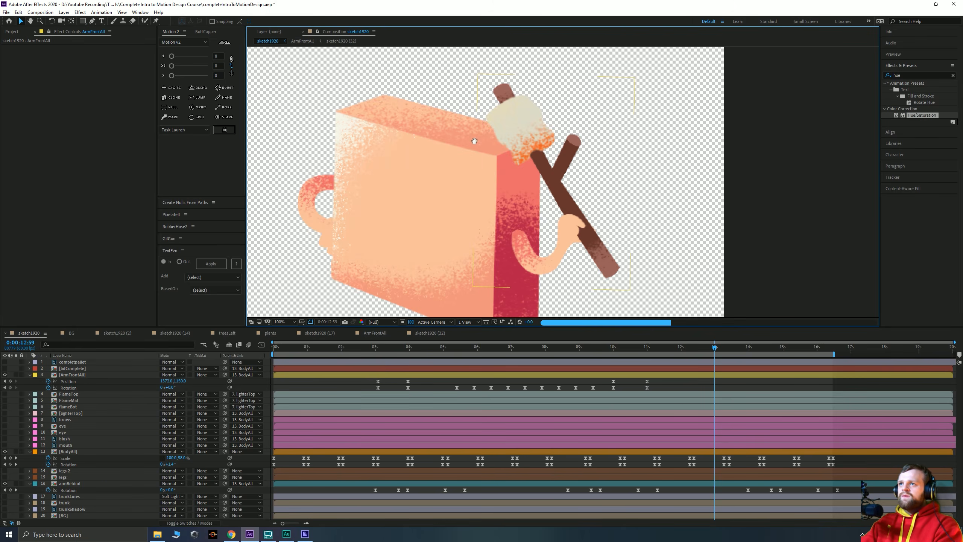
{"action": "left_click_drag", "start_coordinate": [475, 141], "coordinate": [502, 173]}
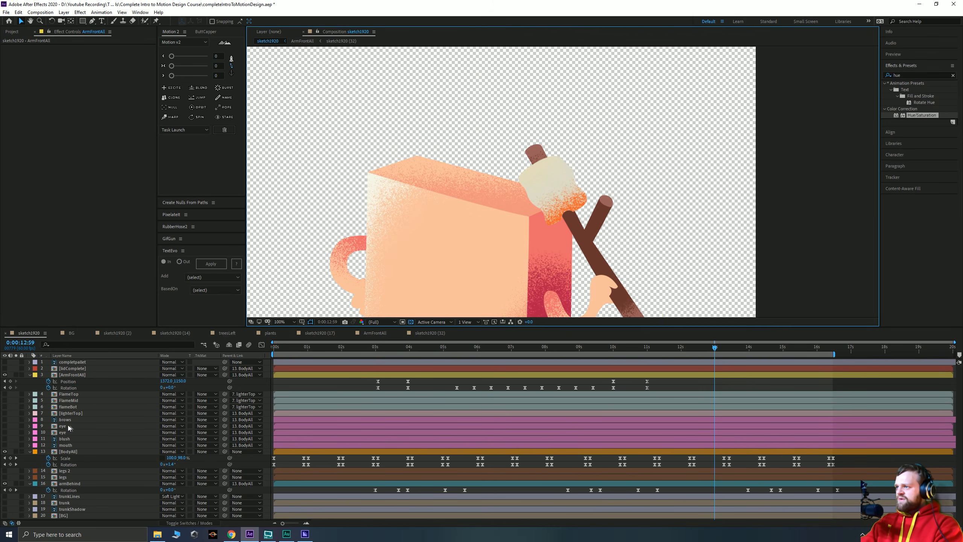
In ArmFrontAll, set the marshmallow's Hue/Saturation at 0:00:12:59 to Master Hue +1°, Saturation 22 and Lightness -8
{"action": "key", "text": "Tab"}
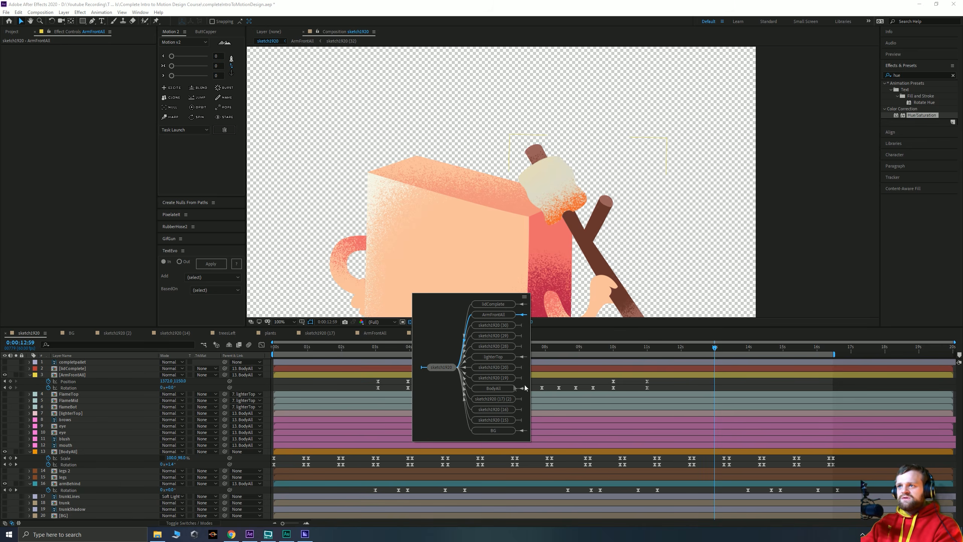
{"action": "left_click", "coordinate": [493, 314]}
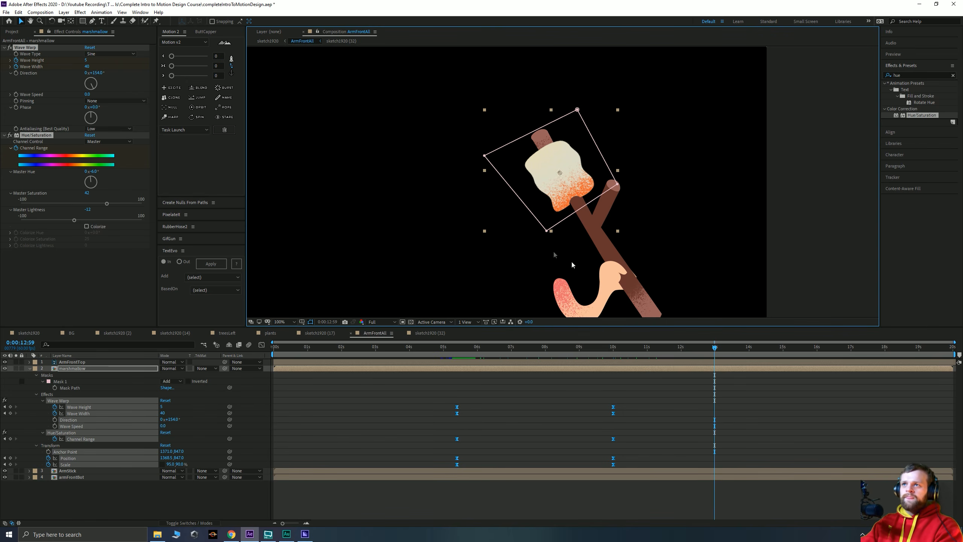
{"action": "left_click", "coordinate": [74, 368]}
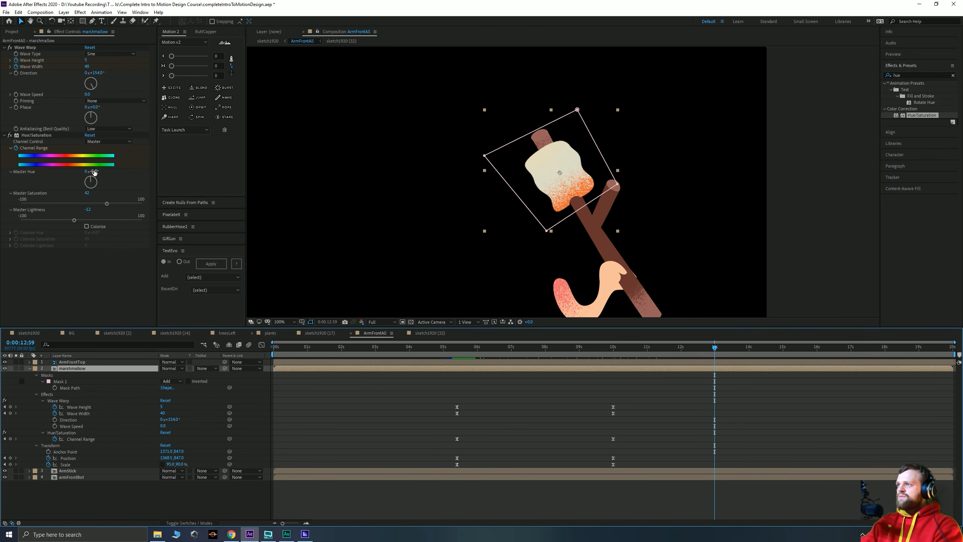
{"action": "left_click_drag", "start_coordinate": [88, 209], "coordinate": [93, 215]}
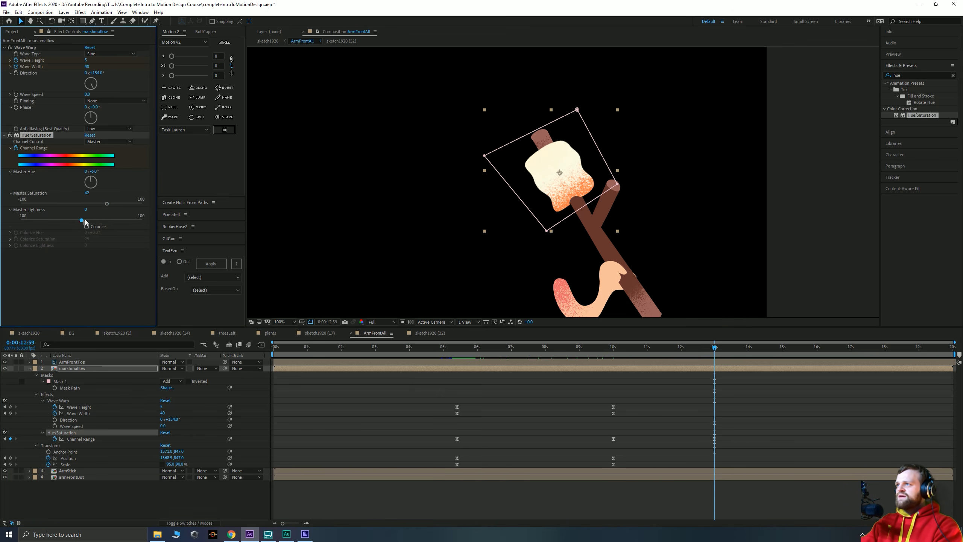
{"action": "left_click_drag", "start_coordinate": [79, 222], "coordinate": [78, 224]}
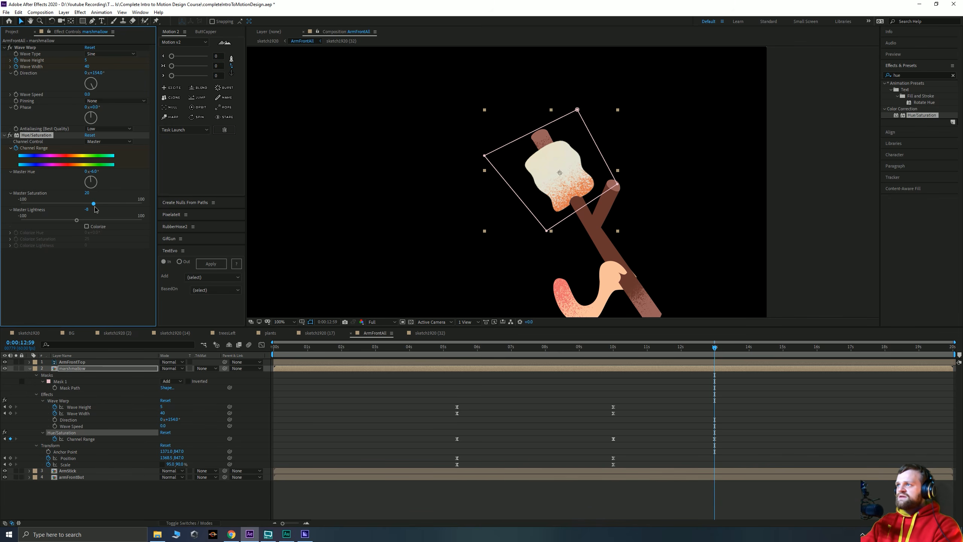
{"action": "left_click_drag", "start_coordinate": [90, 180], "coordinate": [92, 178]}
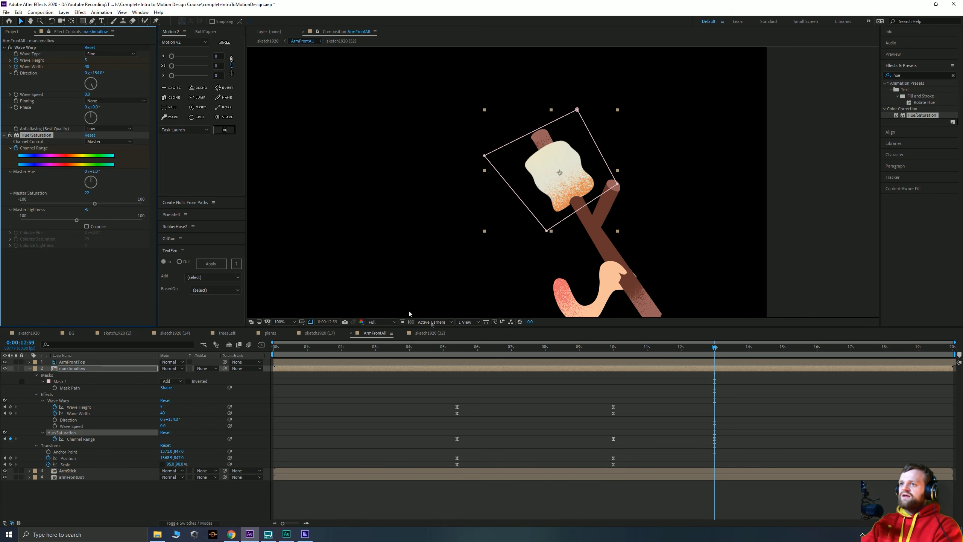
Move the marshmallow's new Channel Range keyframe onto the one at 0:00:10:01, and scrub through the colour change
{"action": "key", "text": "u"}
{"action": "key", "text": "u"}
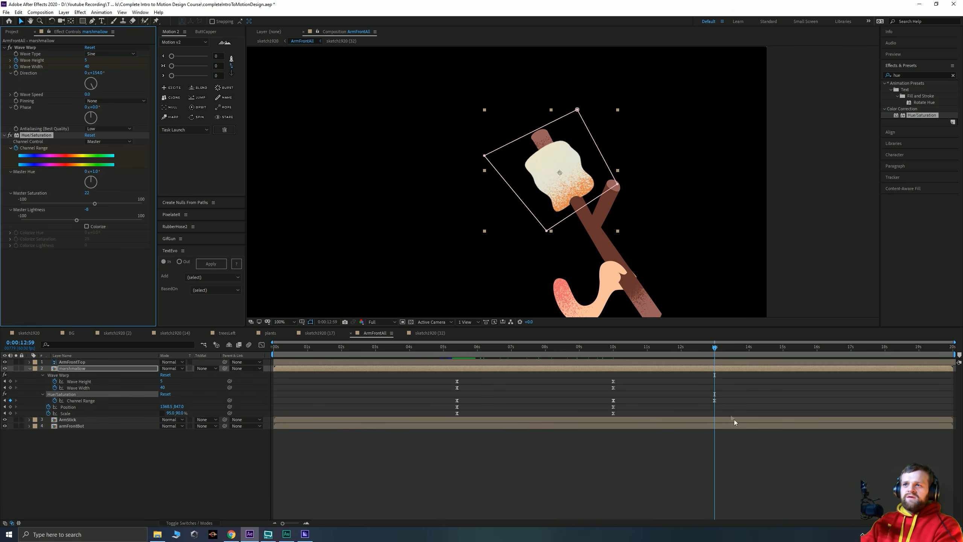
{"action": "left_click_drag", "start_coordinate": [738, 397], "coordinate": [613, 402]}
{"action": "left_click_drag", "start_coordinate": [604, 348], "coordinate": [614, 347]}
{"action": "left_click_drag", "start_coordinate": [472, 348], "coordinate": [628, 362]}
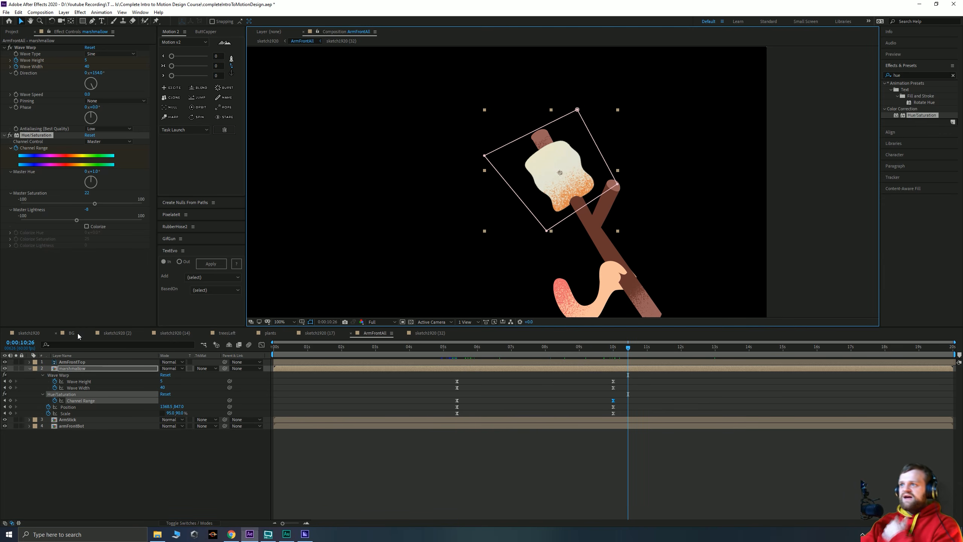
Return to the sketch1920 composition and preview the marshmallow's melt on the character
{"action": "key", "text": "Tab"}
{"action": "left_click", "coordinate": [287, 307]}
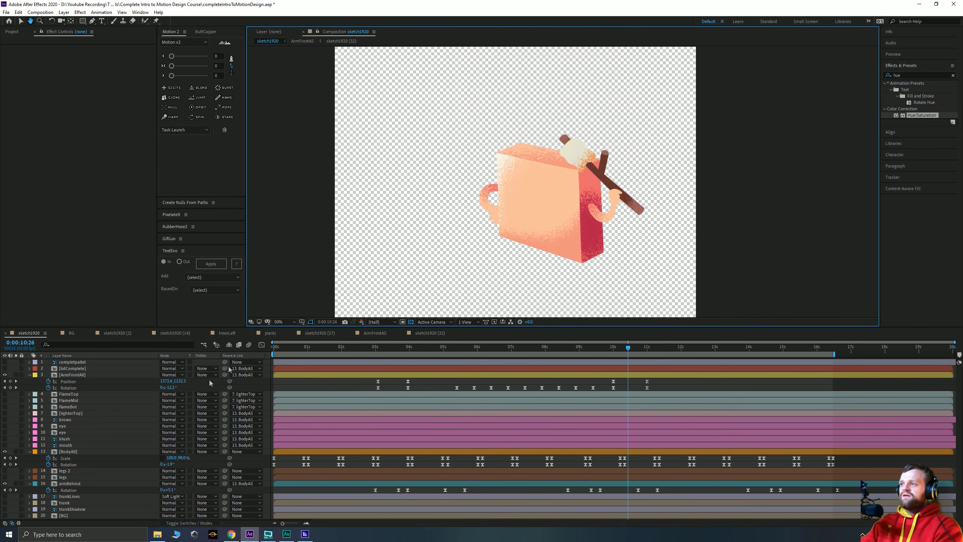
{"action": "left_click_drag", "start_coordinate": [372, 348], "coordinate": [731, 365]}
{"action": "key", "text": "space"}
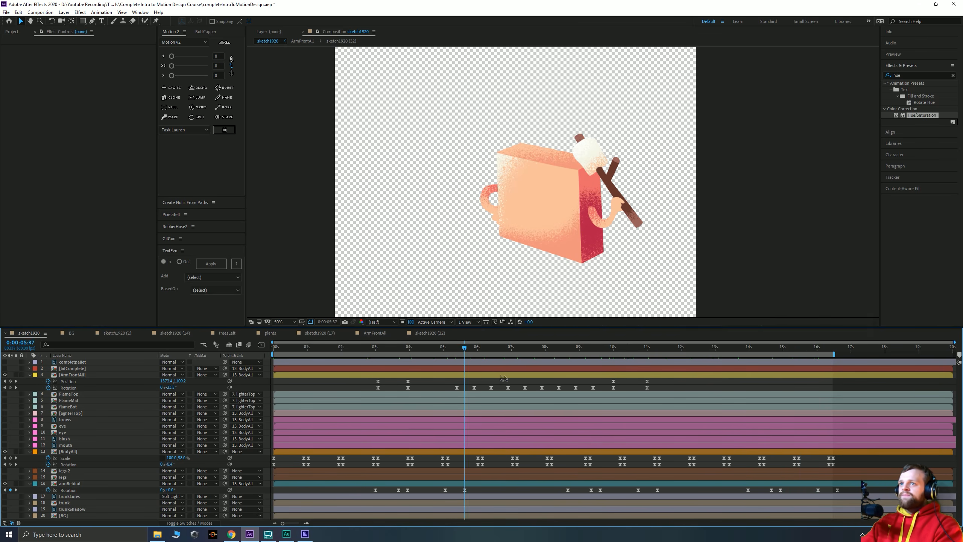
Make the flame, lighterTop, facial feature and lidComplete layers visible
{"action": "left_click", "coordinate": [69, 397]}
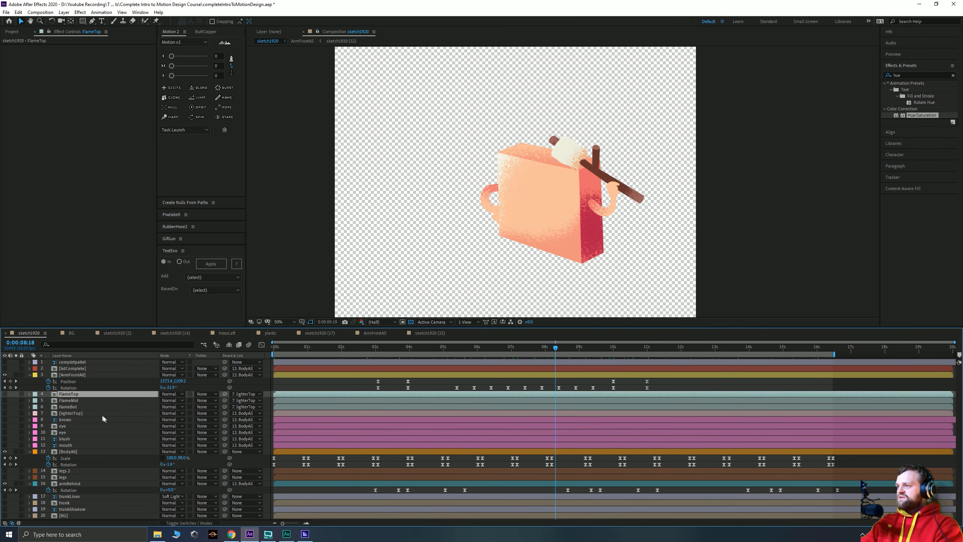
{"action": "left_click", "coordinate": [111, 407], "text": "shift"}
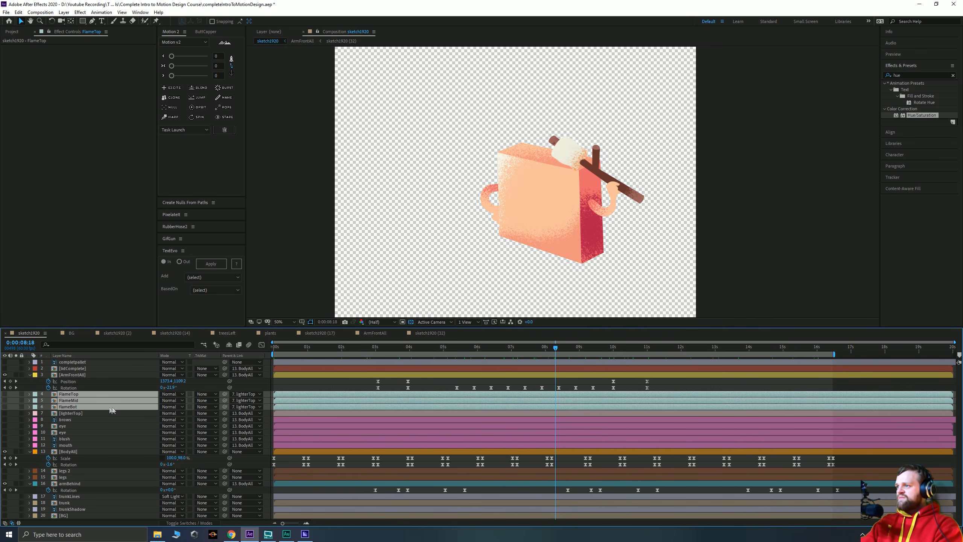
{"action": "left_click", "coordinate": [68, 420]}
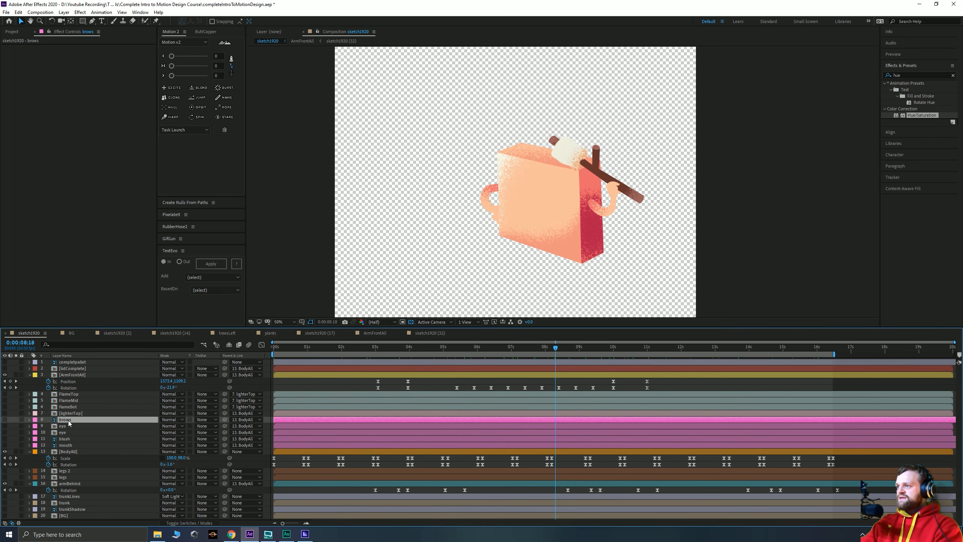
{"action": "left_click", "coordinate": [69, 446], "text": "shift"}
{"action": "left_click_drag", "start_coordinate": [5, 398], "coordinate": [6, 394]}
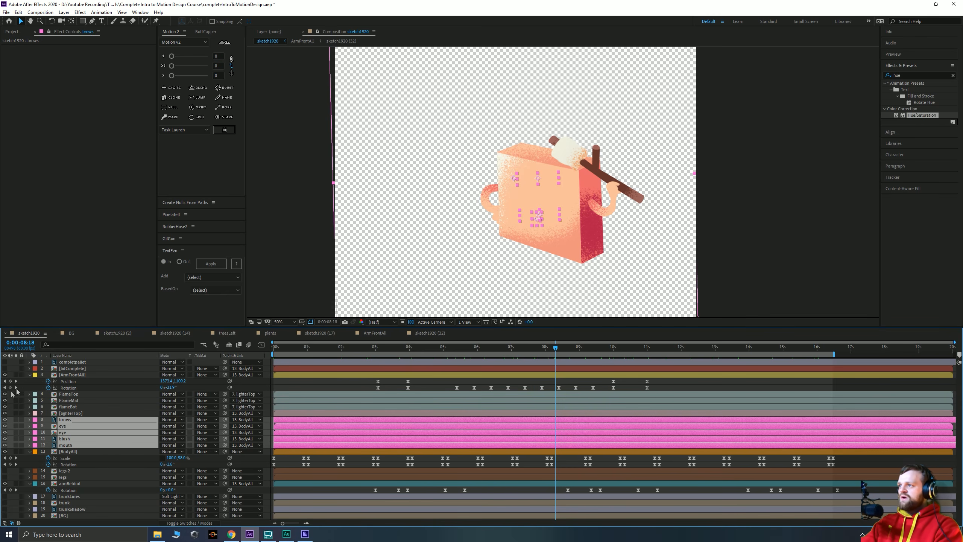
{"action": "left_click", "coordinate": [77, 369]}
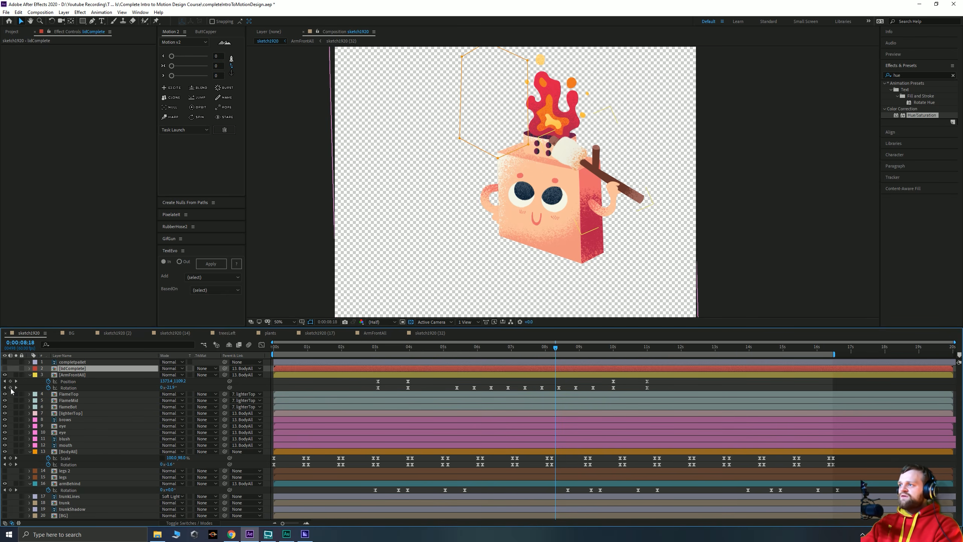
{"action": "left_click", "coordinate": [4, 368]}
{"action": "left_click", "coordinate": [5, 368]}
{"action": "left_click", "coordinate": [5, 369]}
Try rotating the lidComplete layer at 0:00:02:29, and undo the rotation
{"action": "left_click_drag", "start_coordinate": [337, 353], "coordinate": [358, 351]}
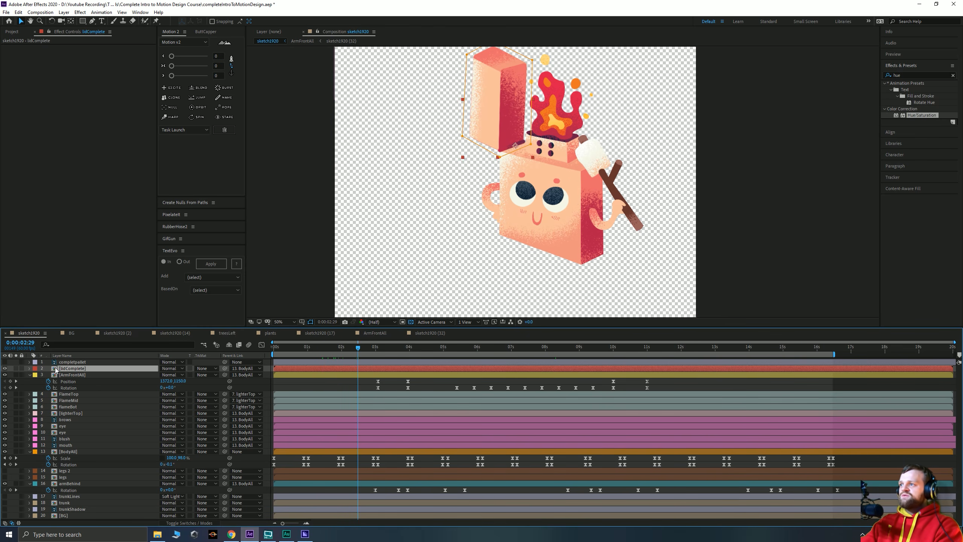
{"action": "key", "text": "r"}
{"action": "left_click_drag", "start_coordinate": [169, 375], "coordinate": [135, 377]}
{"action": "key", "text": "ctrl+z"}
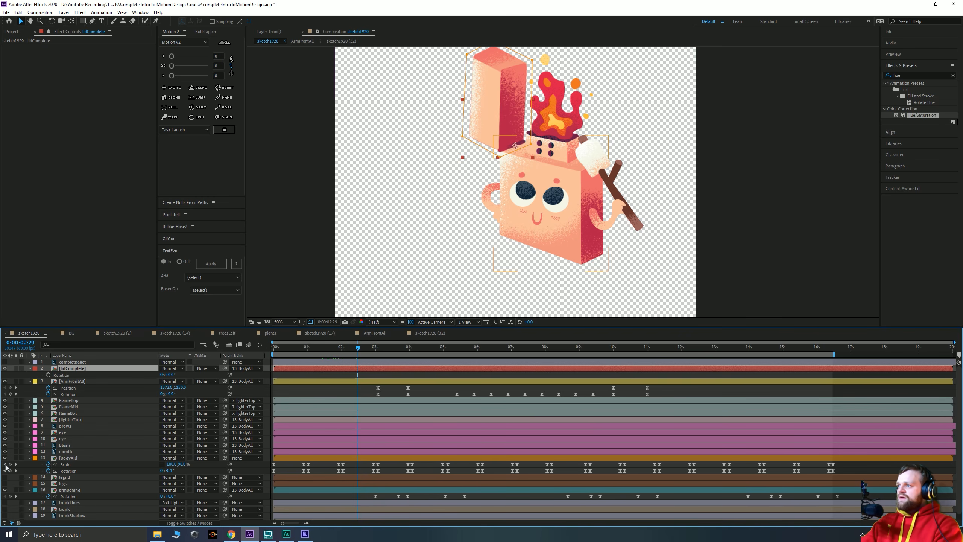
Step through the BodyAll layer's first Scale keyframes and preview the opening body sway with the lid visible
{"action": "left_click", "coordinate": [5, 465]}
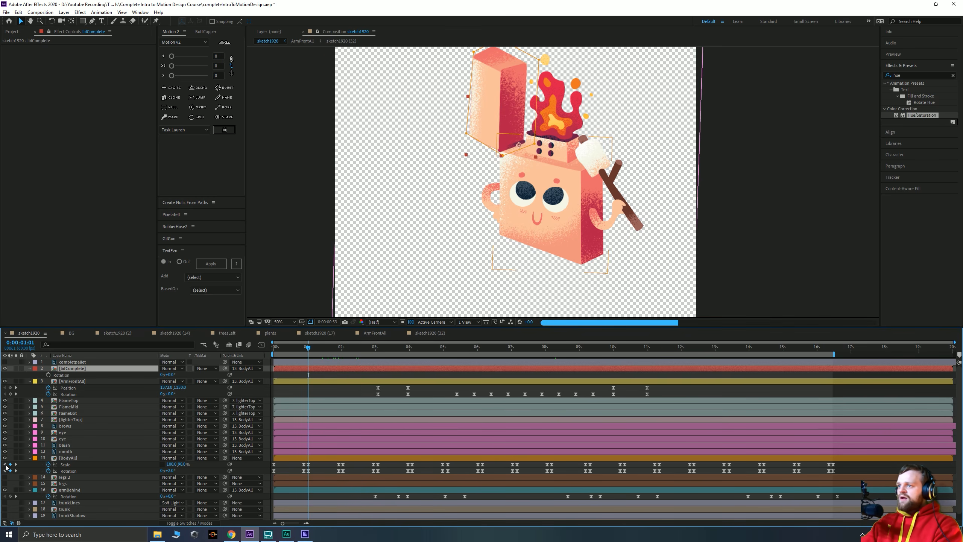
{"action": "left_click", "coordinate": [5, 464]}
{"action": "left_click", "coordinate": [17, 465]}
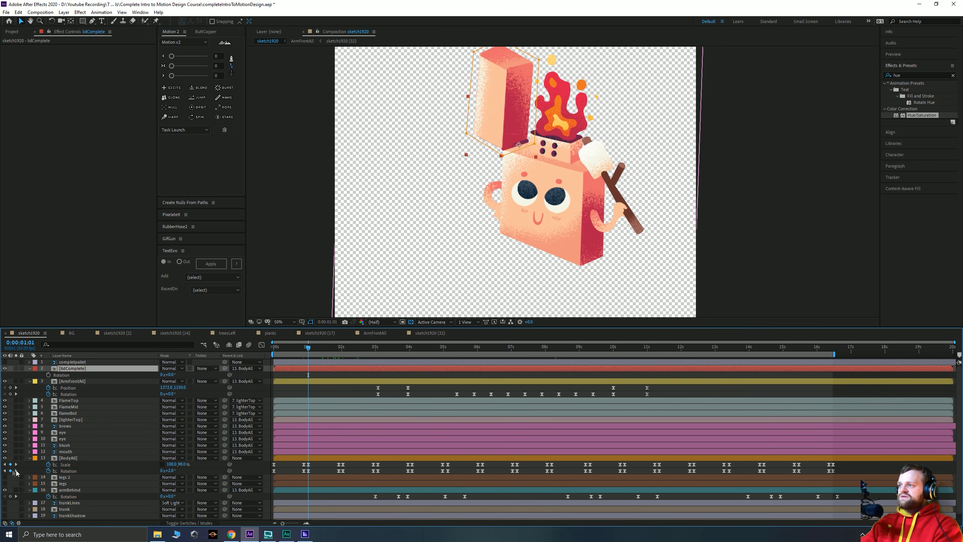
{"action": "left_click", "coordinate": [5, 465]}
{"action": "left_click", "coordinate": [5, 465]}
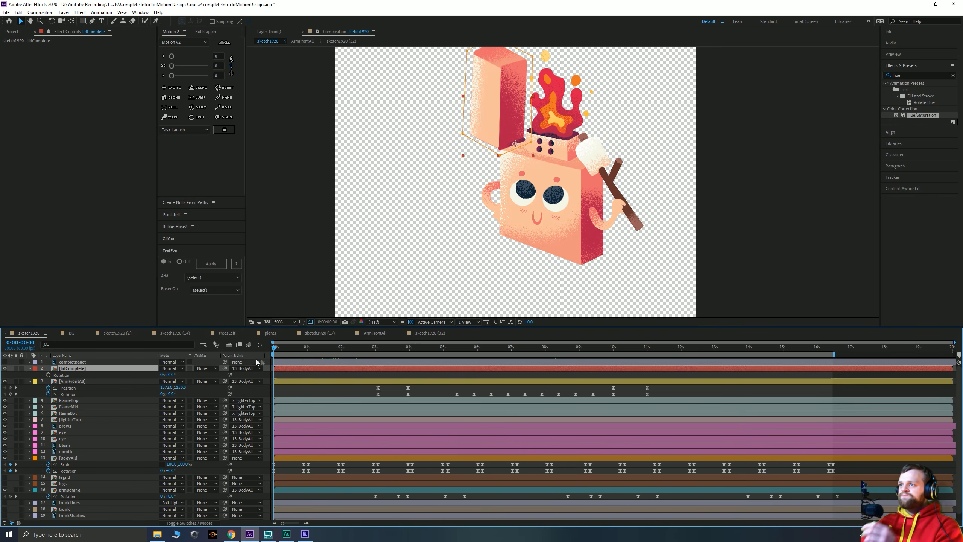
{"action": "key", "text": "space"}
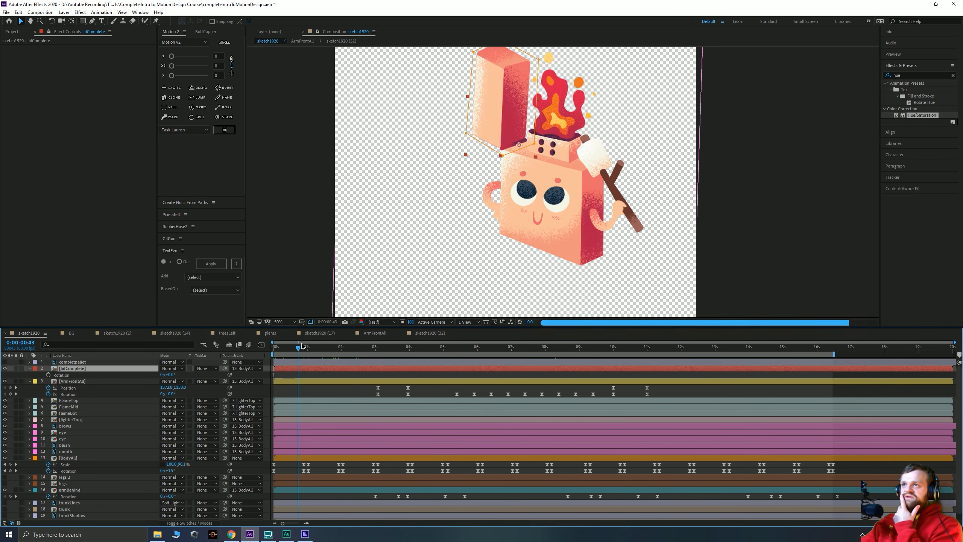
{"action": "left_click", "coordinate": [5, 465]}
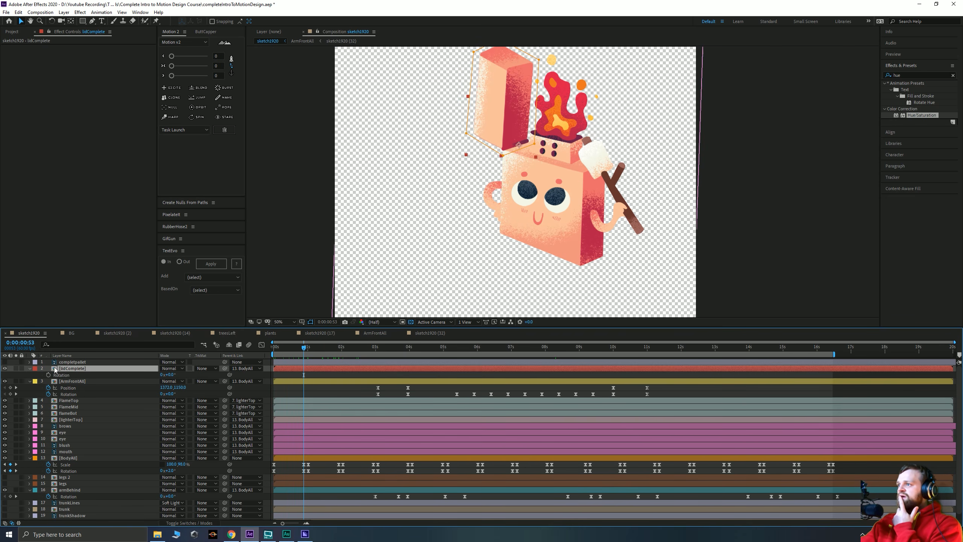
Open the lidComplete composition and parent the lidFront layer to lidBase
{"action": "double_click", "coordinate": [56, 369]}
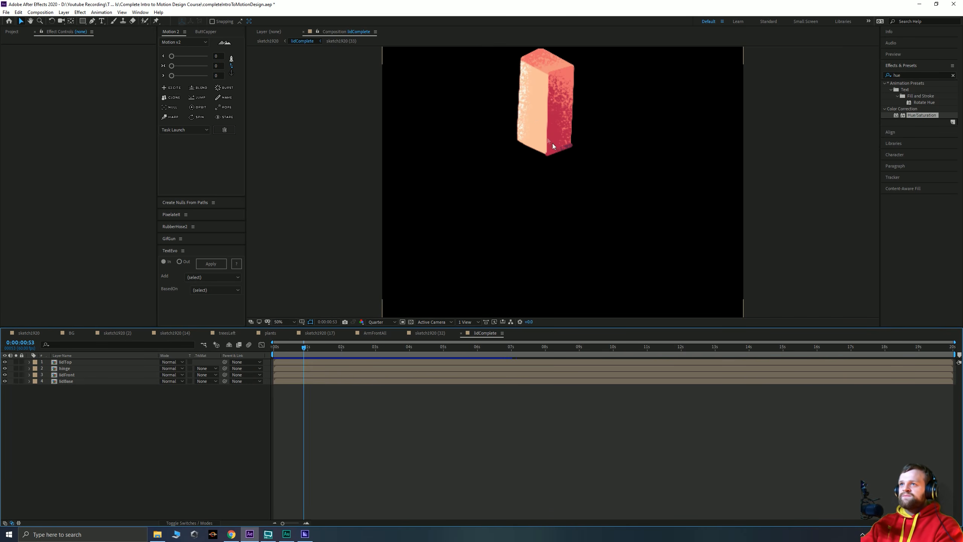
{"action": "left_click_drag", "start_coordinate": [537, 122], "coordinate": [528, 215]}
{"action": "scroll", "coordinate": [493, 237], "scroll_direction": "up", "scroll_amount": 1}
{"action": "left_click_drag", "start_coordinate": [483, 241], "coordinate": [493, 213]}
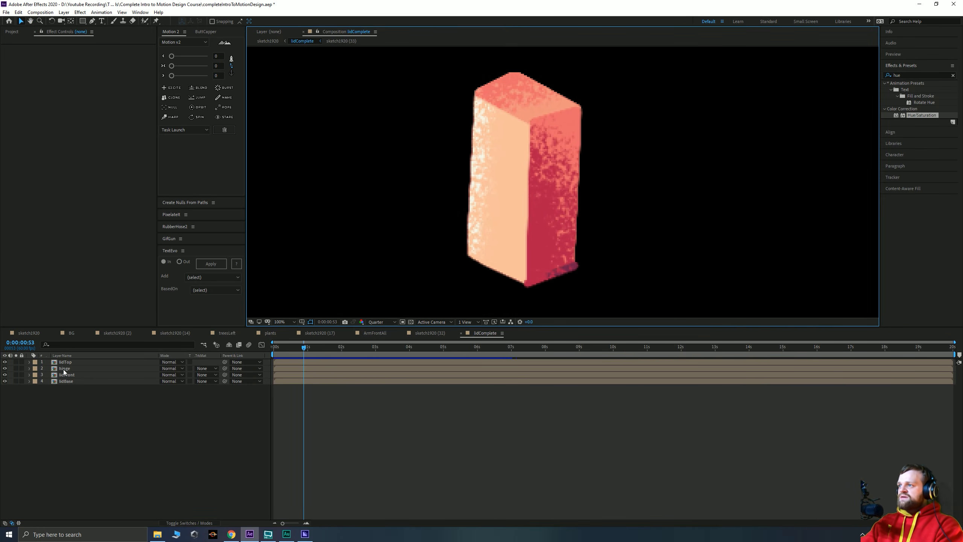
{"action": "left_click", "coordinate": [63, 369]}
{"action": "left_click", "coordinate": [64, 363]}
{"action": "left_click", "coordinate": [67, 376]}
{"action": "left_click", "coordinate": [70, 381], "text": "shift"}
{"action": "left_click_drag", "start_coordinate": [224, 375], "coordinate": [80, 381]}
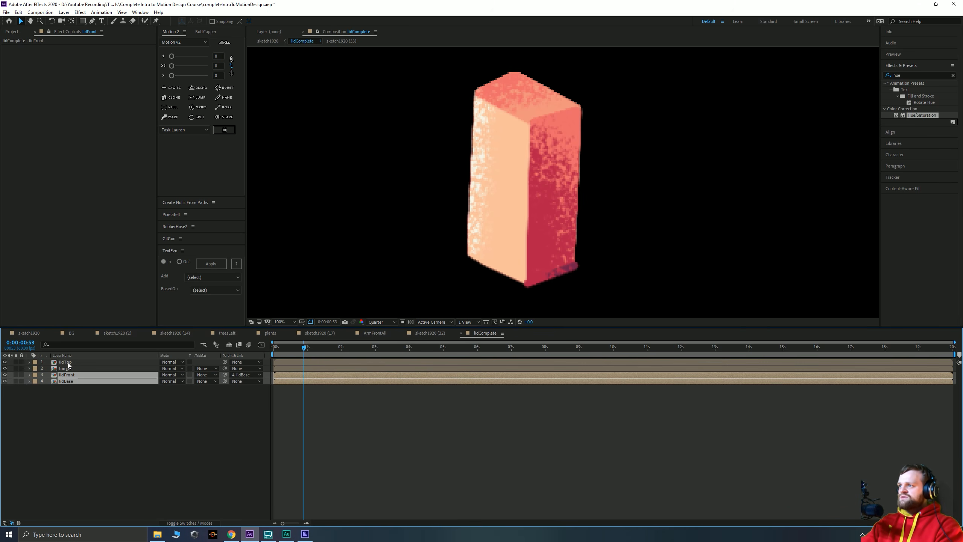
Parent the lidTop layer to lidBase as well, together with lidFront
{"action": "left_click", "coordinate": [66, 362]}
{"action": "left_click", "coordinate": [64, 381], "text": "ctrl"}
{"action": "left_click", "coordinate": [66, 375], "text": "ctrl"}
{"action": "left_click", "coordinate": [66, 380], "text": "ctrl"}
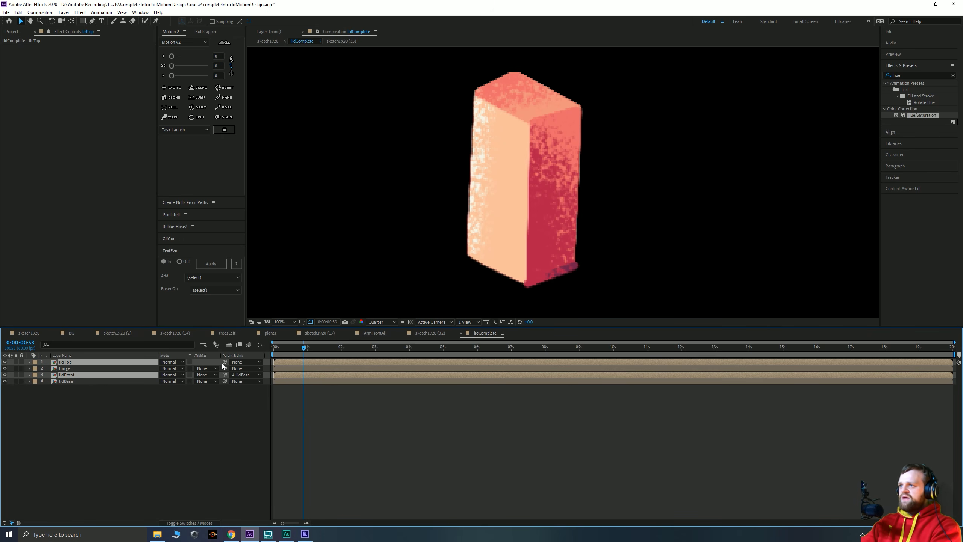
{"action": "left_click_drag", "start_coordinate": [225, 363], "coordinate": [68, 381]}
Test the lid's parenting by rotating the lidBase layer, and undo the rotation
{"action": "left_click", "coordinate": [72, 380]}
{"action": "key", "text": "r"}
{"action": "left_click_drag", "start_coordinate": [169, 388], "coordinate": [189, 385]}
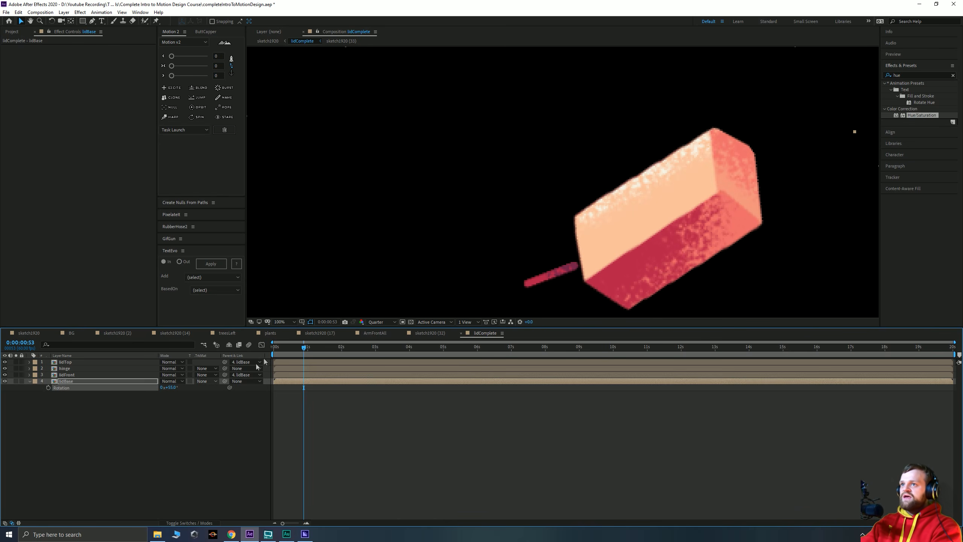
{"action": "key", "text": "ctrl+z"}
Move the lidBase layer's anchor point to the lid's lowest corner, at the near end of the hinge
{"action": "scroll", "coordinate": [455, 142], "scroll_direction": "down", "scroll_amount": 1}
{"action": "key", "text": "space"}
{"action": "left_click_drag", "start_coordinate": [457, 167], "coordinate": [397, 147]}
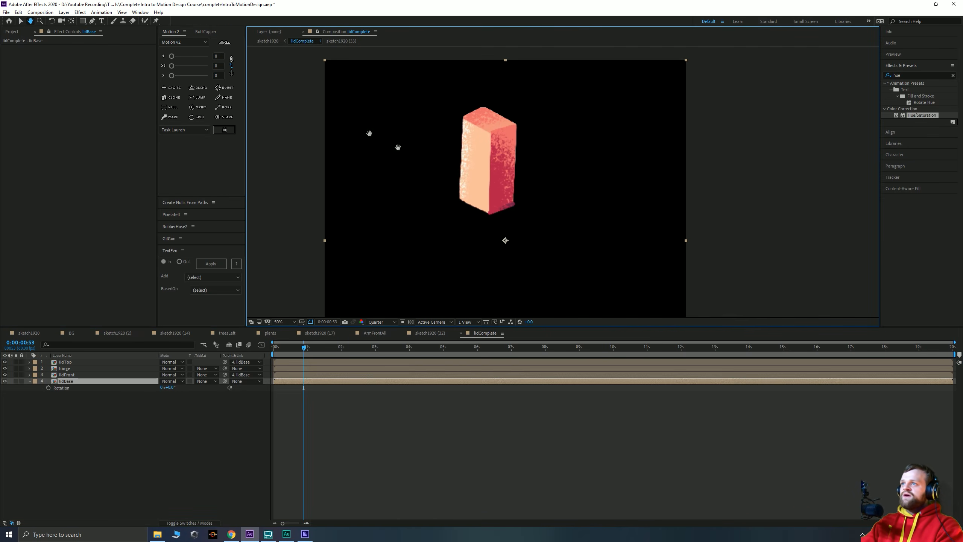
{"action": "left_click", "coordinate": [70, 21]}
{"action": "scroll", "coordinate": [488, 243], "scroll_direction": "up", "scroll_amount": 1}
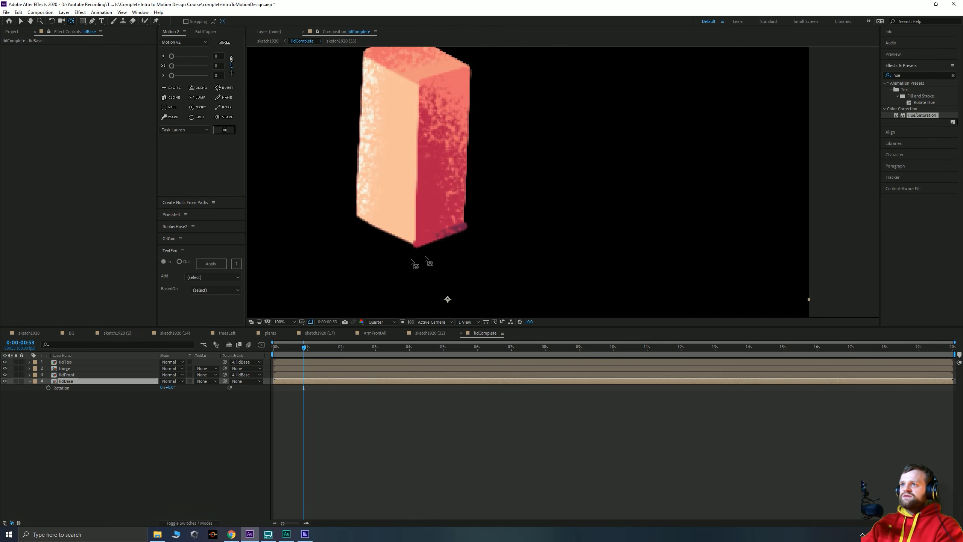
{"action": "key", "text": "space"}
{"action": "left_click_drag", "start_coordinate": [444, 257], "coordinate": [493, 226]}
{"action": "left_click_drag", "start_coordinate": [497, 269], "coordinate": [489, 206]}
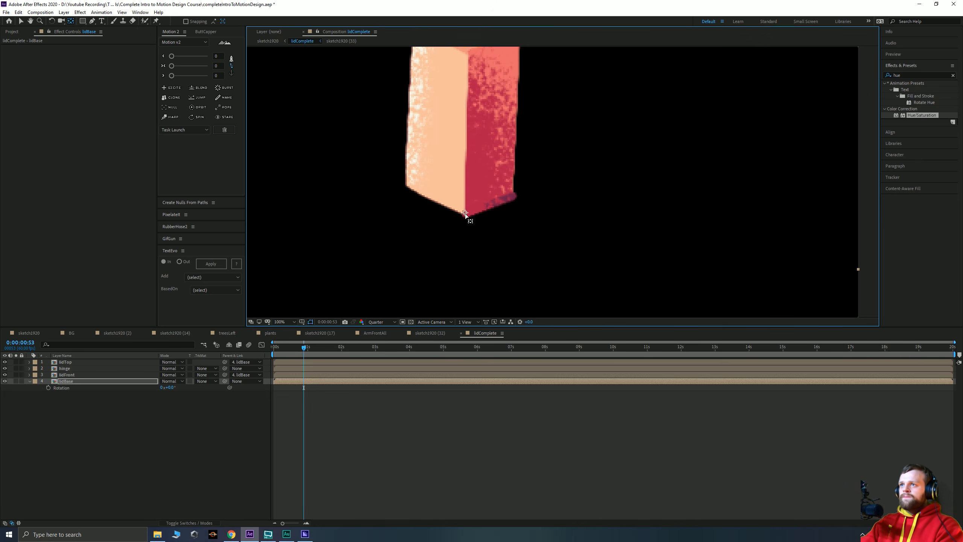
{"action": "scroll", "coordinate": [569, 218], "scroll_direction": "down", "scroll_amount": 1}
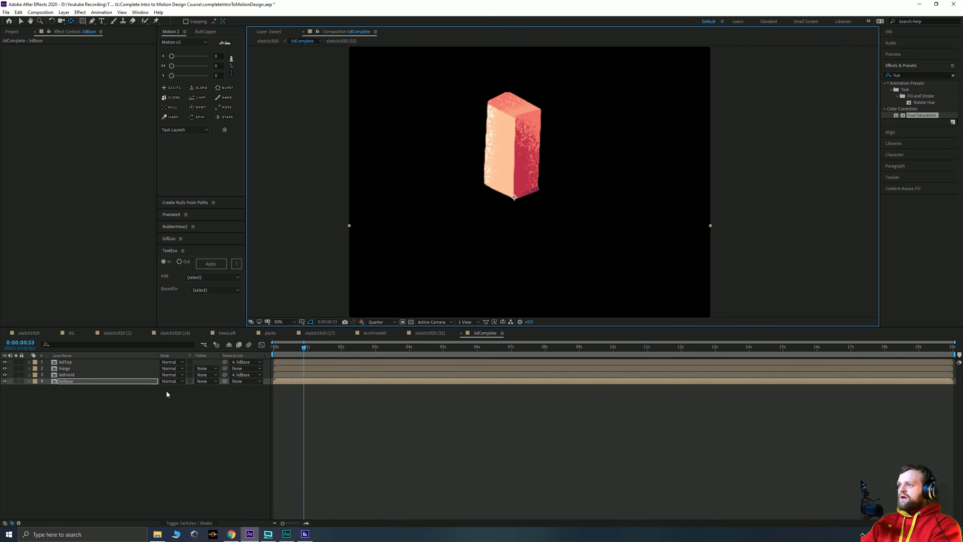
Rotate the lidBase layer to 7° and set the composition preview to full resolution to inspect the lid's lower edge
{"action": "mouse_move", "coordinate": [167, 388]}
{"action": "left_mouse_down"}
{"action": "mouse_move", "coordinate": [178, 383]}
{"action": "mouse_move", "coordinate": [162, 375]}
{"action": "left_mouse_up"}
{"action": "scroll", "coordinate": [472, 256], "scroll_direction": "up", "scroll_amount": 4}
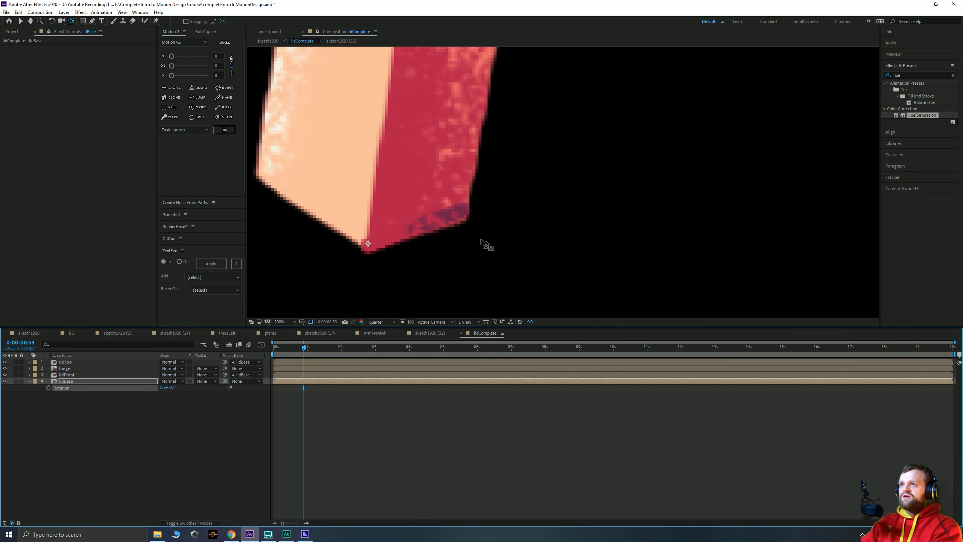
{"action": "scroll", "coordinate": [493, 276], "scroll_direction": "down", "scroll_amount": 2}
{"action": "left_click", "coordinate": [381, 322]}
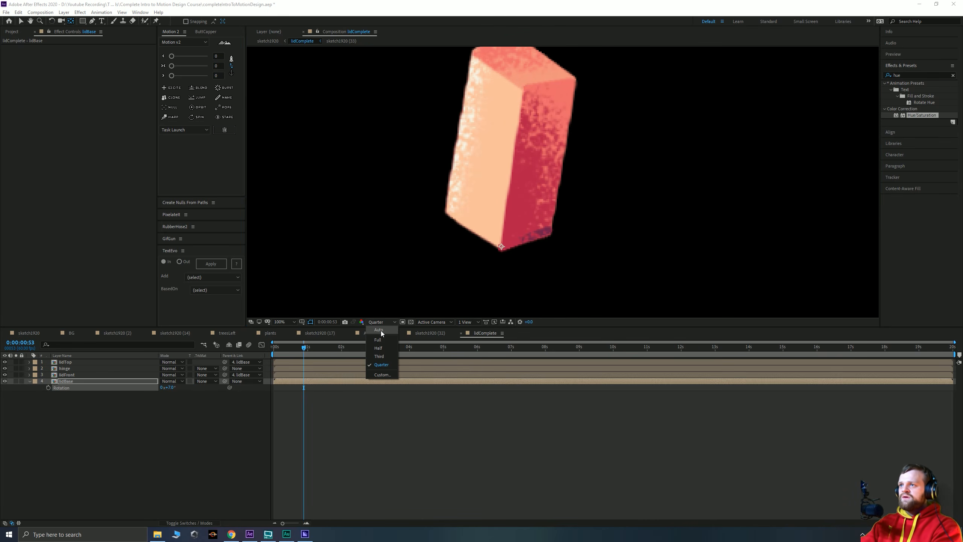
{"action": "left_click", "coordinate": [375, 339]}
{"action": "scroll", "coordinate": [555, 227], "scroll_direction": "down", "scroll_amount": 2}
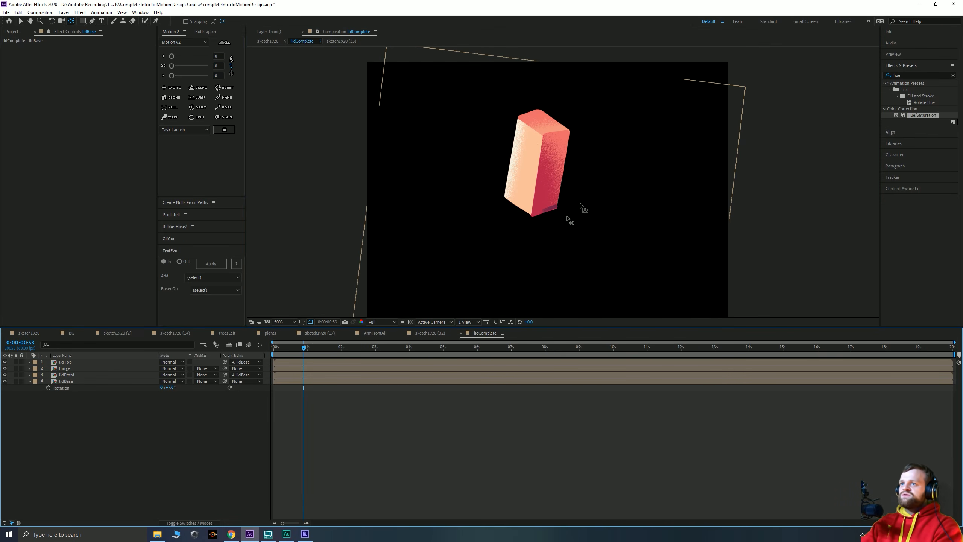
{"action": "scroll", "coordinate": [597, 210], "scroll_direction": "up", "scroll_amount": 2}
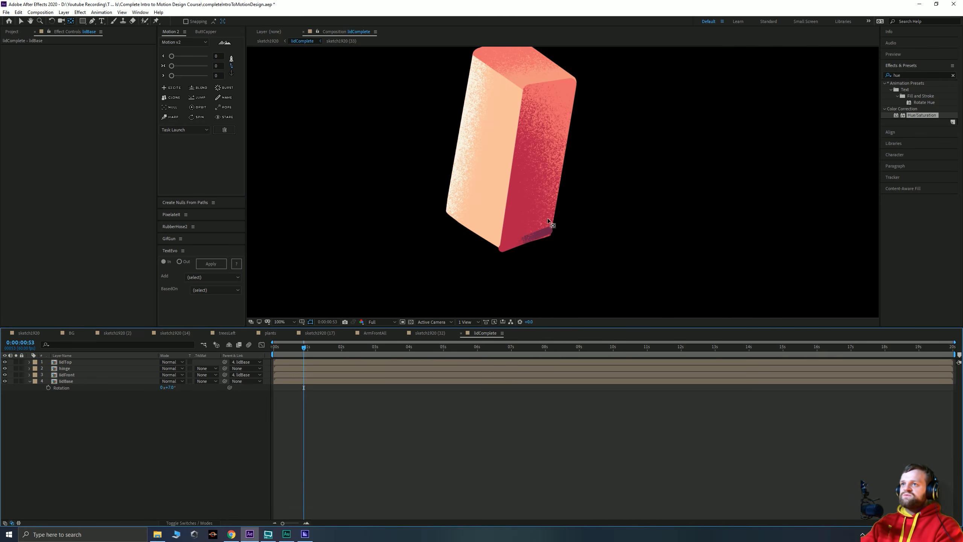
Move the hinge layer above lidTop so it is the first layer in lidComplete
{"action": "left_click", "coordinate": [67, 381]}
{"action": "left_click", "coordinate": [65, 369]}
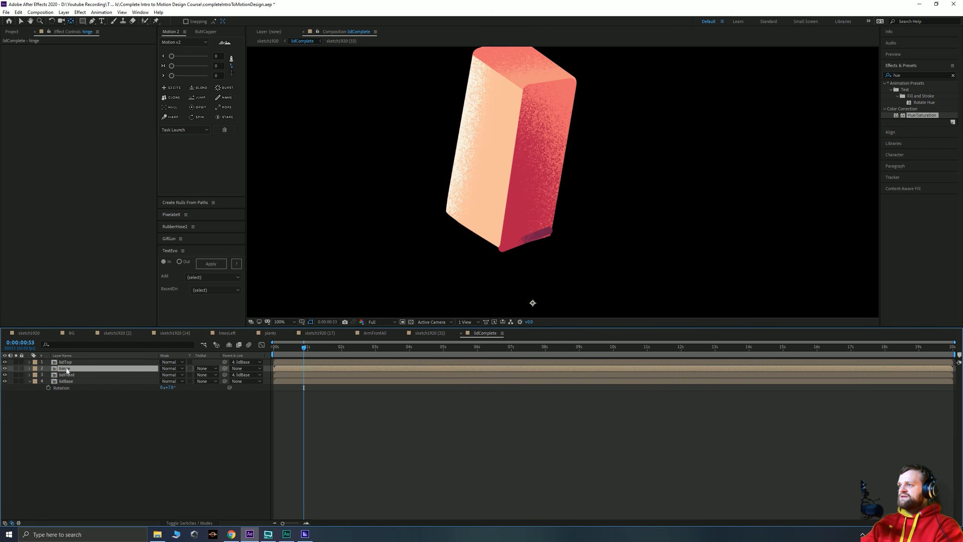
{"action": "left_click", "coordinate": [66, 362]}
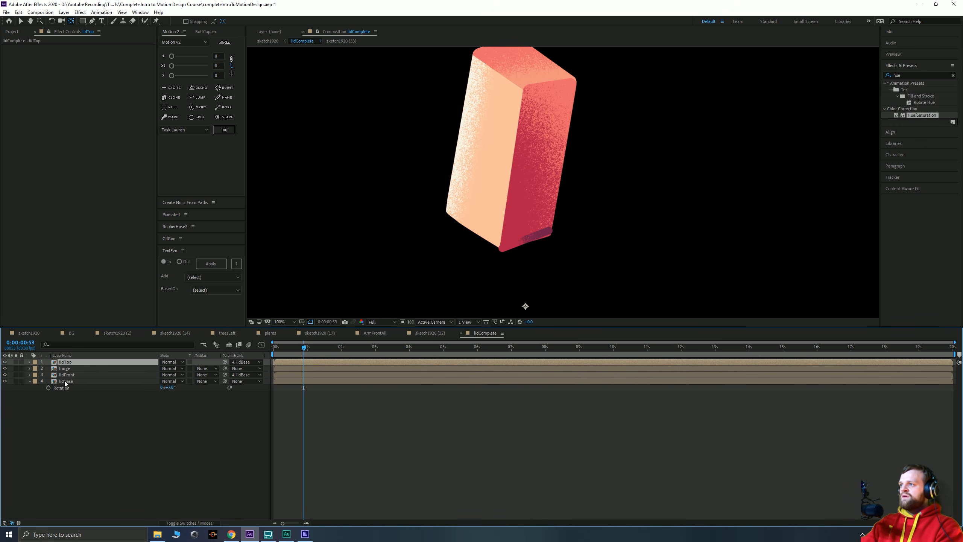
{"action": "left_click", "coordinate": [70, 369]}
{"action": "left_click_drag", "start_coordinate": [63, 371], "coordinate": [67, 362]}
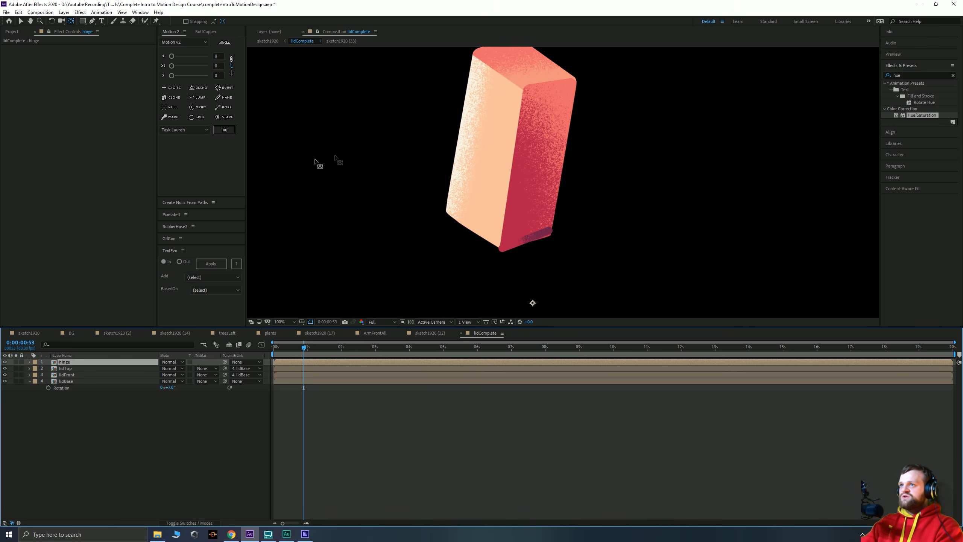
Pre-compose the lidTop, lidFront and lidBase layers into a new composition named lidInterior
{"action": "left_click", "coordinate": [64, 369]}
{"action": "left_click", "coordinate": [98, 381], "text": "shift"}
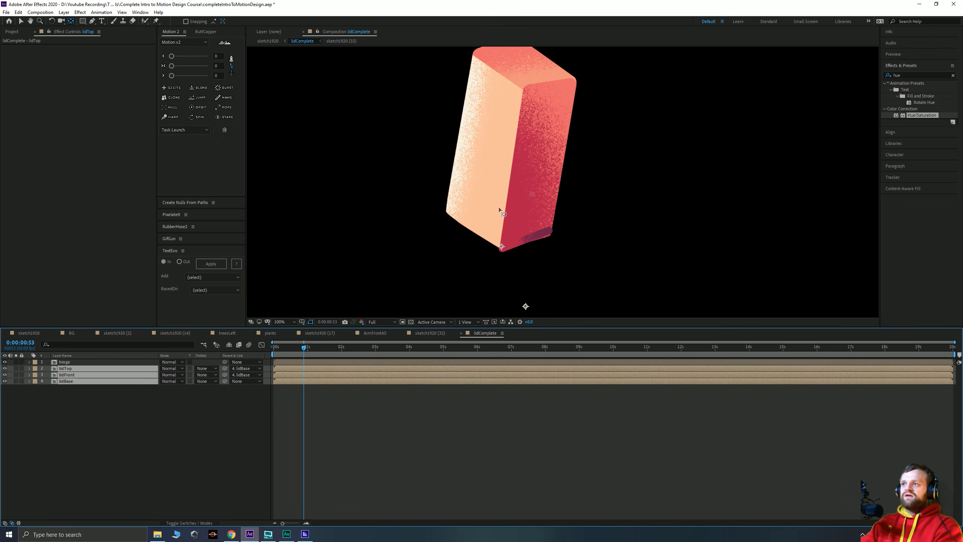
{"action": "right_click", "coordinate": [70, 373]}
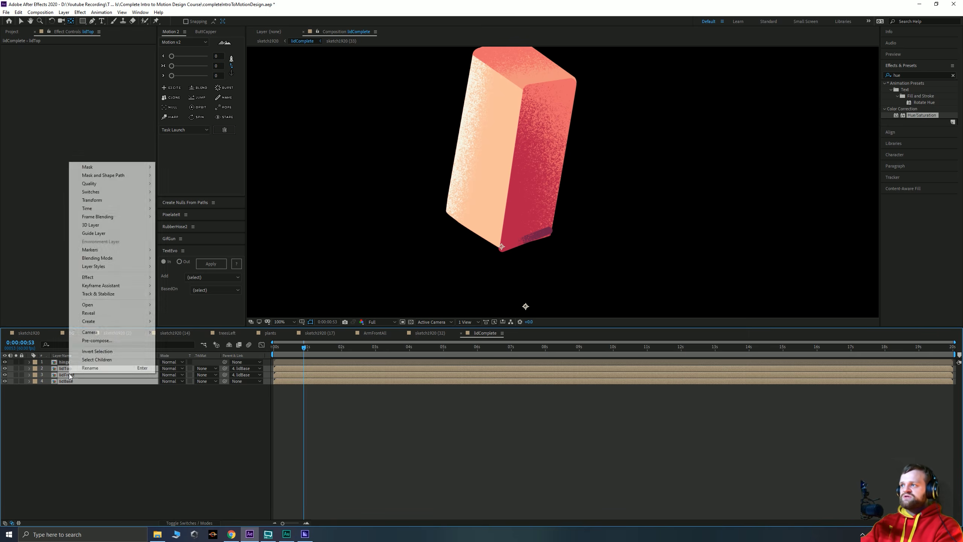
{"action": "left_click", "coordinate": [95, 341]}
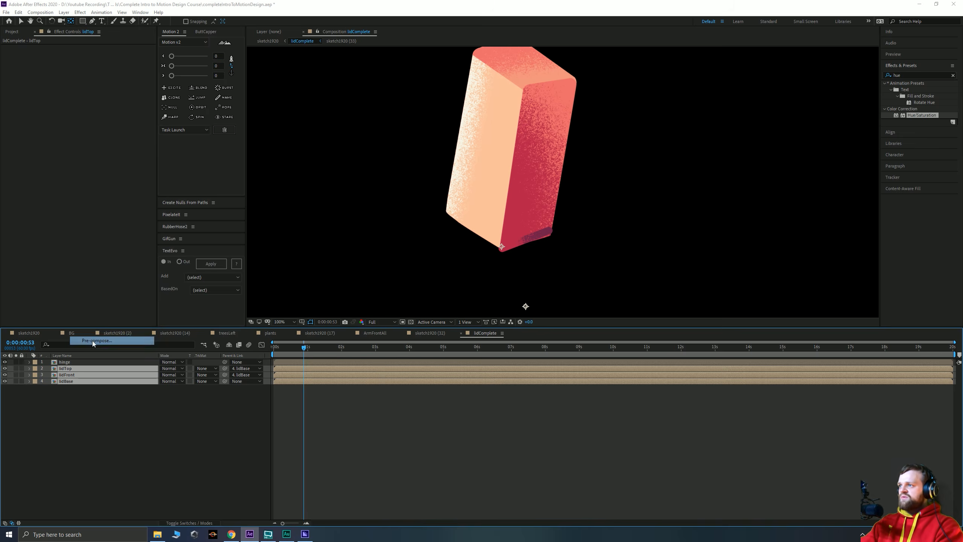
{"action": "type", "text": "lidInterior"}
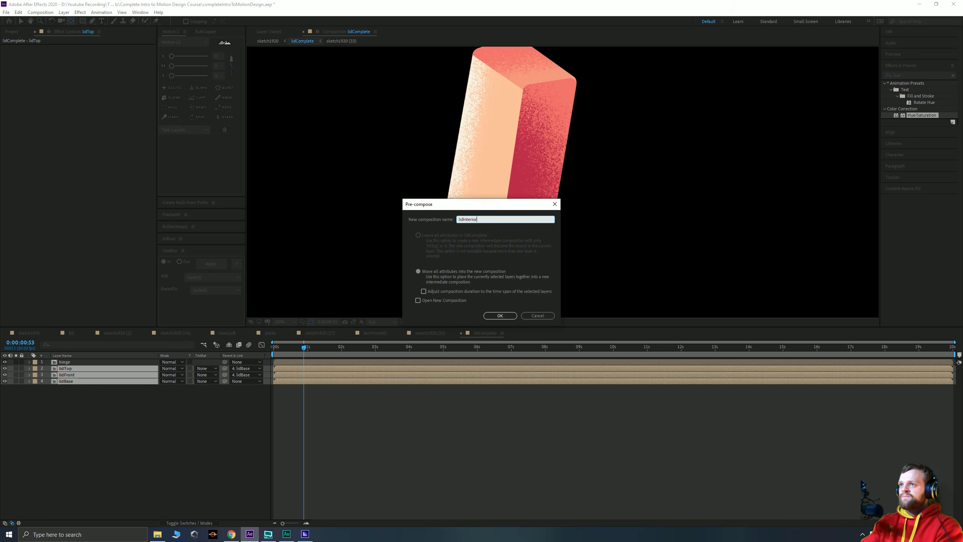
{"action": "key", "text": "Return"}
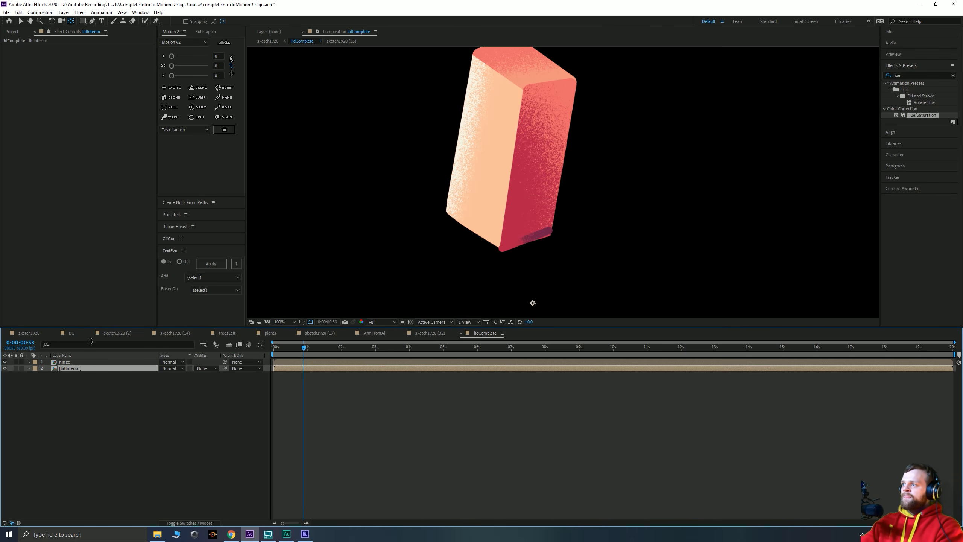
Move the lidInterior layer's anchor point to the lid's lowest corner, with the playhead at the start of the timeline
{"action": "mouse_move", "coordinate": [288, 349]}
{"action": "left_mouse_down"}
{"action": "mouse_move", "coordinate": [274, 349]}
{"action": "mouse_move", "coordinate": [576, 349]}
{"action": "mouse_move", "coordinate": [272, 350]}
{"action": "left_mouse_up"}
{"action": "key", "text": "r"}
{"action": "key", "text": "comma"}
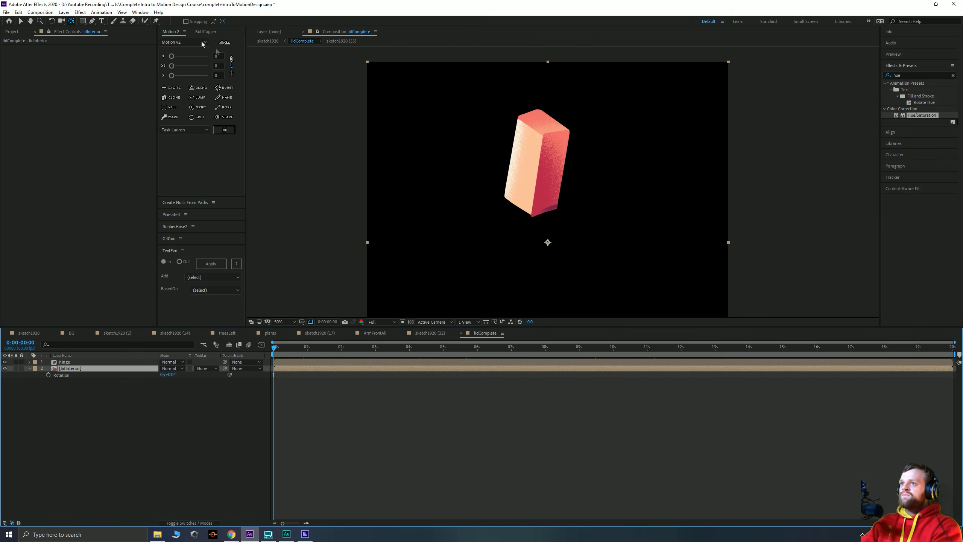
{"action": "key", "text": "period"}
{"action": "key", "text": "period"}
{"action": "left_click_drag", "start_coordinate": [489, 272], "coordinate": [524, 133]}
{"action": "left_click_drag", "start_coordinate": [538, 287], "coordinate": [480, 179]}
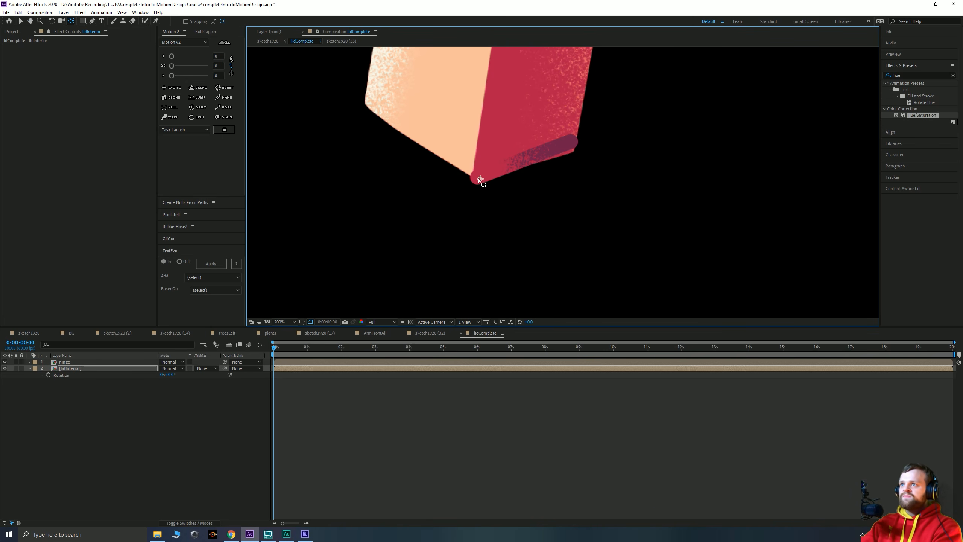
Set the lidInterior layer's rotation to -7°
{"action": "left_click", "coordinate": [88, 373]}
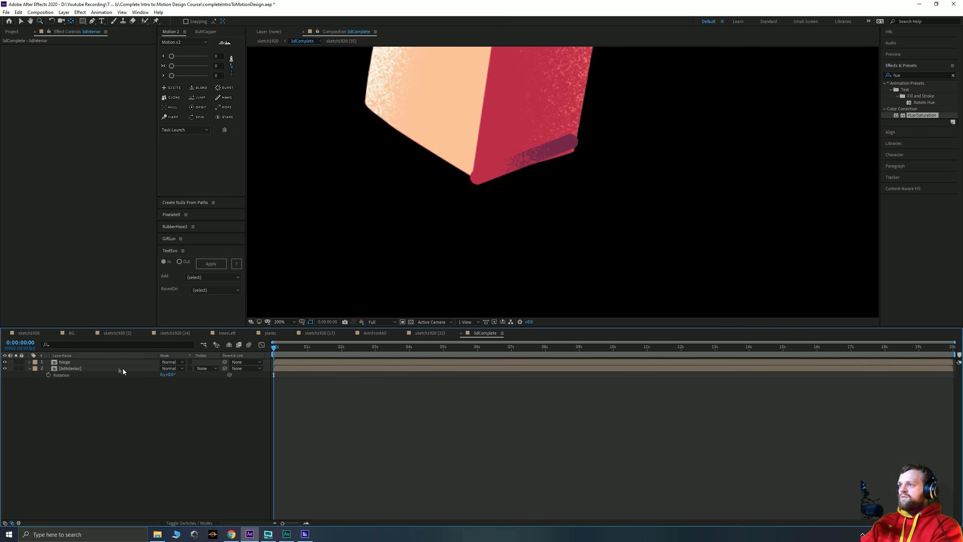
{"action": "key", "text": "Return"}
{"action": "left_click", "coordinate": [156, 447]}
{"action": "key", "text": "comma"}
{"action": "key", "text": "comma"}
{"action": "left_click_drag", "start_coordinate": [555, 168], "coordinate": [519, 234]}
{"action": "left_click", "coordinate": [184, 389]}
{"action": "left_click", "coordinate": [92, 369]}
Start a new shape layer with the Pen tool along the lid's lower edge, and undo the drawn points
{"action": "left_click", "coordinate": [92, 20]}
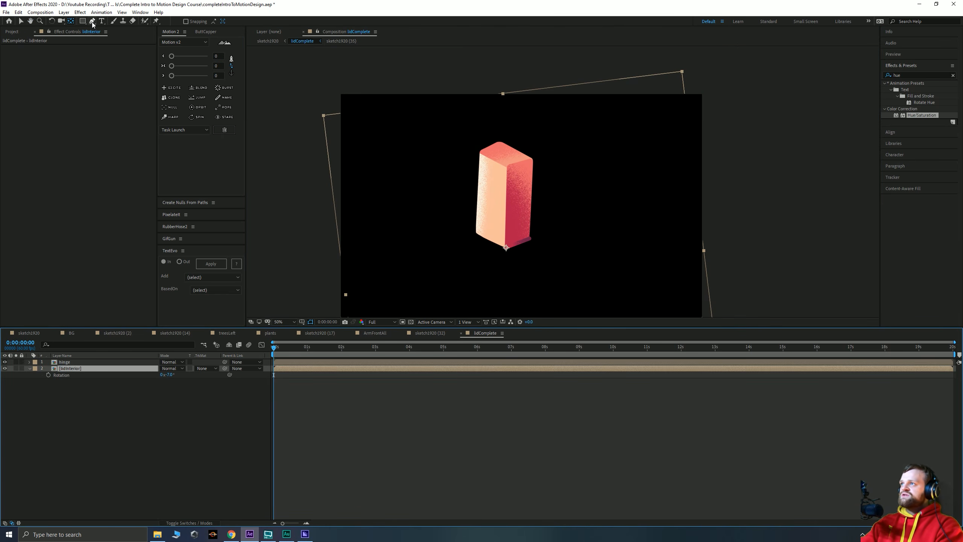
{"action": "left_click", "coordinate": [177, 411]}
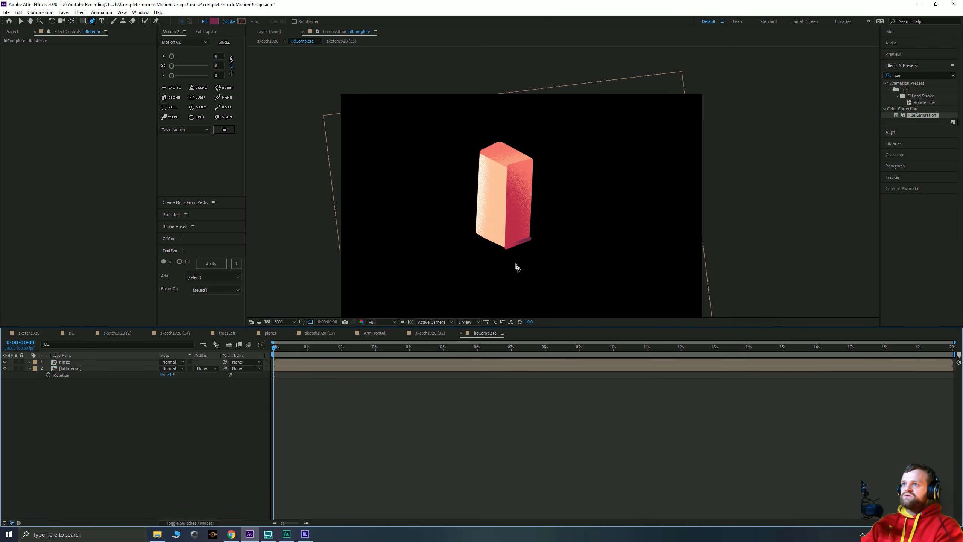
{"action": "key", "text": "period"}
{"action": "left_click_drag", "start_coordinate": [329, 198], "coordinate": [307, 143]}
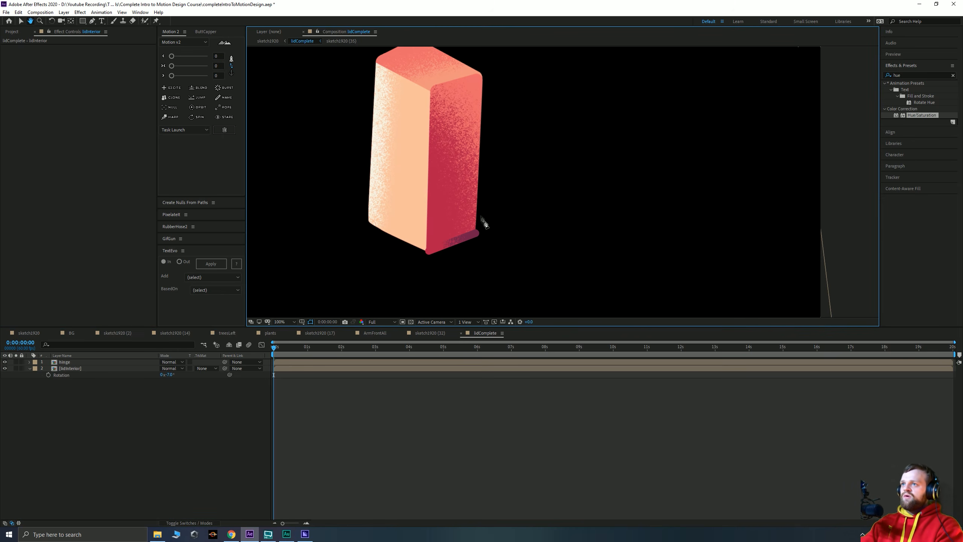
{"action": "left_click", "coordinate": [284, 295]}
{"action": "left_click", "coordinate": [592, 193]}
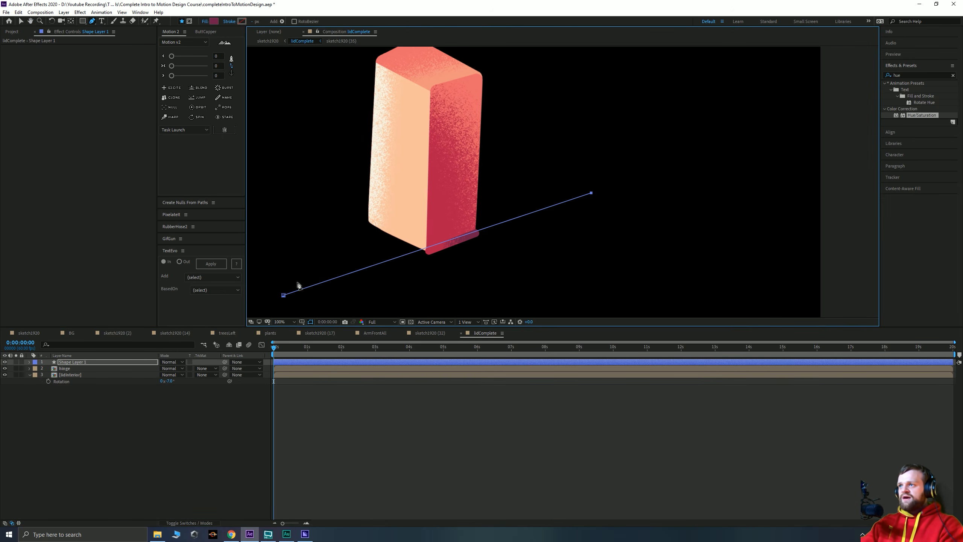
{"action": "key", "text": "ctrl+z"}
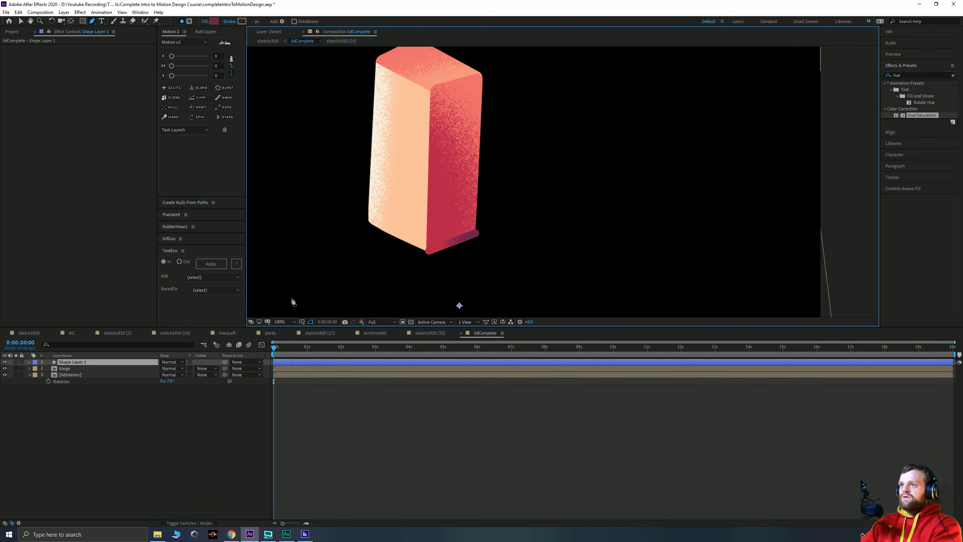
{"action": "key", "text": "ctrl+z"}
{"action": "key", "text": "ctrl+z"}
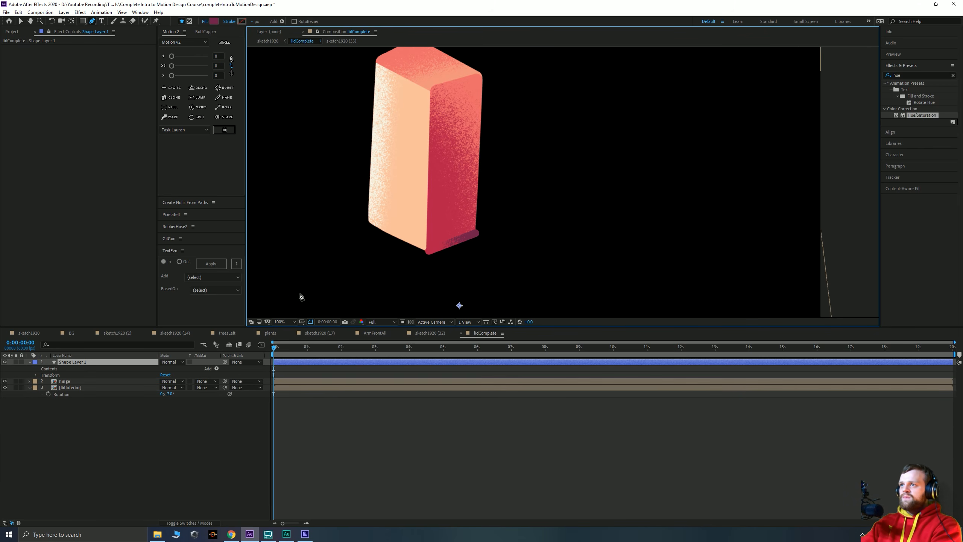
Draw a closed four-corner shape that covers the lid, with its lower edge running along the hinge line
{"action": "left_click", "coordinate": [304, 297]}
{"action": "left_click", "coordinate": [574, 199]}
{"action": "key", "text": "comma"}
{"action": "left_click", "coordinate": [578, 81]}
{"action": "left_click", "coordinate": [399, 57]}
{"action": "left_click", "coordinate": [433, 239]}
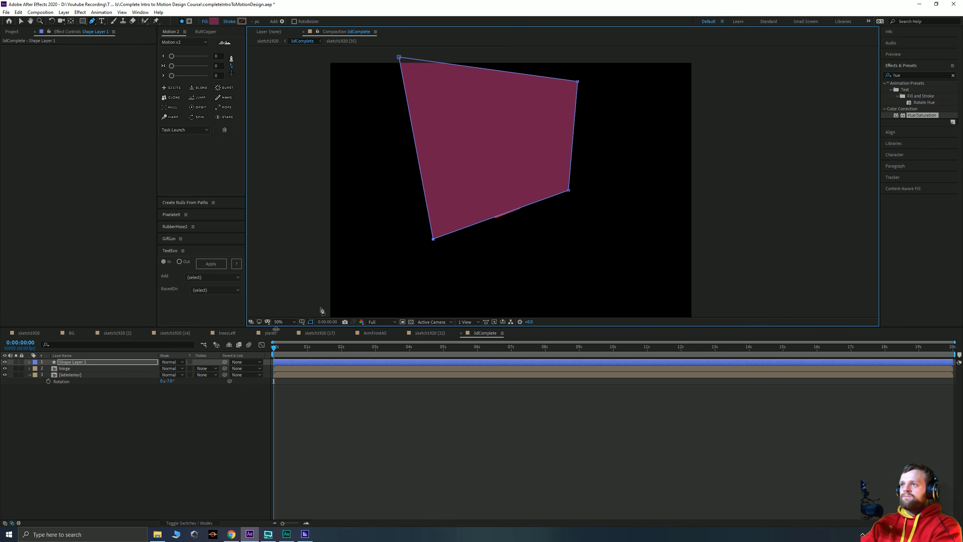
Place the shape layer between hinge and lidInterior, and use it as an alpha matte for lidInterior
{"action": "left_click_drag", "start_coordinate": [65, 363], "coordinate": [65, 371]}
{"action": "left_click", "coordinate": [70, 375]}
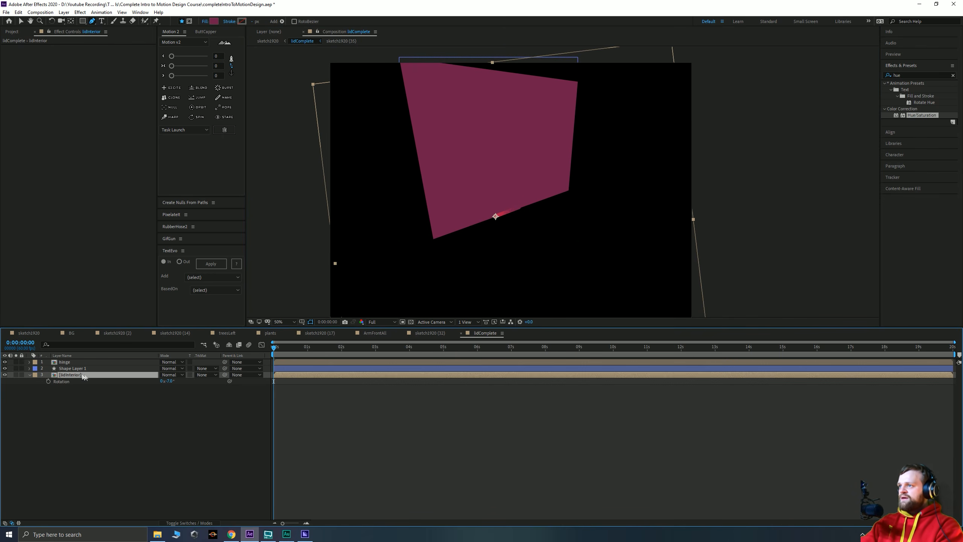
{"action": "left_click", "coordinate": [207, 374]}
{"action": "left_click", "coordinate": [219, 395]}
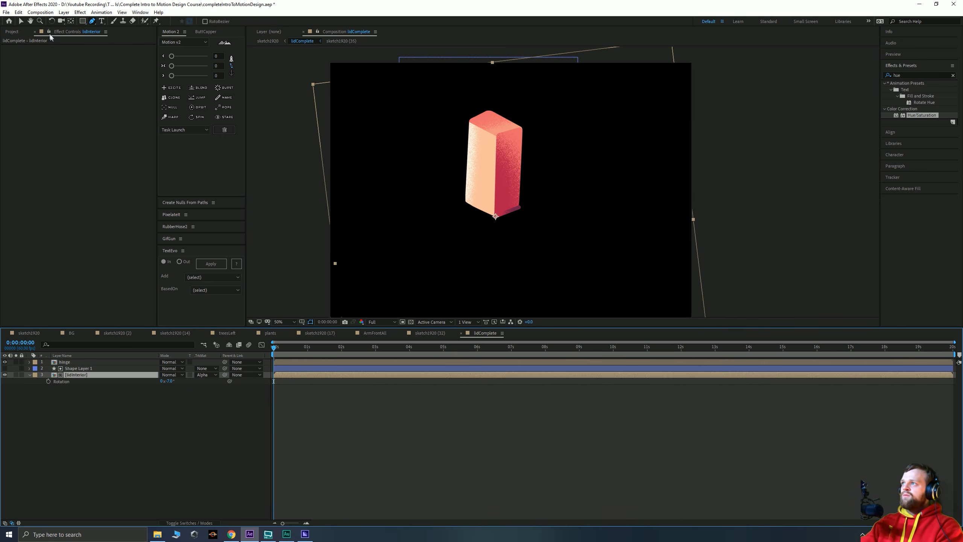
Test lidInterior's rotation inside the matte, and keyframe it at -7° at the start of the timeline
{"action": "left_click", "coordinate": [22, 21]}
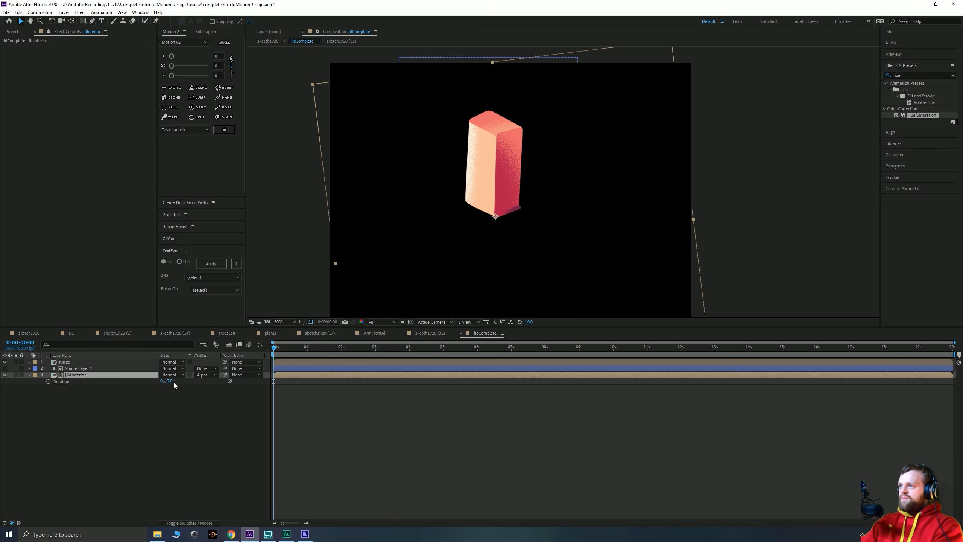
{"action": "mouse_move", "coordinate": [170, 385]}
{"action": "left_mouse_down"}
{"action": "mouse_move", "coordinate": [180, 375]}
{"action": "mouse_move", "coordinate": [163, 377]}
{"action": "left_mouse_up"}
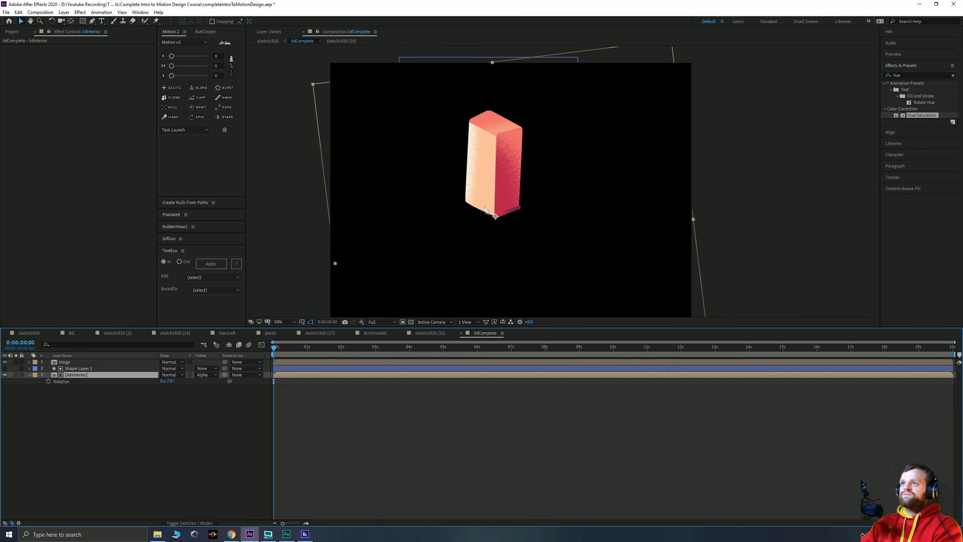
{"action": "key", "text": "period"}
{"action": "left_click", "coordinate": [49, 382]}
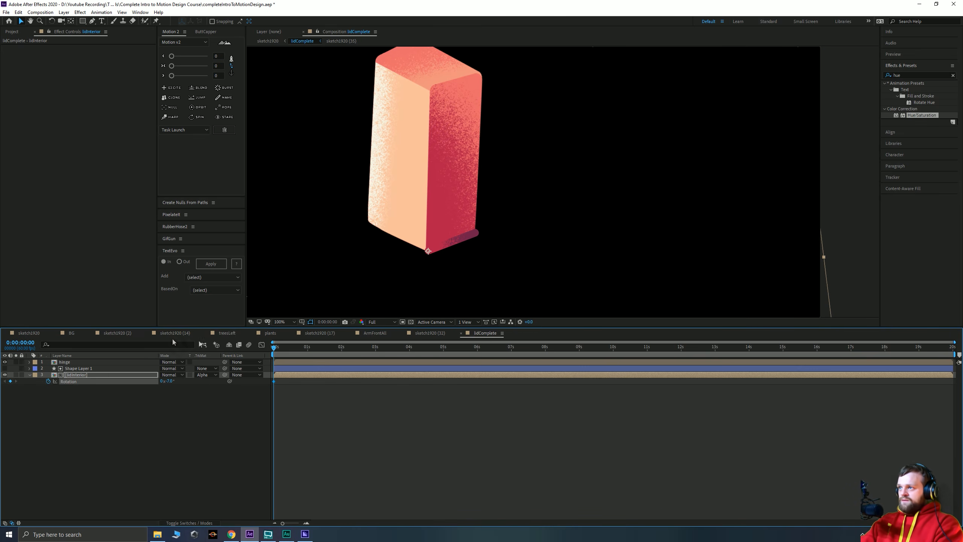
Keyframe lidInterior's rotation at 1° at 0:00:00:53, matching the time of the BodyAll keyframe in sketch1920
{"action": "key", "text": "Tab"}
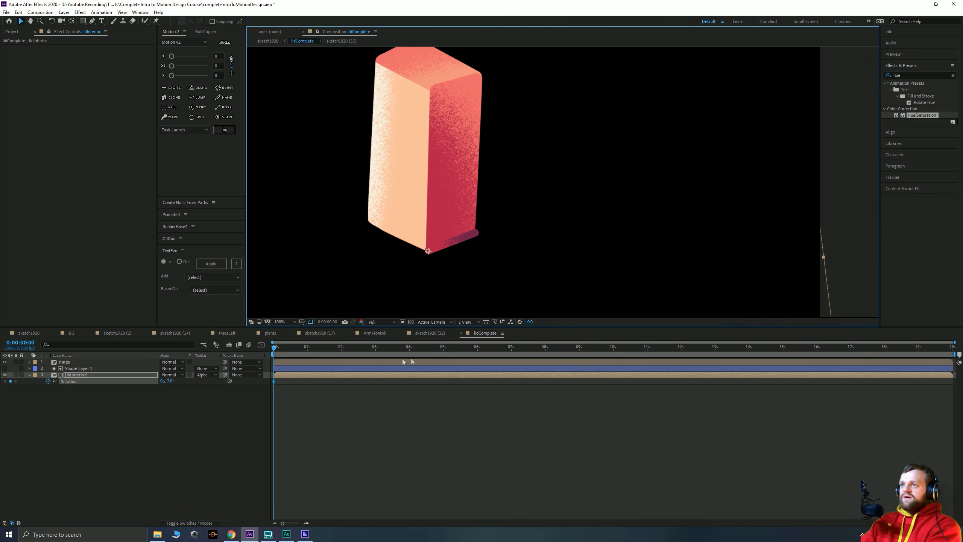
{"action": "left_click", "coordinate": [396, 358]}
{"action": "left_click", "coordinate": [16, 464]}
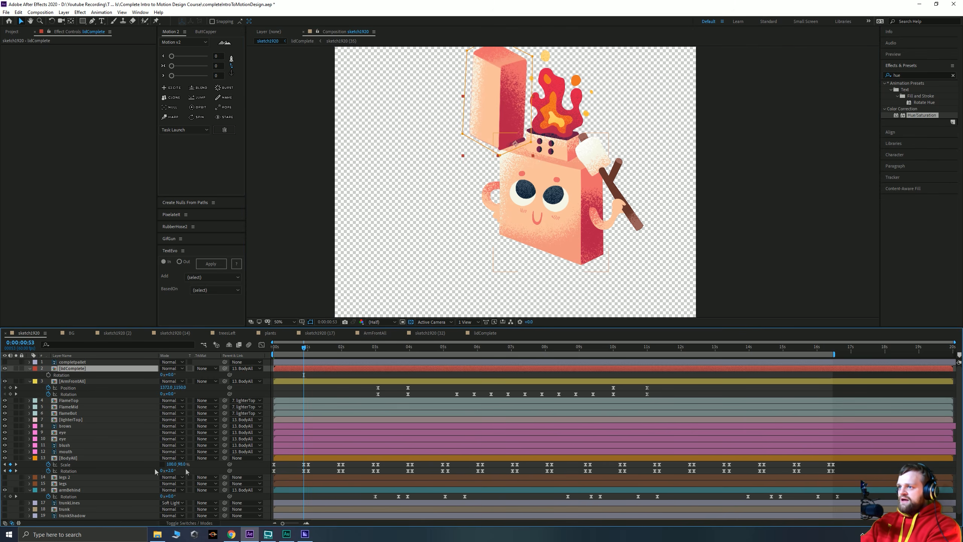
{"action": "double_click", "coordinate": [63, 369]}
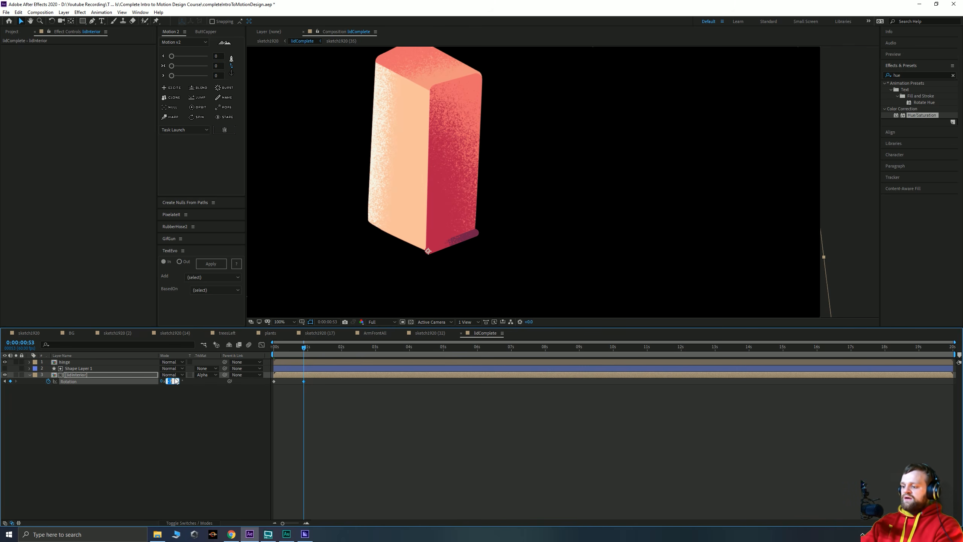
{"action": "left_click", "coordinate": [181, 393]}
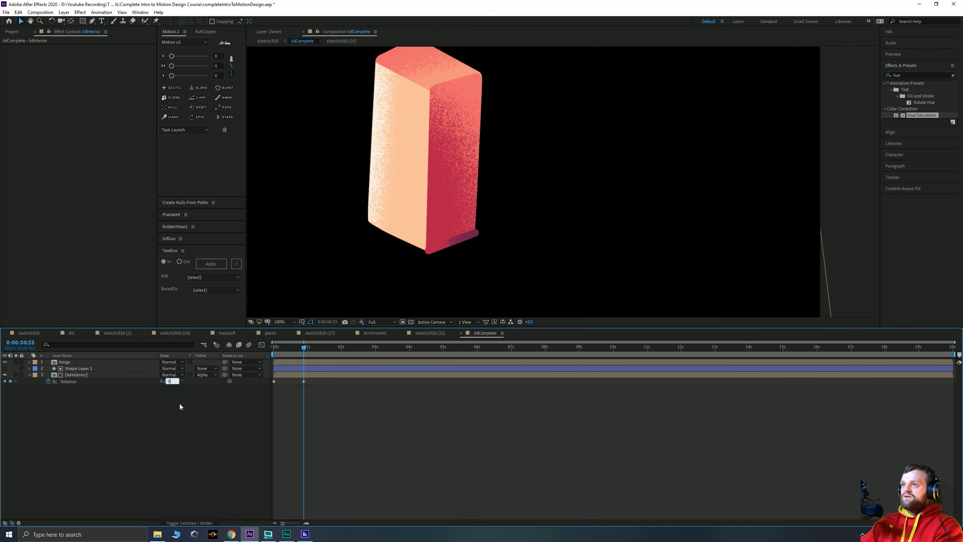
{"action": "key", "text": "ctrl+z"}
{"action": "left_click_drag", "start_coordinate": [172, 381], "coordinate": [171, 381]}
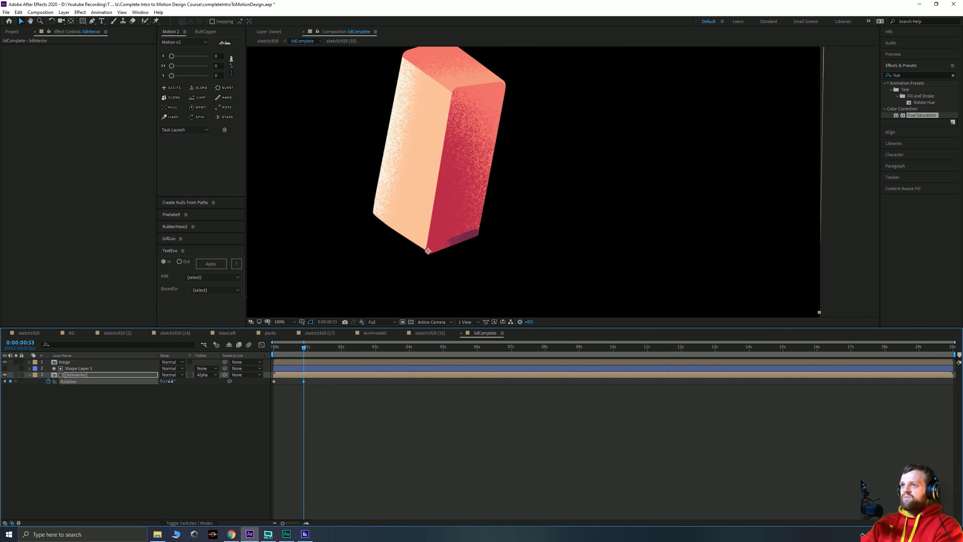
{"action": "left_click", "coordinate": [171, 403]}
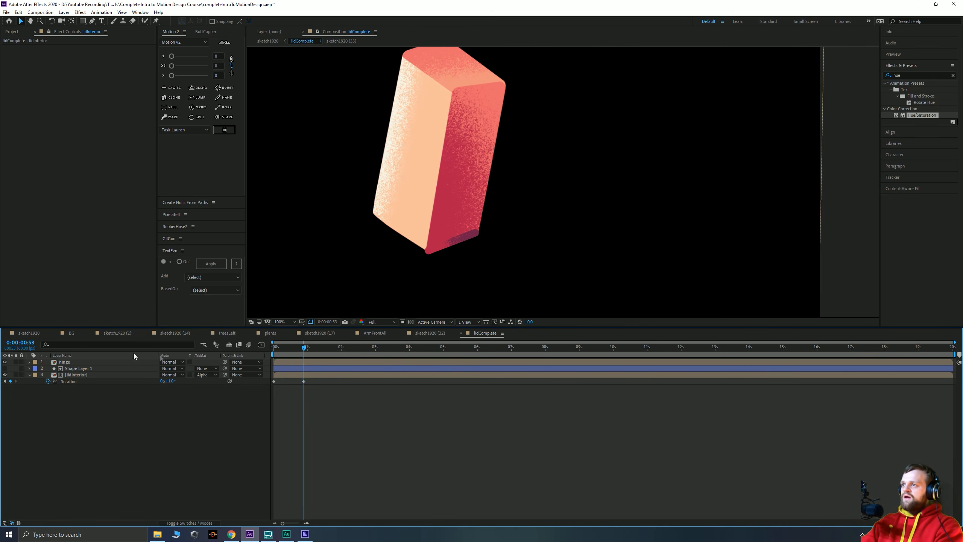
Find the BodyAll keyframe at 0:00:01:01 in sketch1920, and keyframe lidInterior's rotation at 1° at that time in lidComplete
{"action": "key", "text": "Tab"}
{"action": "left_click", "coordinate": [418, 412]}
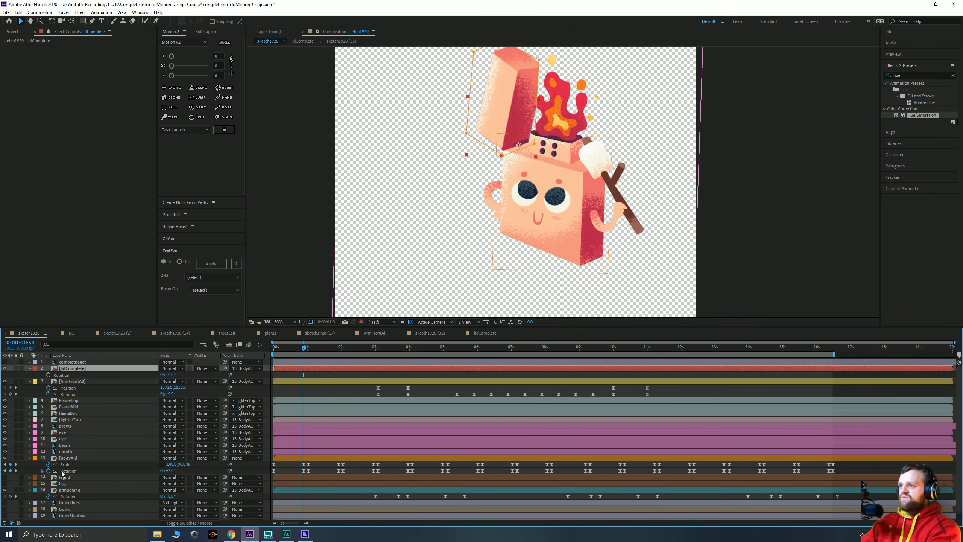
{"action": "key", "text": "k"}
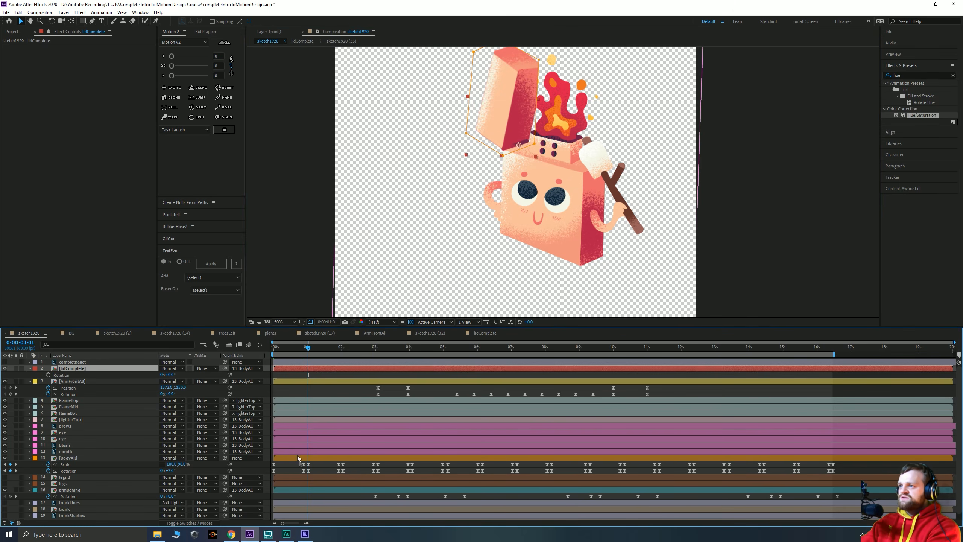
{"action": "double_click", "coordinate": [56, 369]}
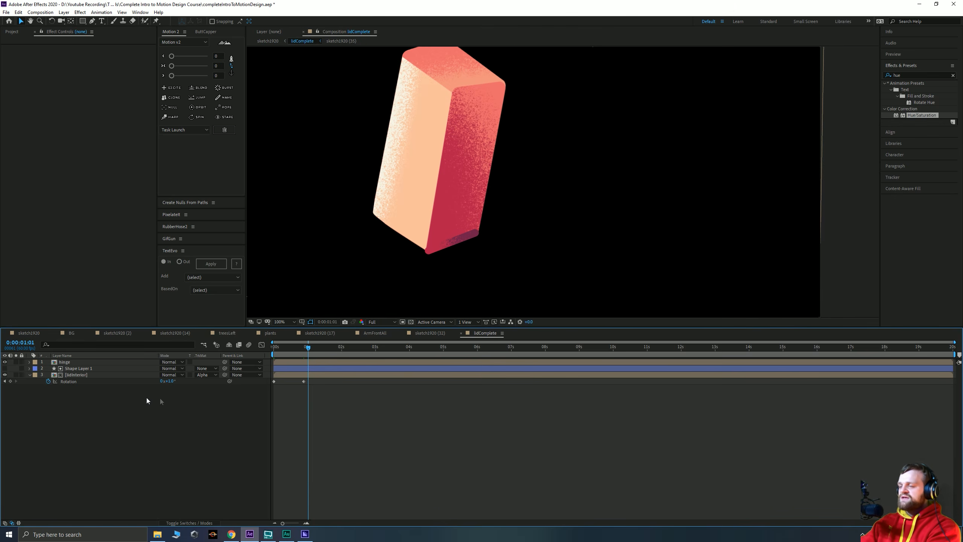
{"action": "left_click", "coordinate": [11, 381]}
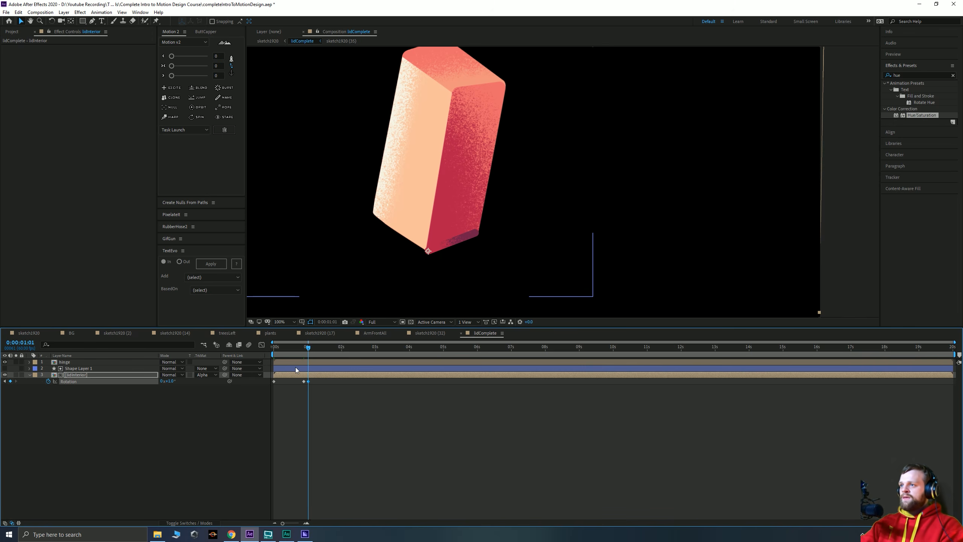
Keyframe lidInterior's rotation at -14° at 0:00:02:01, trying 7° and -7° first
{"action": "key", "text": "space"}
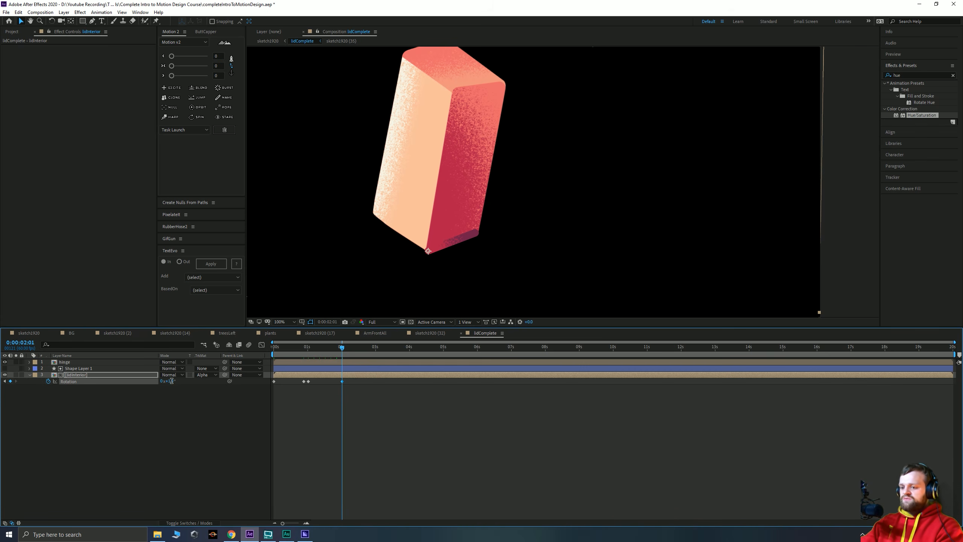
{"action": "key", "text": "Return"}
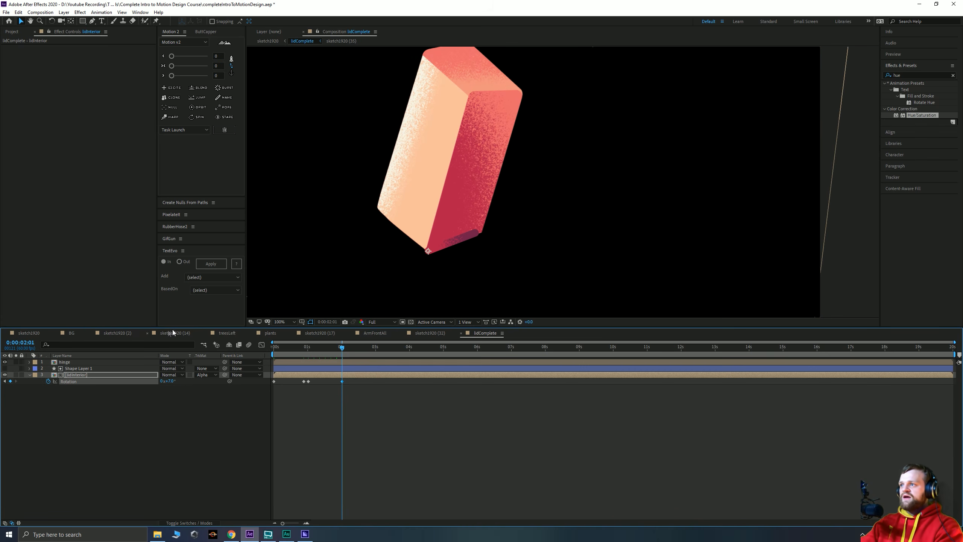
{"action": "key", "text": "Return"}
{"action": "scroll", "coordinate": [432, 226], "scroll_direction": "down", "scroll_amount": 2}
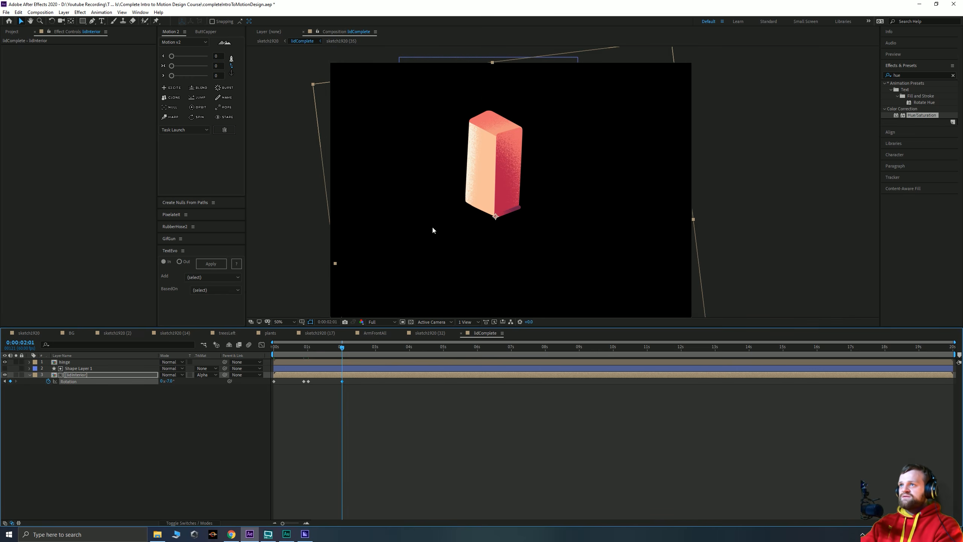
{"action": "left_click_drag", "start_coordinate": [169, 384], "coordinate": [167, 381]}
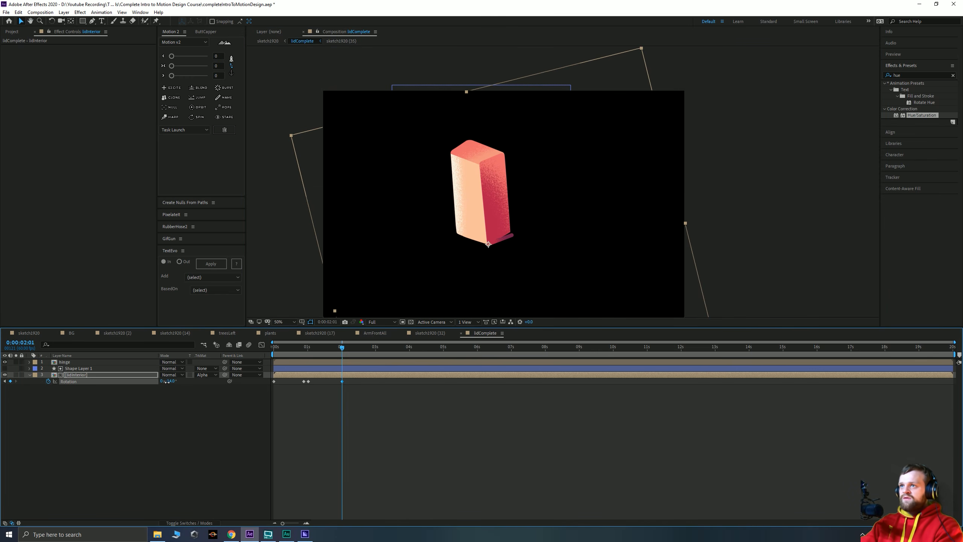
Add position keyframes to lidInterior at 0:00:02:01 and 0:00:01:01, and return to 0:00:02:01
{"action": "key", "text": "shift+p"}
{"action": "left_click", "coordinate": [48, 381]}
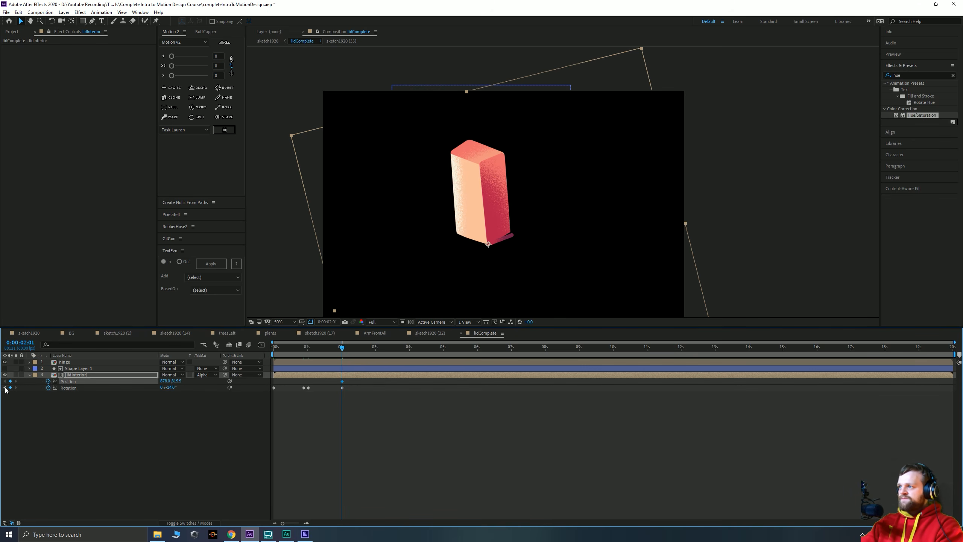
{"action": "key", "text": "j"}
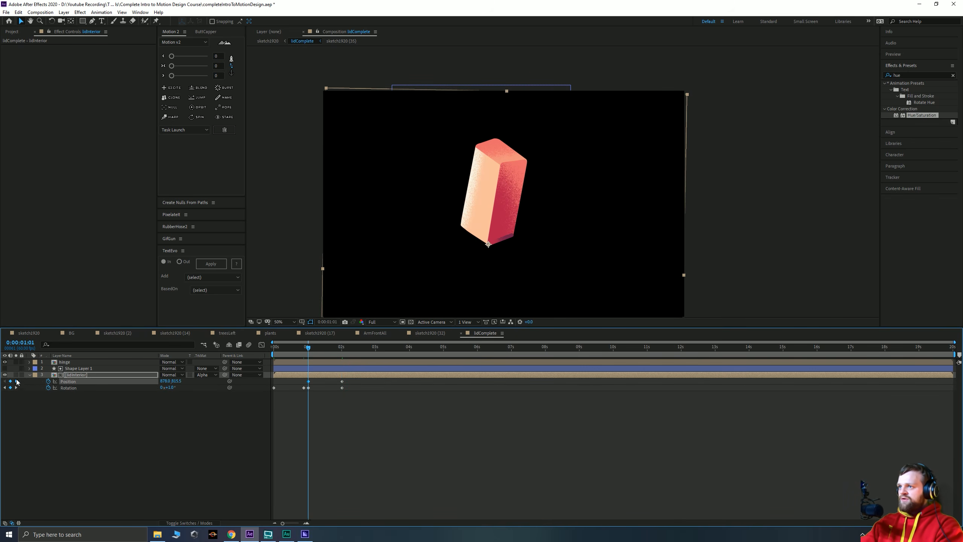
{"action": "left_click", "coordinate": [16, 380]}
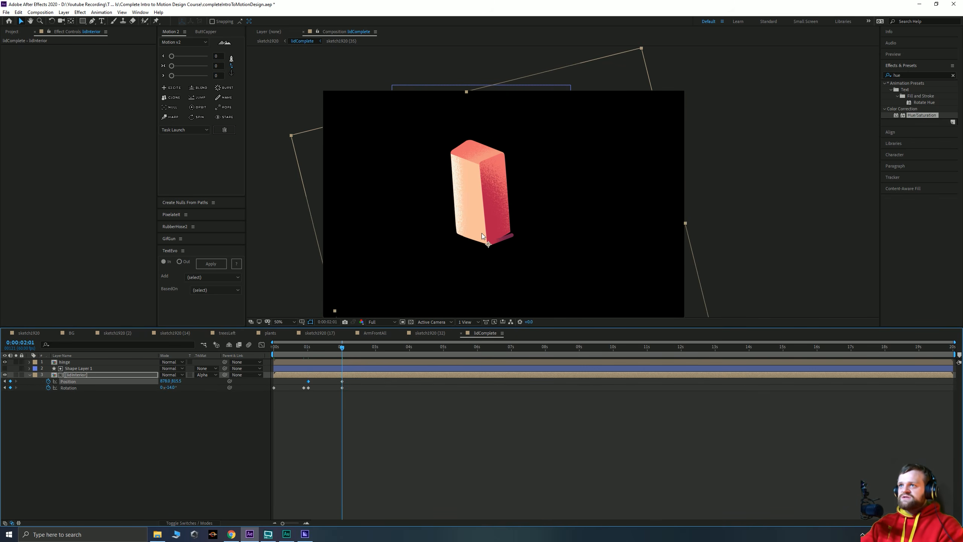
Nudge lidInterior down to position 878.0, 824.5 at 0:00:02:01 so the lid's base meets the hinge
{"action": "key", "text": "Down"}
{"action": "key", "text": "Down"}
{"action": "key", "text": "Down"}
{"action": "key", "text": "Down"}
{"action": "key", "text": "Down"}
{"action": "key", "text": "Down"}
{"action": "key", "text": "Down"}
{"action": "key", "text": "Down"}
{"action": "scroll", "coordinate": [520, 228], "scroll_direction": "up", "scroll_amount": 2}
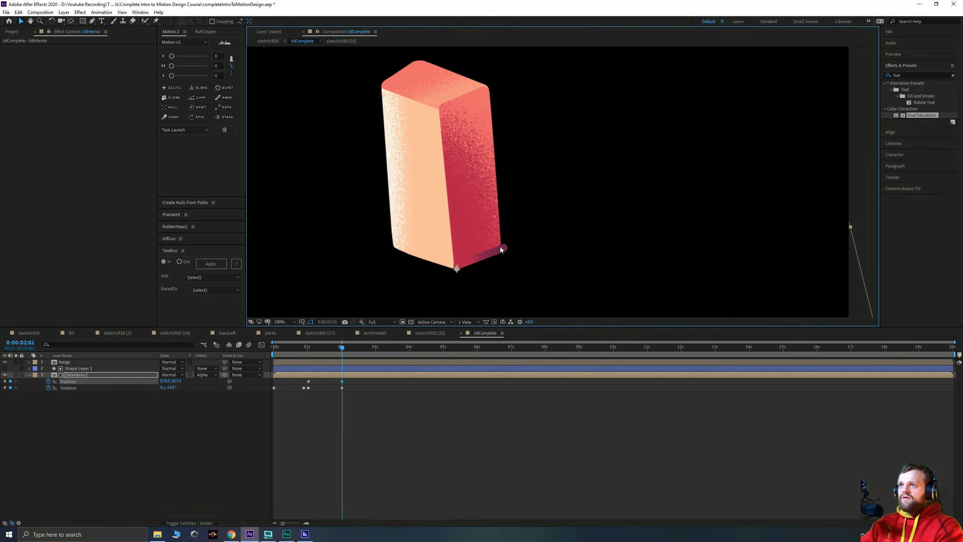
{"action": "key", "text": "Down"}
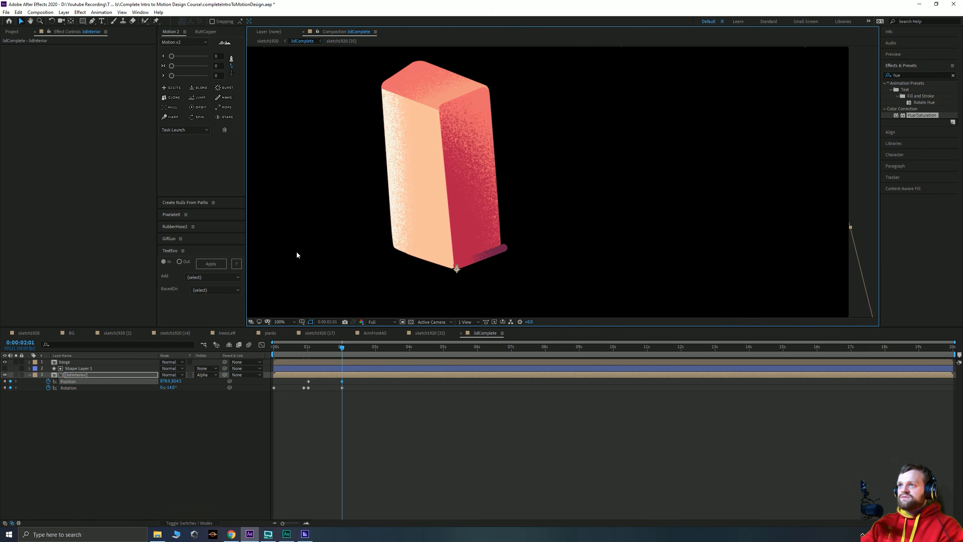
{"action": "left_click", "coordinate": [531, 290]}
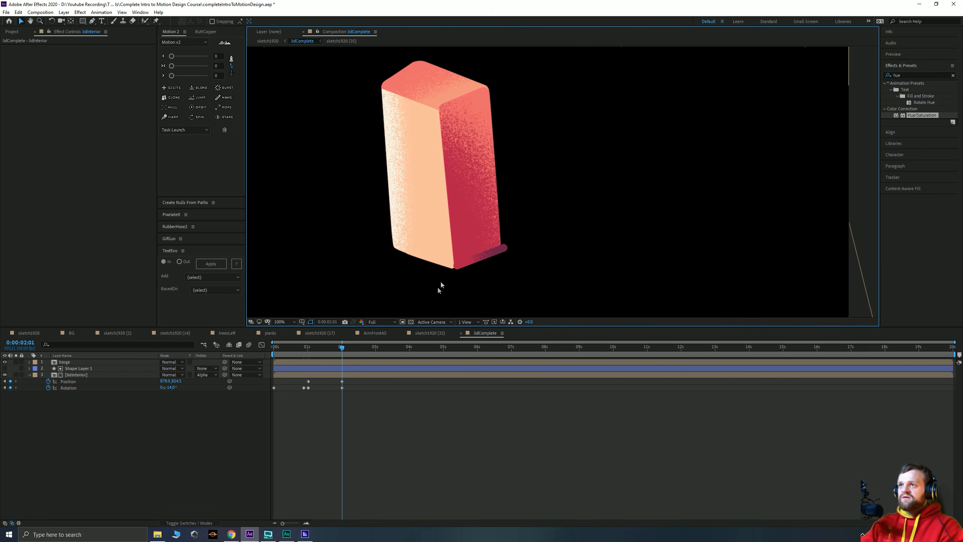
Ease all of lidInterior's position and rotation keyframes, check them in the graph editor, and scrub through the swing
{"action": "left_click_drag", "start_coordinate": [381, 415], "coordinate": [253, 383]}
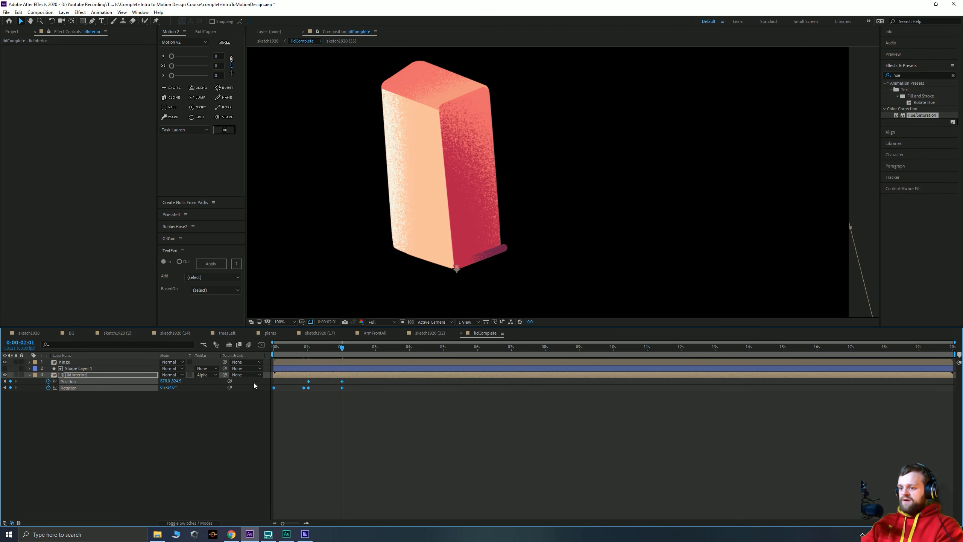
{"action": "left_click", "coordinate": [261, 345]}
{"action": "left_click_drag", "start_coordinate": [380, 446], "coordinate": [294, 420]}
{"action": "left_click", "coordinate": [261, 345]}
{"action": "left_click_drag", "start_coordinate": [281, 353], "coordinate": [335, 353]}
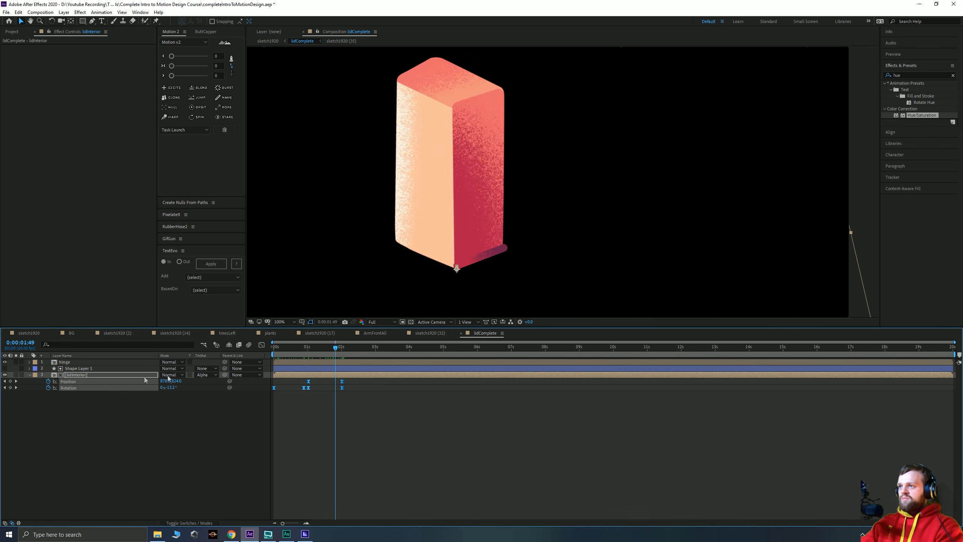
Check the BodyAll keyframe timing in sketch1920, and hold lidInterior's position and -14° rotation with keyframes at 0:00:02:08 in lidComplete
{"action": "left_click", "coordinate": [16, 383]}
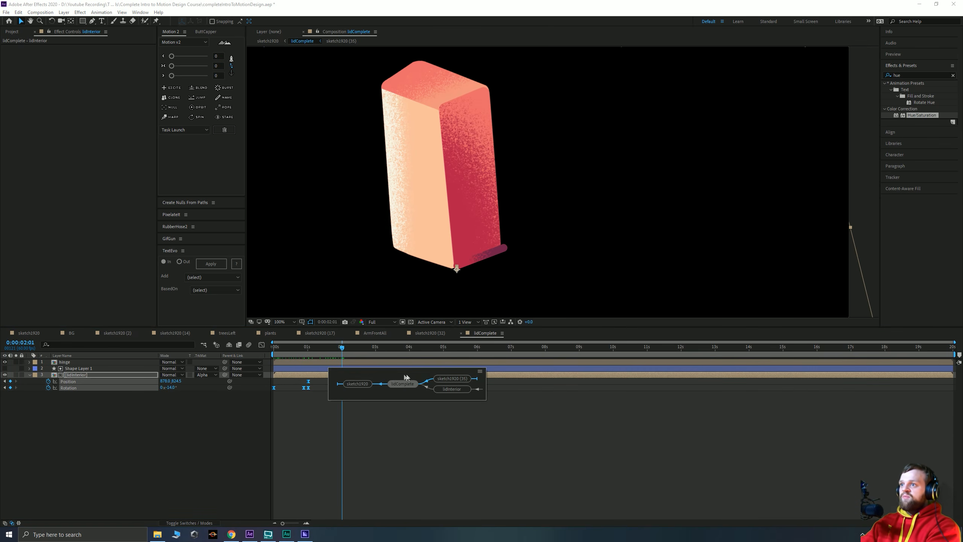
{"action": "key", "text": "Tab"}
{"action": "left_click", "coordinate": [364, 385]}
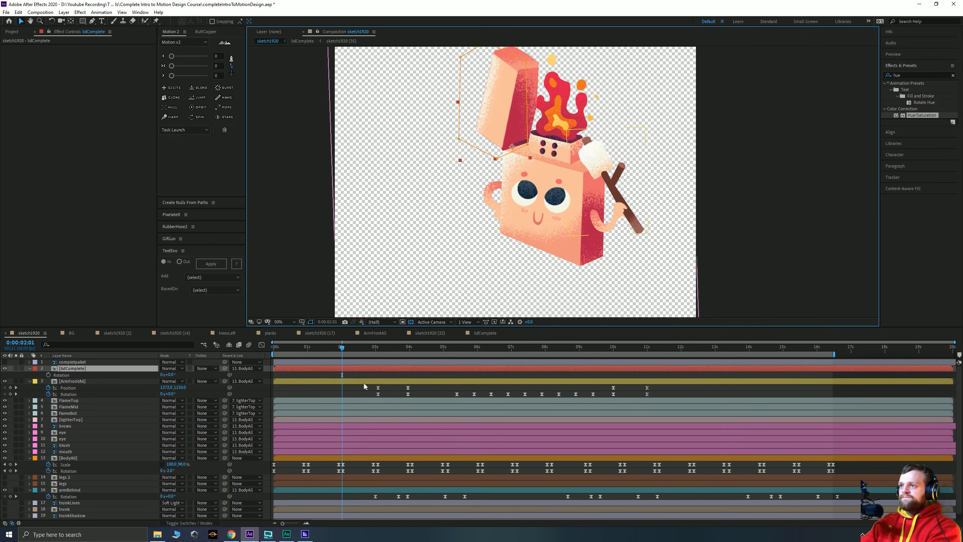
{"action": "left_click", "coordinate": [16, 464]}
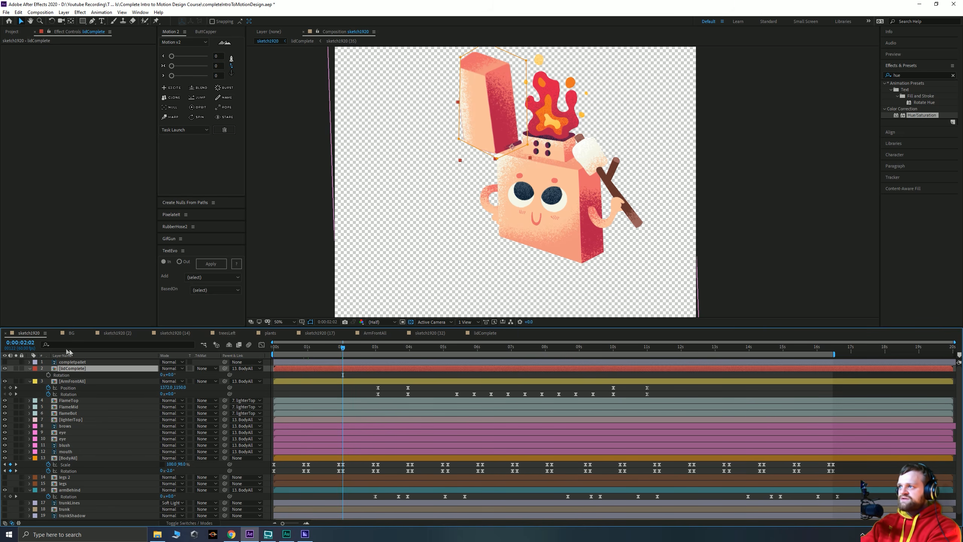
{"action": "double_click", "coordinate": [53, 368]}
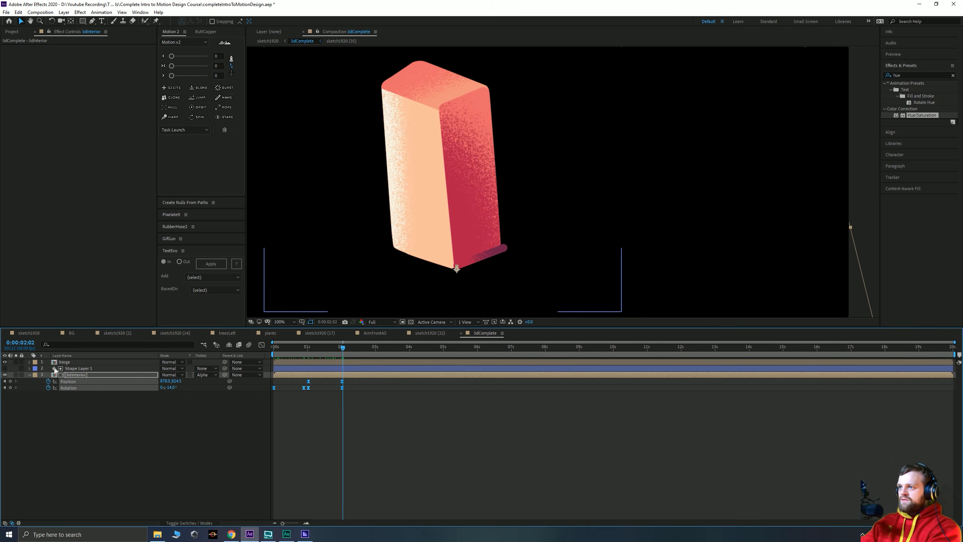
{"action": "left_click_drag", "start_coordinate": [343, 350], "coordinate": [346, 349]}
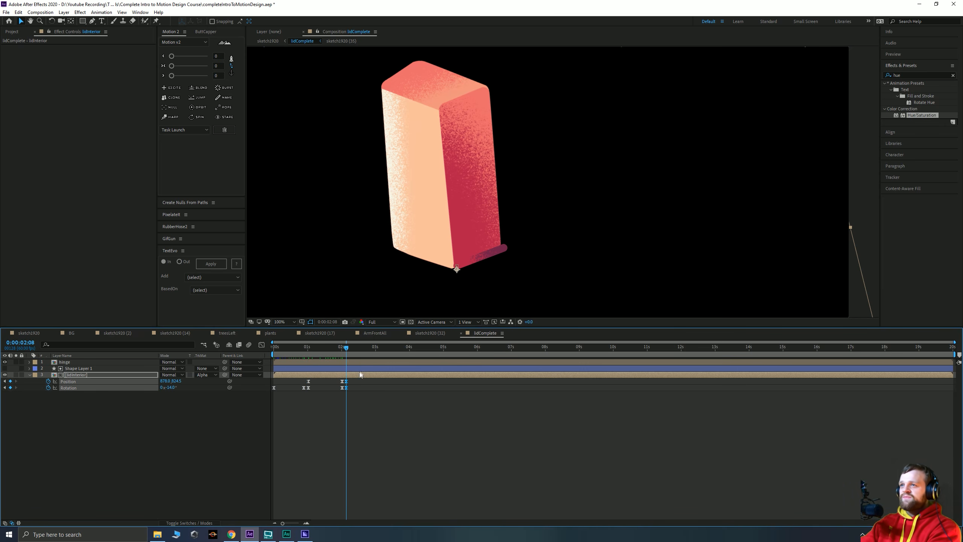
Copy lidInterior's 1° rotation keyframe from 0:00:01:01 to 0:00:03:08 to complete the swing cycle
{"action": "left_click_drag", "start_coordinate": [316, 392], "coordinate": [311, 382]}
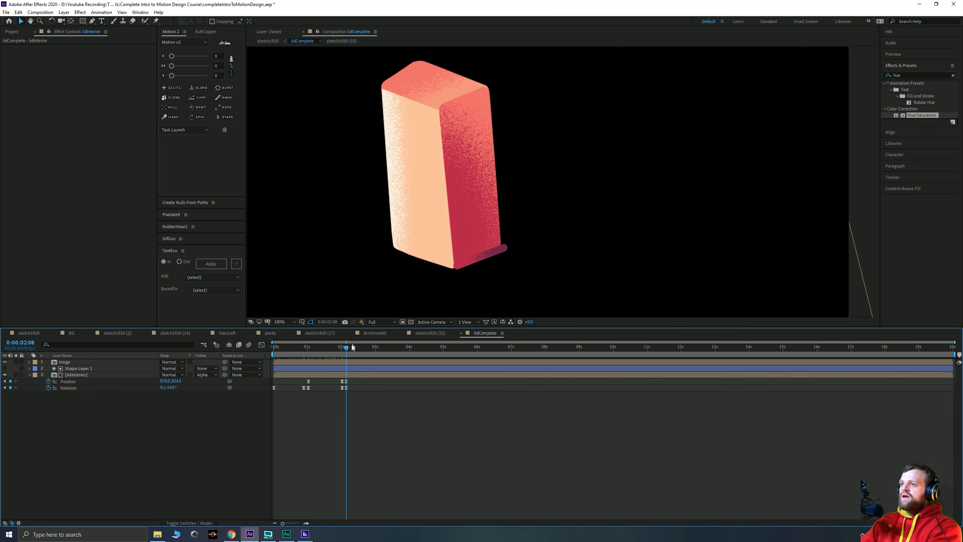
{"action": "key", "text": "space"}
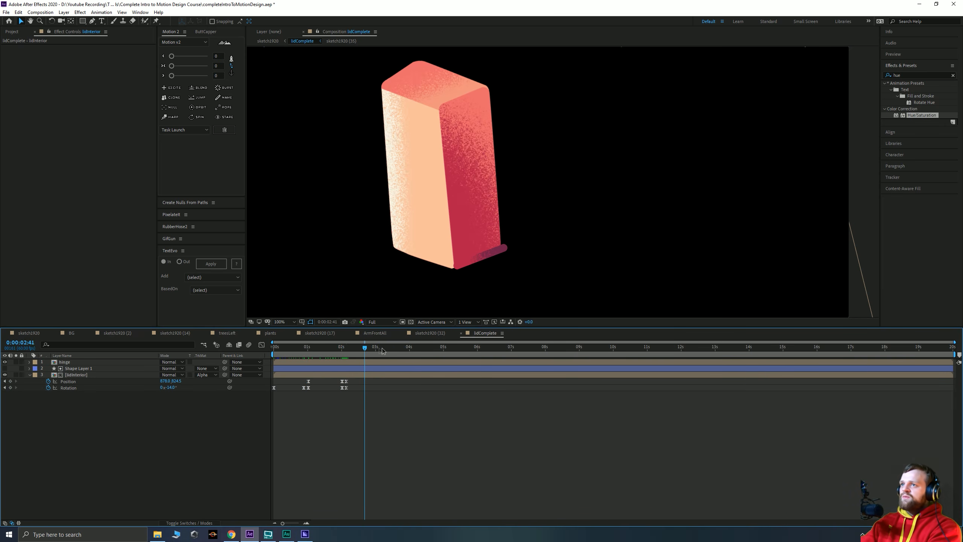
{"action": "left_click_drag", "start_coordinate": [349, 356], "coordinate": [309, 388]}
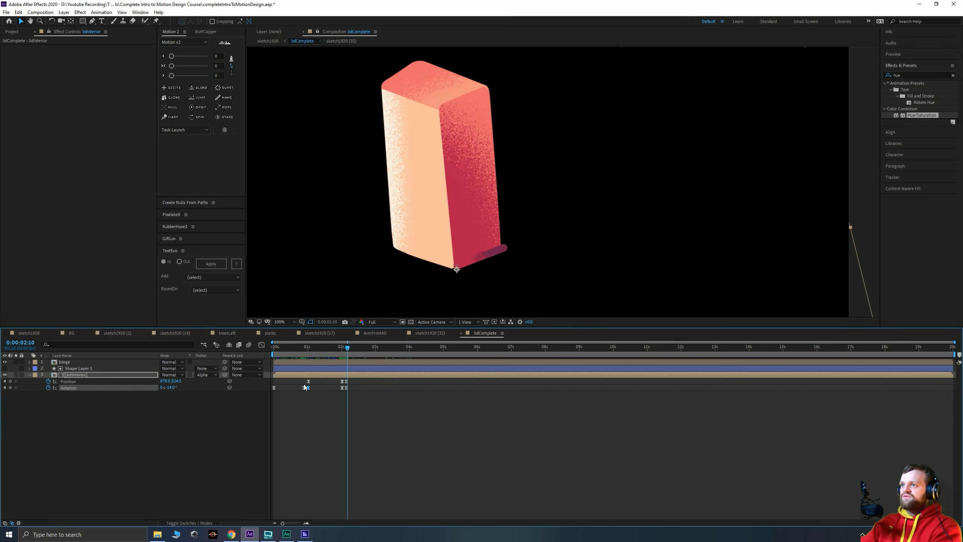
{"action": "key", "text": "space"}
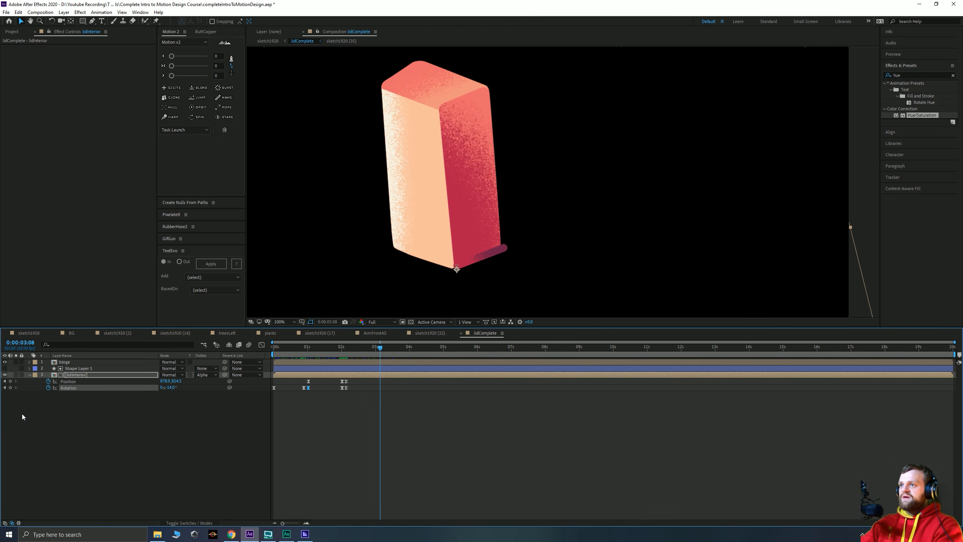
{"action": "key", "text": "ctrl+v"}
Copy lidInterior's position and rotation keyframes from 0:00:01:01 onward, and paste them twice in succession to repeat the swing
{"action": "left_click_drag", "start_coordinate": [308, 345], "coordinate": [401, 353]}
{"action": "left_click_drag", "start_coordinate": [397, 416], "coordinate": [305, 379]}
{"action": "left_click_drag", "start_coordinate": [387, 350], "coordinate": [385, 350]}
{"action": "key", "text": "ctrl+v"}
{"action": "left_click", "coordinate": [452, 349]}
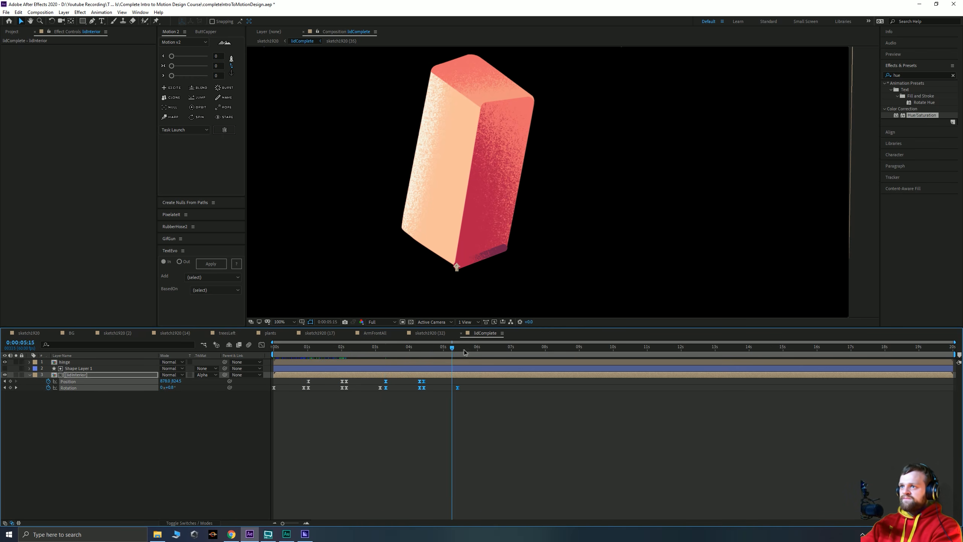
{"action": "left_click", "coordinate": [463, 352]}
{"action": "key", "text": "ctrl+v"}
Set lidComplete's preview resolution to Third and play back the repeated lid swing
{"action": "left_click_drag", "start_coordinate": [463, 349], "coordinate": [299, 347]}
{"action": "key", "text": "space"}
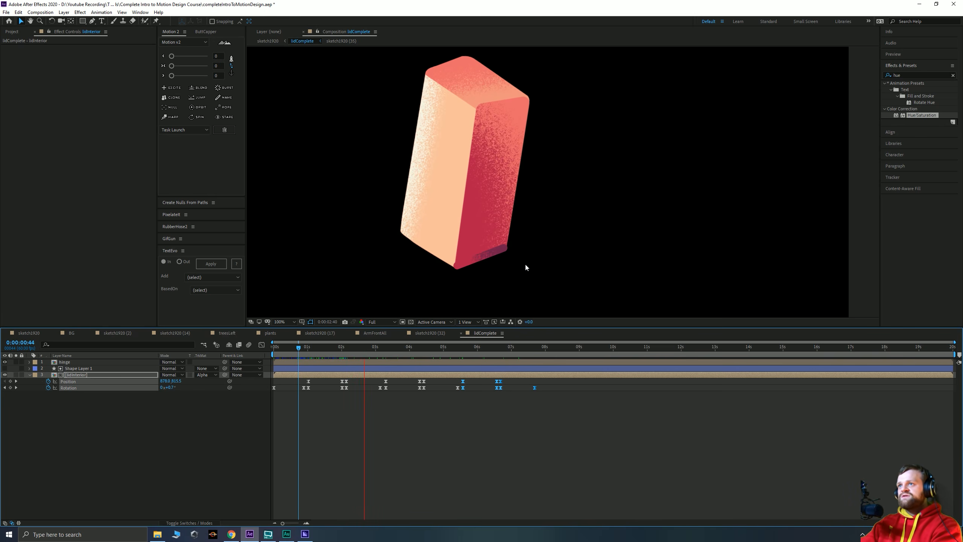
{"action": "left_click", "coordinate": [387, 321]}
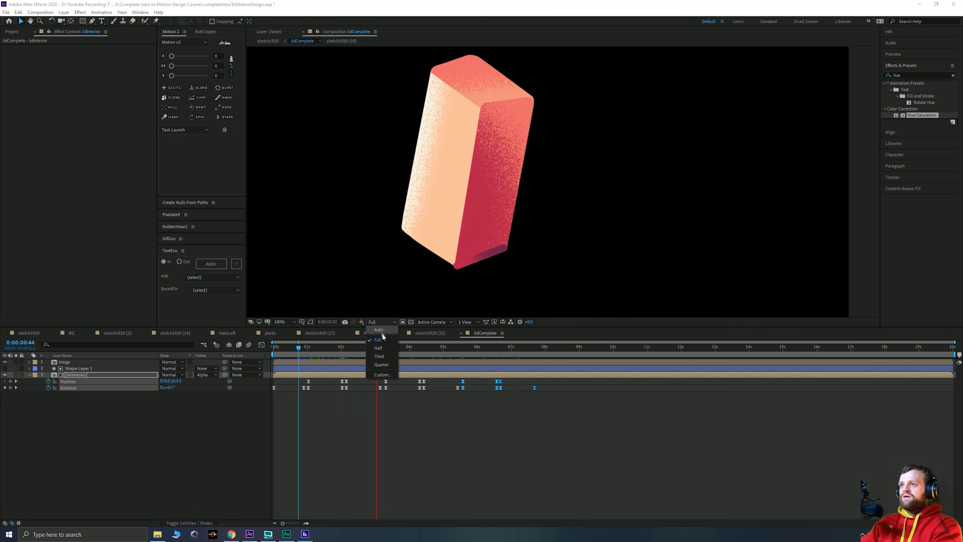
{"action": "left_click", "coordinate": [379, 361]}
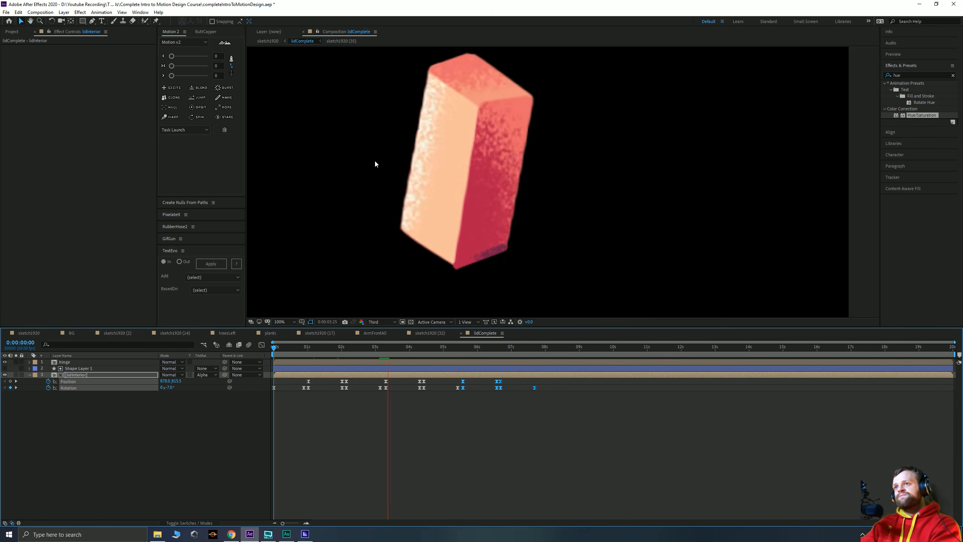
{"action": "key", "text": "space"}
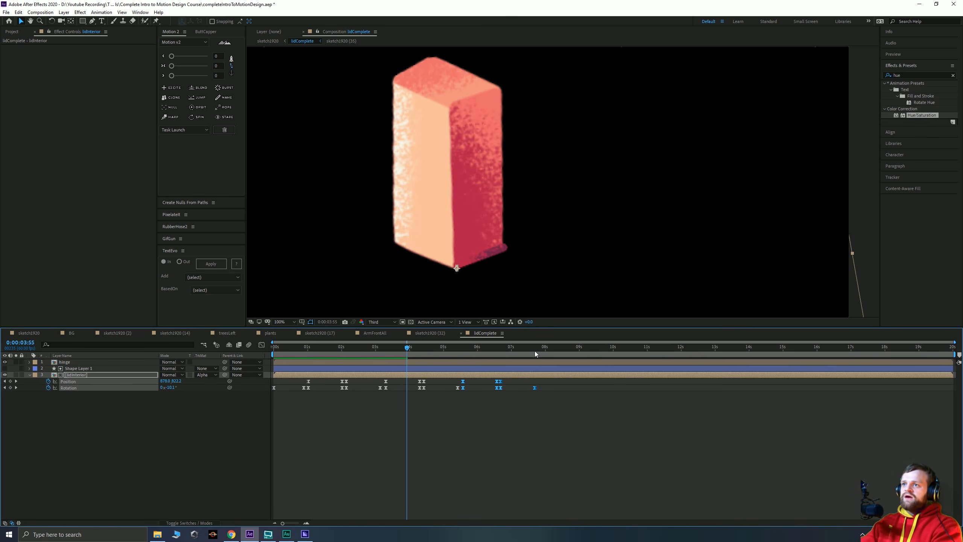
Copy lidInterior's repeated swing keyframes from 0:00:01:01 onward, and paste them at 0:00:07:50 and 0:00:14:39
{"action": "left_click_drag", "start_coordinate": [554, 409], "coordinate": [306, 382]}
{"action": "left_click_drag", "start_coordinate": [536, 349], "coordinate": [540, 351]}
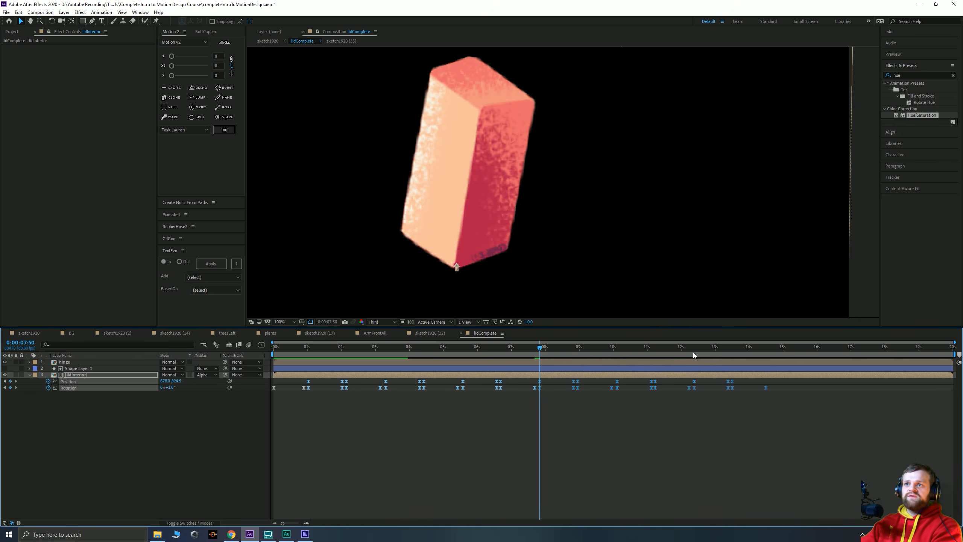
{"action": "key", "text": "ctrl+v"}
{"action": "left_click_drag", "start_coordinate": [767, 348], "coordinate": [771, 348]}
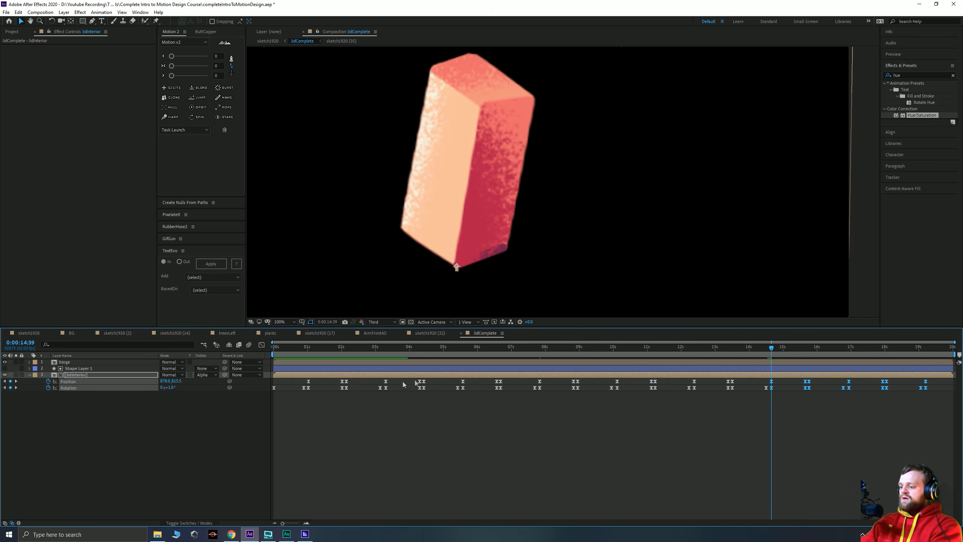
{"action": "key", "text": "ctrl+v"}
Preview the lid swinging together with the lighter's body in sketch1920 from the start of the timeline
{"action": "key", "text": "Tab"}
{"action": "left_click", "coordinate": [432, 380]}
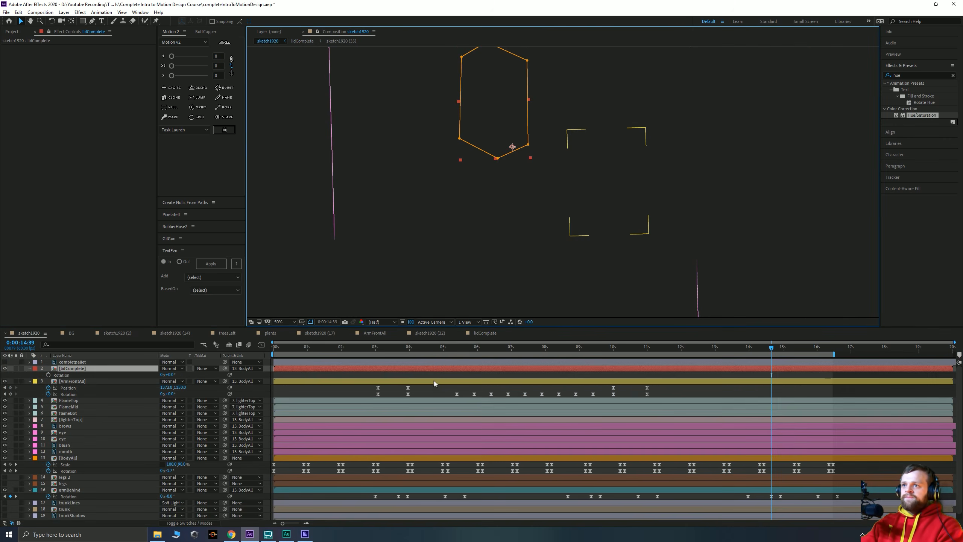
{"action": "left_click_drag", "start_coordinate": [377, 352], "coordinate": [240, 349]}
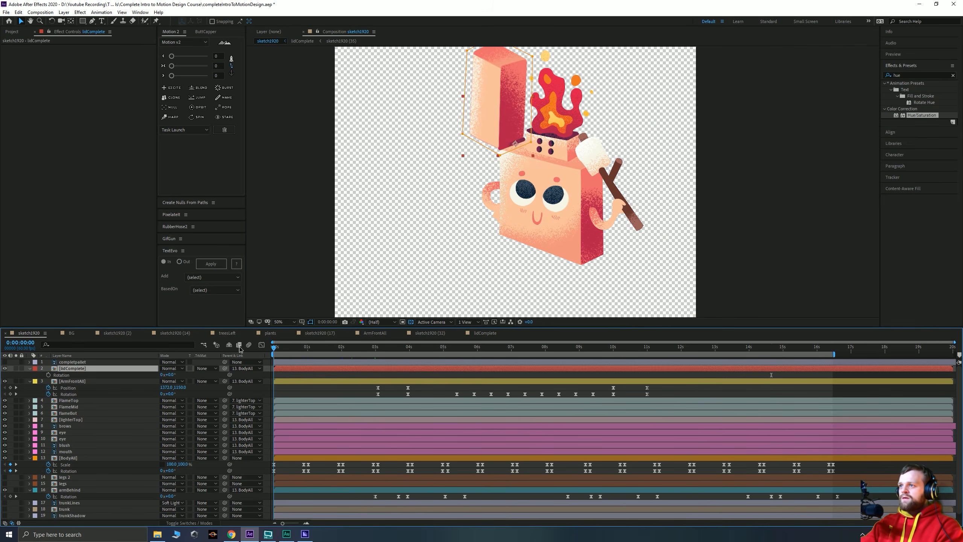
{"action": "key", "text": "space"}
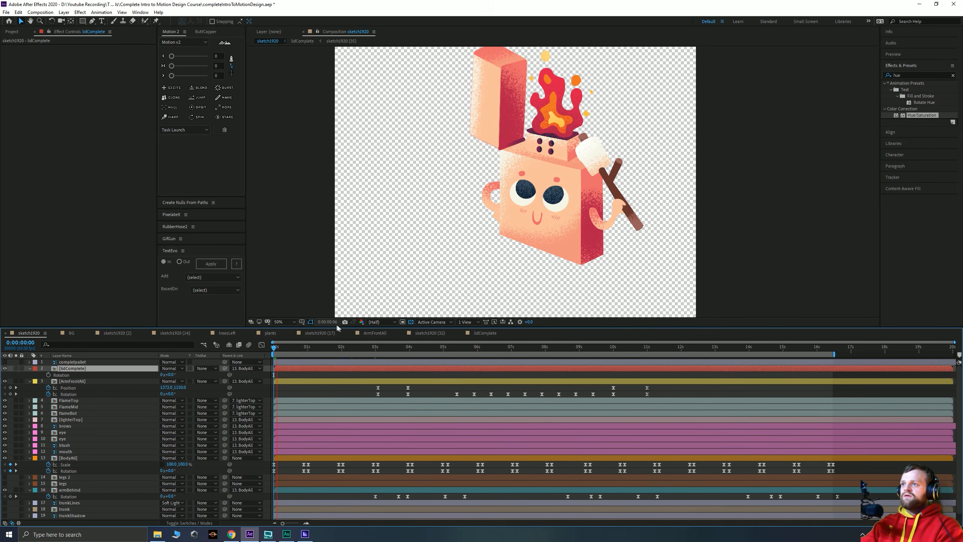
Set sketch1920's preview resolution to Quarter and review the lighter's animation with the swinging lid
{"action": "left_click", "coordinate": [381, 322]}
{"action": "left_click", "coordinate": [381, 364]}
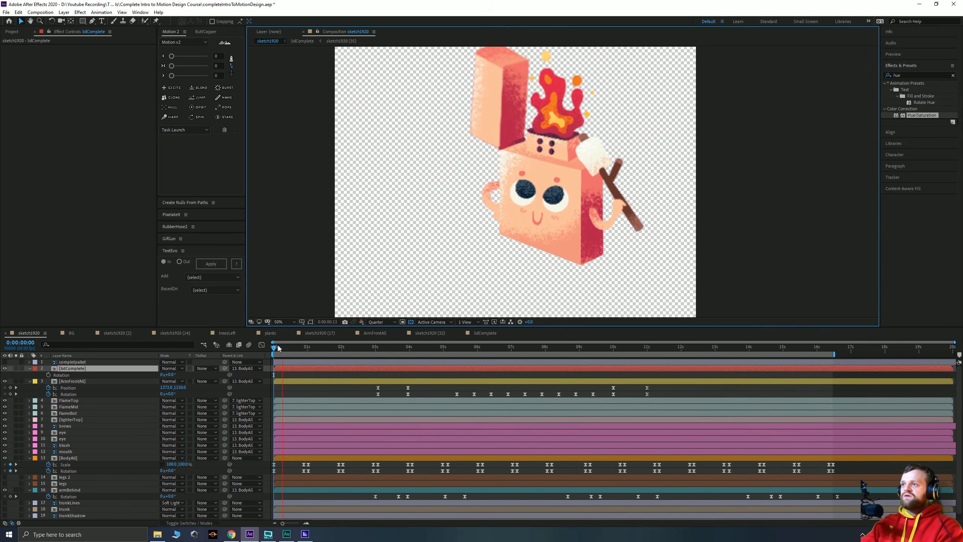
{"action": "key", "text": "space"}
{"action": "left_click_drag", "start_coordinate": [323, 354], "coordinate": [702, 366]}
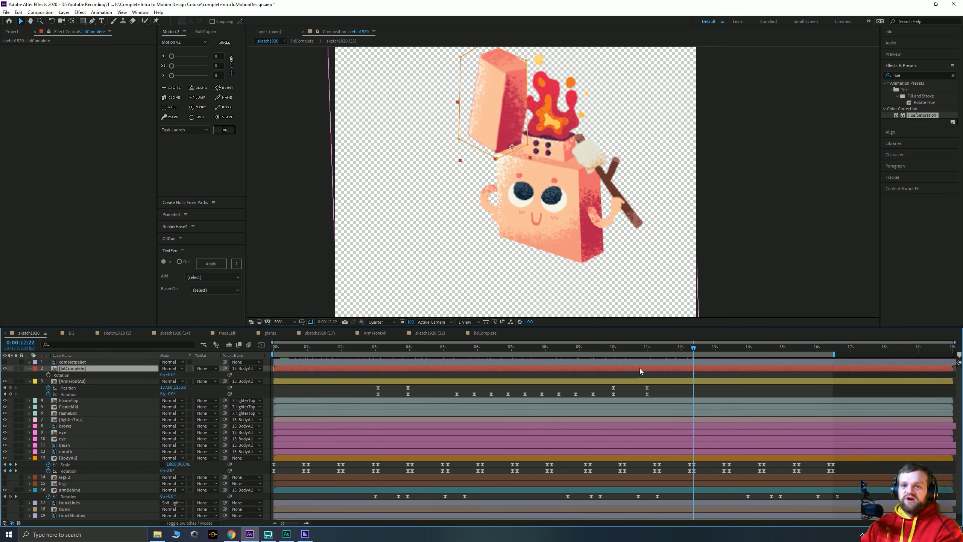
Fit the whole composition in the viewer and turn on visibility for both legs layers, the trunk layers and BG
{"action": "left_click", "coordinate": [282, 322]}
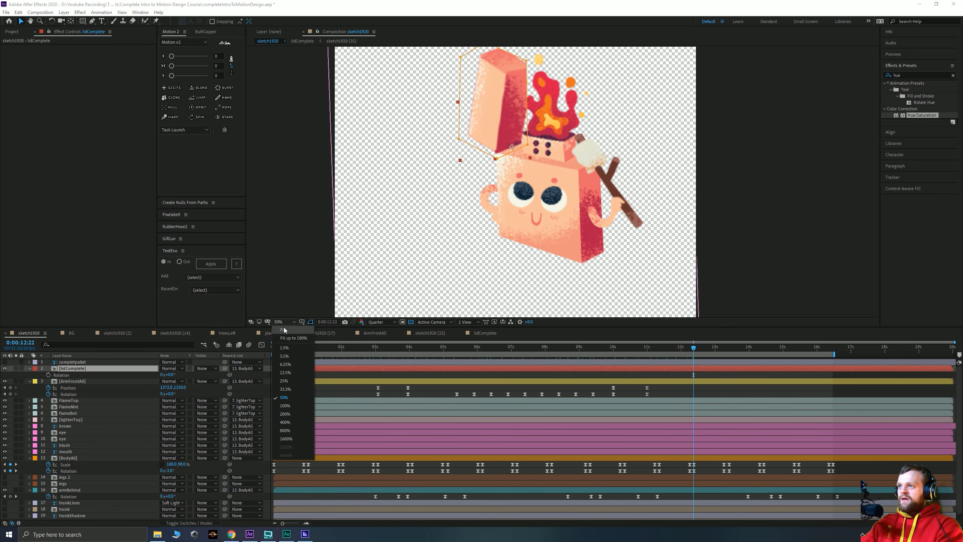
{"action": "left_click", "coordinate": [284, 330]}
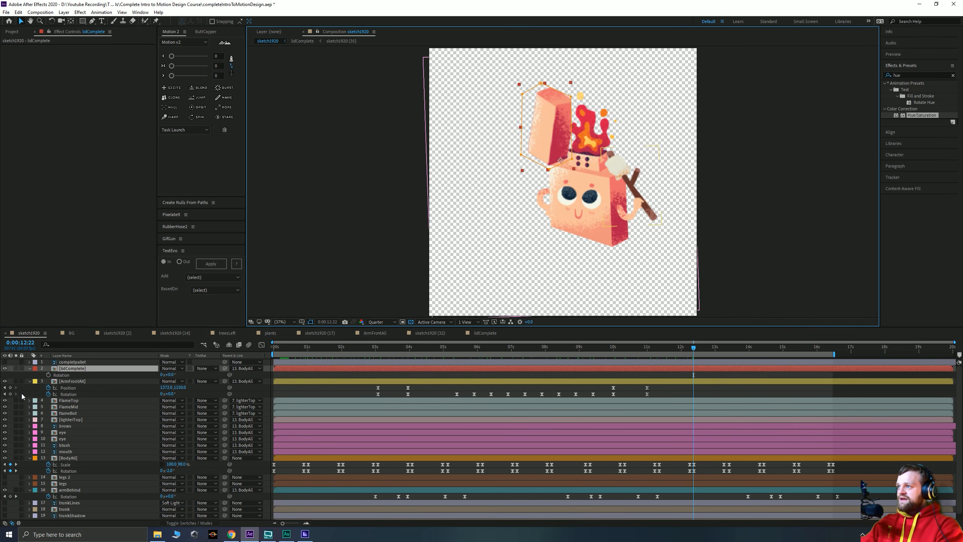
{"action": "left_click_drag", "start_coordinate": [364, 348], "coordinate": [594, 349]}
{"action": "left_click_drag", "start_coordinate": [5, 477], "coordinate": [5, 514]}
{"action": "scroll", "coordinate": [67, 507], "scroll_direction": "down", "scroll_amount": 1}
{"action": "left_click", "coordinate": [5, 516]}
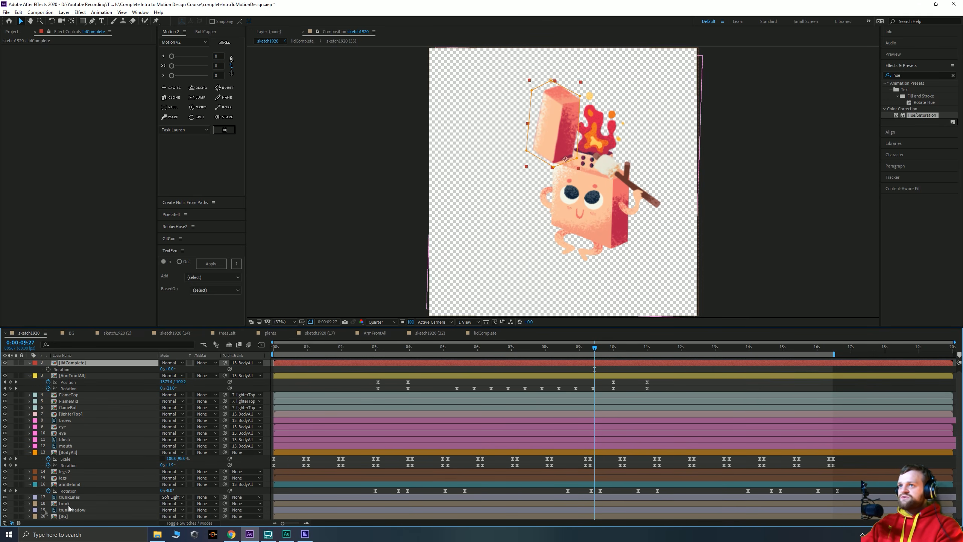
Play back the complete sketch1920 scene from near the timeline's start and check the character against the background
{"action": "left_click", "coordinate": [283, 354]}
{"action": "key", "text": "space"}
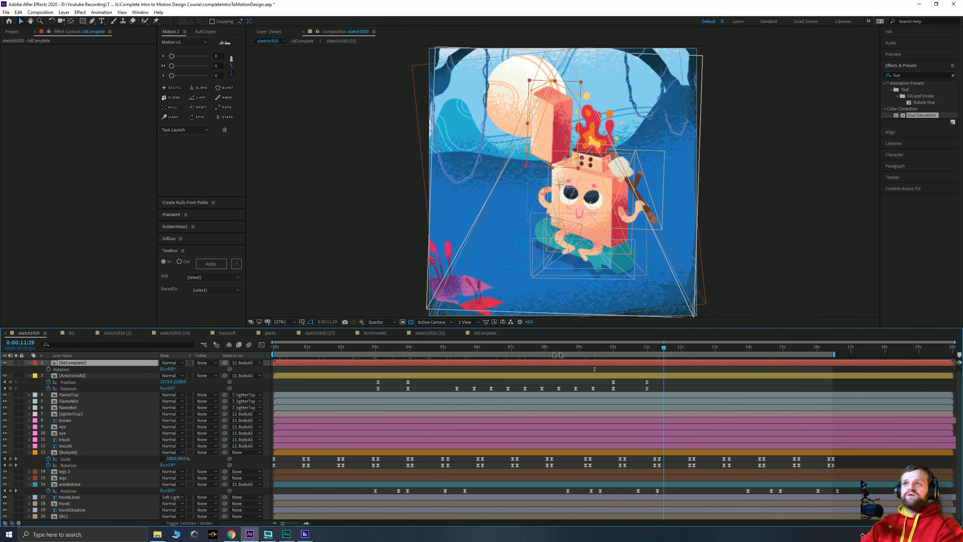
{"action": "left_click", "coordinate": [542, 346]}
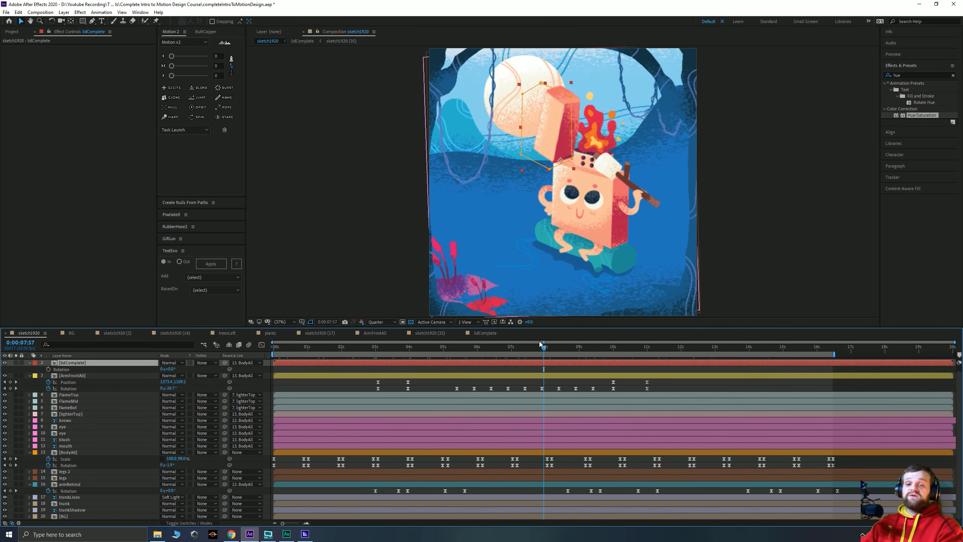